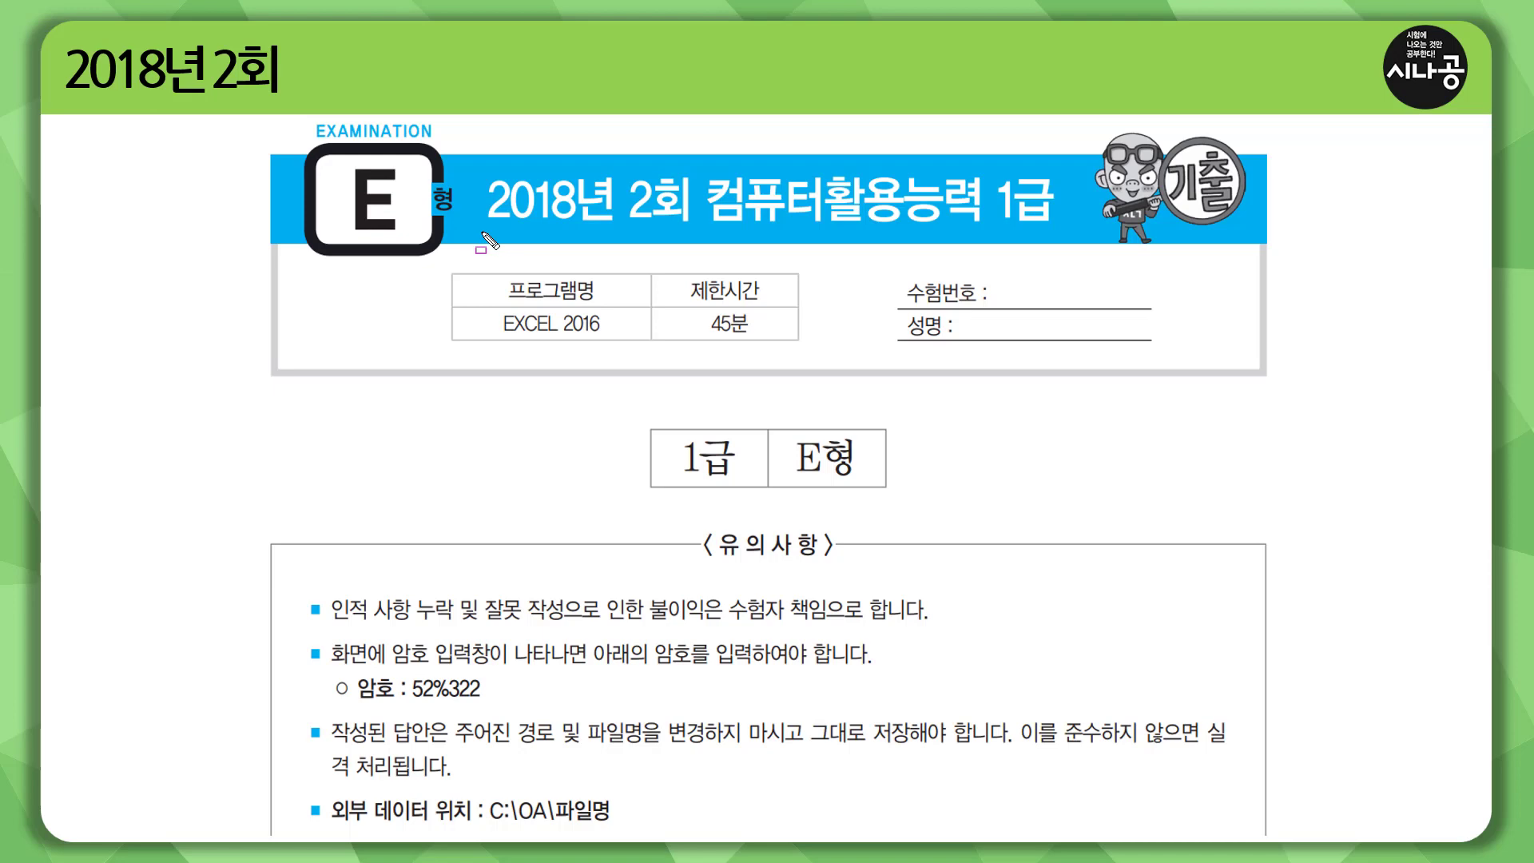
drag(482, 232, 1069, 232)
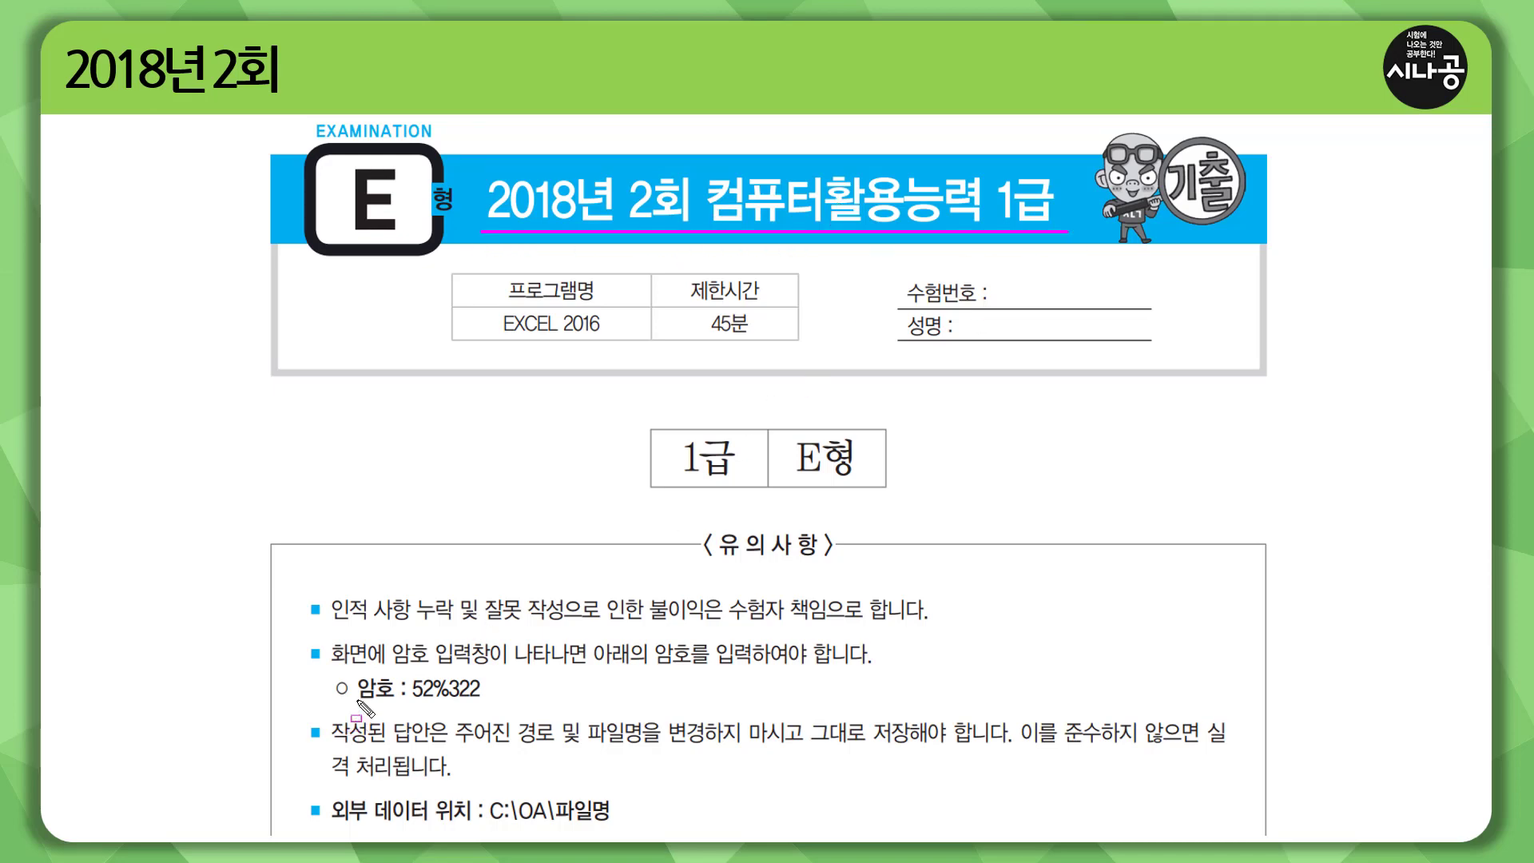
mouse_move(357, 709)
mouse_down()
mouse_move(479, 695)
mouse_move(487, 675)
mouse_up()
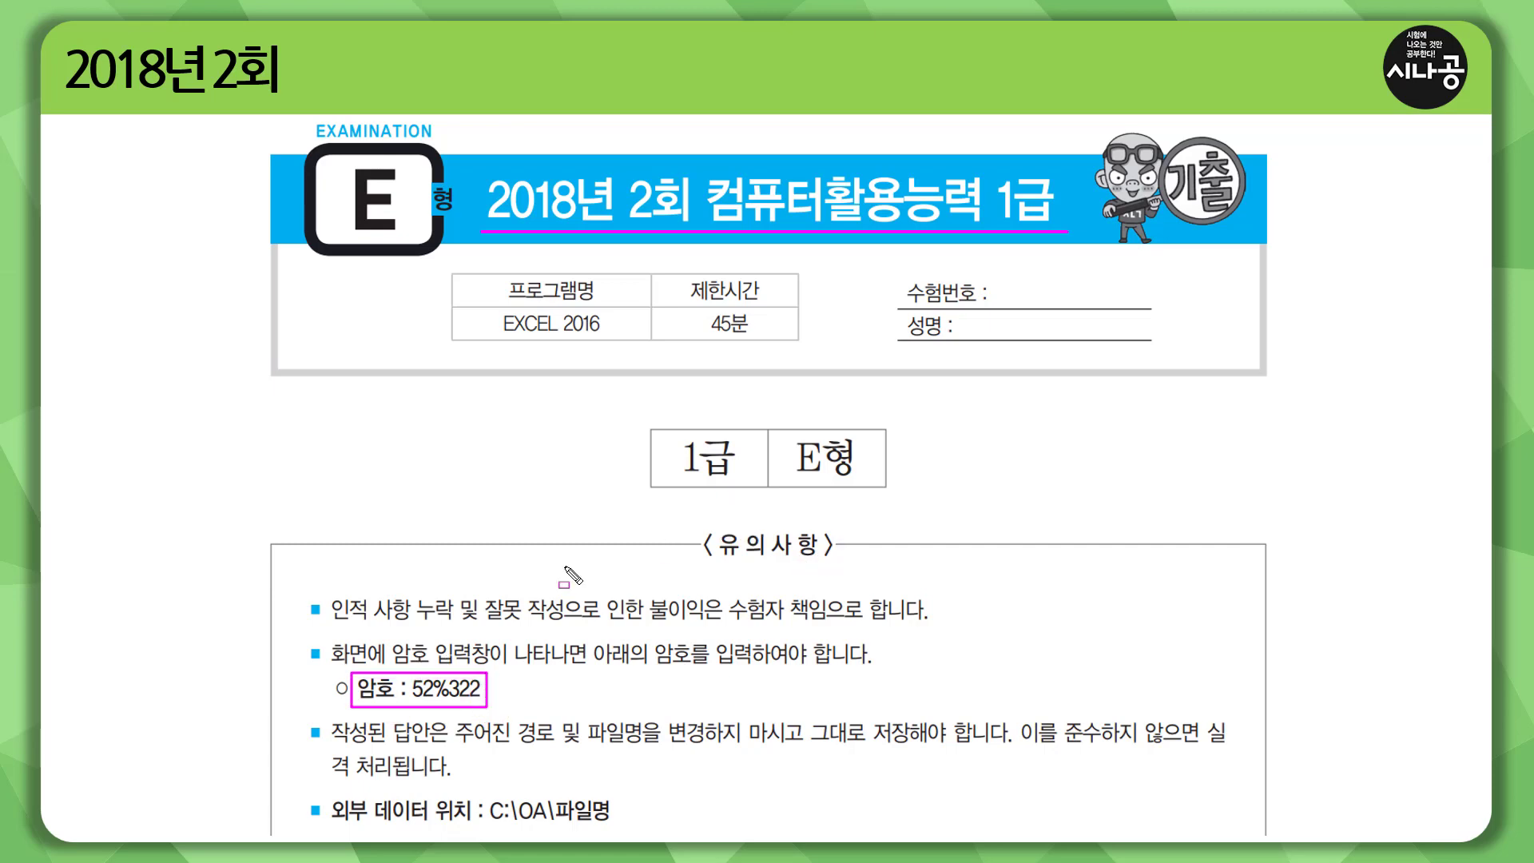
key(Right)
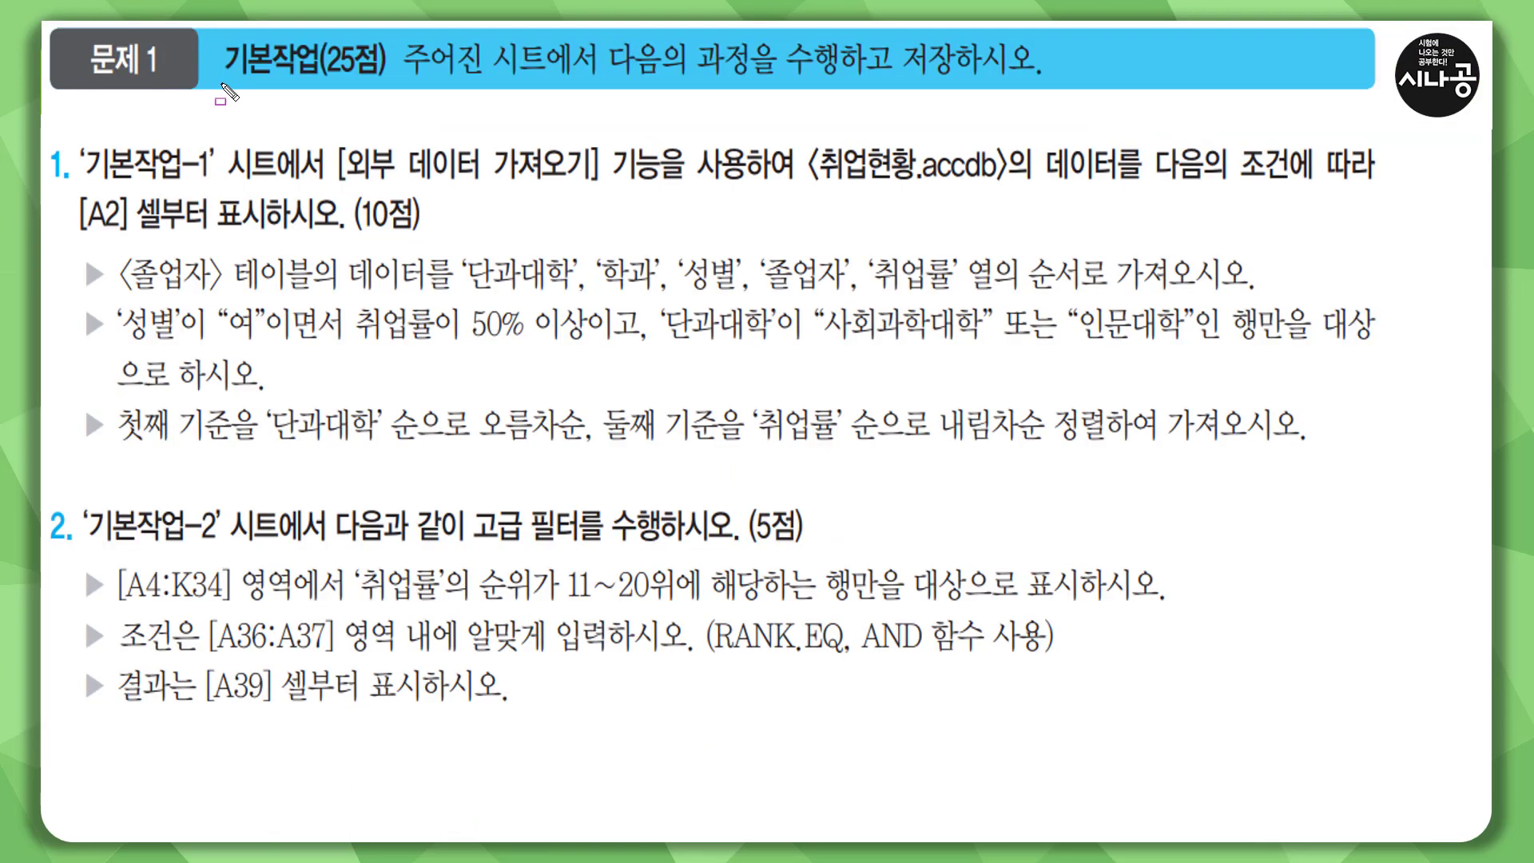
drag(214, 84, 392, 92)
drag(320, 35, 389, 82)
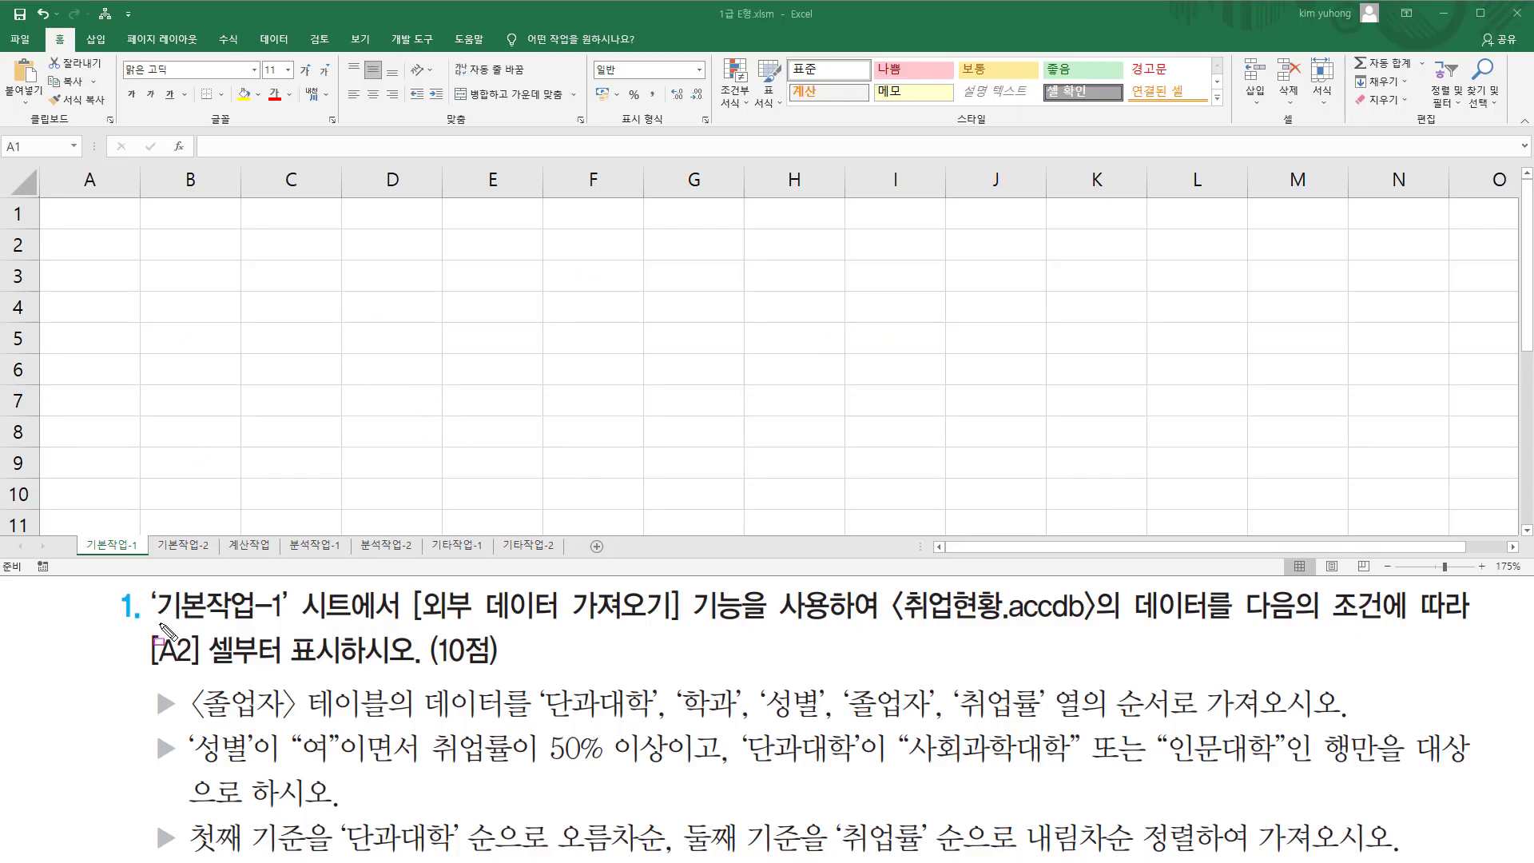
drag(152, 625, 285, 623)
mouse_move(411, 625)
mouse_down()
mouse_move(692, 628)
mouse_move(683, 595)
mouse_up()
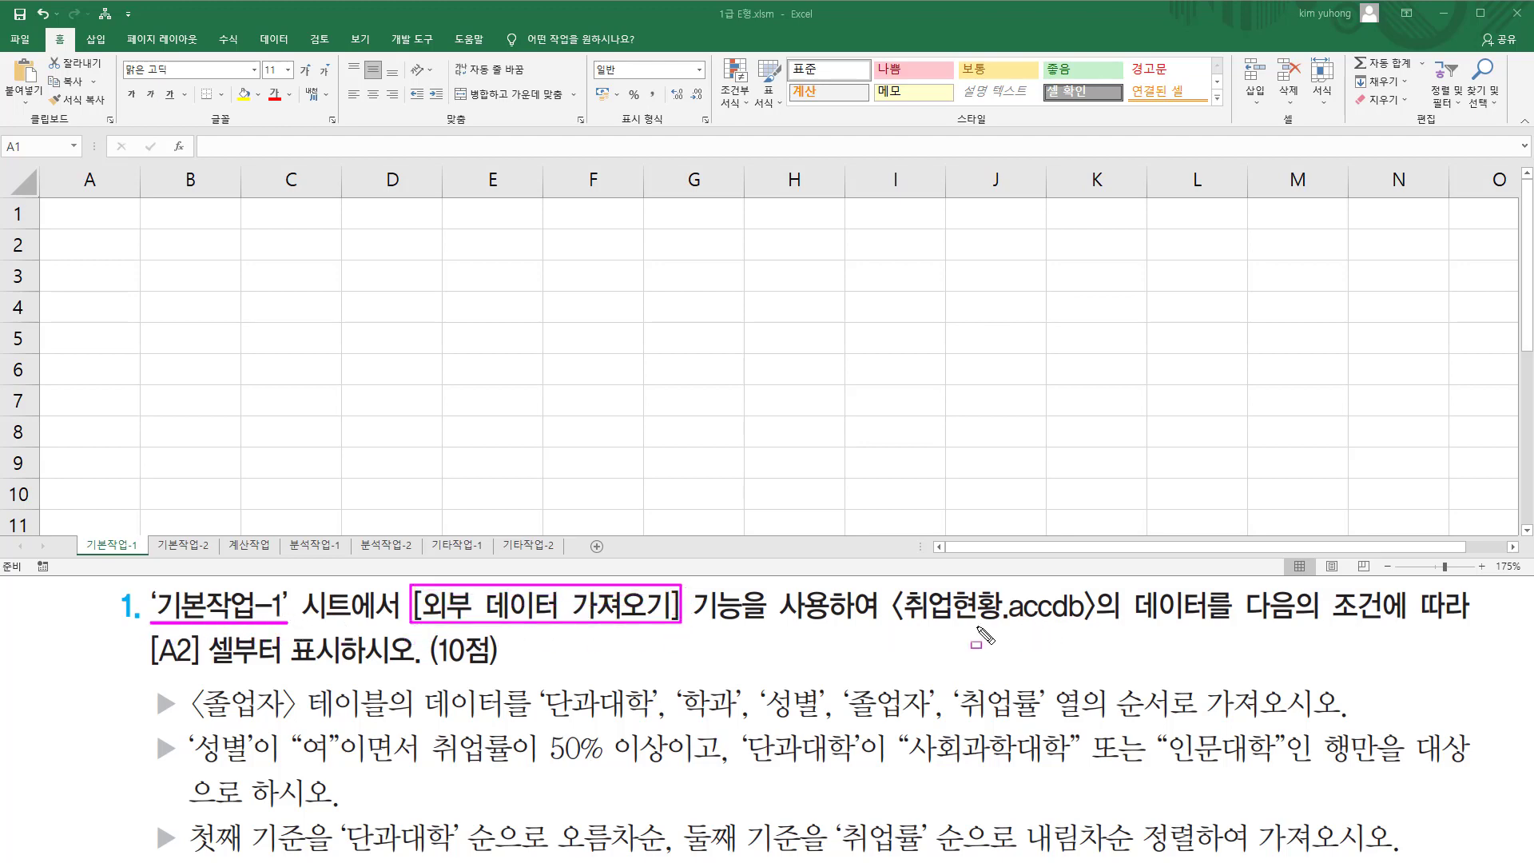
drag(891, 628, 1424, 632)
mouse_move(146, 628)
mouse_down()
mouse_move(239, 673)
mouse_move(319, 675)
mouse_move(340, 628)
mouse_move(147, 628)
mouse_up()
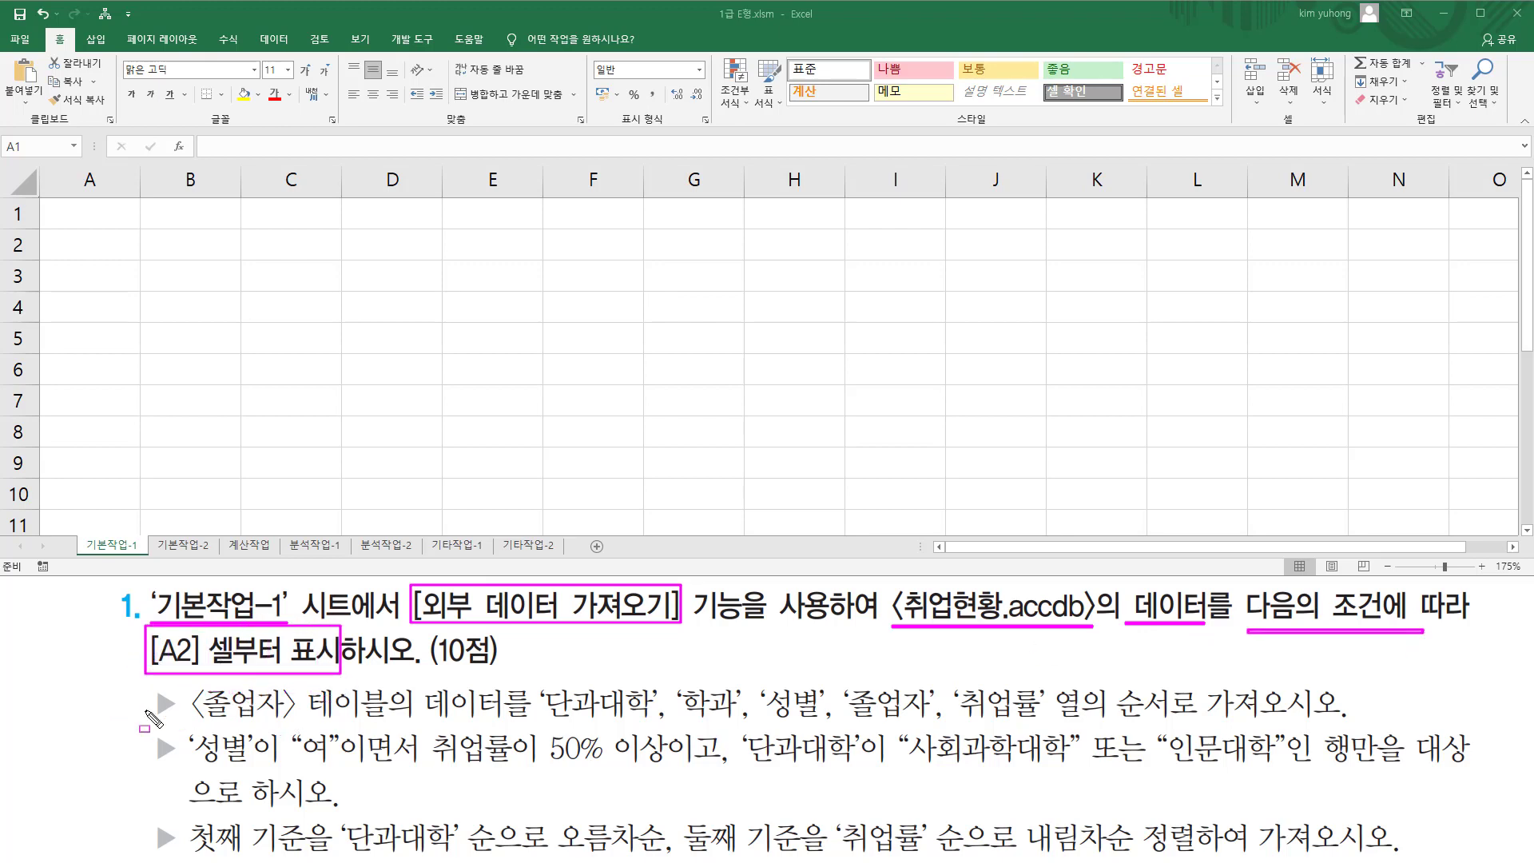
drag(144, 683, 182, 853)
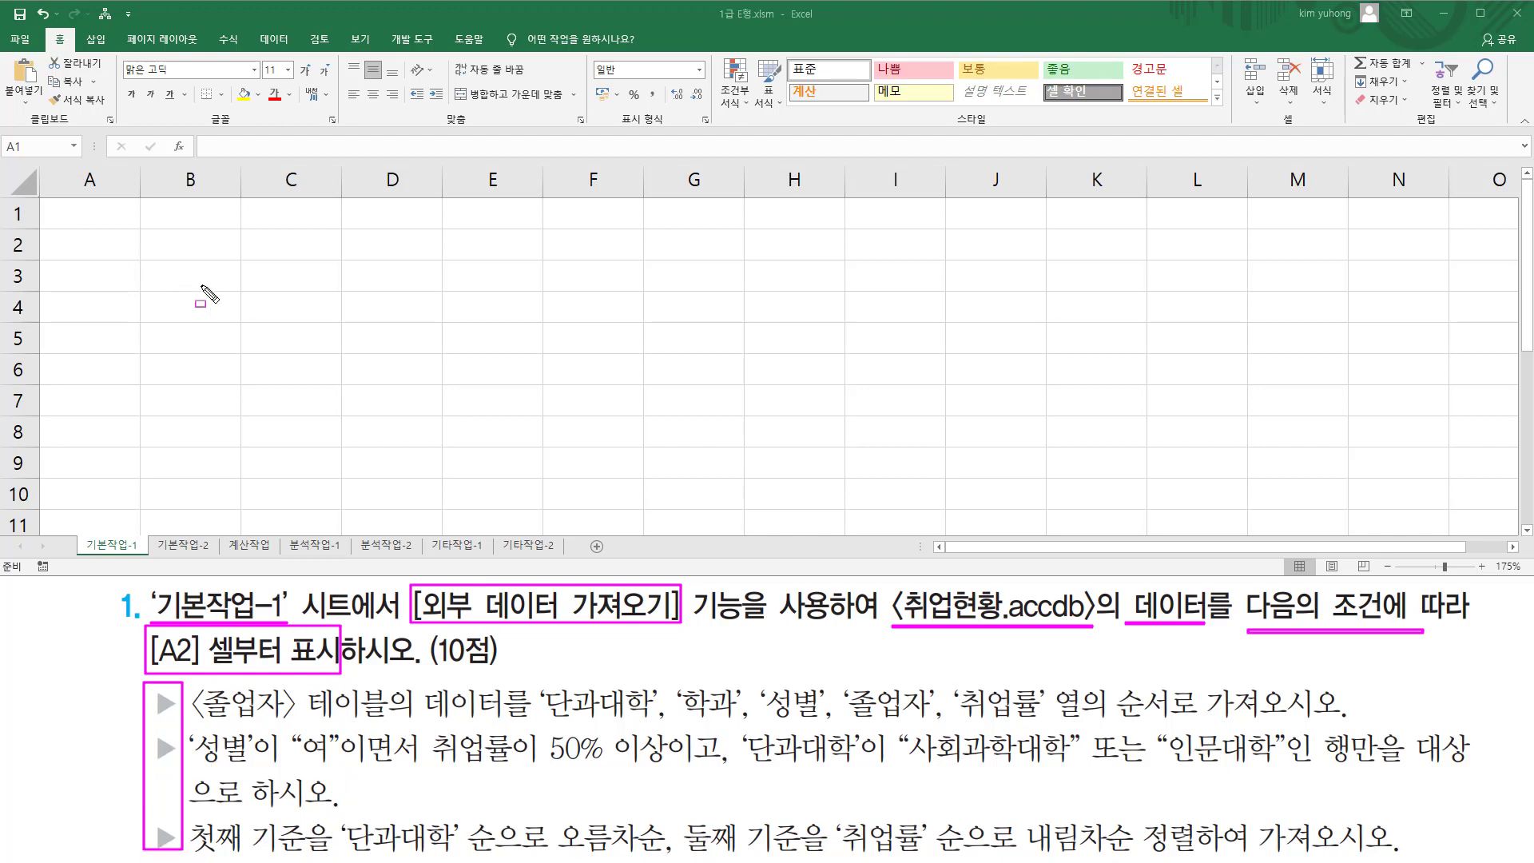
key(Escape)
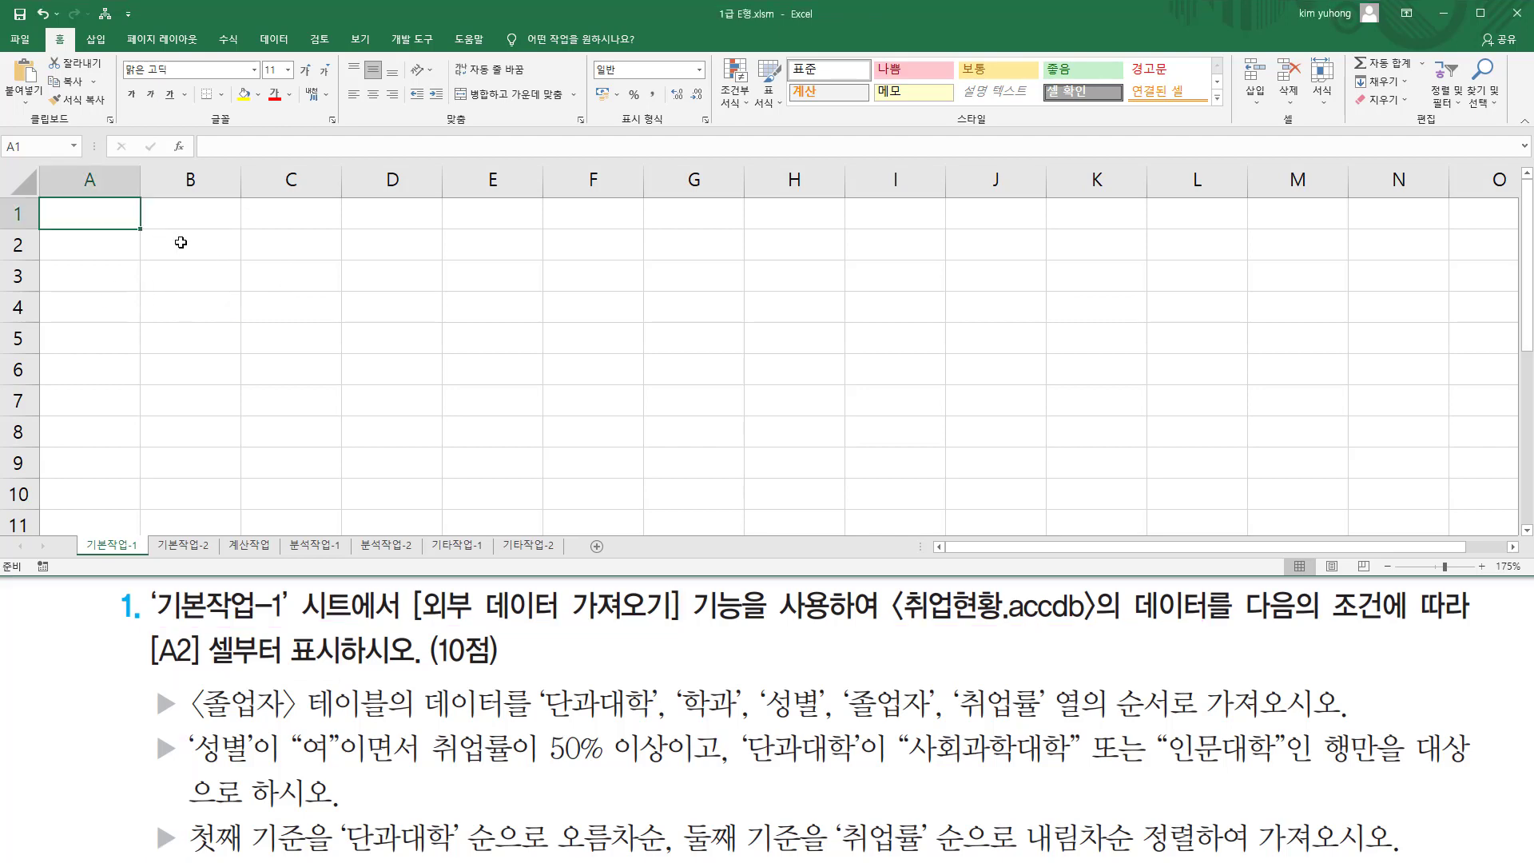
Start an external data import on the 기본작업-1 sheet using Microsoft Query
click(272, 42)
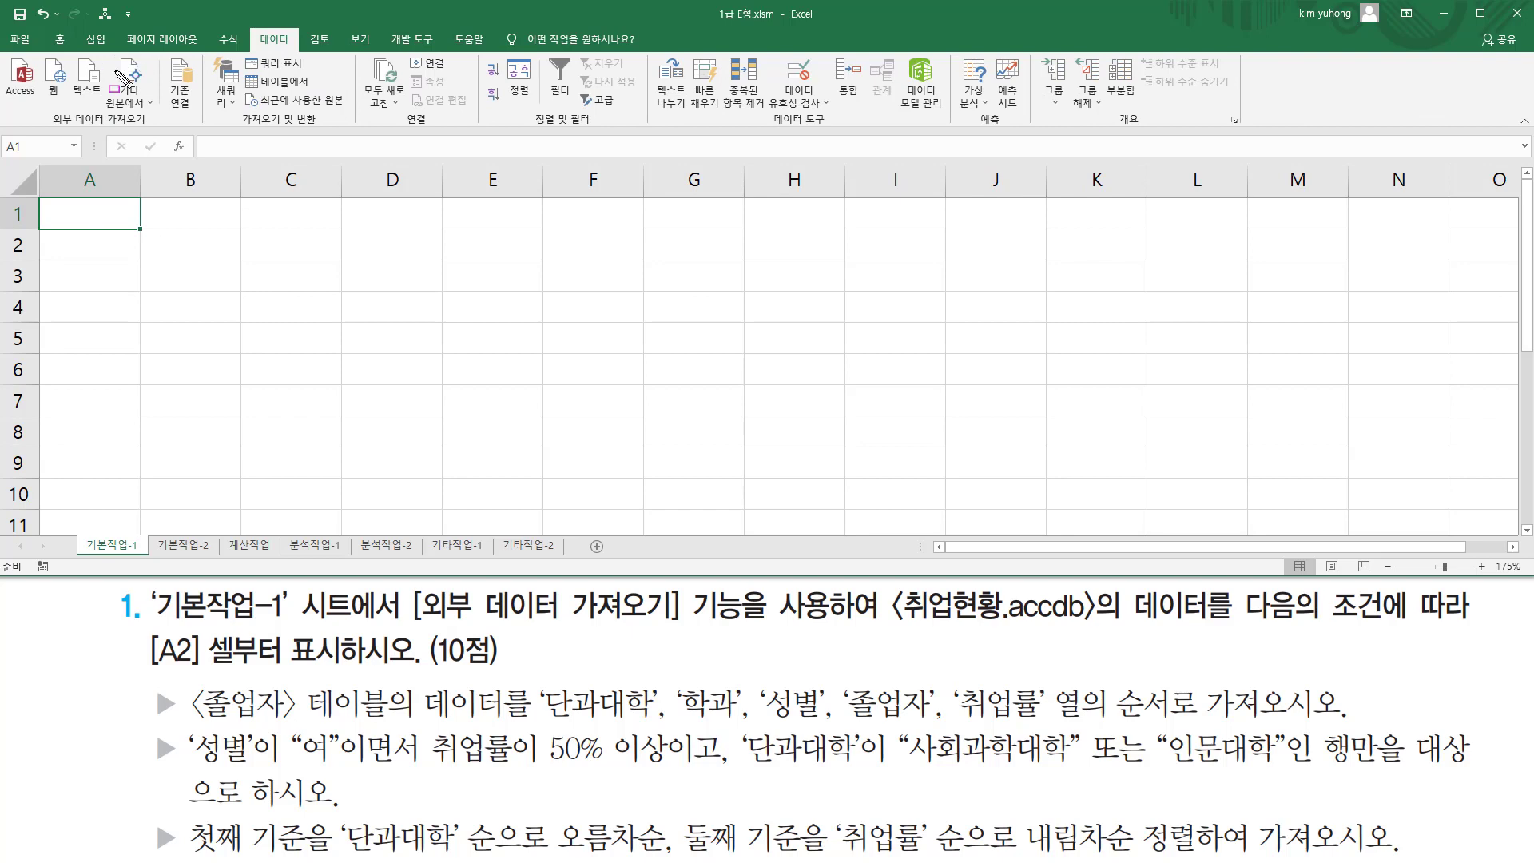
drag(109, 54, 155, 110)
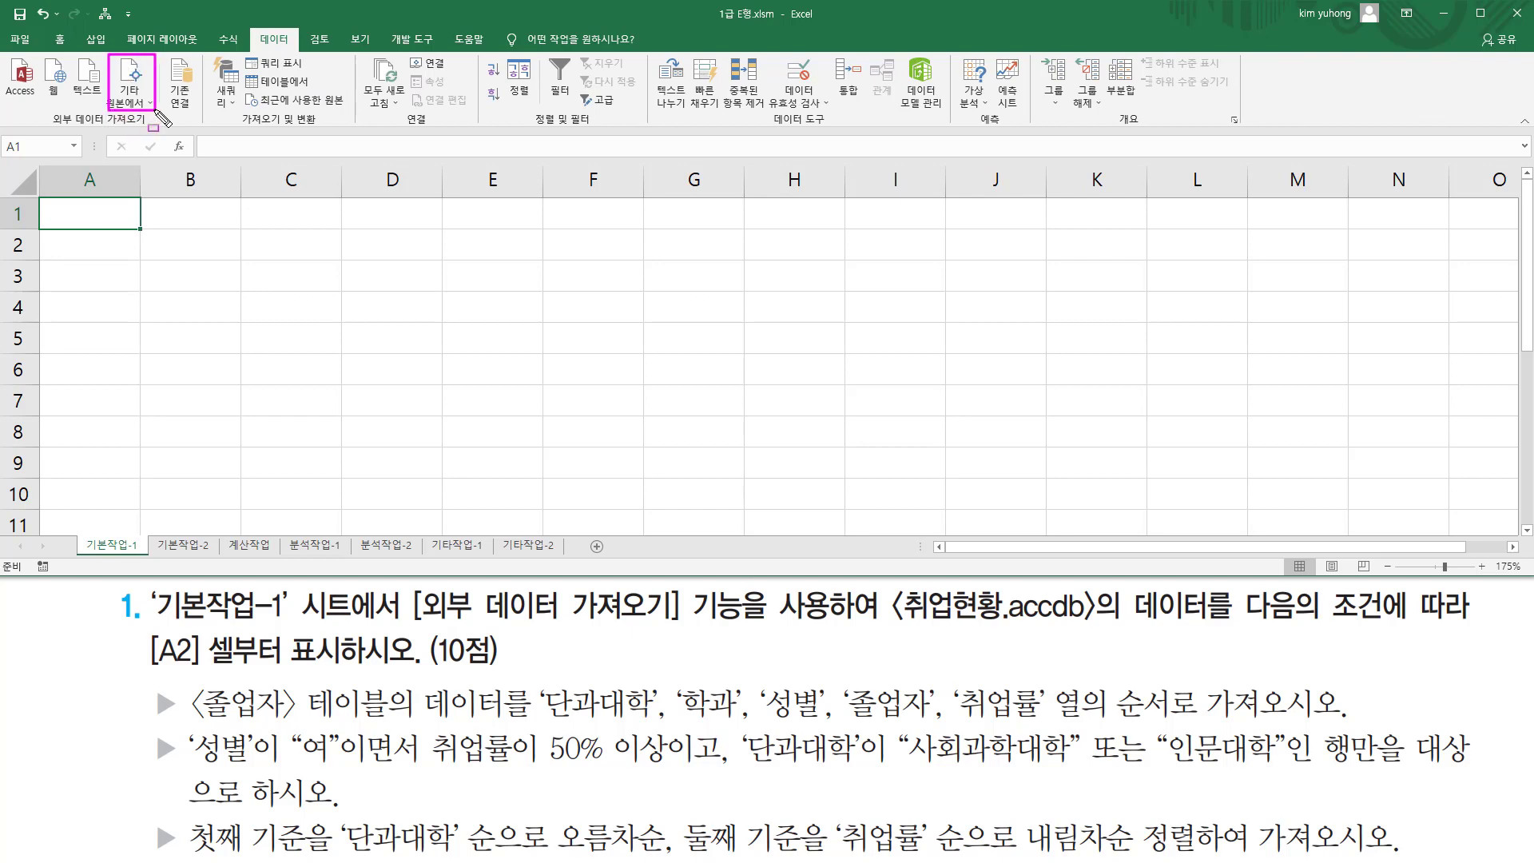
click(129, 87)
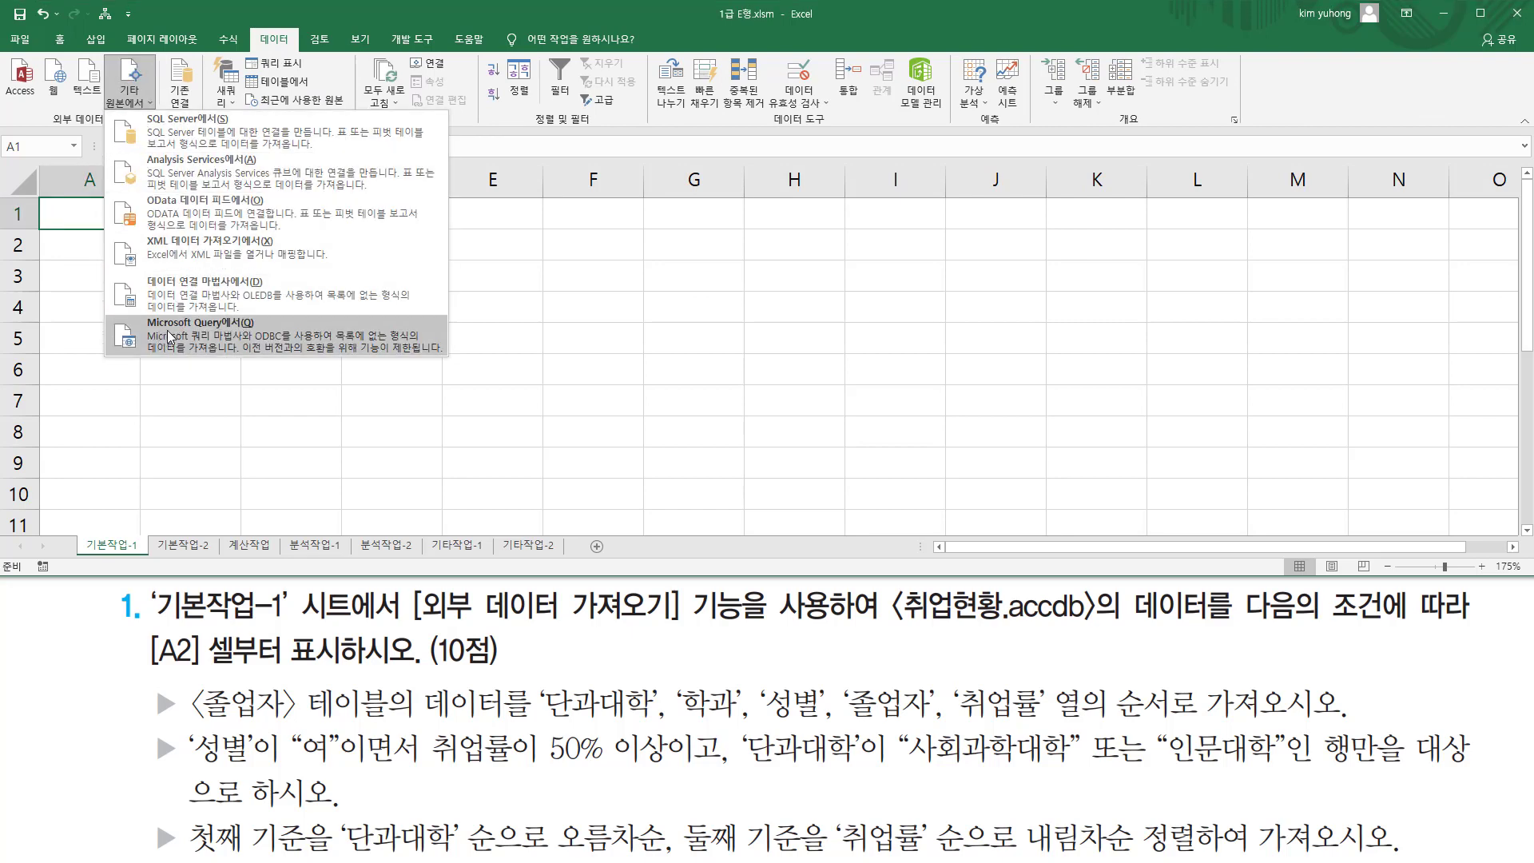
click(215, 341)
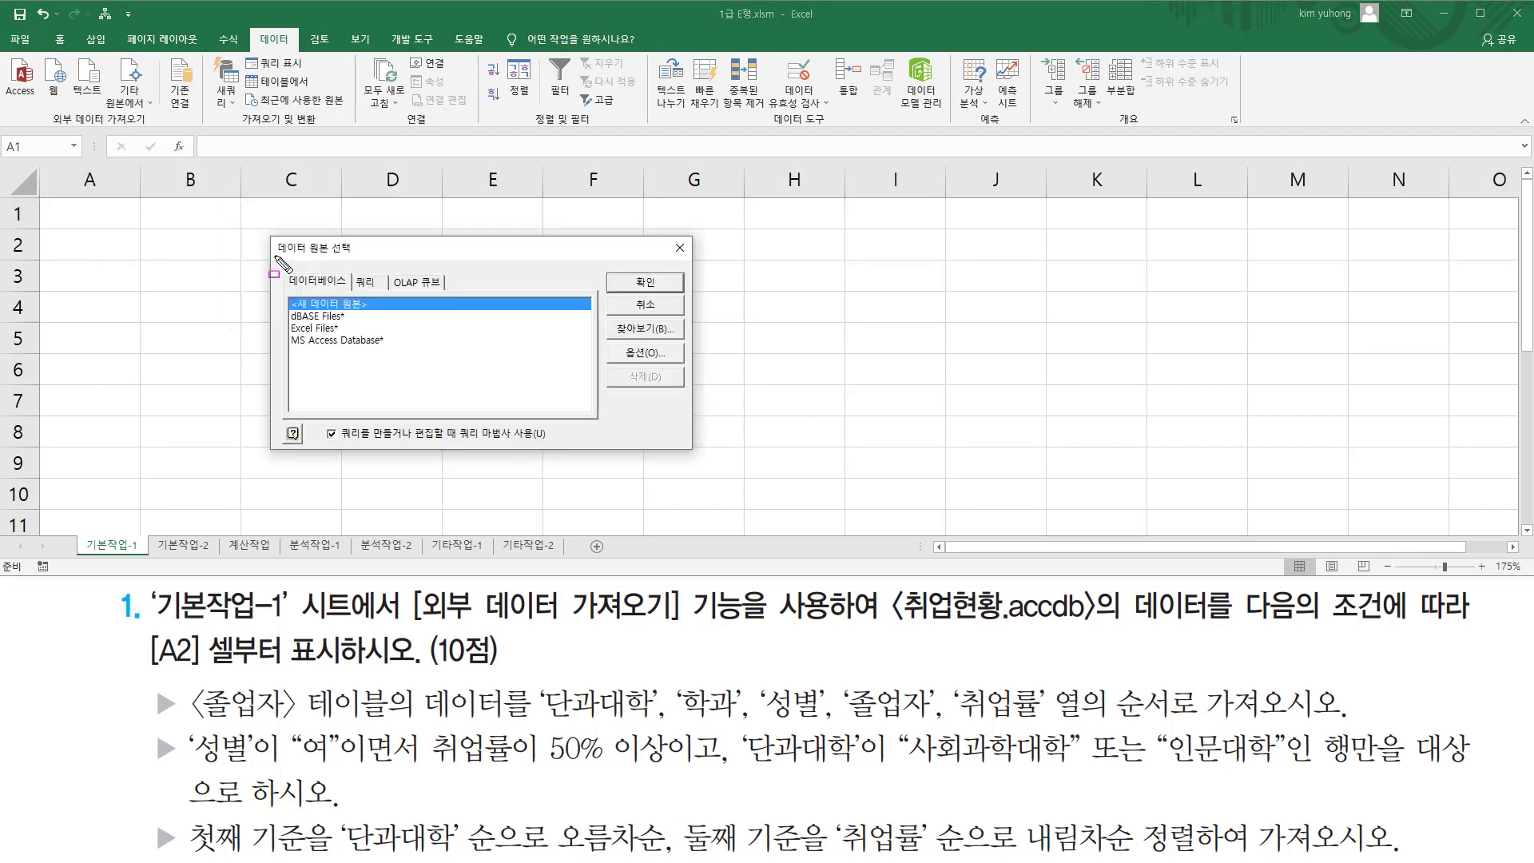
Choose MS Access Database as the data source, keeping the Query Wizard option enabled
drag(273, 238, 359, 256)
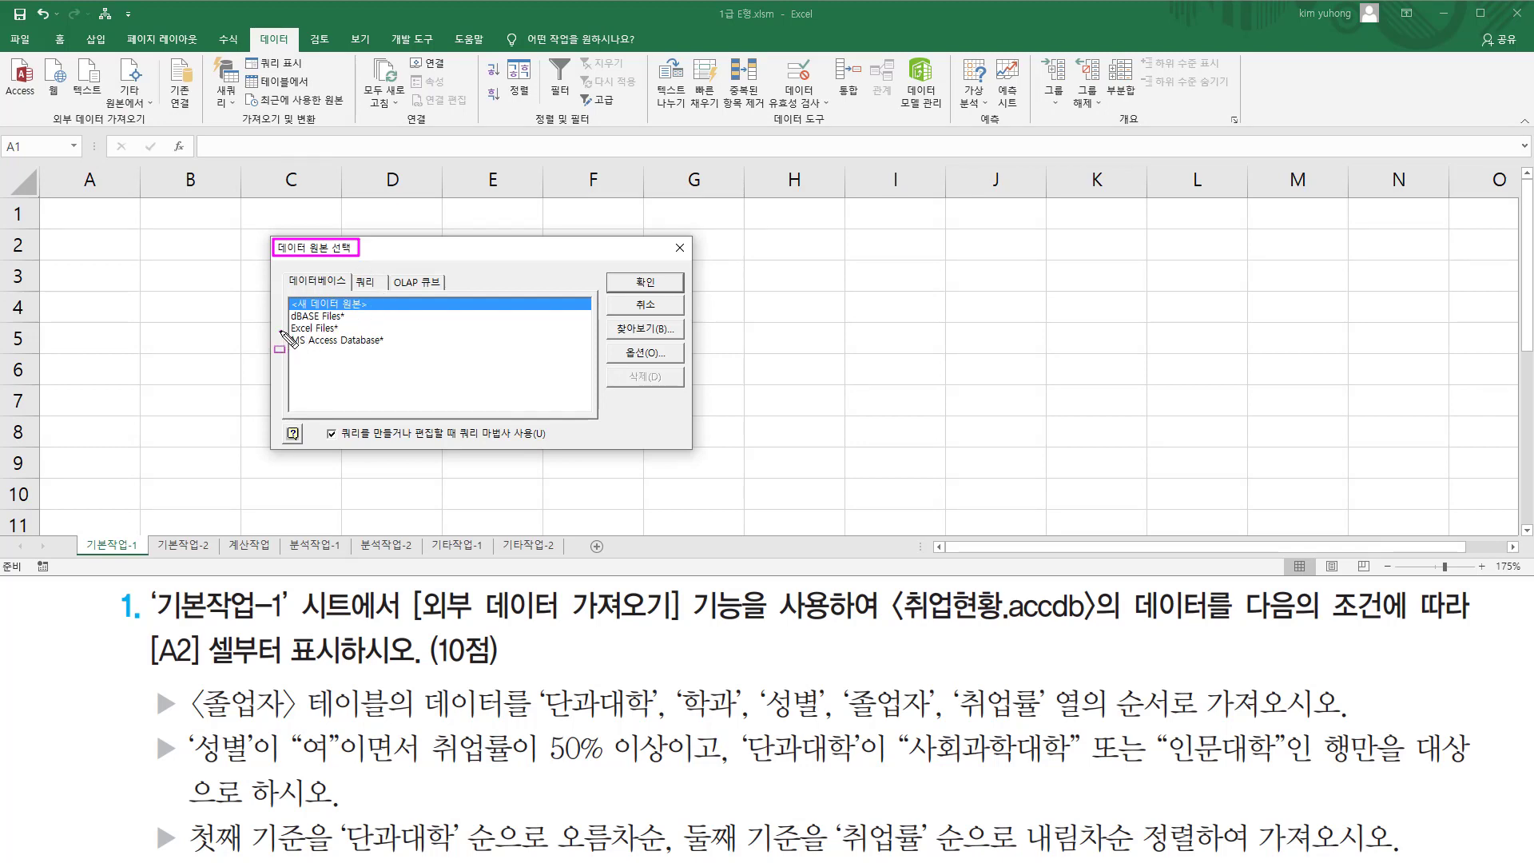
drag(283, 332, 394, 348)
key(Escape)
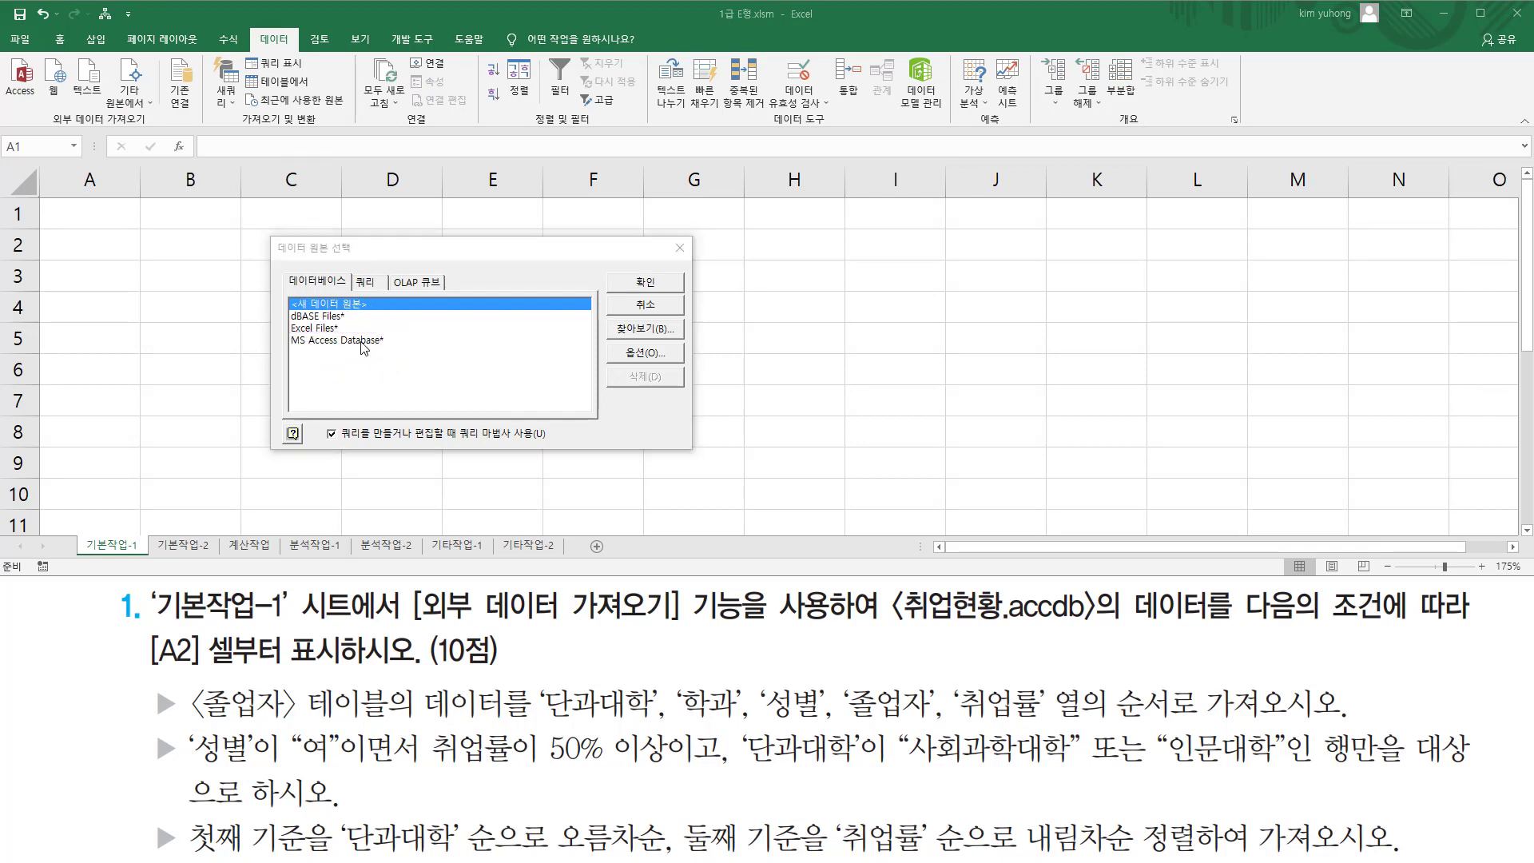
click(362, 340)
mouse_move(458, 440)
mouse_down()
mouse_move(546, 439)
mouse_move(548, 426)
mouse_up()
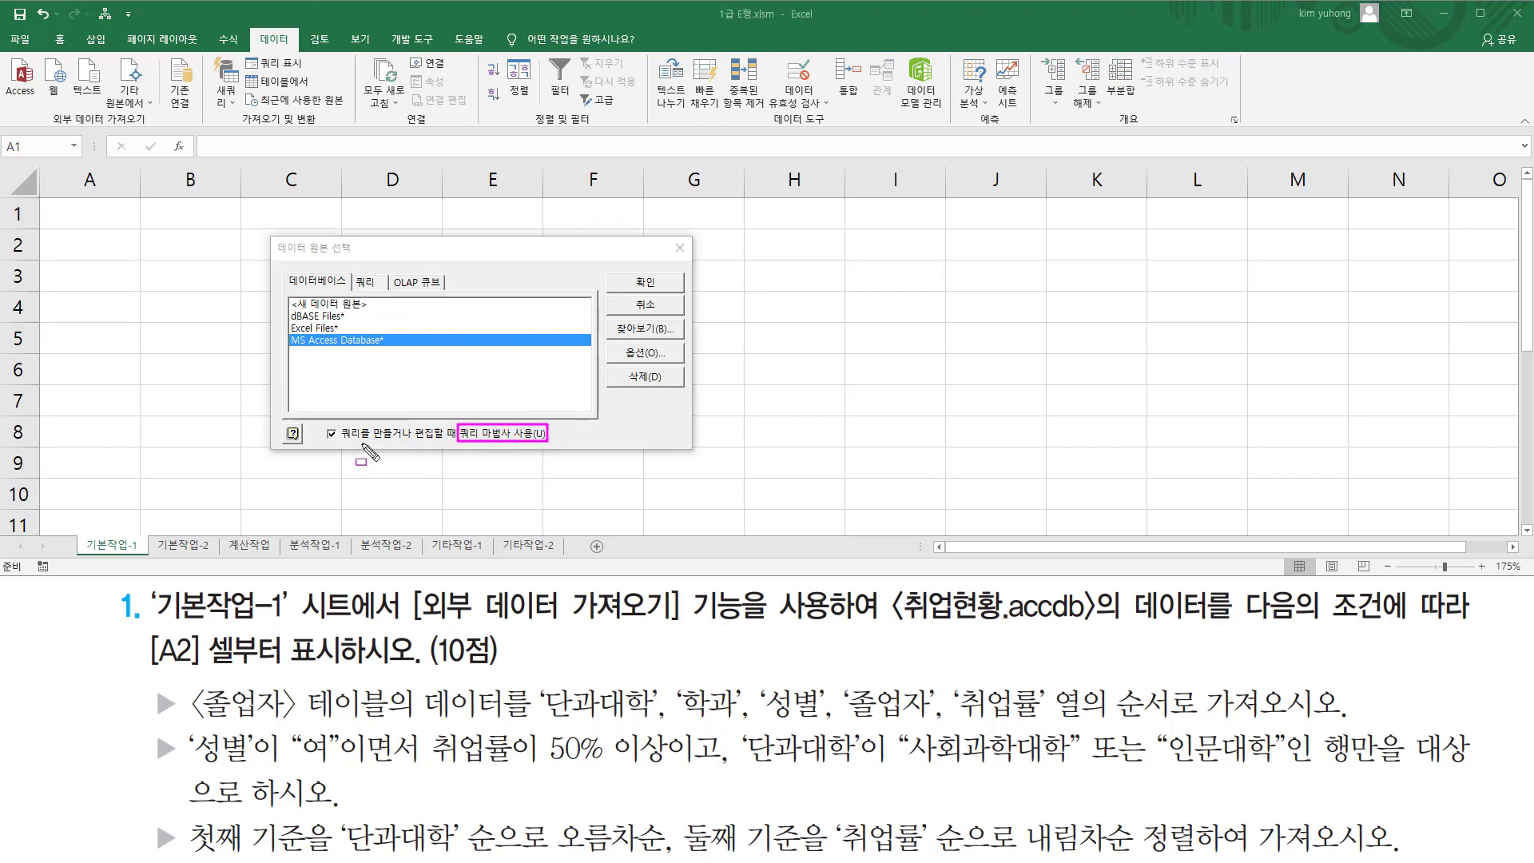
drag(321, 423, 339, 445)
drag(618, 272, 673, 293)
click(669, 286)
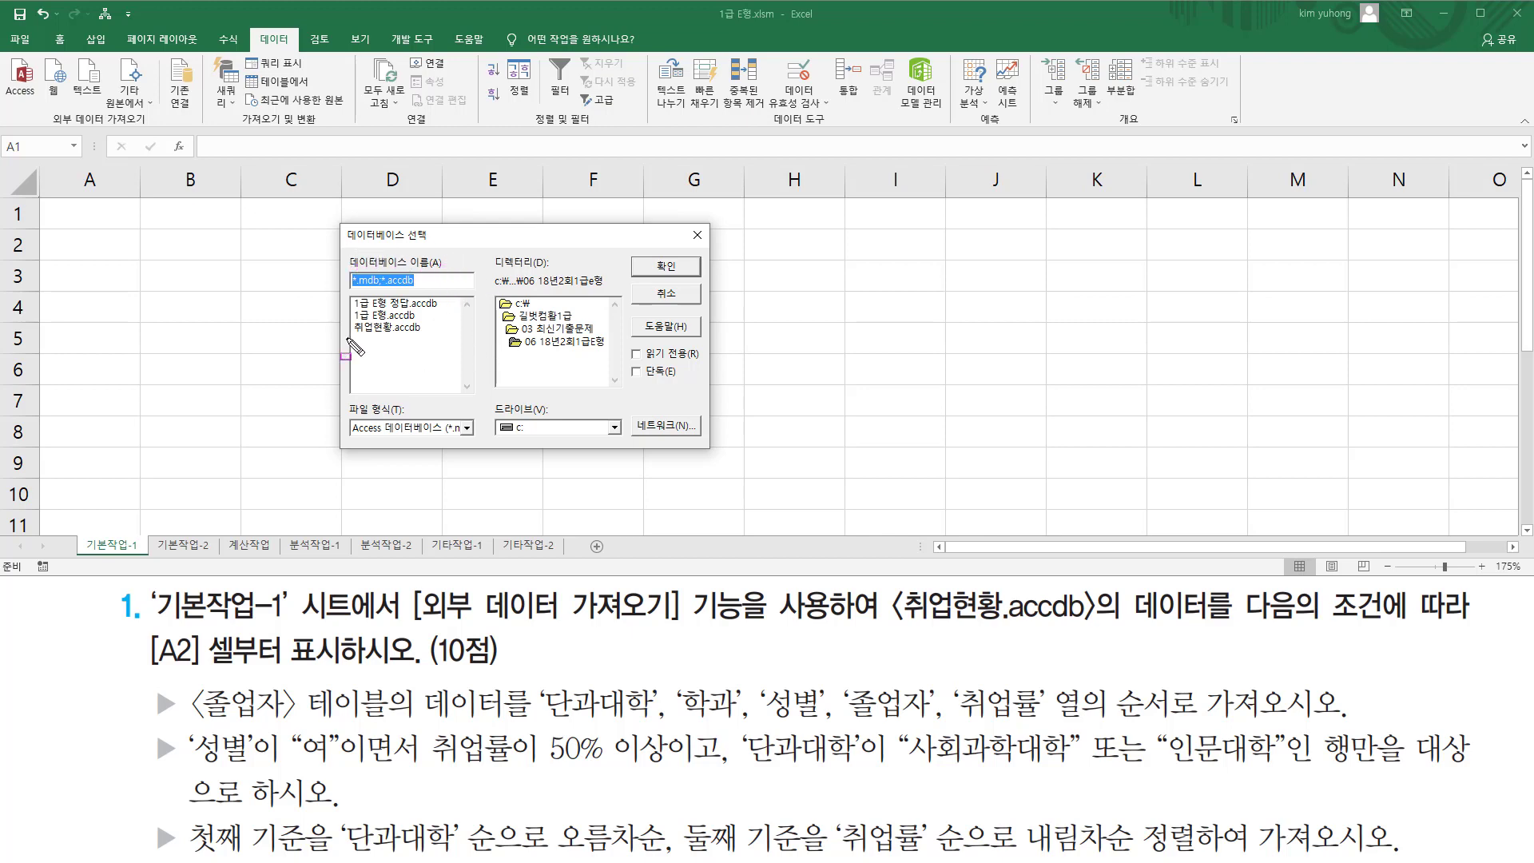
Select 취업현황.accdb as the database to query
mouse_move(345, 327)
mouse_down()
mouse_move(435, 340)
mouse_move(434, 318)
mouse_up()
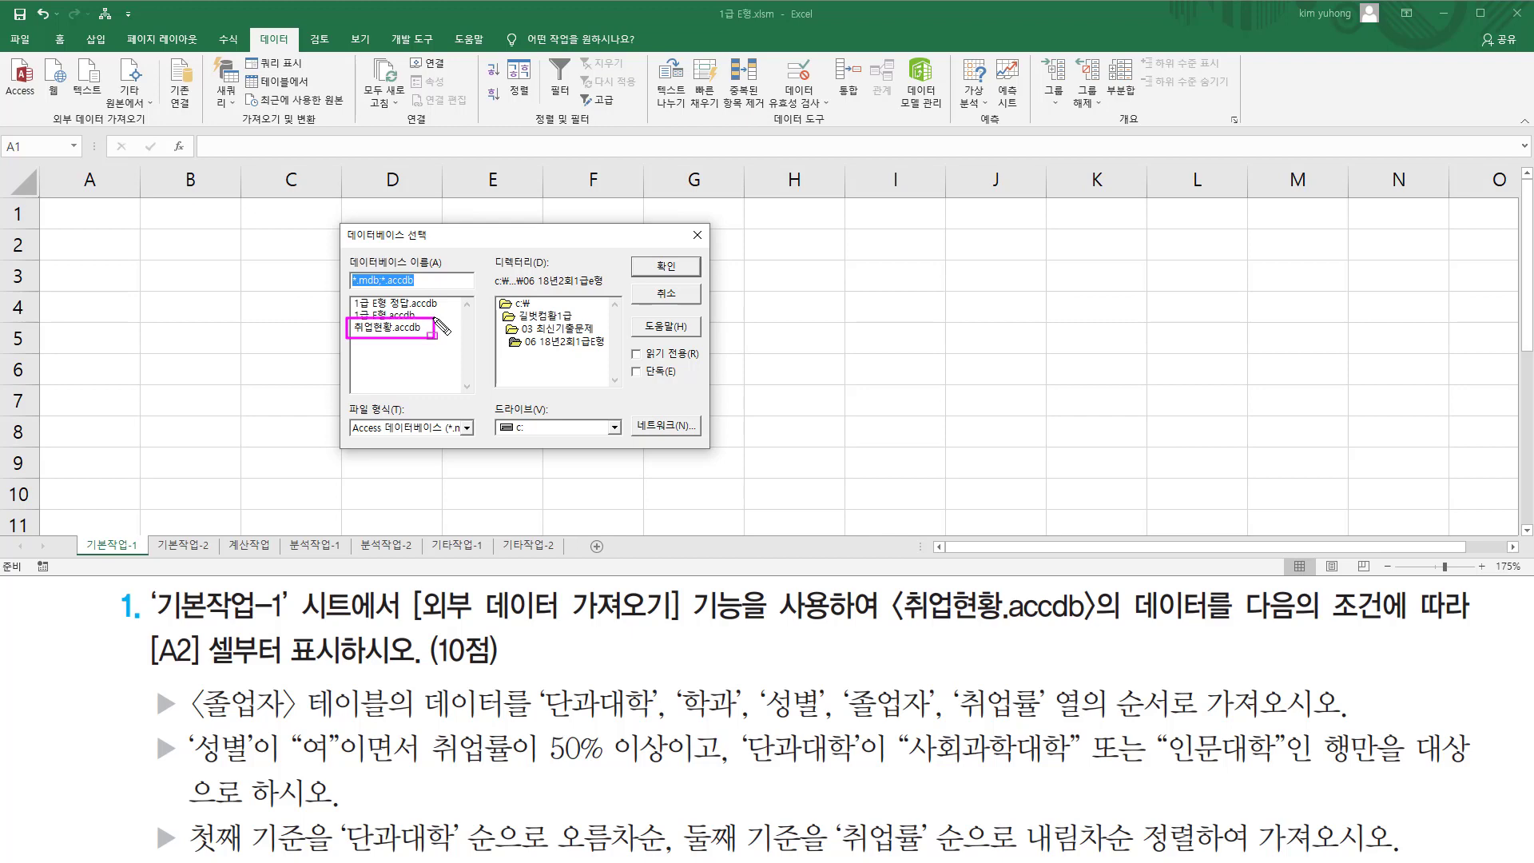
click(385, 328)
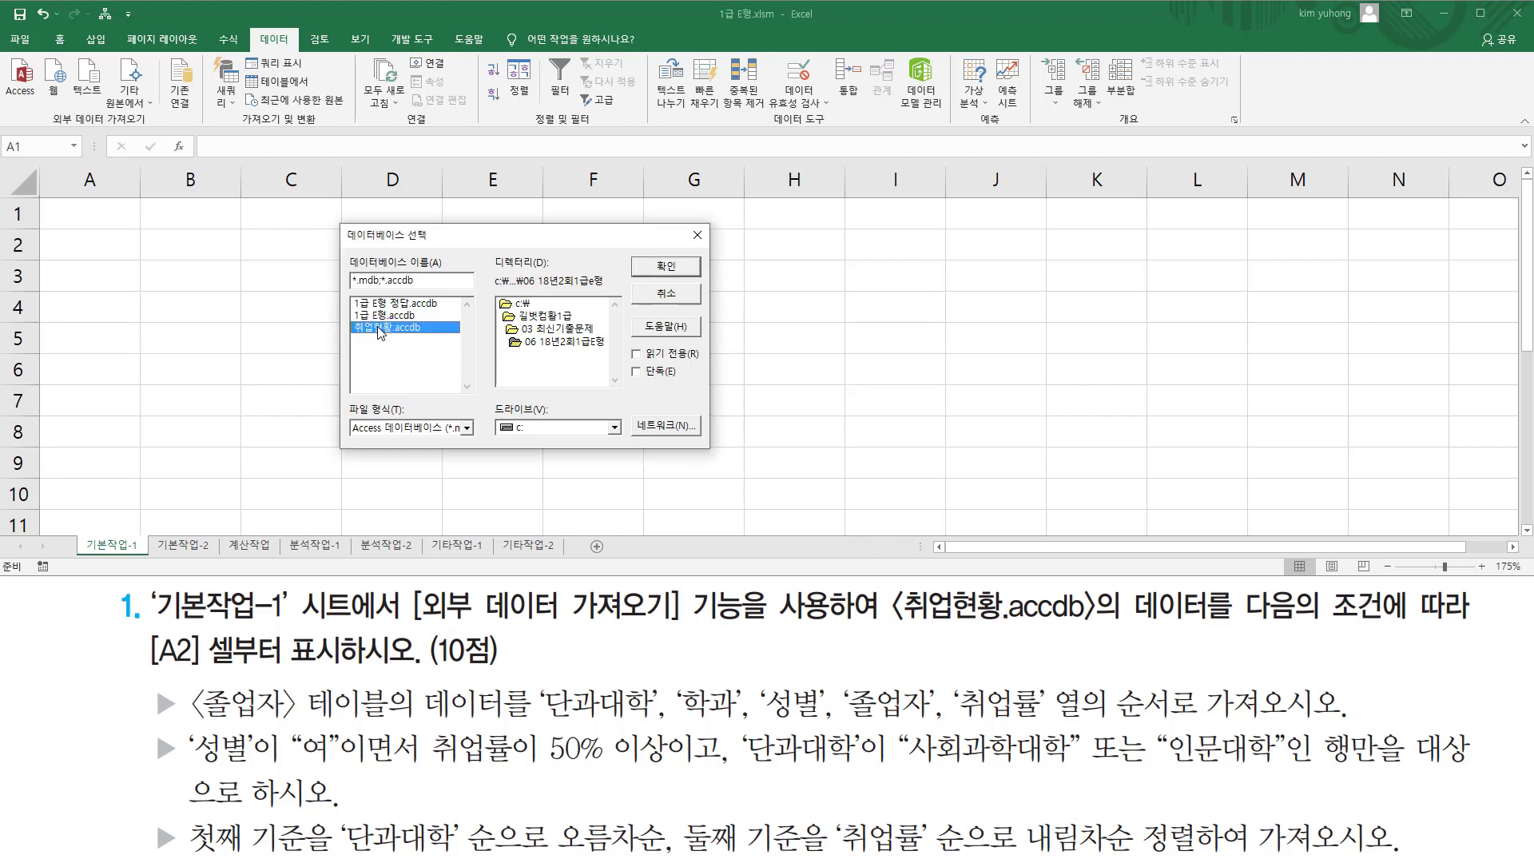
click(662, 269)
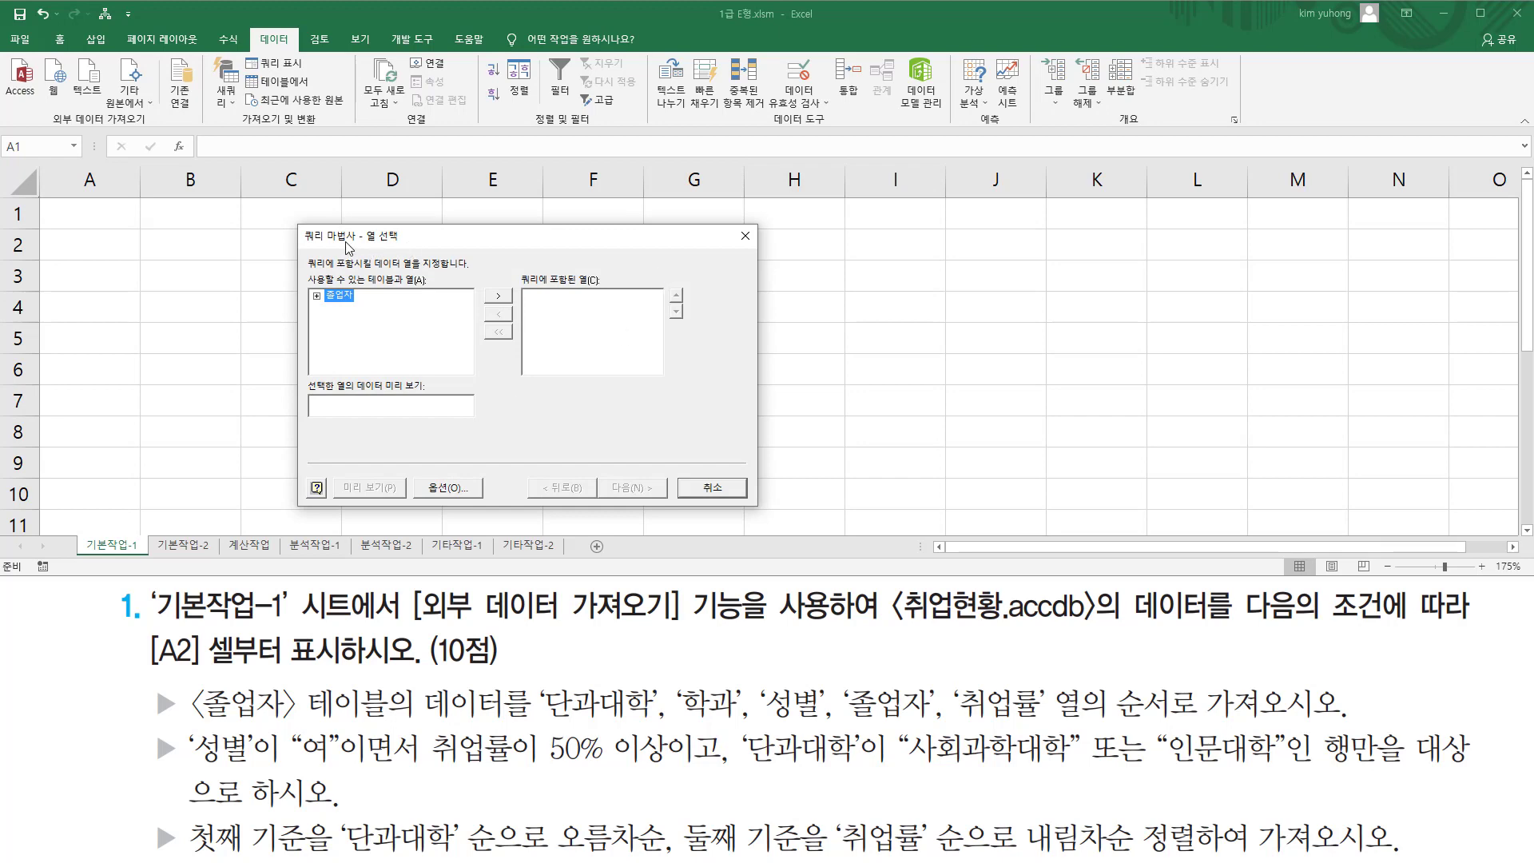
Expand the 졸업자 table in the Query Wizard to list its columns
drag(300, 244, 406, 247)
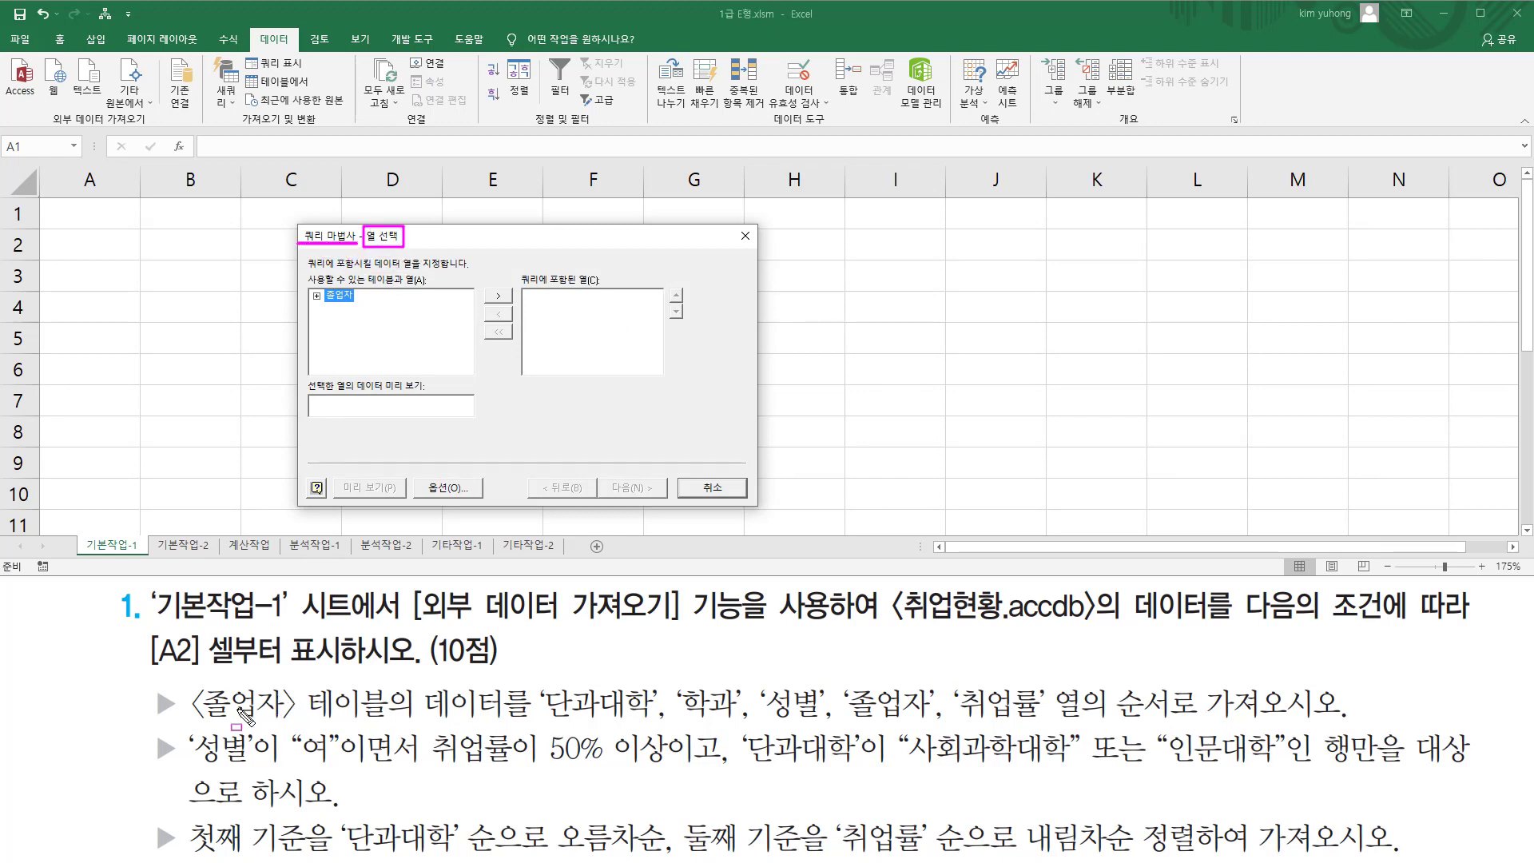
mouse_move(192, 723)
mouse_down()
mouse_move(375, 715)
mouse_move(393, 679)
mouse_up()
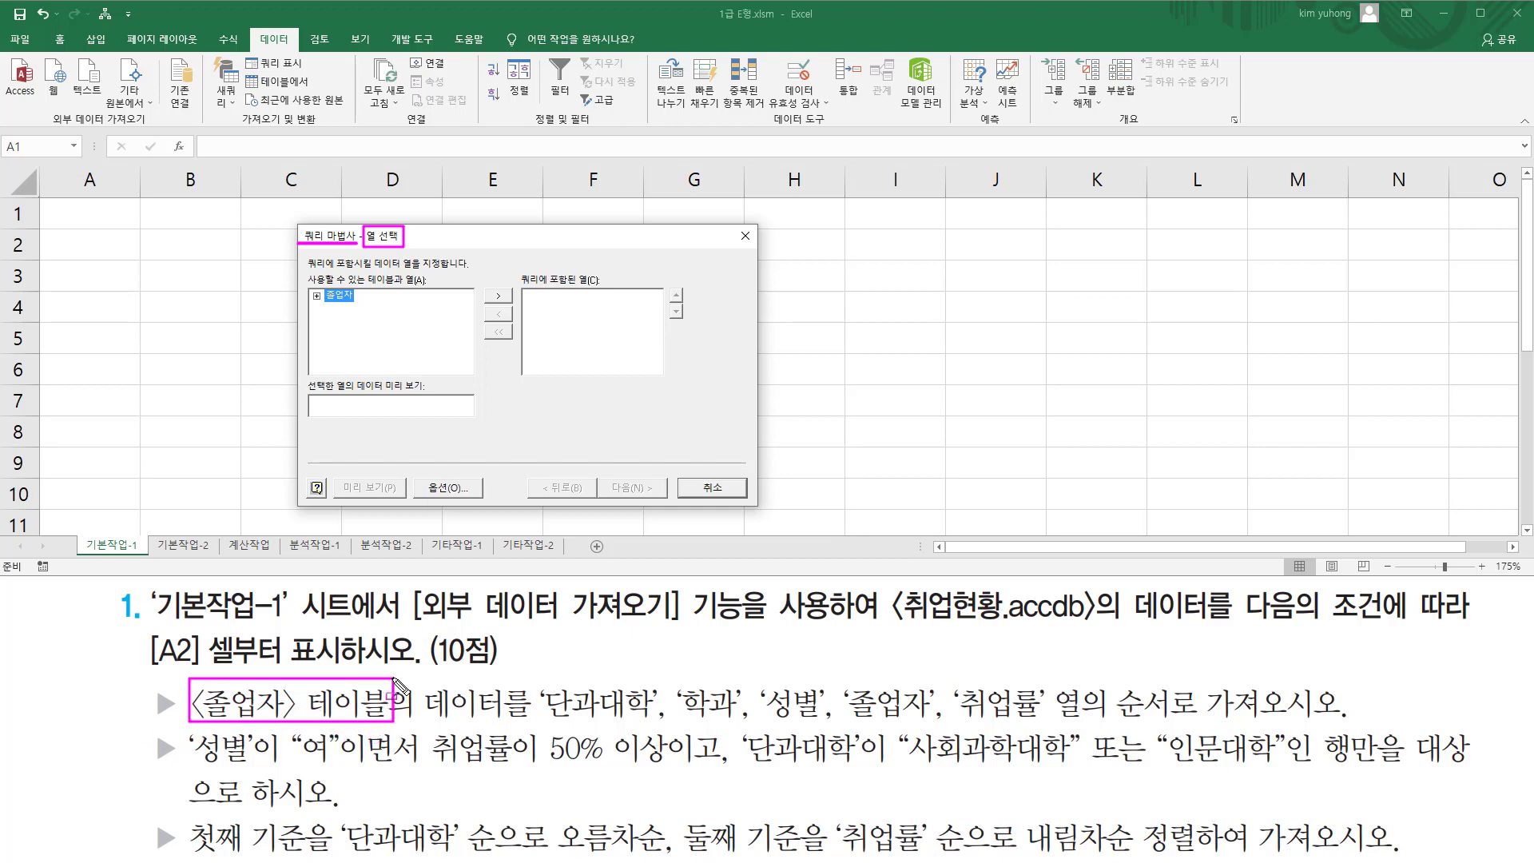
drag(305, 303, 365, 282)
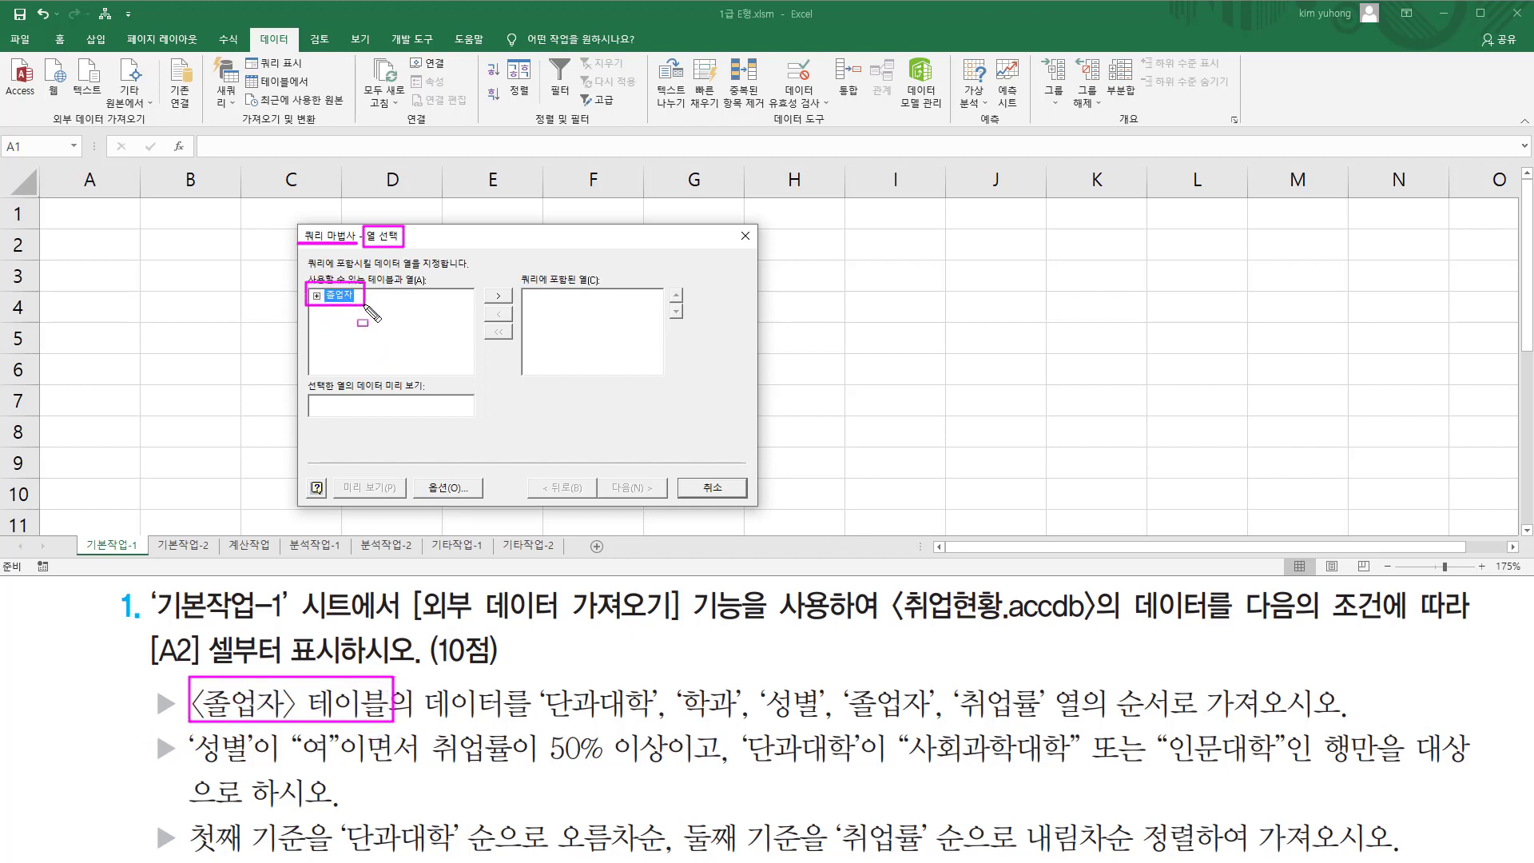
key(Escape)
click(317, 296)
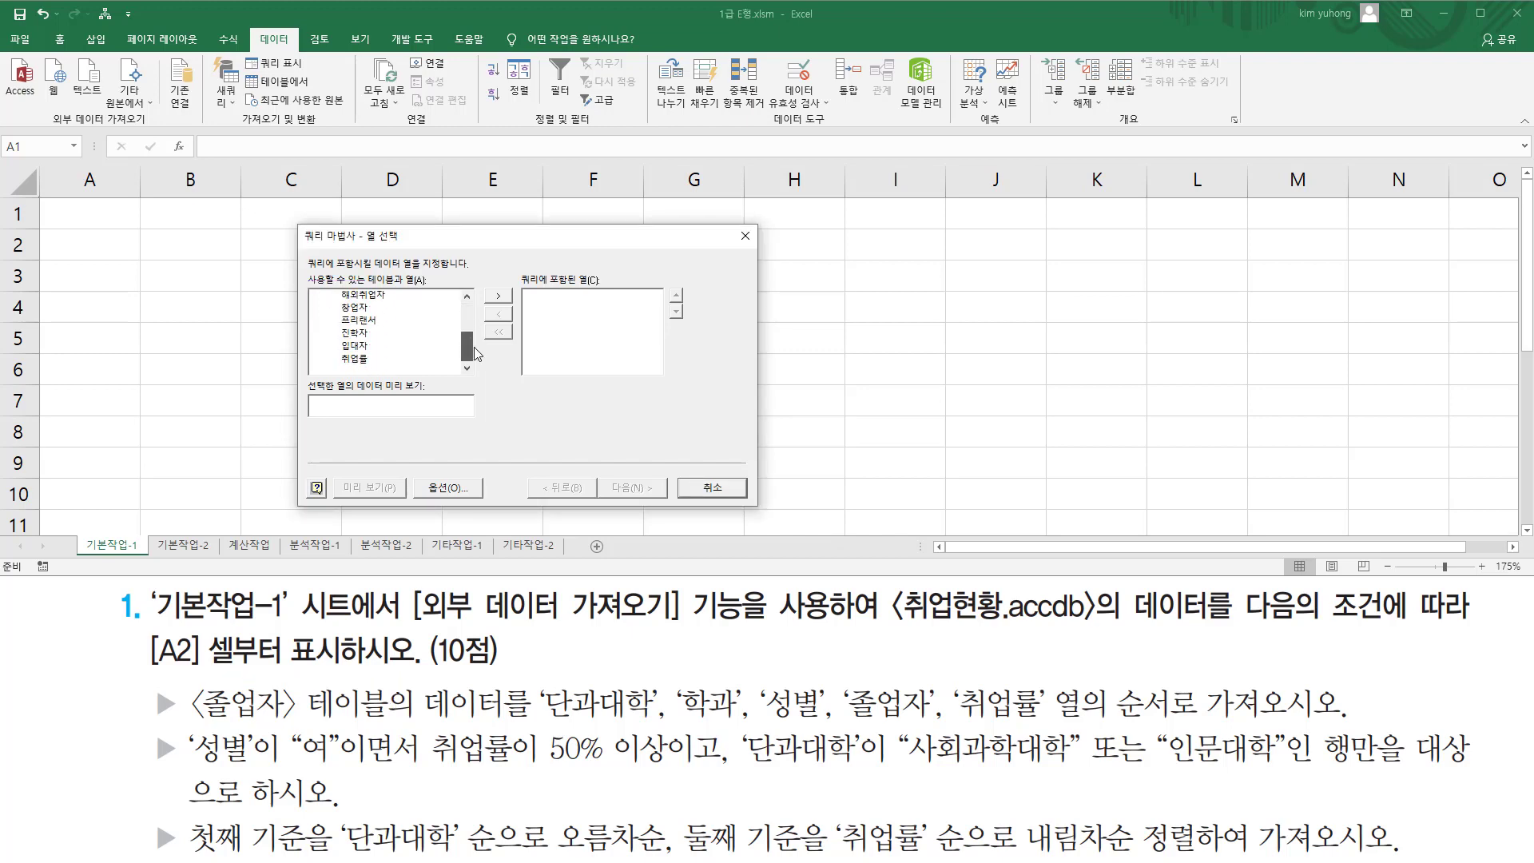
key(ctrl+2)
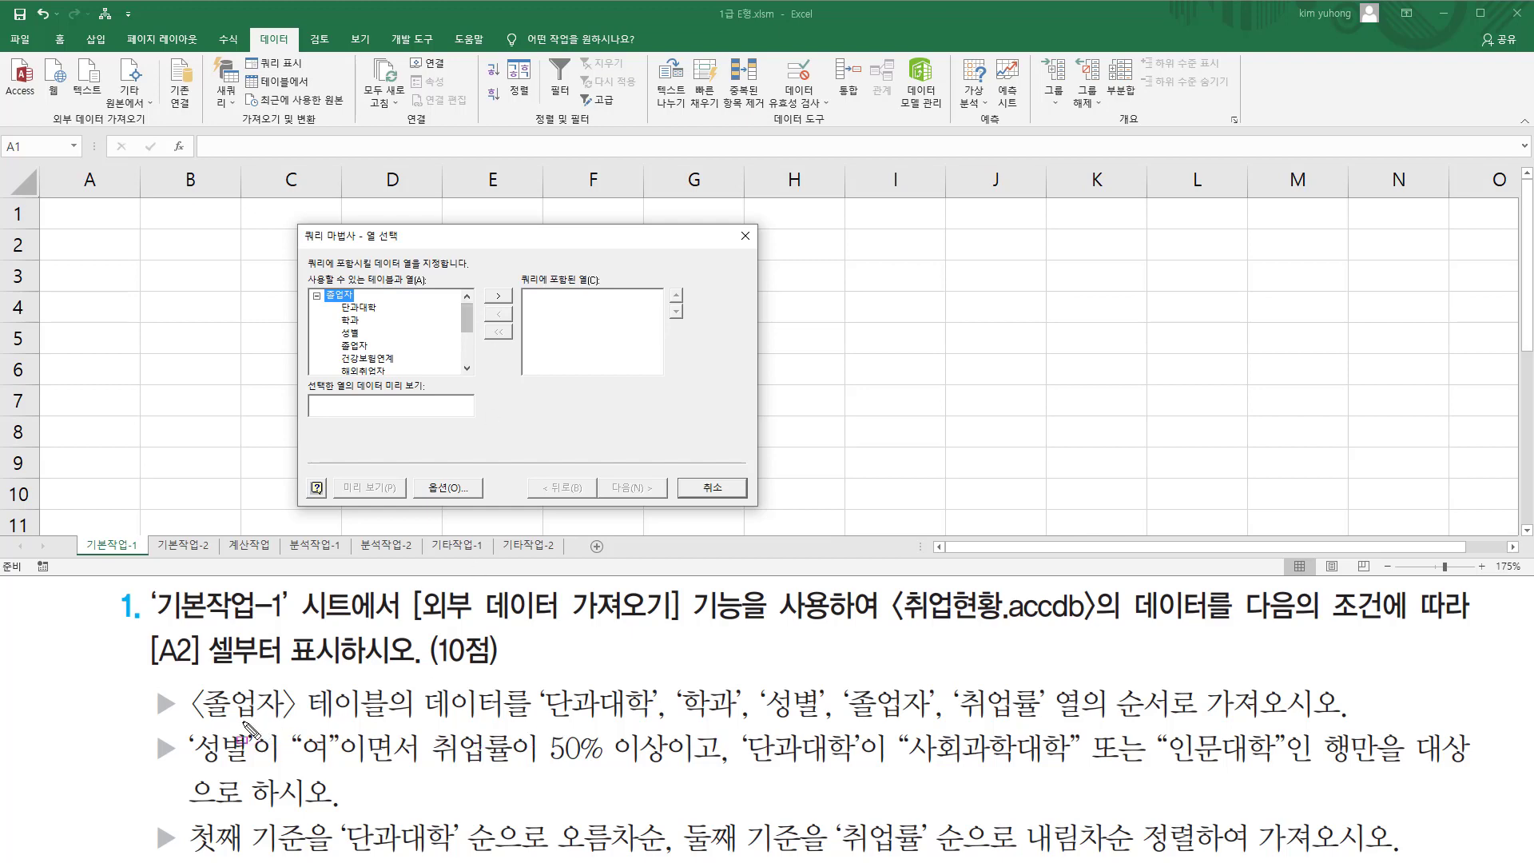
Add the columns 단과대학, 학과, 성별, 졸업자 and 취업률 to the query in that order and proceed to data filtering
drag(188, 717, 1040, 722)
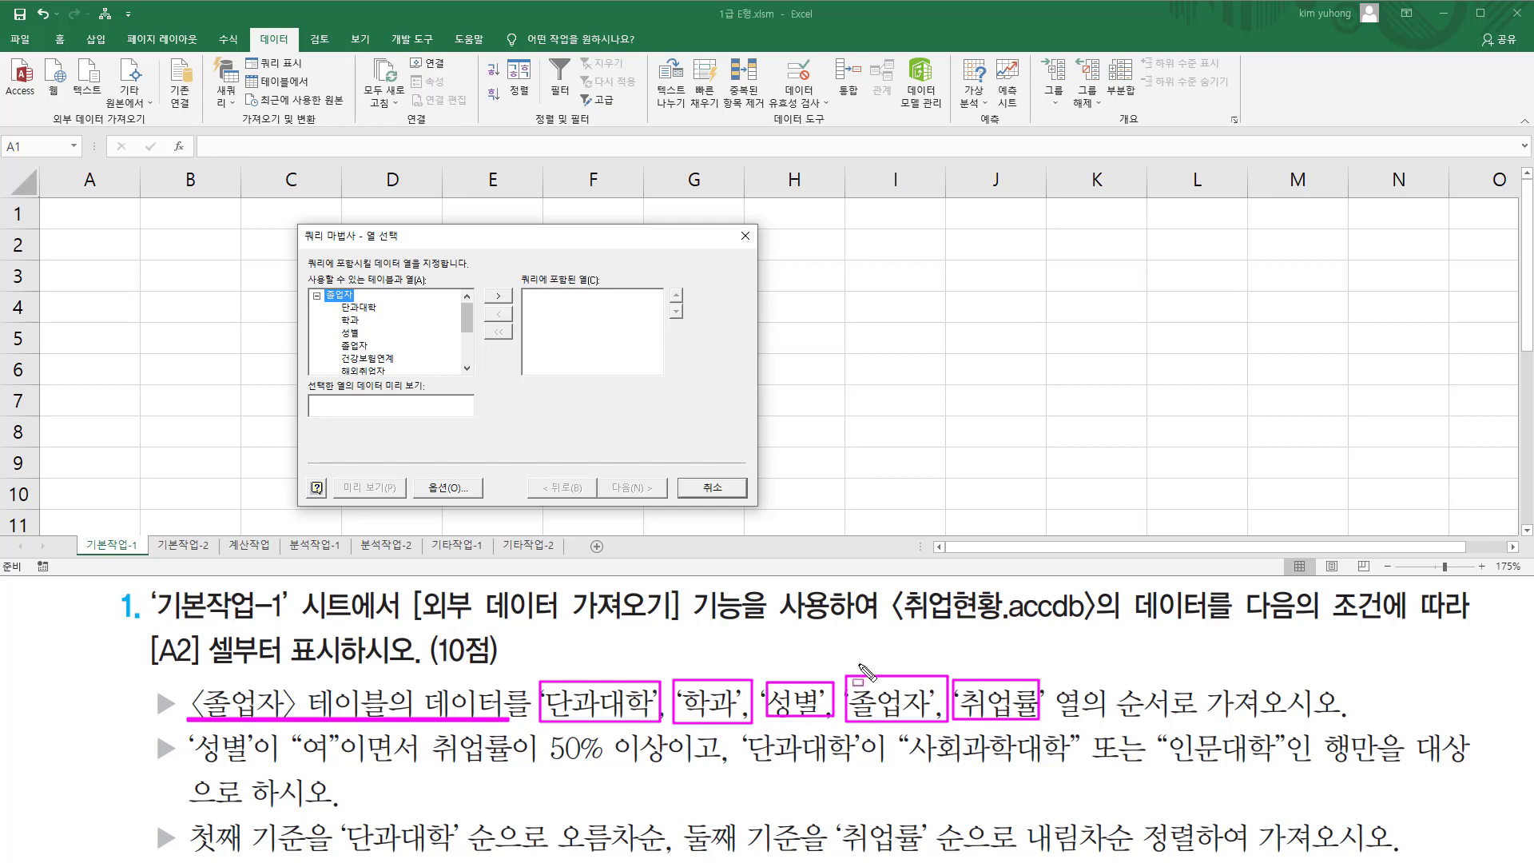
drag(1045, 722, 1333, 724)
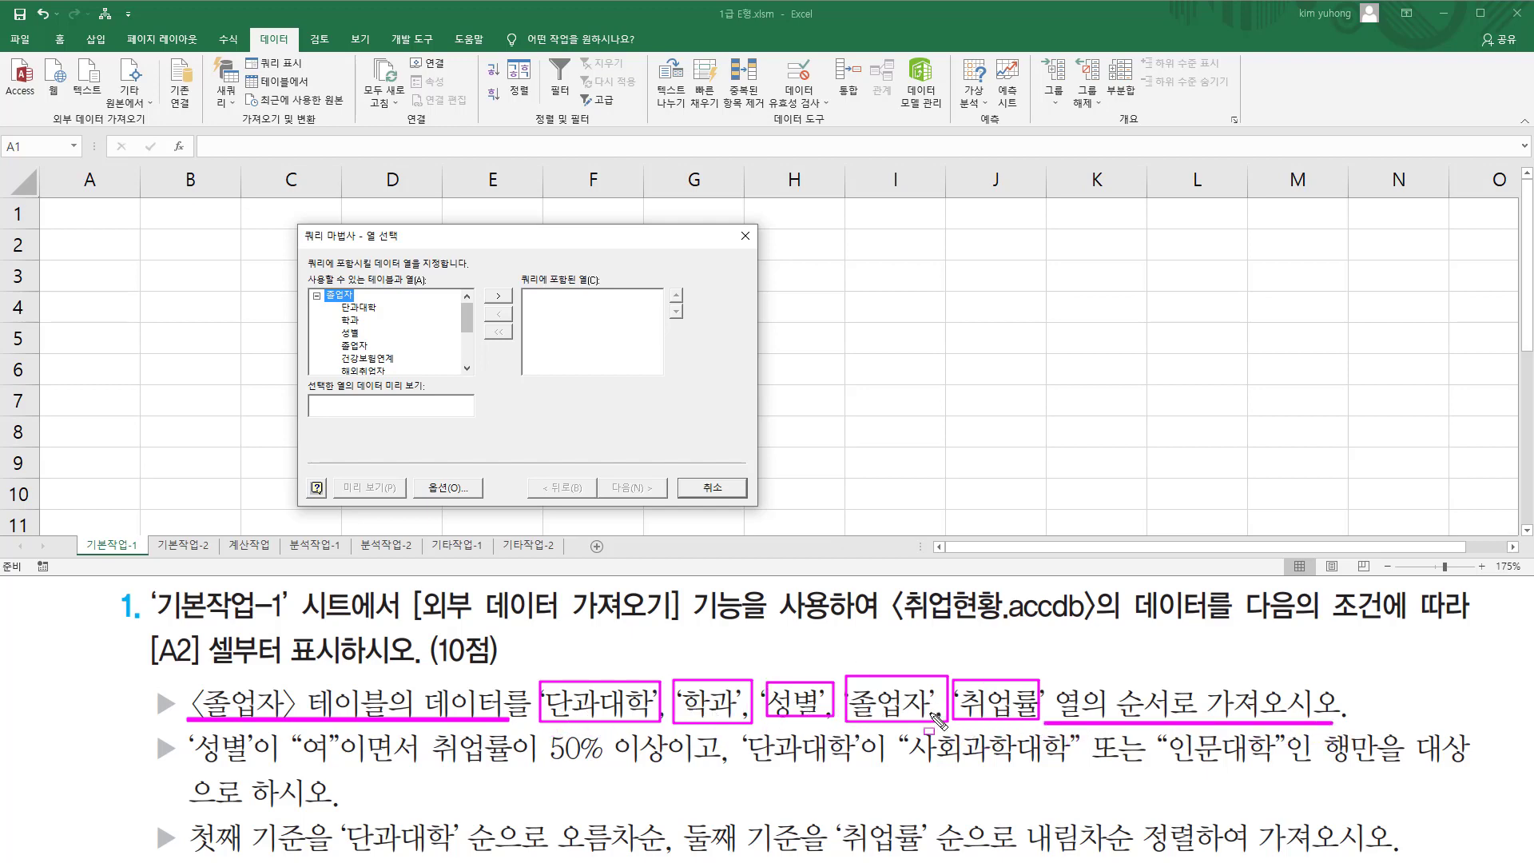
click(358, 309)
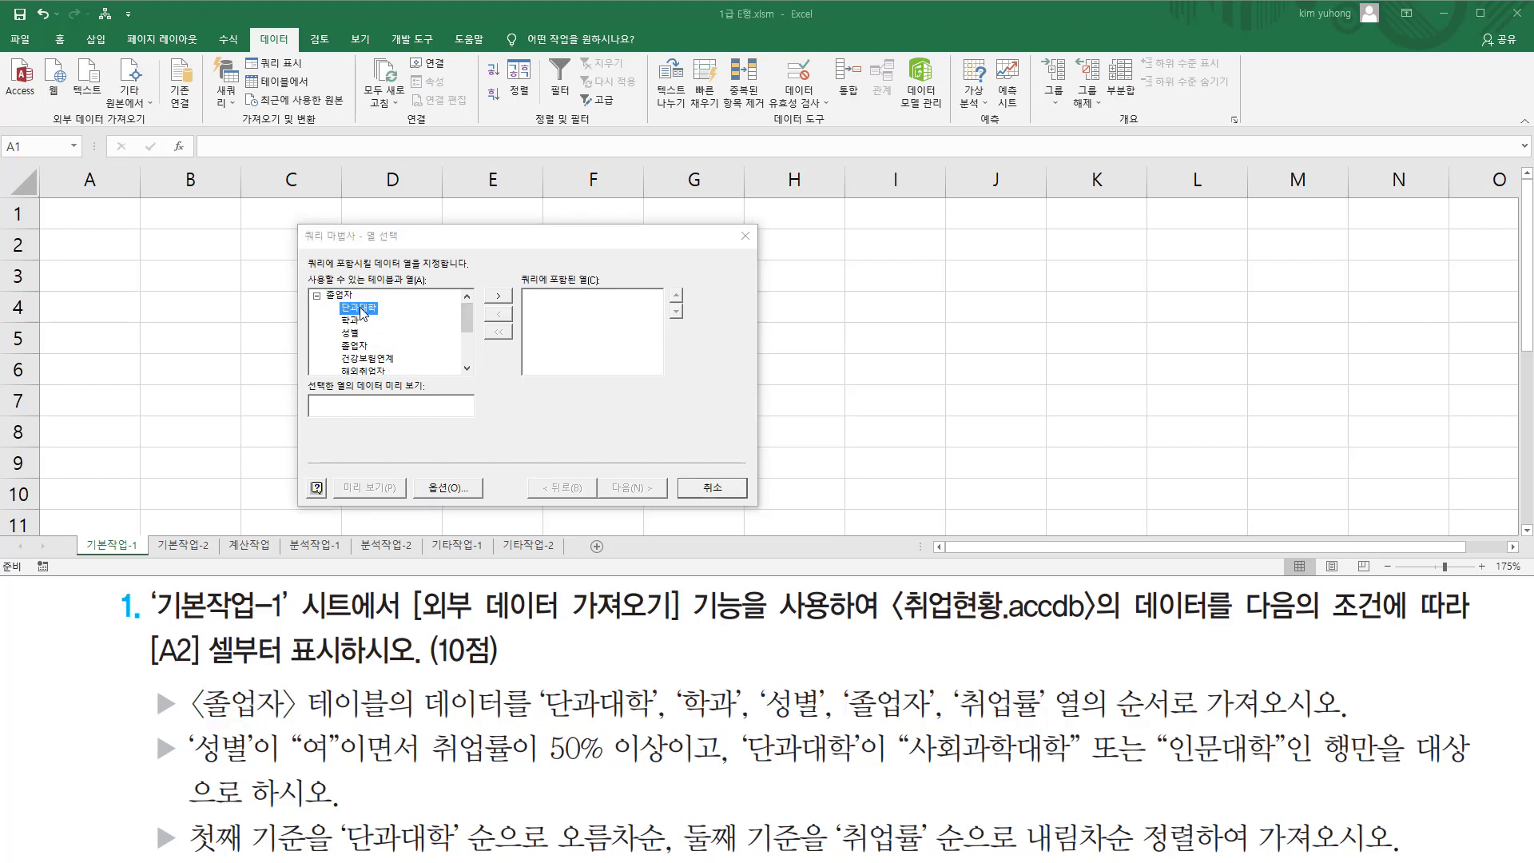
double_click(361, 312)
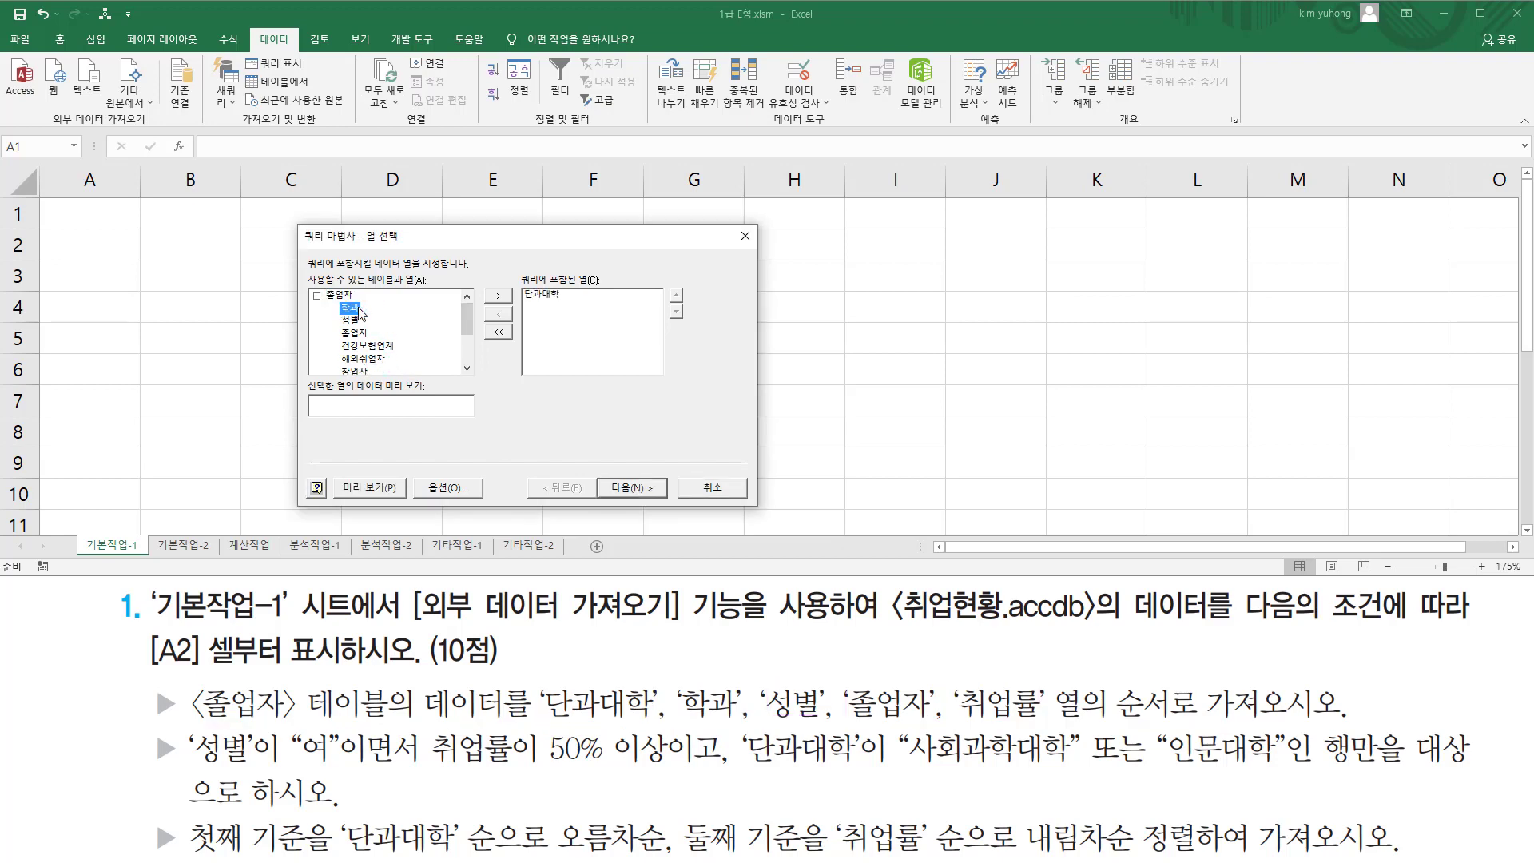
double_click(349, 309)
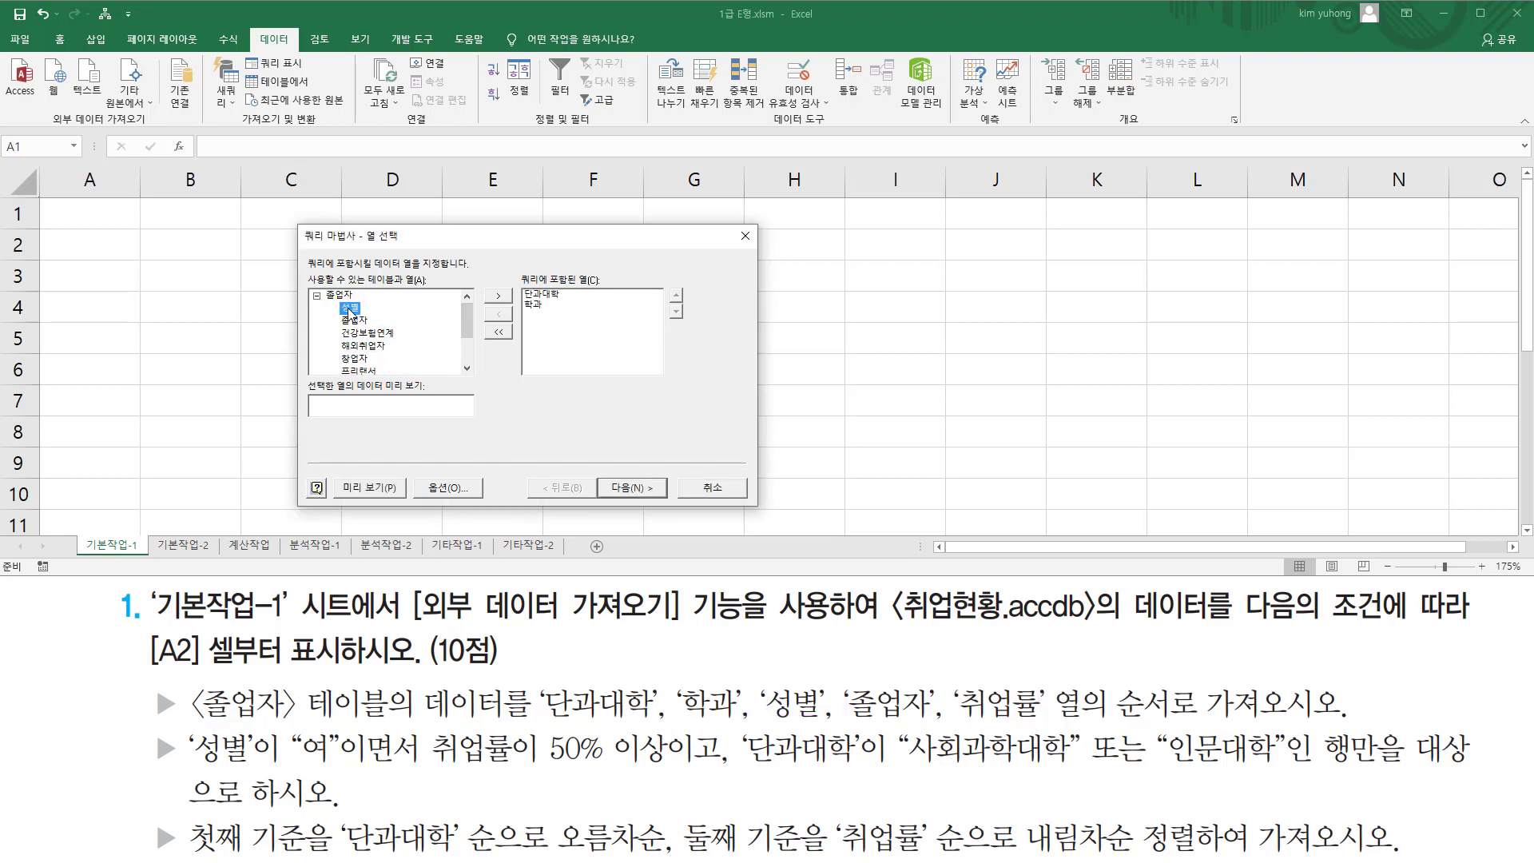
double_click(352, 309)
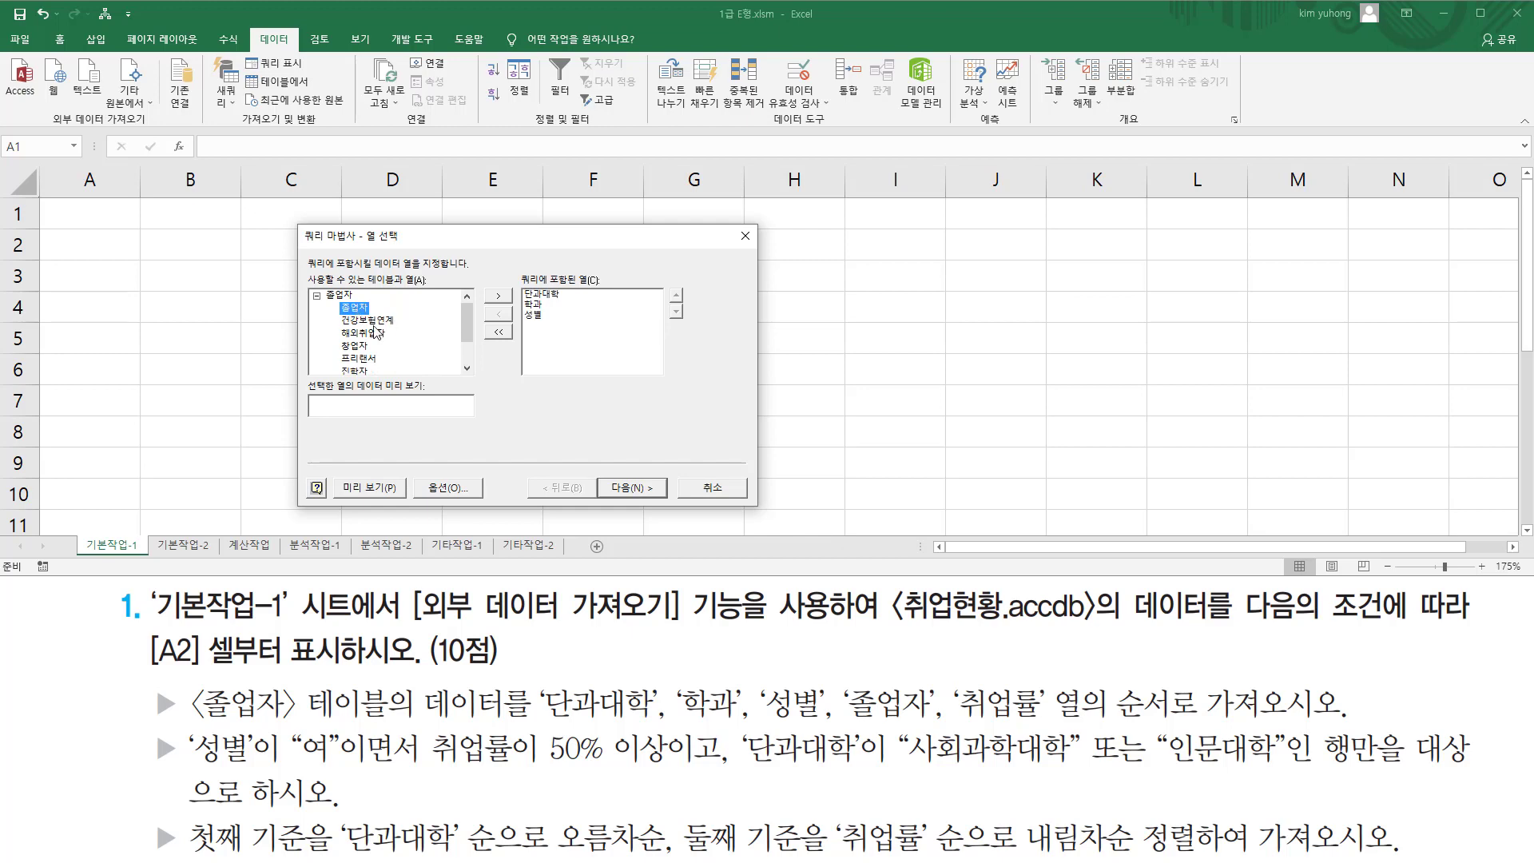
double_click(358, 311)
scroll(360, 336, down, 1)
click(360, 361)
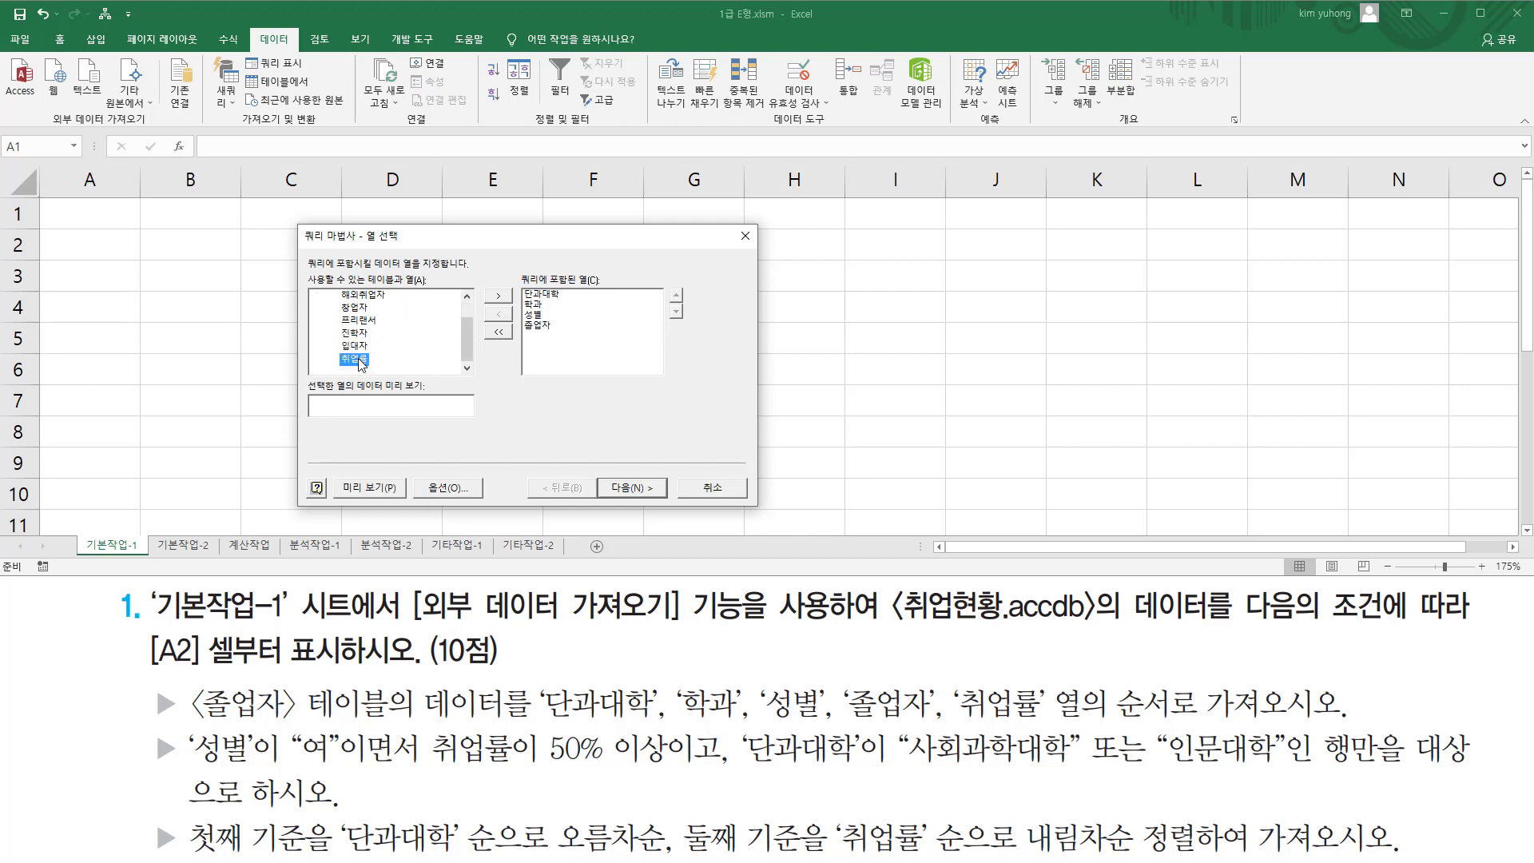
double_click(354, 360)
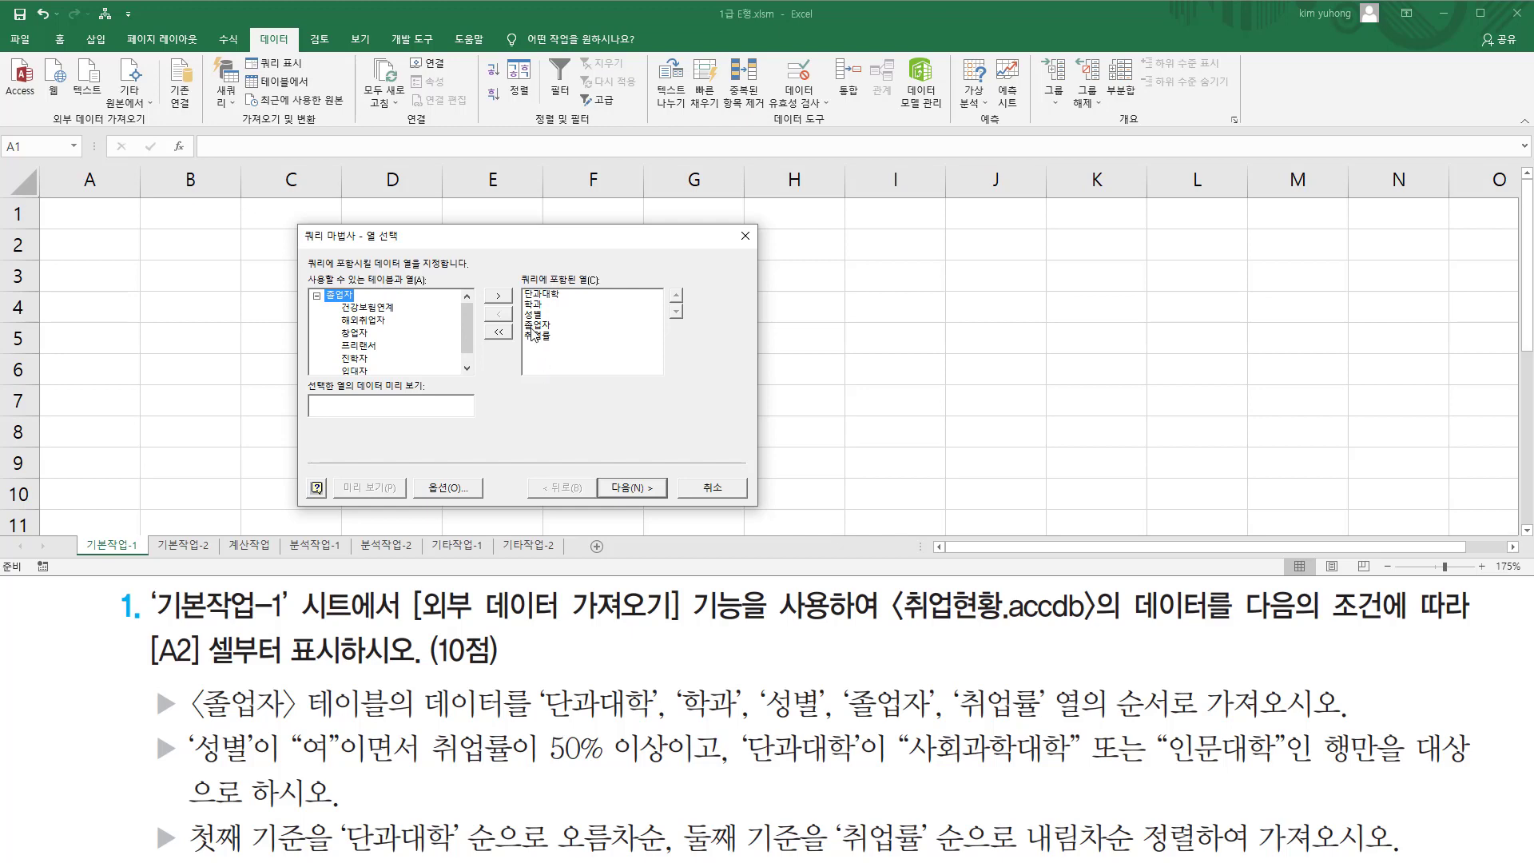
drag(518, 285, 568, 344)
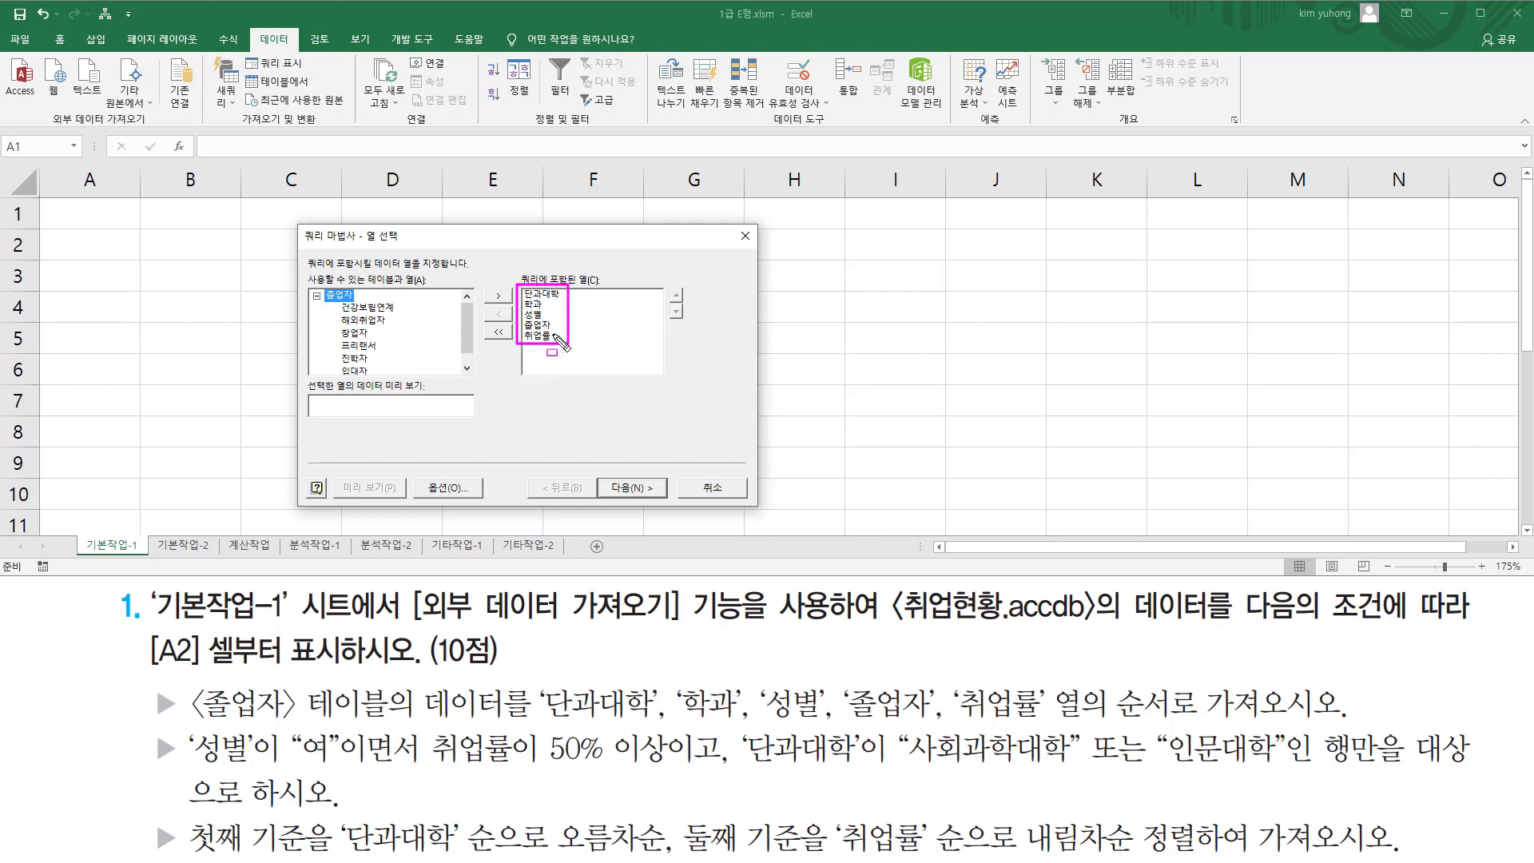
drag(562, 384, 572, 390)
drag(611, 471, 661, 501)
key(Escape)
click(643, 490)
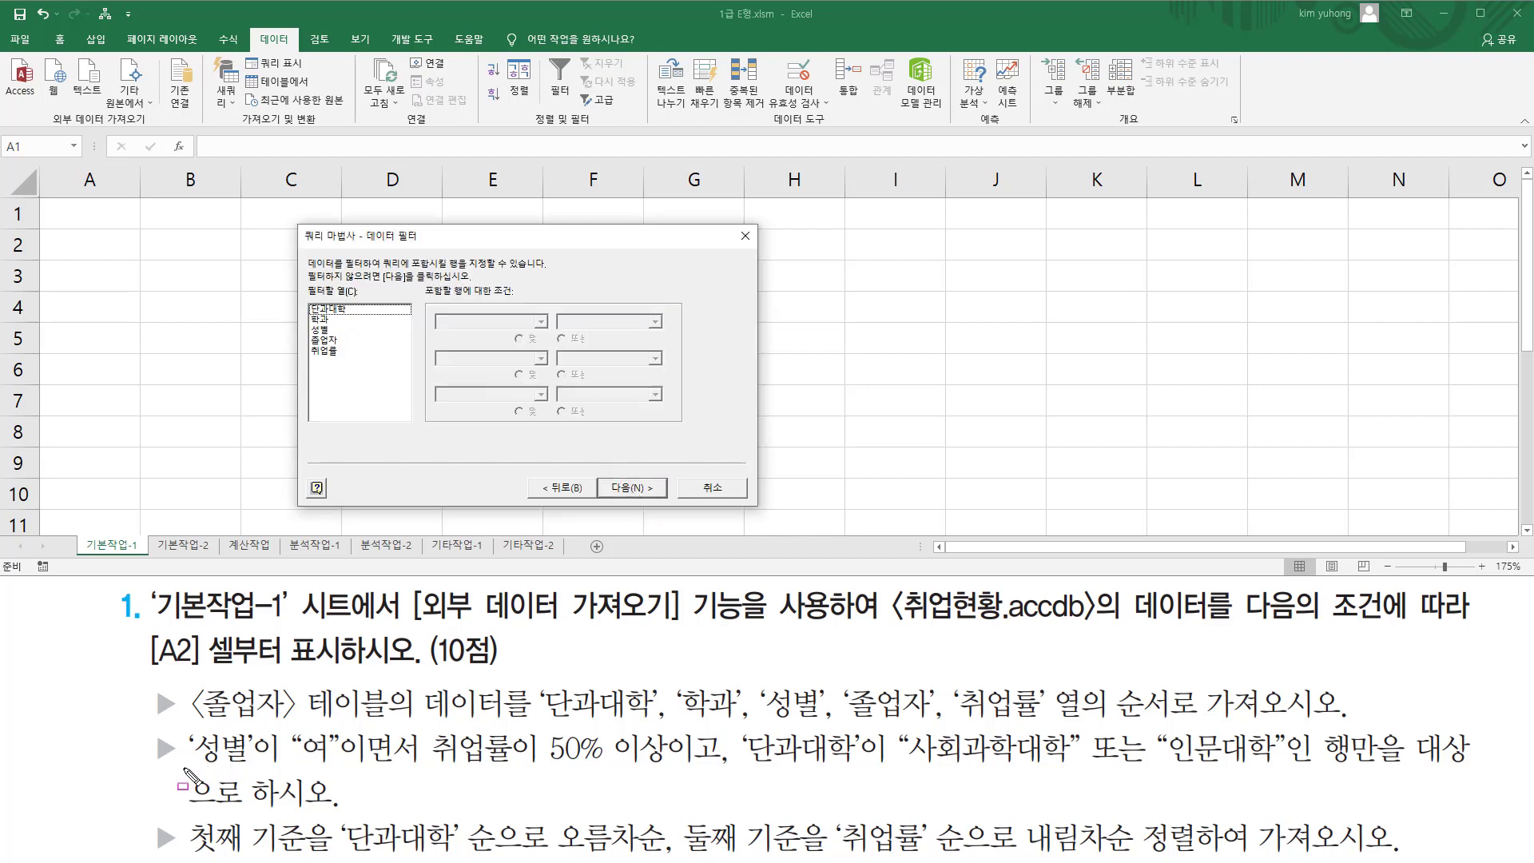
mouse_move(185, 770)
mouse_down()
mouse_move(379, 782)
mouse_move(424, 730)
mouse_move(471, 769)
mouse_move(683, 768)
mouse_move(733, 731)
mouse_move(840, 767)
mouse_move(1081, 767)
mouse_move(1082, 729)
mouse_move(1137, 765)
mouse_move(1183, 751)
mouse_move(1471, 767)
mouse_up()
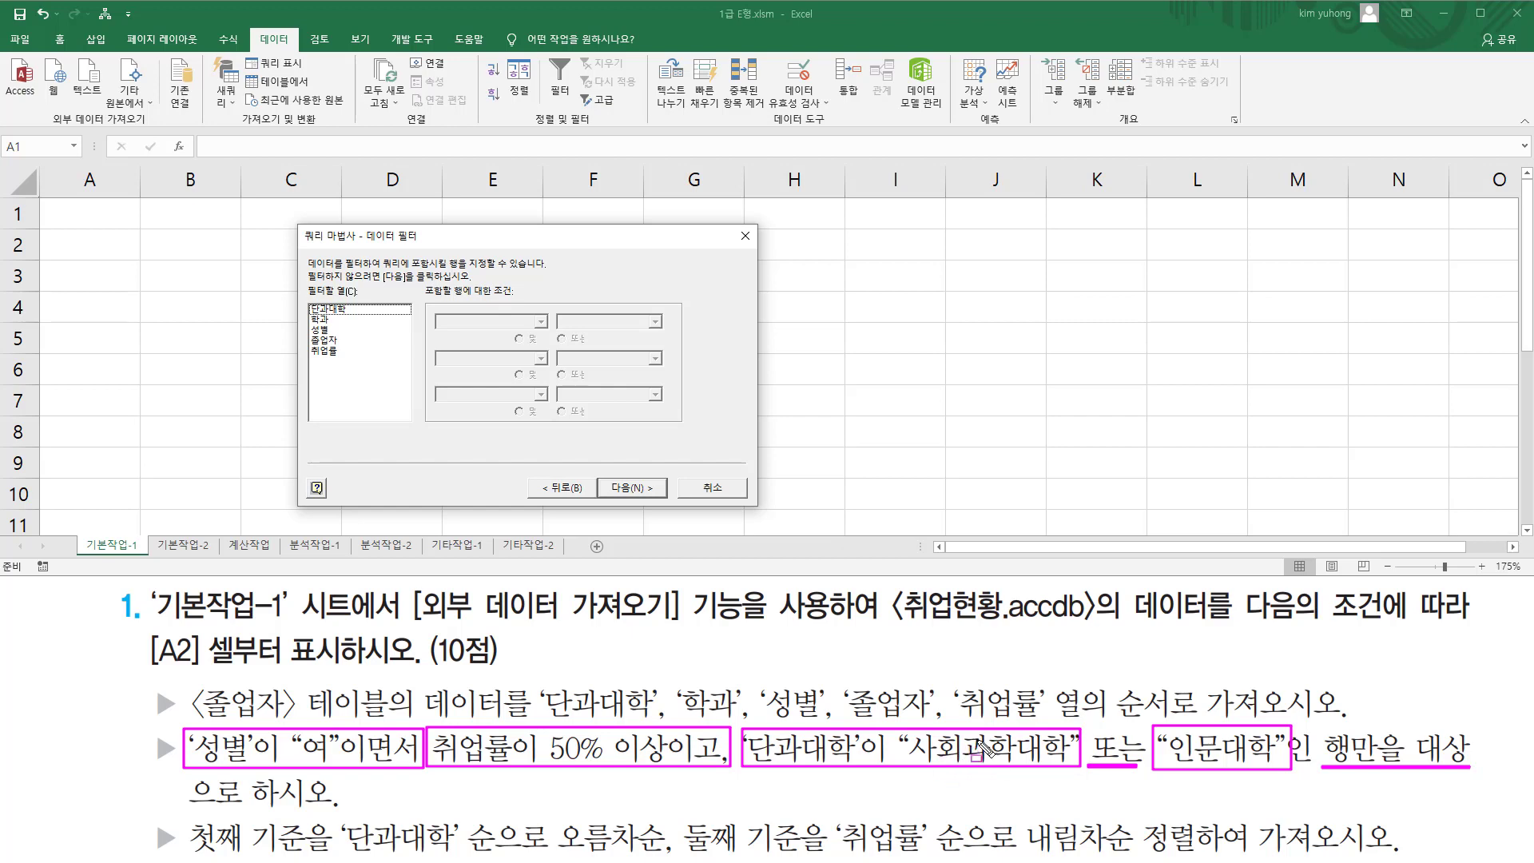
Filter the query rows to those where 성별 equals 여
drag(1085, 726, 1145, 778)
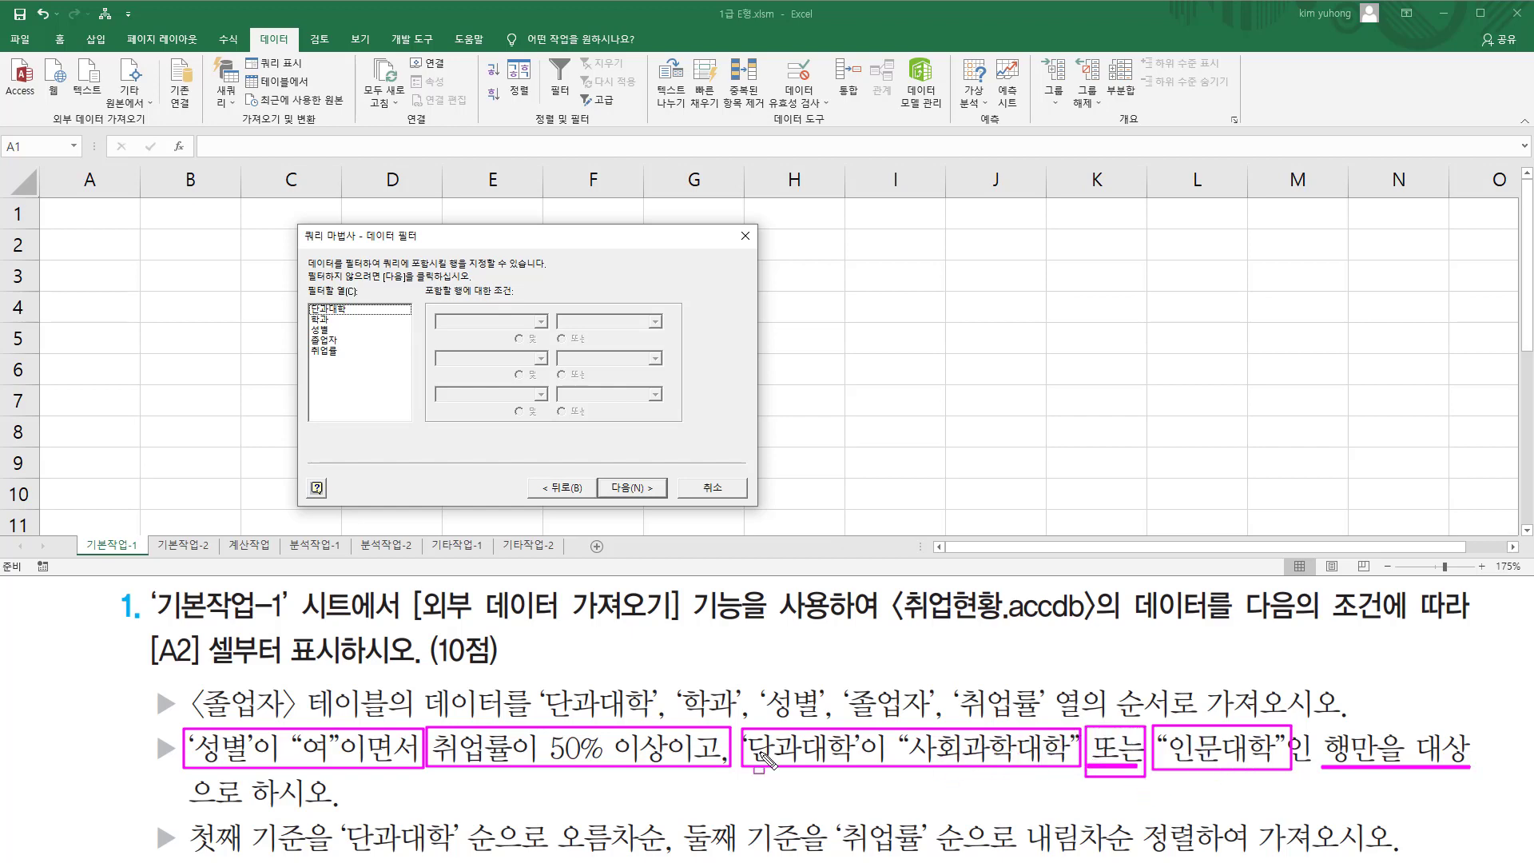
key(Escape)
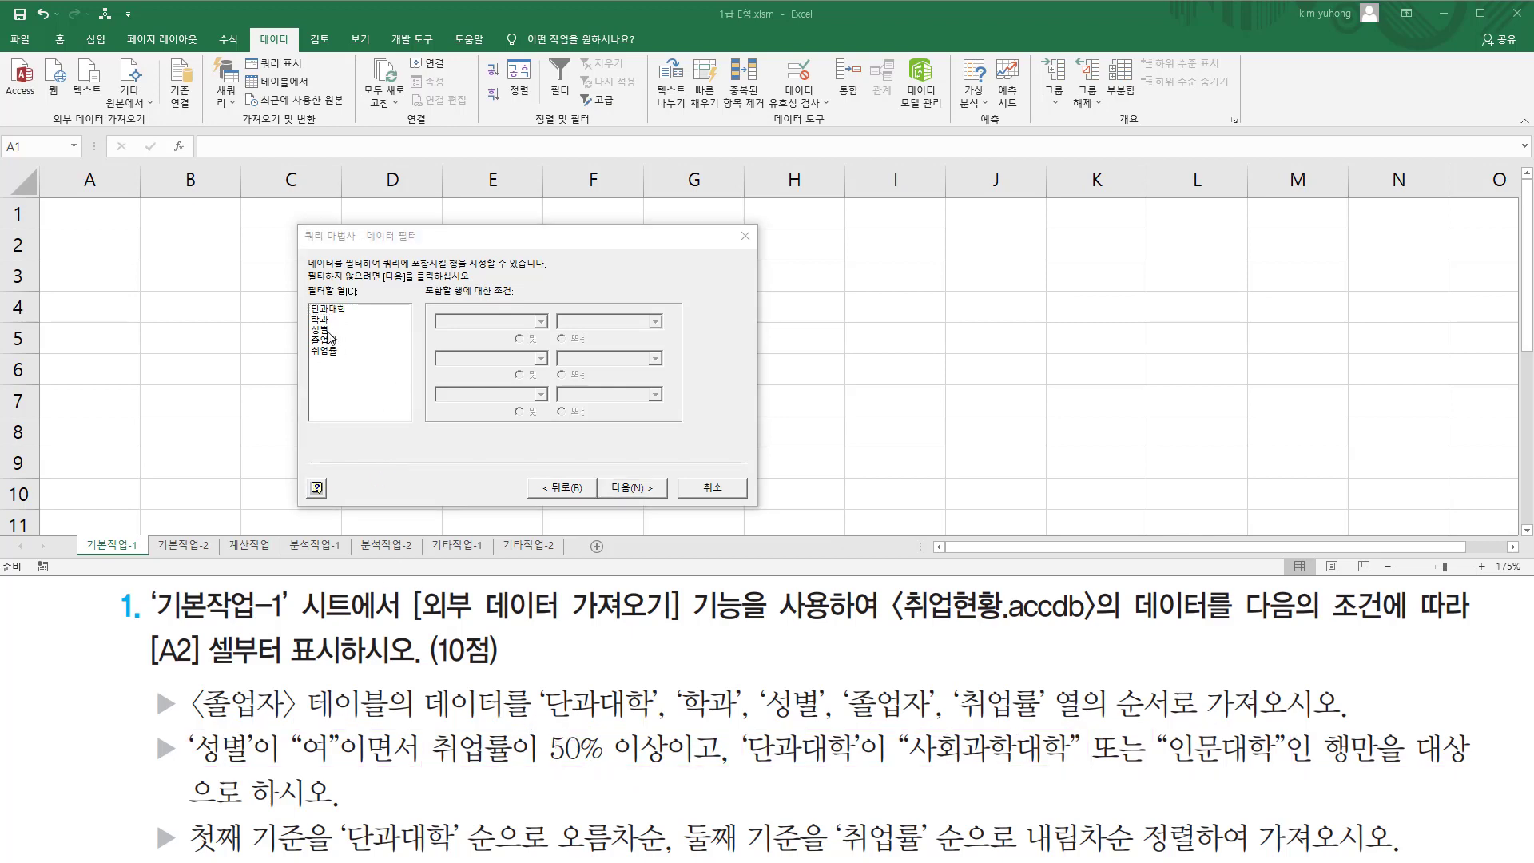
click(330, 330)
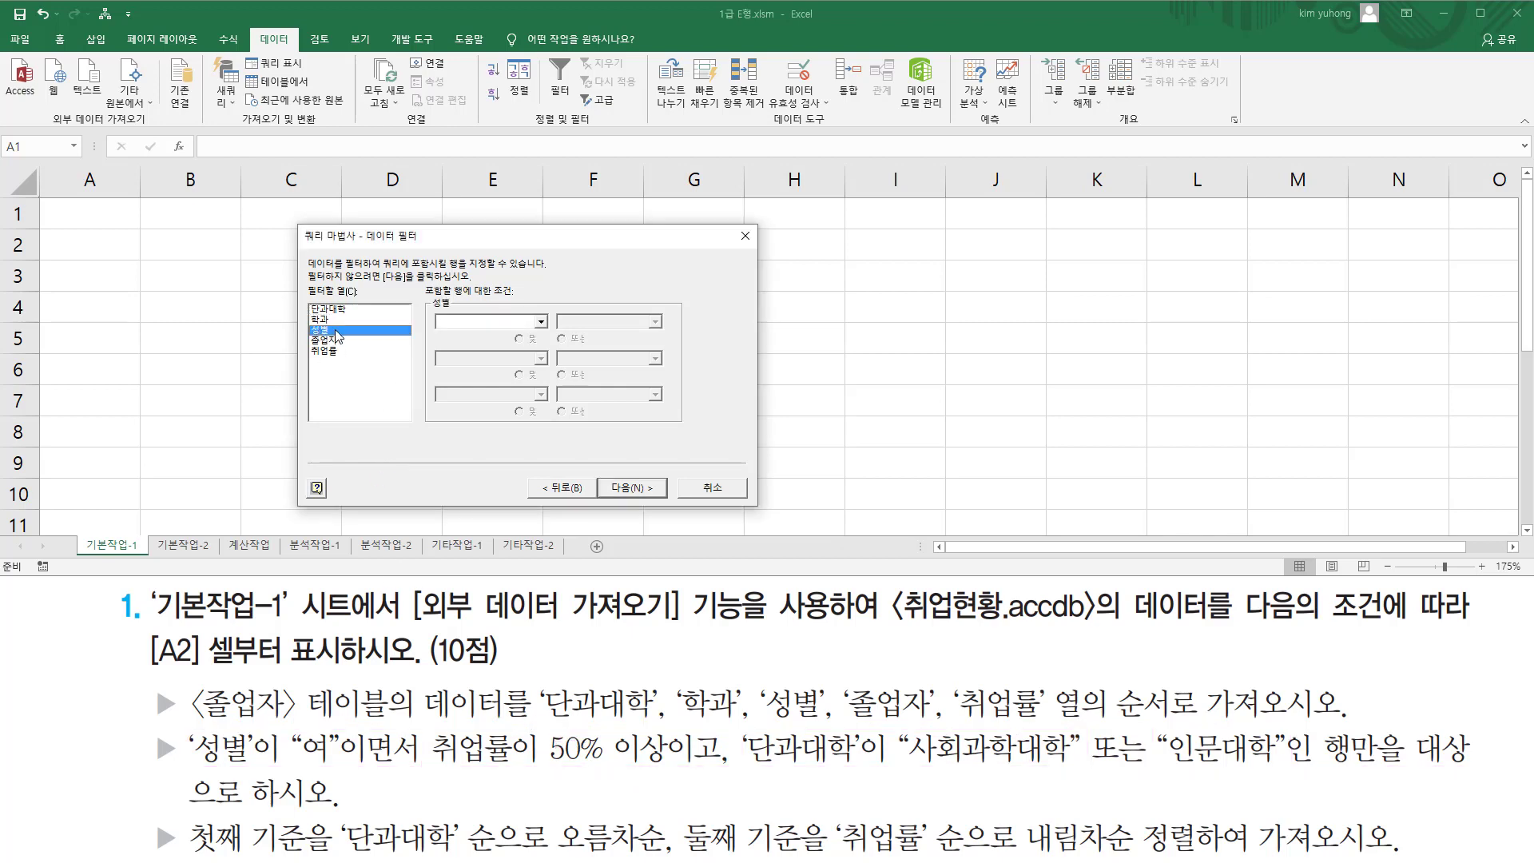
click(542, 322)
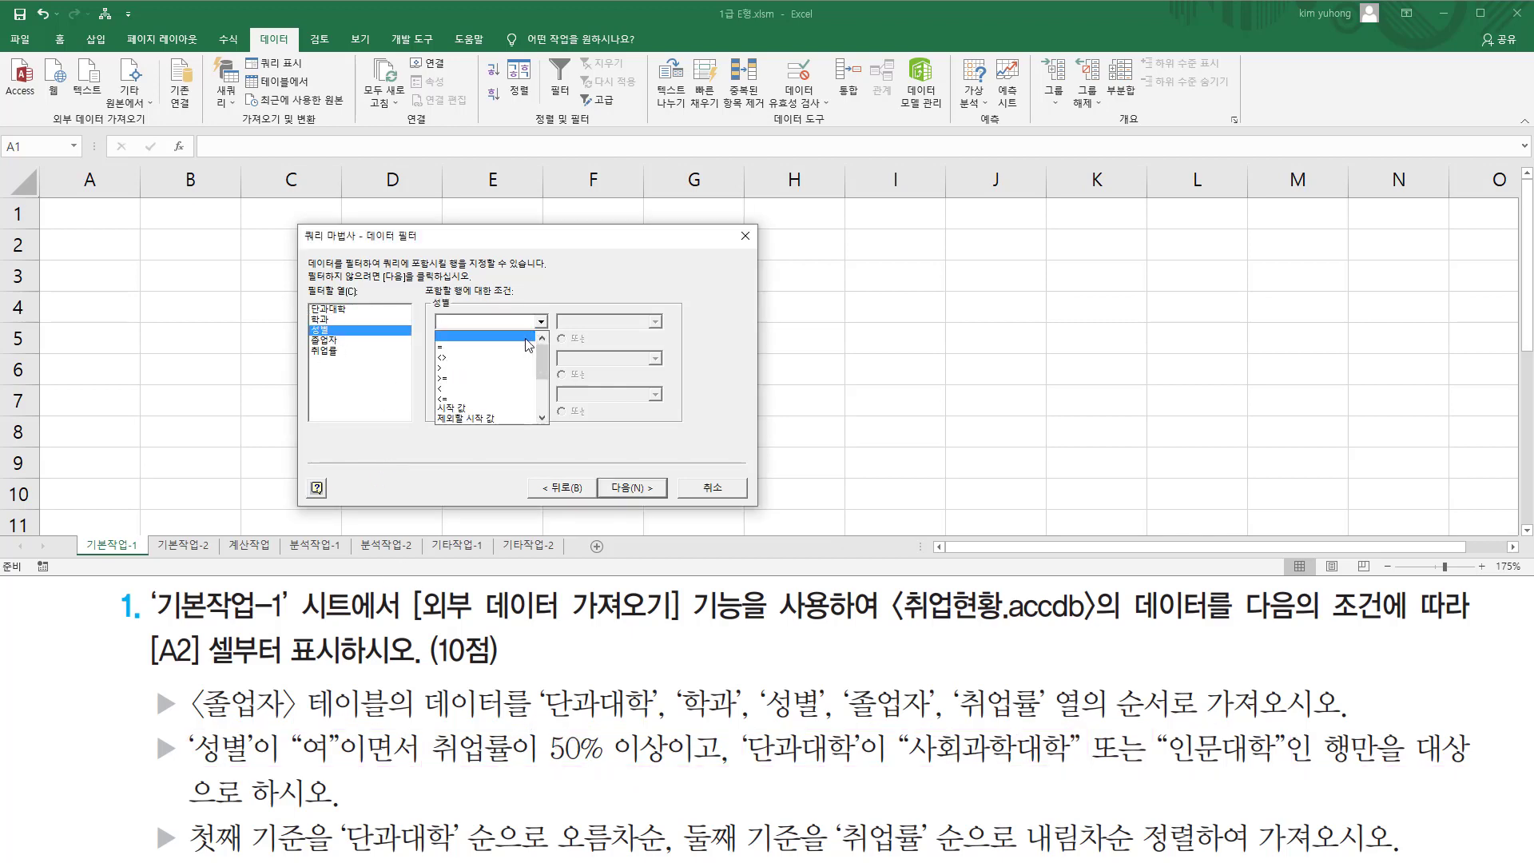
click(524, 339)
click(588, 328)
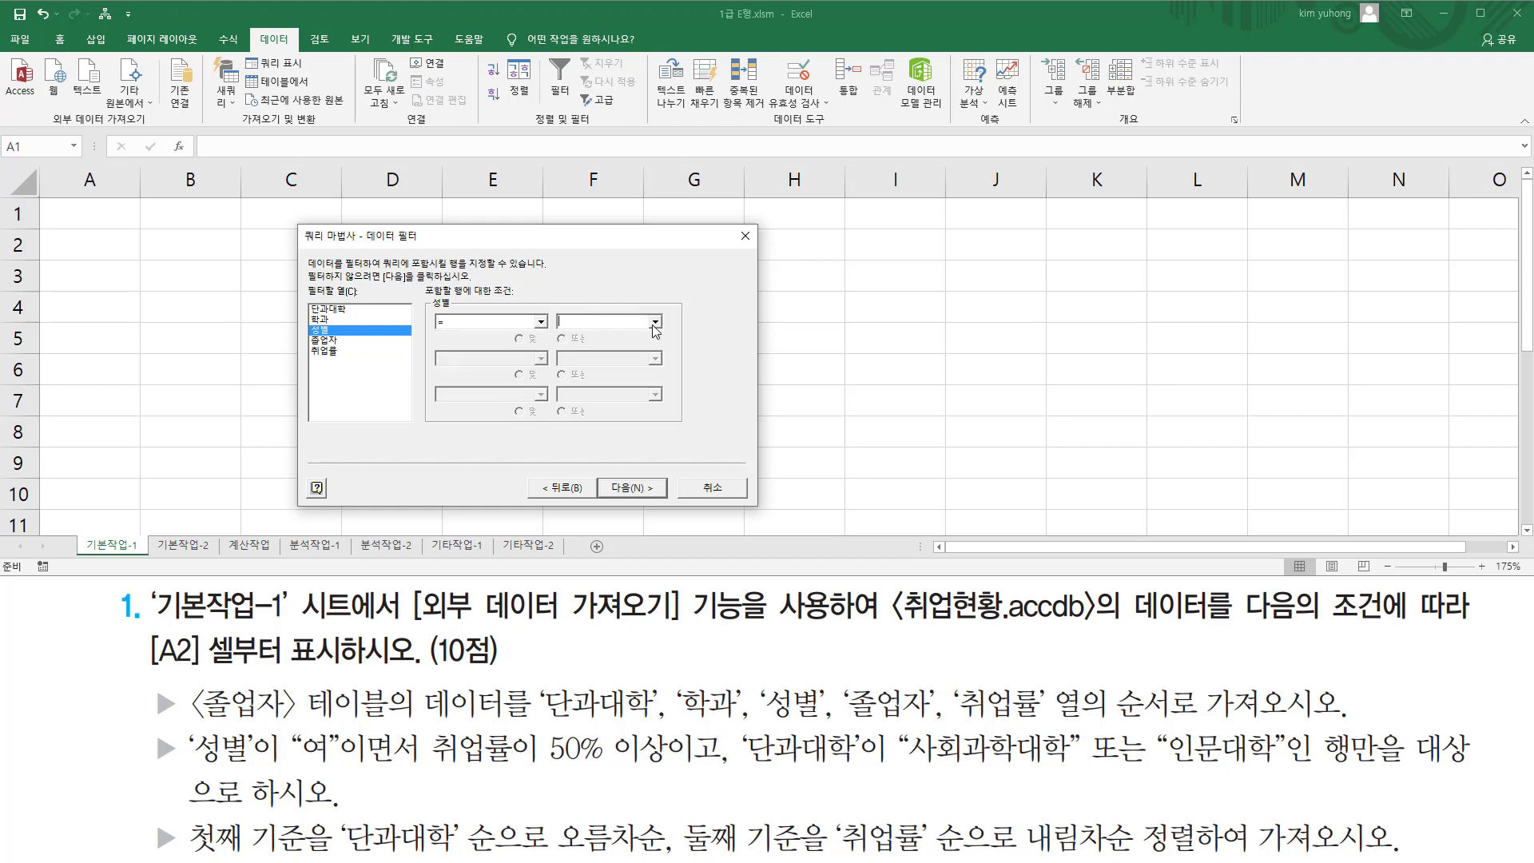
click(616, 344)
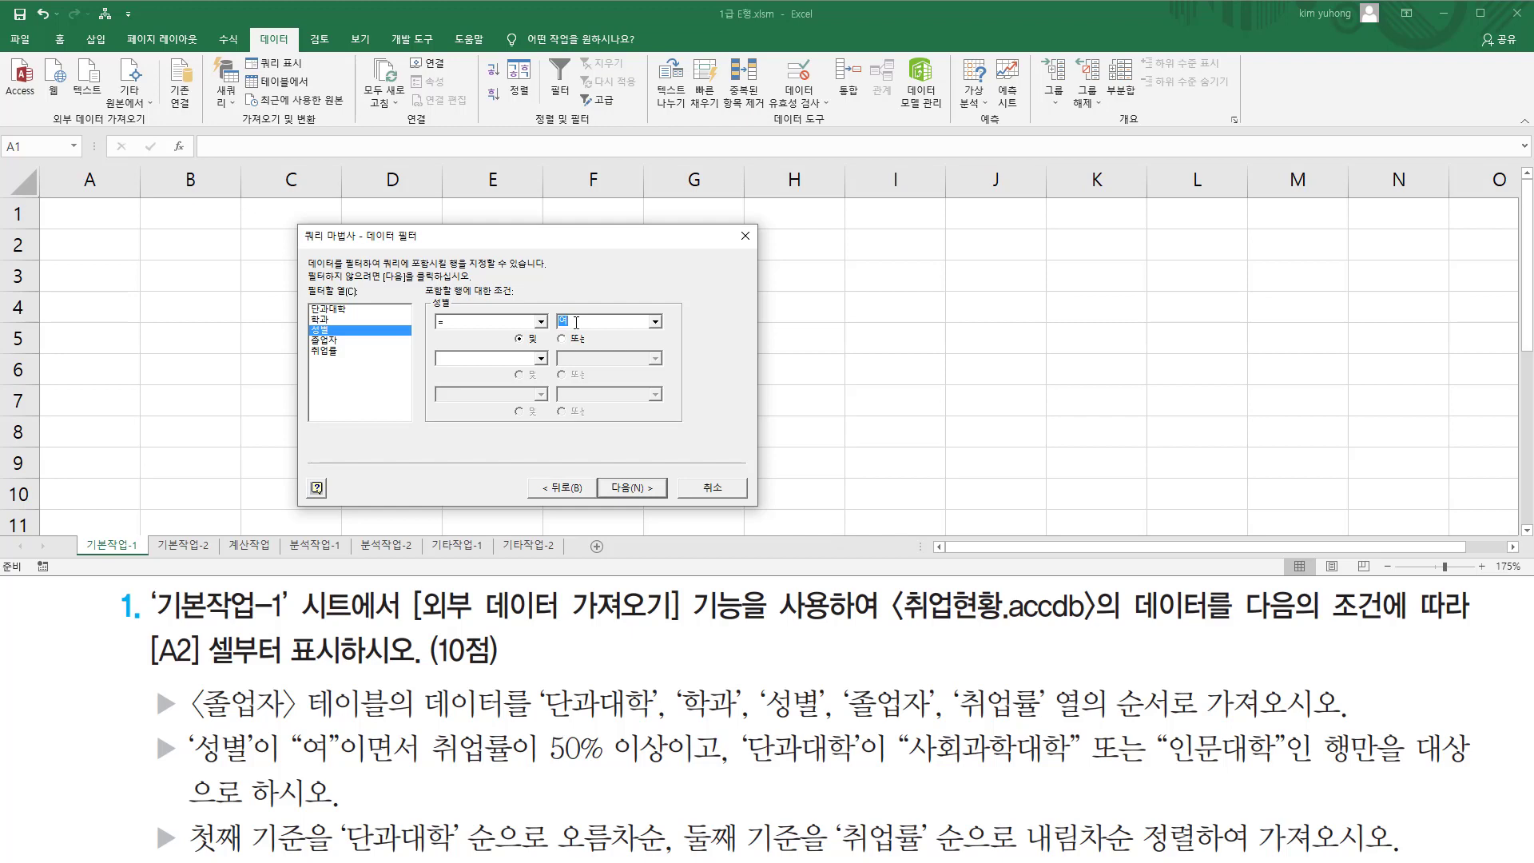
Add a filter condition requiring 취업률 to be greater than or equal to 0.5
click(317, 352)
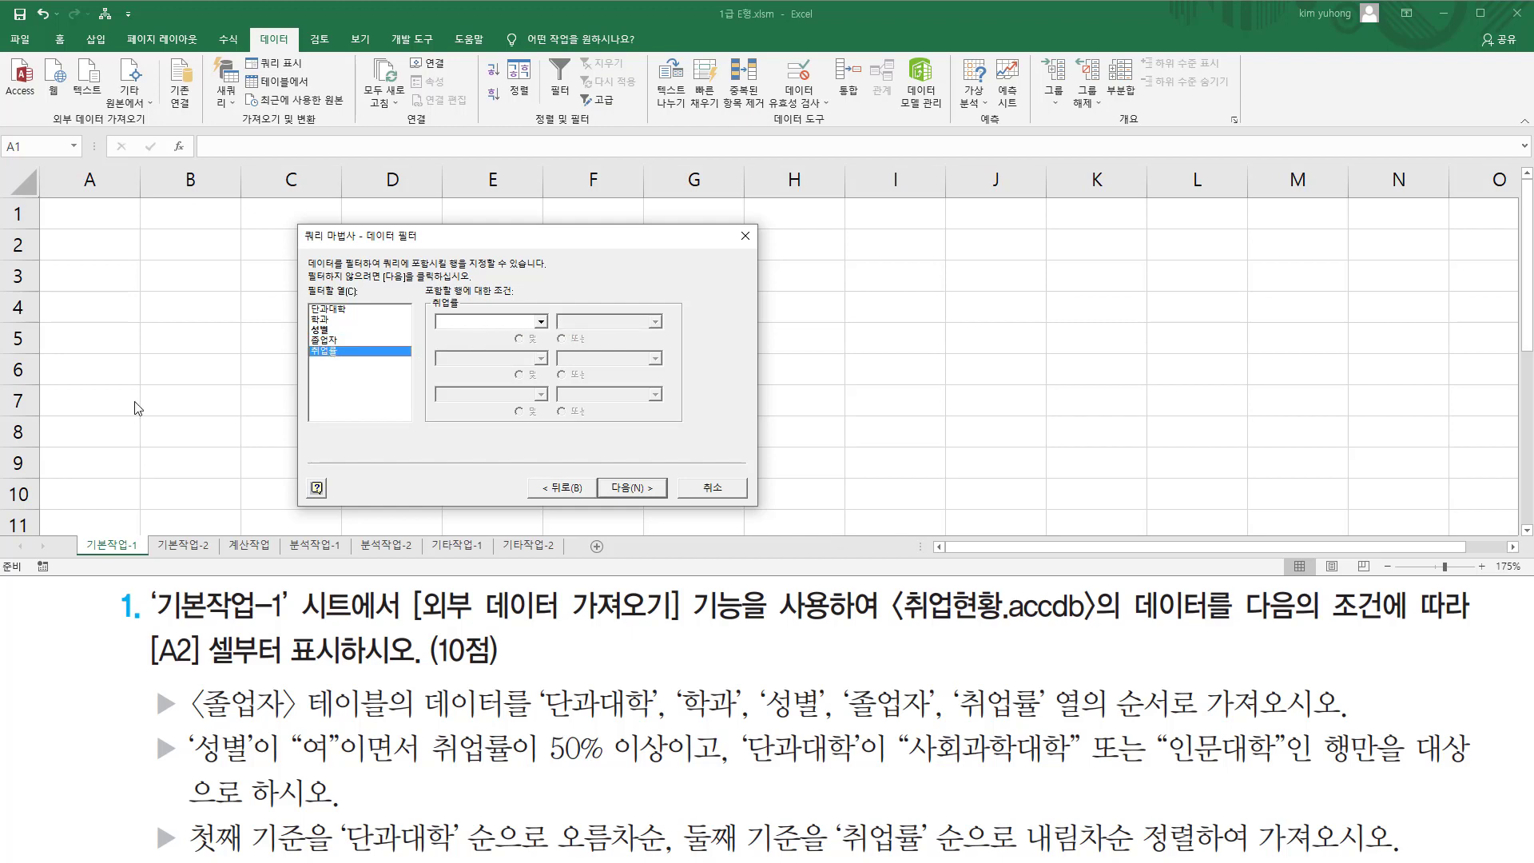
click(541, 322)
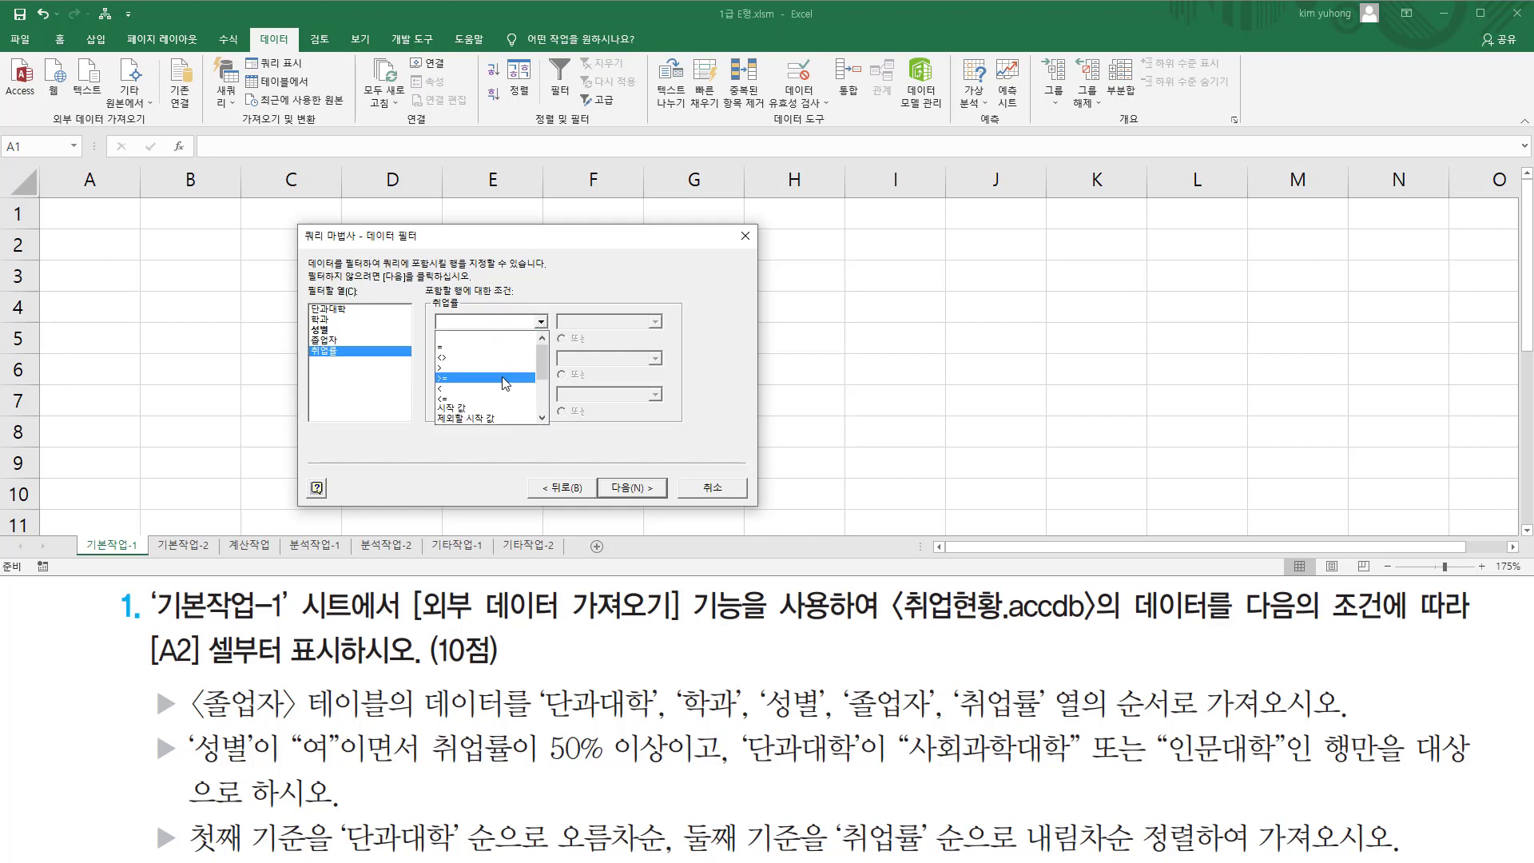
click(504, 378)
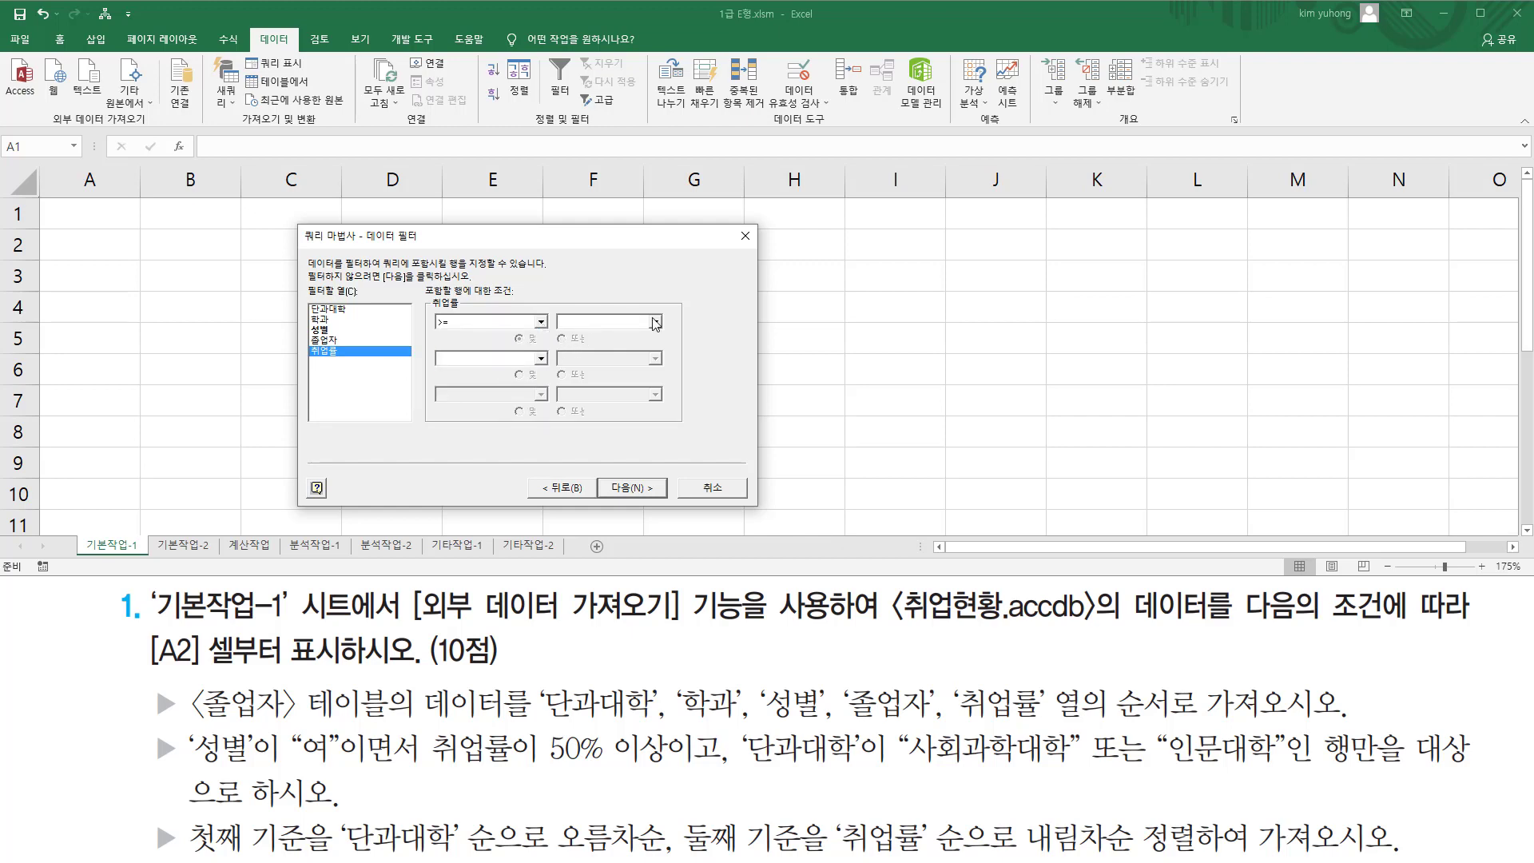
mouse_move(556, 311)
mouse_down()
mouse_move(690, 338)
mouse_move(667, 338)
mouse_up()
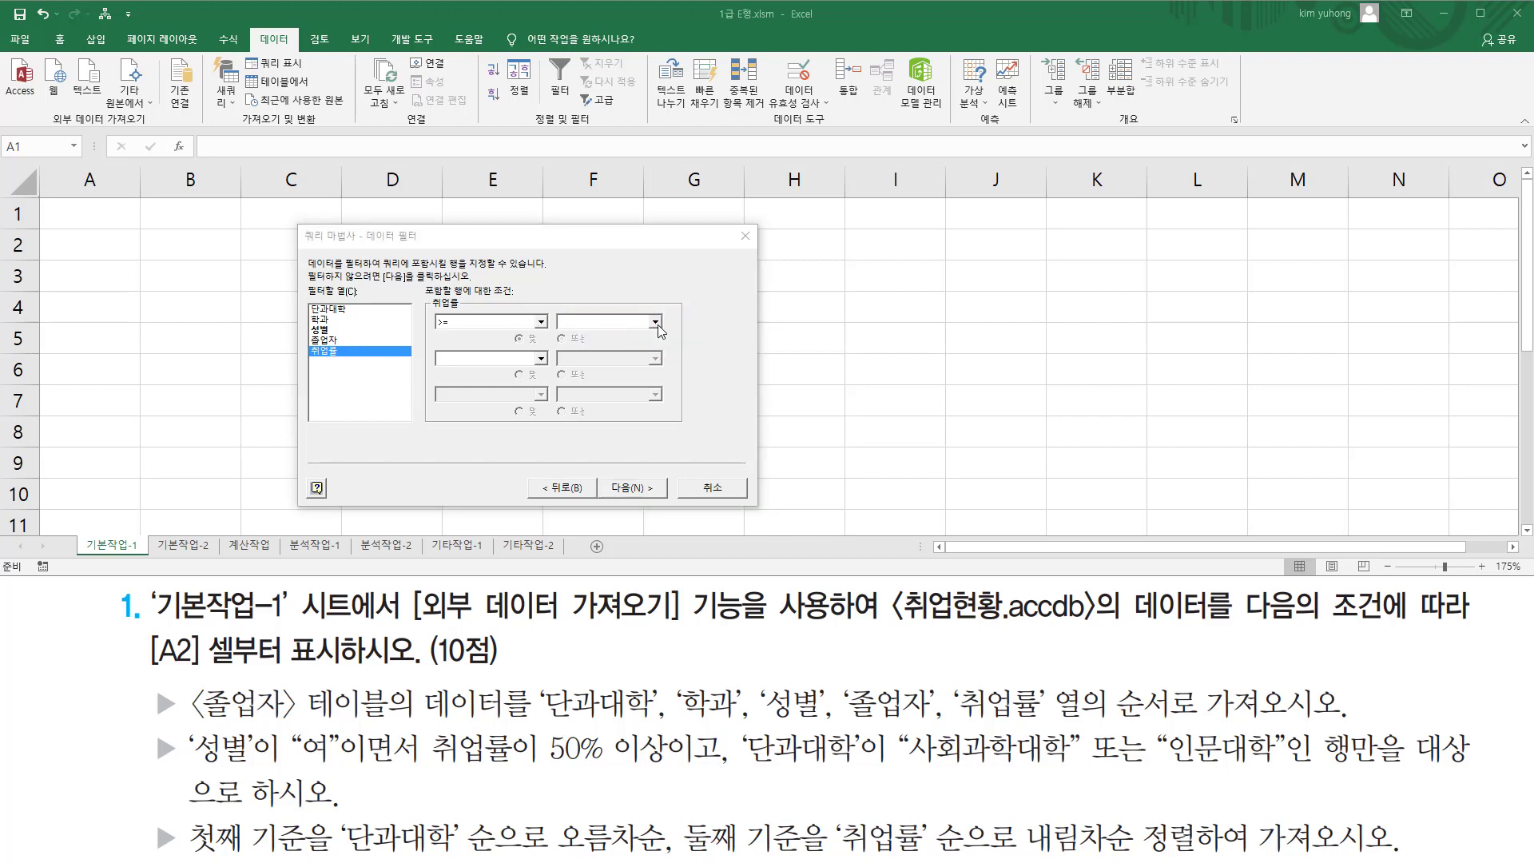
click(656, 321)
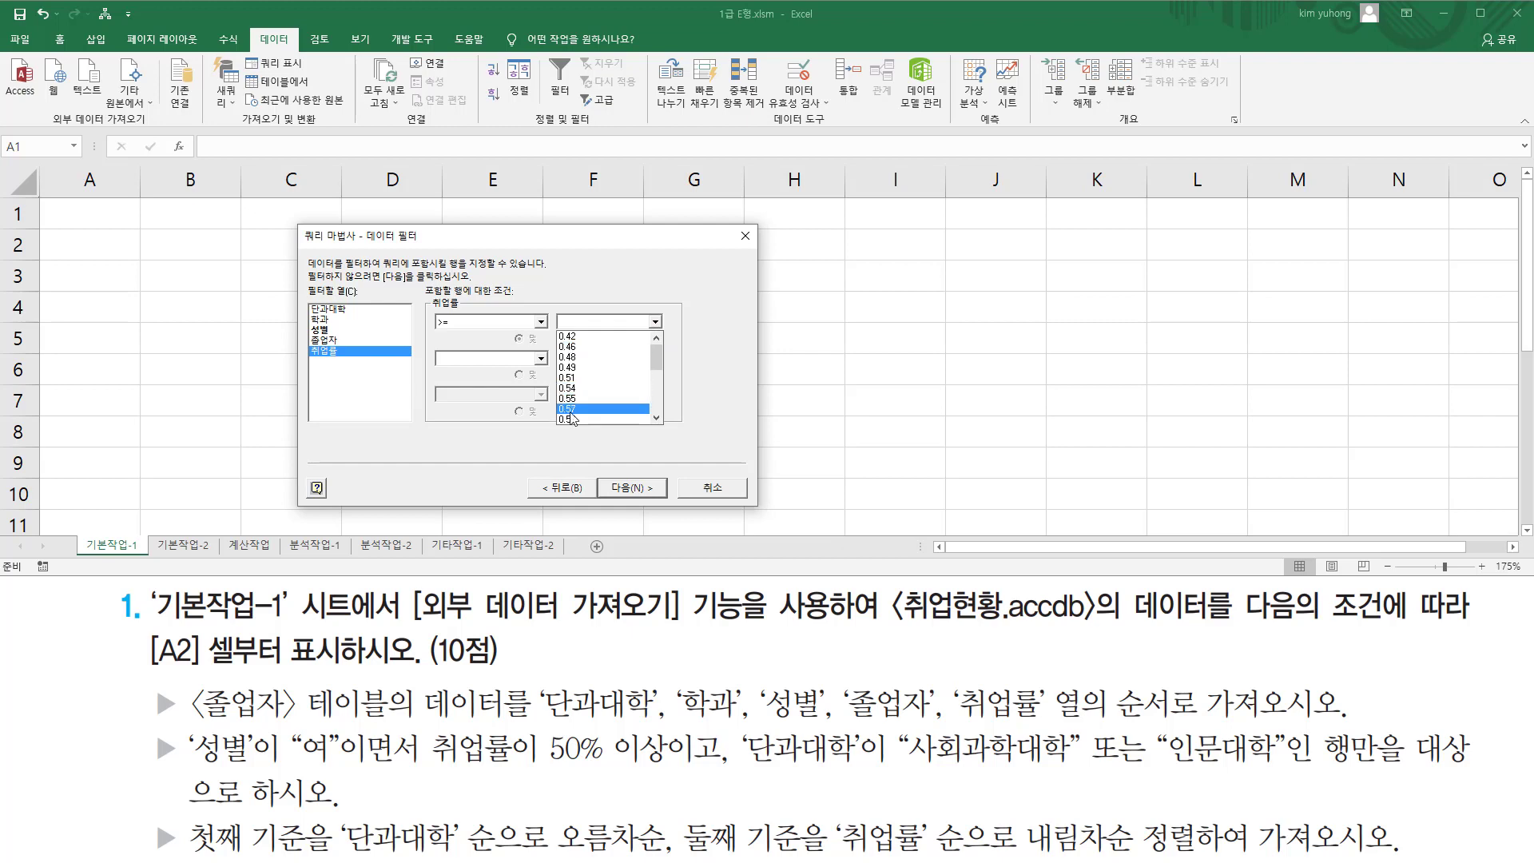
scroll(570, 412, down, 5)
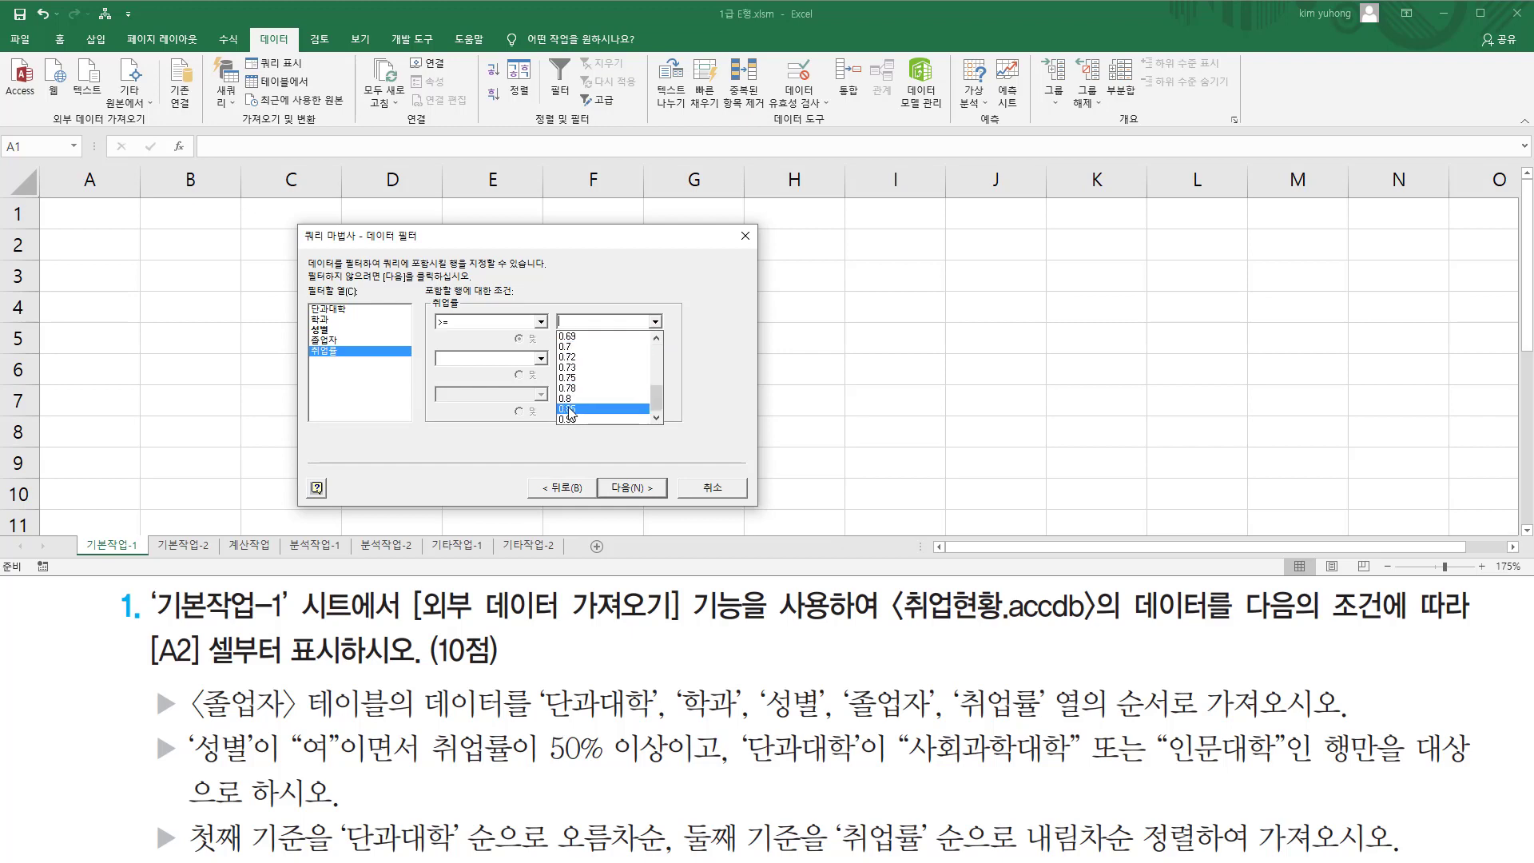
click(587, 322)
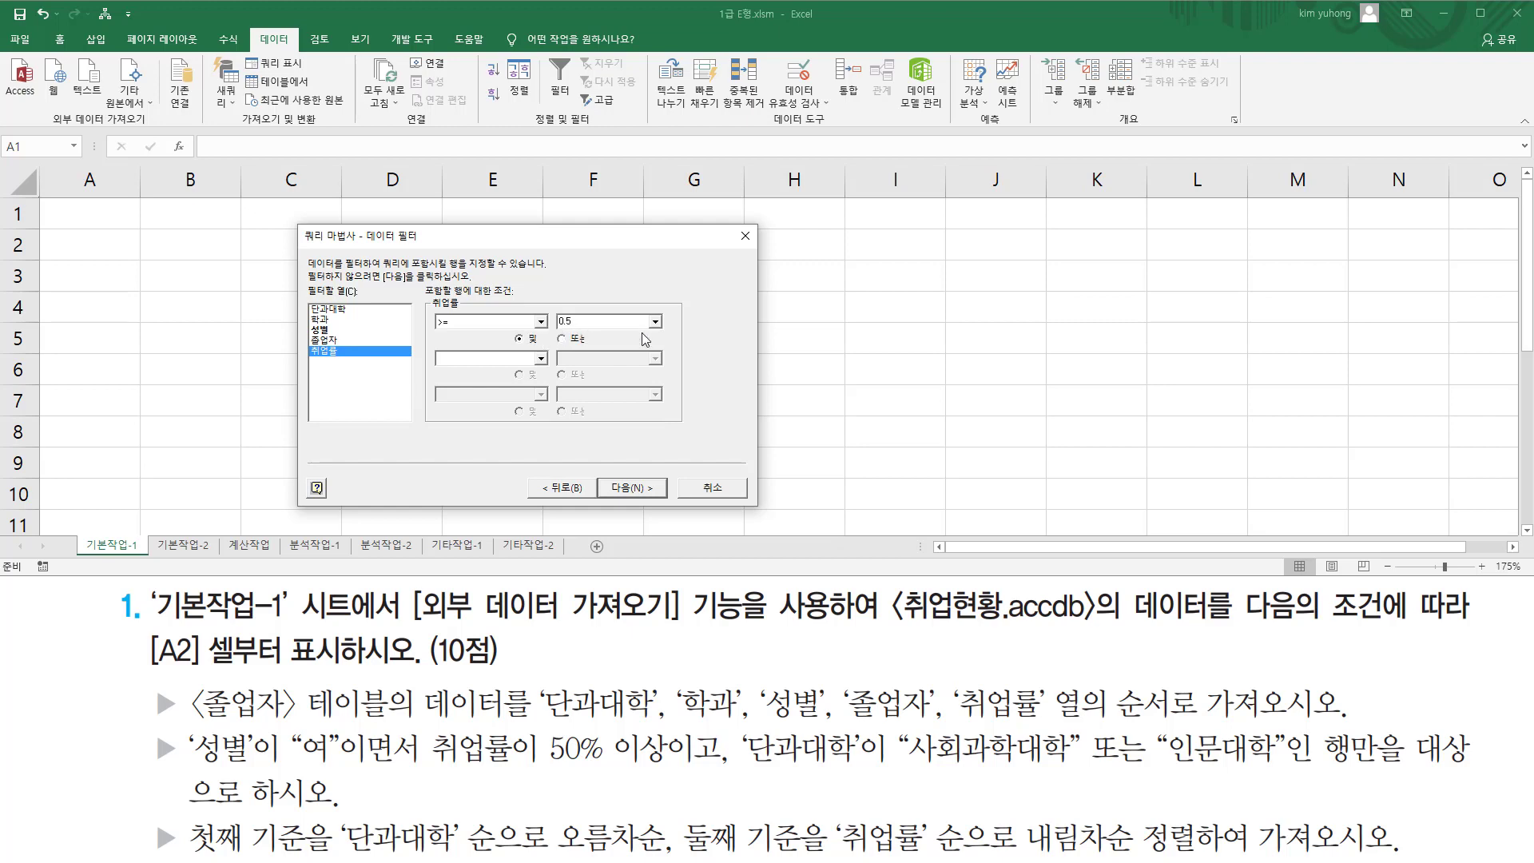
Add a first filter condition on the 단과대학 column, equal to 사회과학대학
click(338, 310)
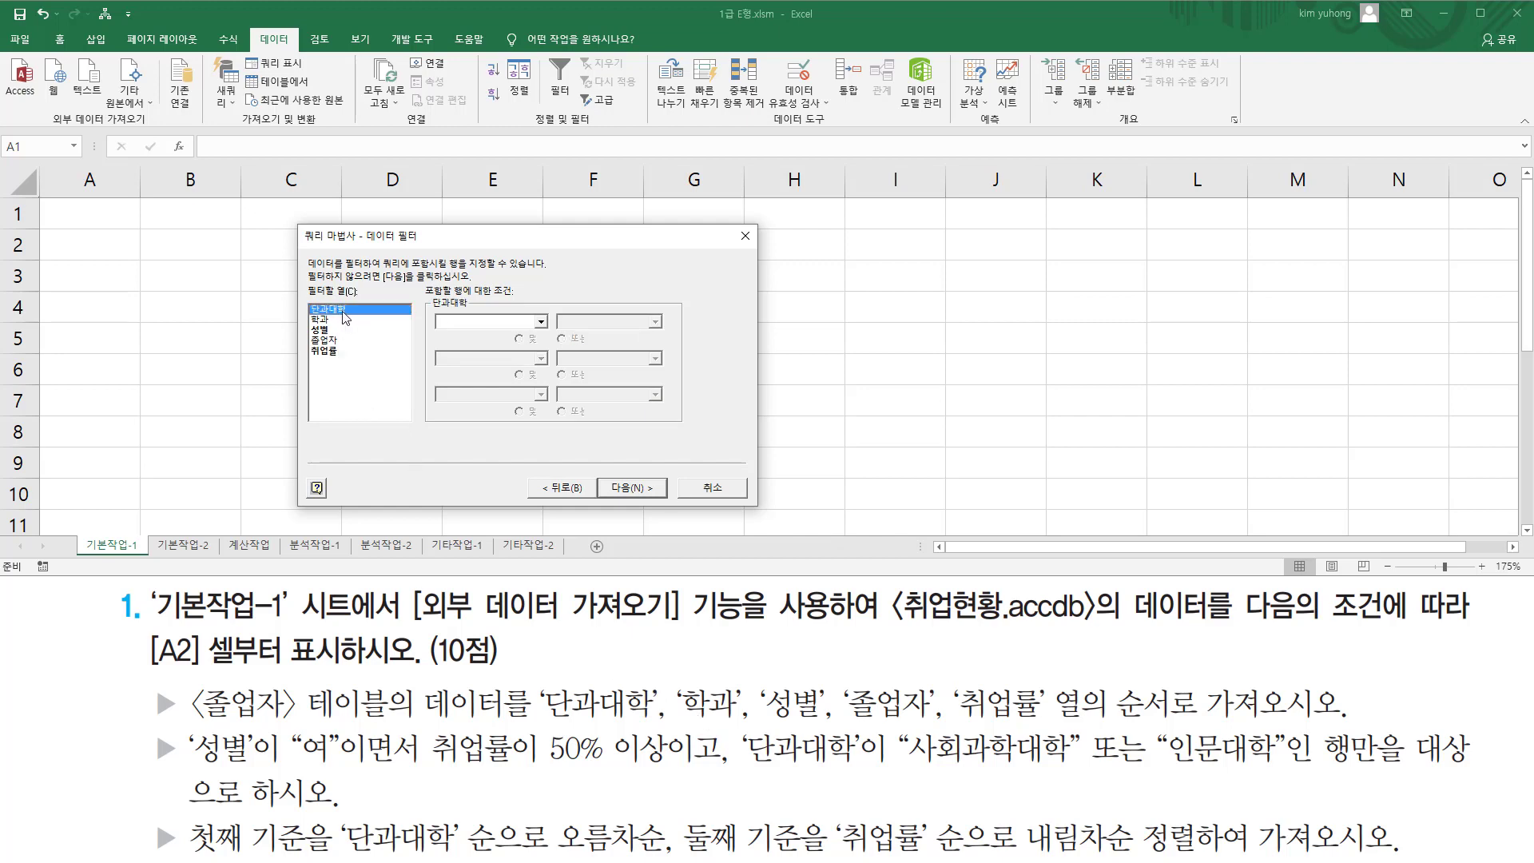
mouse_move(901, 723)
mouse_down()
mouse_move(931, 765)
mouse_move(1284, 767)
mouse_up()
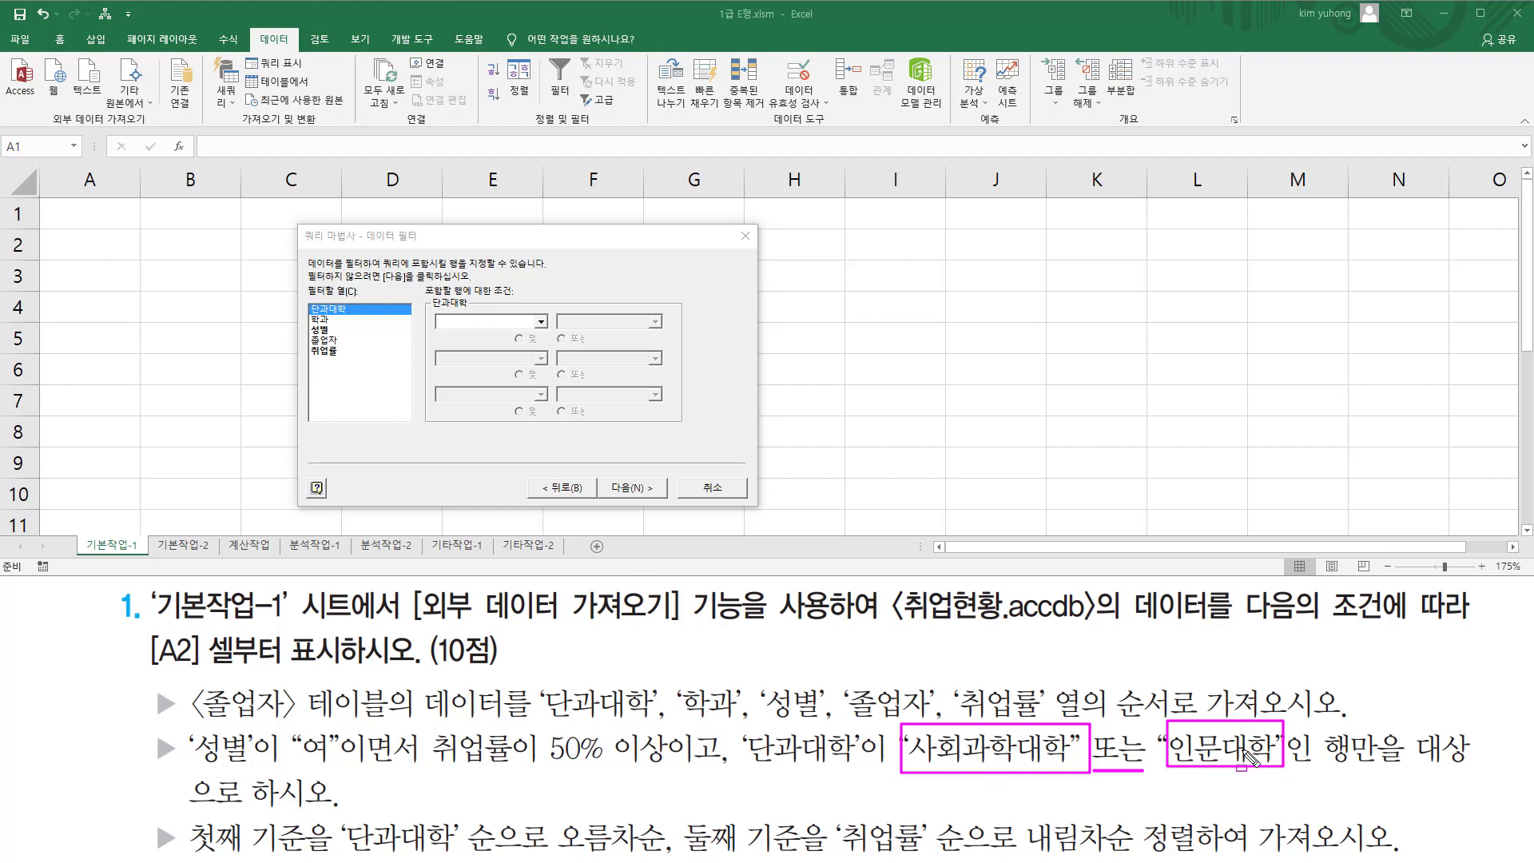
click(541, 321)
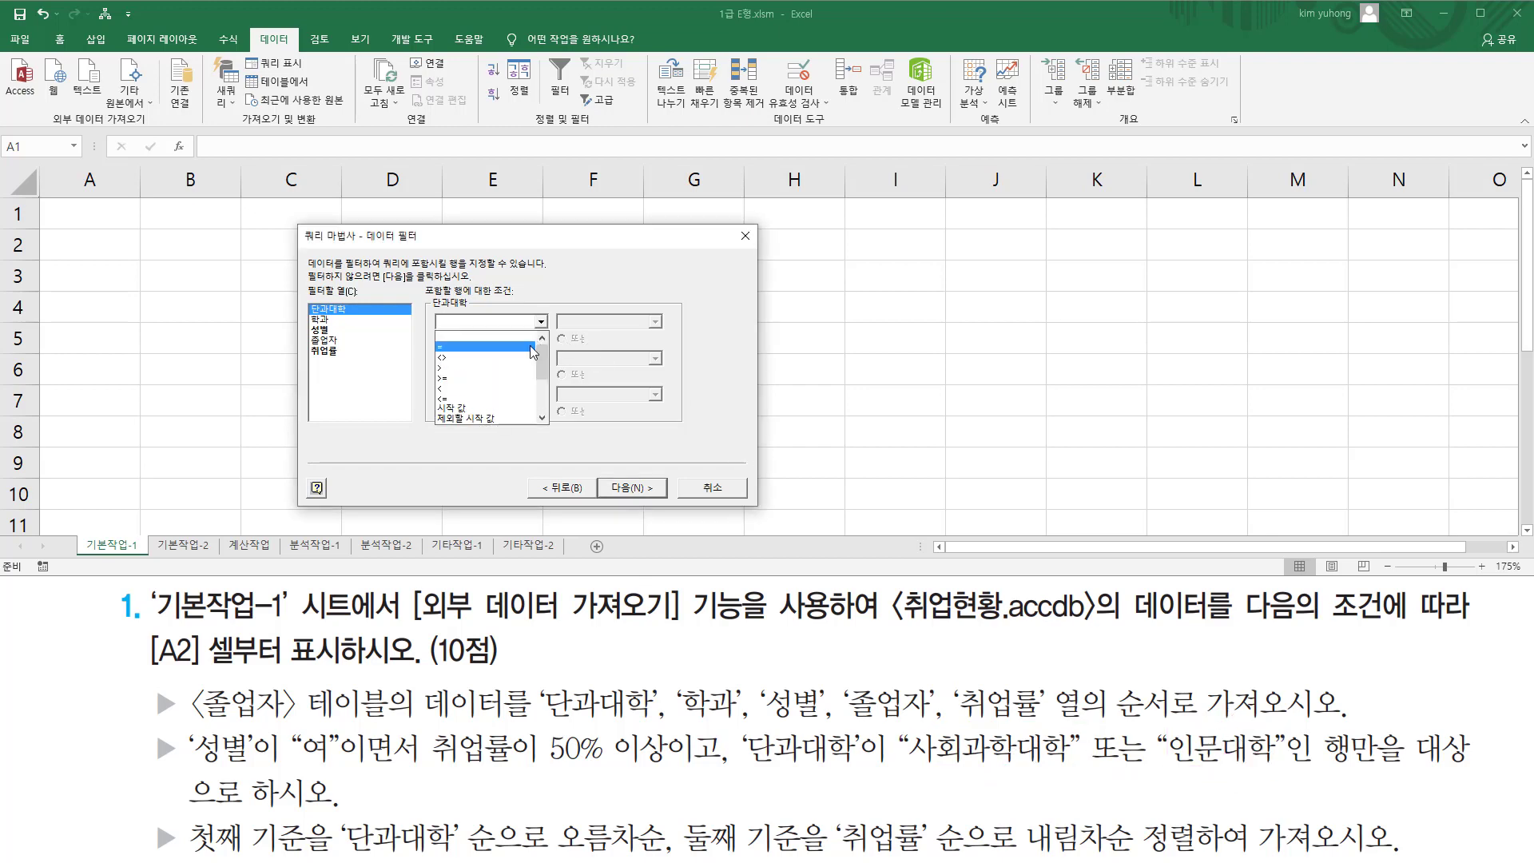
click(526, 348)
click(656, 322)
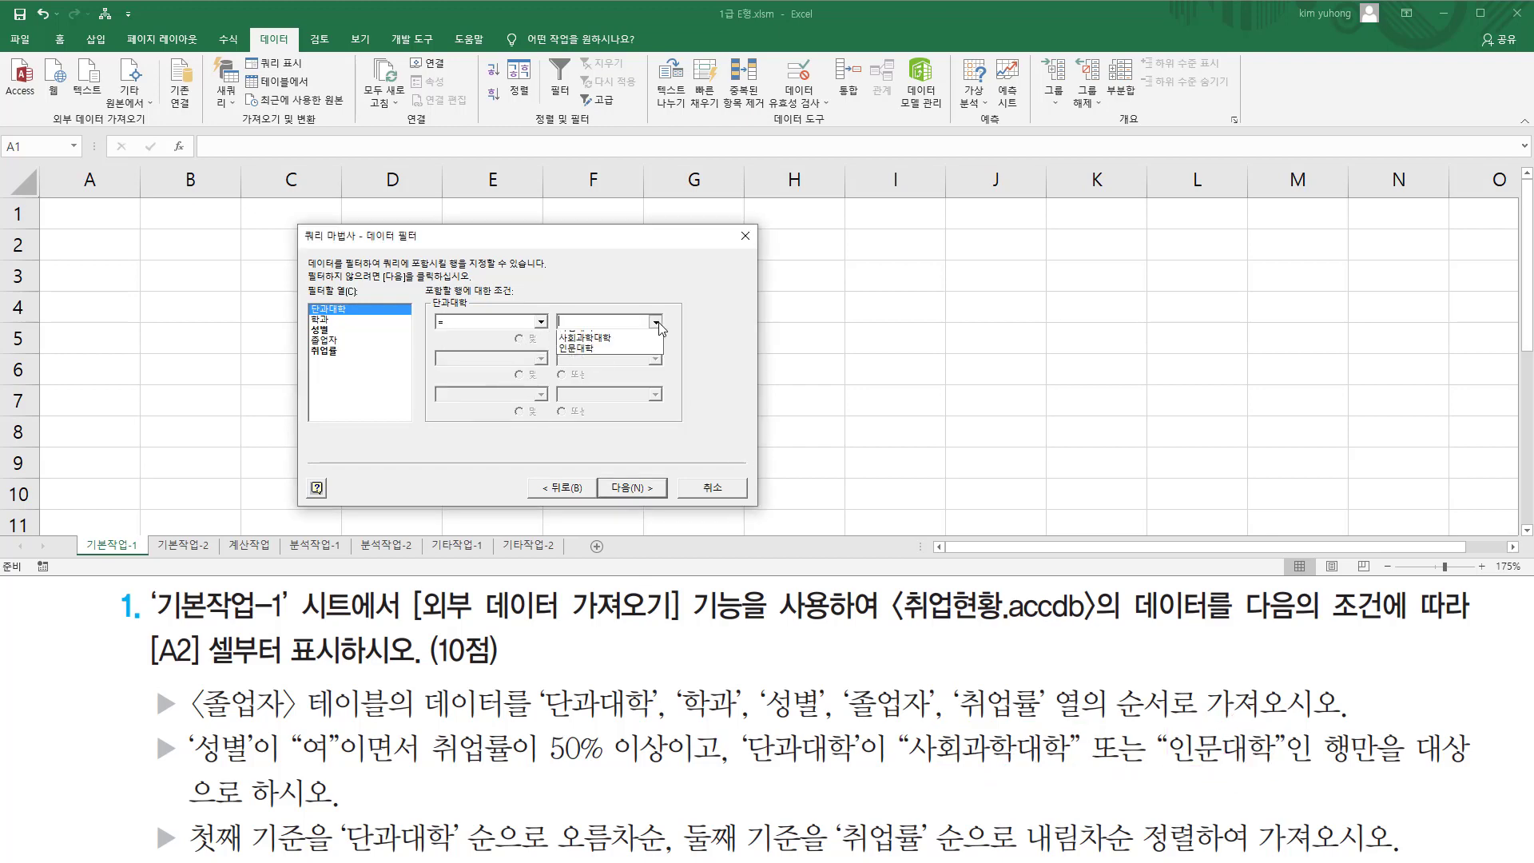
click(648, 346)
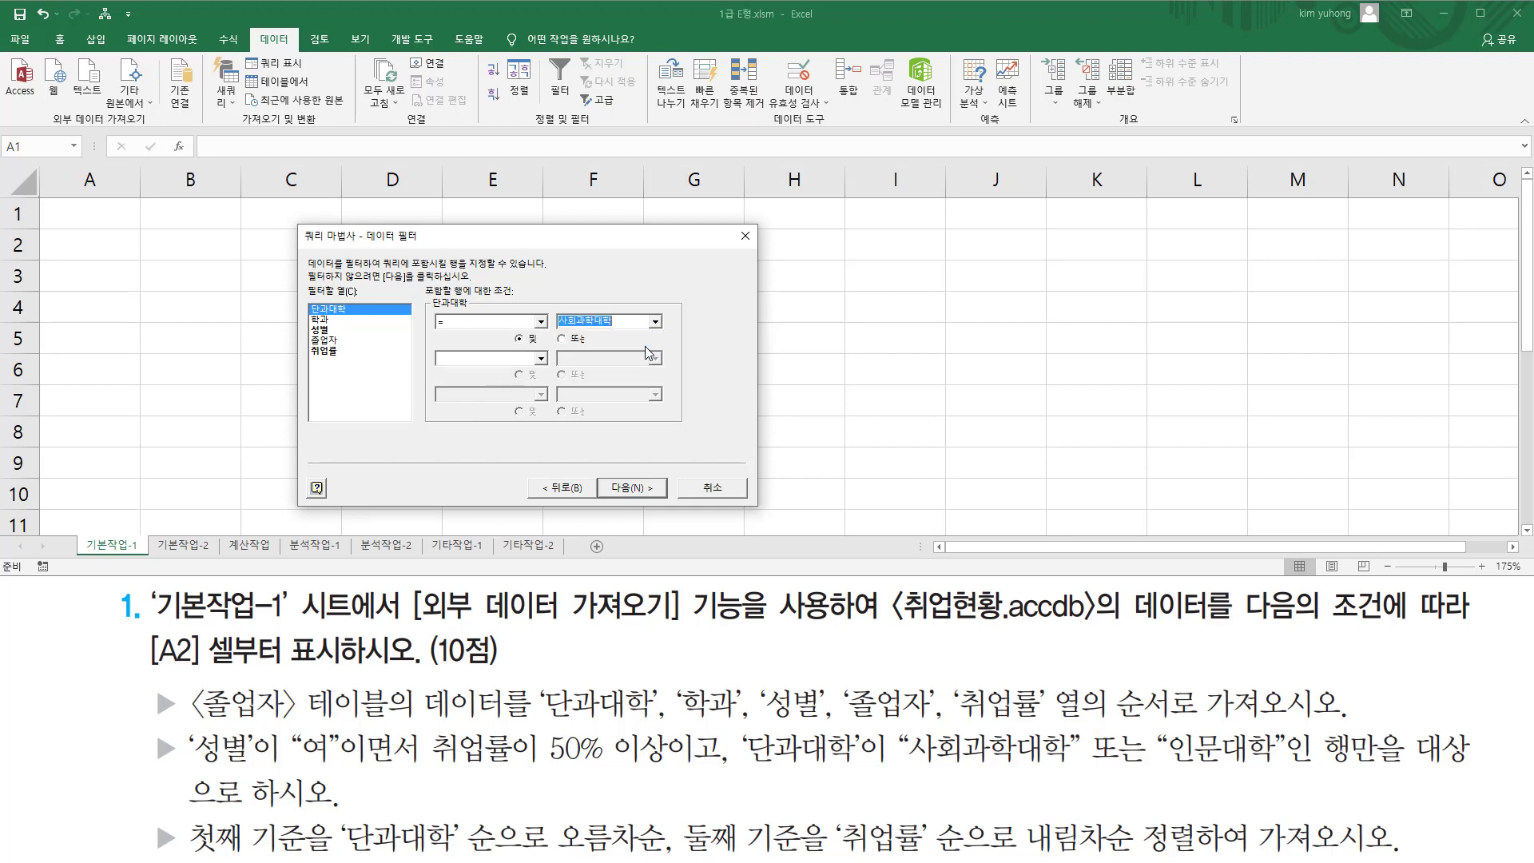
Add a second 단과대학 condition equal to 인문대학, combined with the first by 또는 (Or)
click(542, 361)
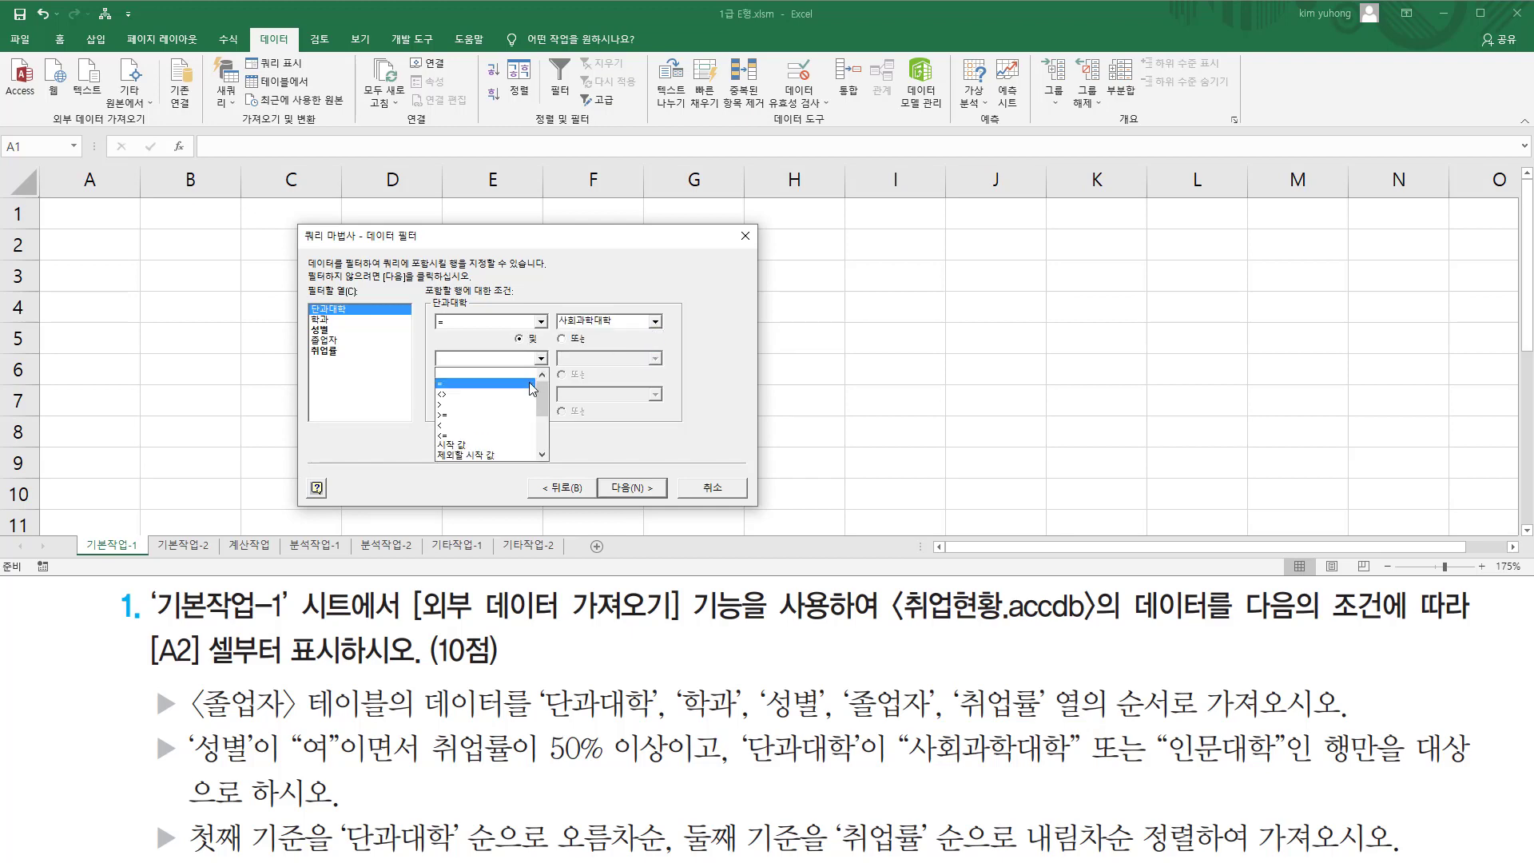
click(495, 373)
click(562, 338)
click(657, 361)
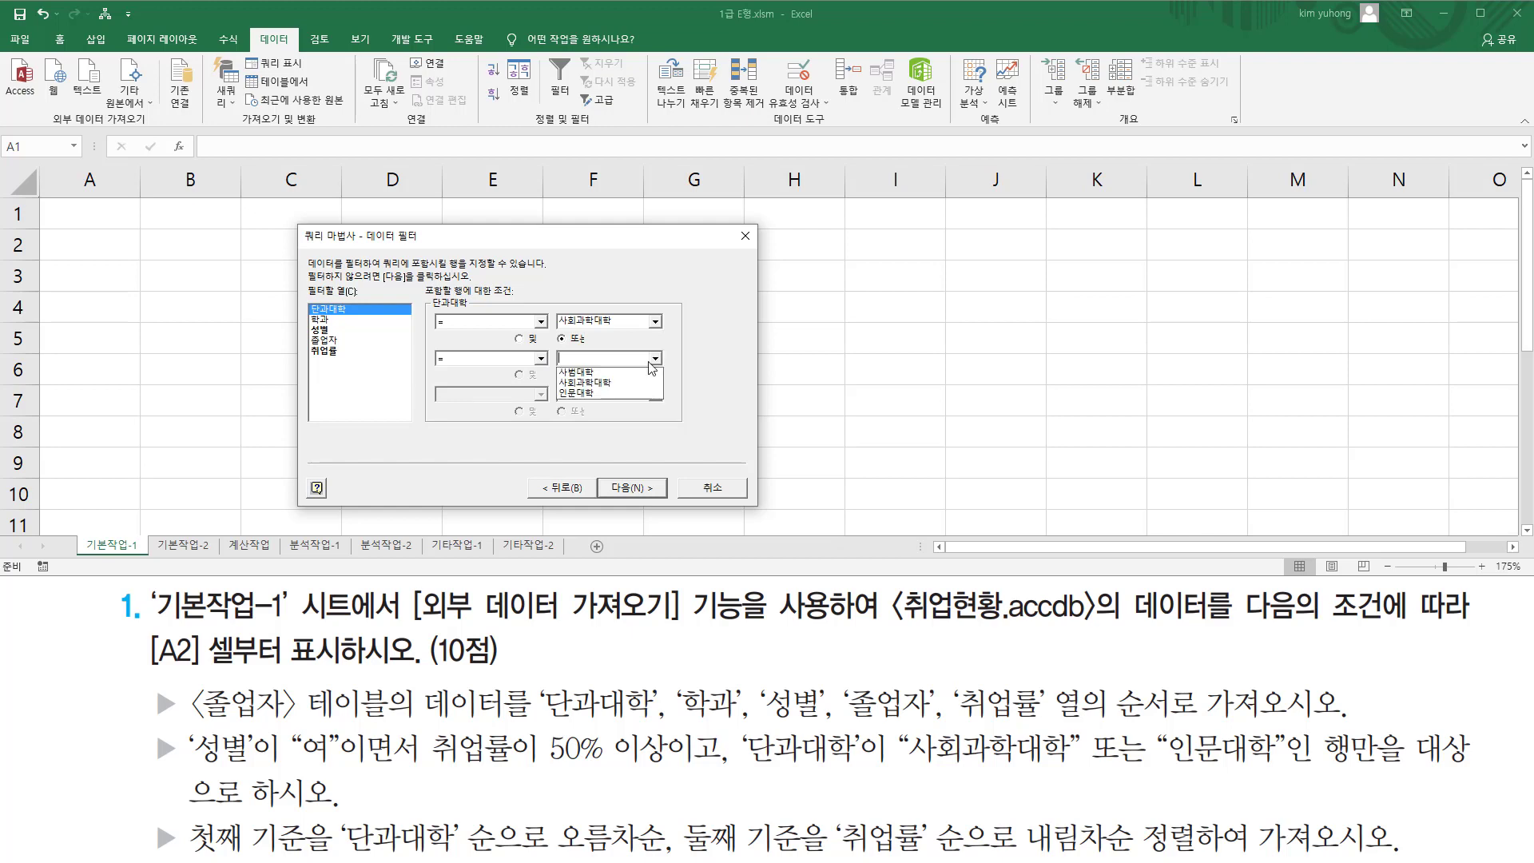
click(621, 391)
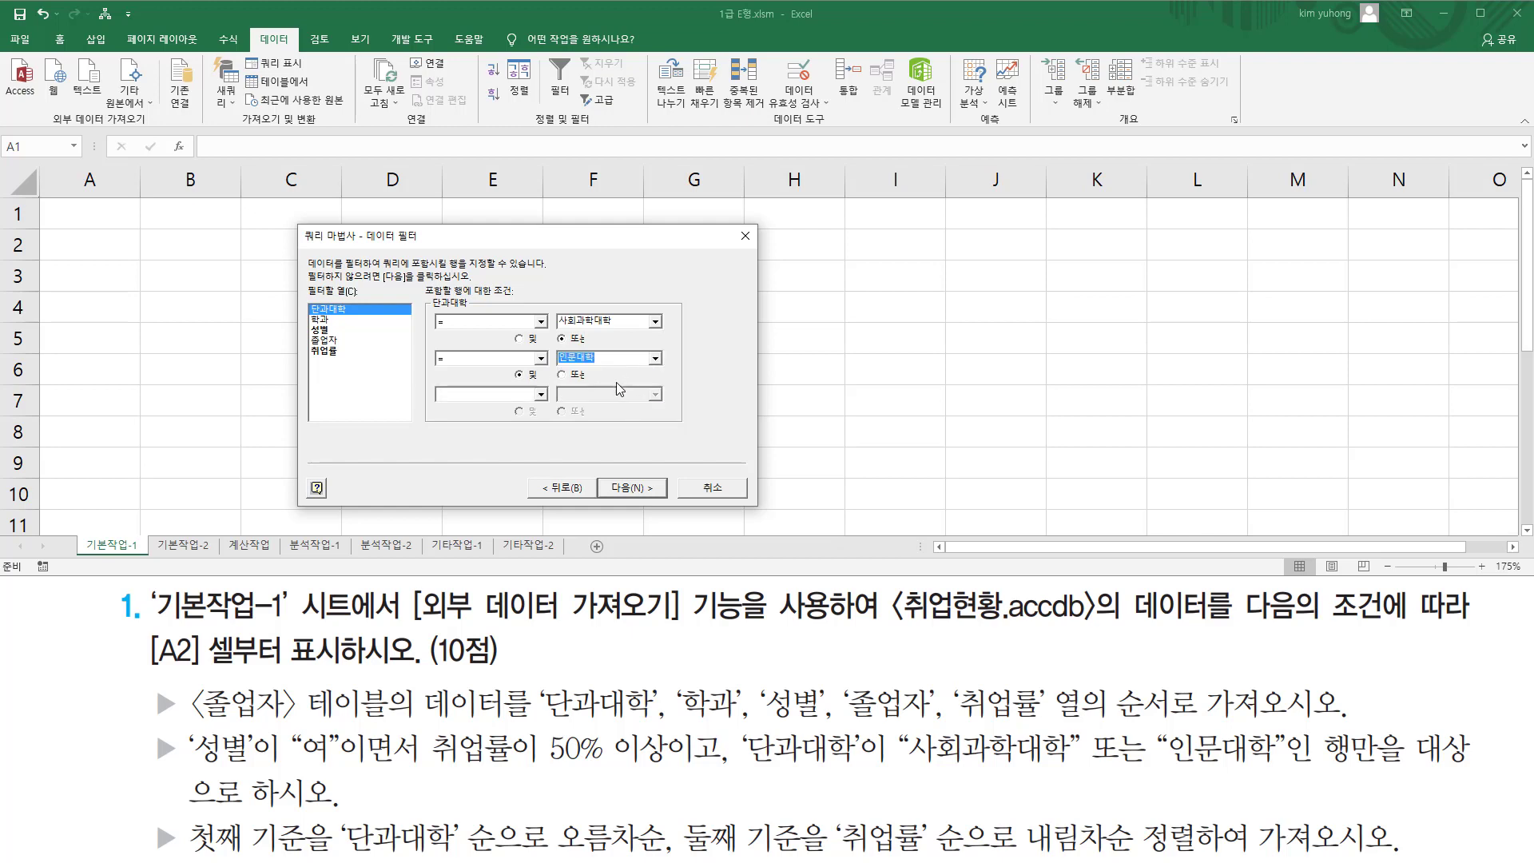
key(ctrl+2)
mouse_move(549, 305)
mouse_down()
mouse_move(625, 325)
mouse_move(605, 372)
mouse_move(595, 347)
mouse_up()
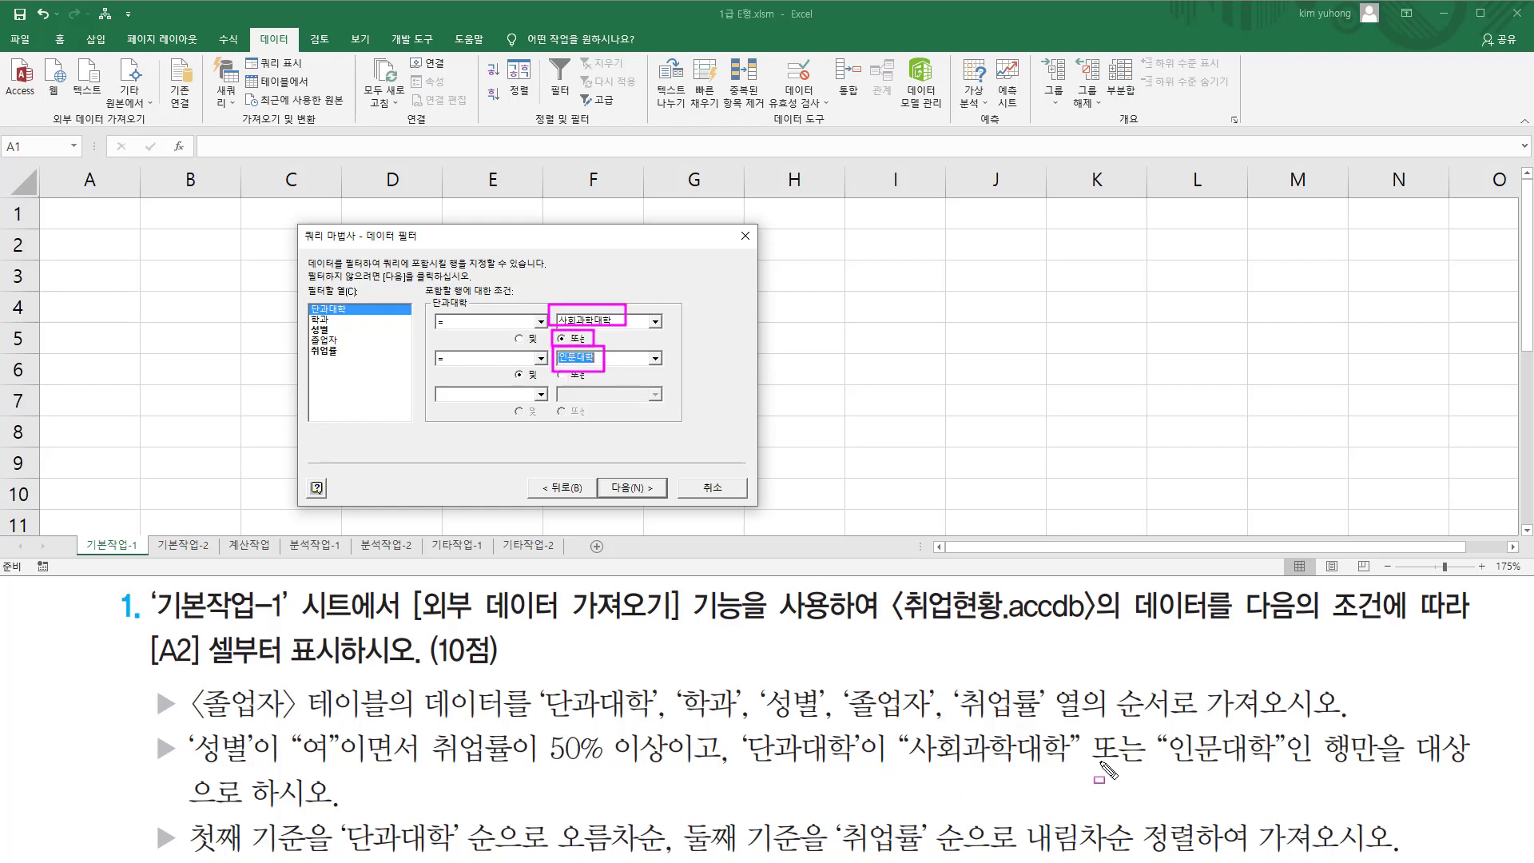
drag(1087, 763, 1148, 764)
drag(612, 477, 663, 497)
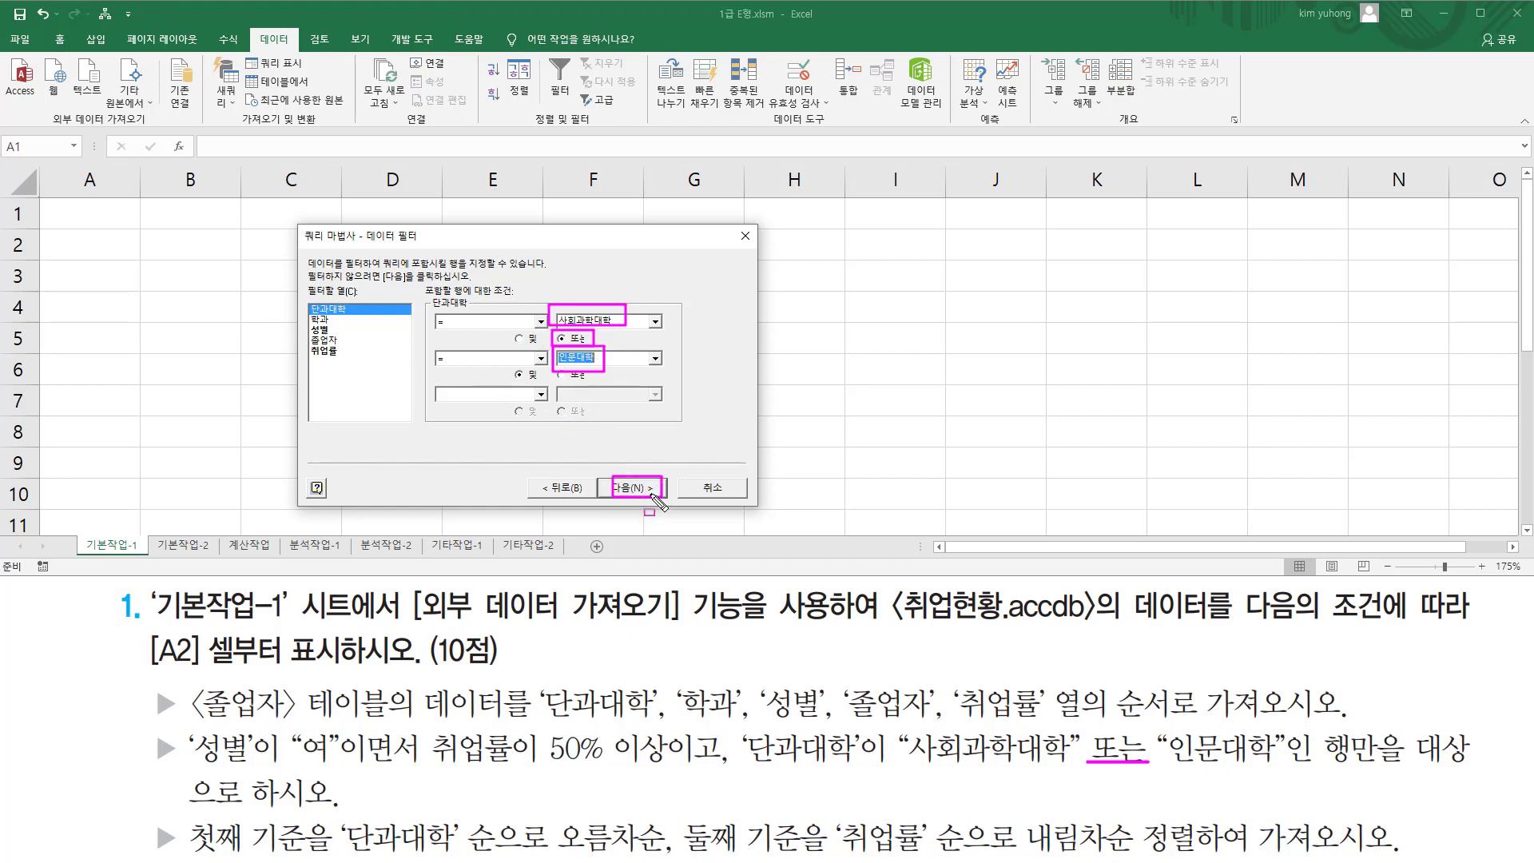
key(Escape)
Proceed to the sort order and set 단과대학 in ascending order (오름차순) as the first sort key
click(637, 488)
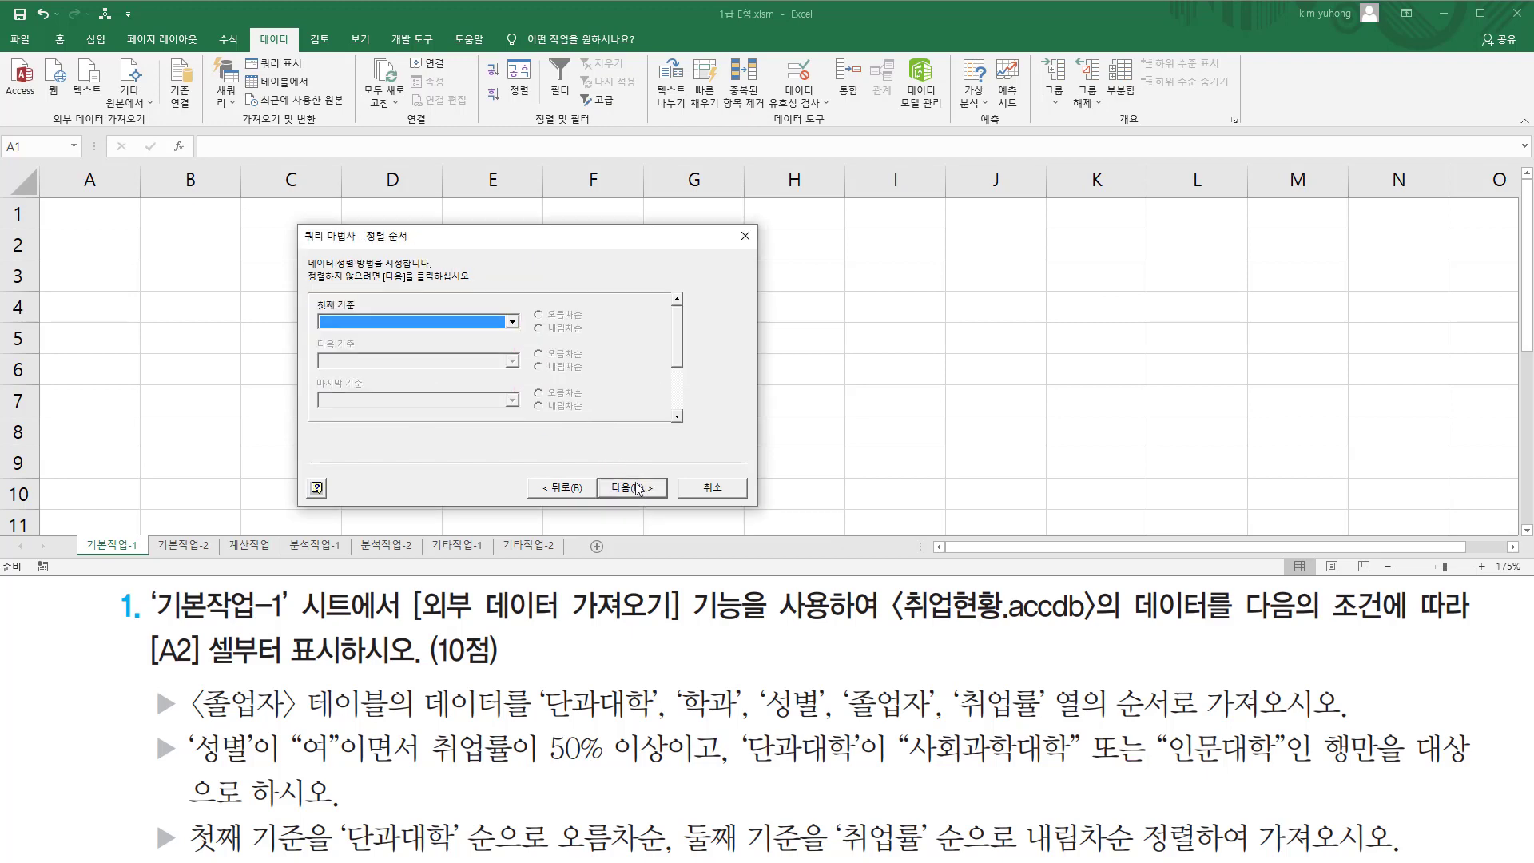
mouse_move(362, 247)
mouse_down()
mouse_move(399, 248)
mouse_move(420, 227)
mouse_up()
mouse_move(150, 819)
mouse_down()
mouse_move(184, 849)
mouse_move(471, 857)
mouse_up()
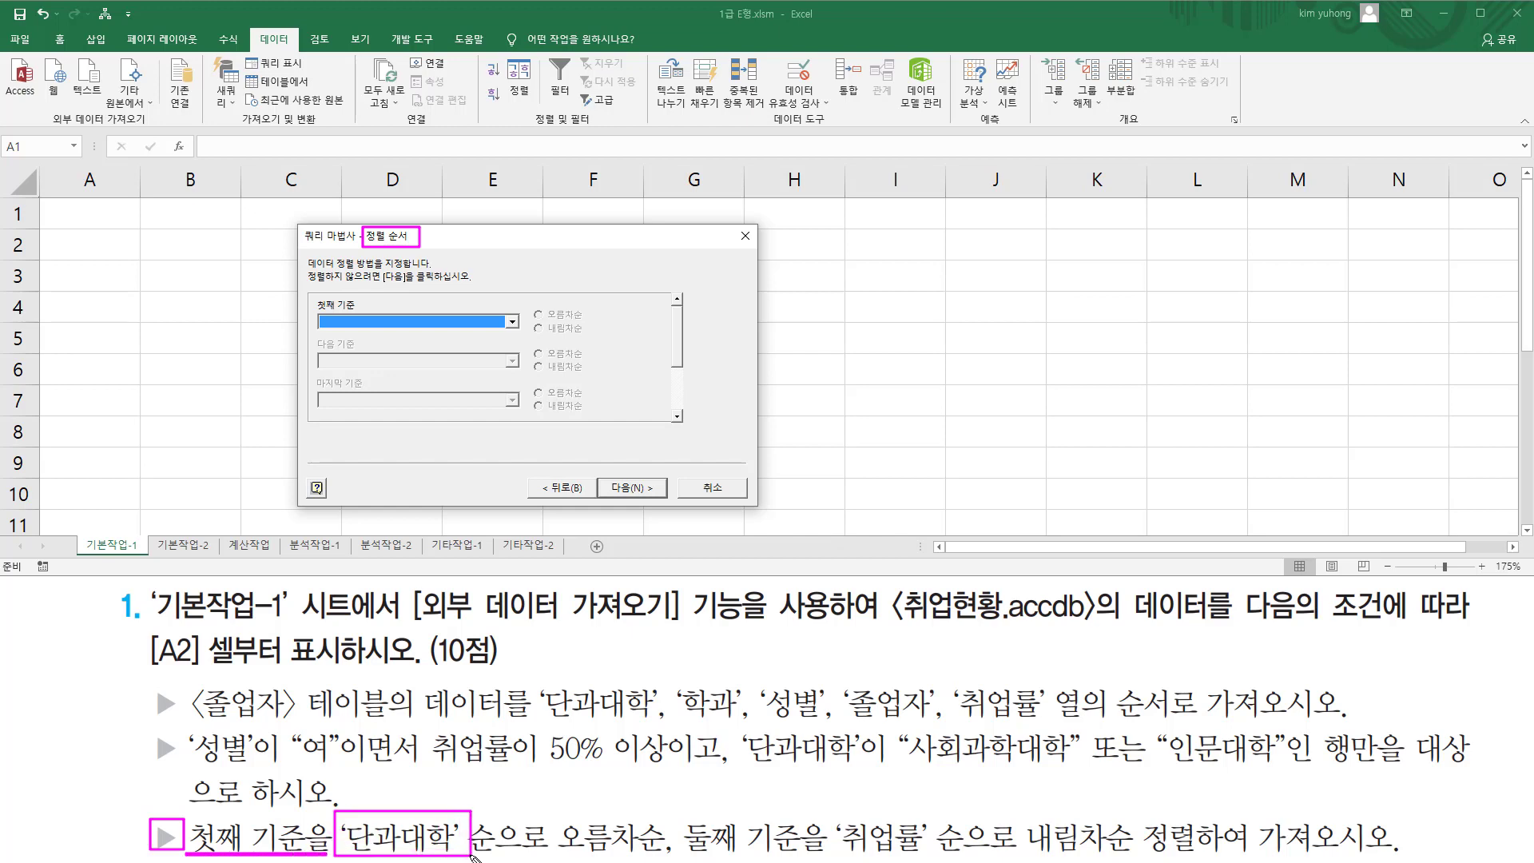
drag(578, 856, 1200, 854)
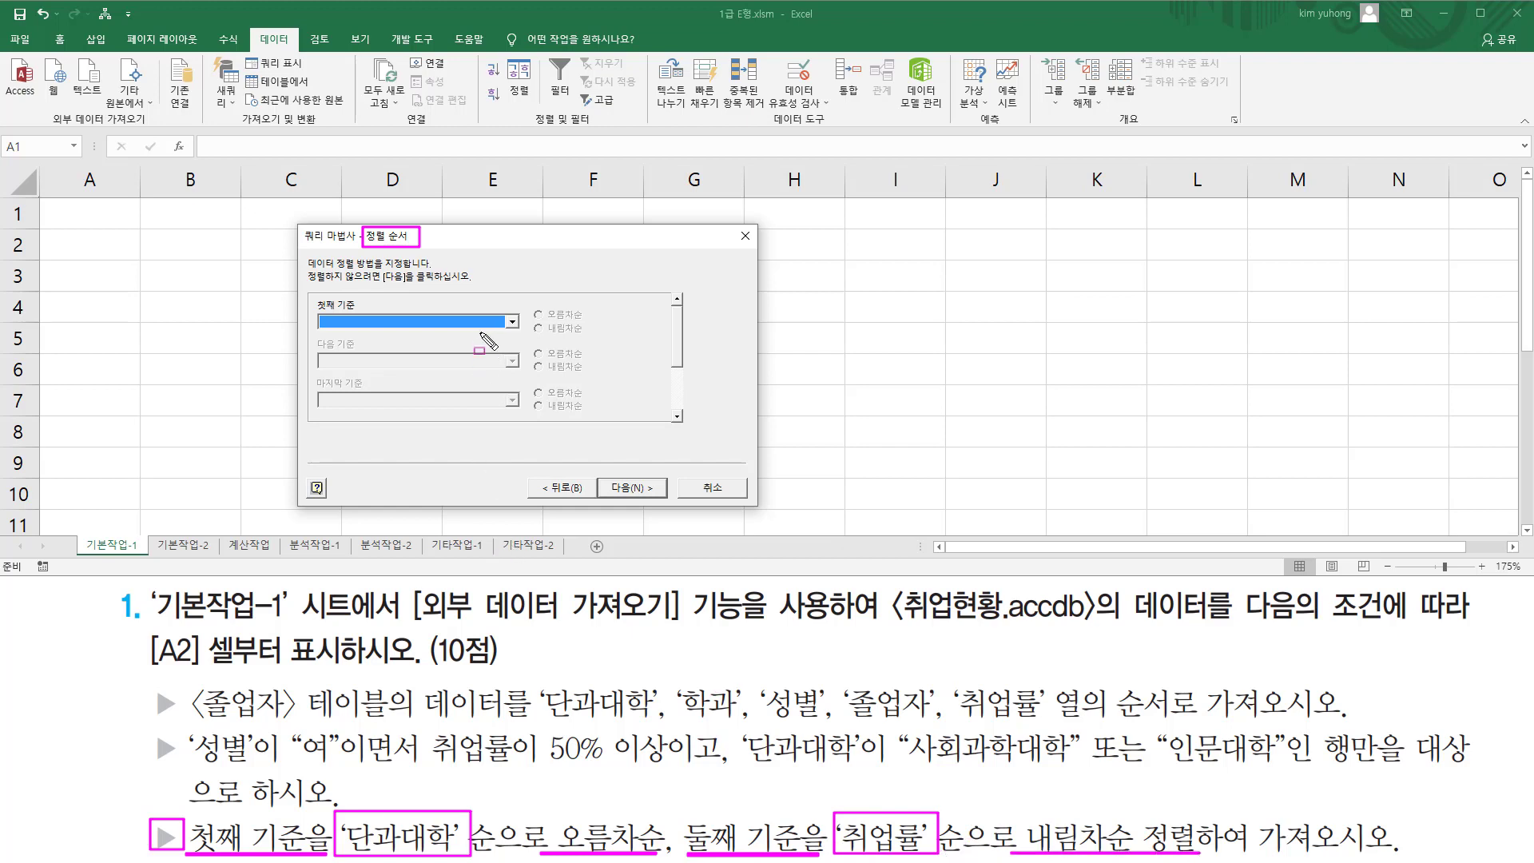
click(512, 321)
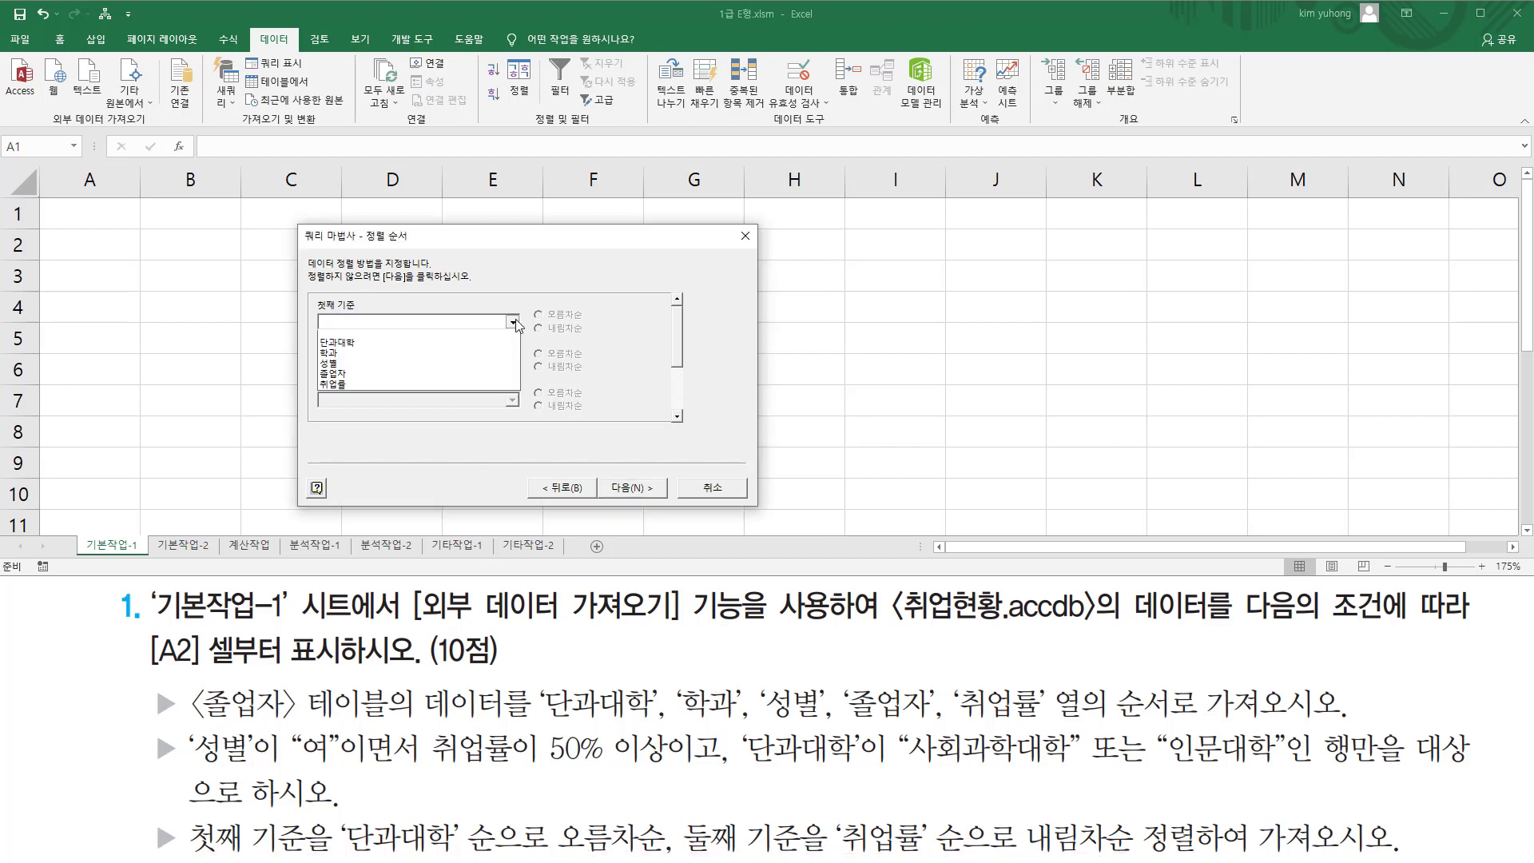
click(484, 346)
drag(535, 323, 582, 324)
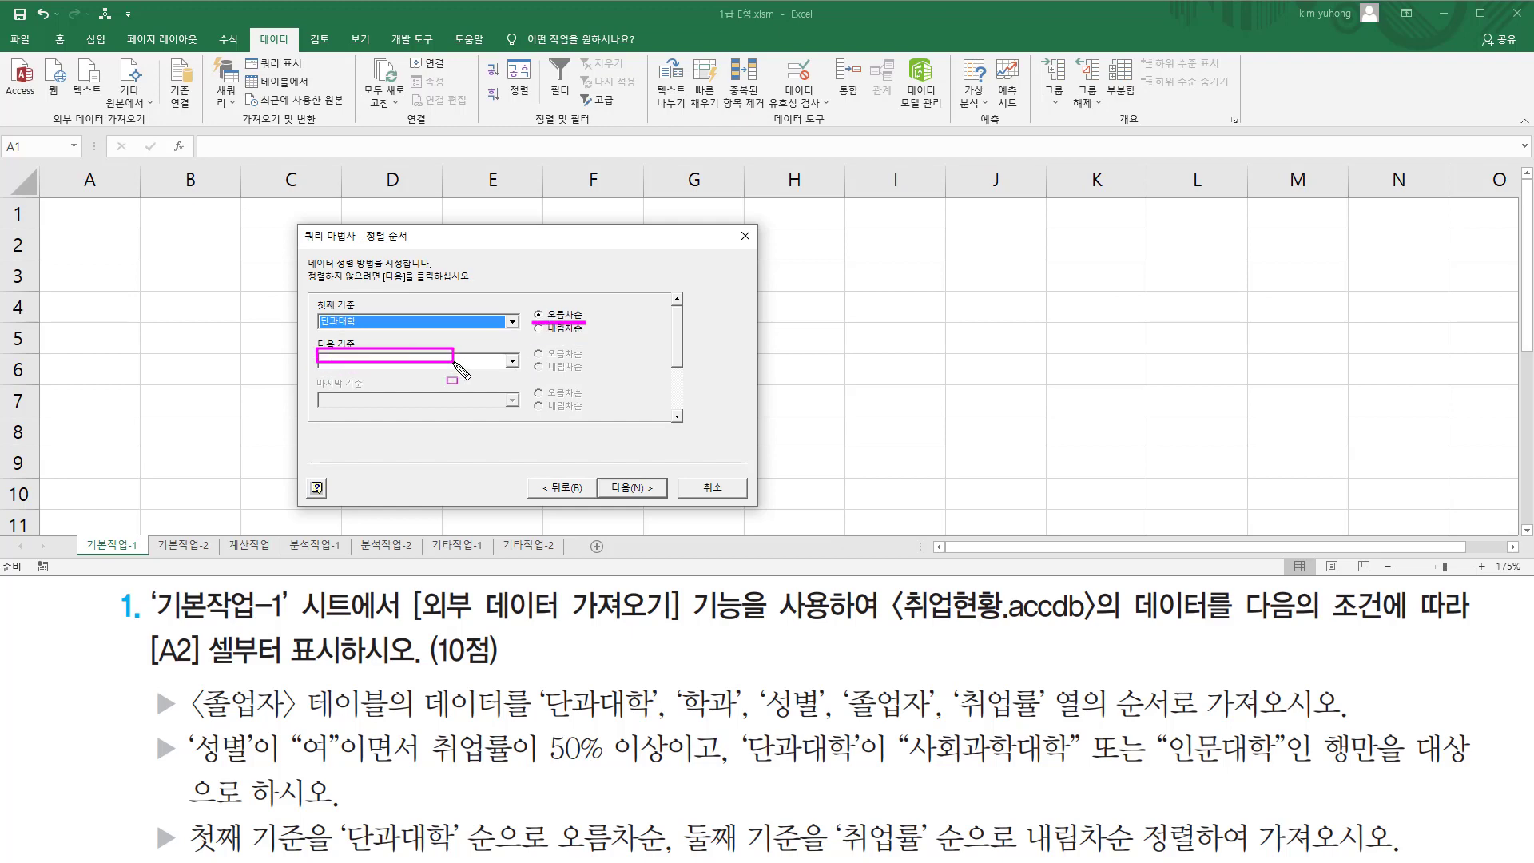
key(Escape)
Set 취업률 in descending order (내림차순) as the second sort key and proceed to the wizard's final page
click(511, 362)
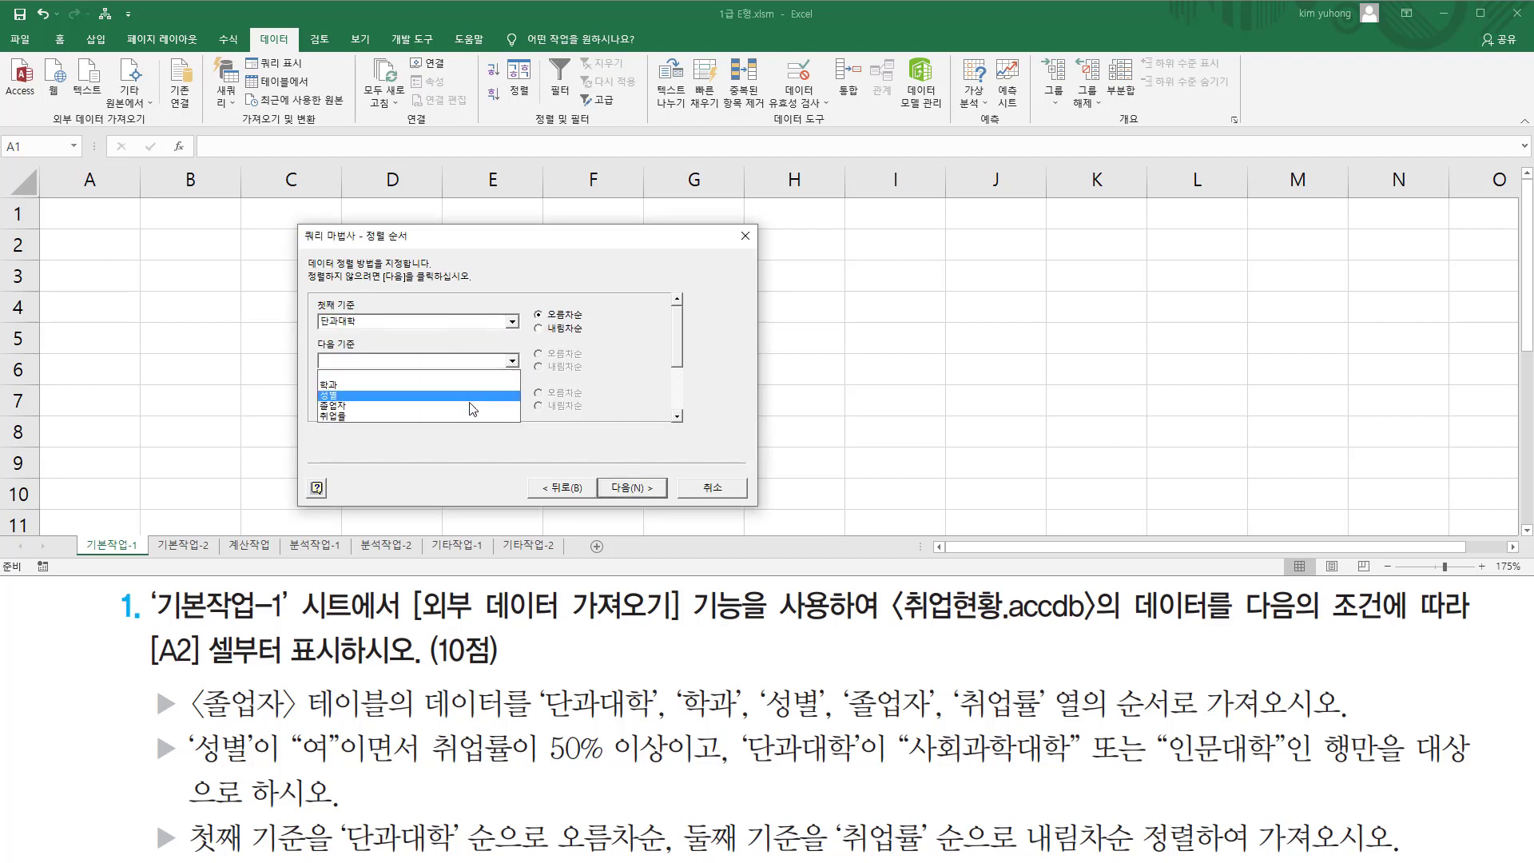
click(468, 415)
click(538, 366)
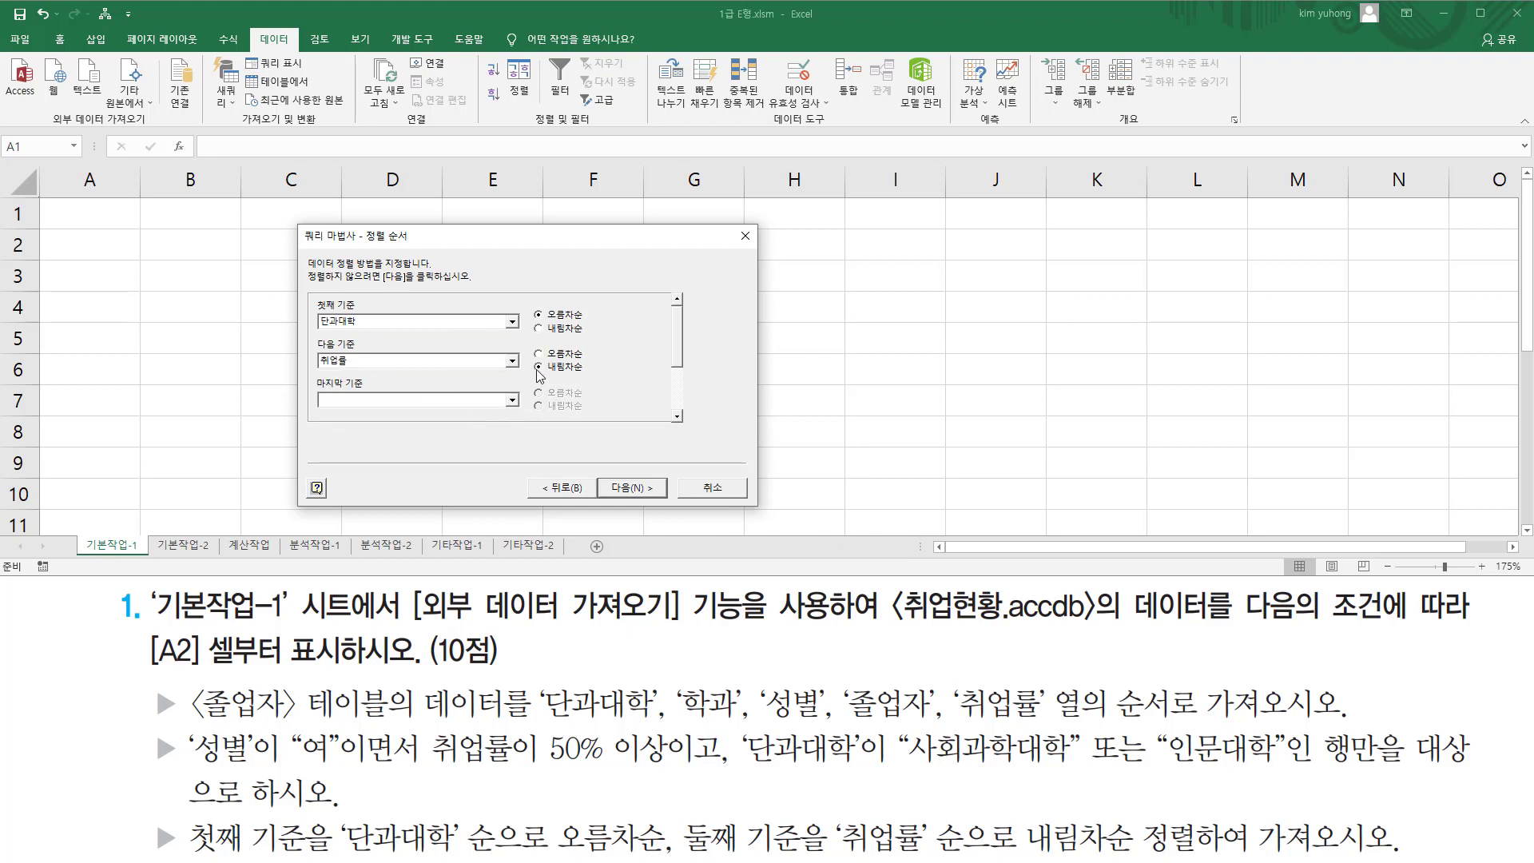
drag(530, 373, 586, 373)
drag(599, 472, 686, 519)
click(638, 488)
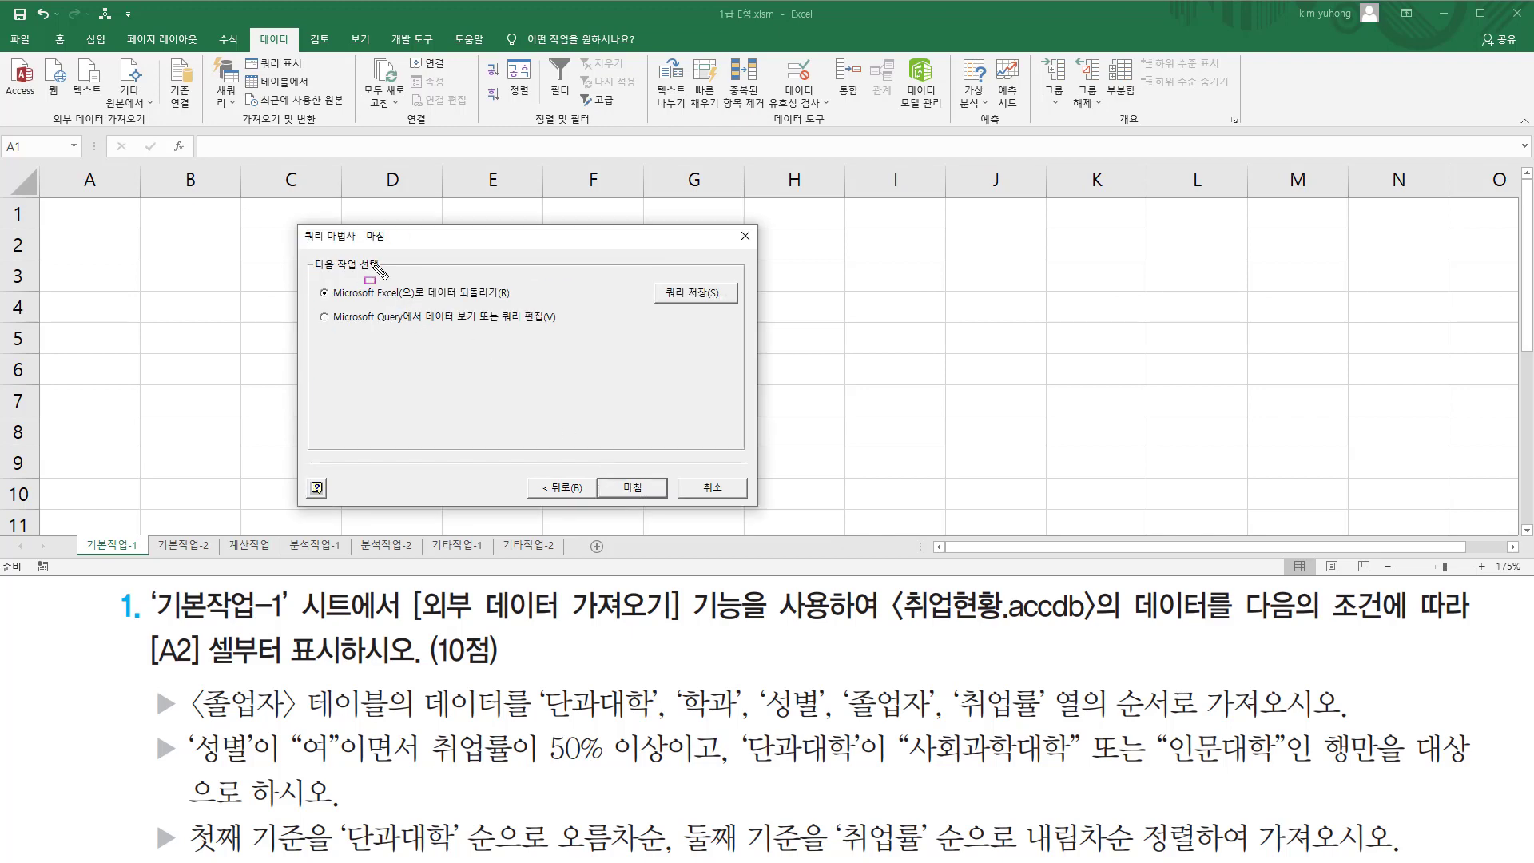
Finish the Query Wizard with the option to return the data to Microsoft Excel
drag(364, 246, 390, 246)
drag(890, 622, 1093, 620)
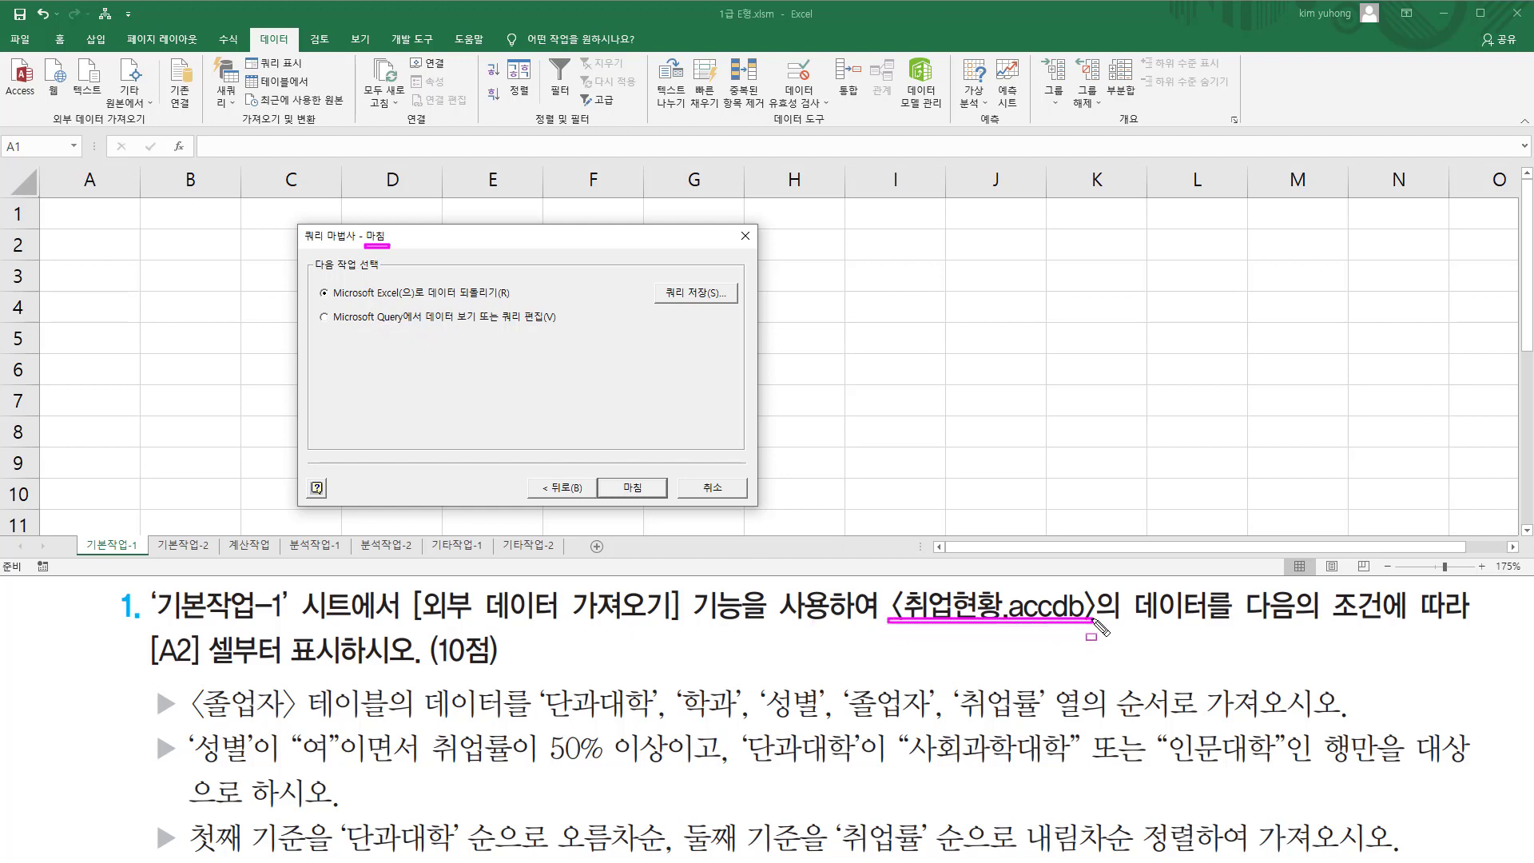
drag(369, 304, 470, 304)
drag(310, 282, 338, 299)
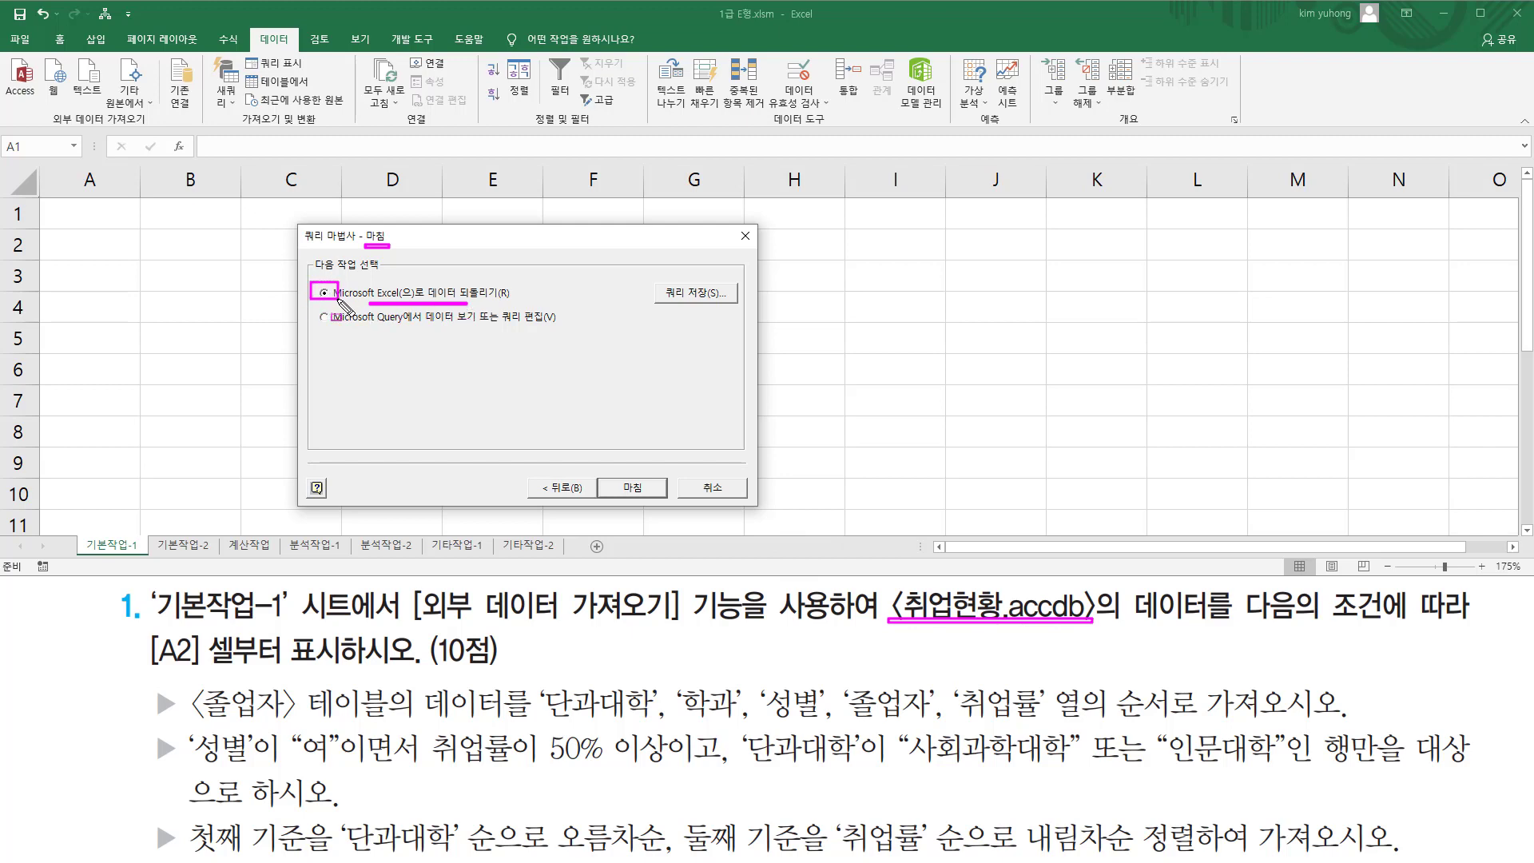
drag(614, 471, 662, 503)
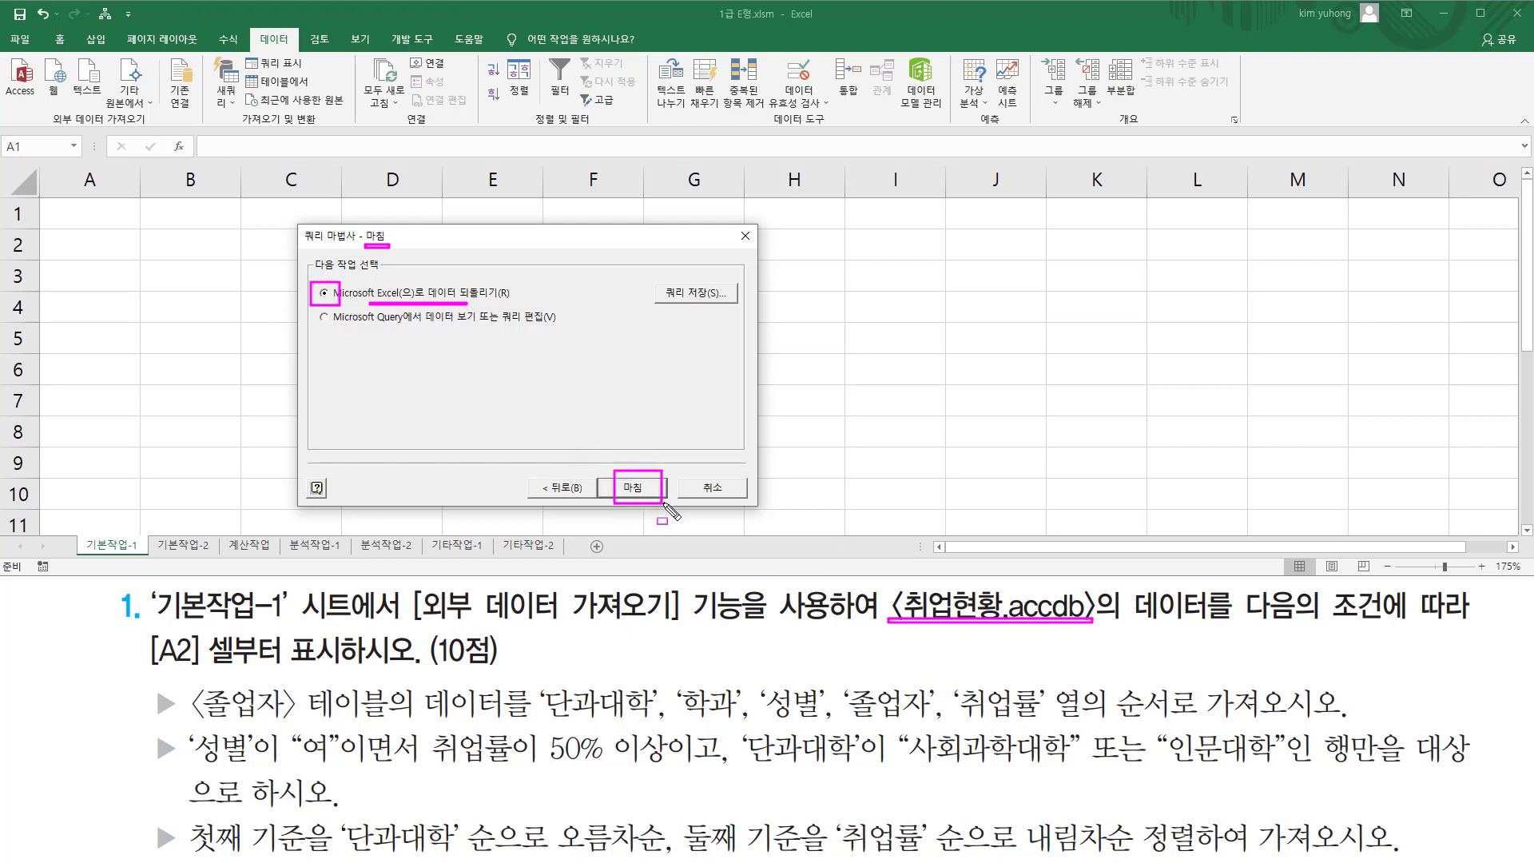
click(631, 487)
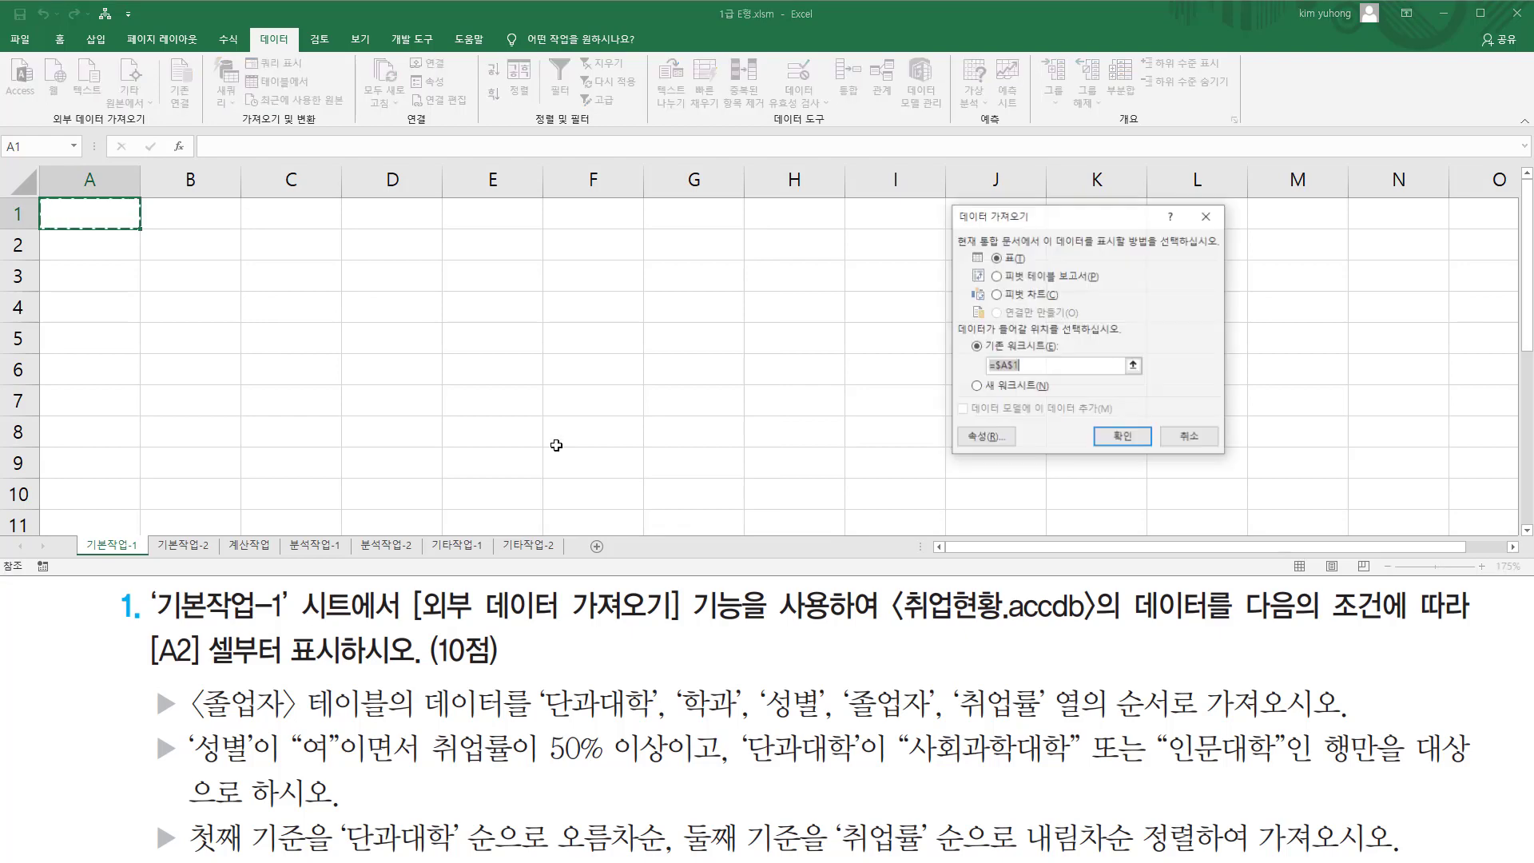
drag(958, 224, 1029, 225)
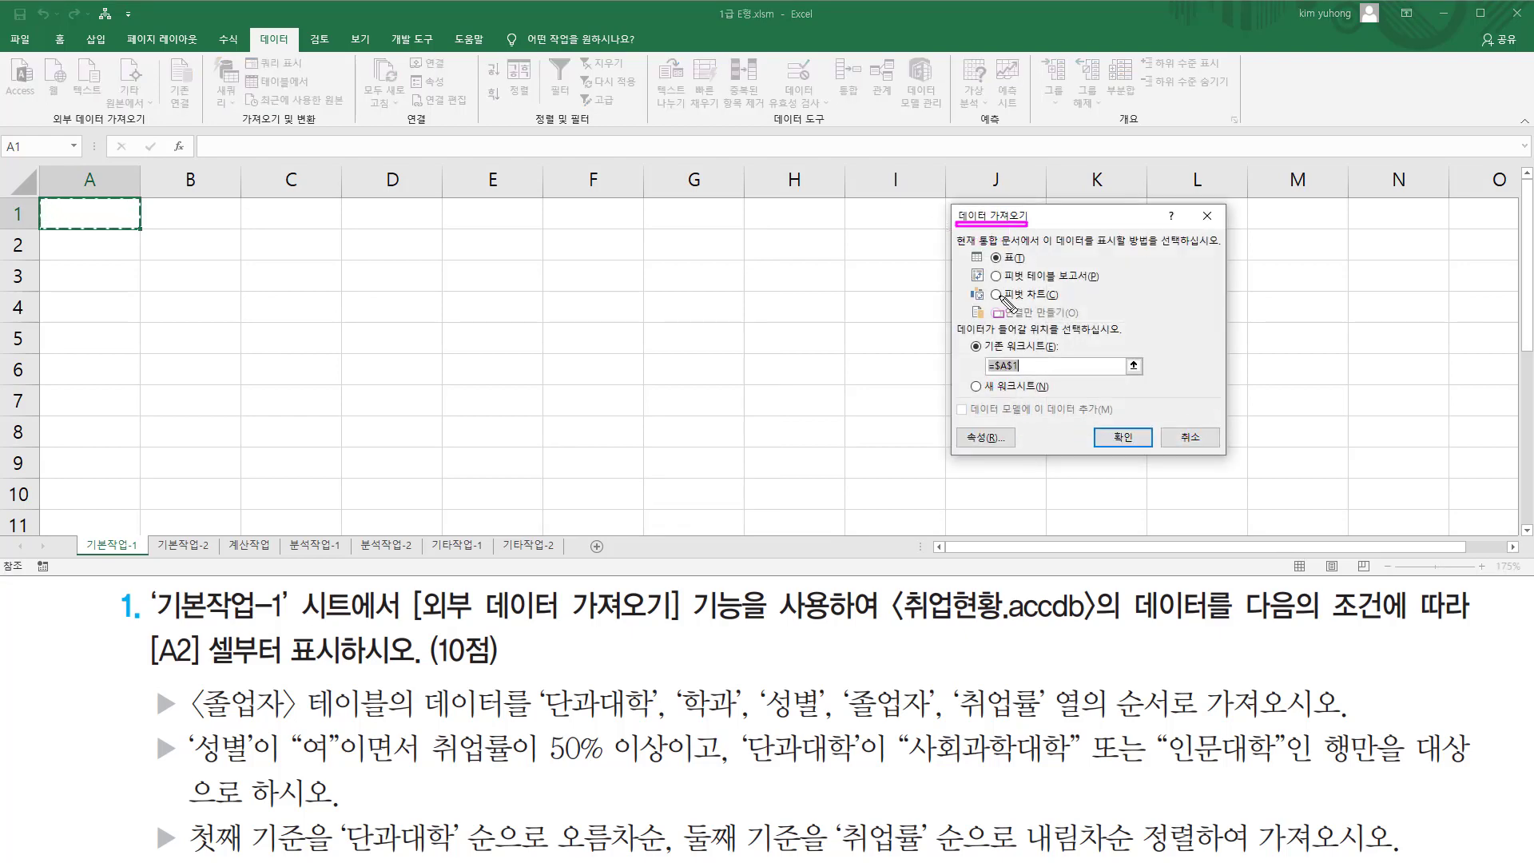
drag(989, 366, 1012, 365)
mouse_move(991, 267)
mouse_down()
mouse_move(991, 252)
mouse_move(1032, 254)
mouse_up()
drag(149, 674, 335, 675)
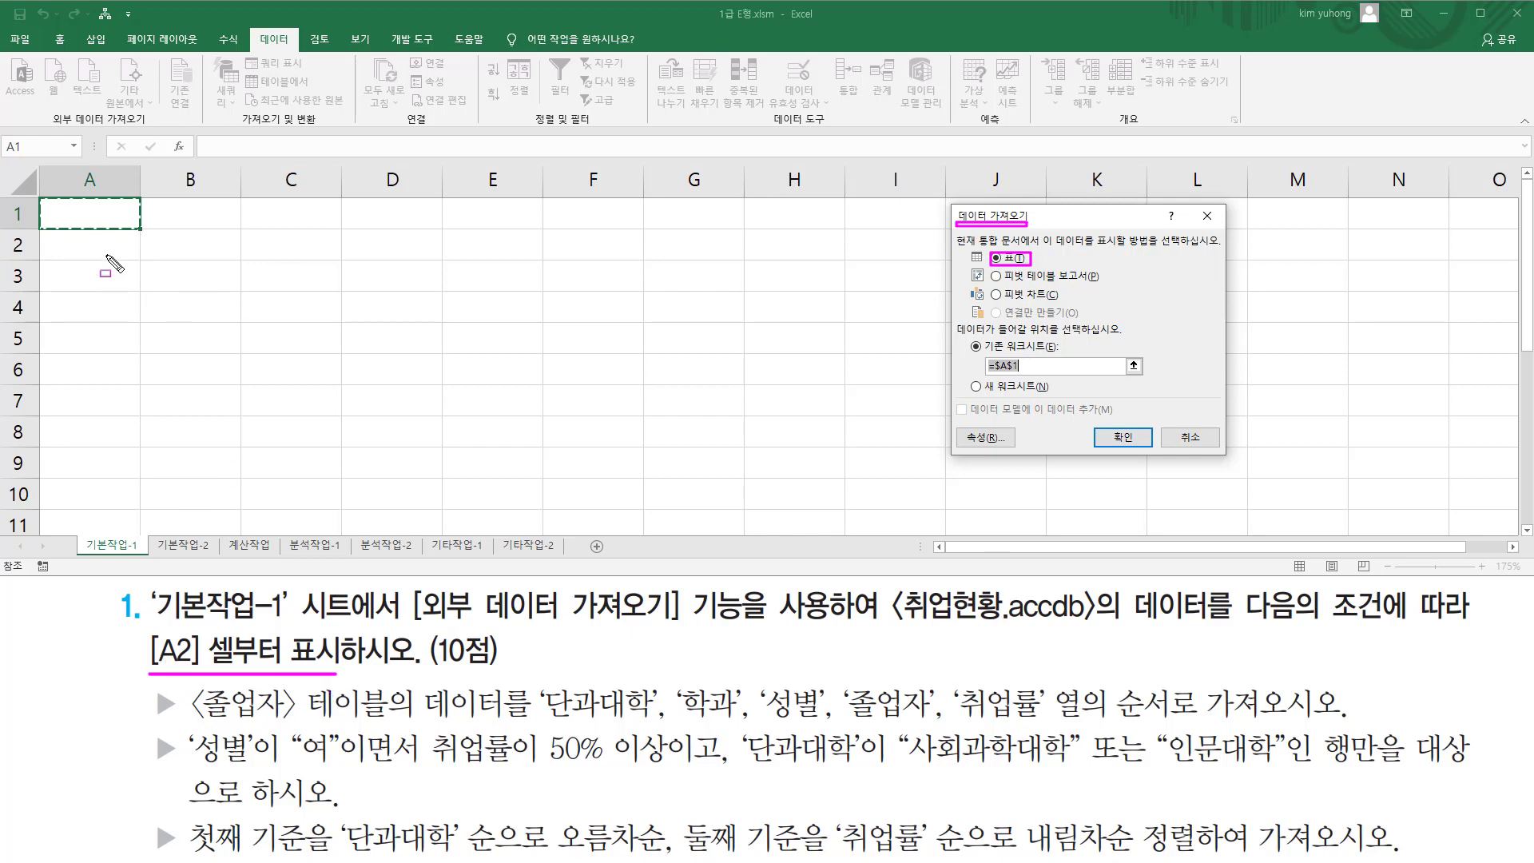
mouse_move(51, 234)
mouse_down()
mouse_move(52, 249)
mouse_move(128, 256)
mouse_up()
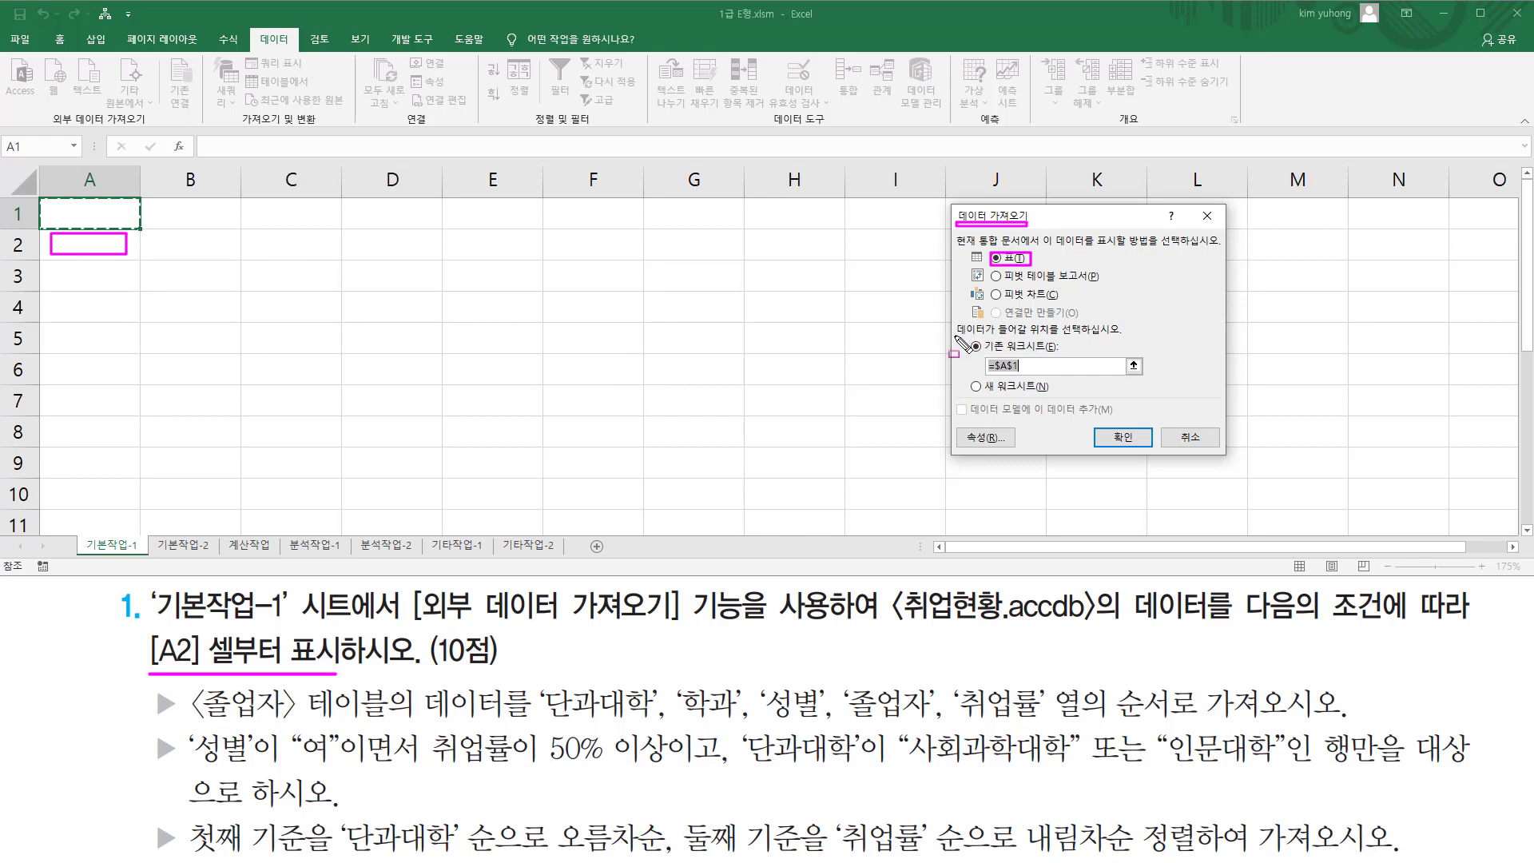
drag(957, 336, 1118, 335)
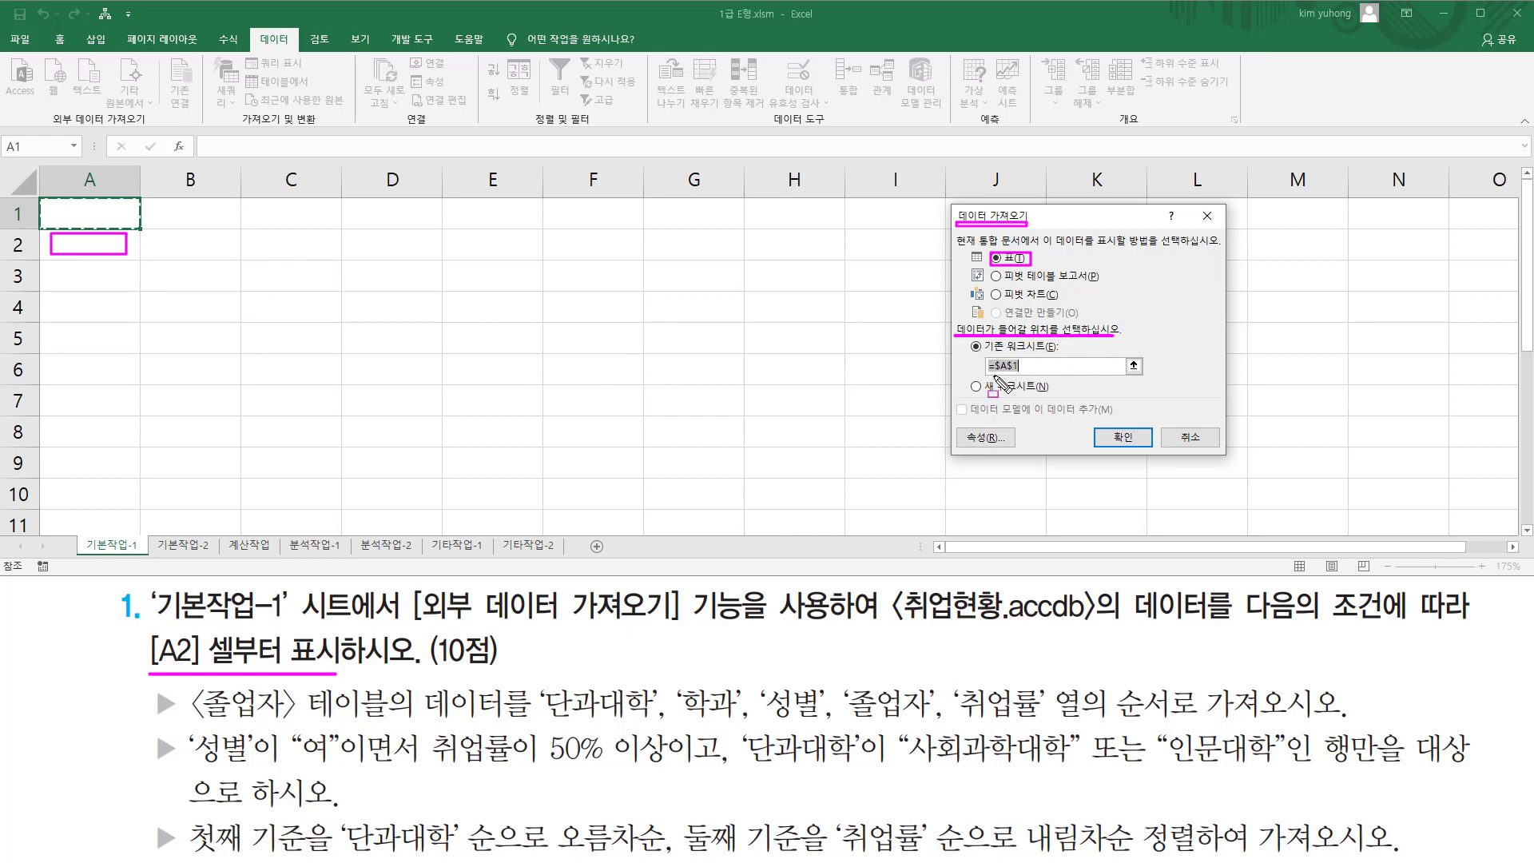
drag(986, 371, 1031, 372)
key(Escape)
Set the import destination to cell A2 of the existing 기본작업-1 sheet and load the query data as a table
click(1053, 367)
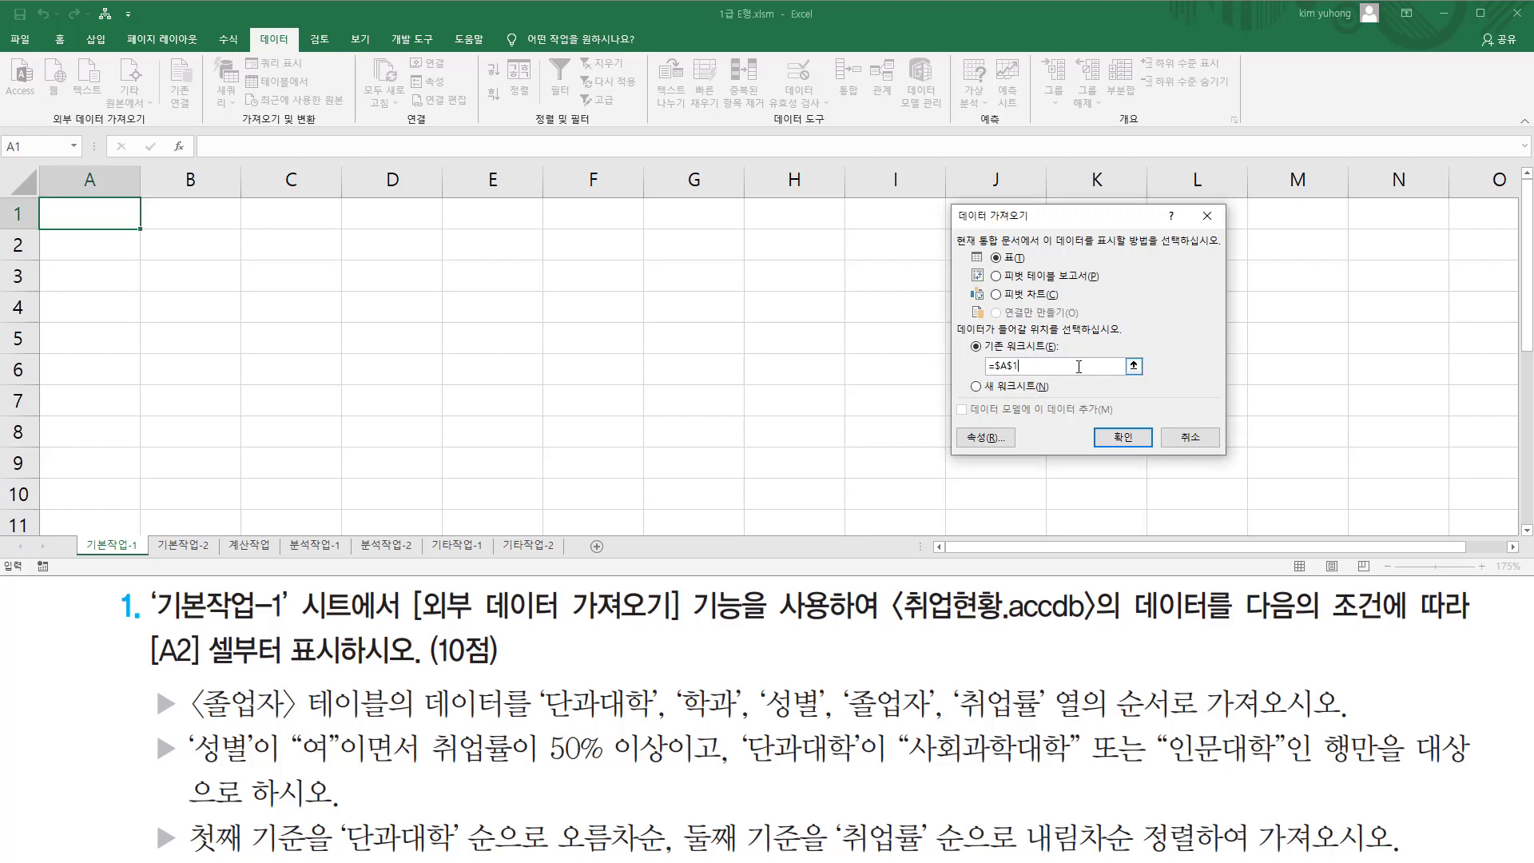
click(108, 249)
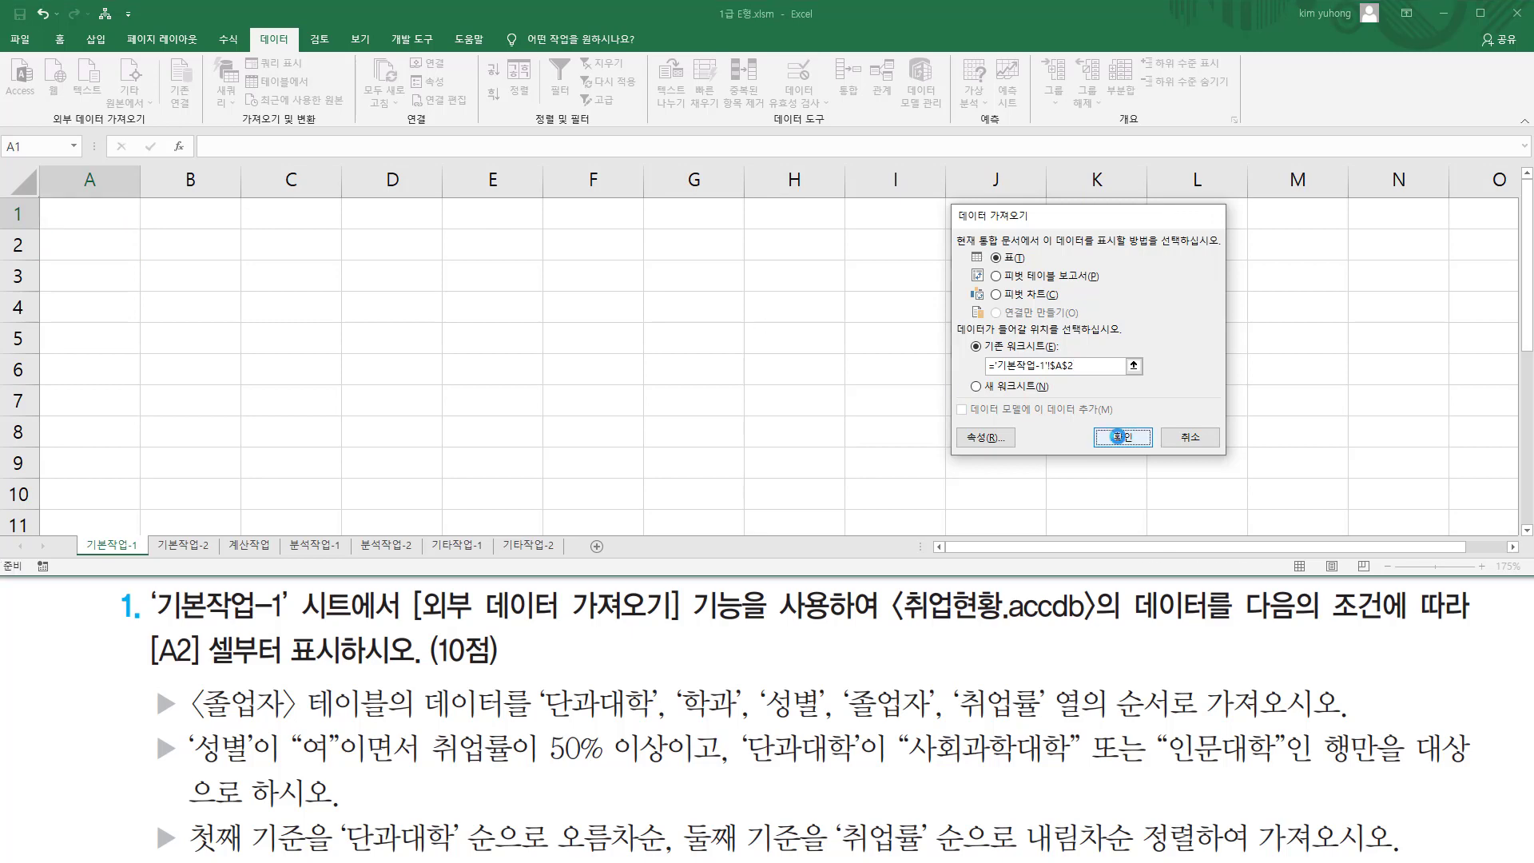
click(1123, 437)
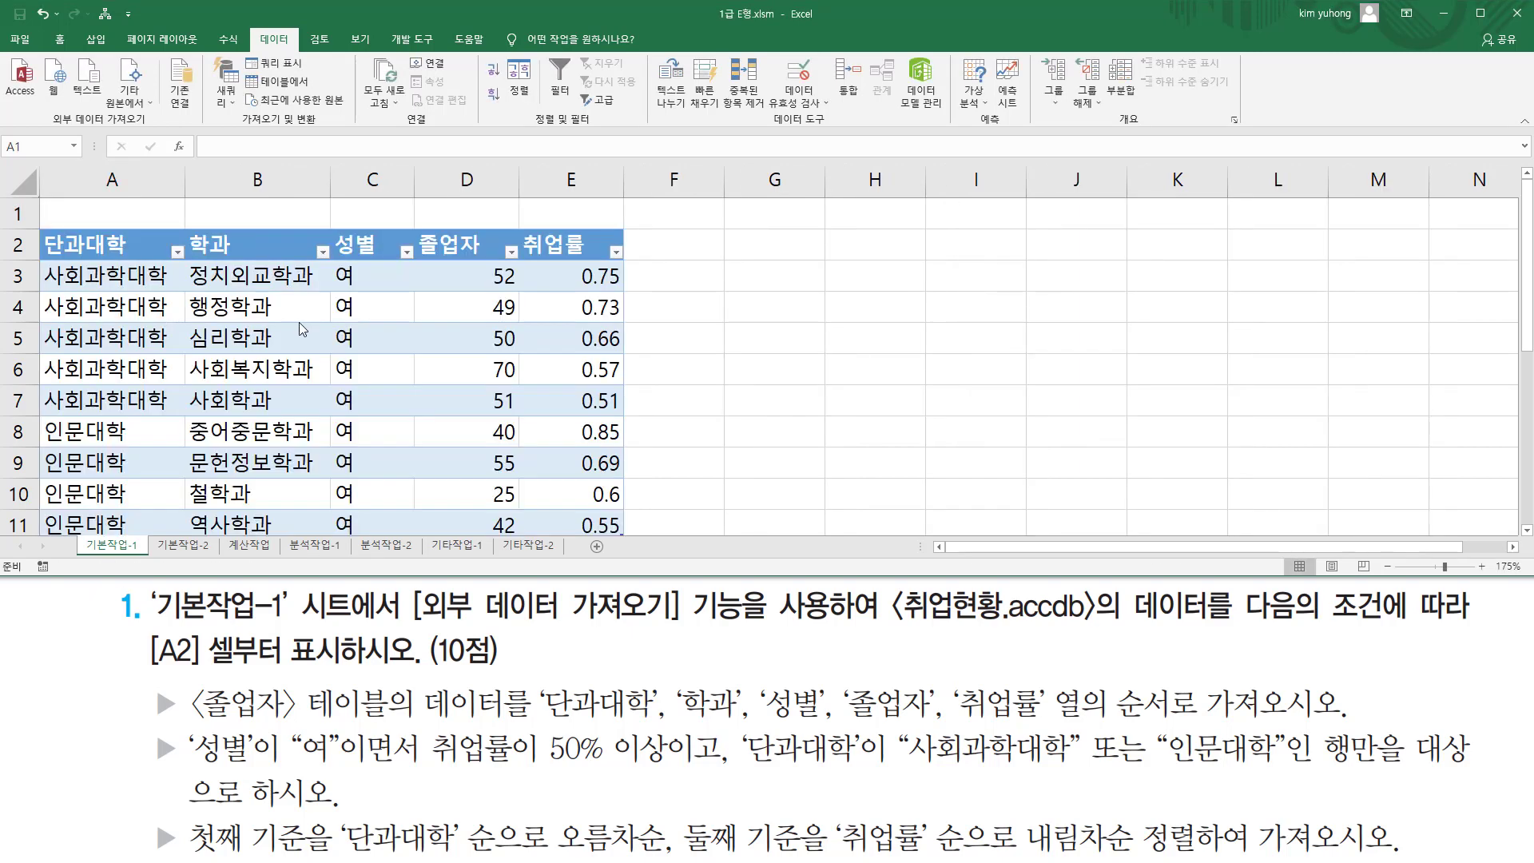
scroll(303, 329, down, 2)
scroll(240, 304, up, 2)
mouse_move(152, 691)
mouse_down()
mouse_move(220, 822)
mouse_move(1522, 862)
mouse_move(1499, 859)
mouse_up()
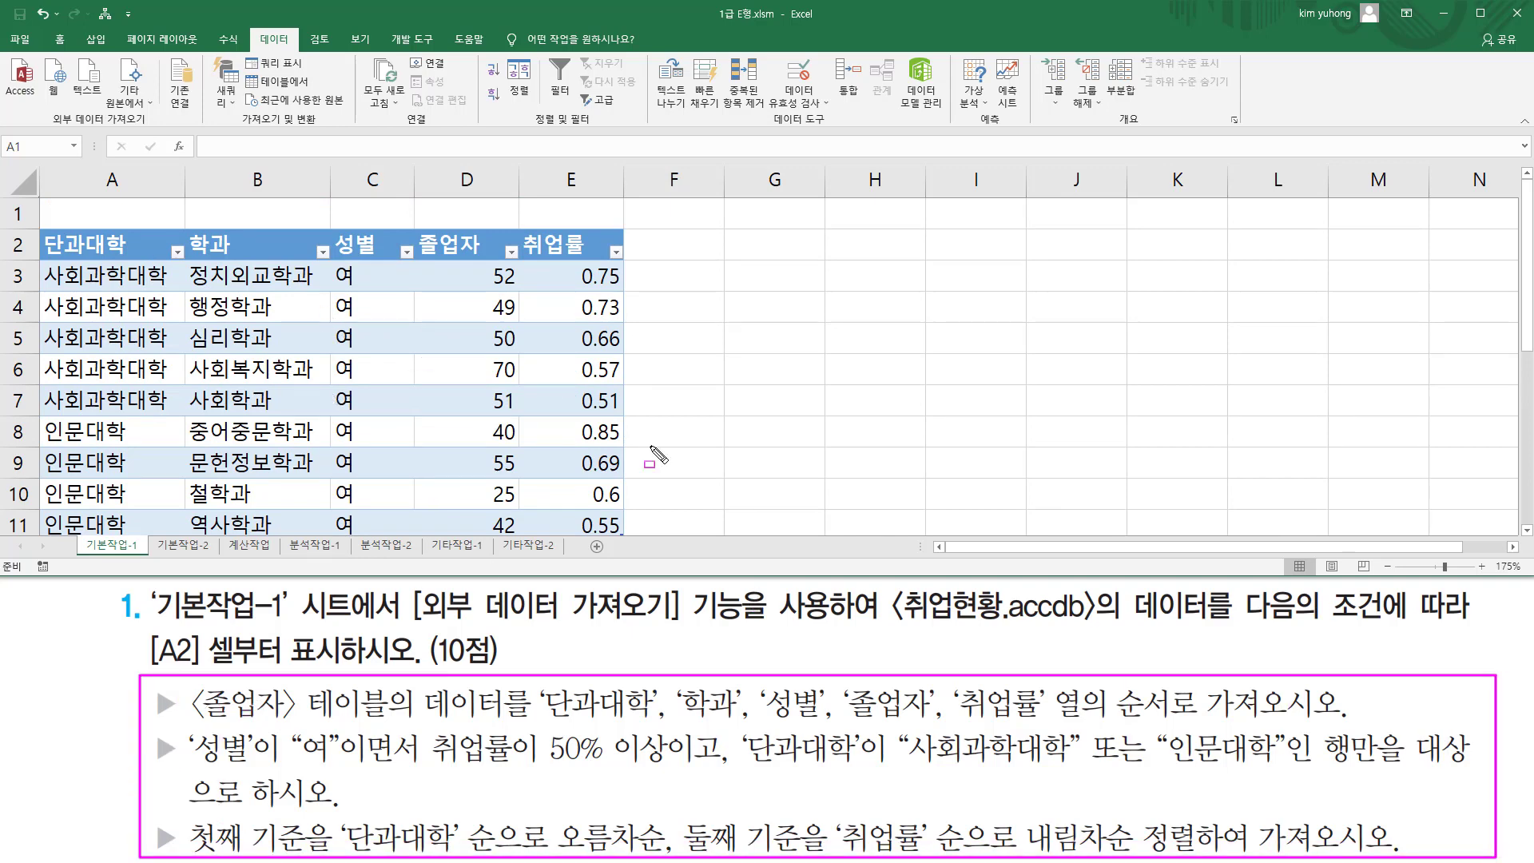
key(Escape)
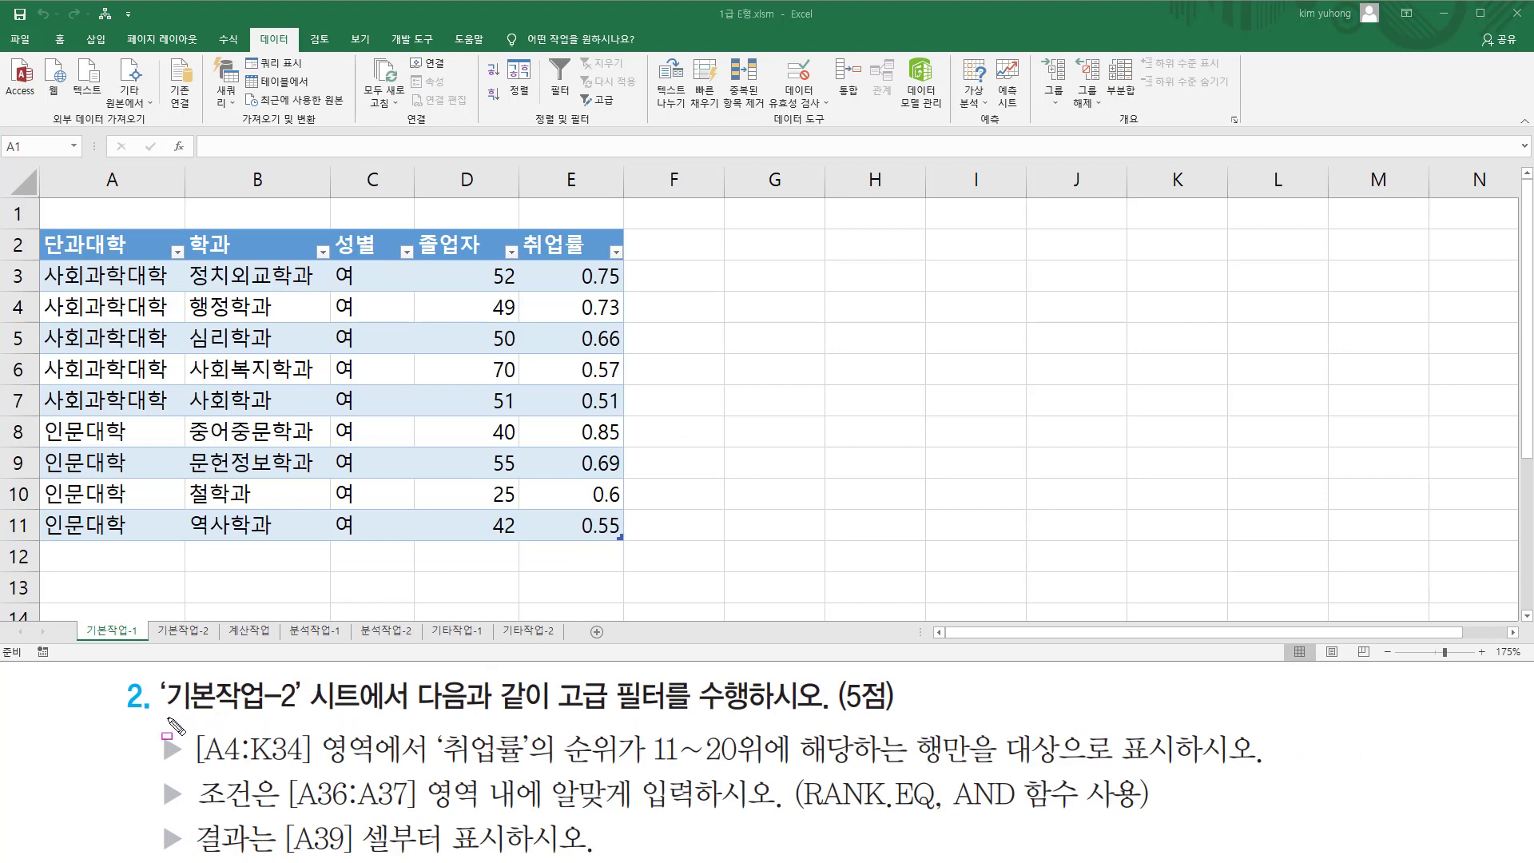
mouse_move(166, 723)
mouse_down()
mouse_move(316, 731)
mouse_move(305, 672)
mouse_up()
mouse_move(159, 641)
mouse_down()
mouse_move(159, 612)
mouse_move(214, 644)
mouse_up()
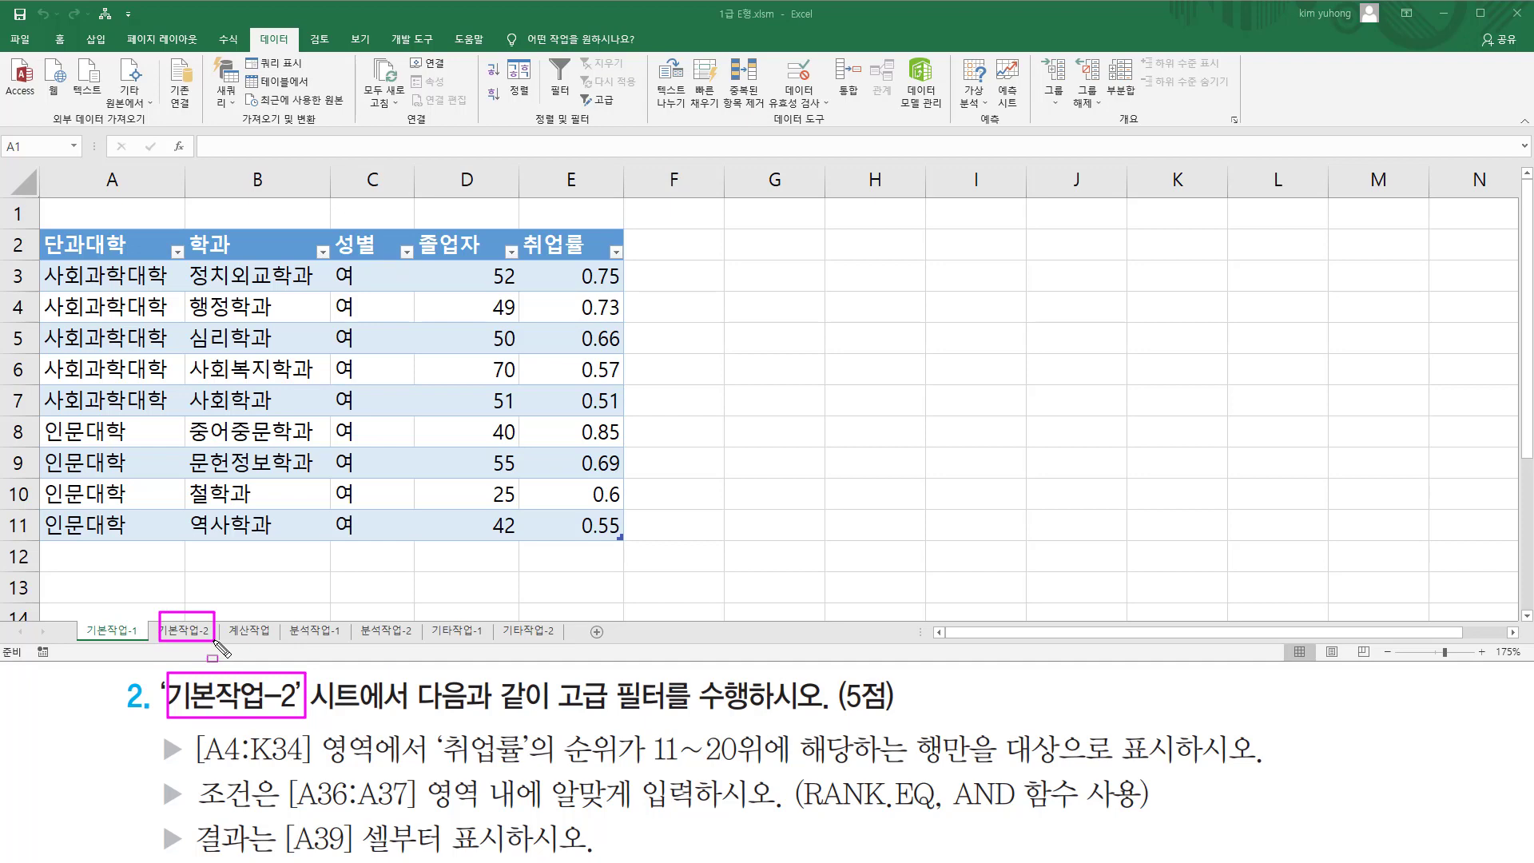
Switch to the 기본작업-2 sheet with the 졸업자의 취업 및 창업 현황 table
click(177, 632)
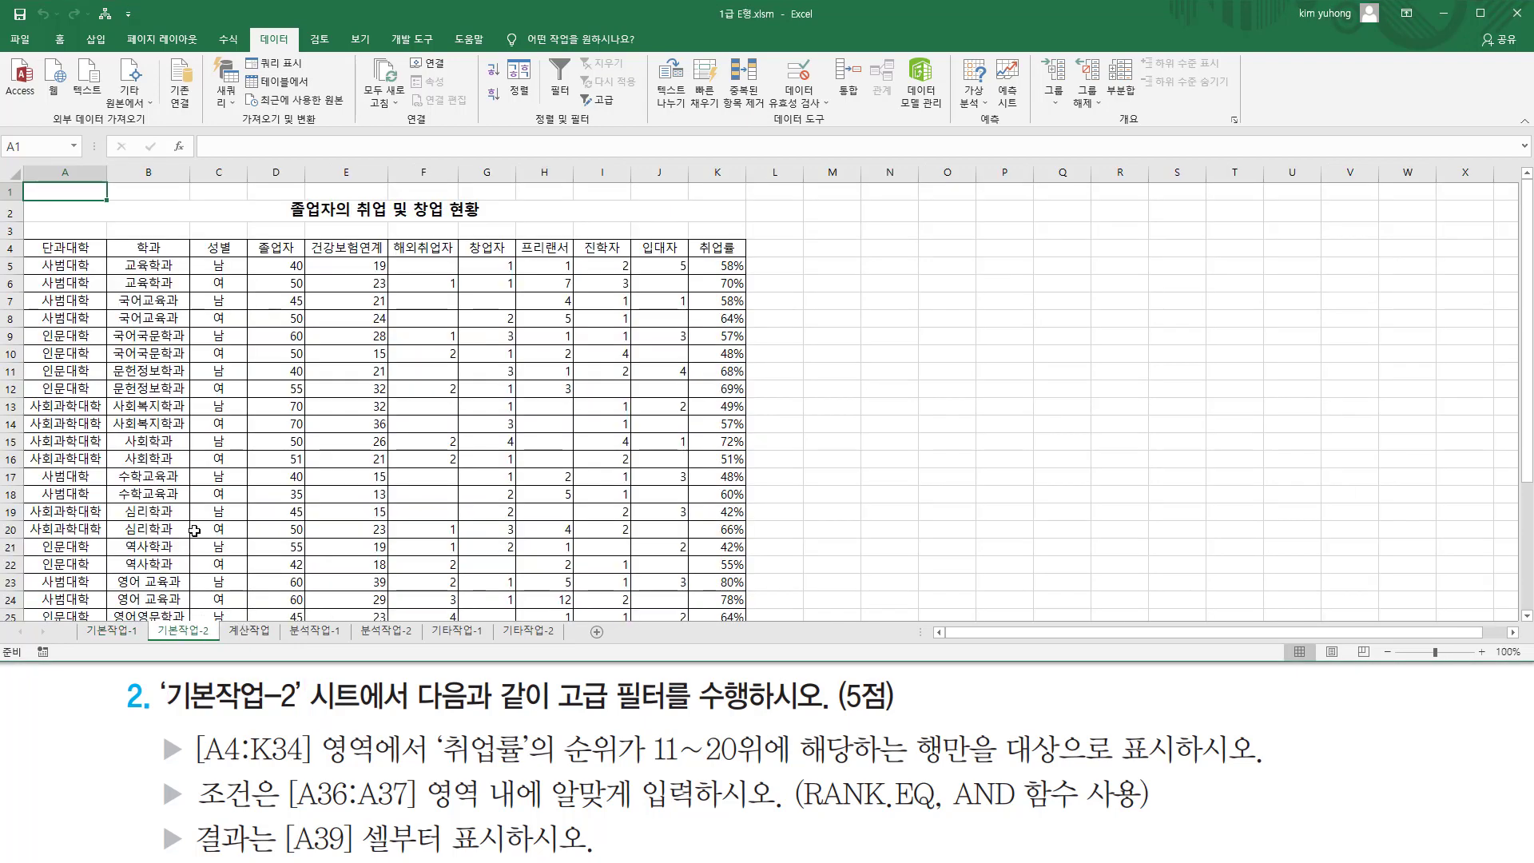
scroll(293, 367, down, 4)
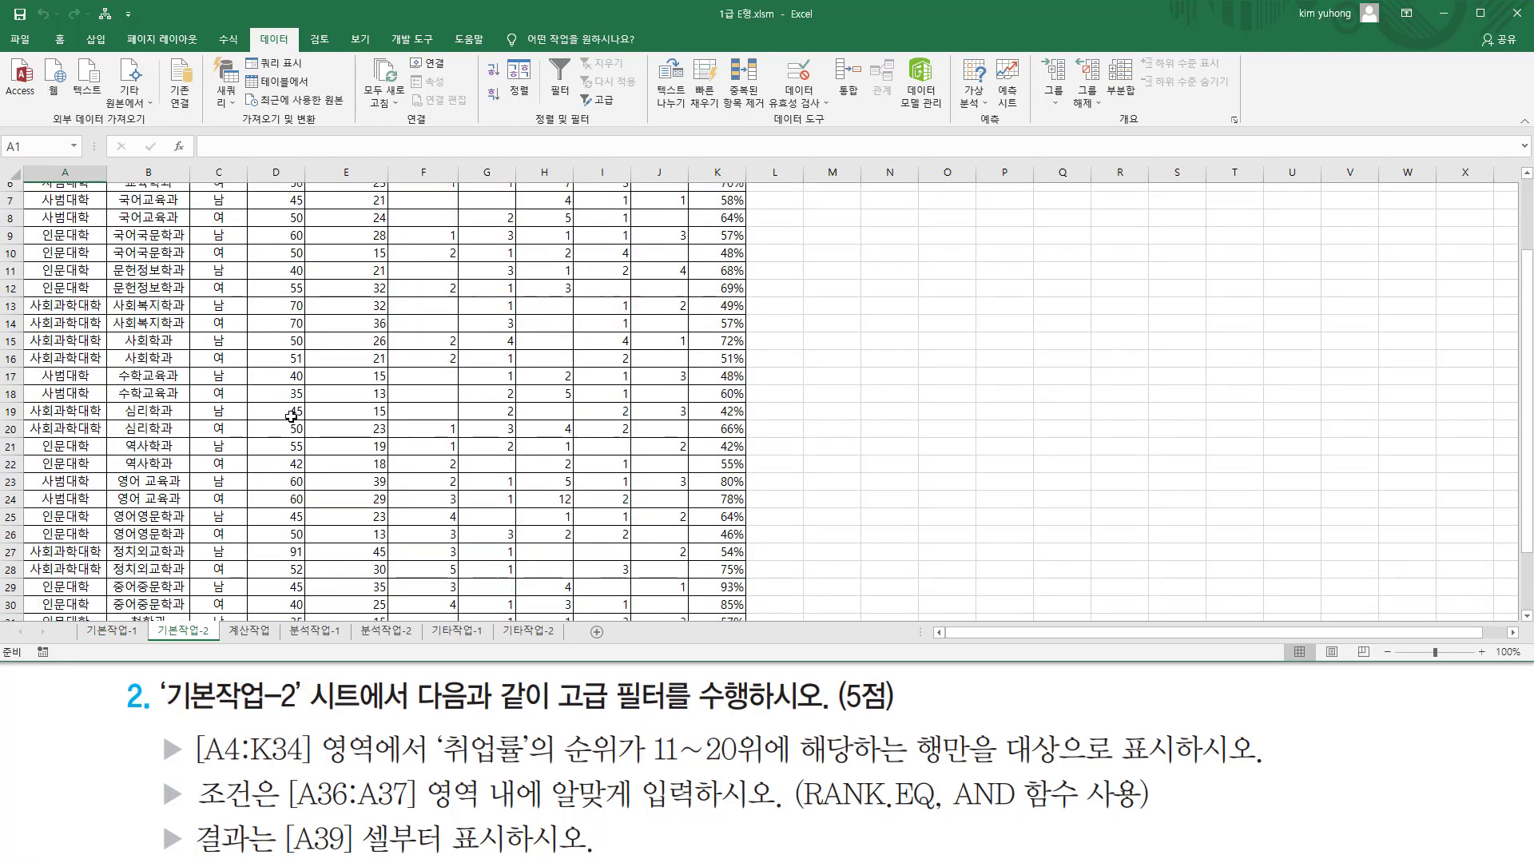
scroll(293, 416, up, 4)
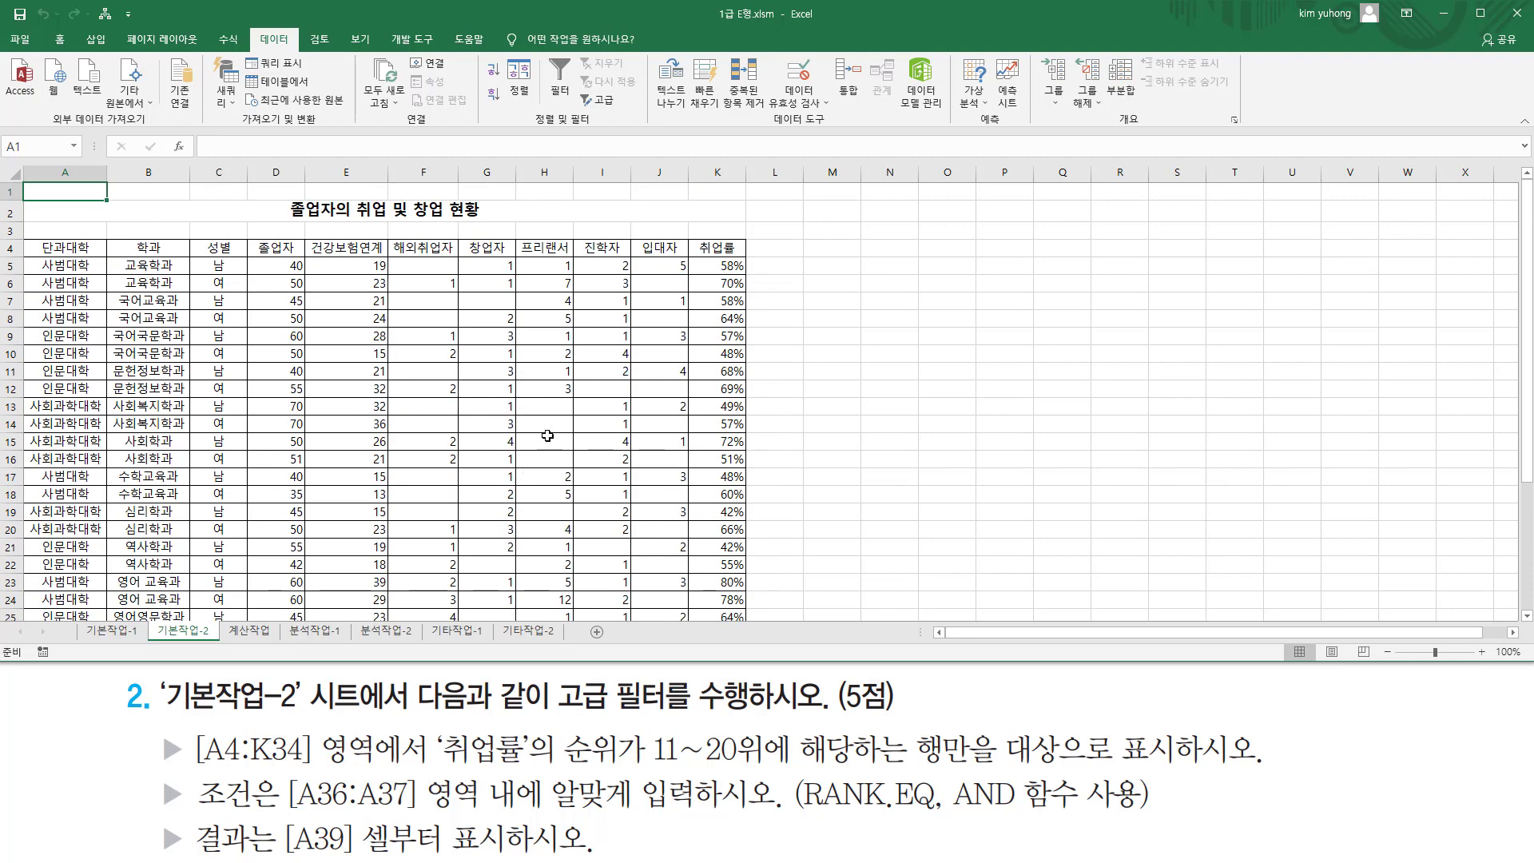
scroll(533, 428, up, 3)
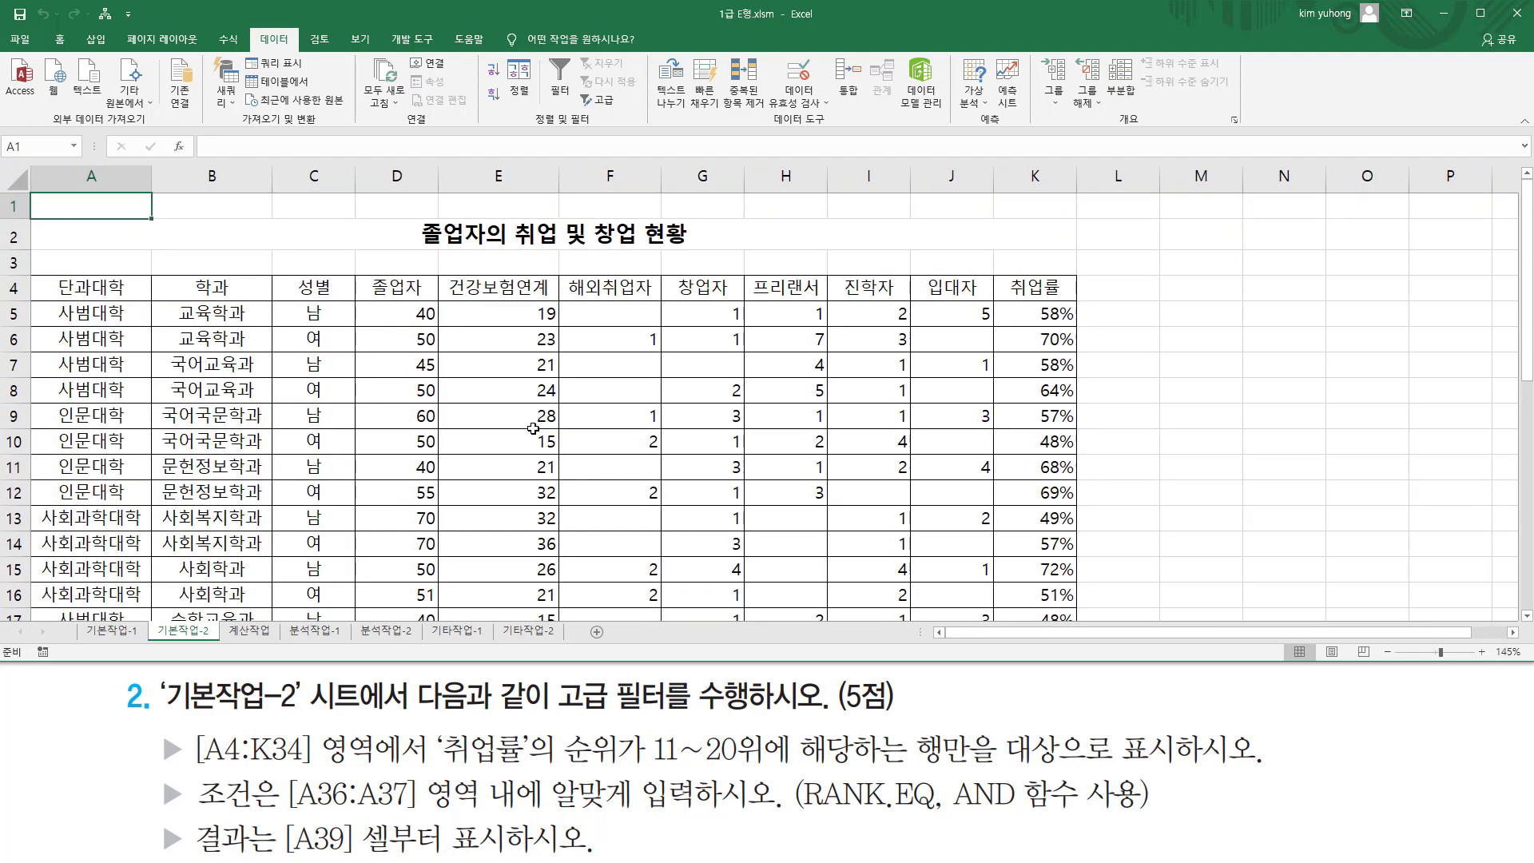
scroll(533, 428, up, 1)
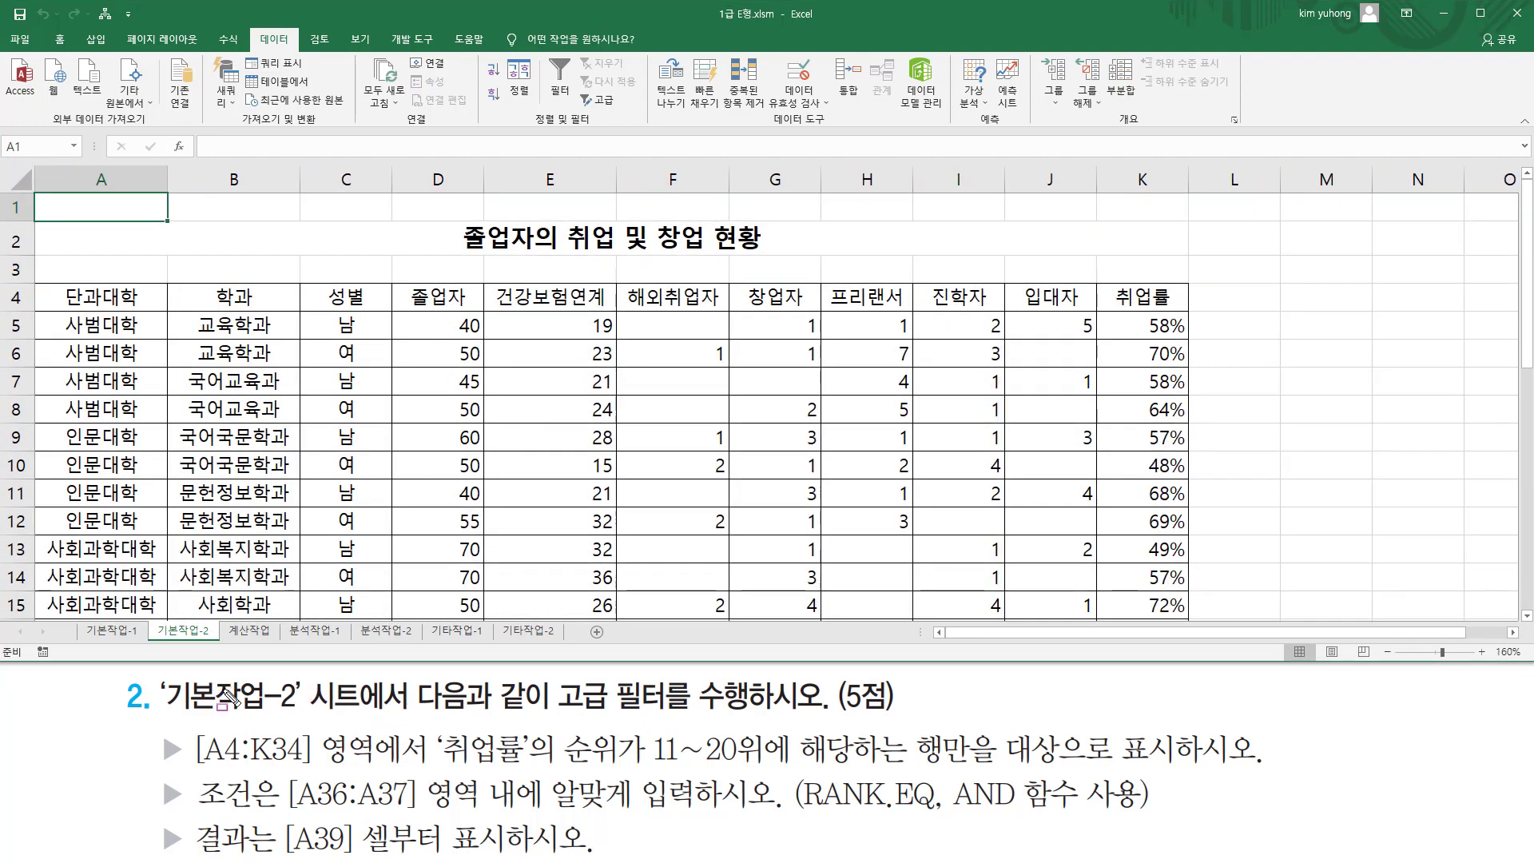
drag(160, 716, 326, 717)
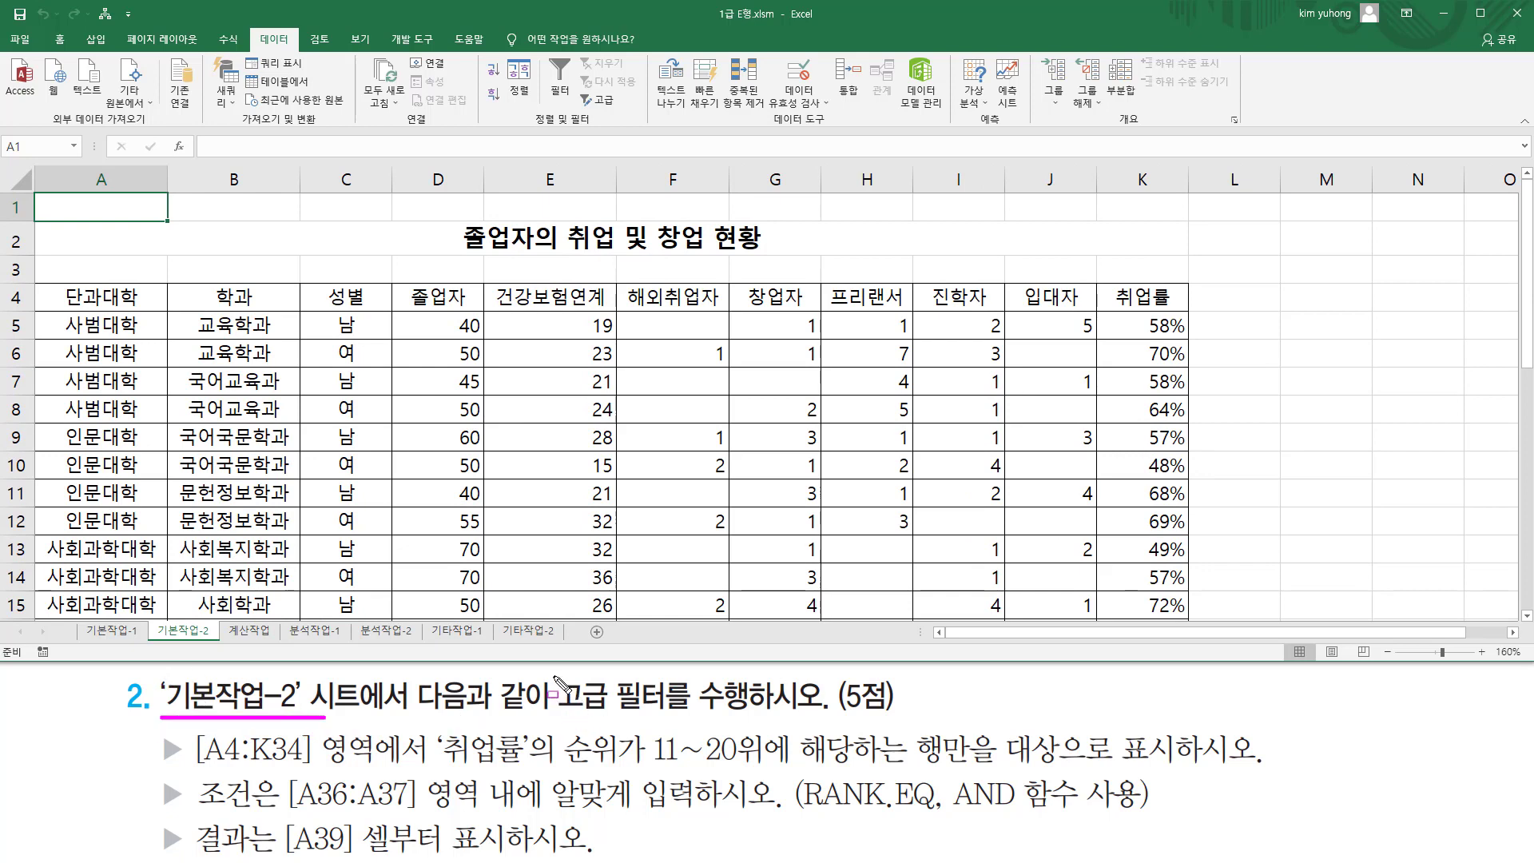
drag(554, 676, 669, 733)
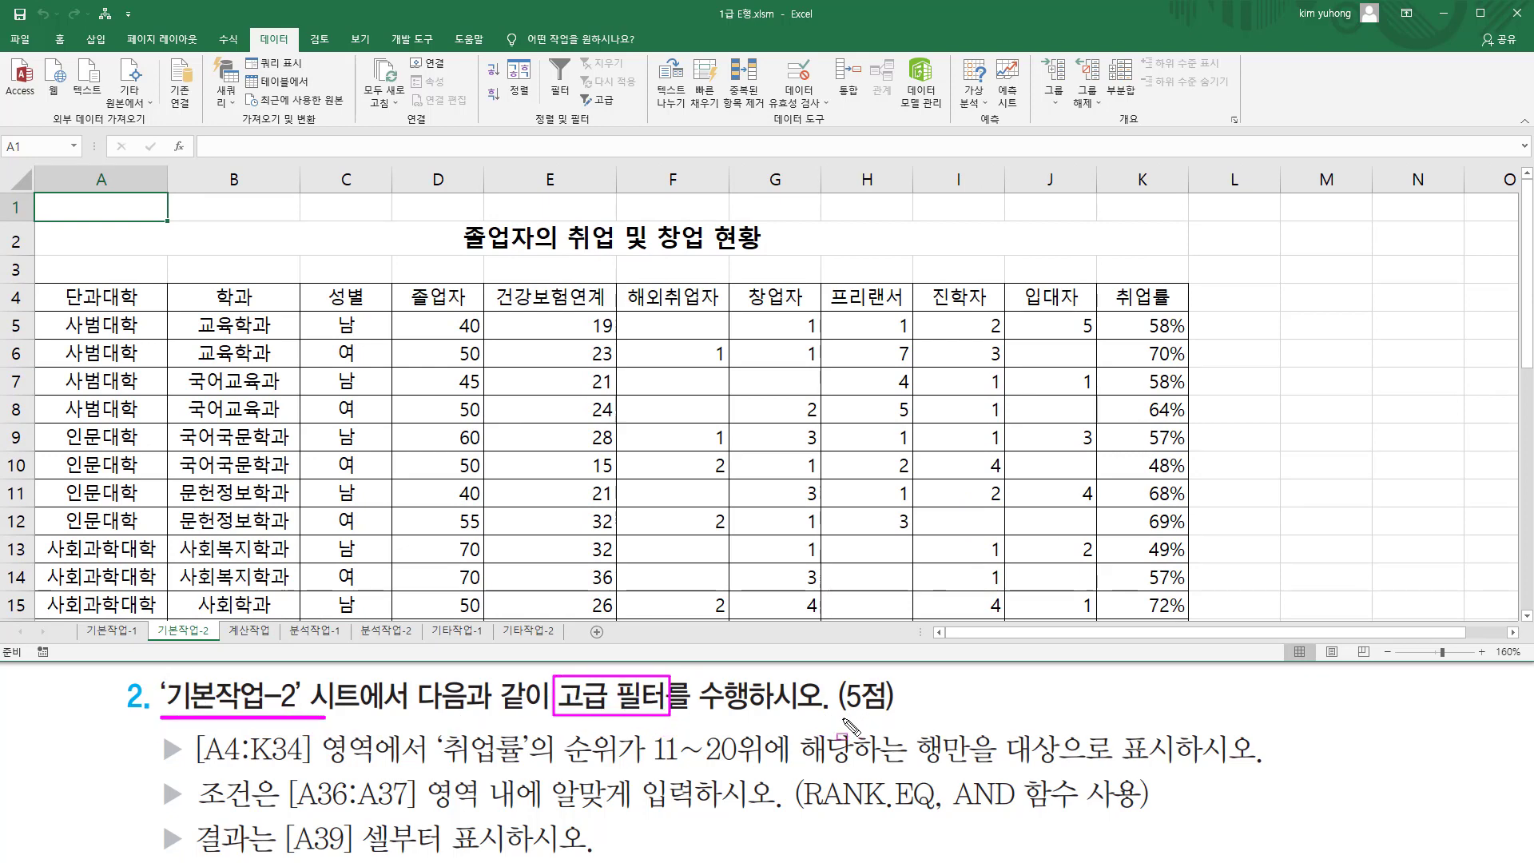
drag(839, 710, 909, 711)
drag(152, 734, 183, 855)
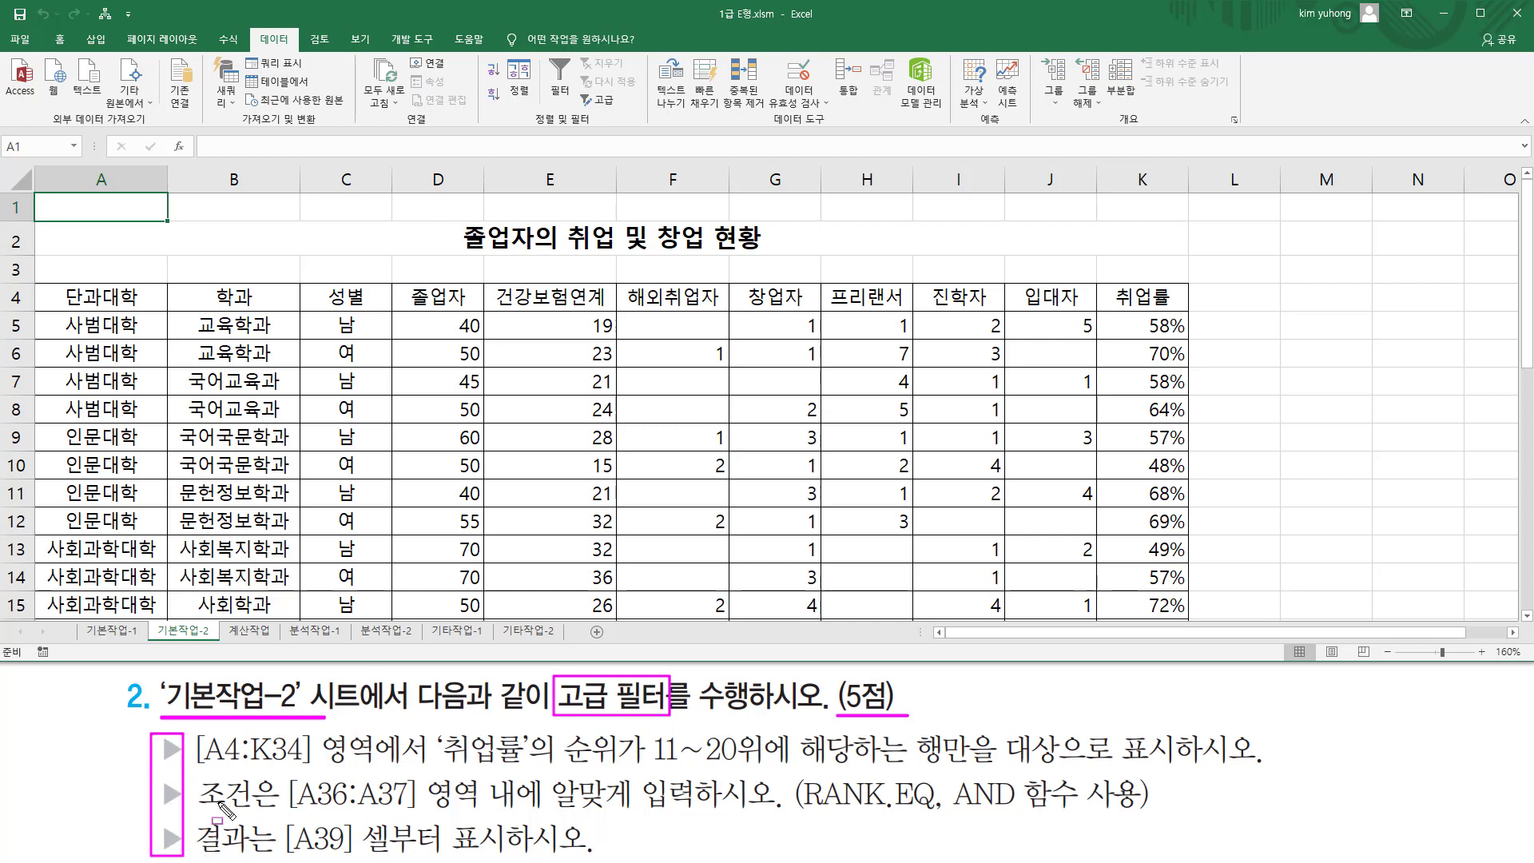
key(Escape)
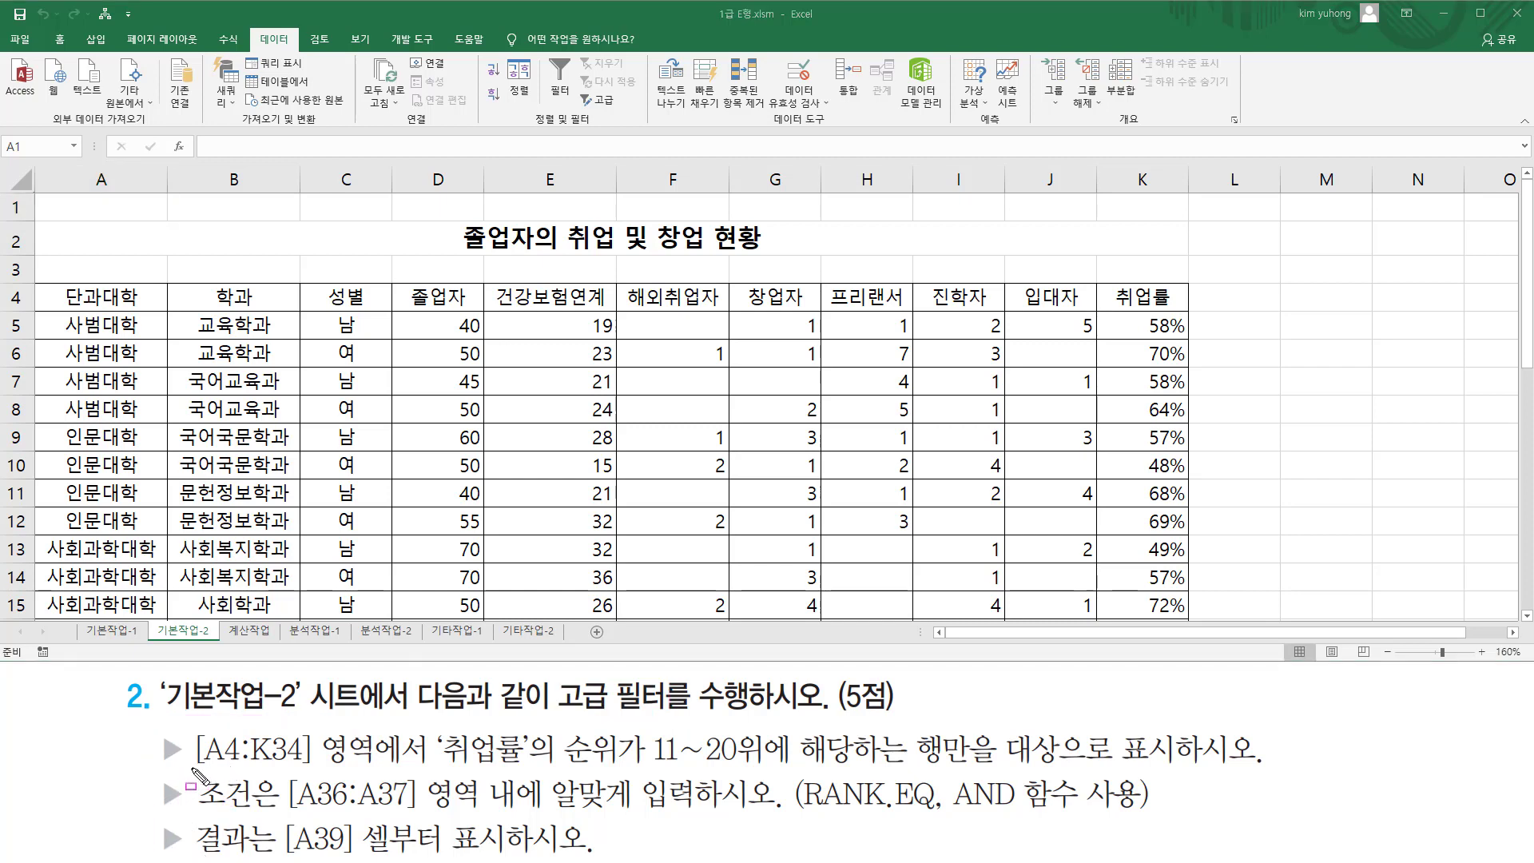
drag(192, 769, 424, 768)
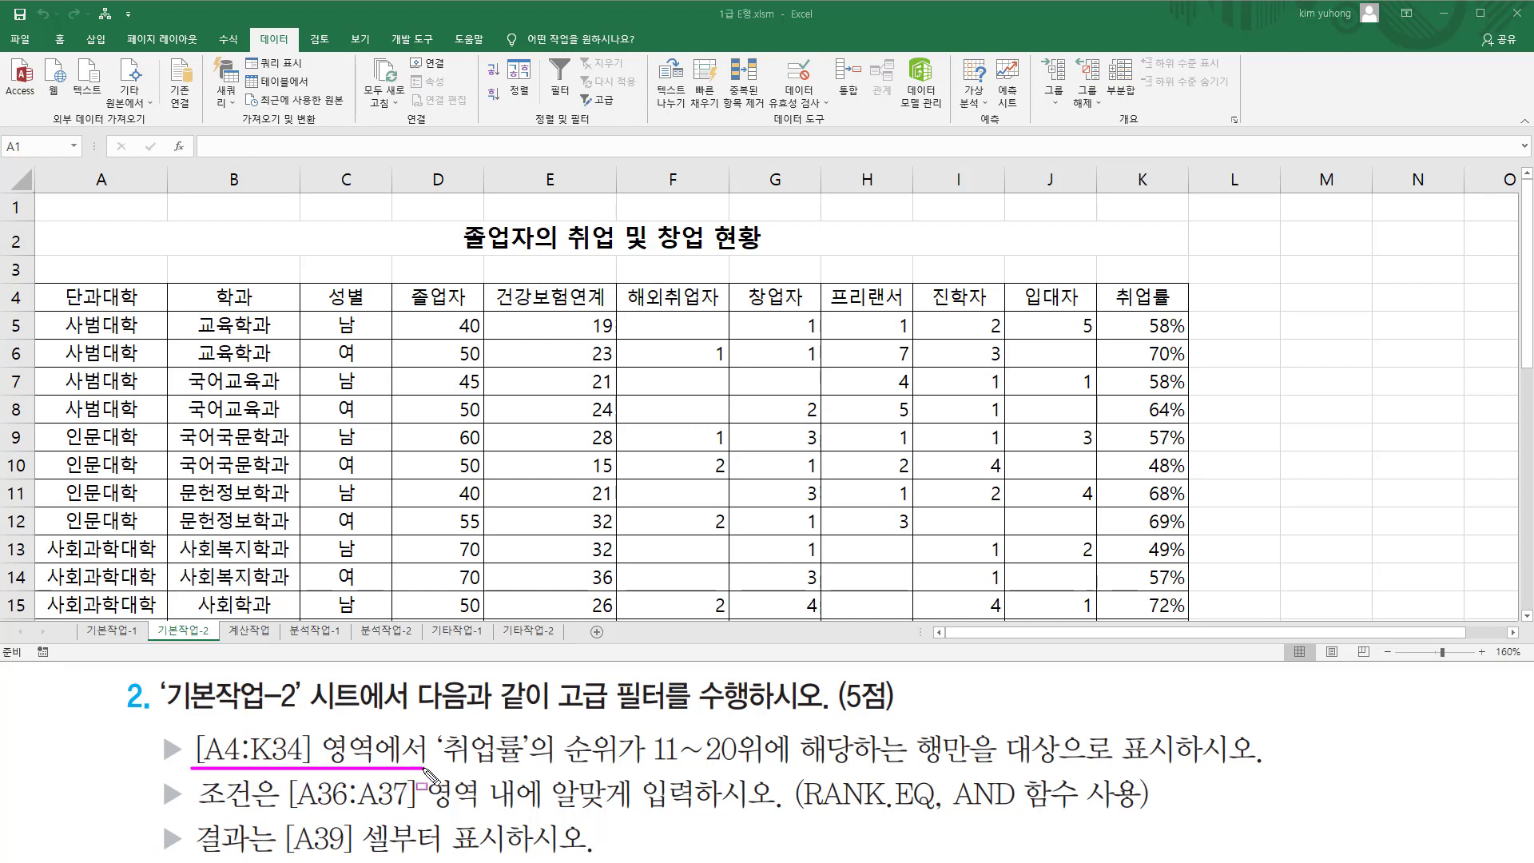
drag(55, 286, 134, 310)
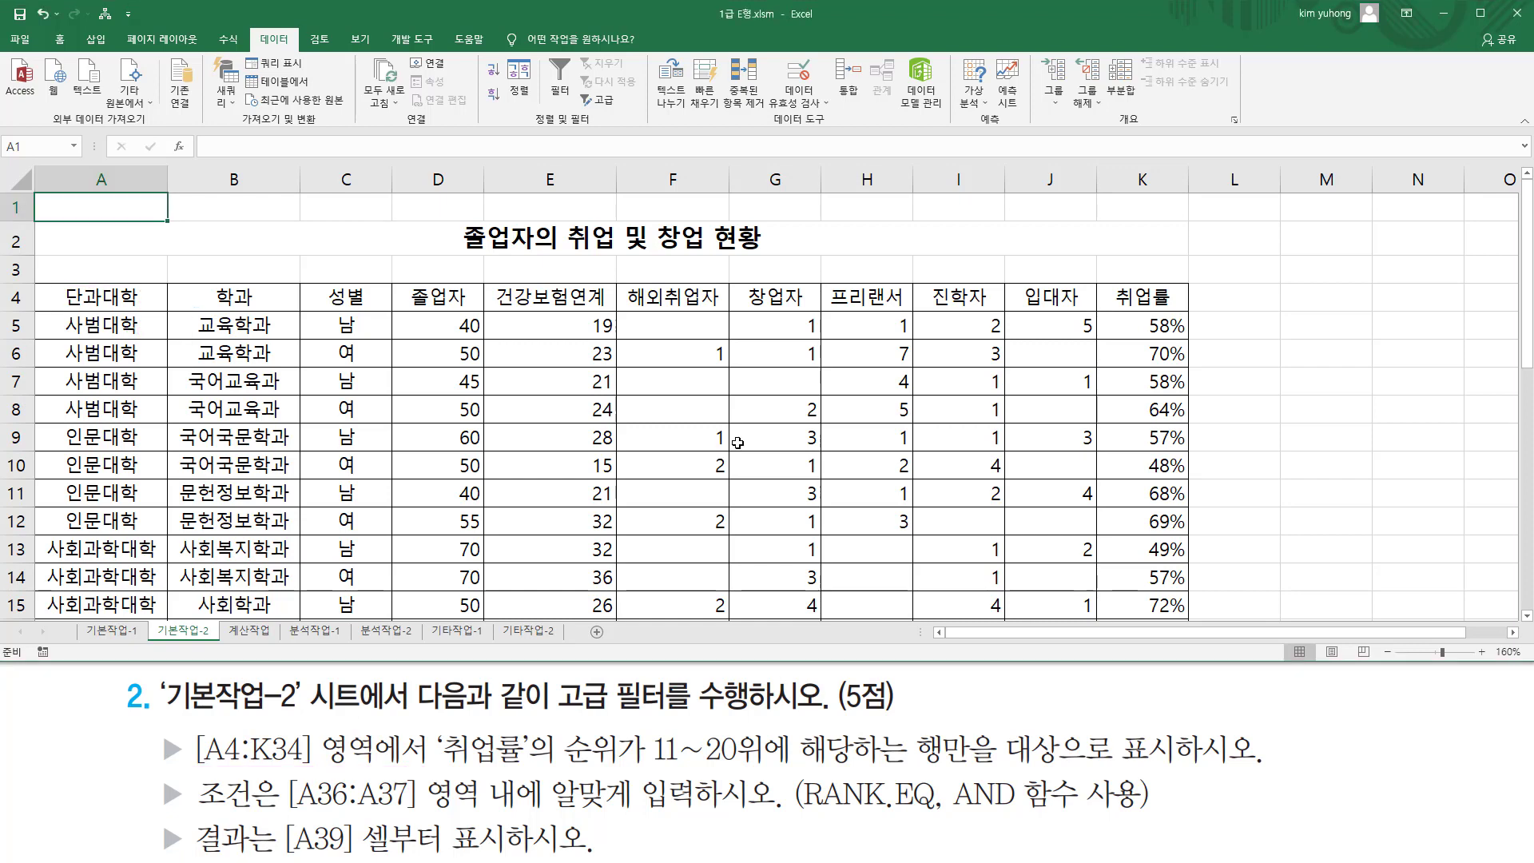
Examine the end of the A4:K34 data range, the criteria cells A36:A37 and the output cell A39 below it
scroll(586, 445, down, 9)
drag(1118, 334, 1188, 364)
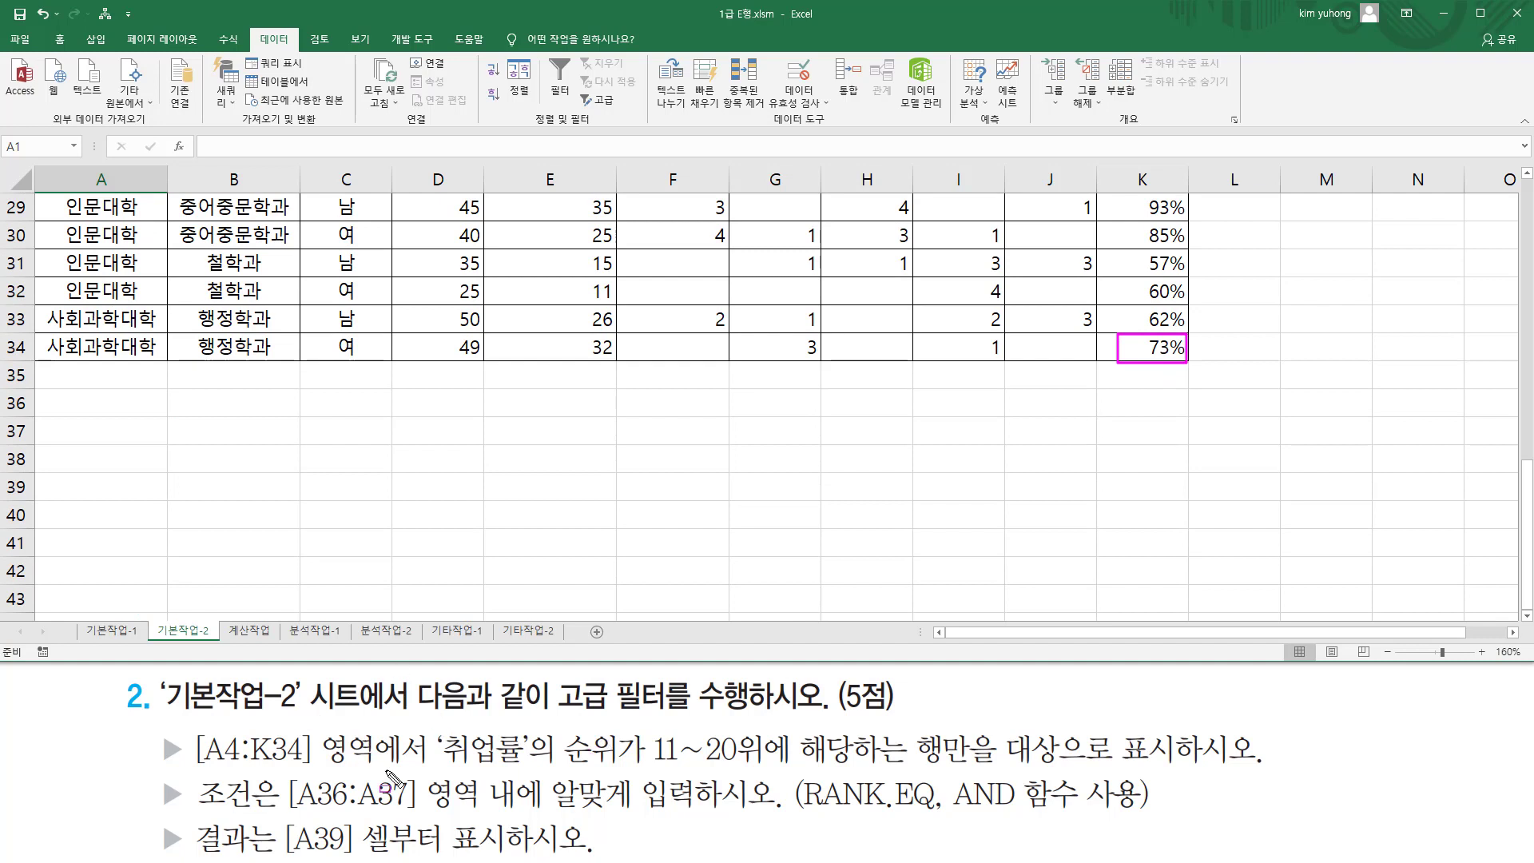
drag(433, 764, 551, 765)
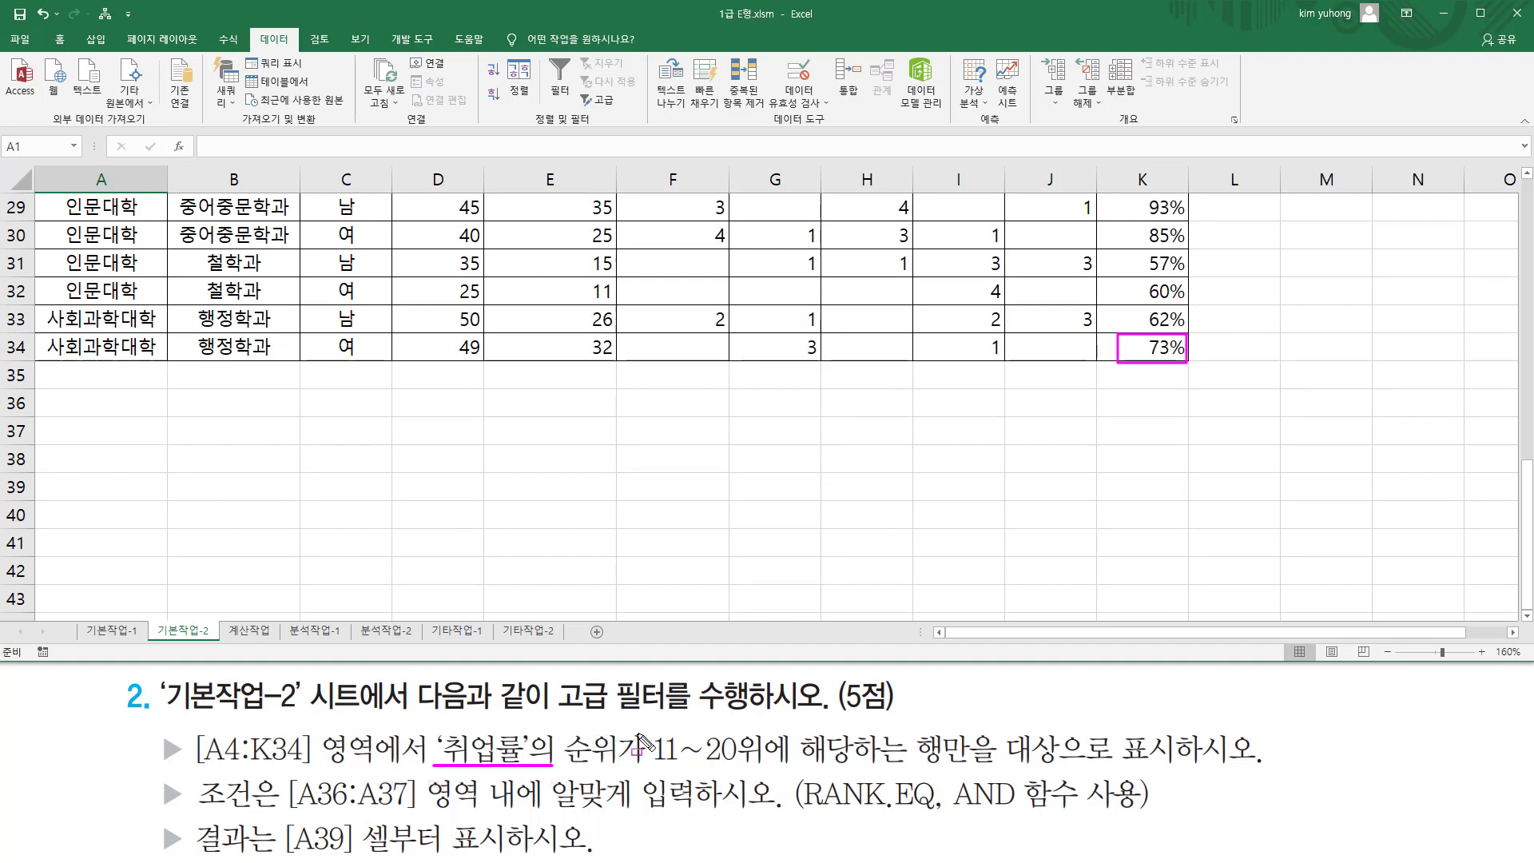
drag(649, 729, 764, 770)
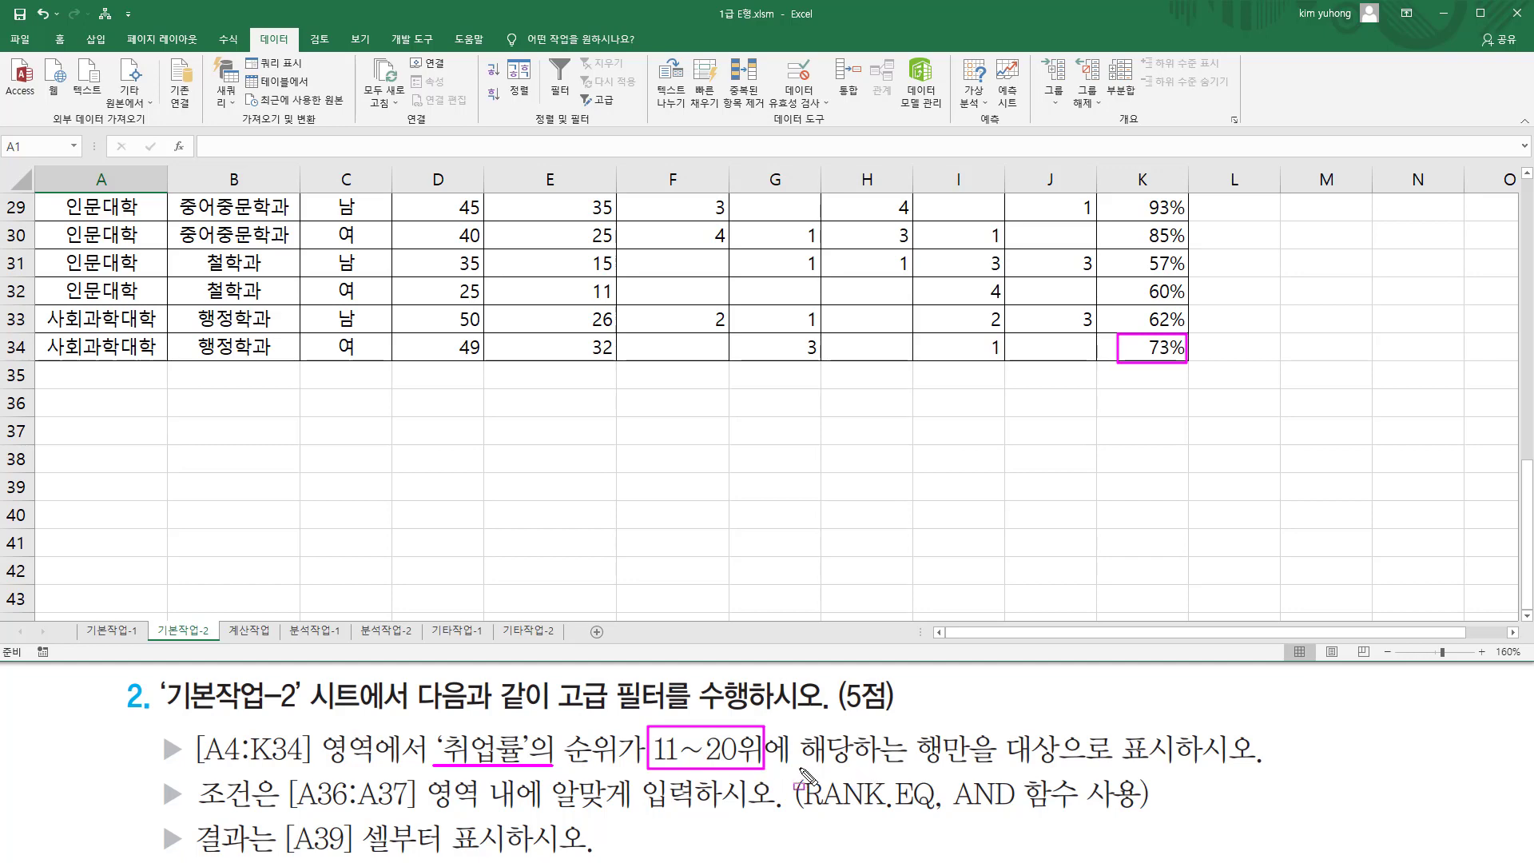
drag(801, 767, 1261, 765)
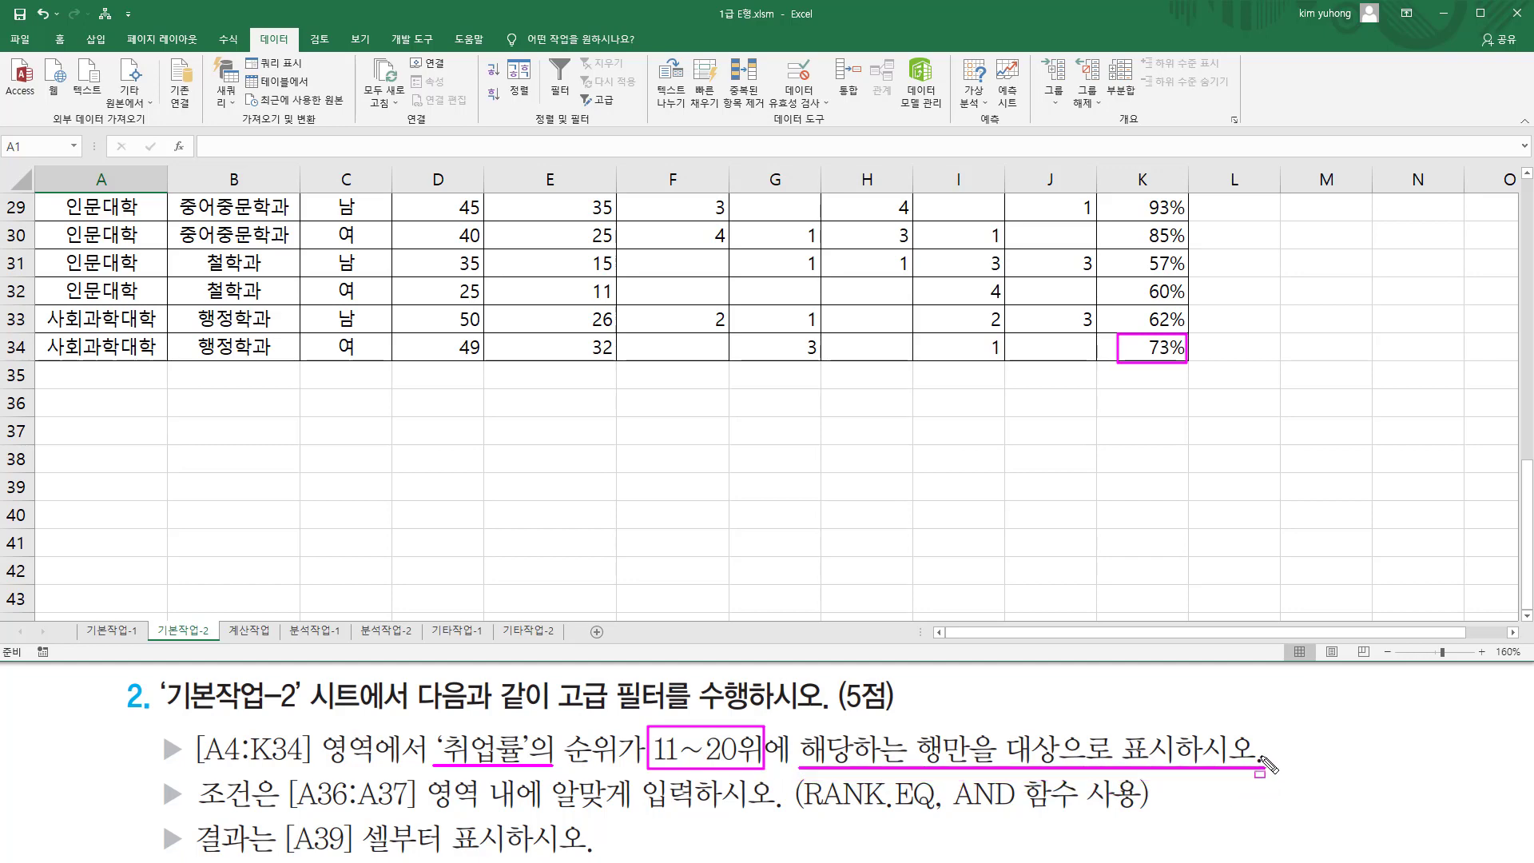
drag(196, 809, 424, 821)
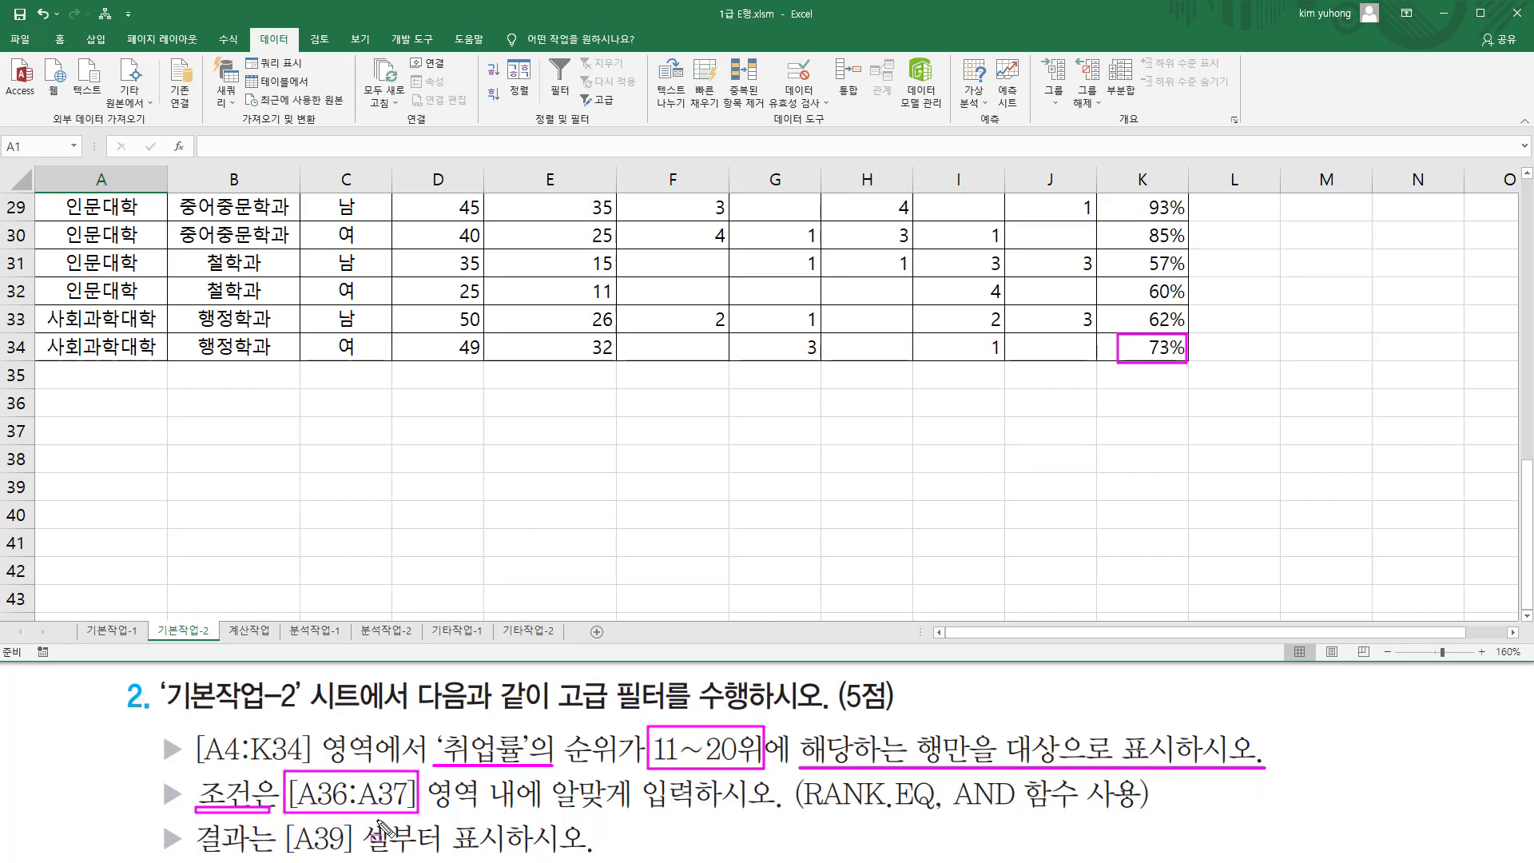
mouse_move(43, 391)
mouse_down()
mouse_move(43, 424)
mouse_move(164, 439)
mouse_up()
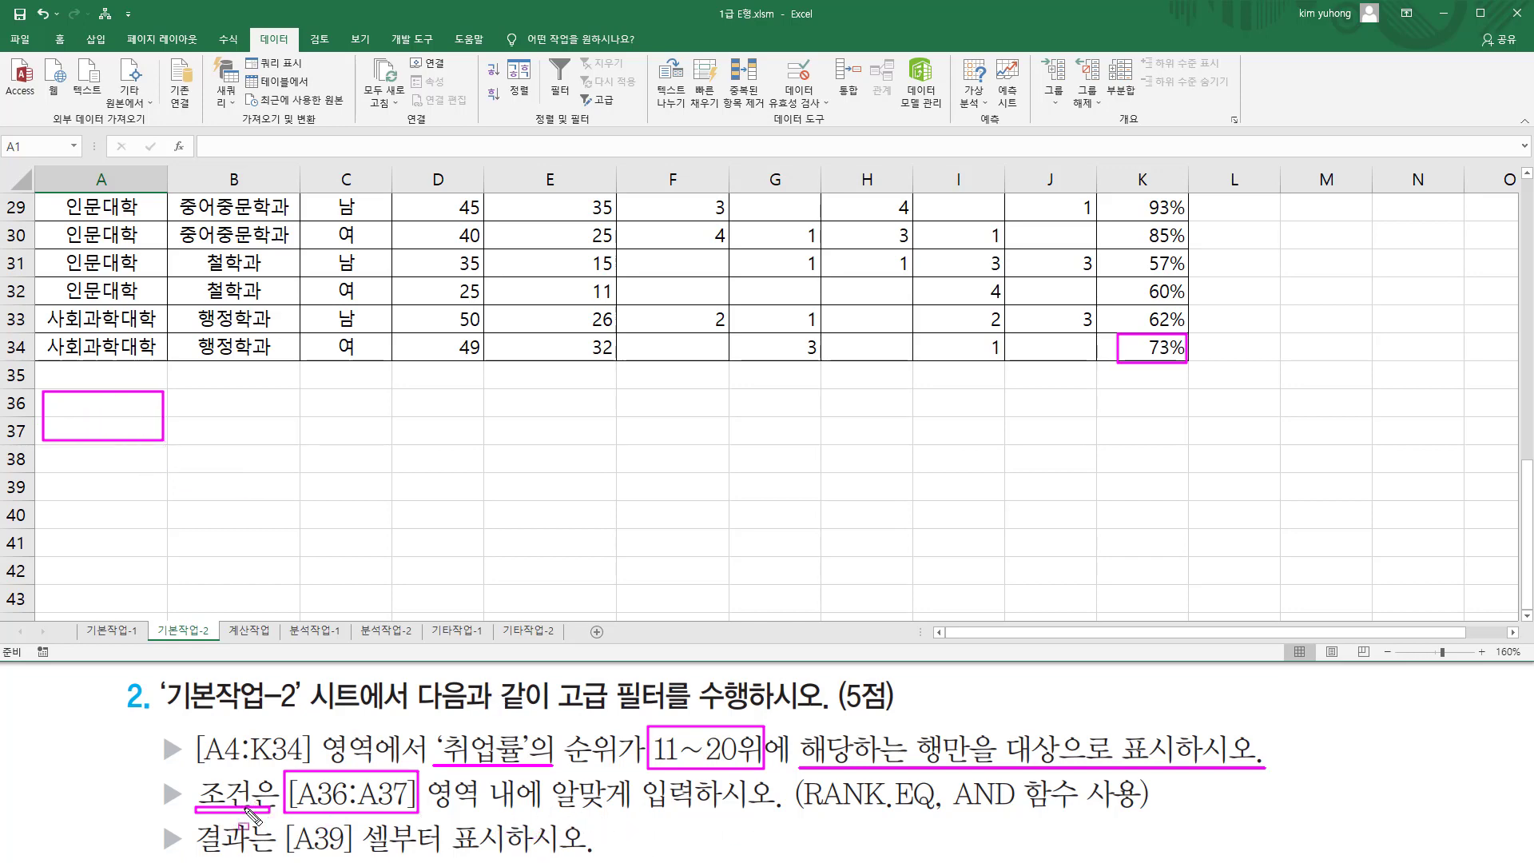
drag(805, 815, 1087, 815)
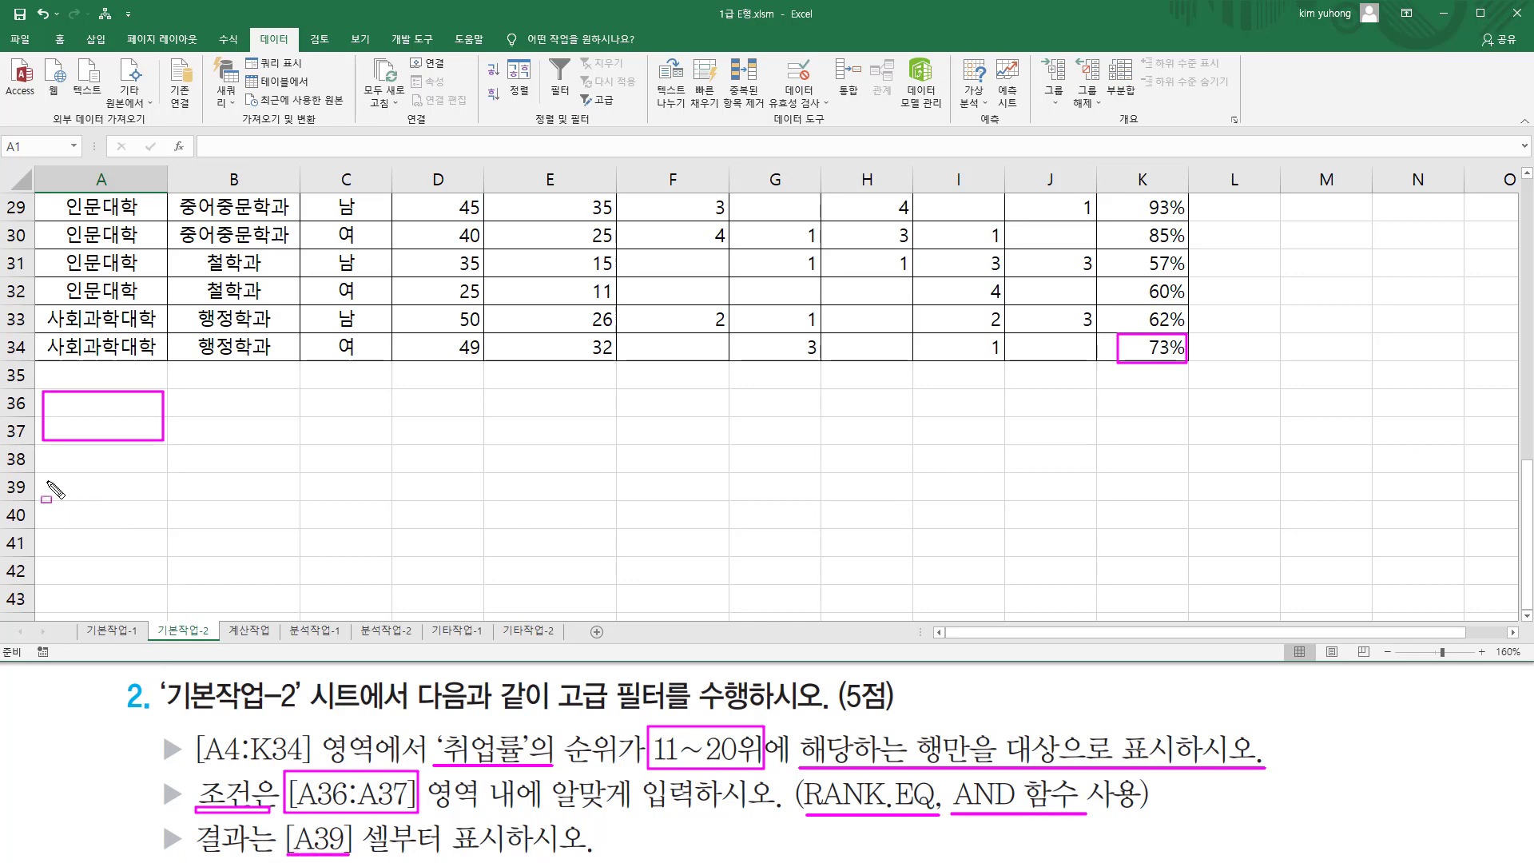
drag(43, 479, 116, 494)
drag(151, 496, 152, 497)
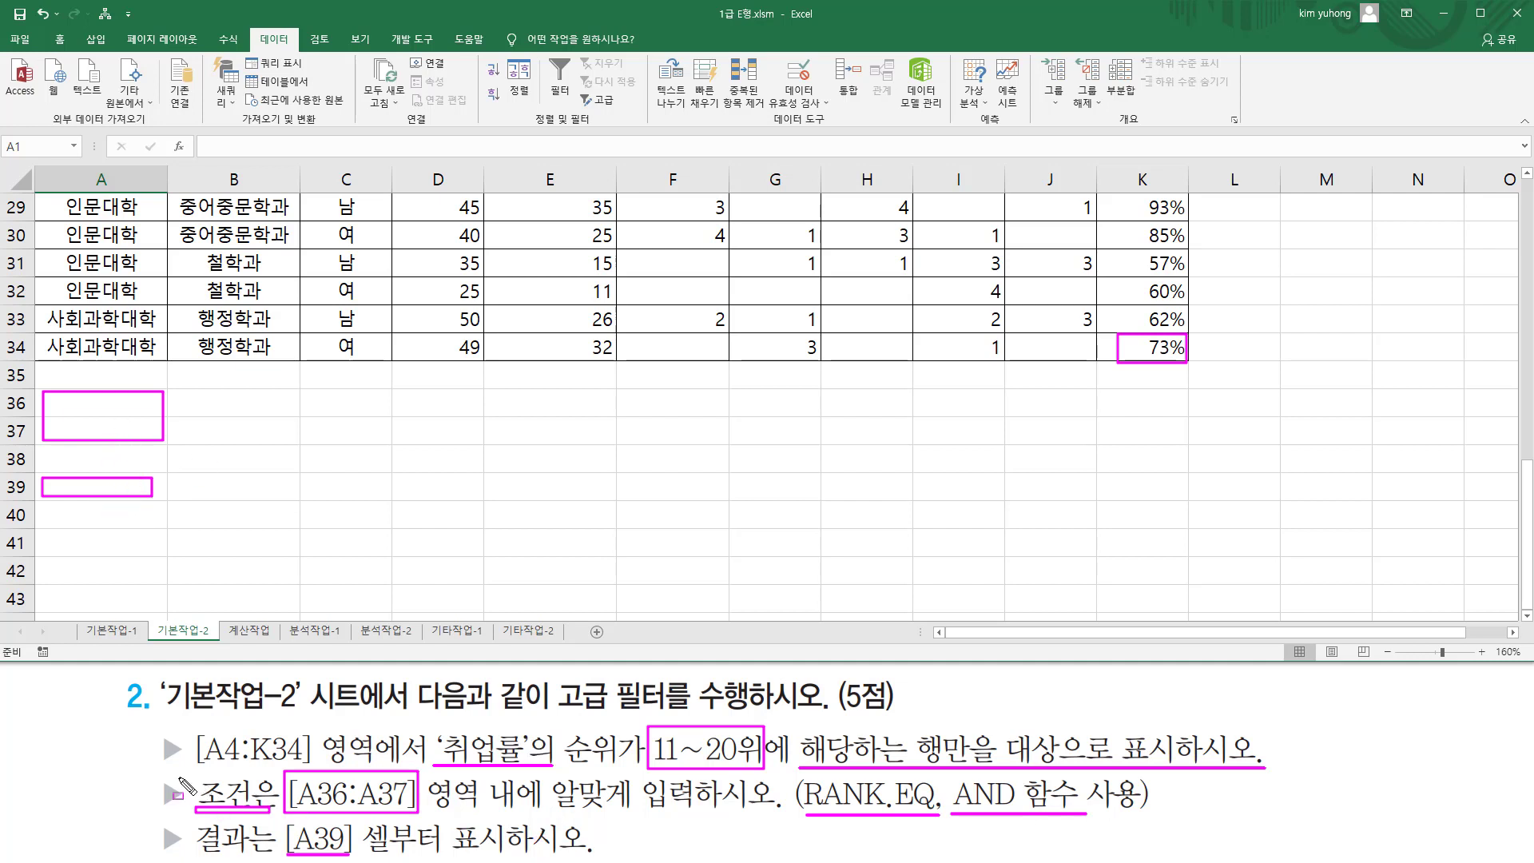
mouse_move(157, 772)
mouse_down()
mouse_move(595, 807)
mouse_move(1156, 823)
mouse_up()
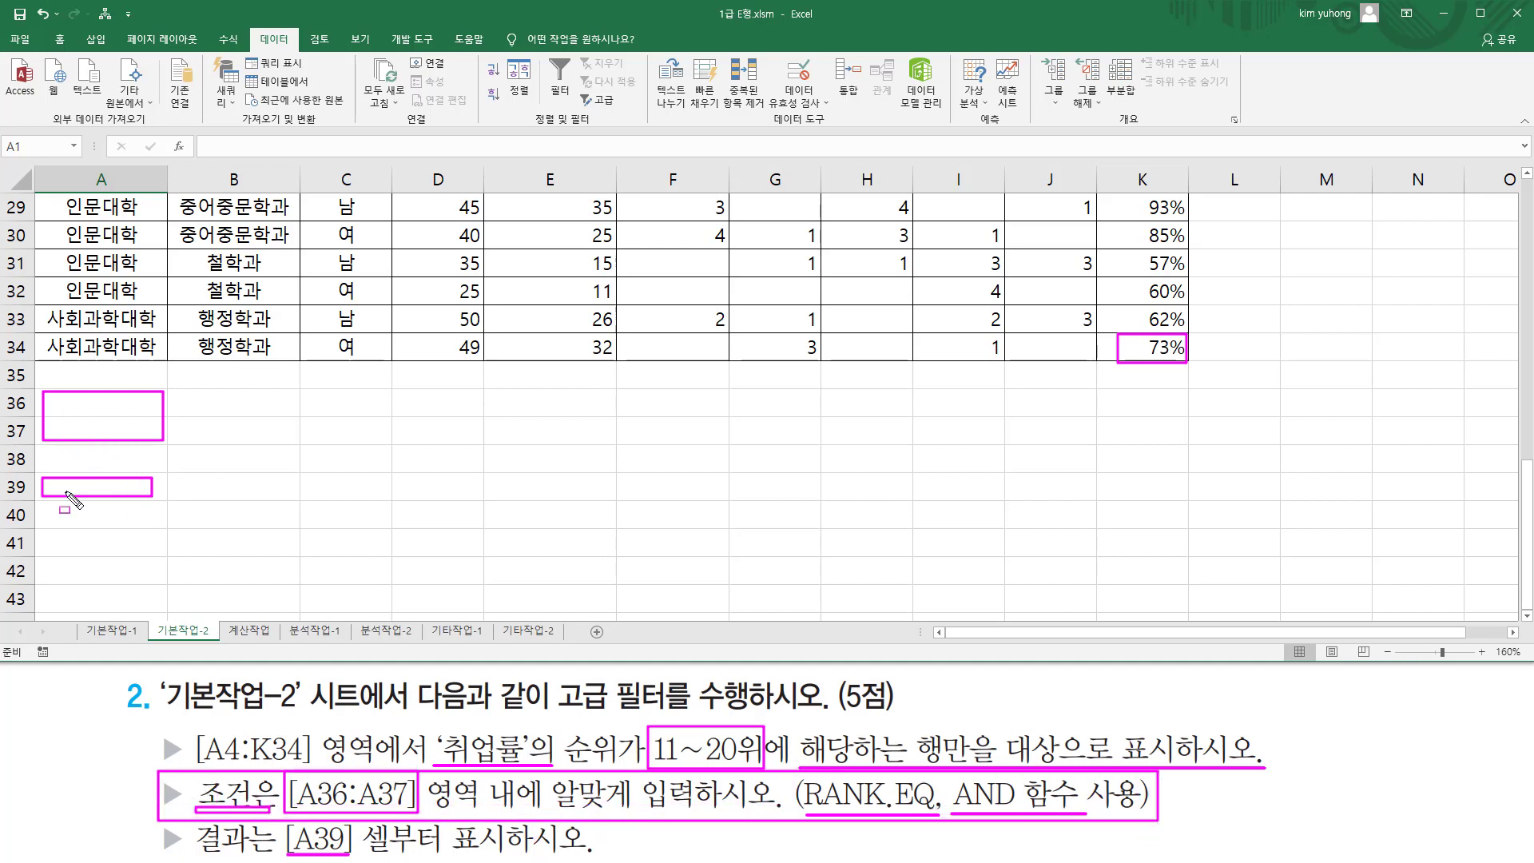
drag(52, 482, 144, 492)
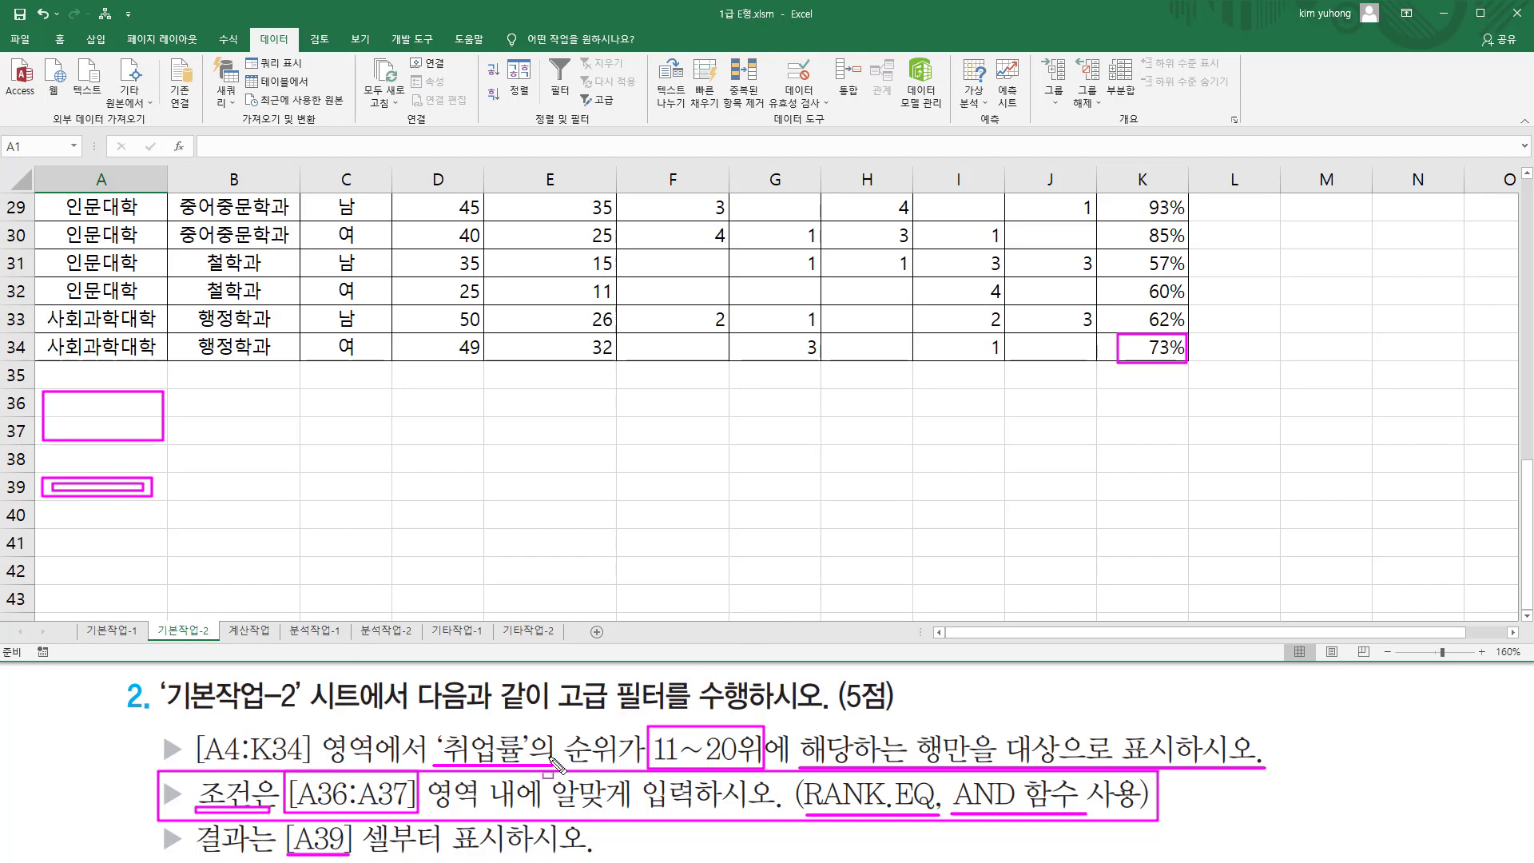
key(Escape)
key(ctrl+Home)
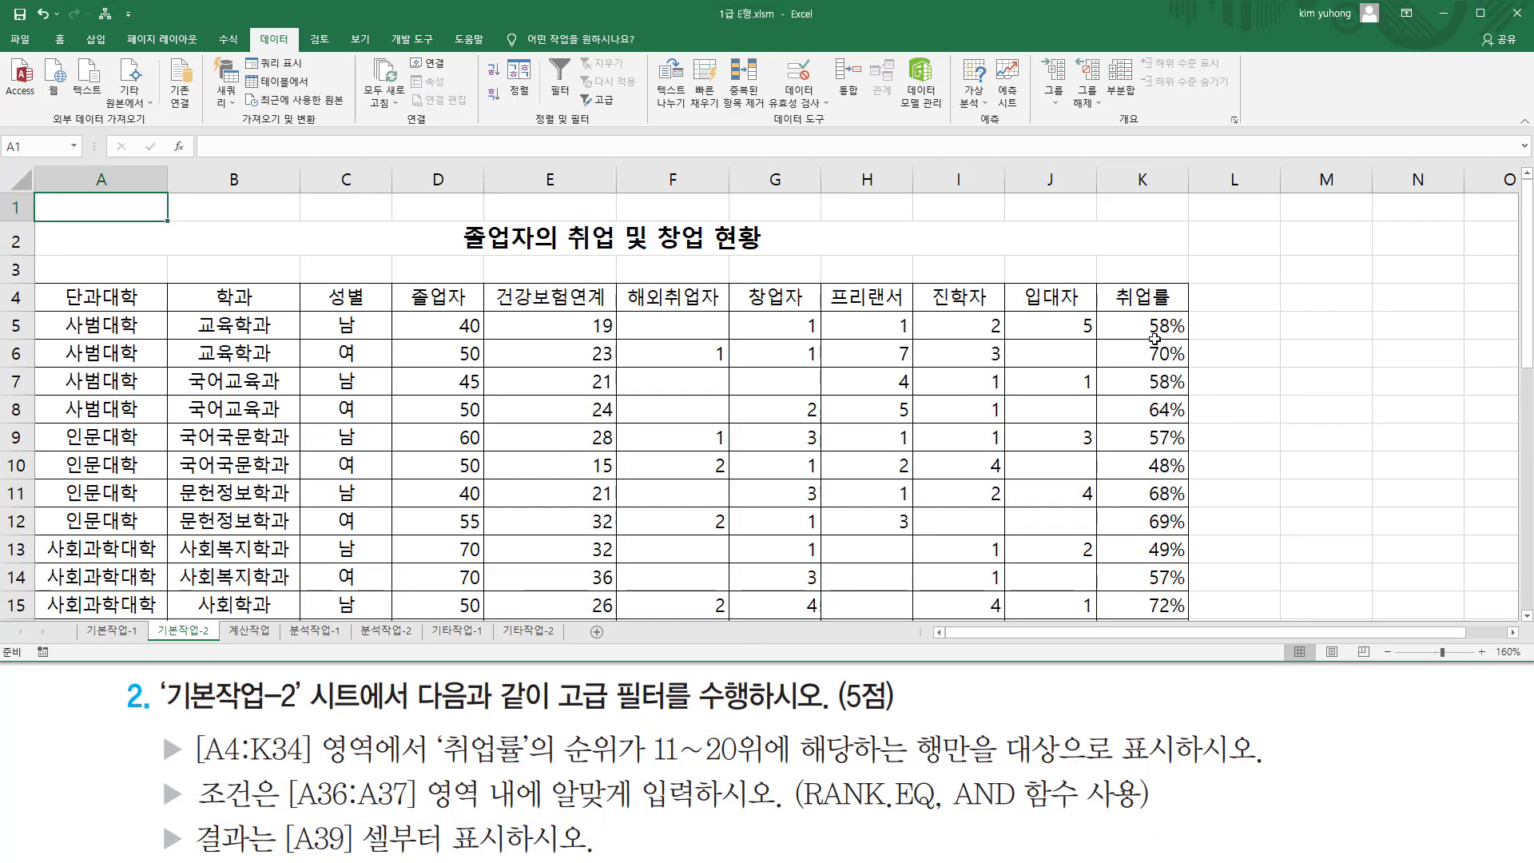
drag(1101, 278, 1191, 615)
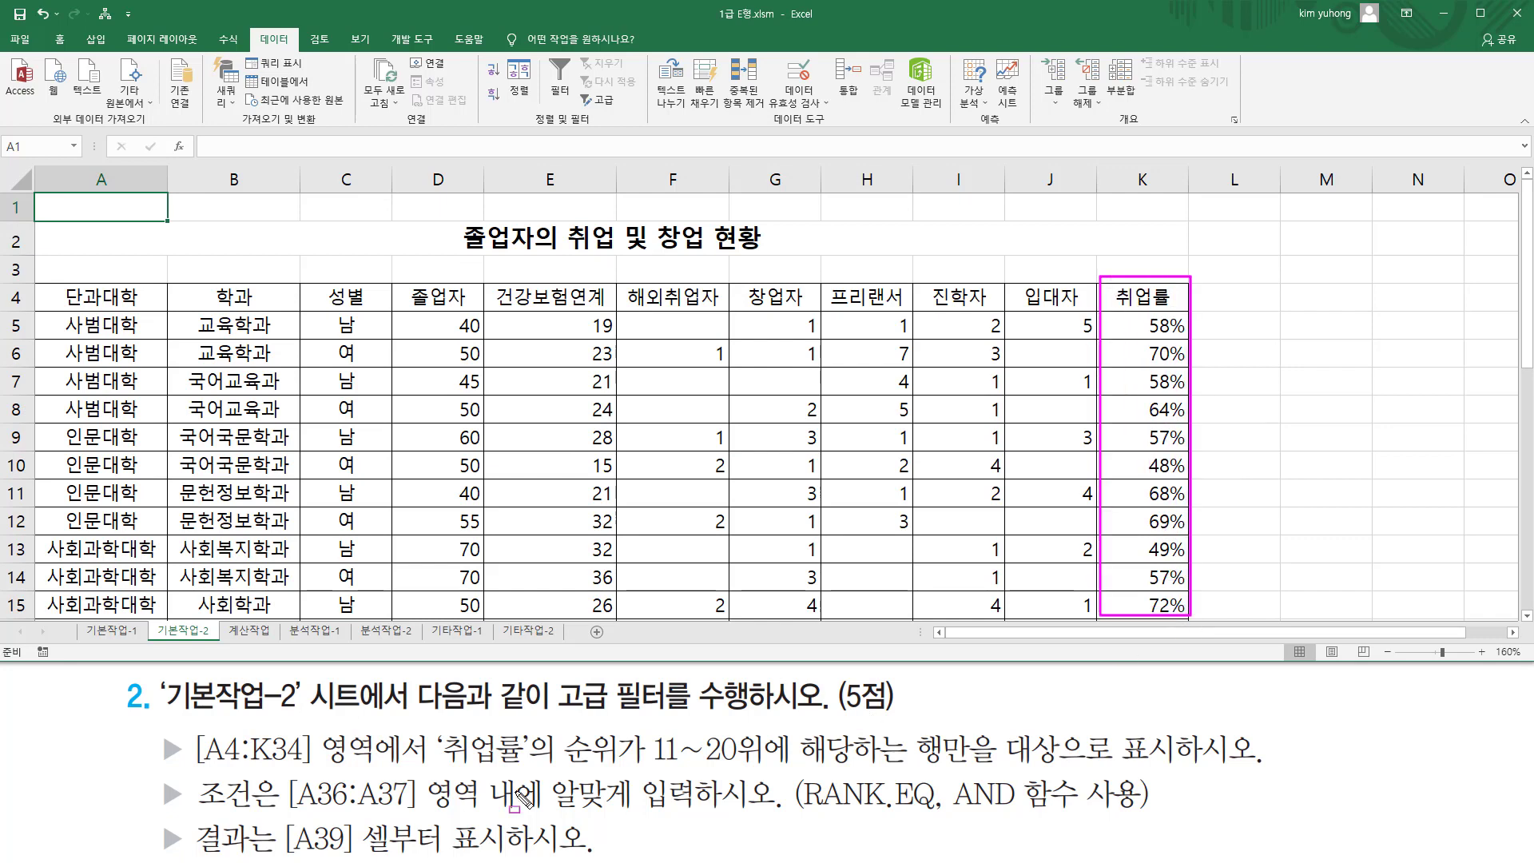
drag(438, 765, 527, 766)
mouse_move(564, 724)
mouse_down()
mouse_move(587, 763)
mouse_move(769, 767)
mouse_up()
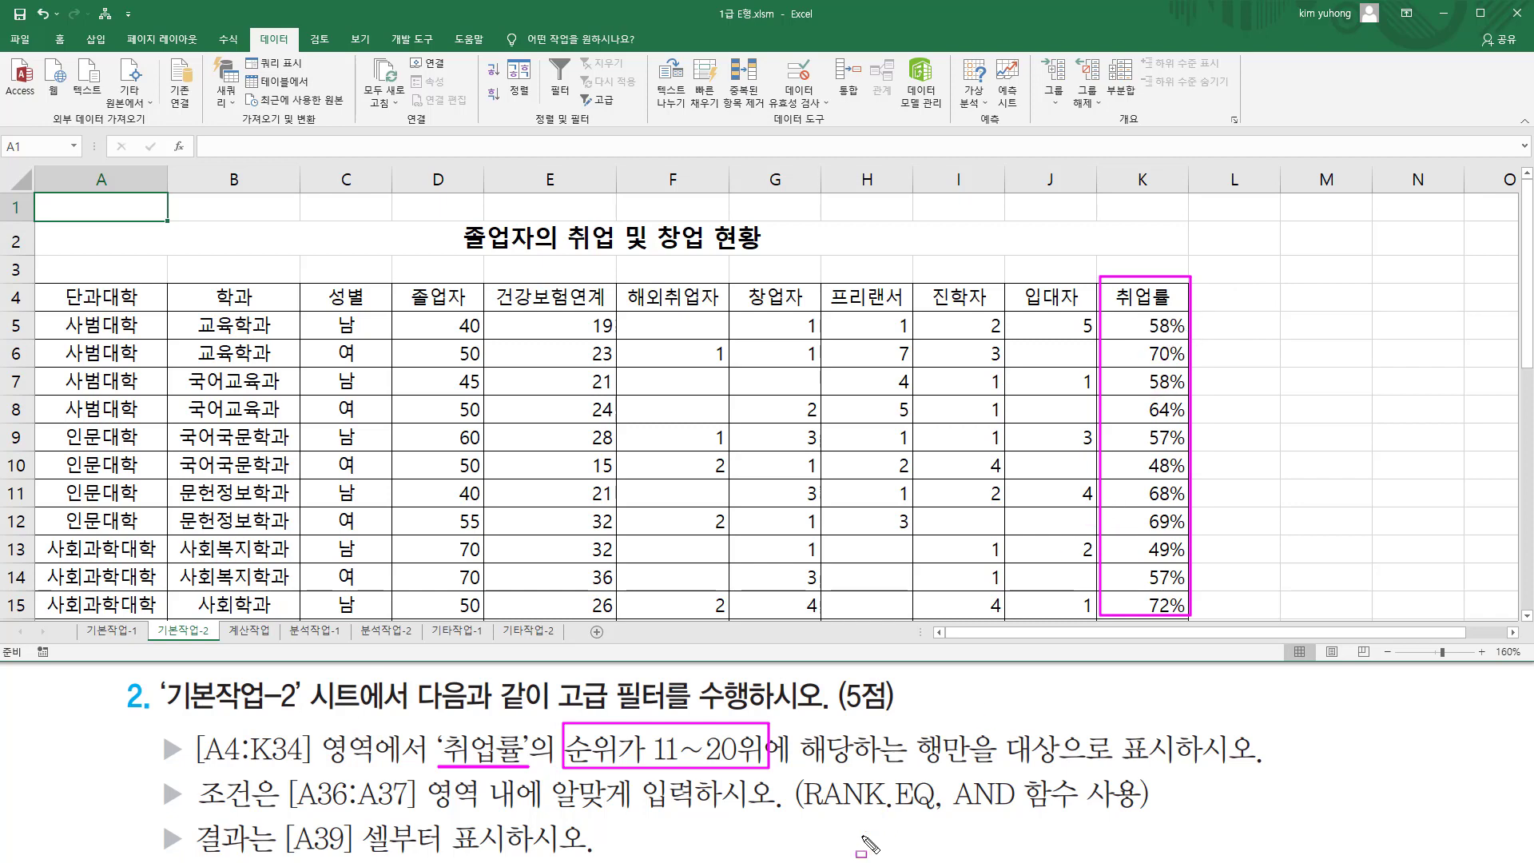
drag(799, 812, 935, 815)
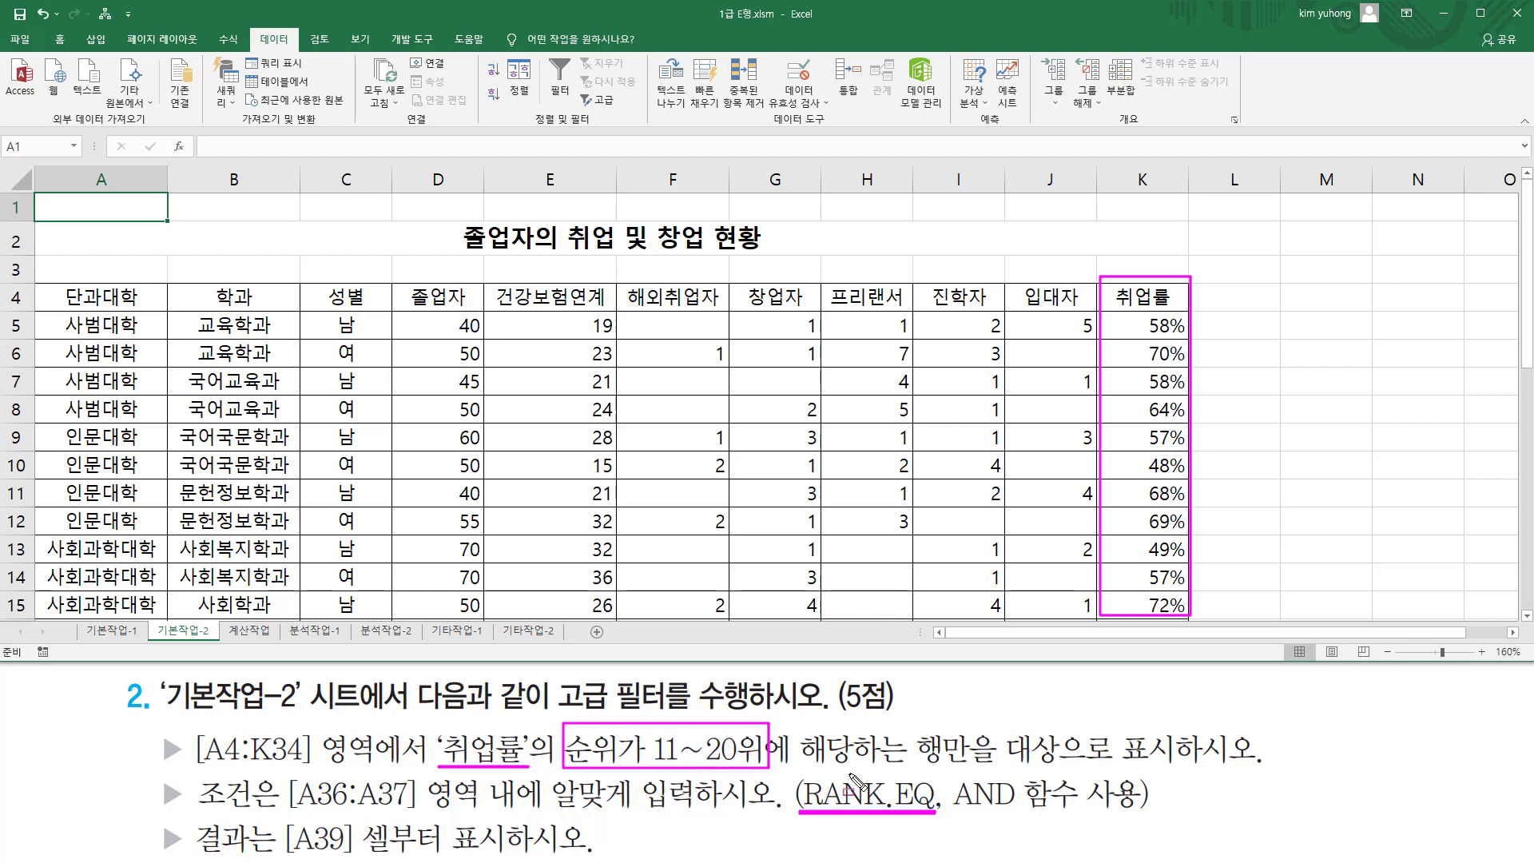
drag(955, 813, 1026, 813)
drag(951, 775, 1027, 813)
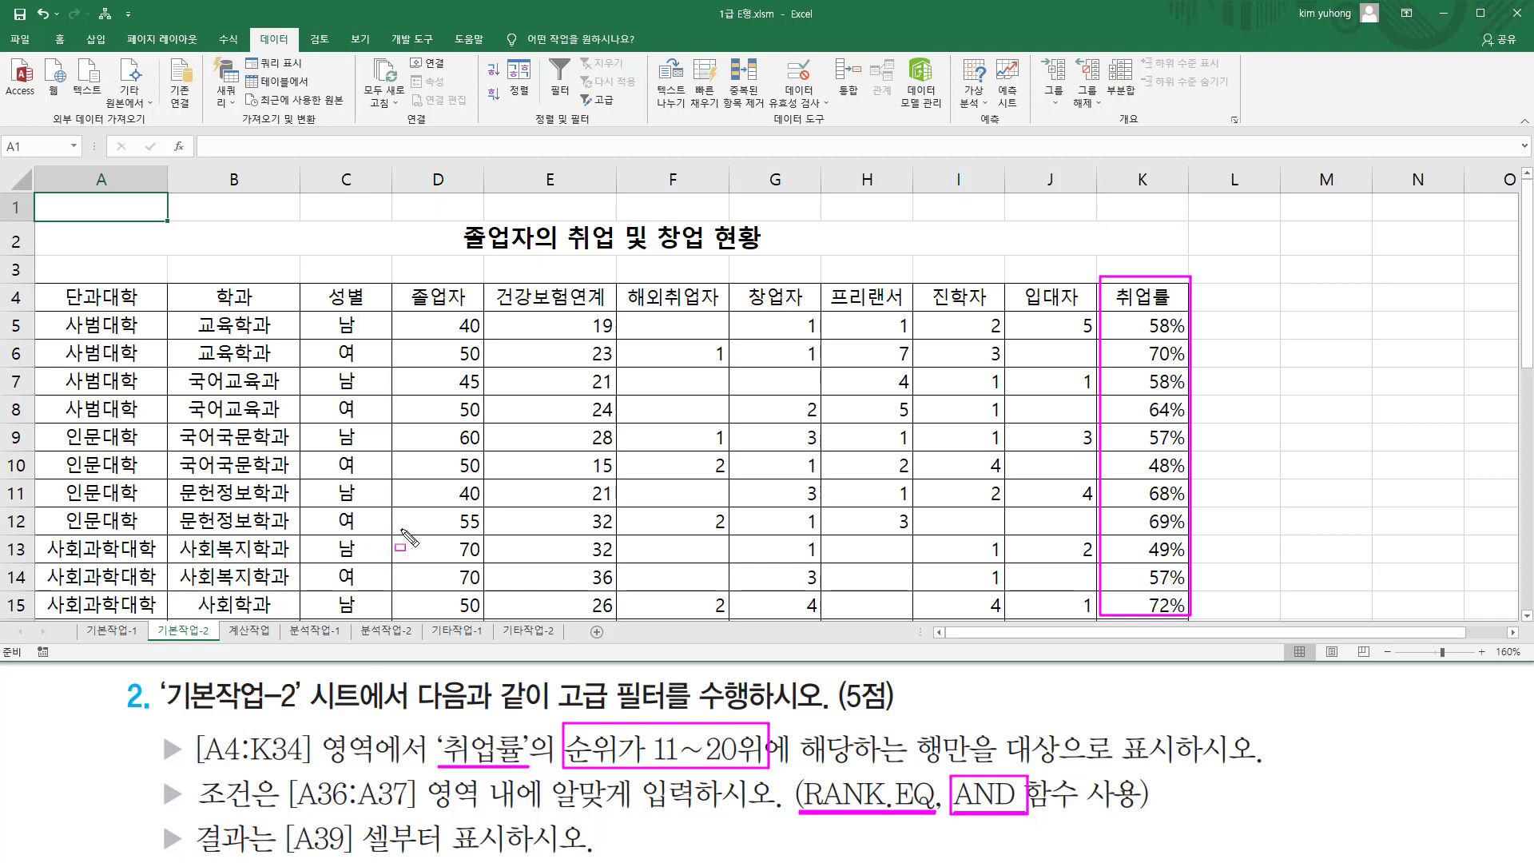
key(Escape)
key(ctrl+2)
drag(803, 810, 1141, 810)
key(Escape)
Enter 조건 in cell A36 as the criteria heading, a label that matches none of the table's column headers
scroll(206, 480, down, 9)
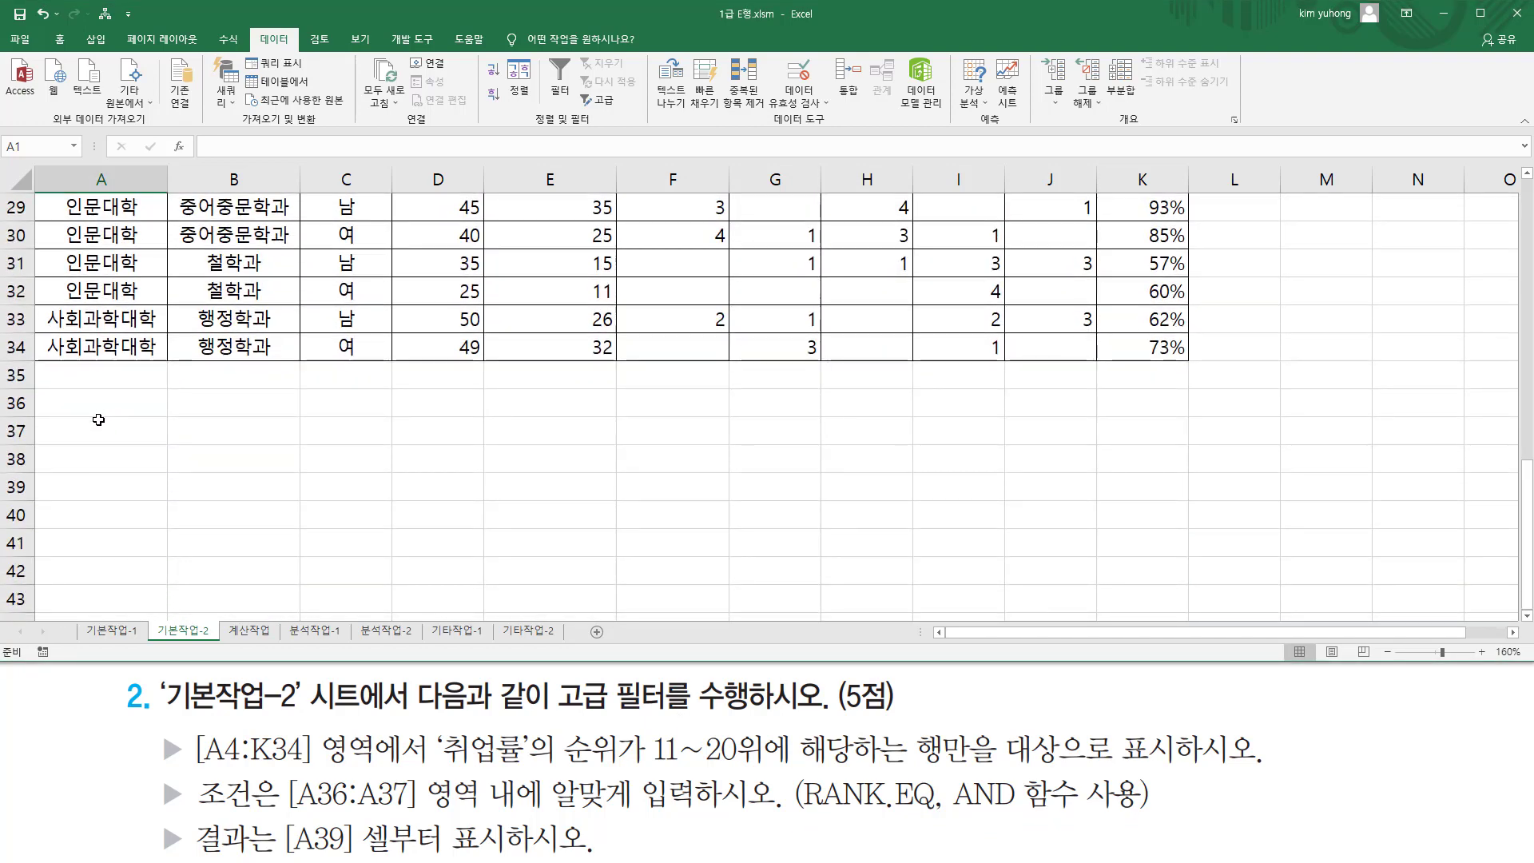
click(102, 407)
scroll(102, 407, up, 9)
drag(40, 277, 1190, 315)
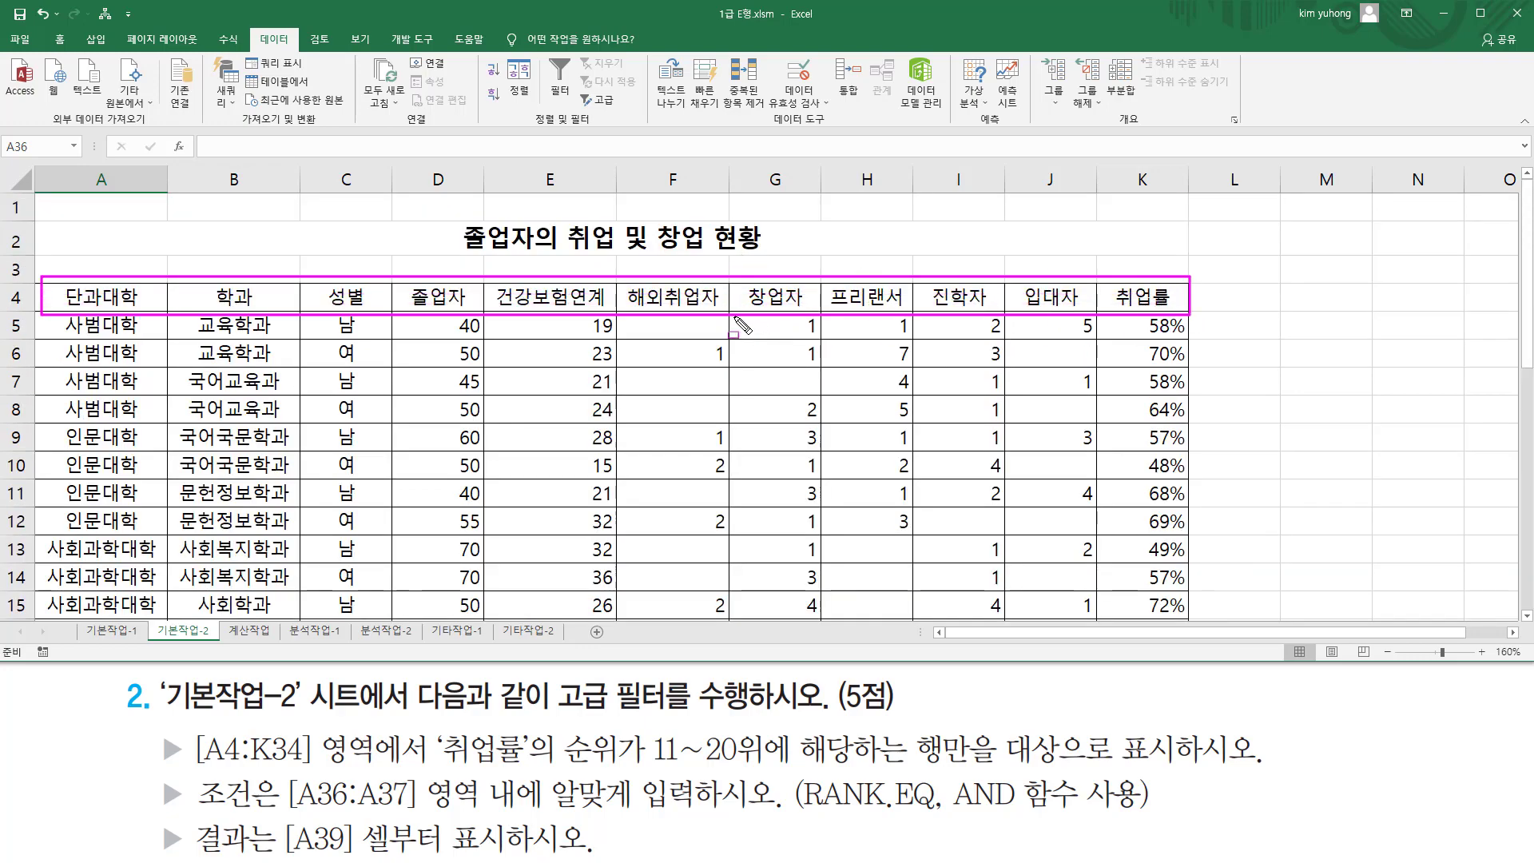
key(Escape)
scroll(275, 407, down, 9)
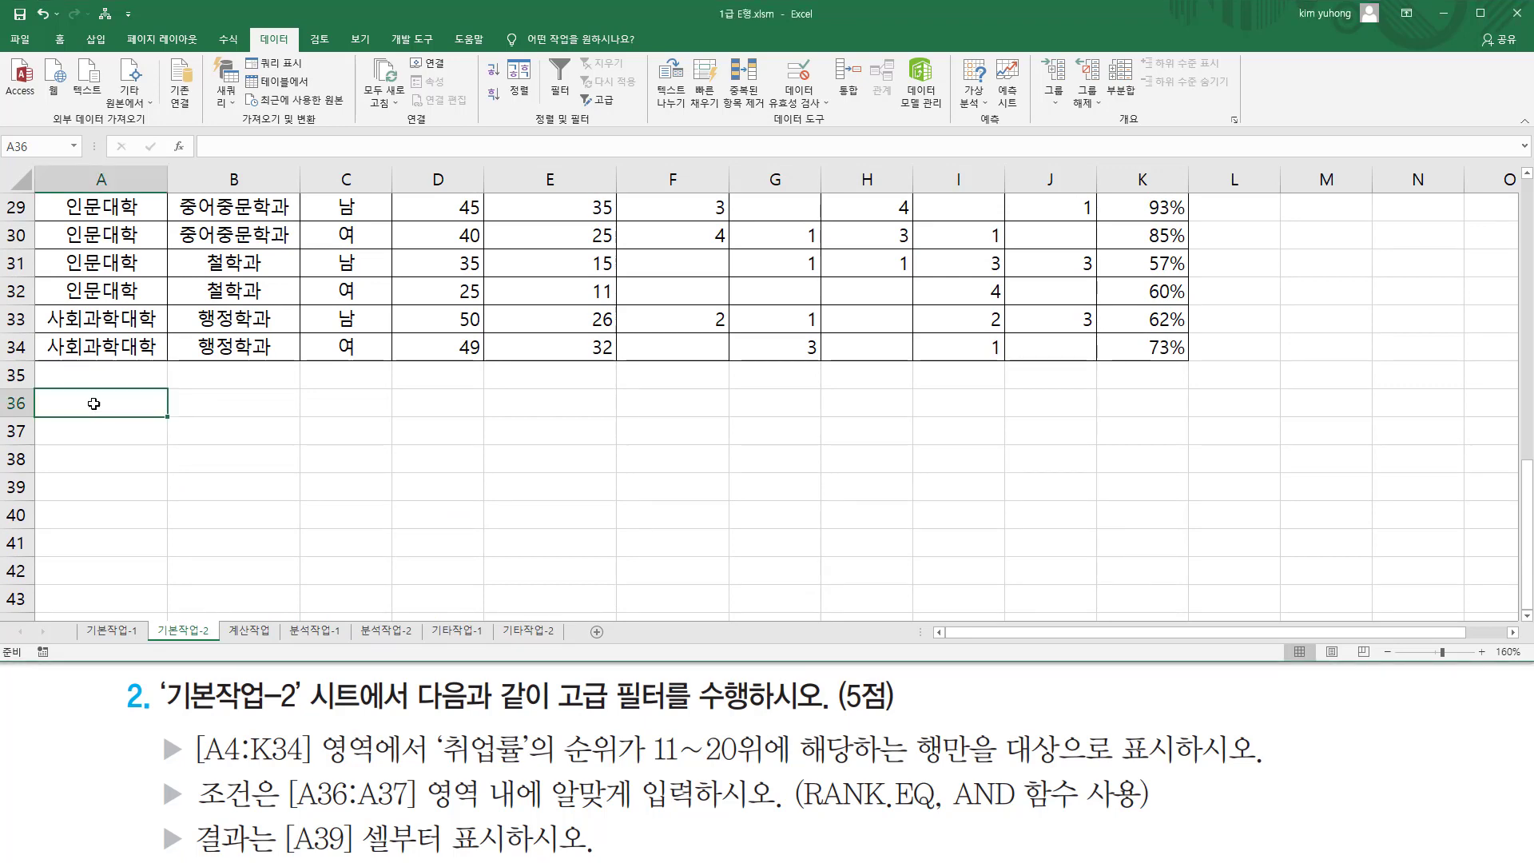
text(tl)
text(식)
text(조건)
key(Return)
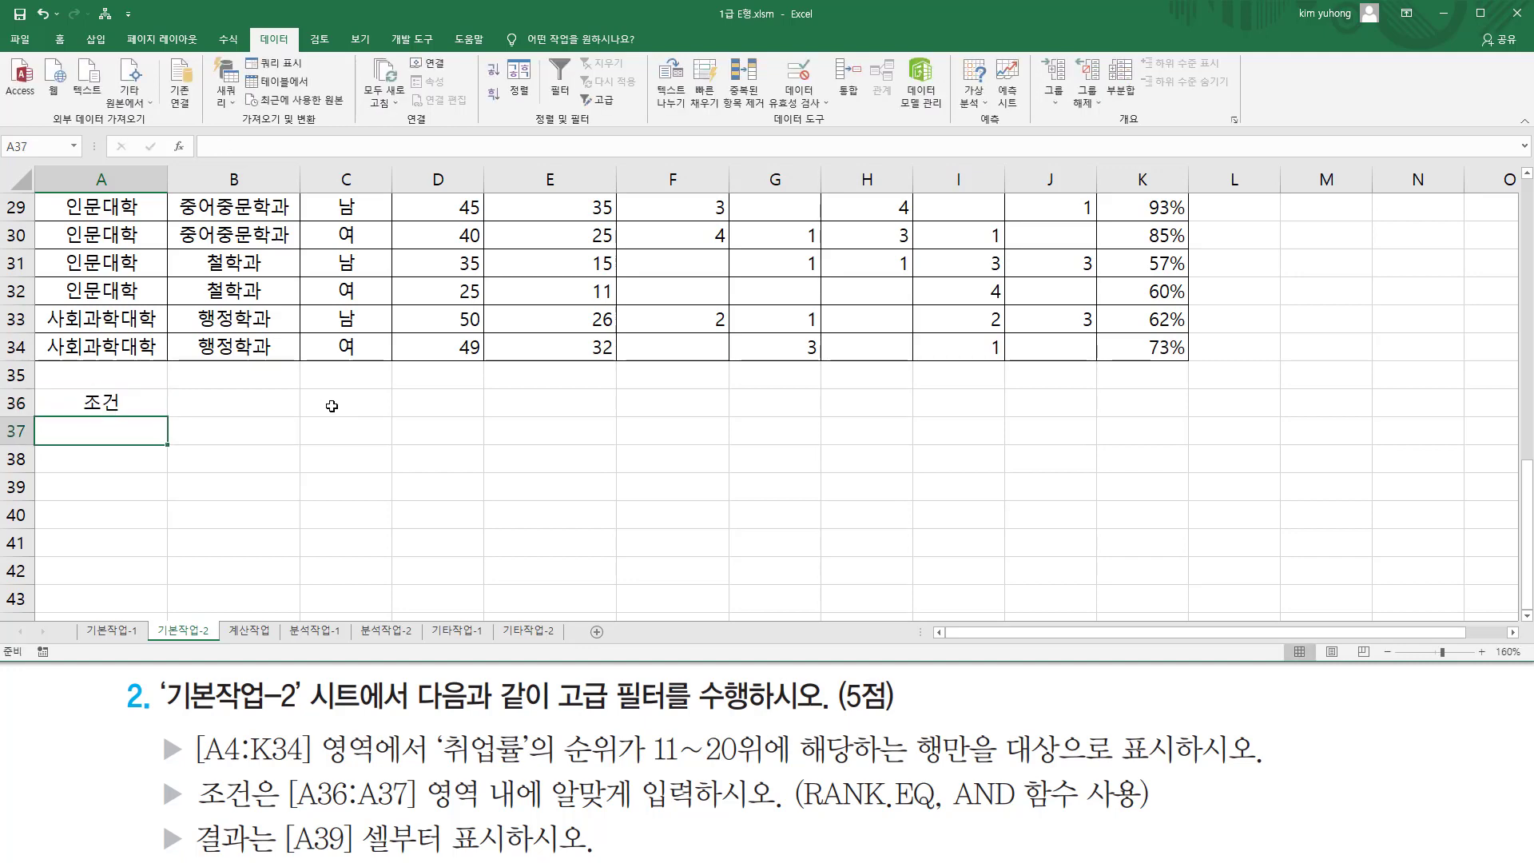
Start a RANK.EQ formula in A37 that ranks the first 취업률 value K5 within the range K5:K34
scroll(140, 410, up, 9)
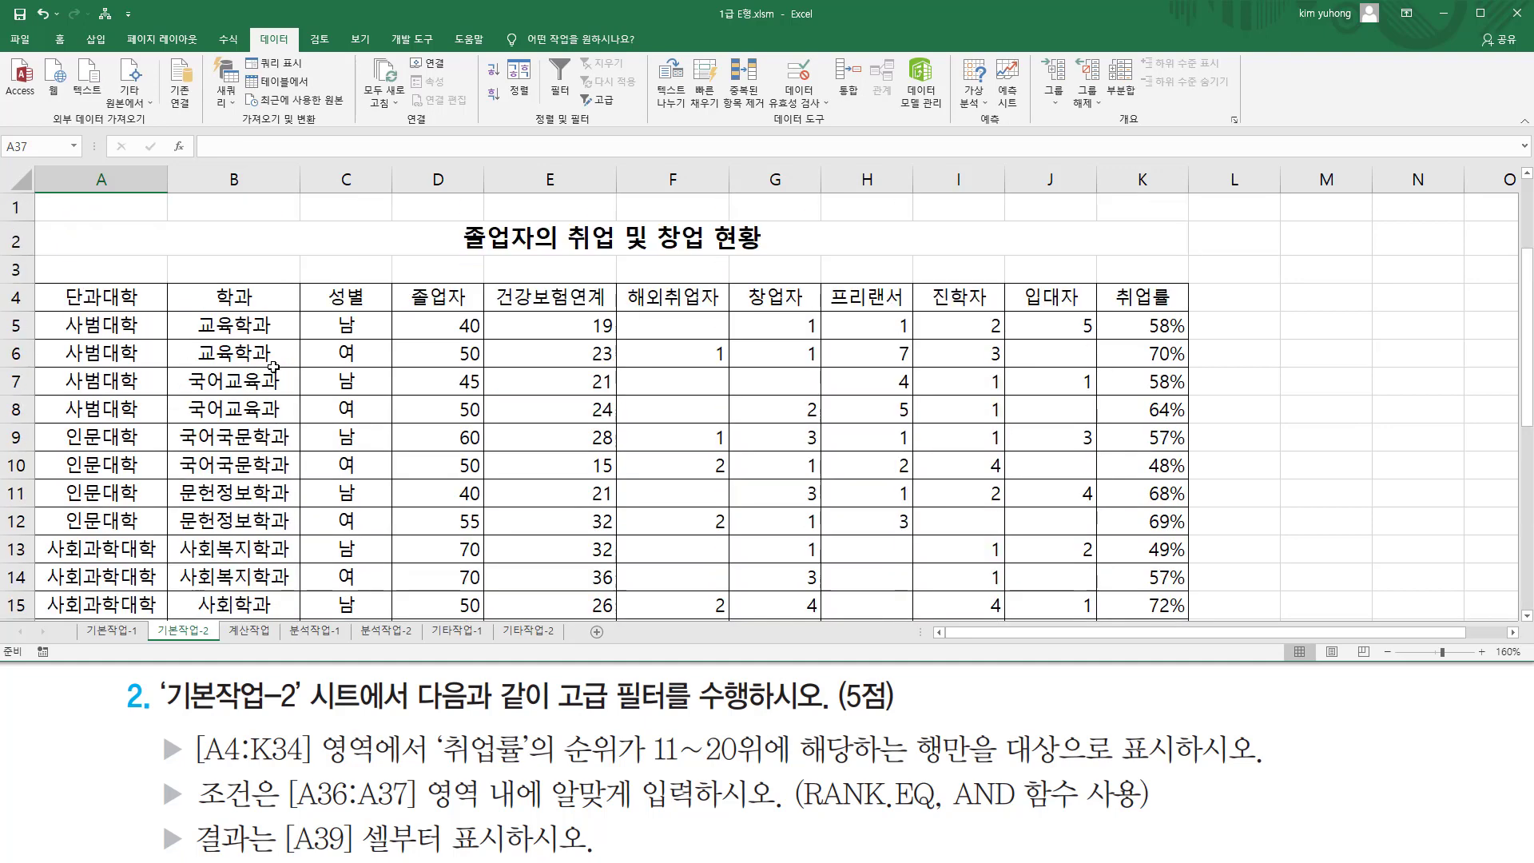
drag(48, 281, 1185, 337)
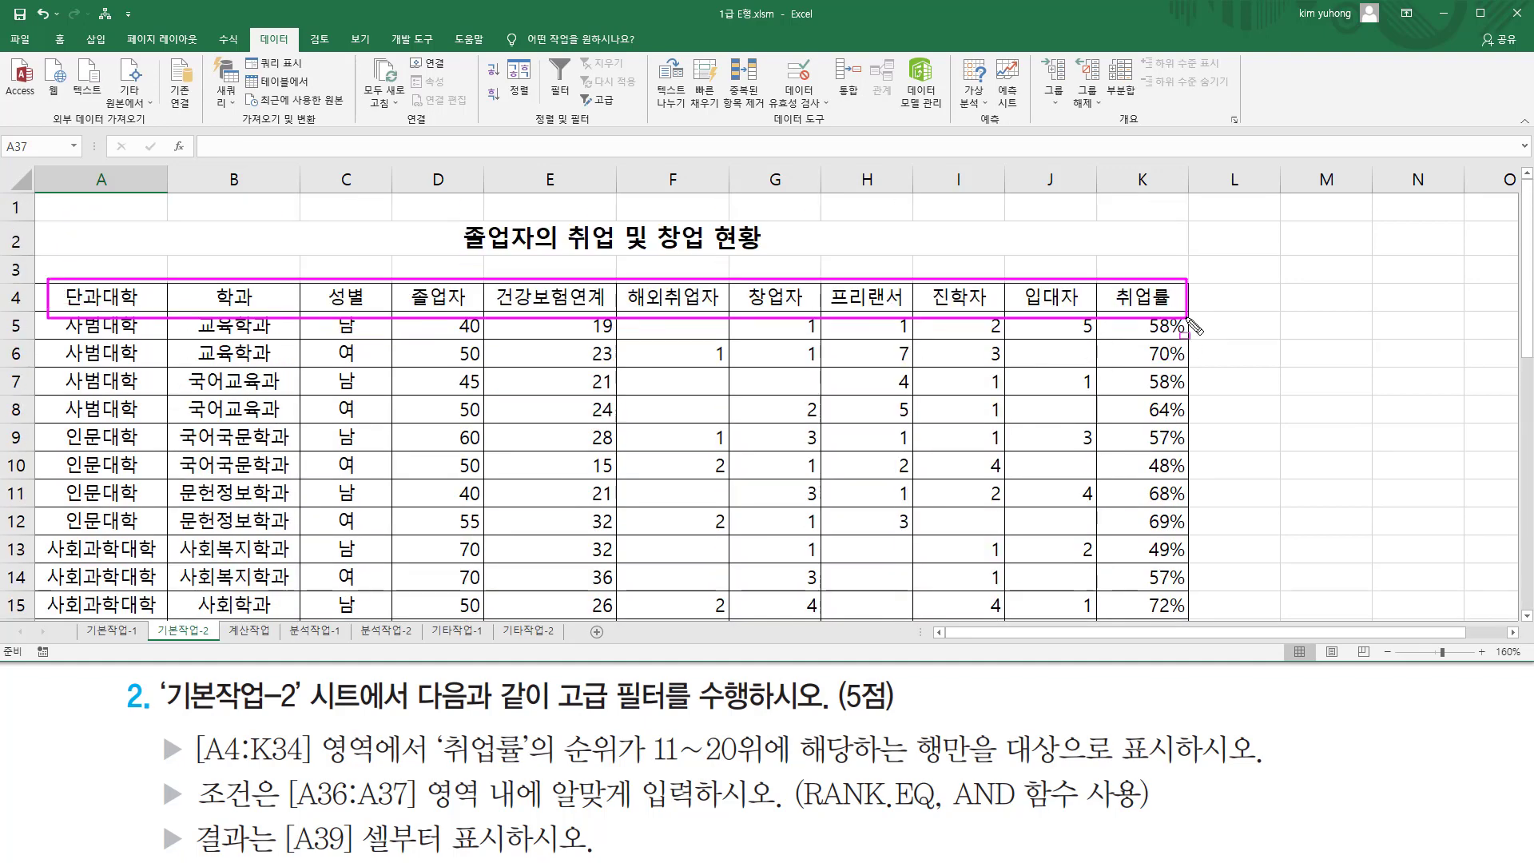
scroll(164, 397, down, 9)
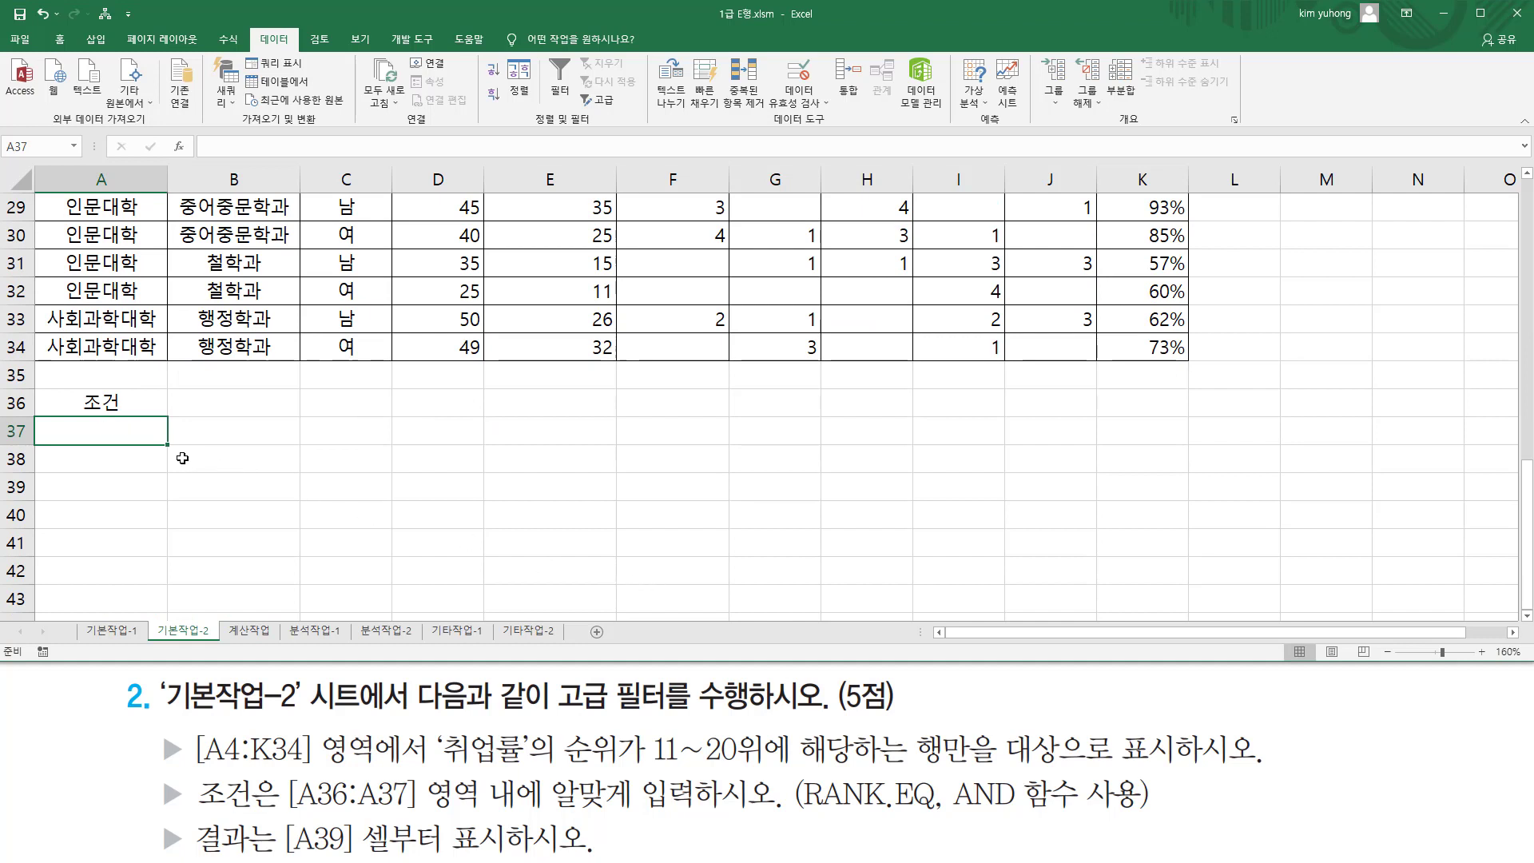
text(=)
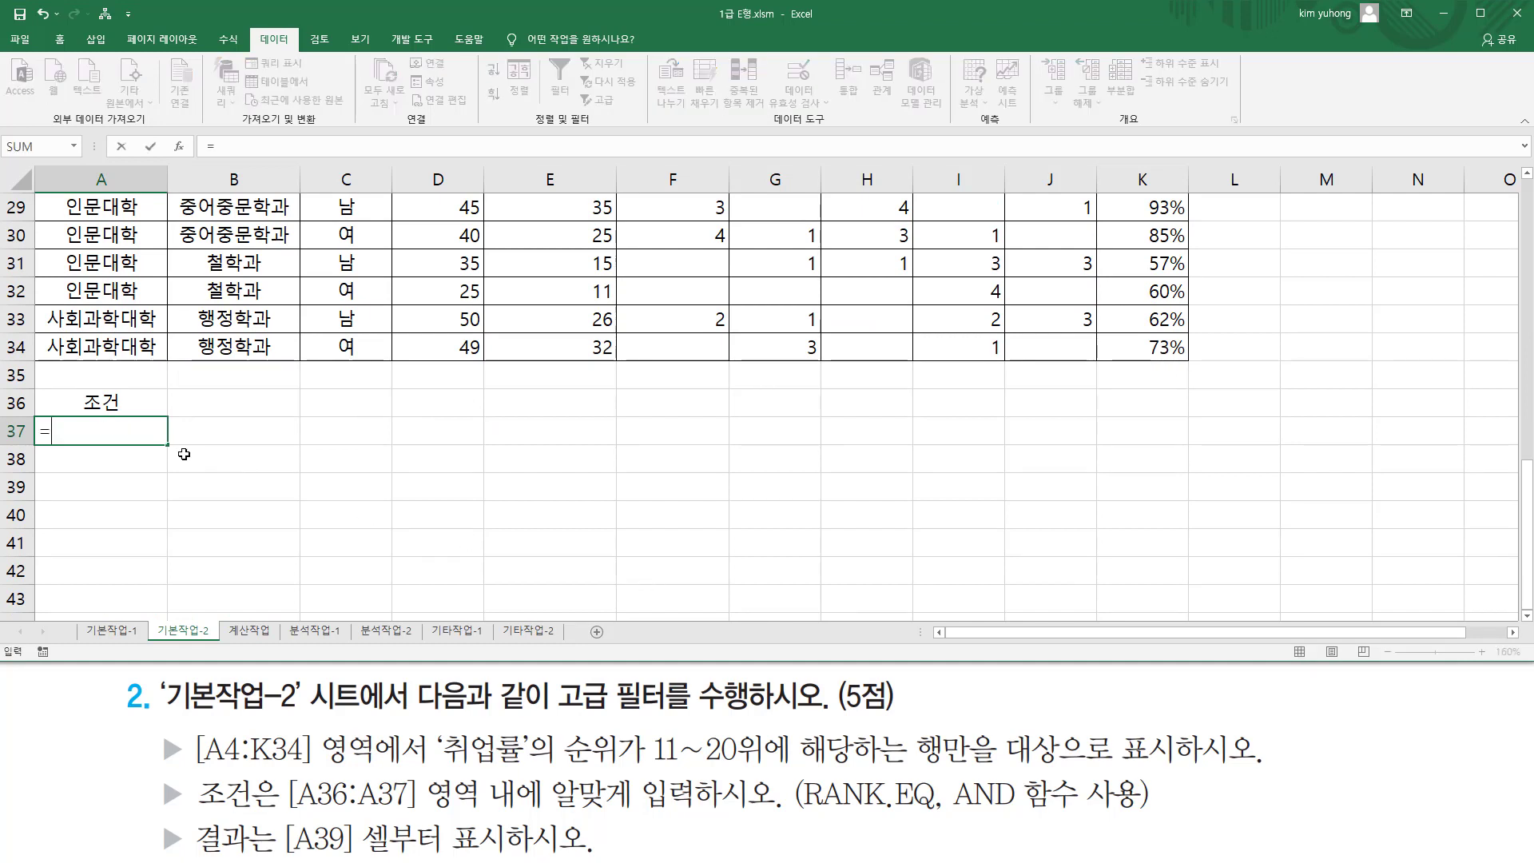
text(rank)
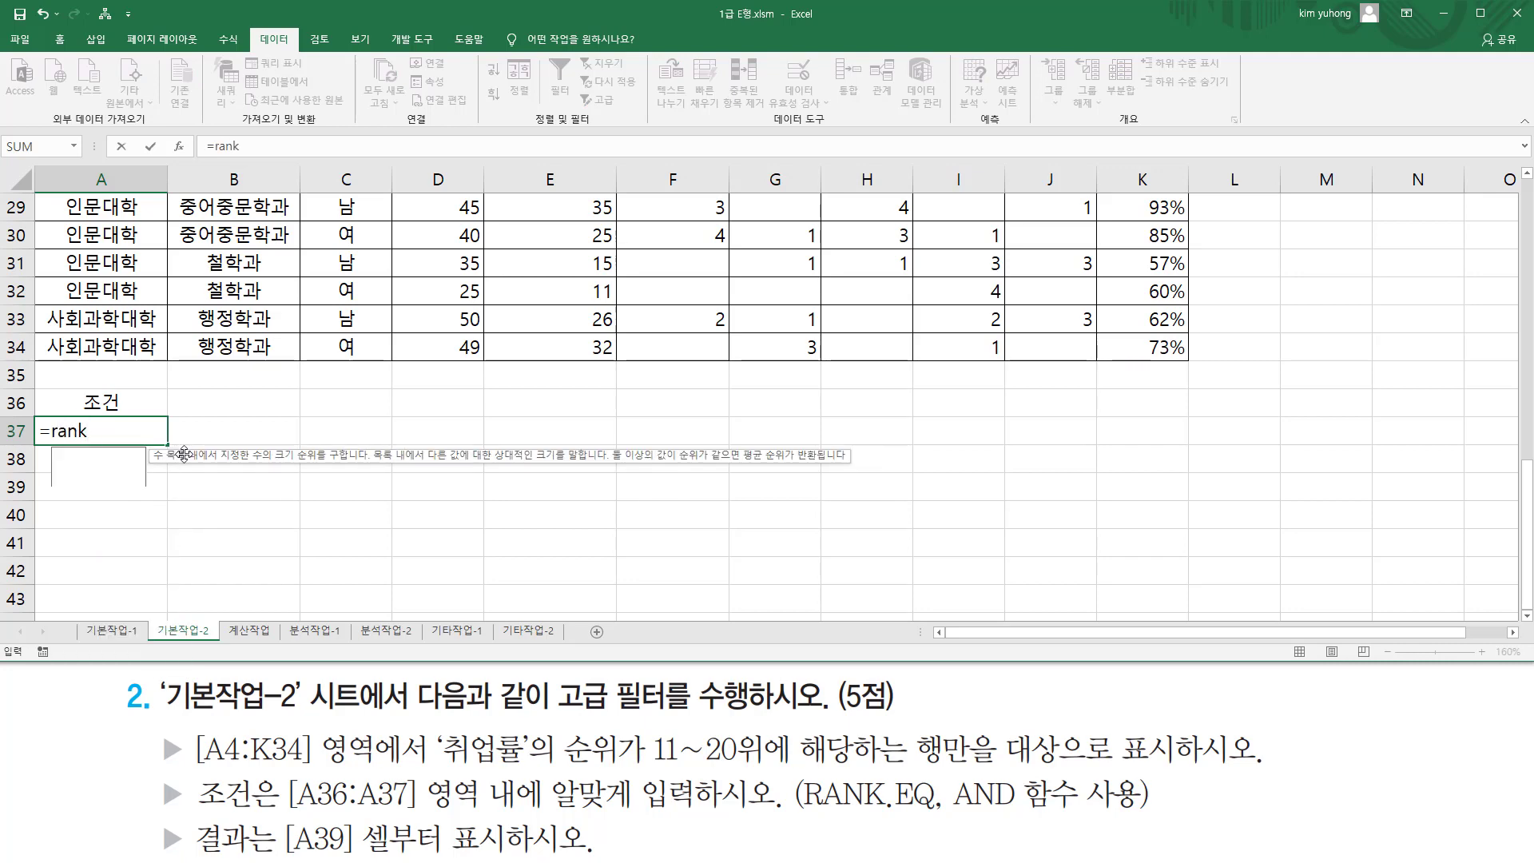
text(.e)
key(Tab)
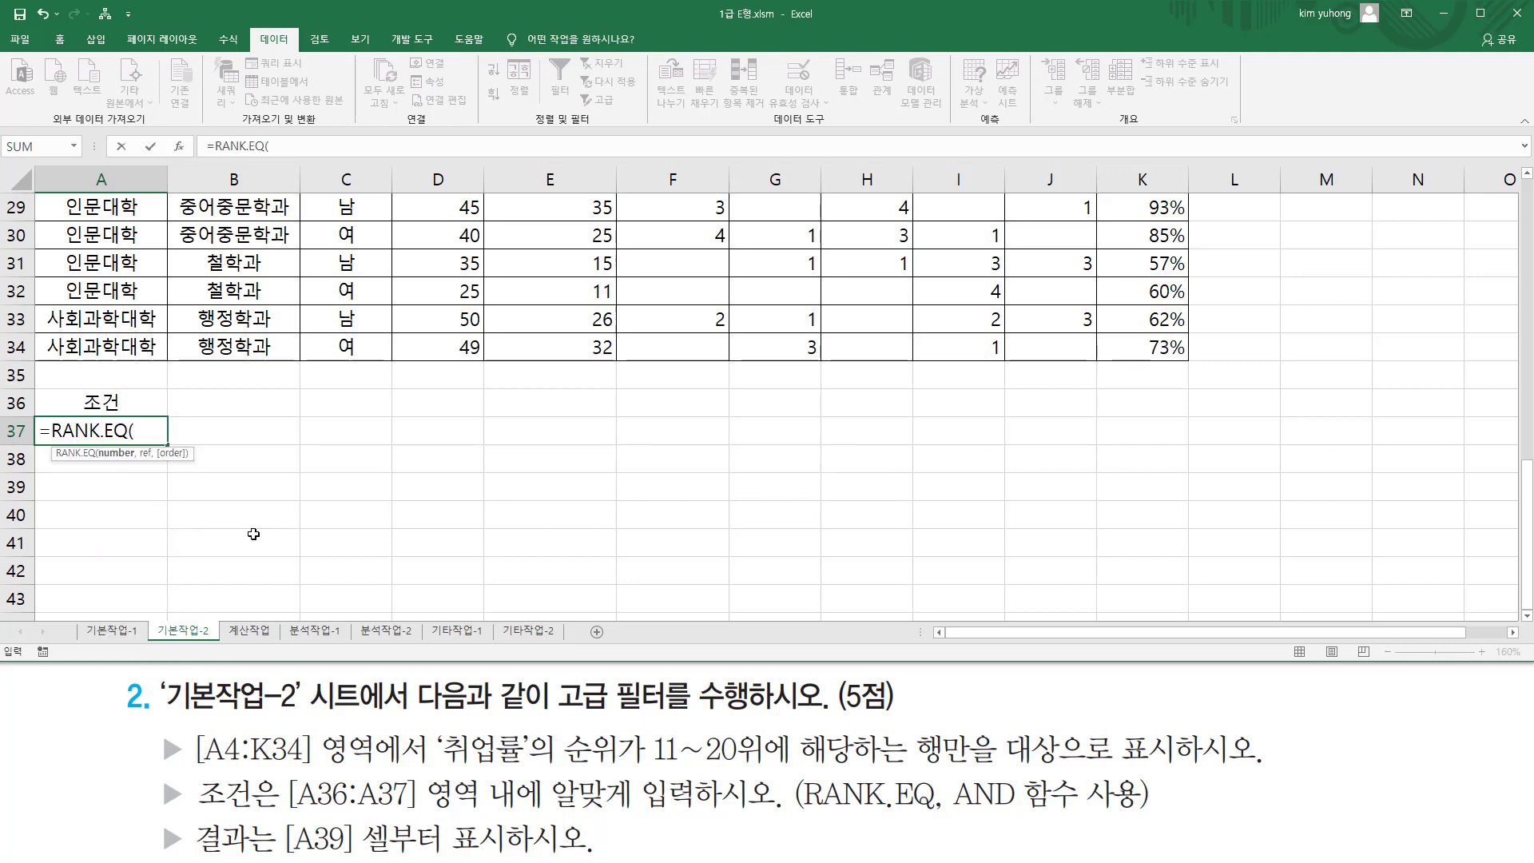
scroll(1082, 396, up, 9)
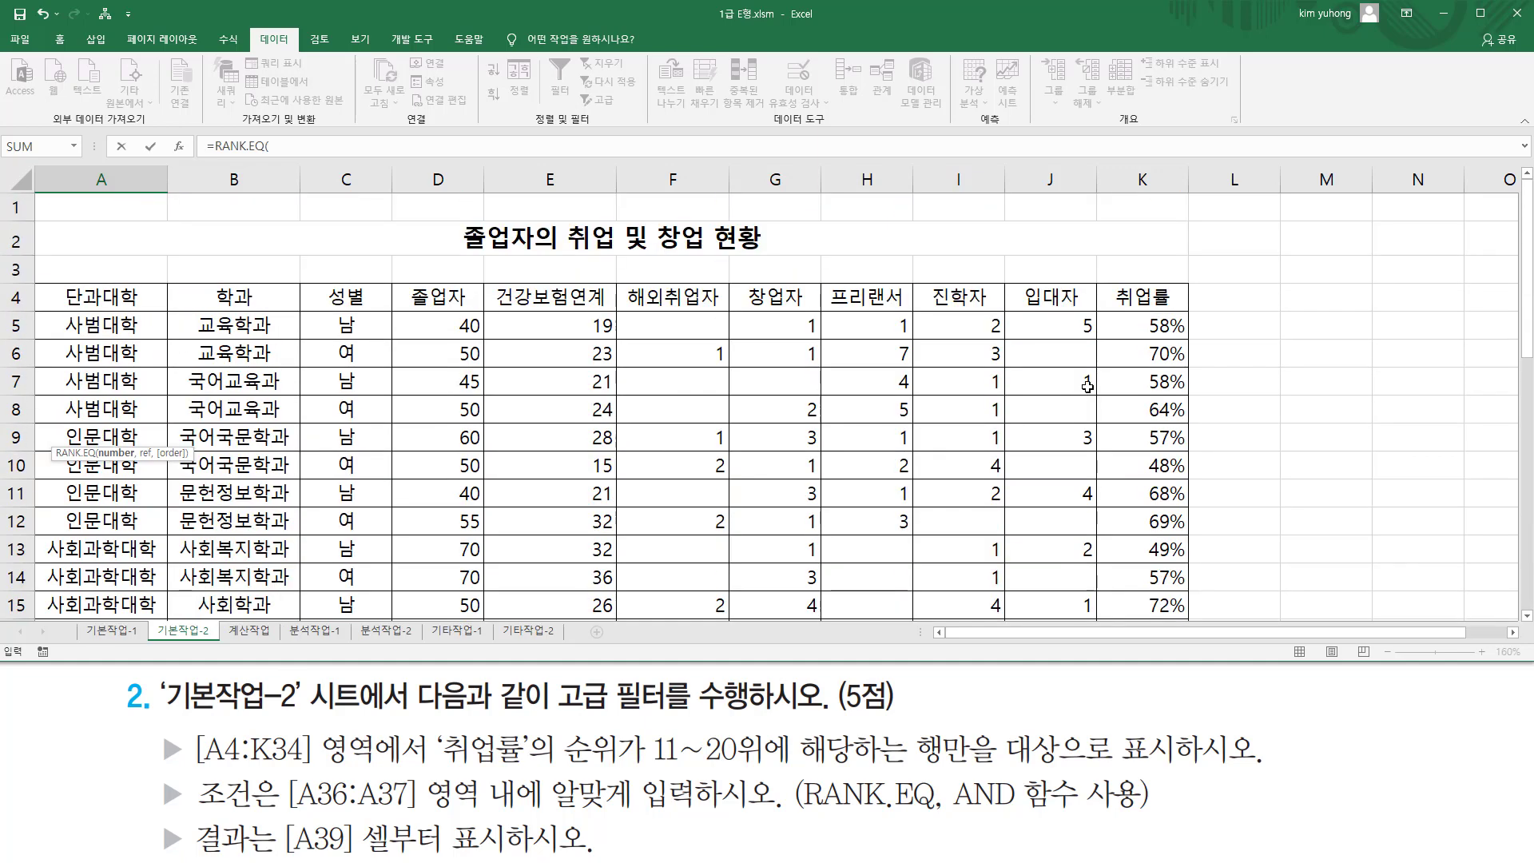
click(1141, 326)
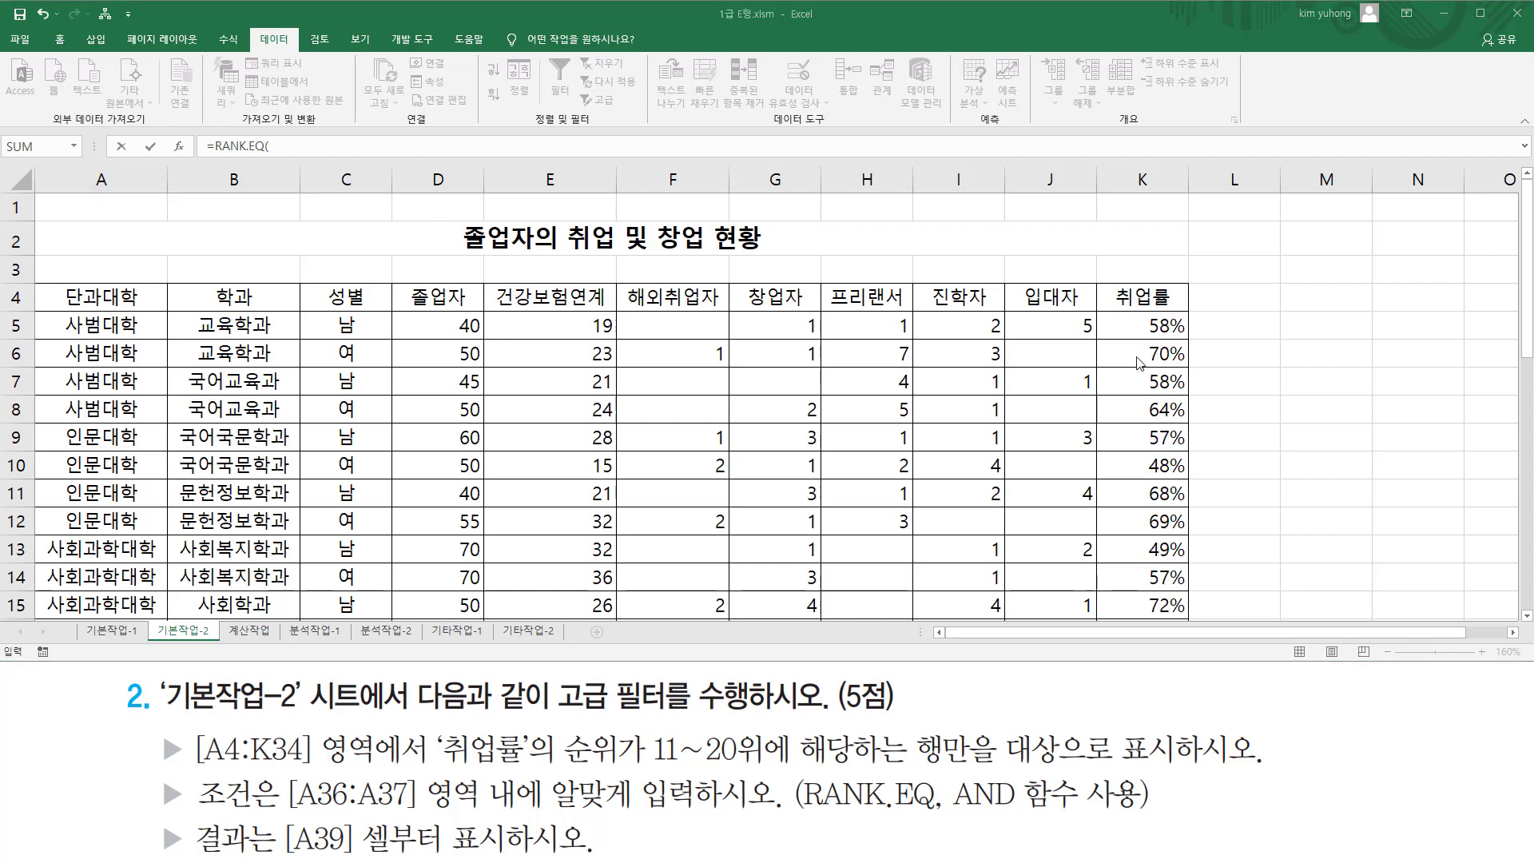
click(1167, 328)
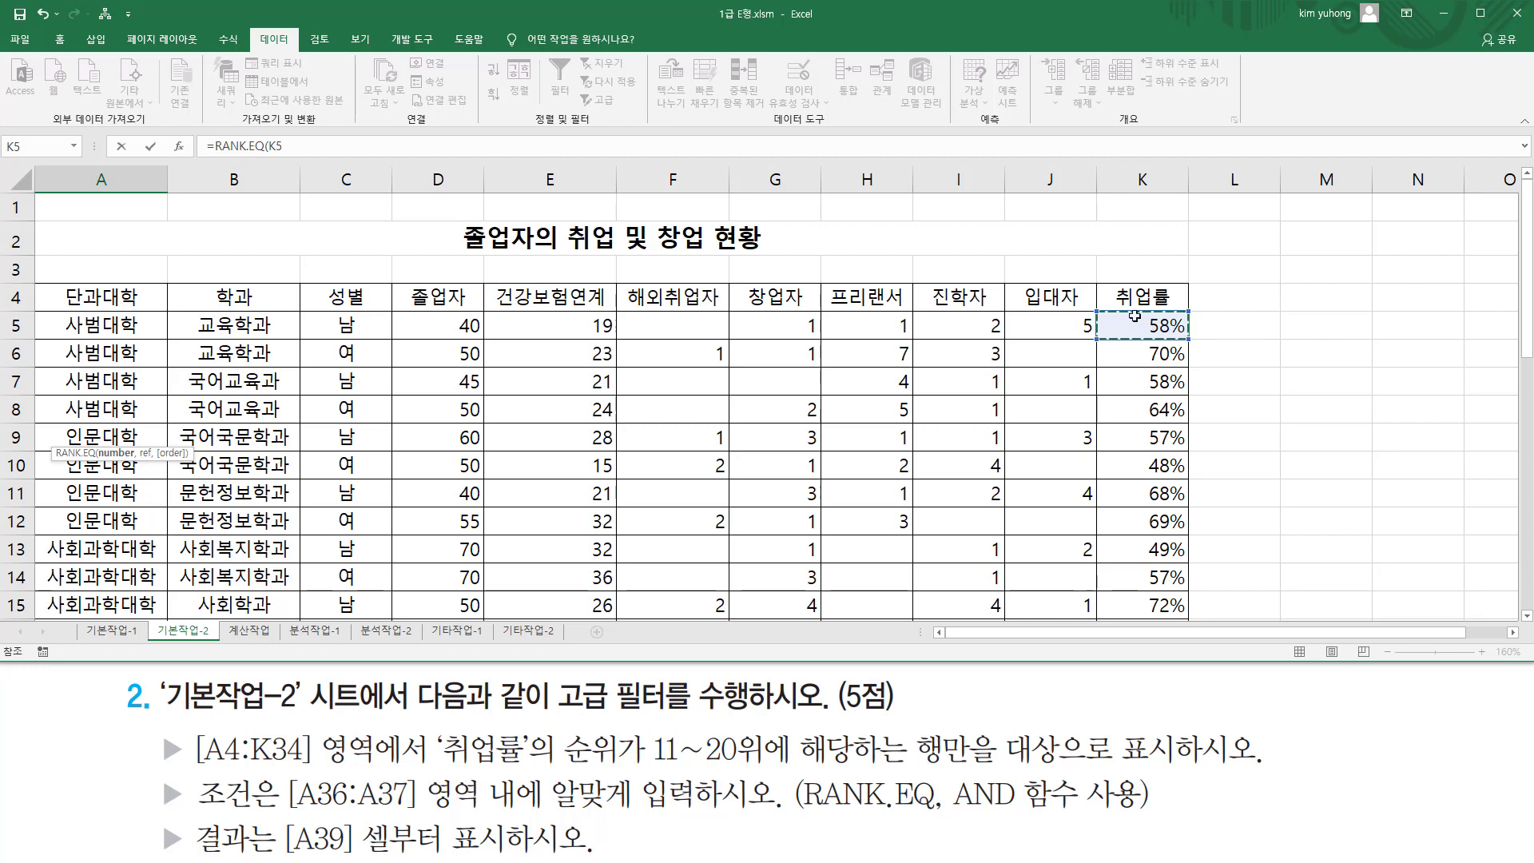
text(,)
drag(1149, 324, 1149, 634)
scroll(1256, 446, up, 7)
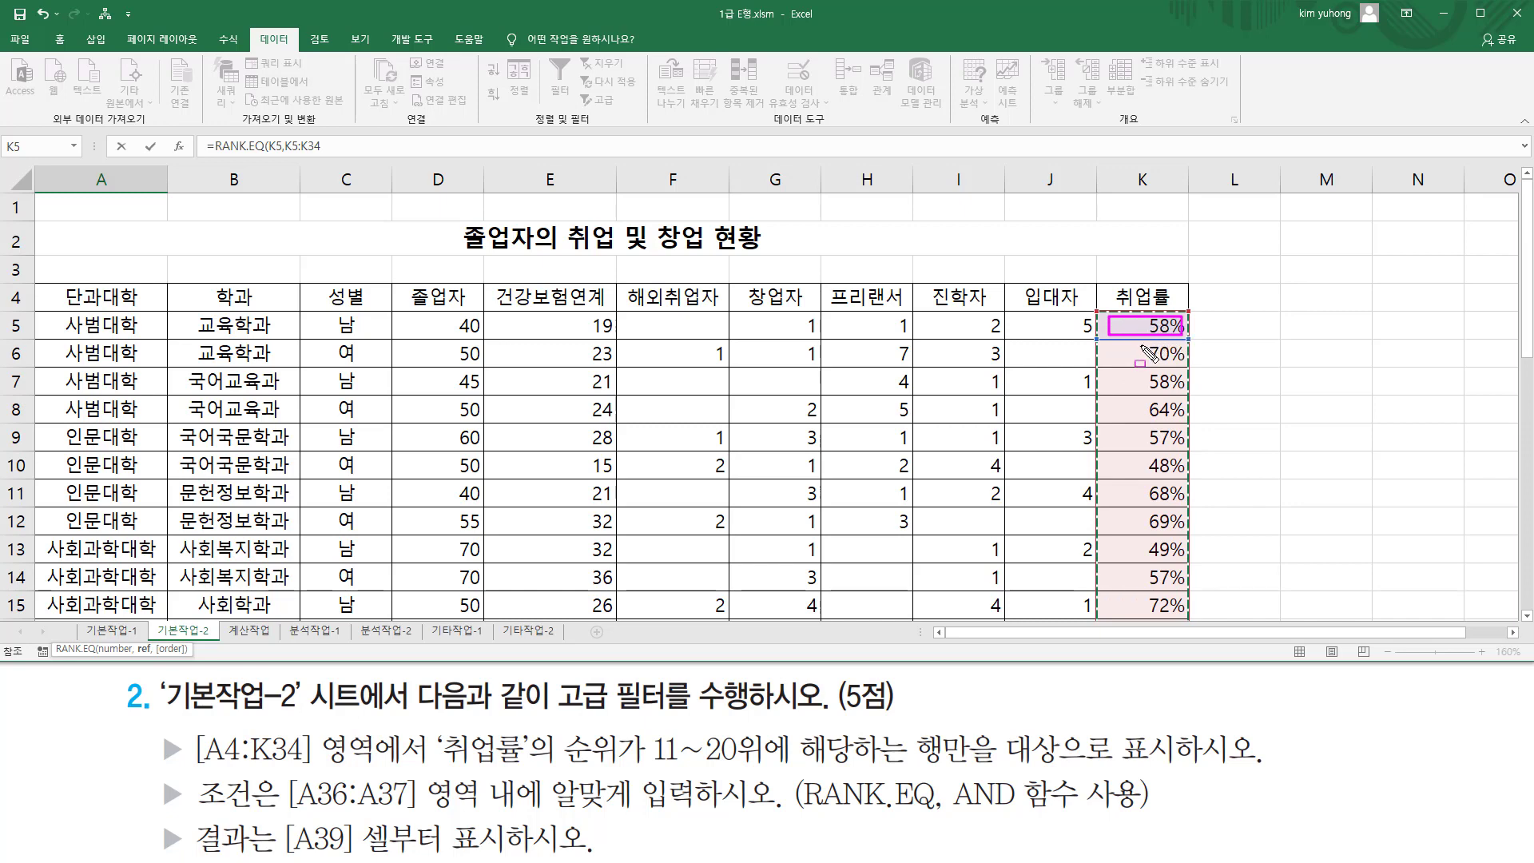
mouse_move(1144, 351)
mouse_down()
mouse_move(1123, 364)
mouse_move(1175, 363)
mouse_up()
mouse_move(1127, 373)
mouse_down()
mouse_move(1122, 390)
mouse_move(1185, 397)
mouse_up()
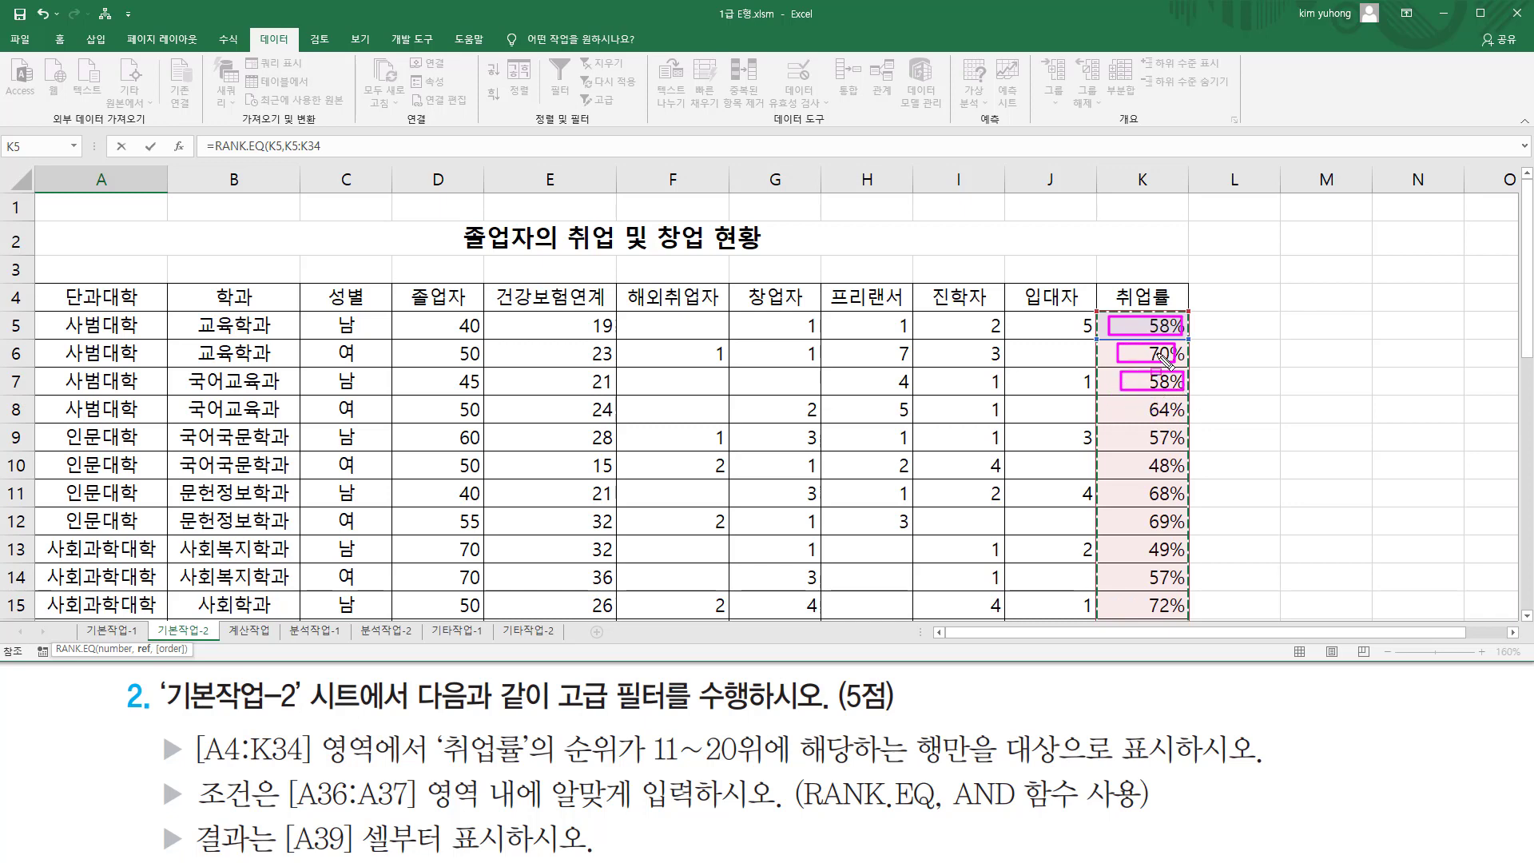
key(e)
mouse_move(1100, 313)
mouse_down()
mouse_move(1160, 597)
mouse_move(1187, 621)
mouse_up()
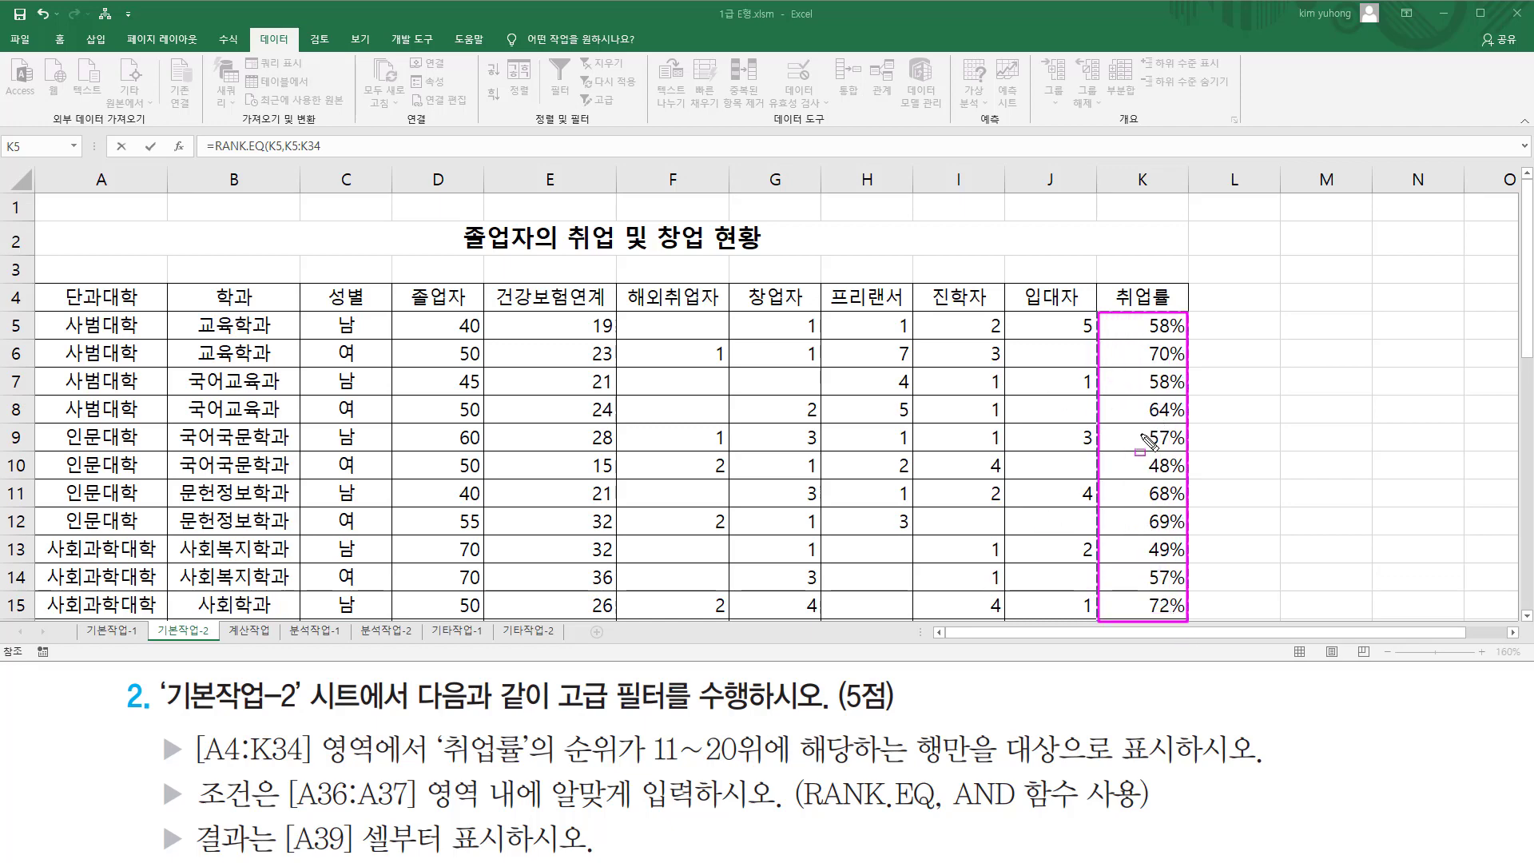
key(Escape)
Make the ranking range absolute and complete the A37 formula as =RANK.EQ(K5,$K$5:$K$34)
scroll(194, 434, down, 11)
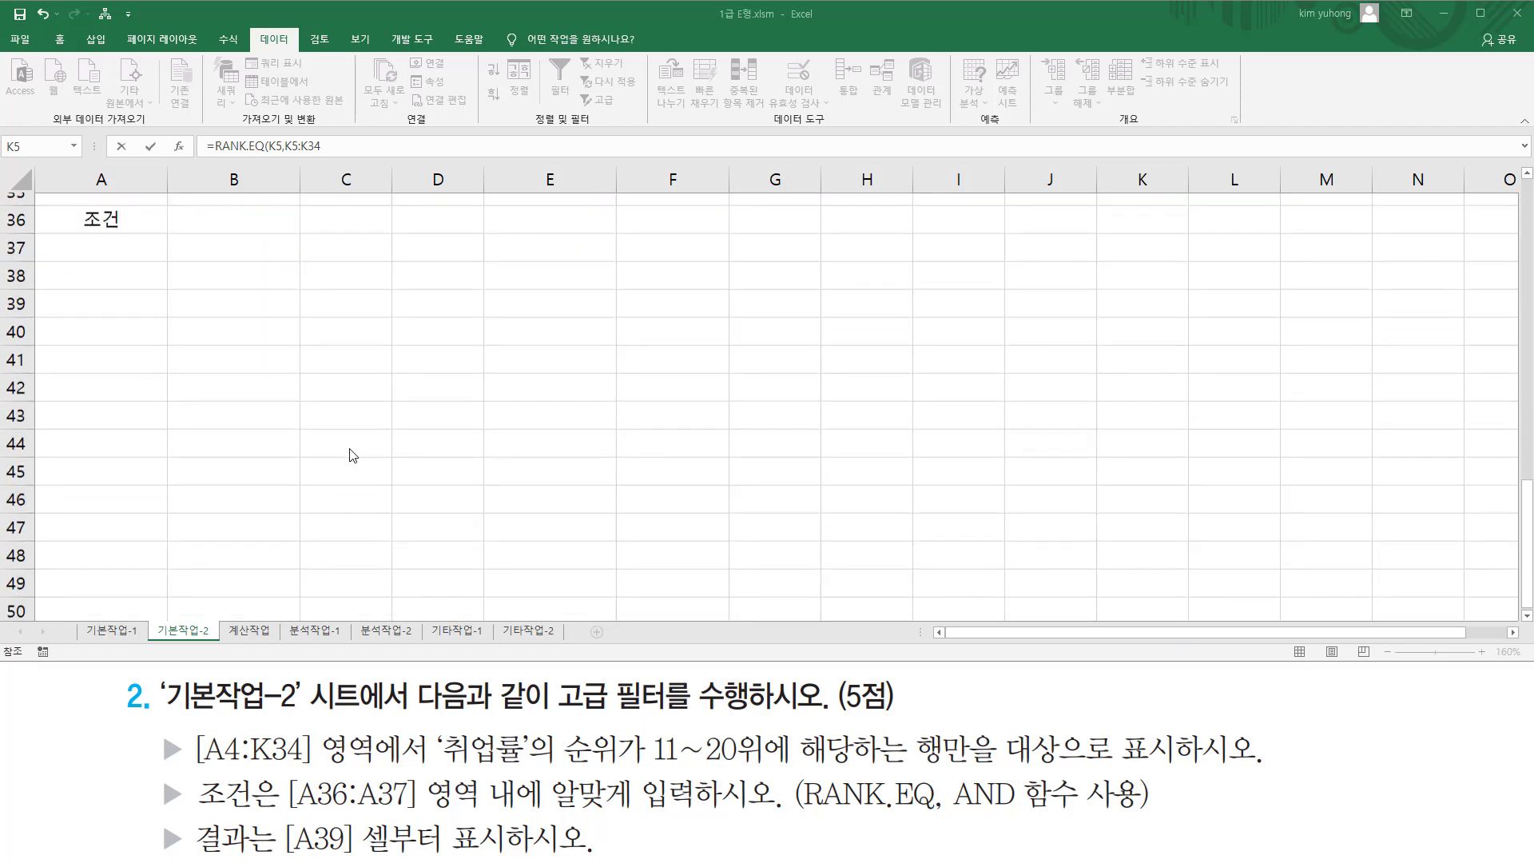
scroll(194, 434, up, 2)
drag(170, 432, 206, 438)
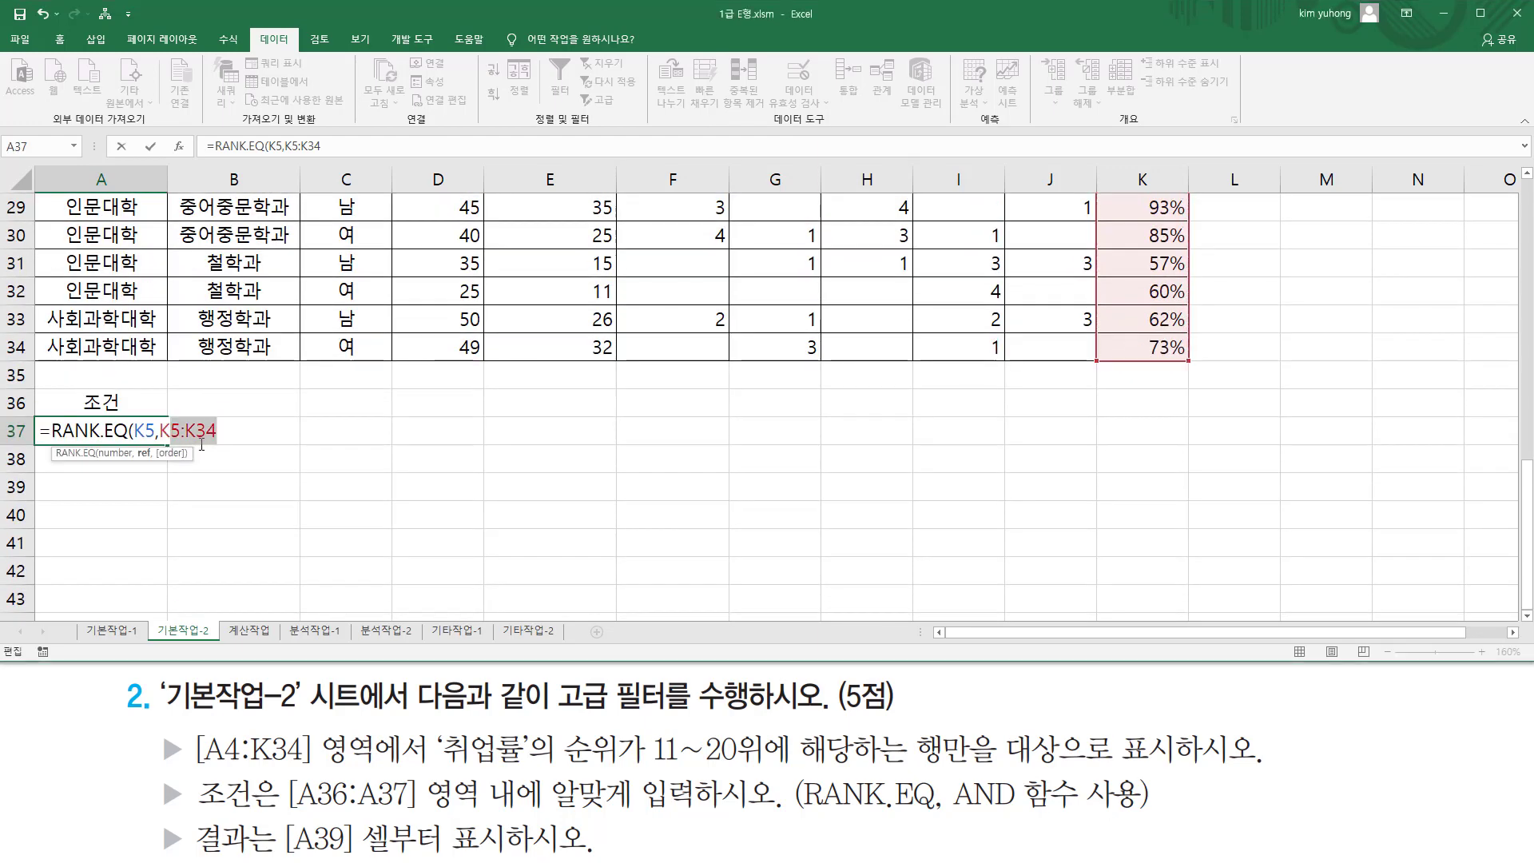
key(F4)
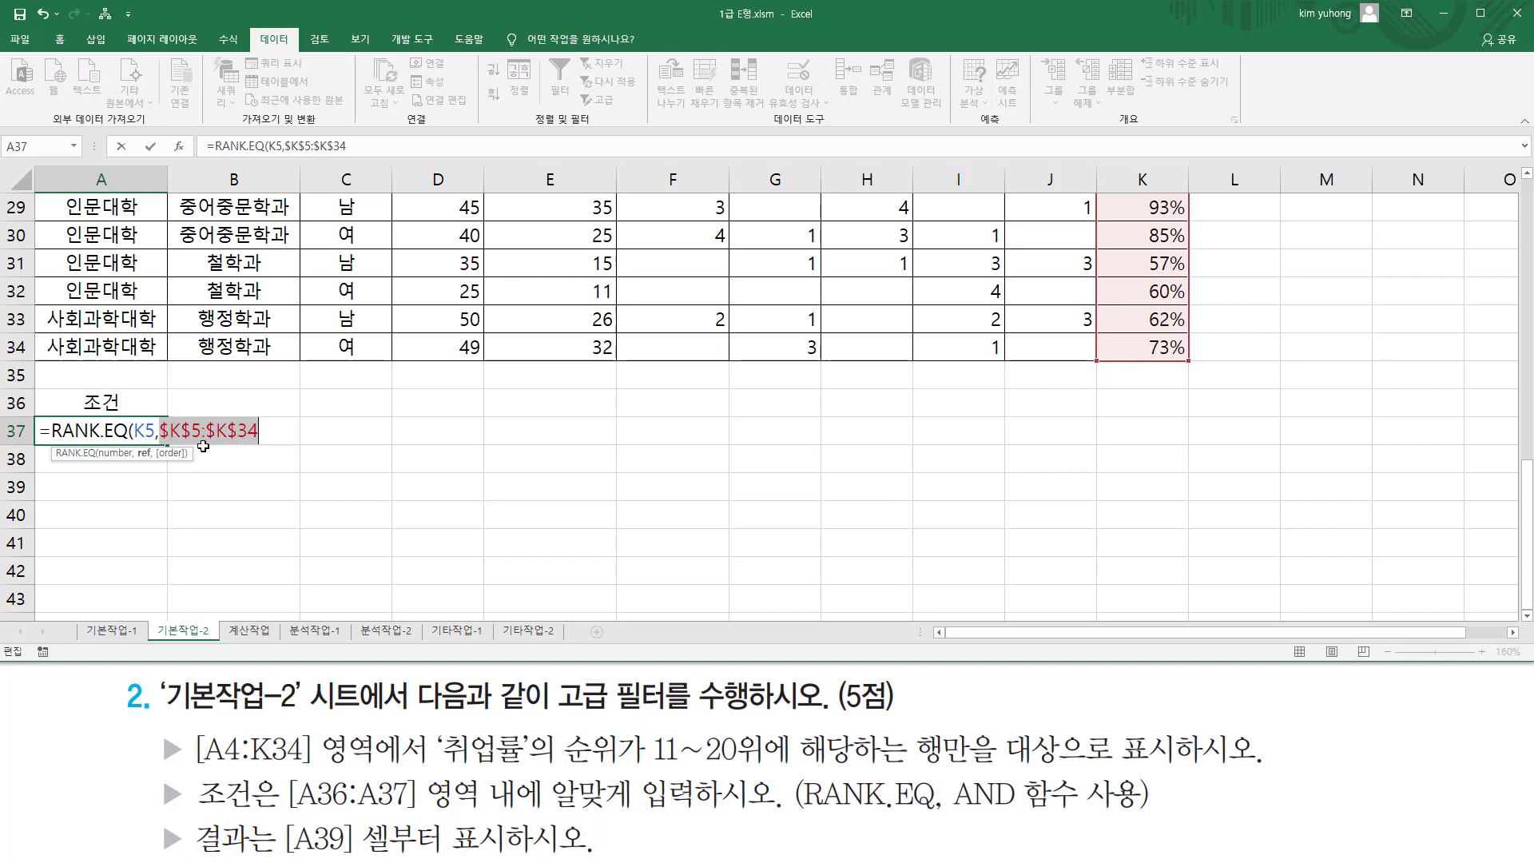
click(259, 430)
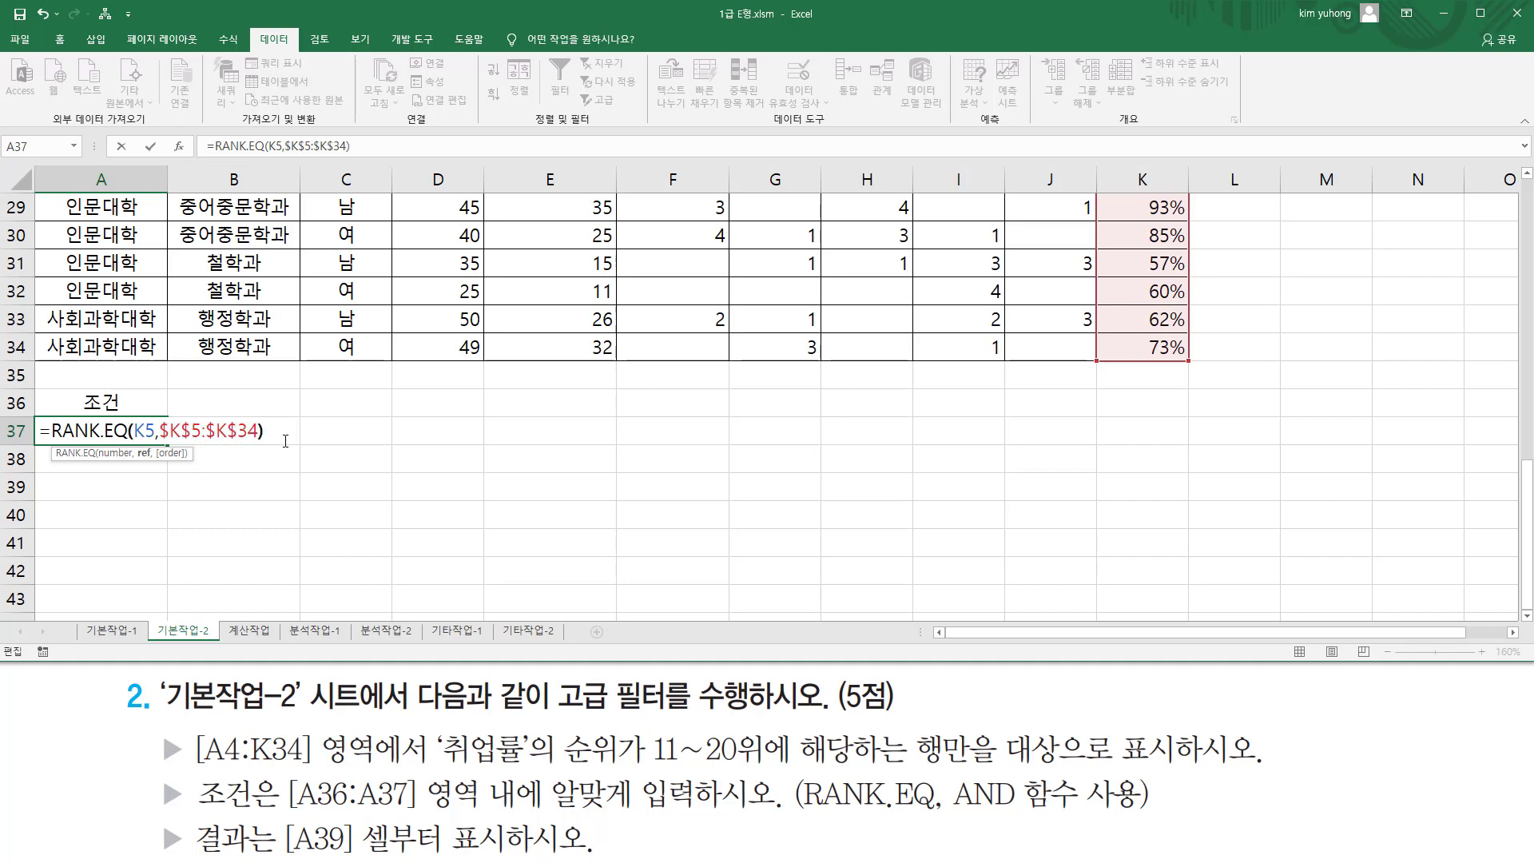
click(285, 440)
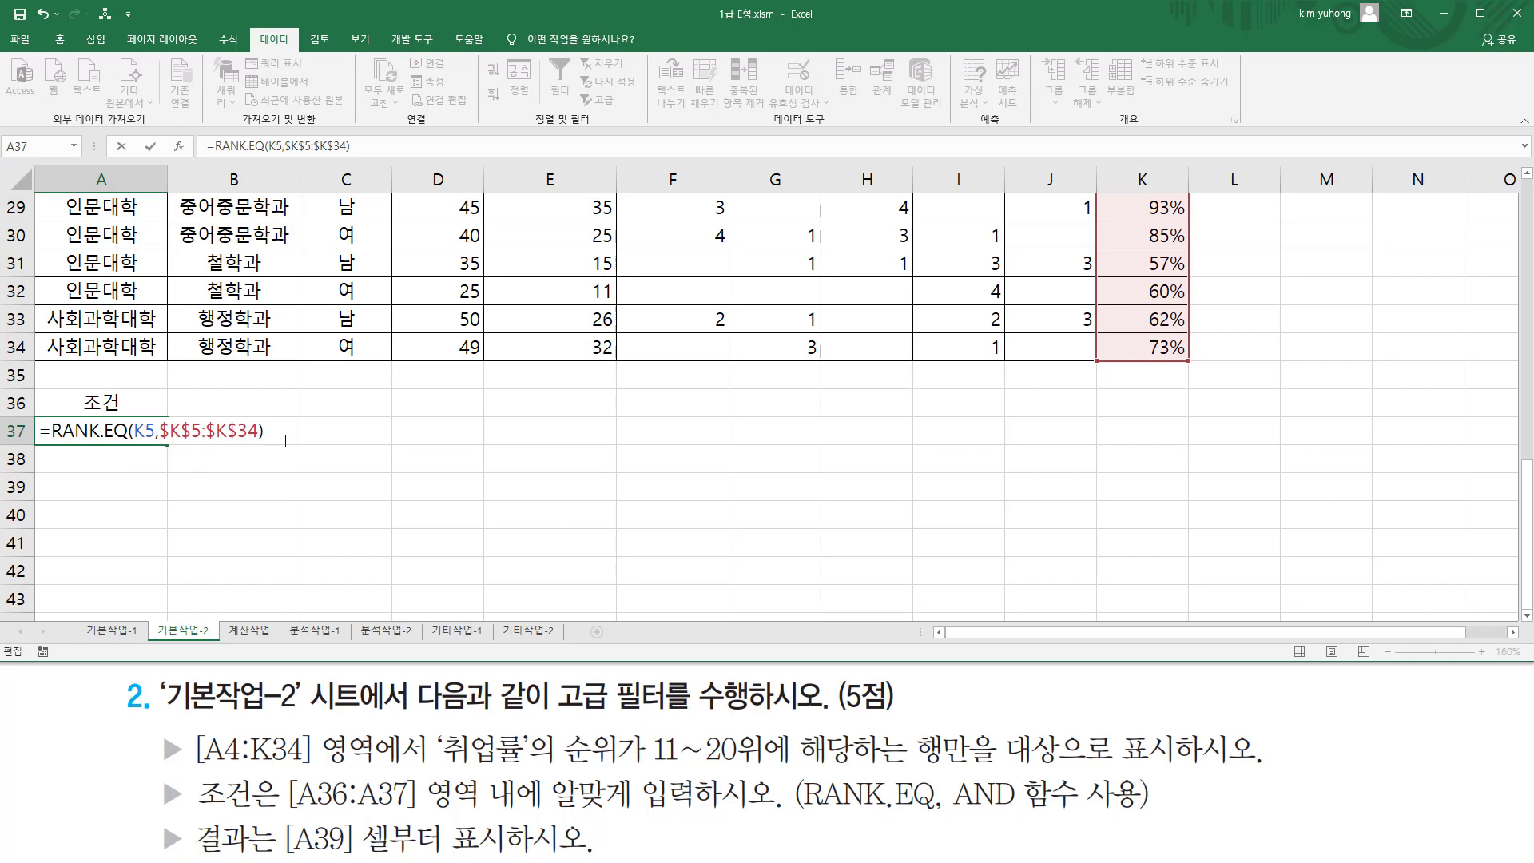
key(Return)
key(Up)
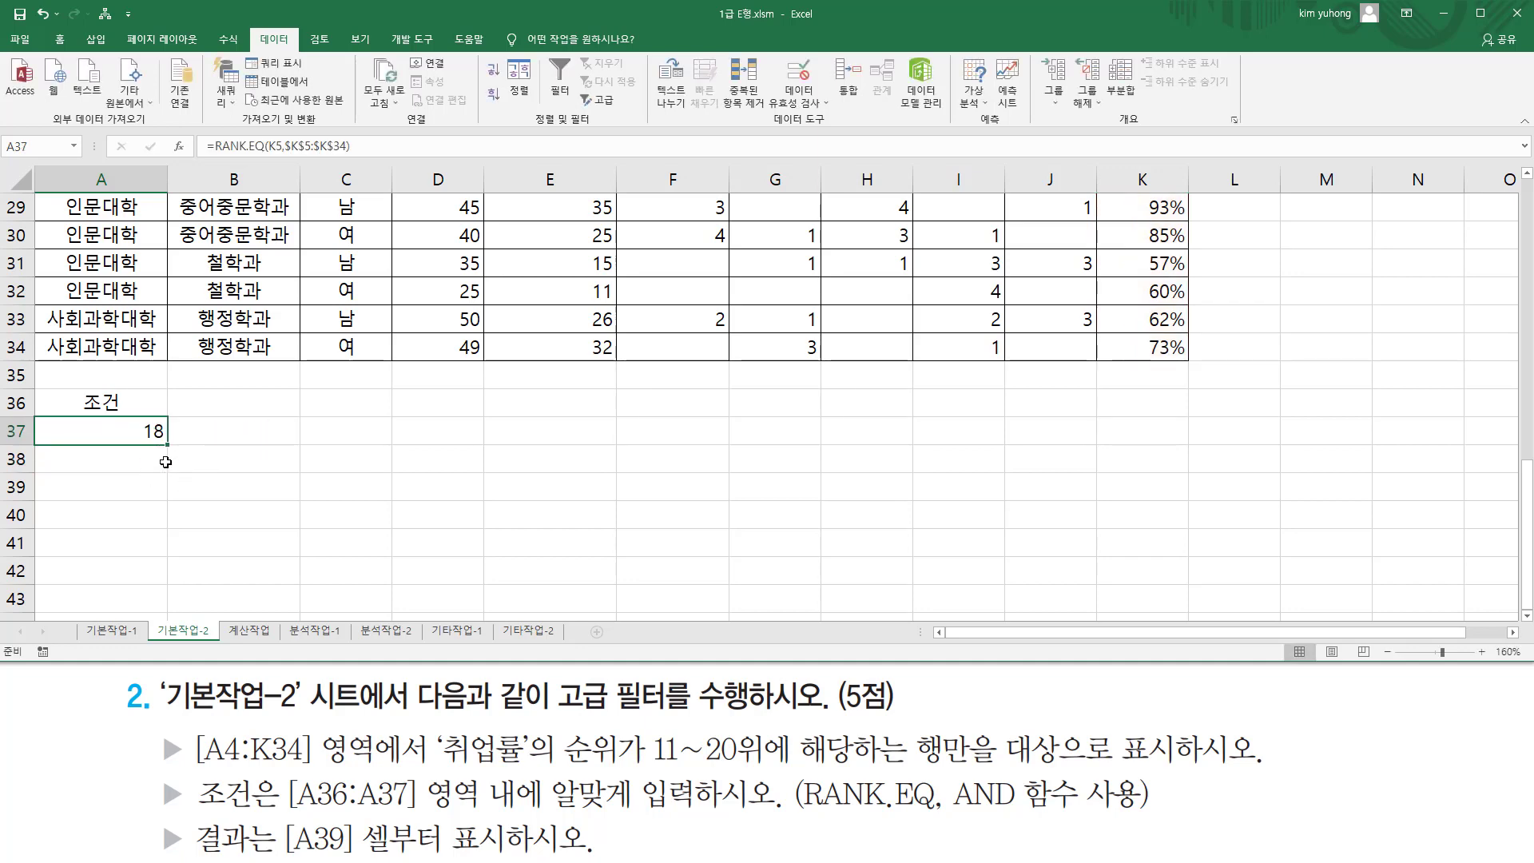
Extend the A37 formula with >=11, a comma and a copy of the RANK.EQ expression compared with <=20
double_click(149, 431)
drag(274, 430, 56, 432)
key(ctrl+c)
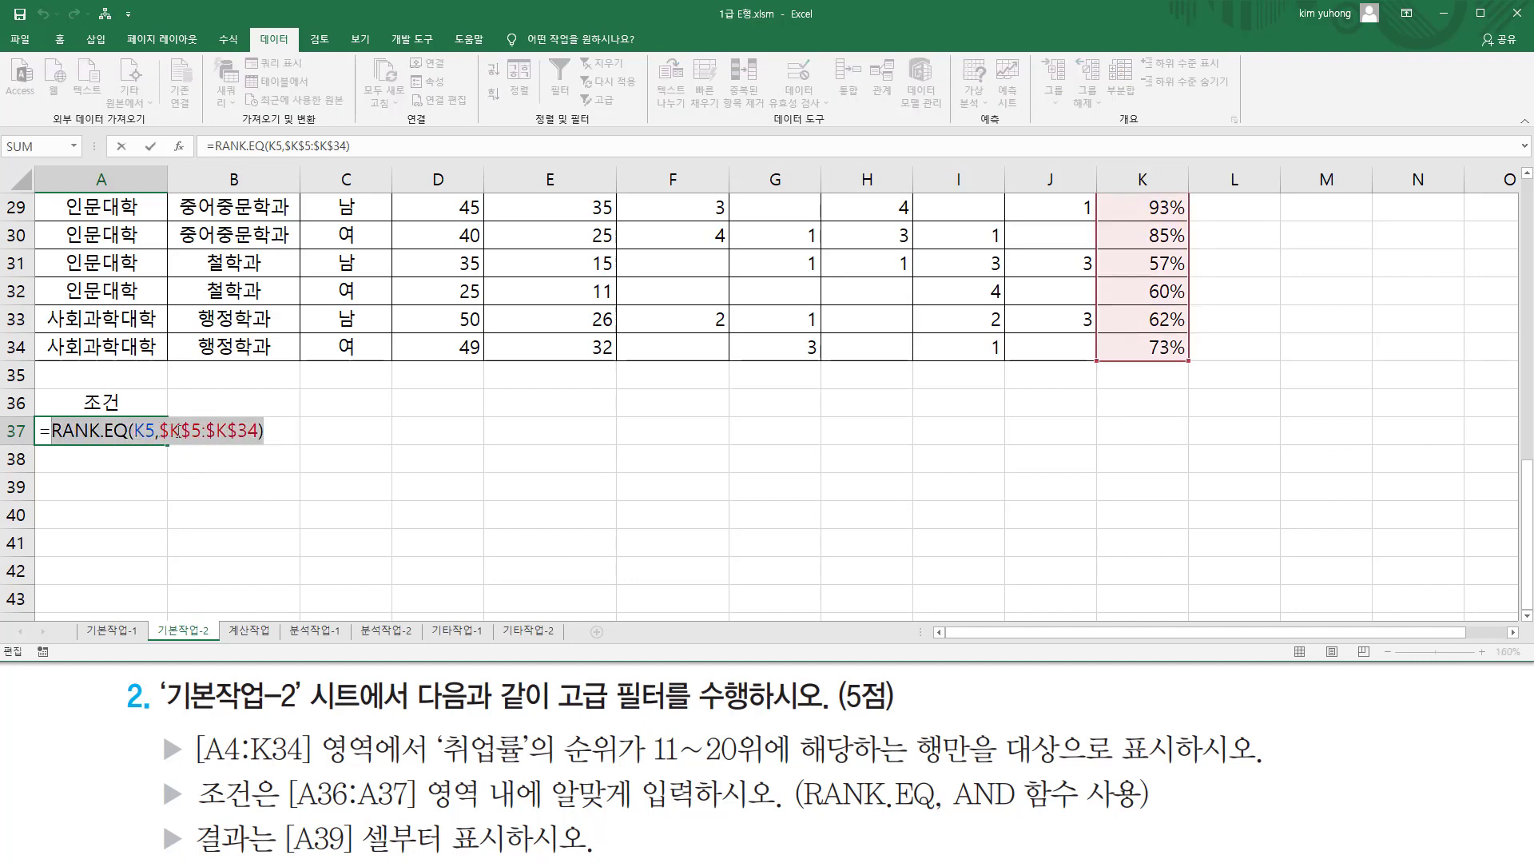
click(275, 435)
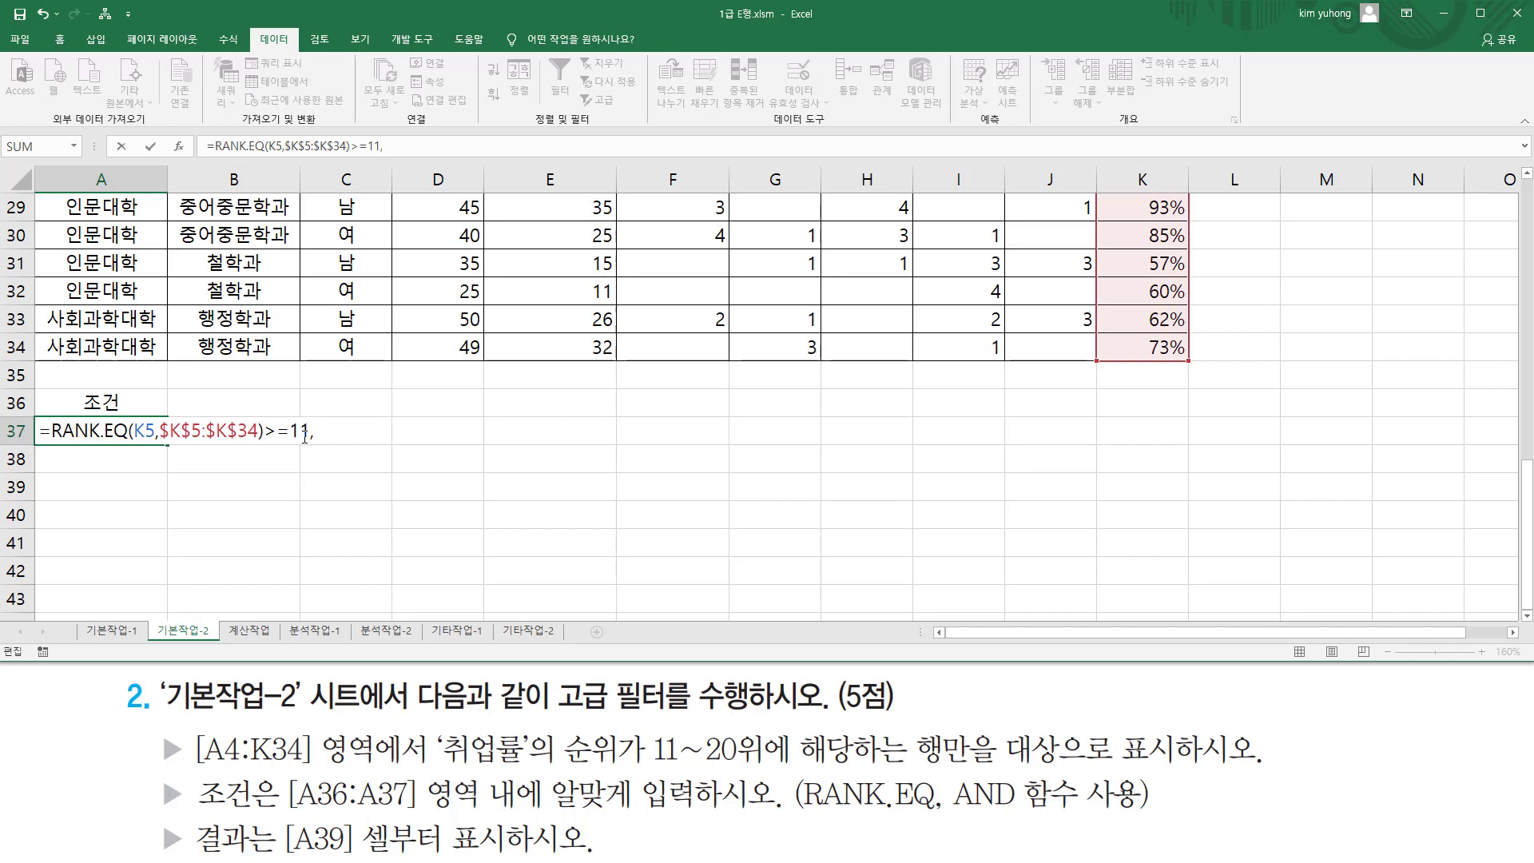
key(ctrl+v)
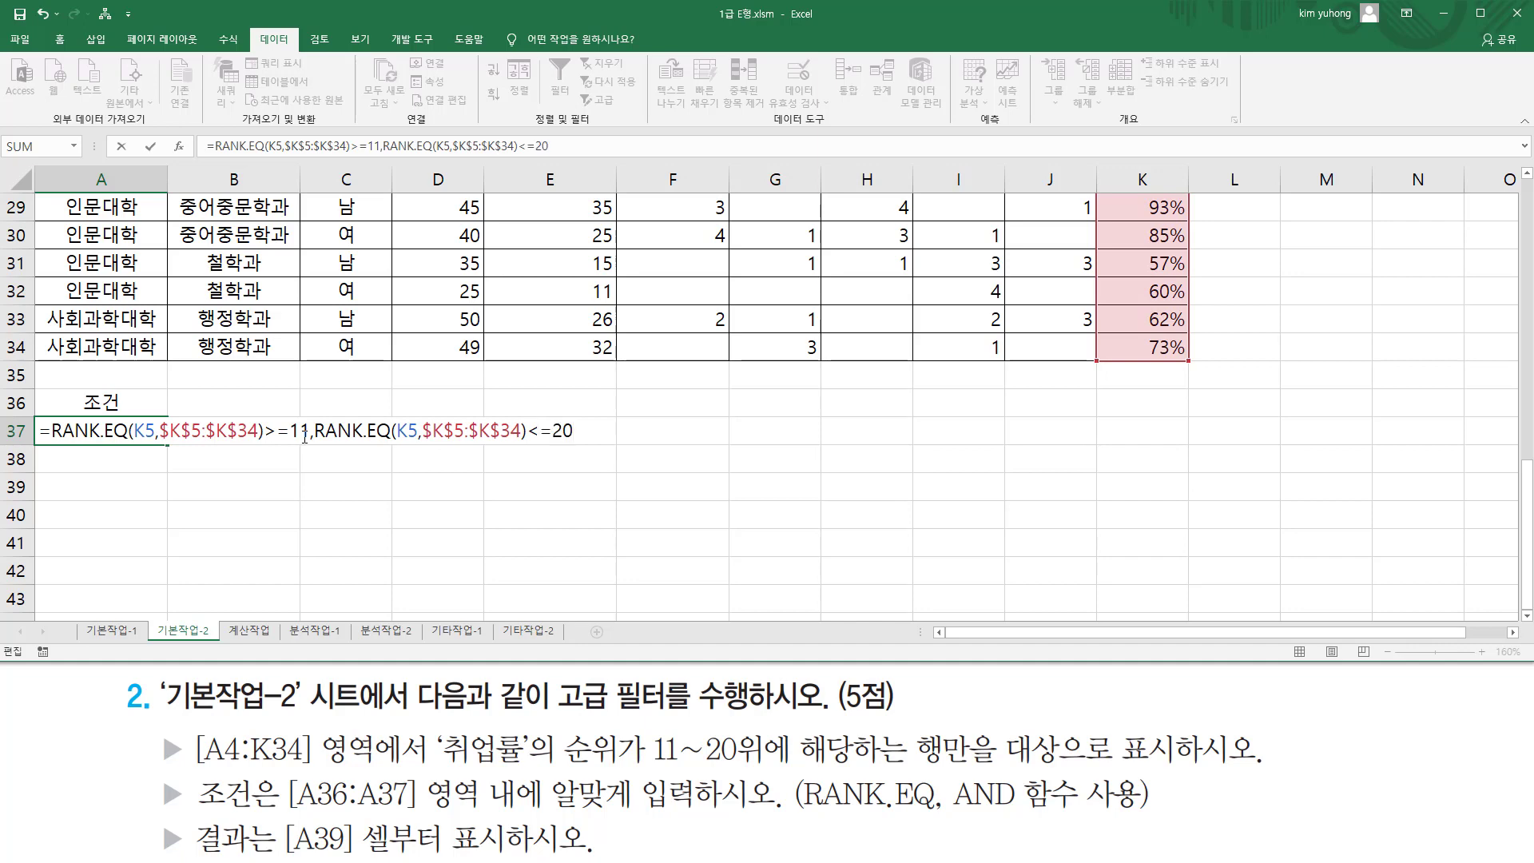
drag(51, 442, 304, 442)
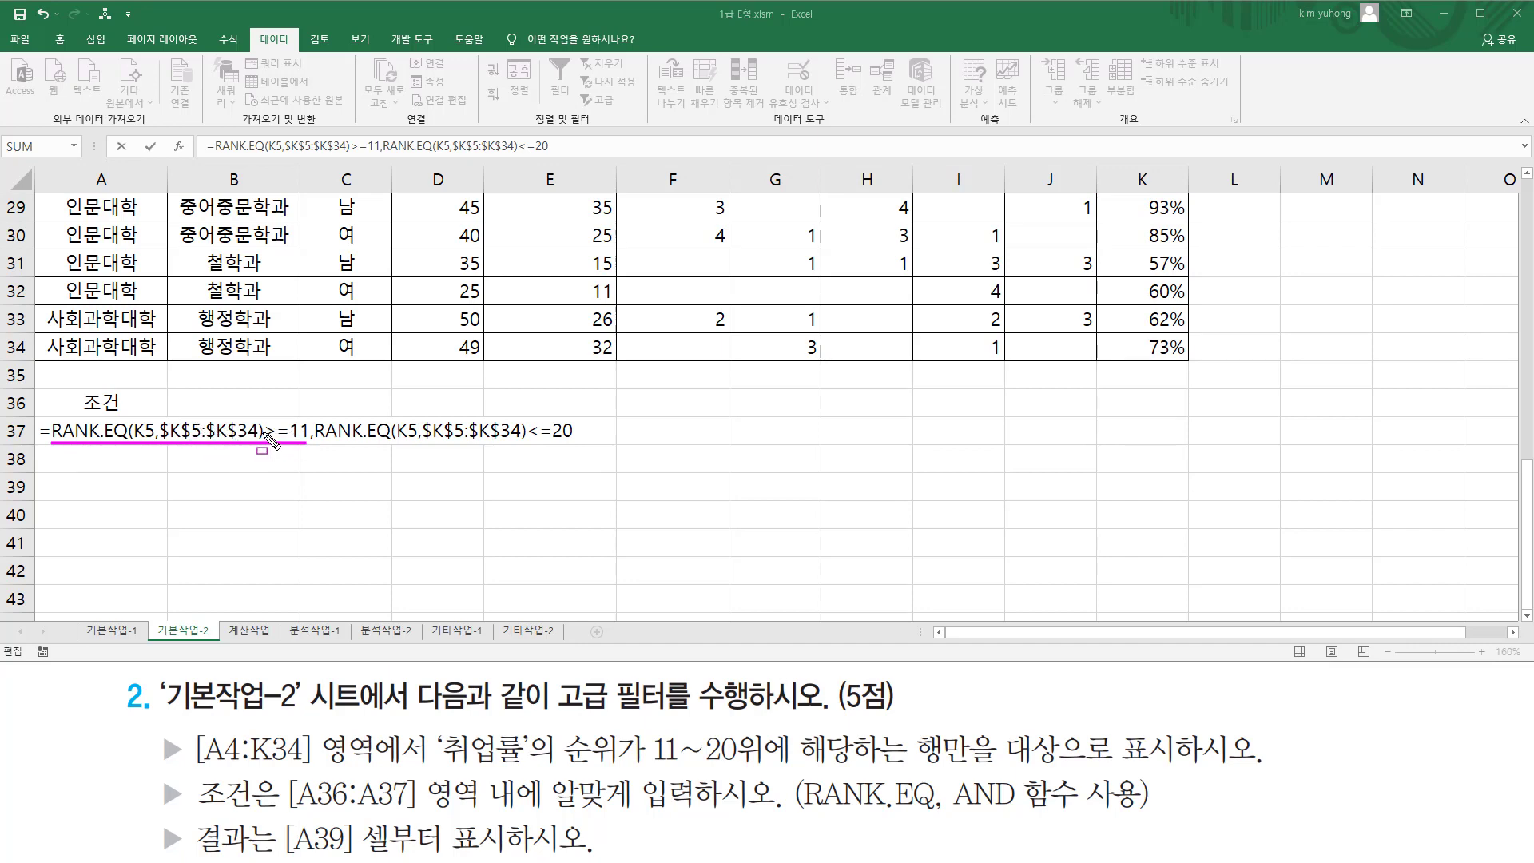
drag(315, 442, 573, 442)
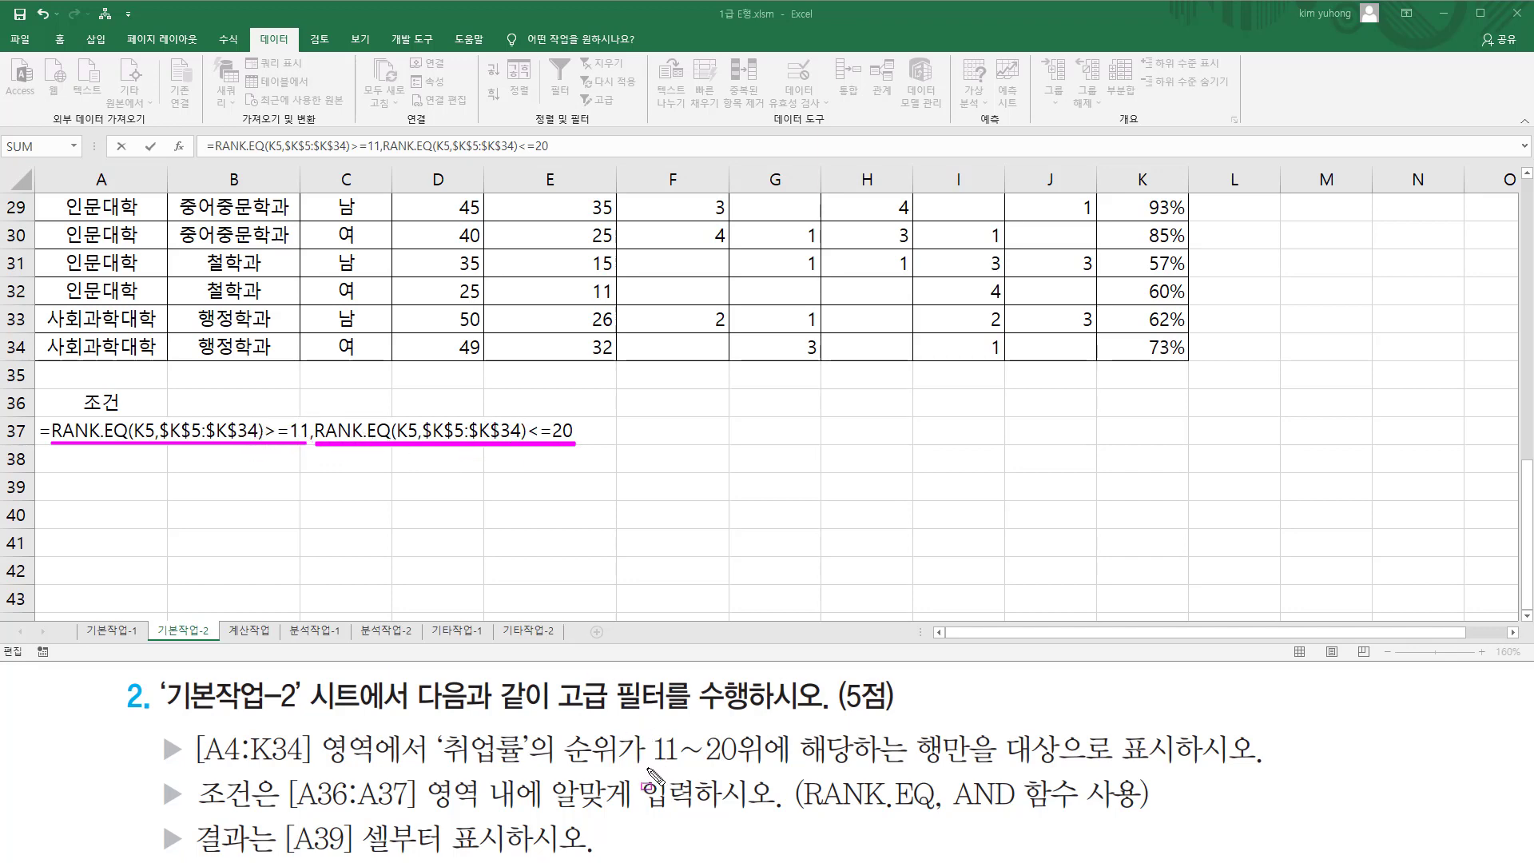
drag(647, 770, 758, 769)
key(Escape)
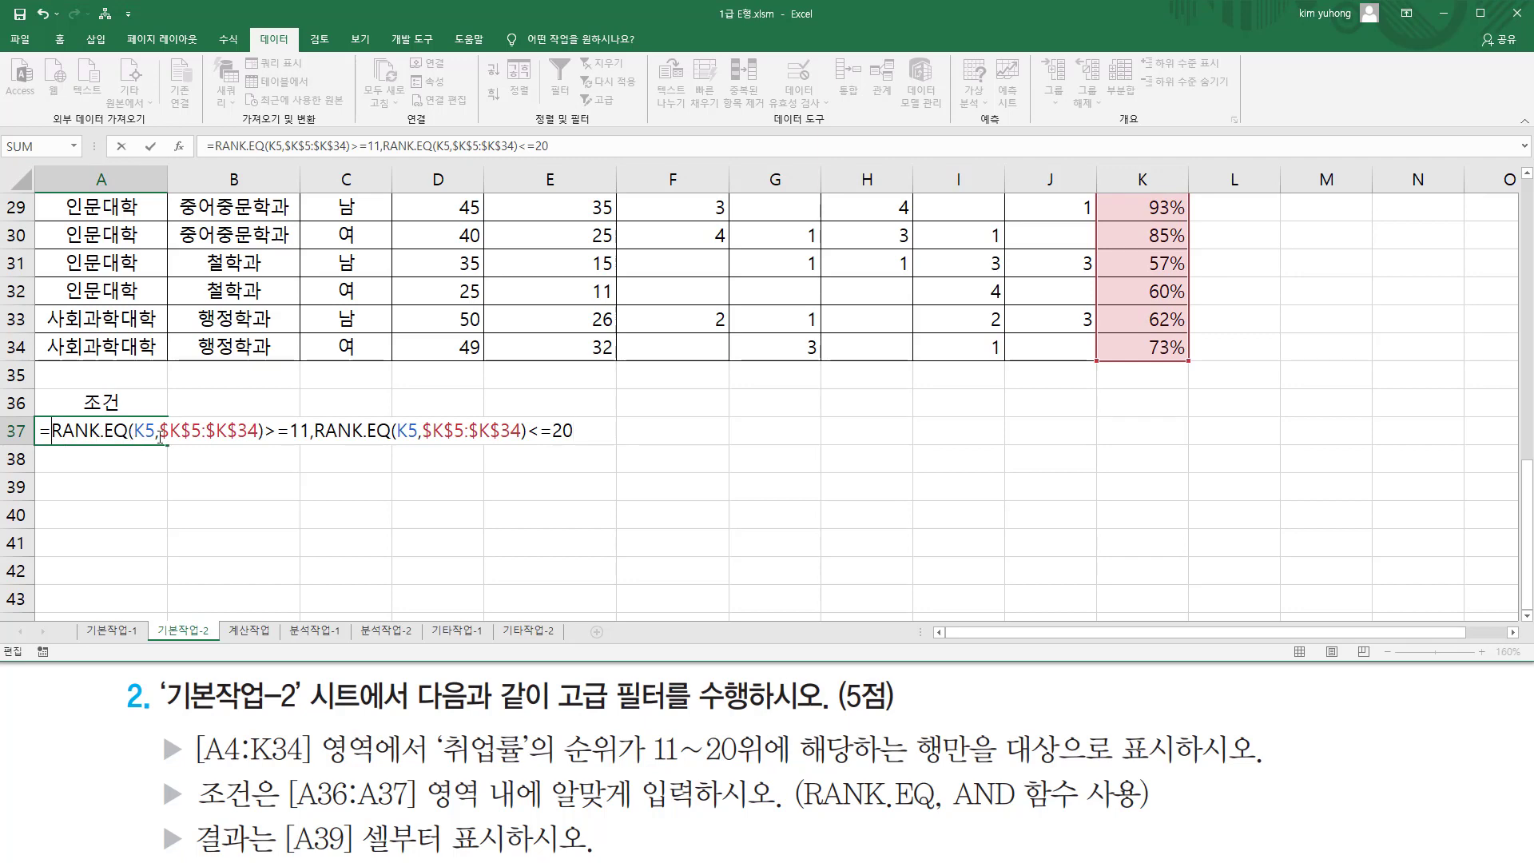
Wrap both rank comparisons in A37 in an AND function and add spaces around its arguments for readability
text(and)
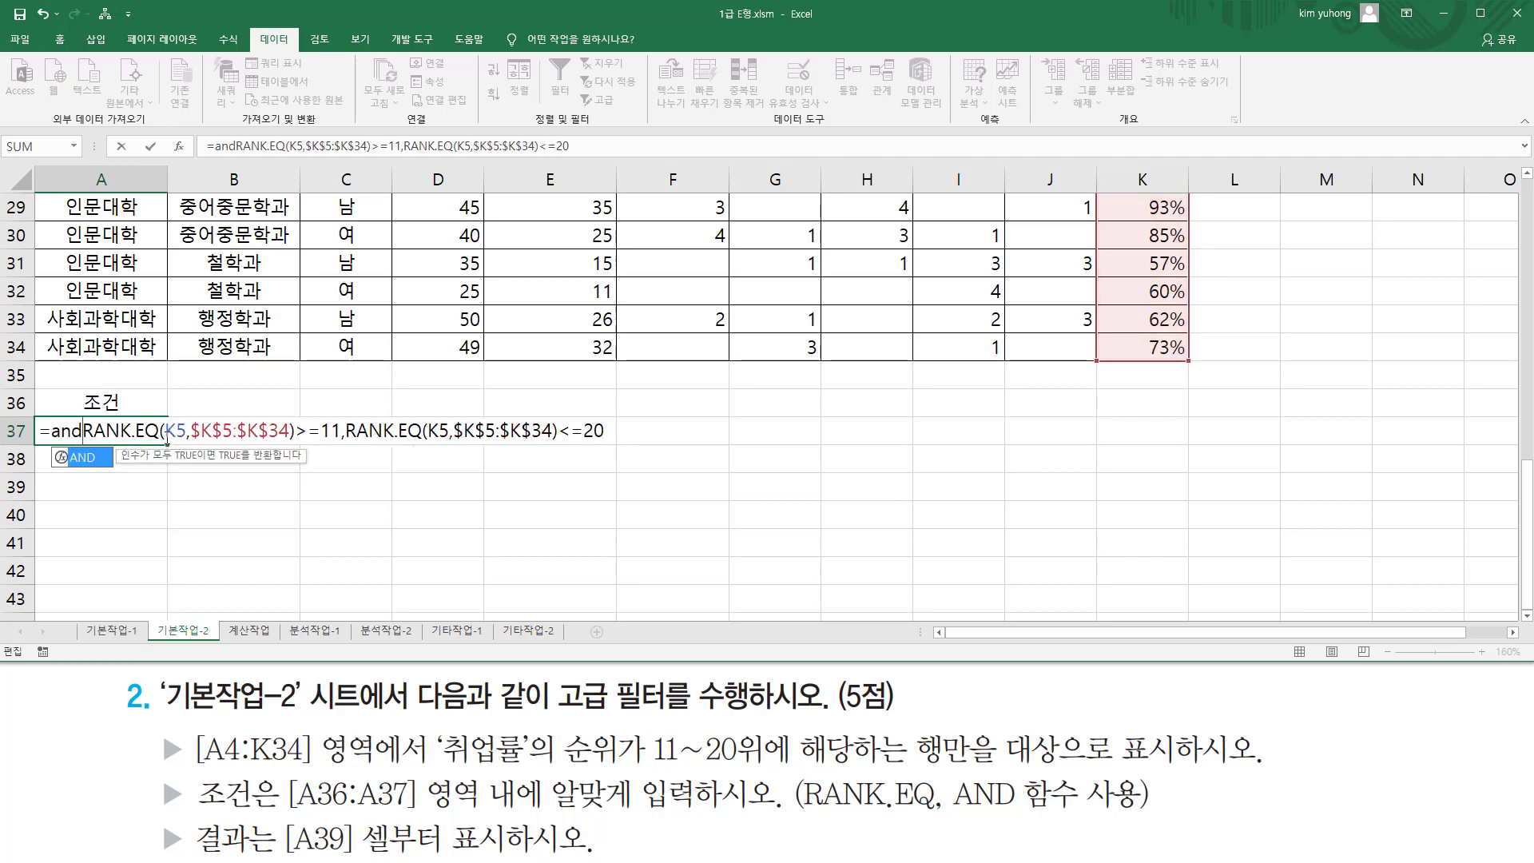
text(()
key(End)
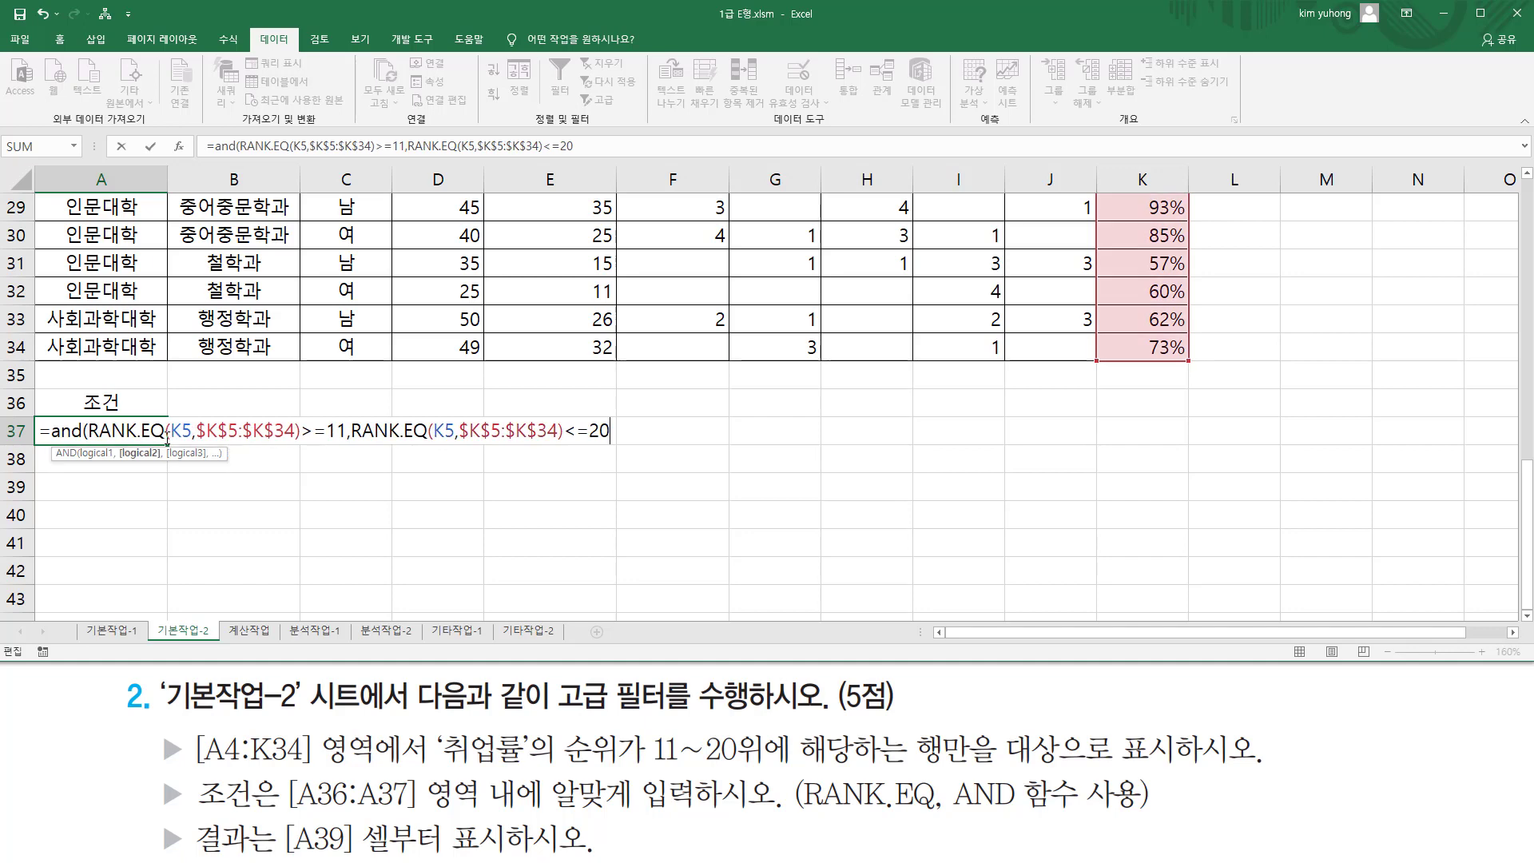
text())
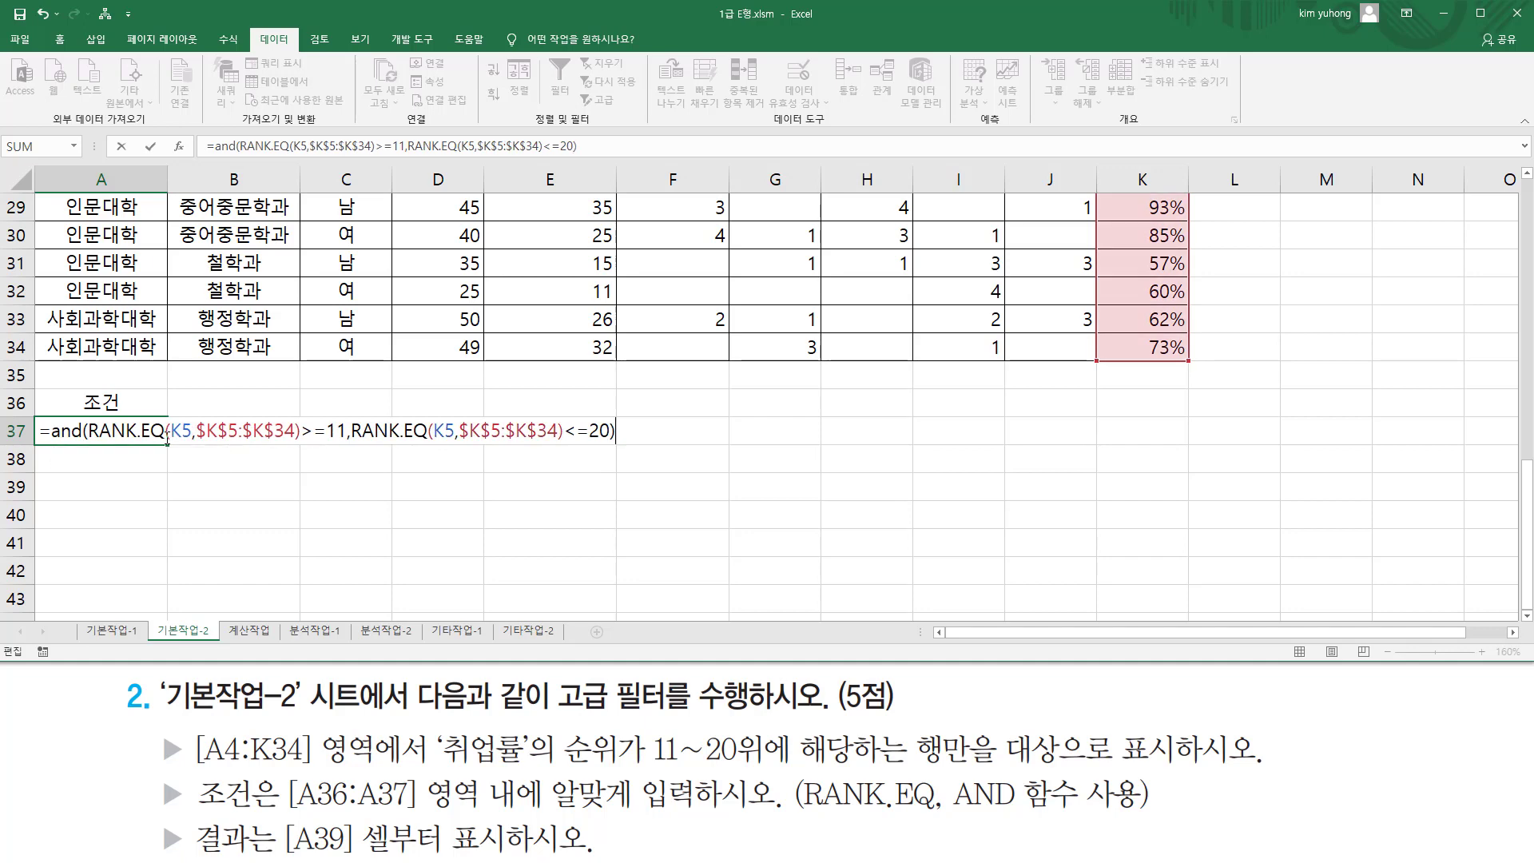
click(98, 430)
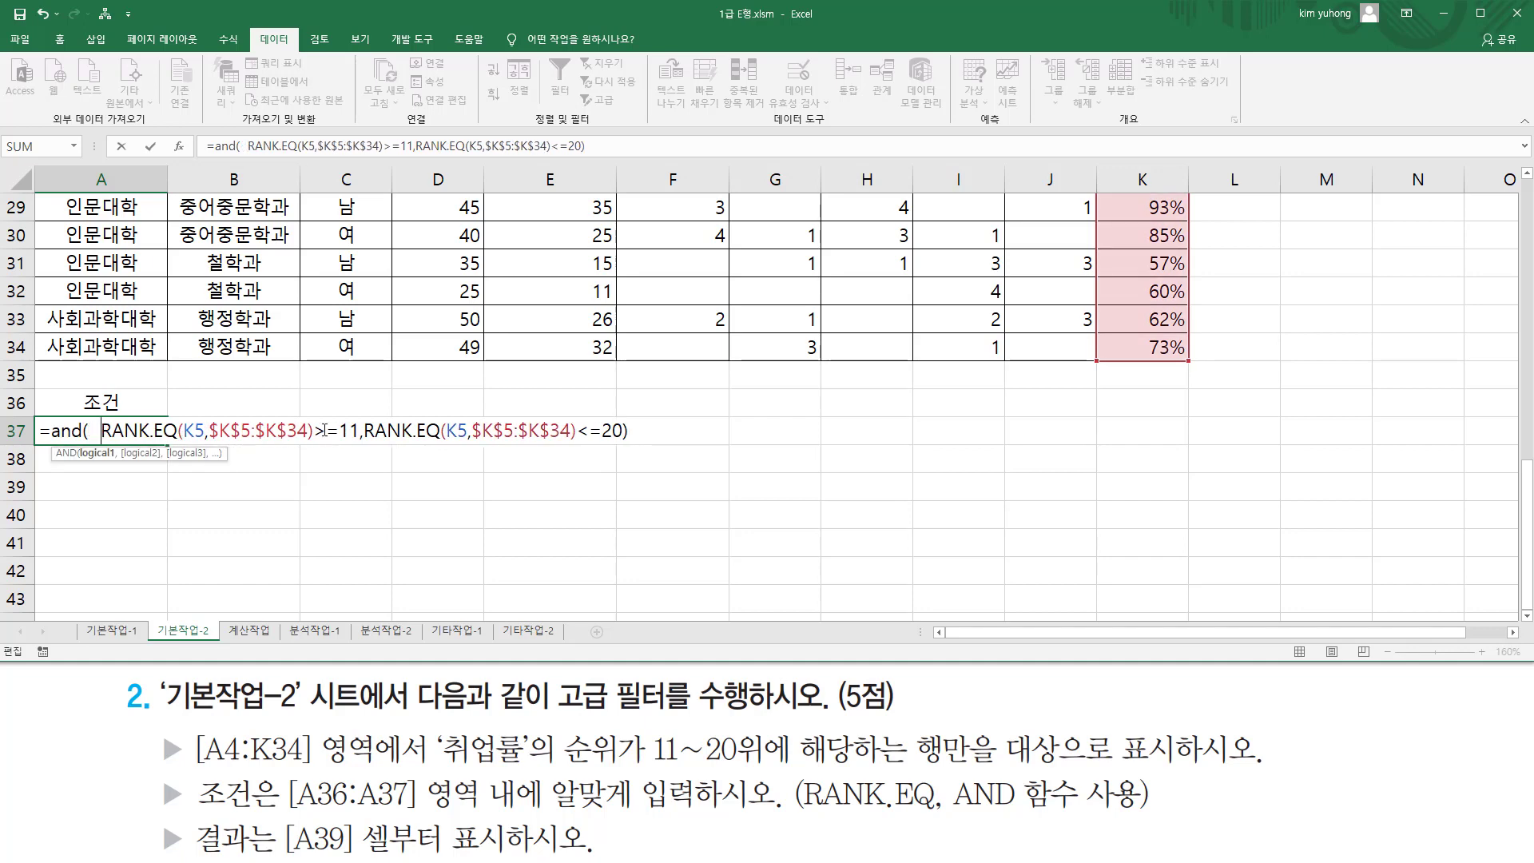
click(364, 432)
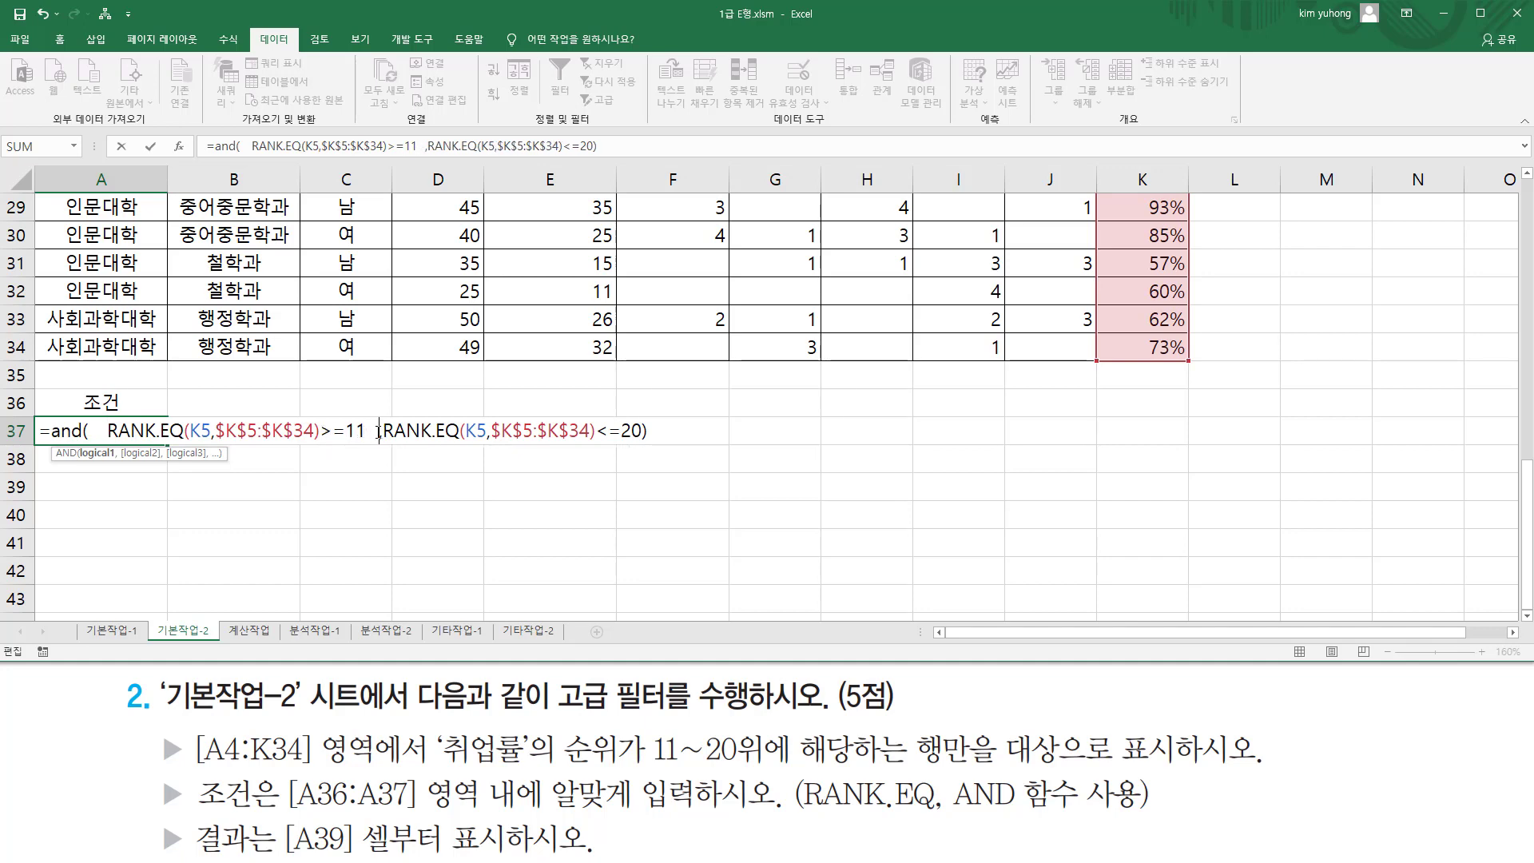
click(384, 432)
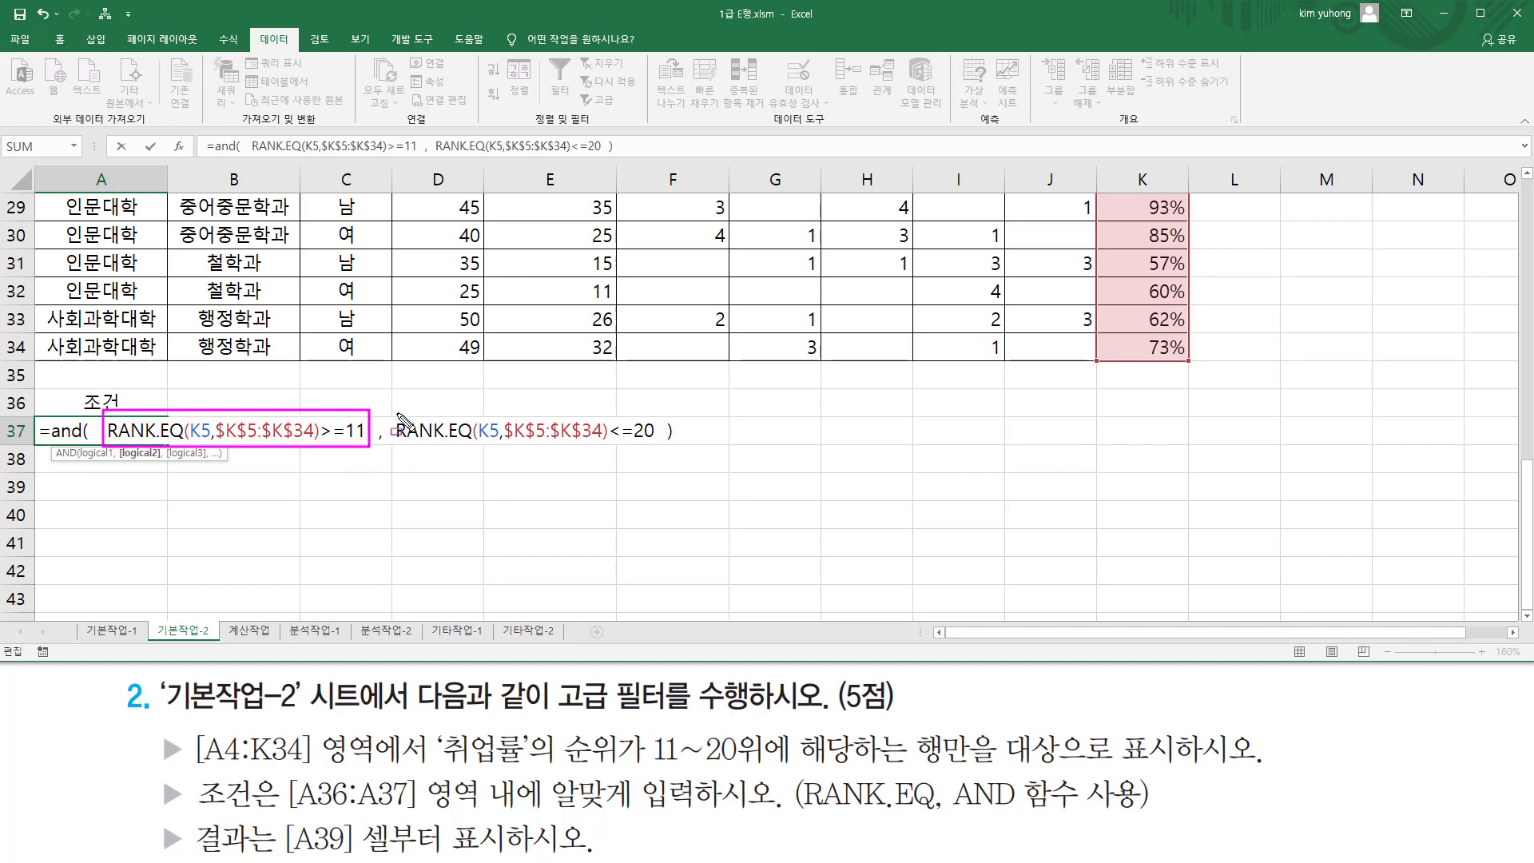
Commit the A37 criterion formula that combines the >=11 and <=20 RANK.EQ comparisons in AND
drag(395, 413, 656, 447)
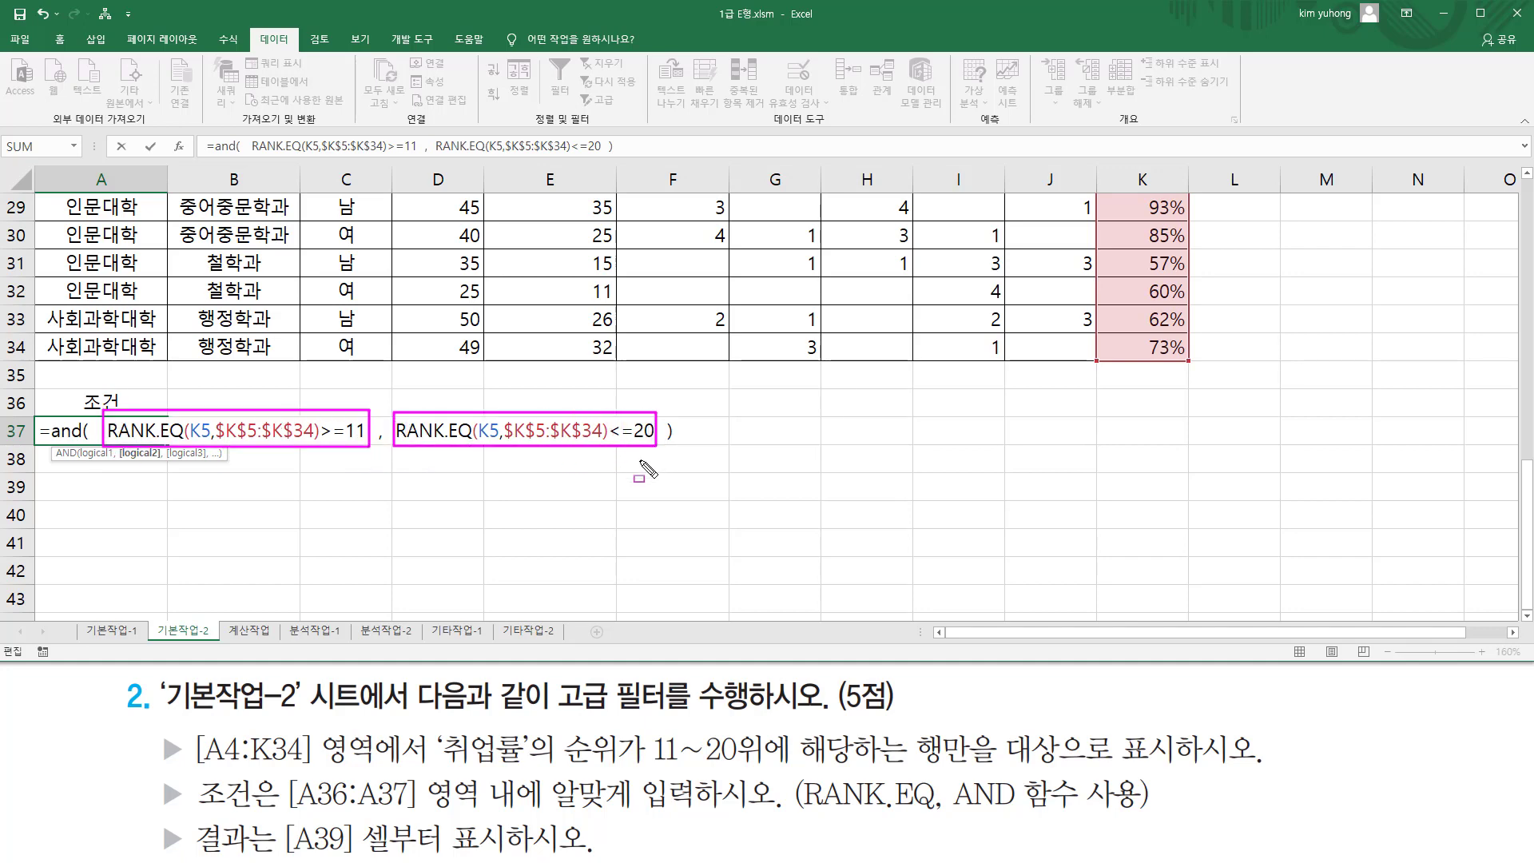
key(Escape)
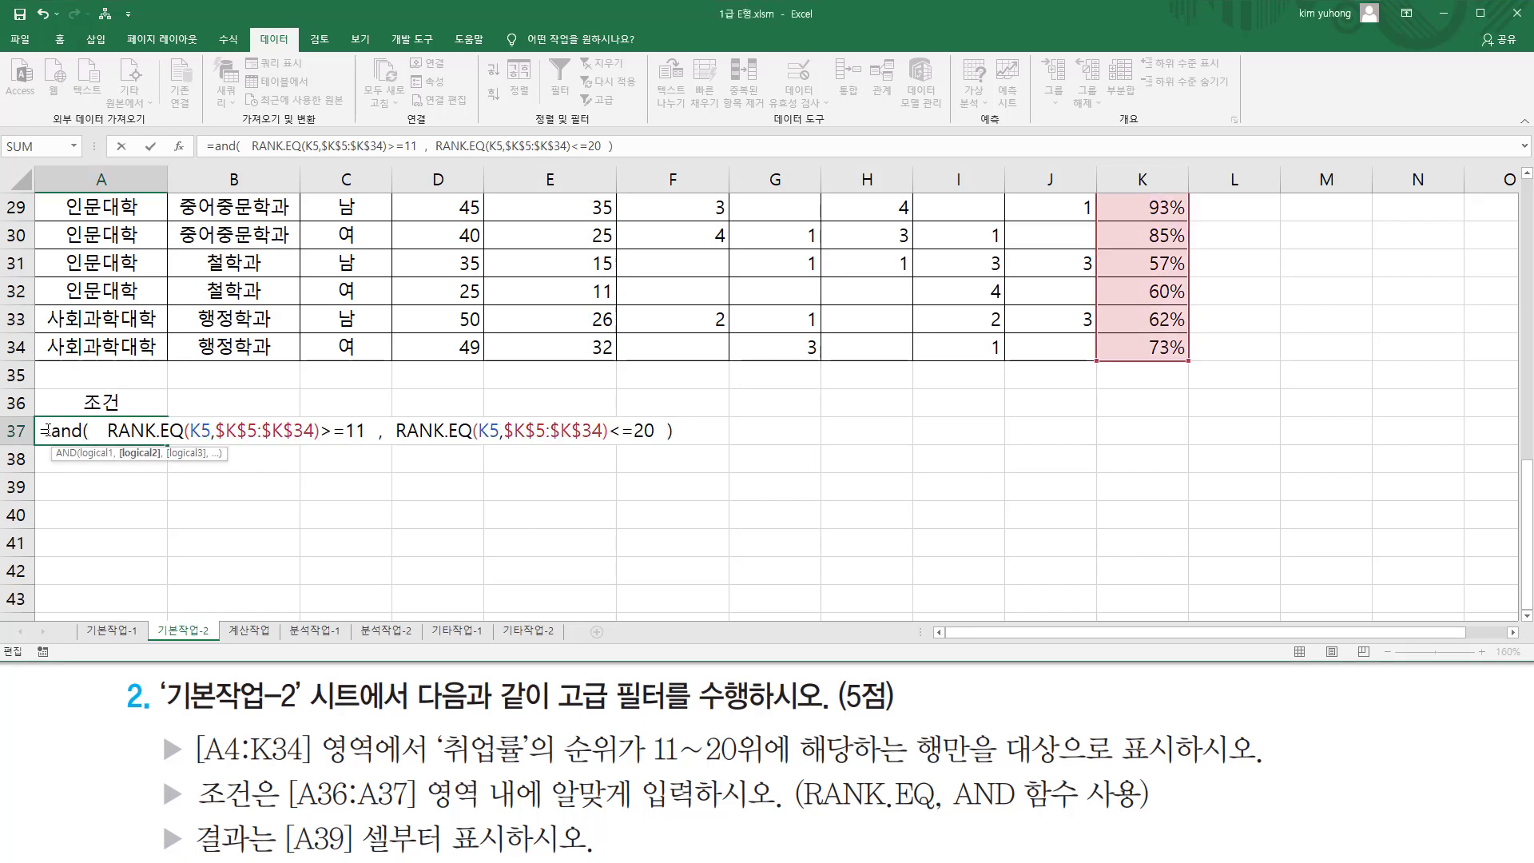
key(End)
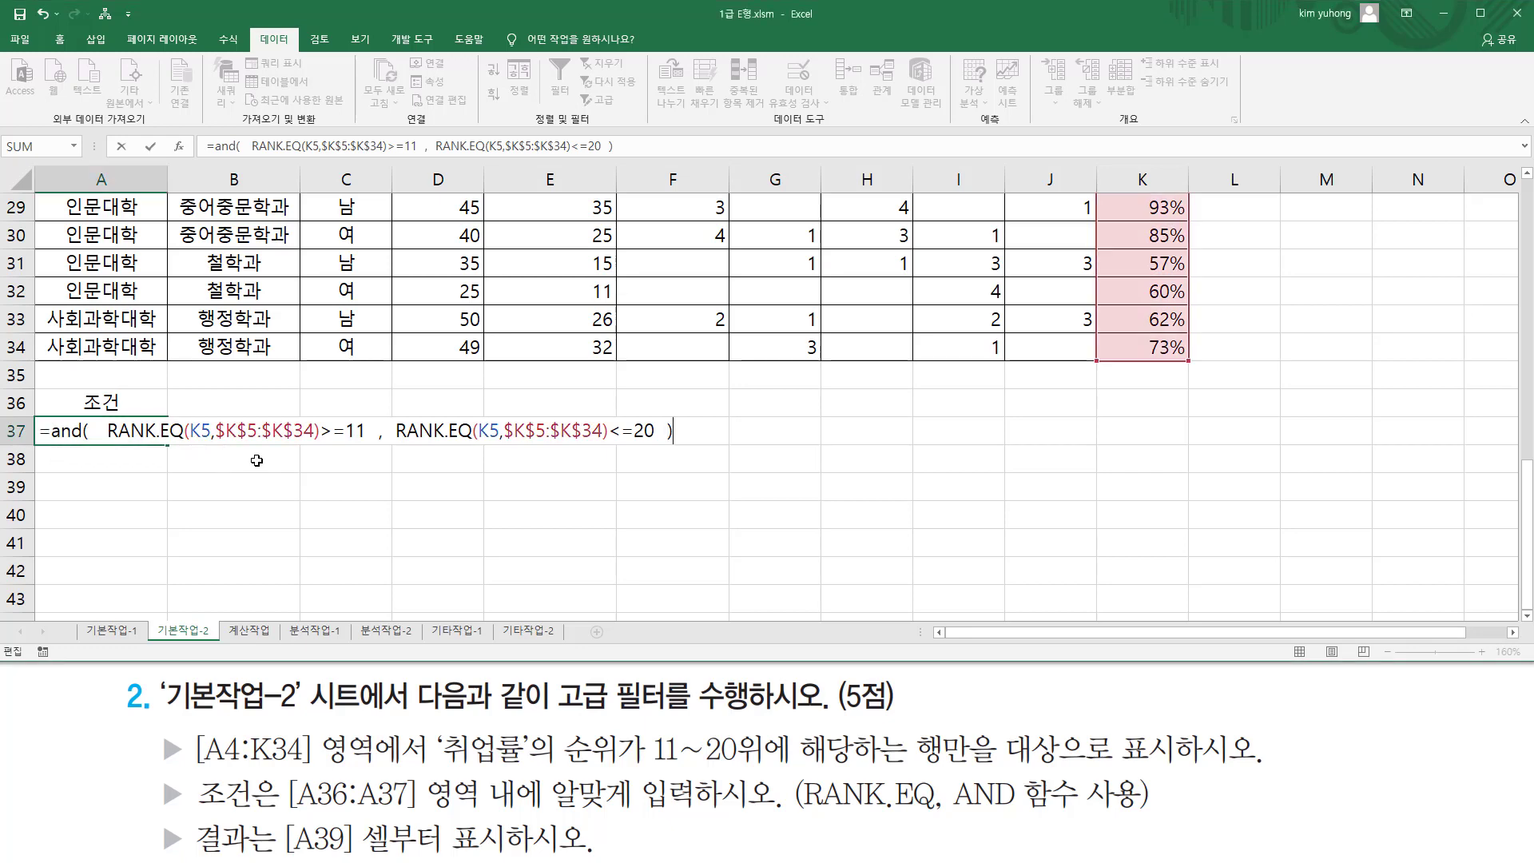
key(Return)
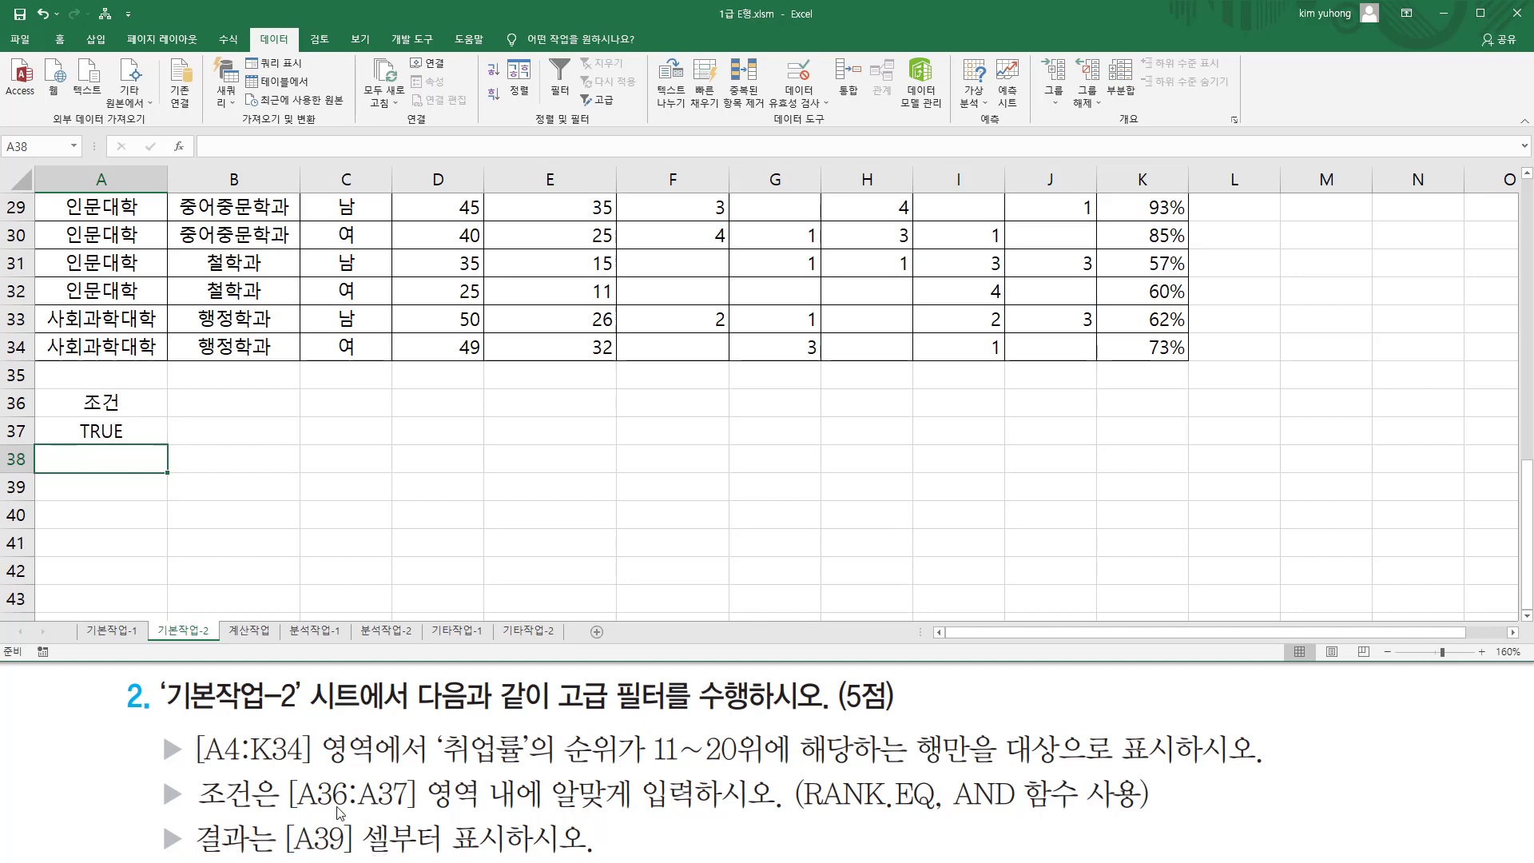
Select a cell inside the graduate table A4:K34 and open the Advanced Filter settings for it
click(521, 317)
key(Up)
key(Up)
key(Up)
key(Up)
key(Up)
key(Up)
key(Up)
key(Up)
key(Up)
key(Up)
key(Up)
key(Up)
key(Up)
key(Up)
key(Up)
key(Up)
key(Up)
key(Up)
key(Up)
key(Up)
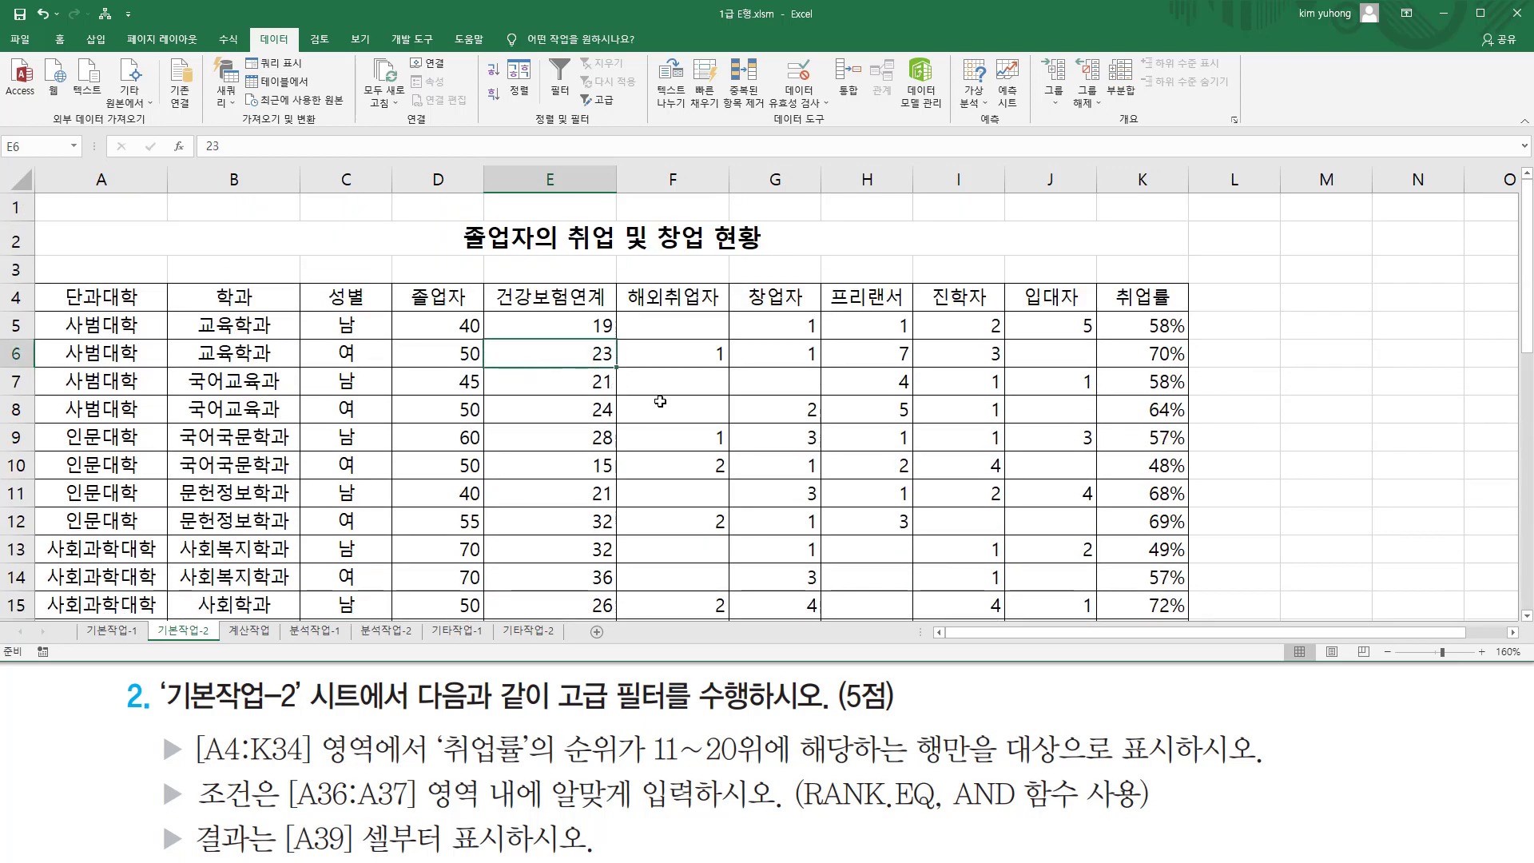
key(Right)
key(Down)
key(Right)
key(Down)
key(Right)
key(Down)
key(Down)
key(Down)
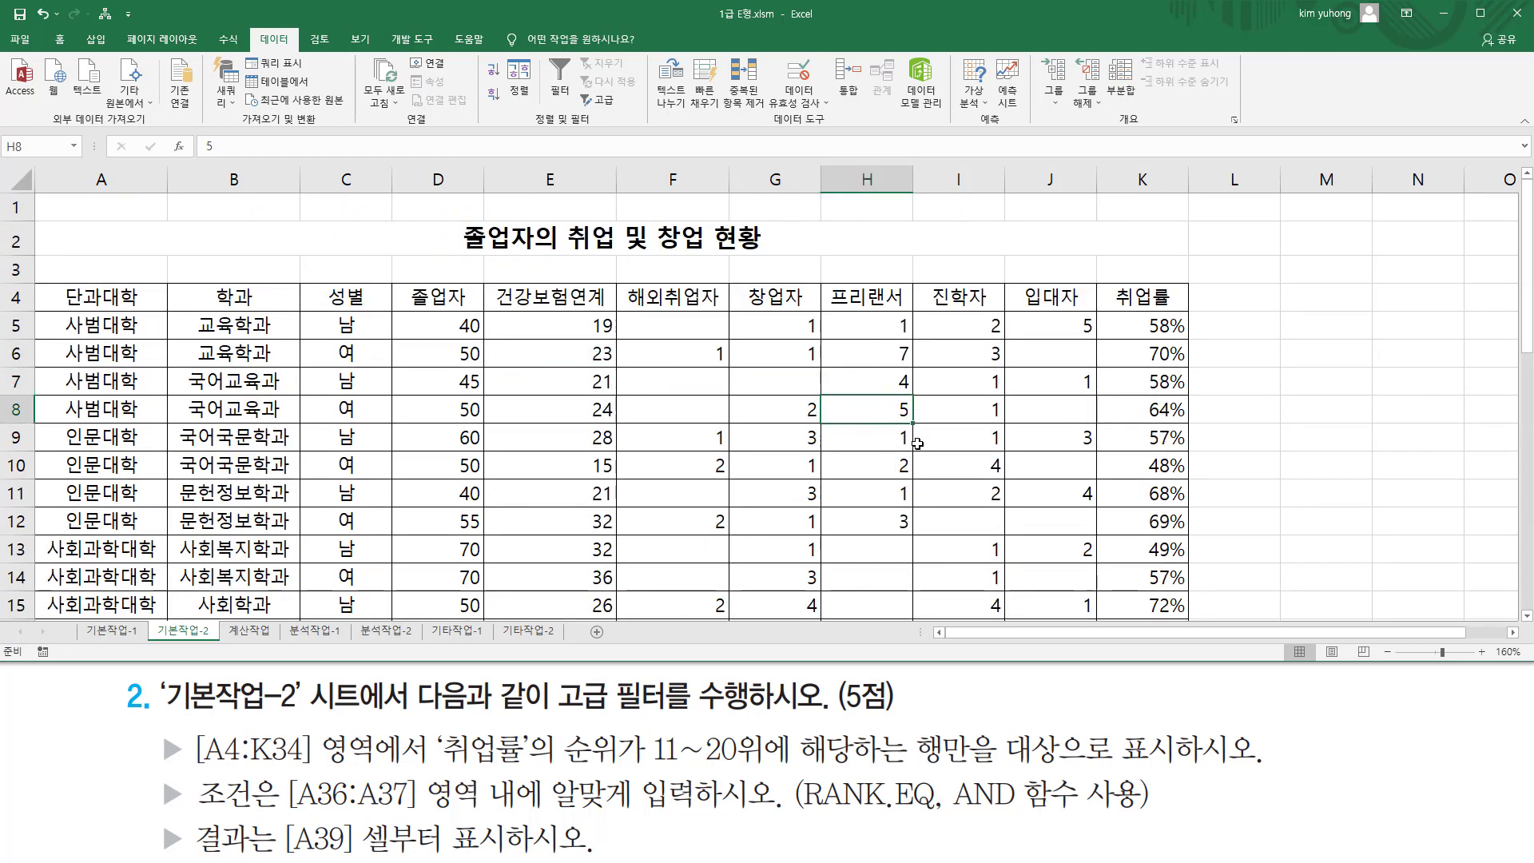
click(663, 438)
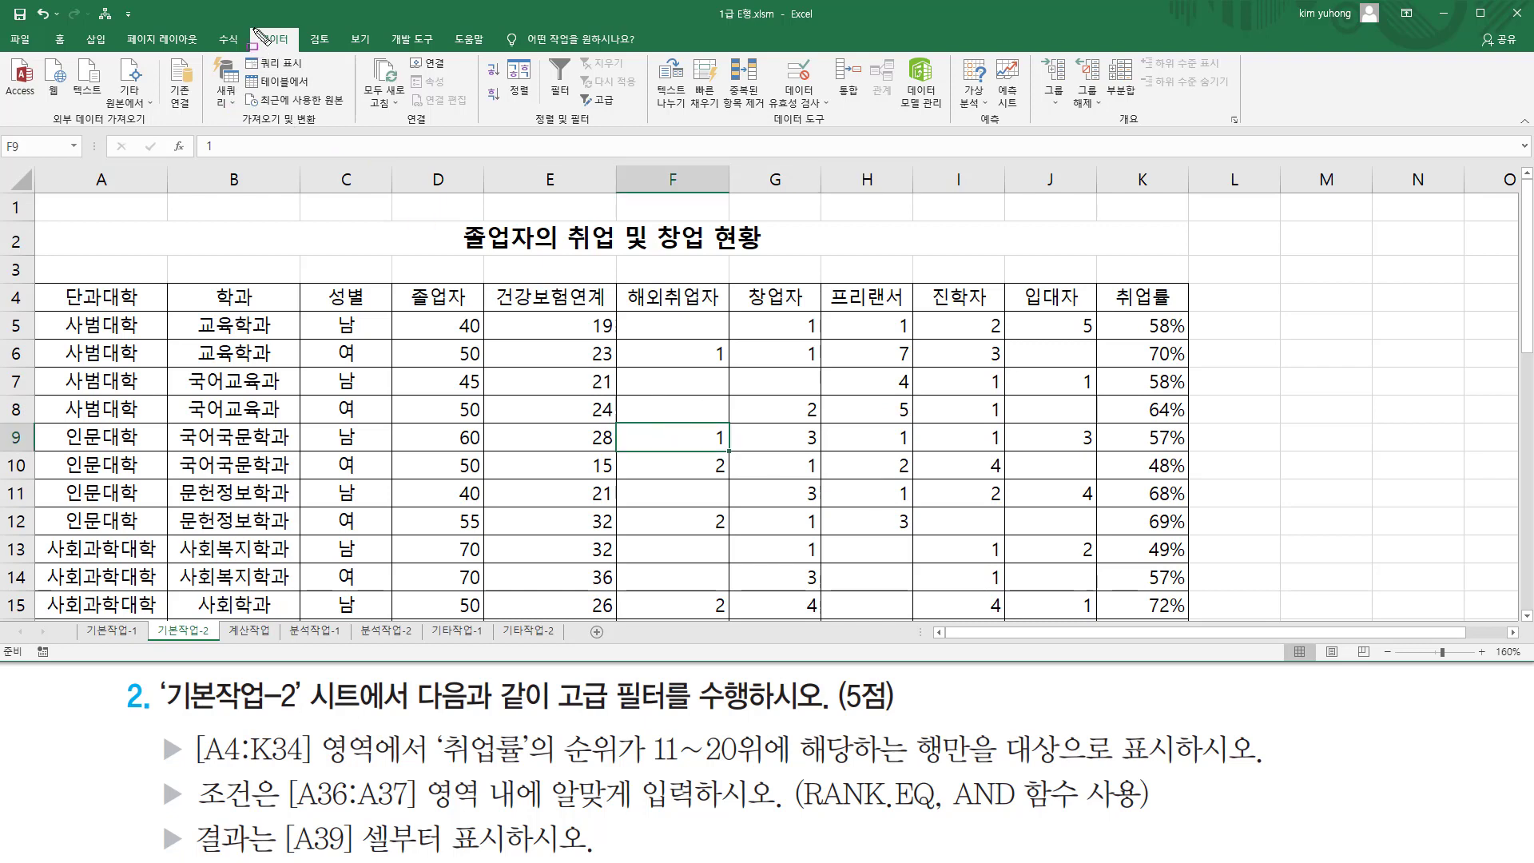
click(602, 100)
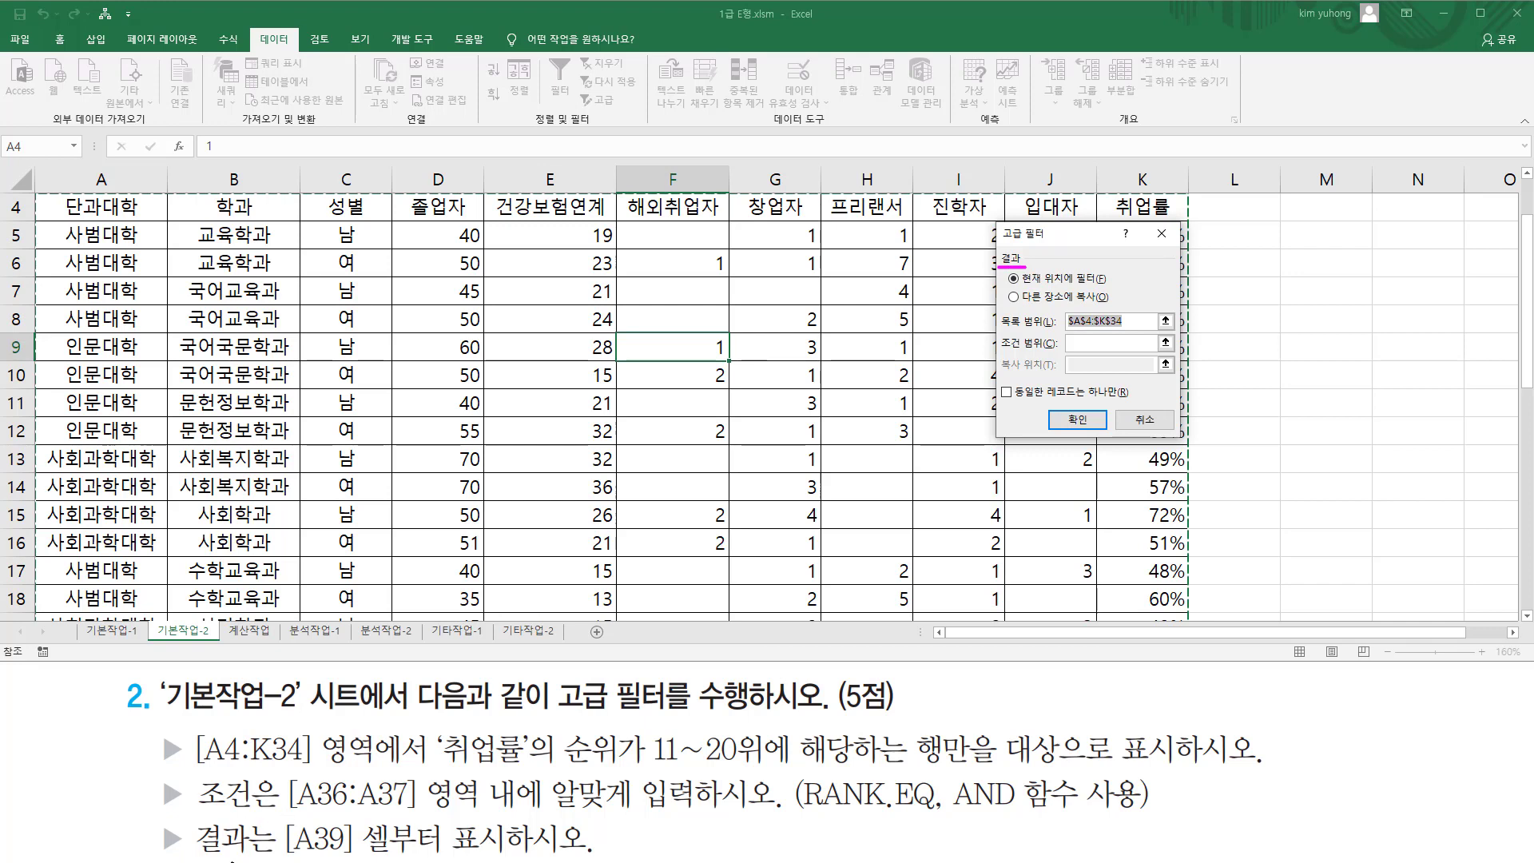
Set the advanced filter to copy results to another location, keeping list range A4:K34 and using A36:A37 as the criteria range
mouse_move(280, 816)
mouse_down()
mouse_move(307, 853)
mouse_move(508, 855)
mouse_up()
mouse_move(1008, 305)
mouse_down()
mouse_move(1101, 305)
mouse_move(1115, 291)
mouse_up()
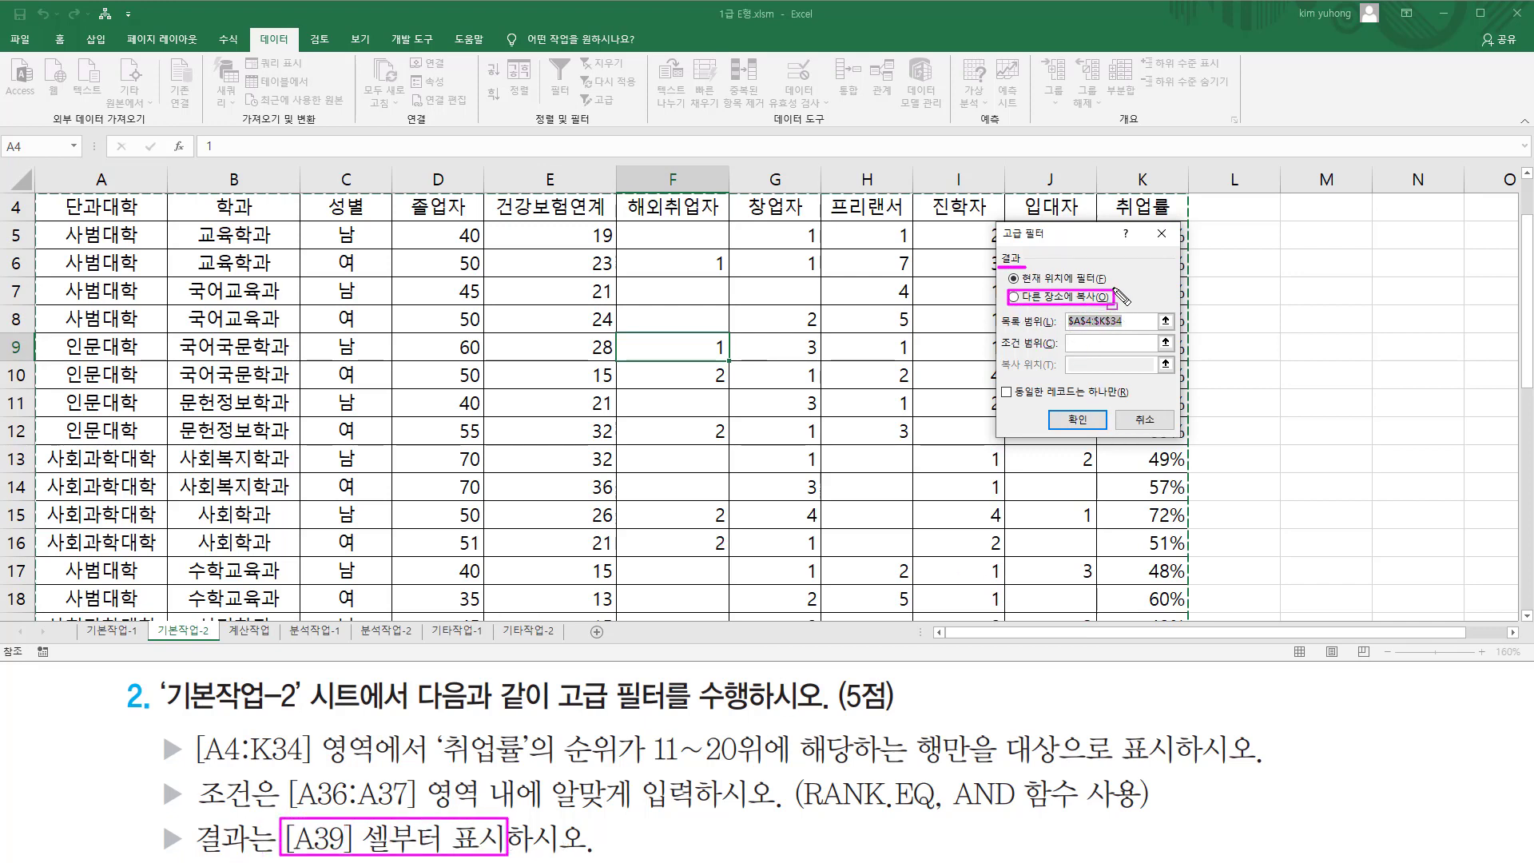
key(Escape)
click(1015, 296)
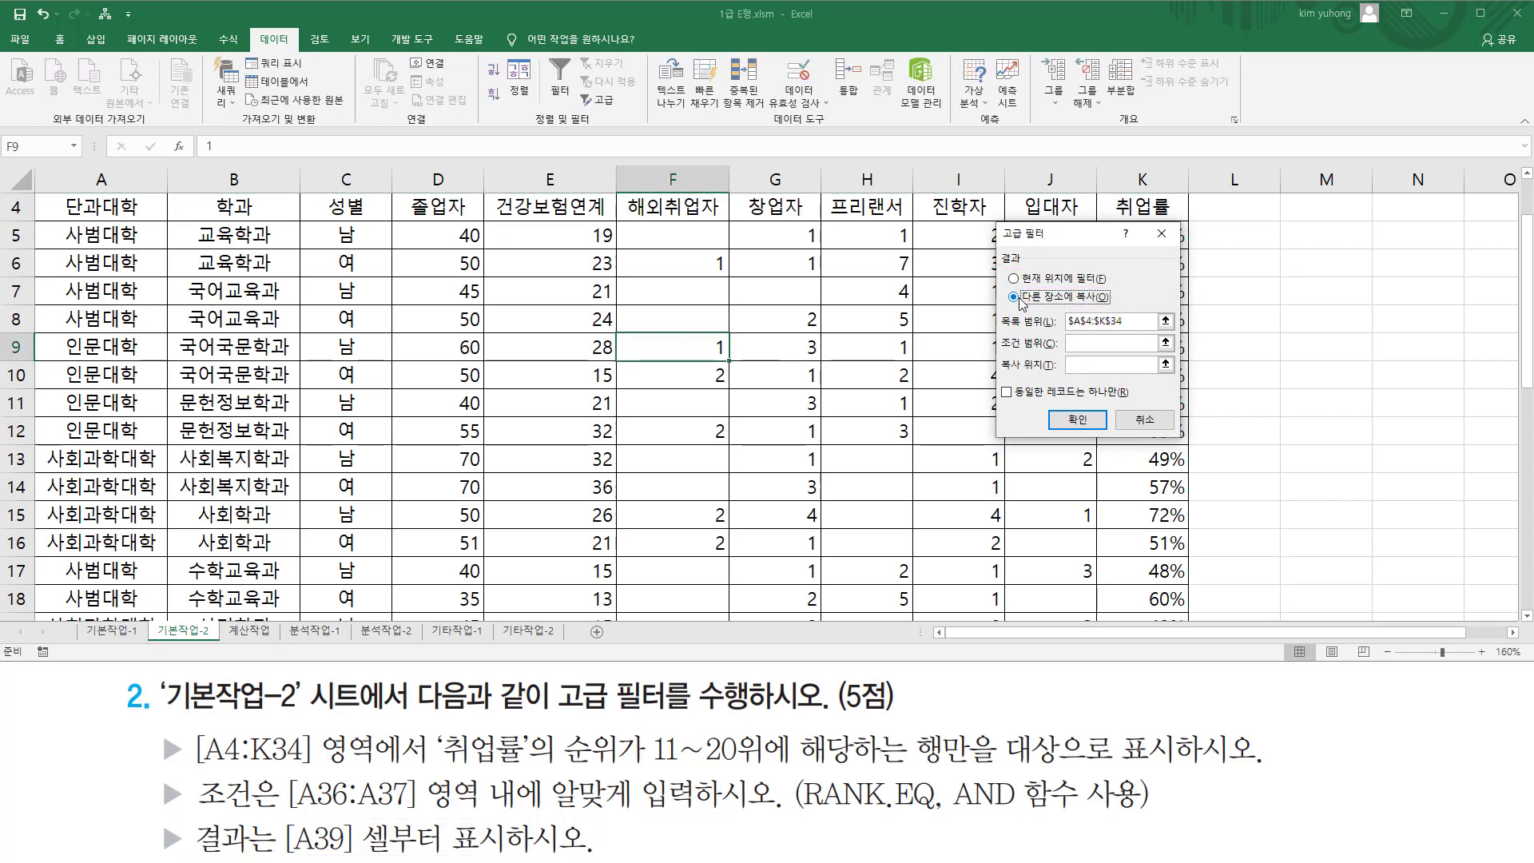
click(1084, 321)
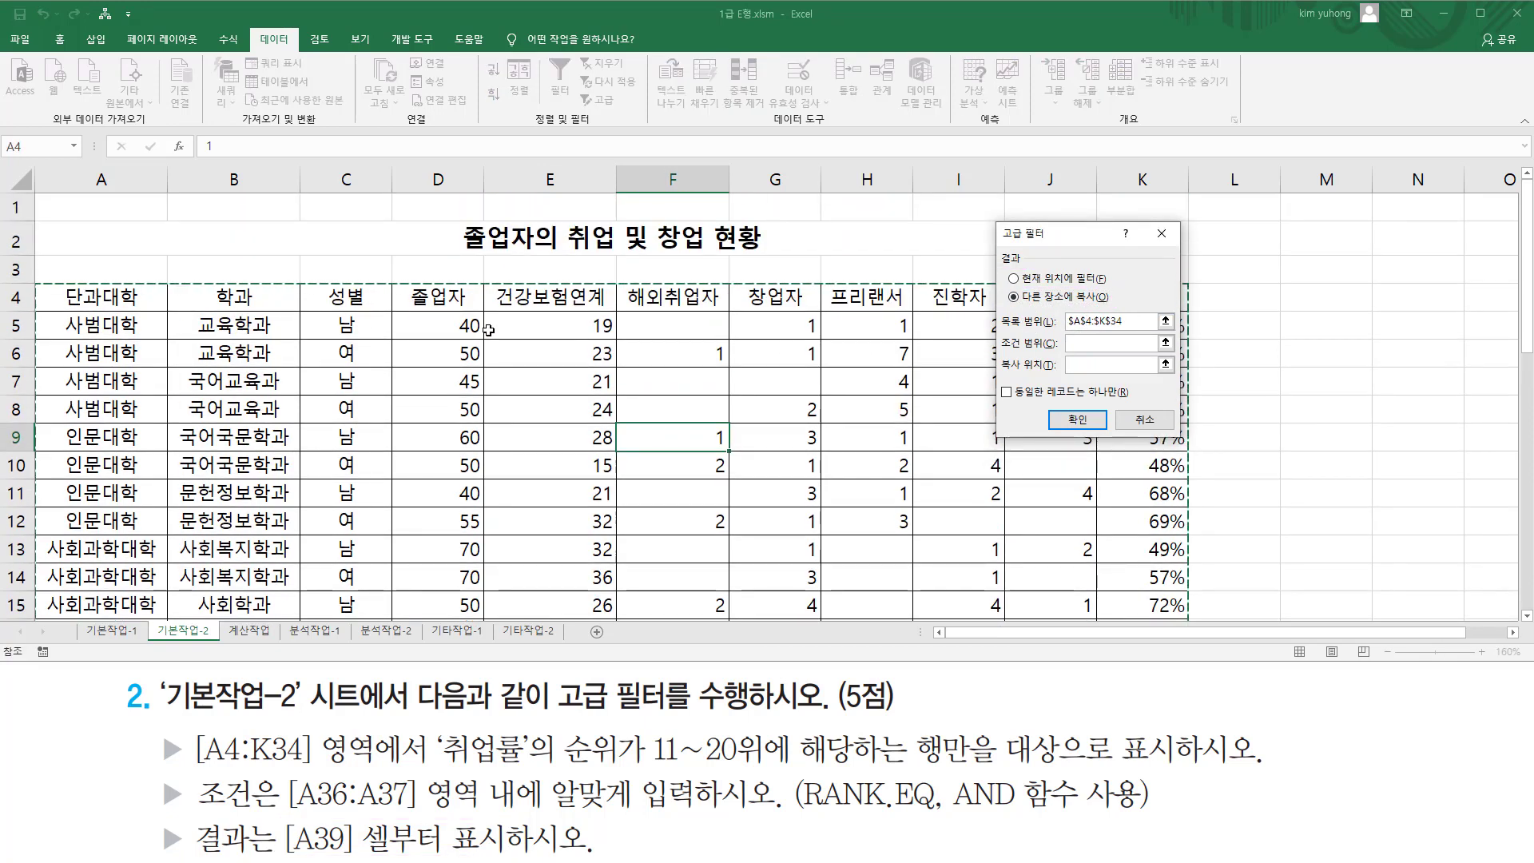
scroll(711, 344, down, 4)
scroll(711, 344, down, 5)
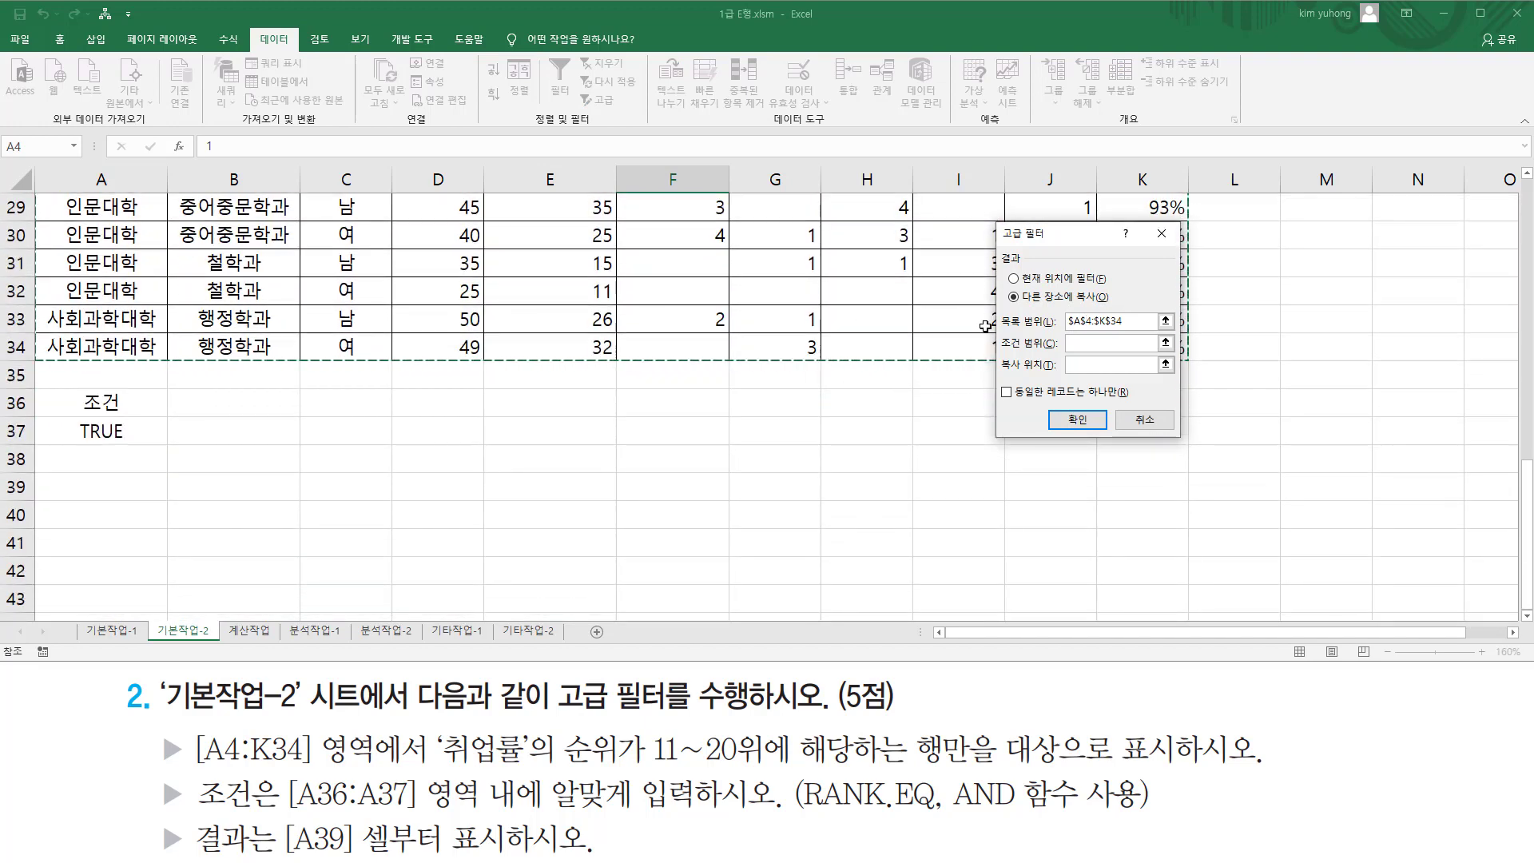
click(1092, 342)
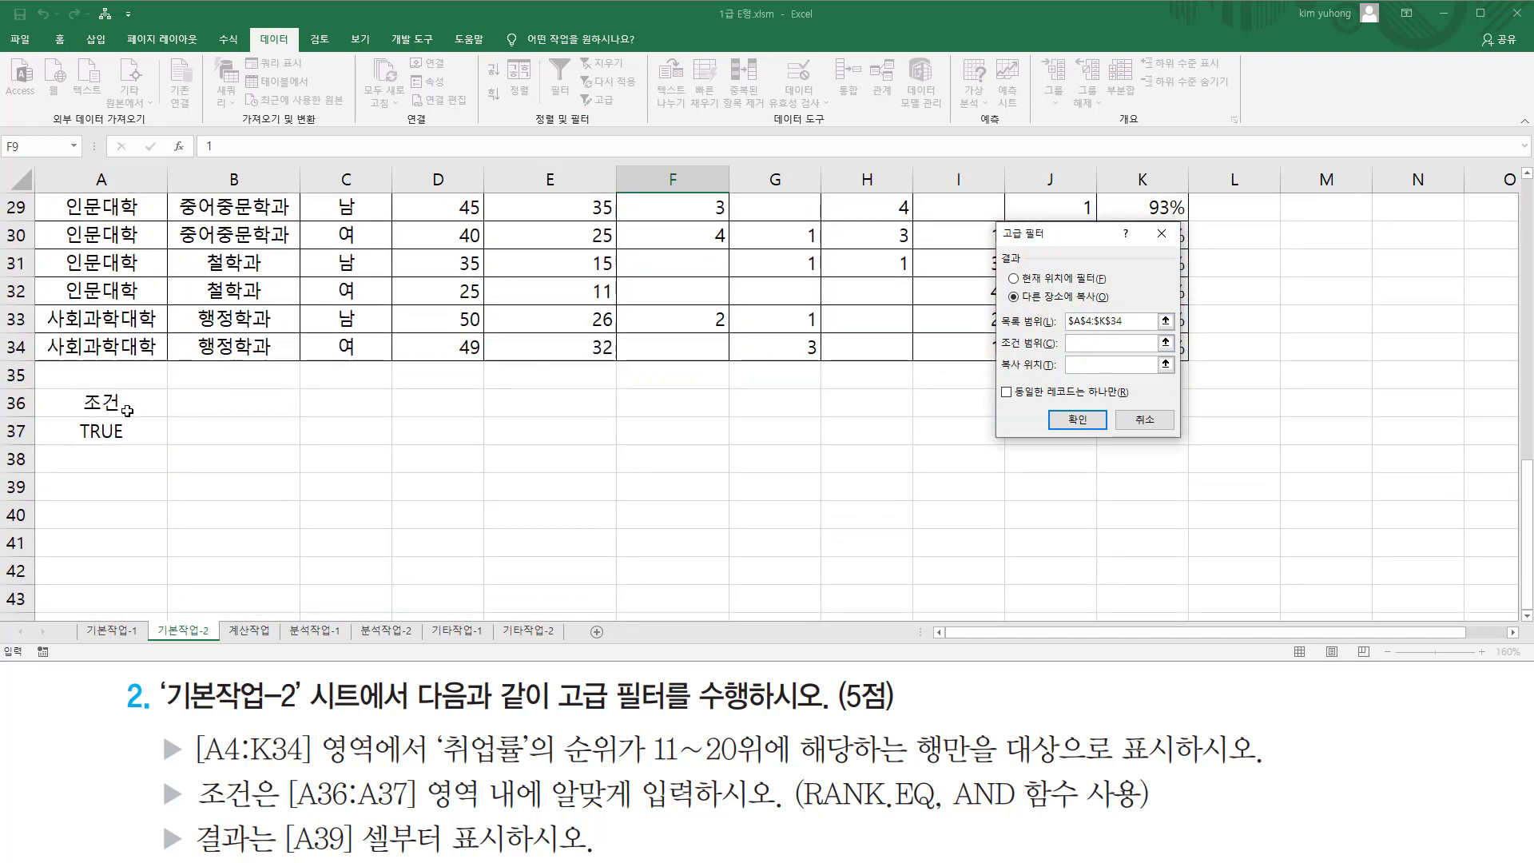
drag(128, 410, 131, 442)
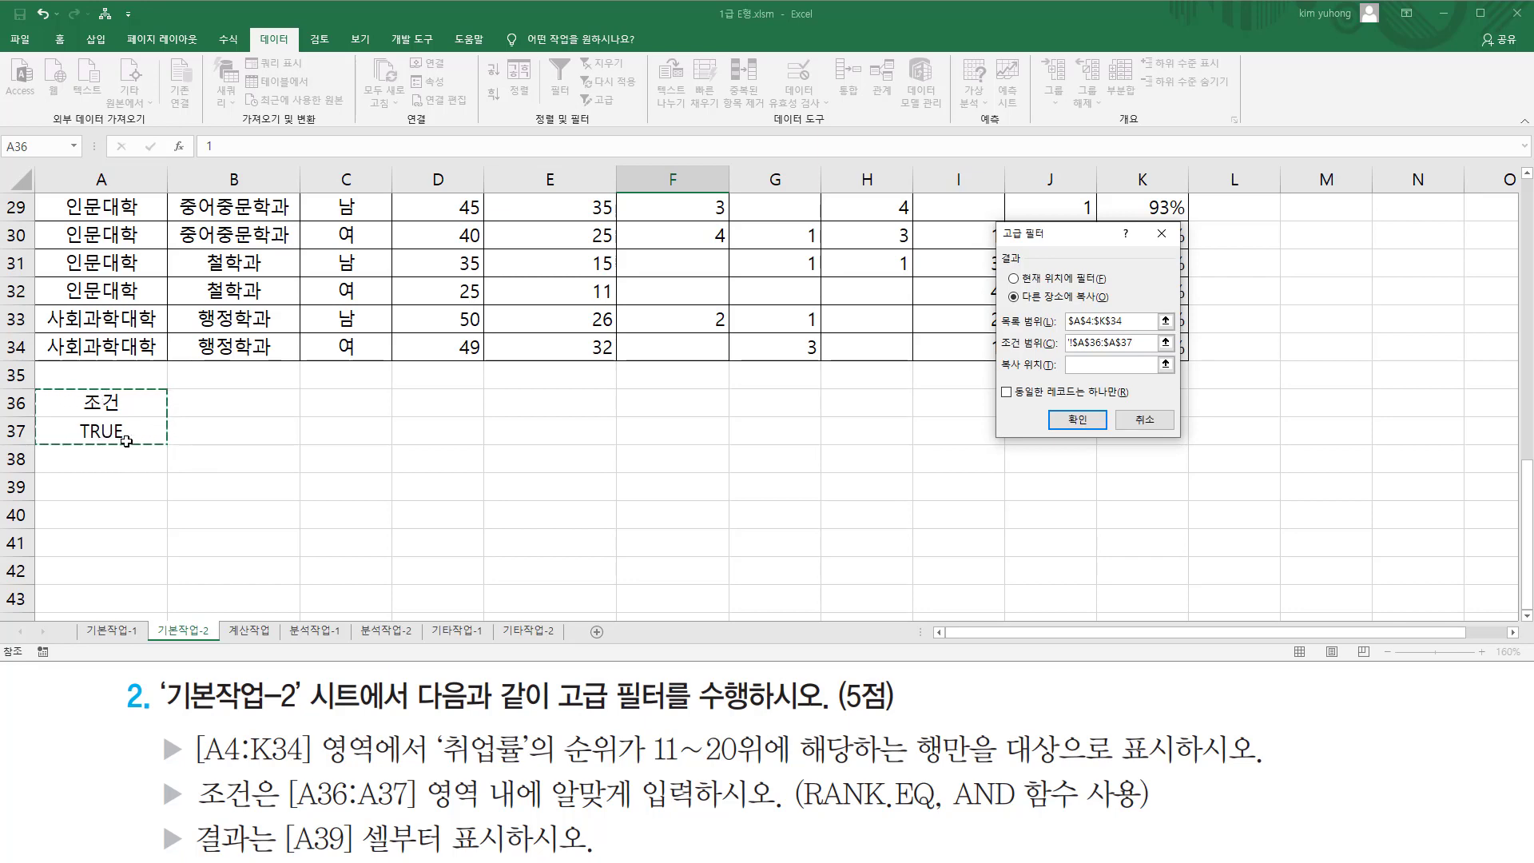
Set the copy destination to A39 and run the advanced filter
click(1074, 363)
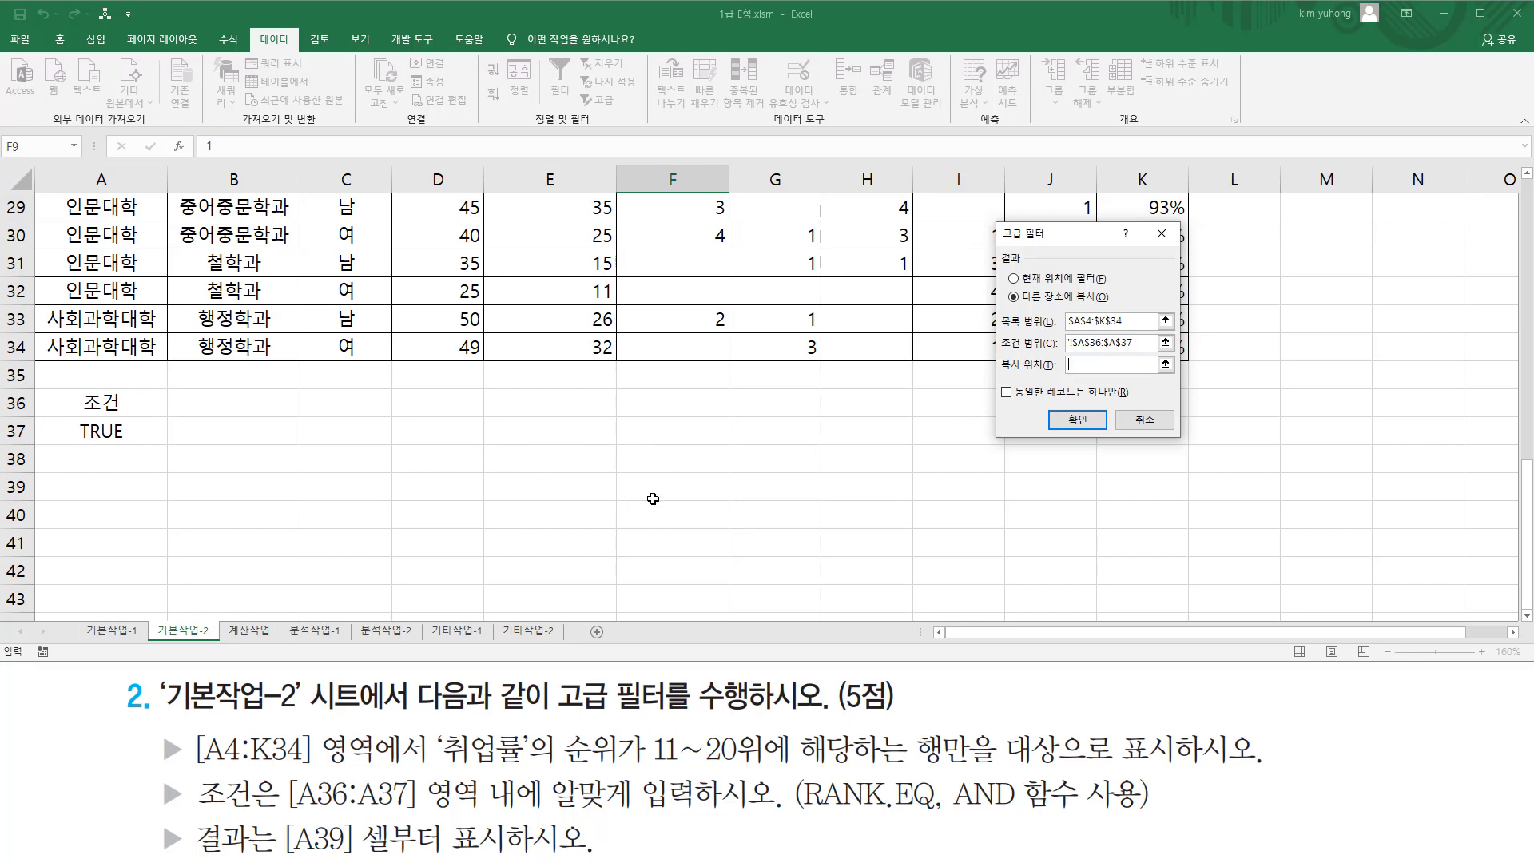
click(94, 491)
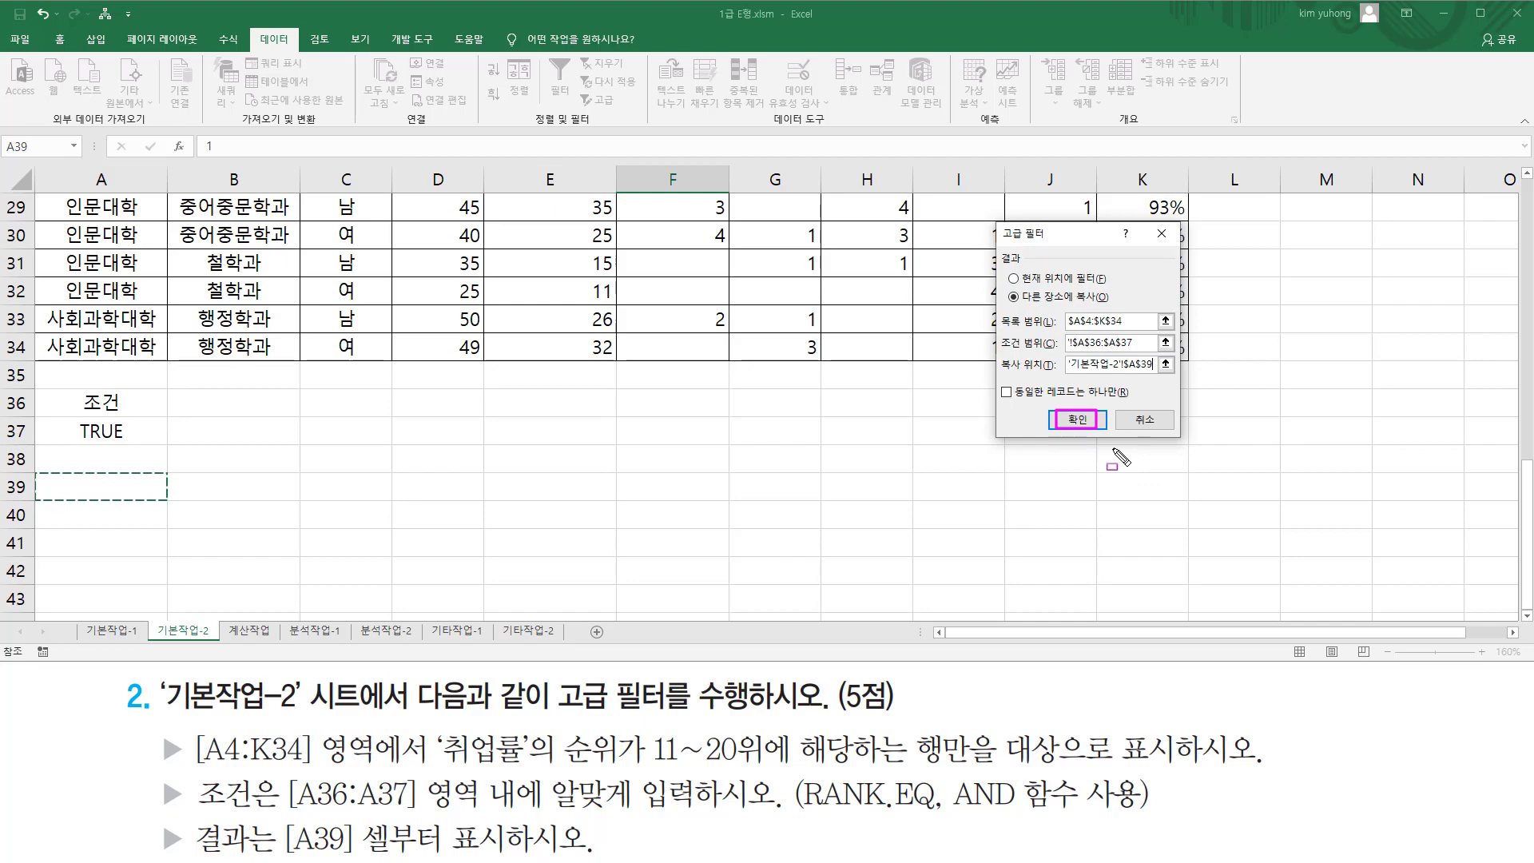
click(1078, 419)
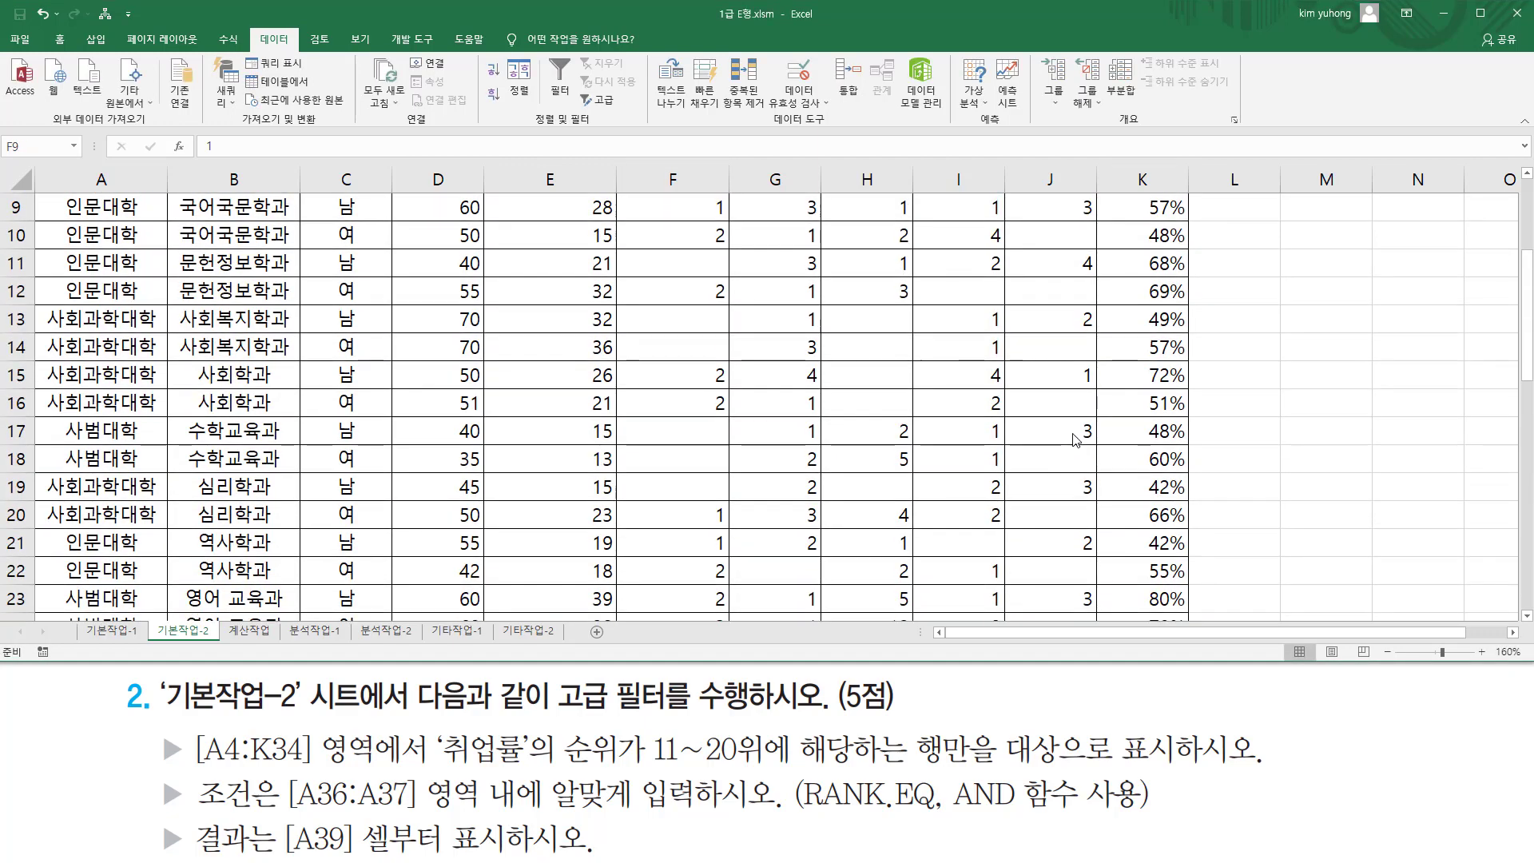
scroll(1071, 444, down, 9)
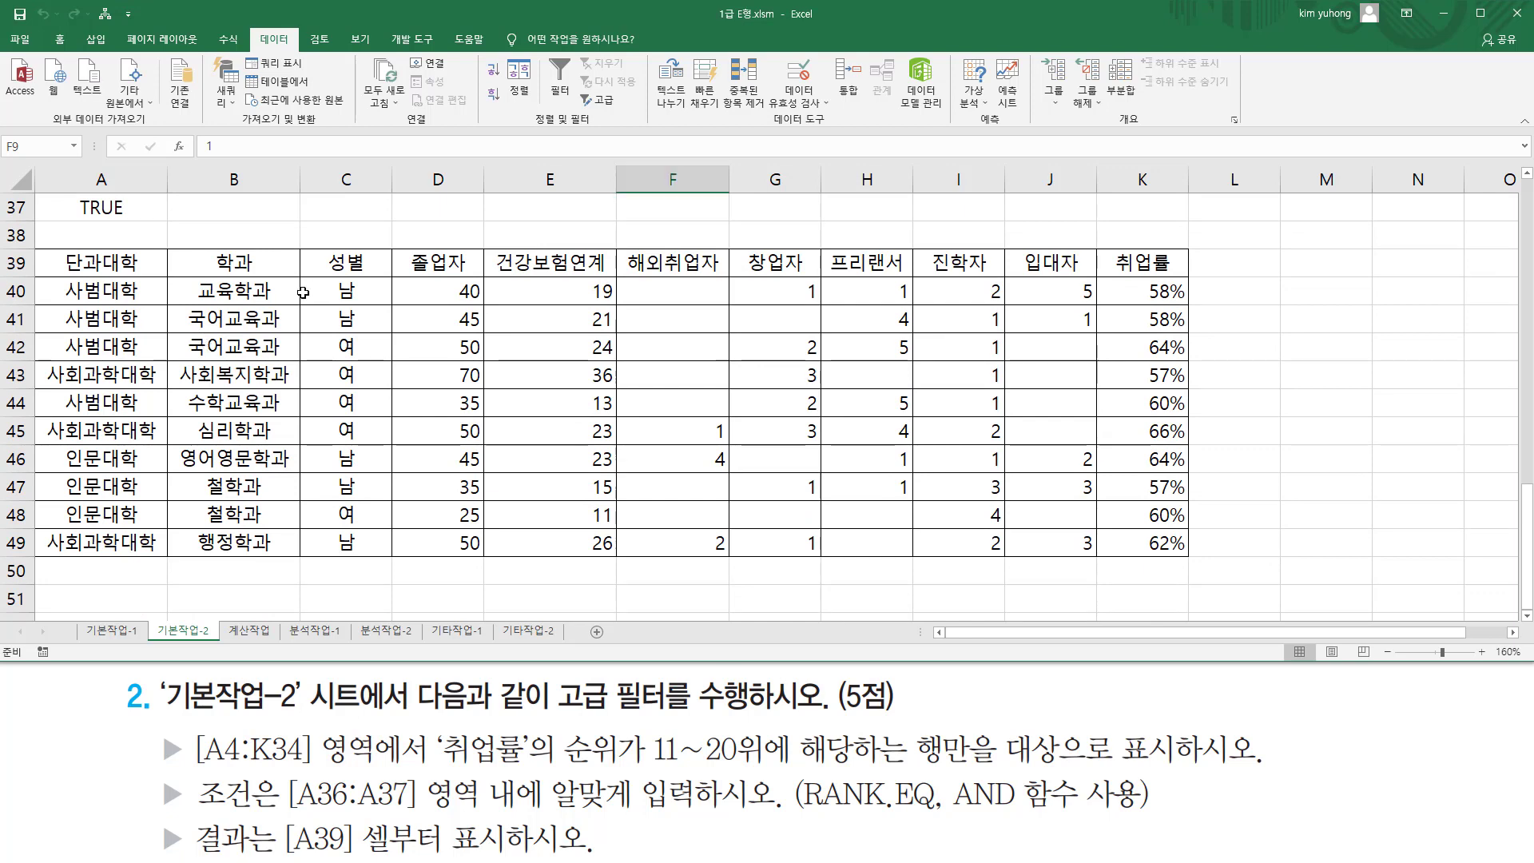
Paste the A37 criterion formula into C36 as plain text with a leading apostrophe
scroll(205, 342, up, 3)
double_click(388, 366)
key(ctrl+v)
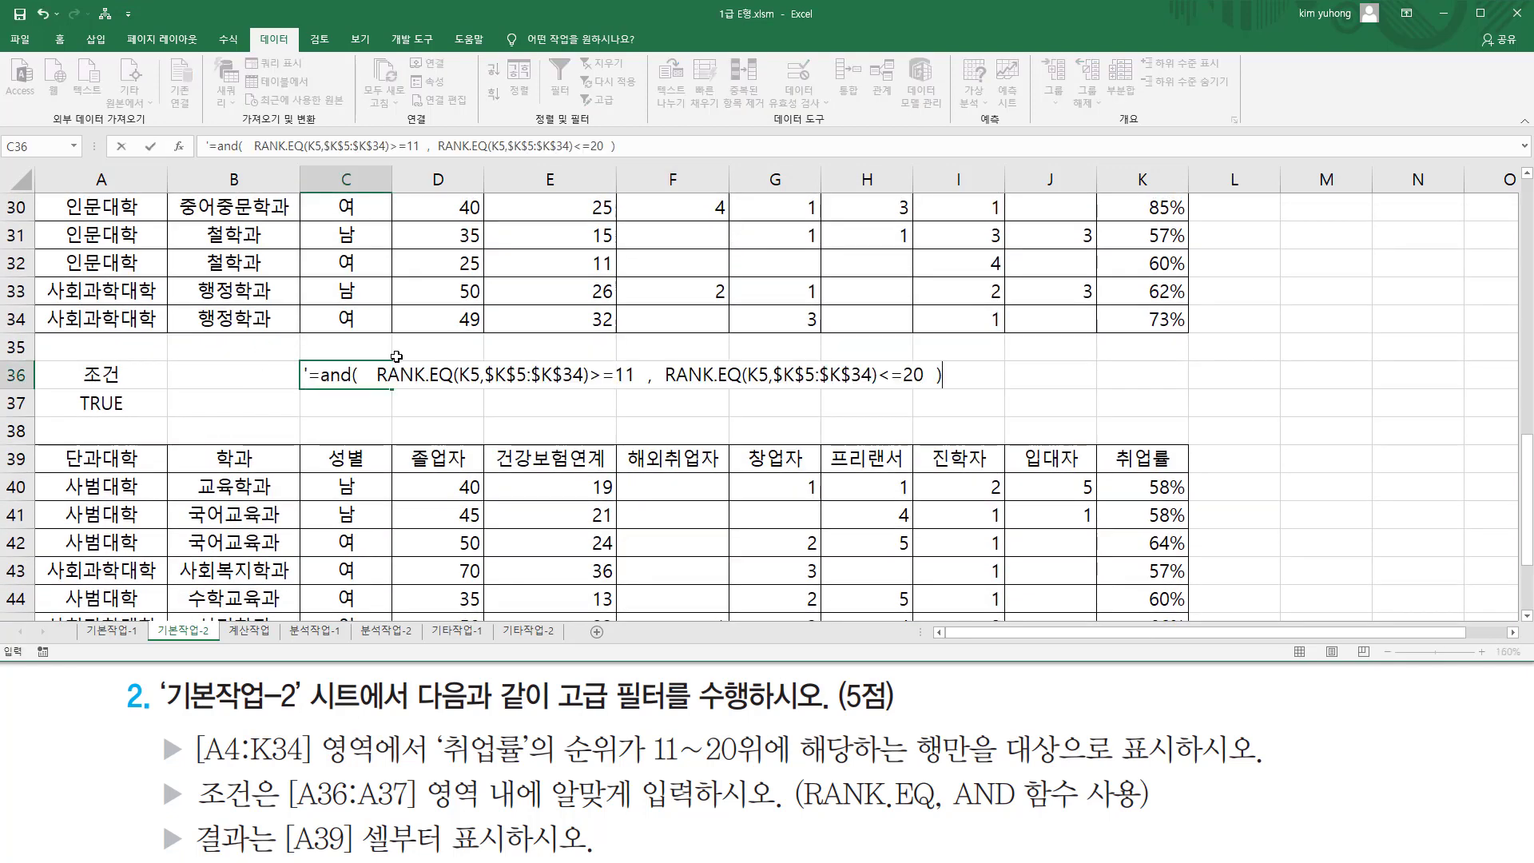
key(Return)
Left-align the formula text in C36 and color it red
click(358, 373)
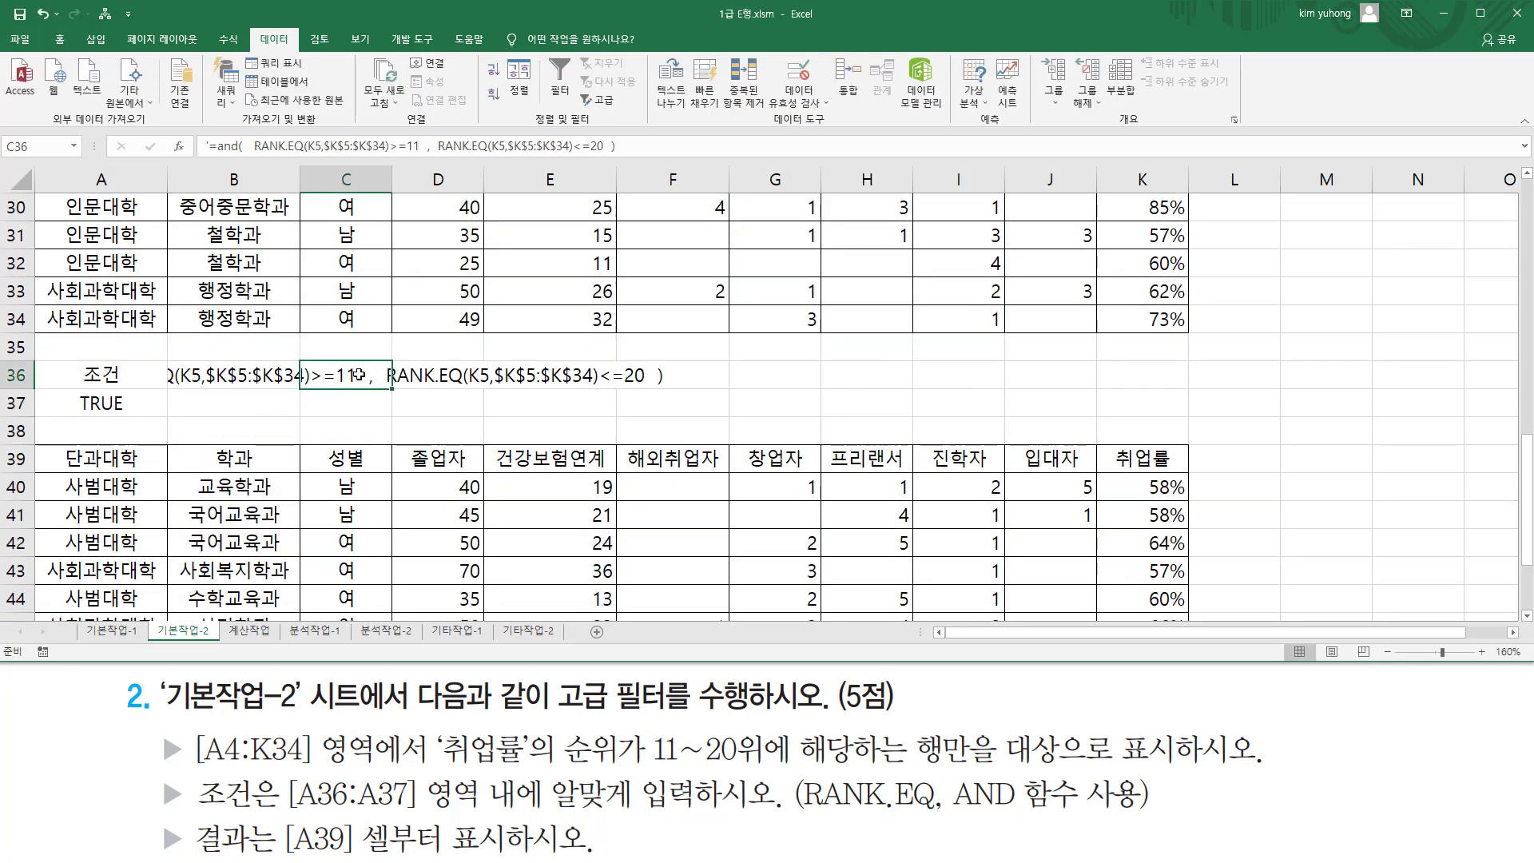
click(60, 38)
click(272, 95)
click(438, 431)
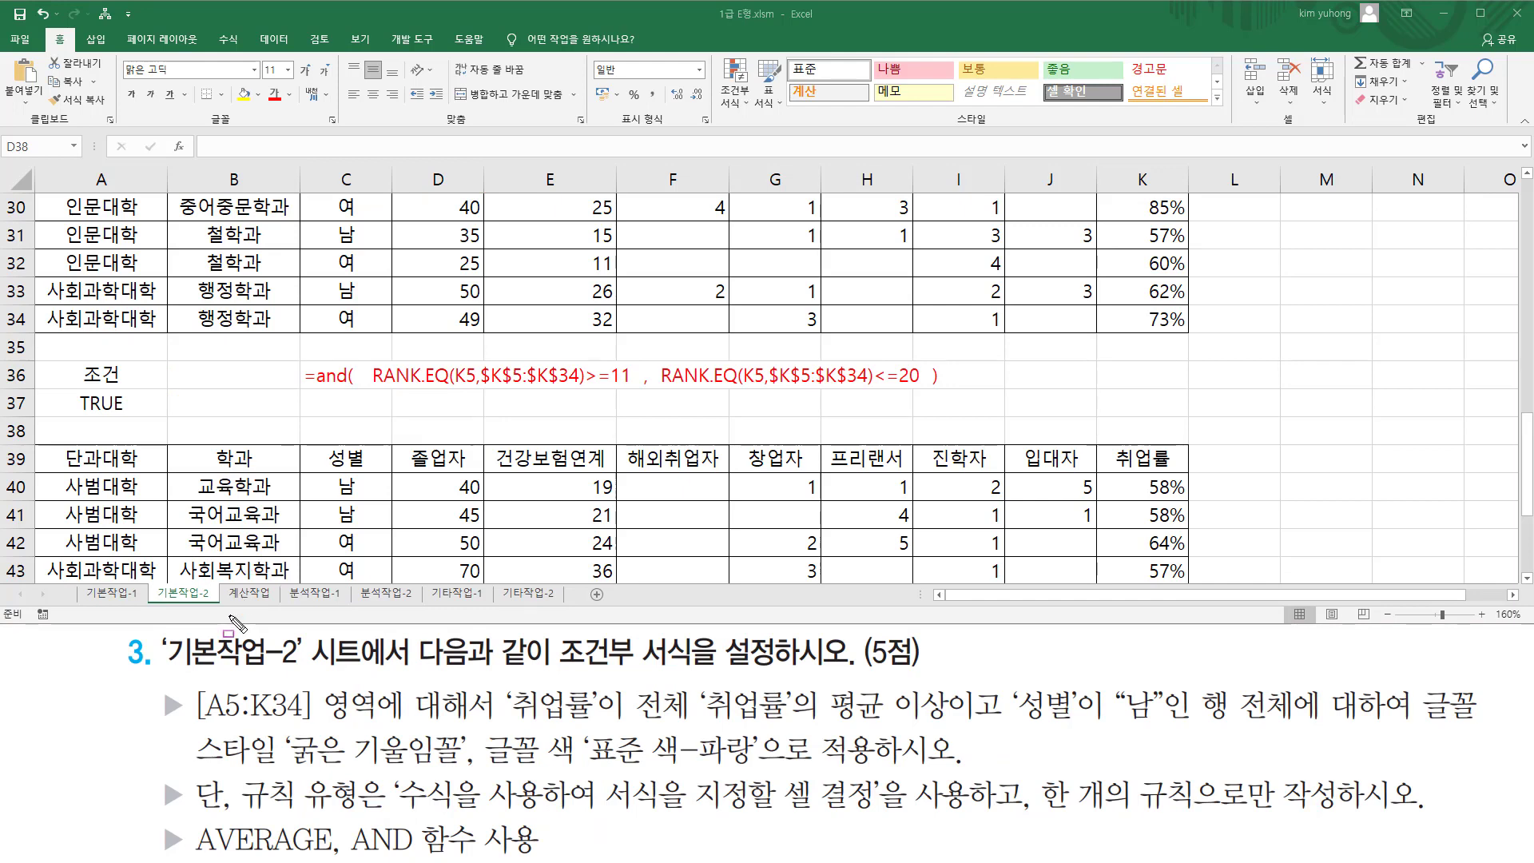
Read the task 3 conditional formatting instructions for A5:K34, covering the conditions, font style and color, rule type, single-rule limit and required functions
mouse_move(157, 632)
mouse_down()
mouse_move(211, 663)
mouse_move(310, 671)
mouse_up()
mouse_move(152, 605)
mouse_down()
mouse_move(200, 605)
mouse_move(212, 586)
mouse_move(172, 605)
mouse_up()
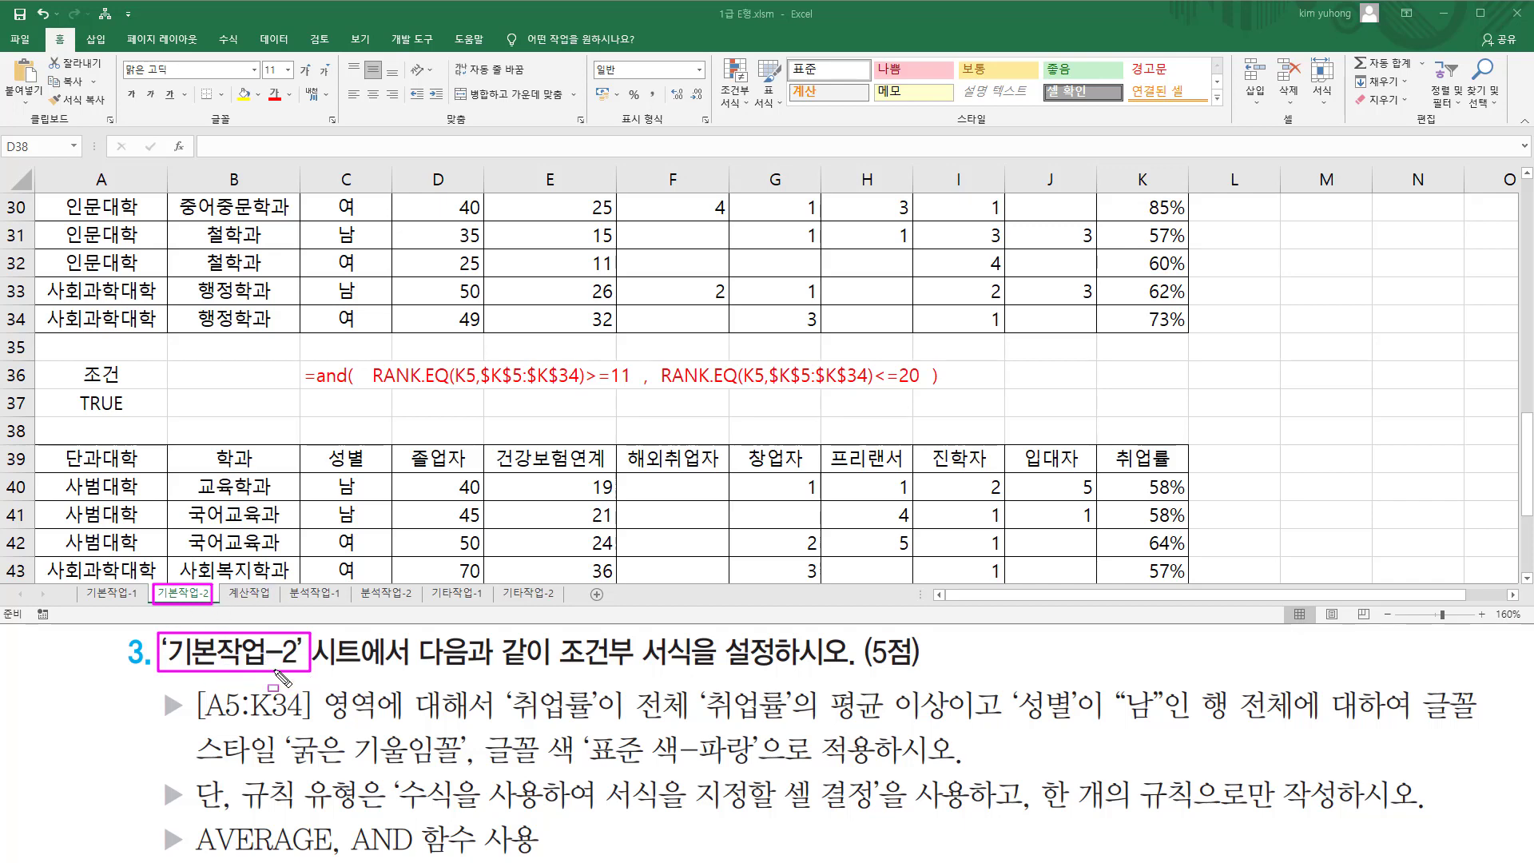
mouse_move(551, 671)
mouse_down()
mouse_move(743, 687)
mouse_move(716, 639)
mouse_move(781, 637)
mouse_up()
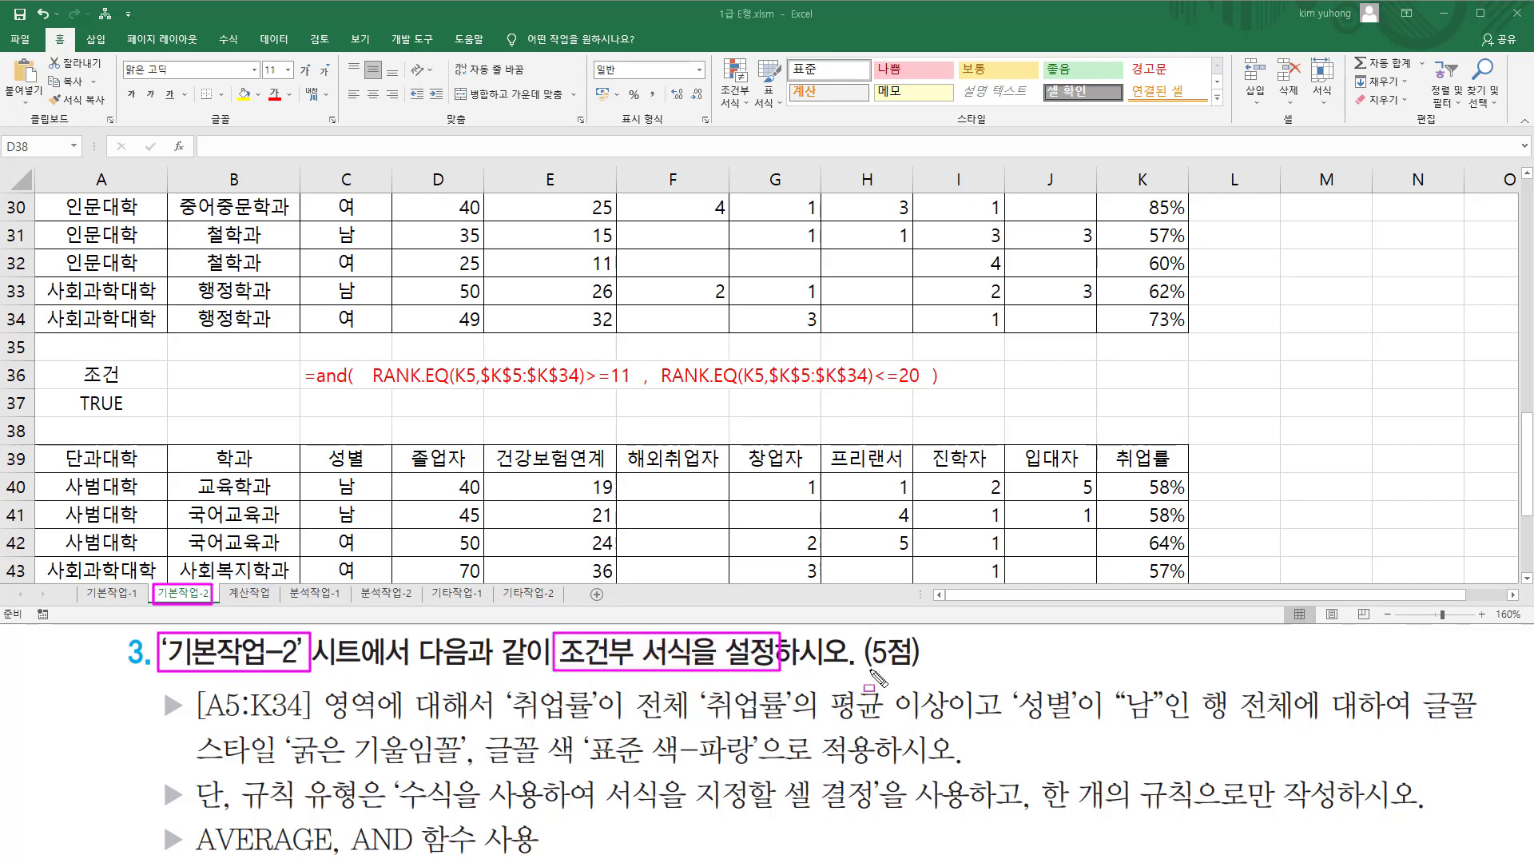
drag(867, 668, 927, 669)
mouse_move(193, 740)
mouse_down()
mouse_move(320, 719)
mouse_move(313, 704)
mouse_move(593, 723)
mouse_up()
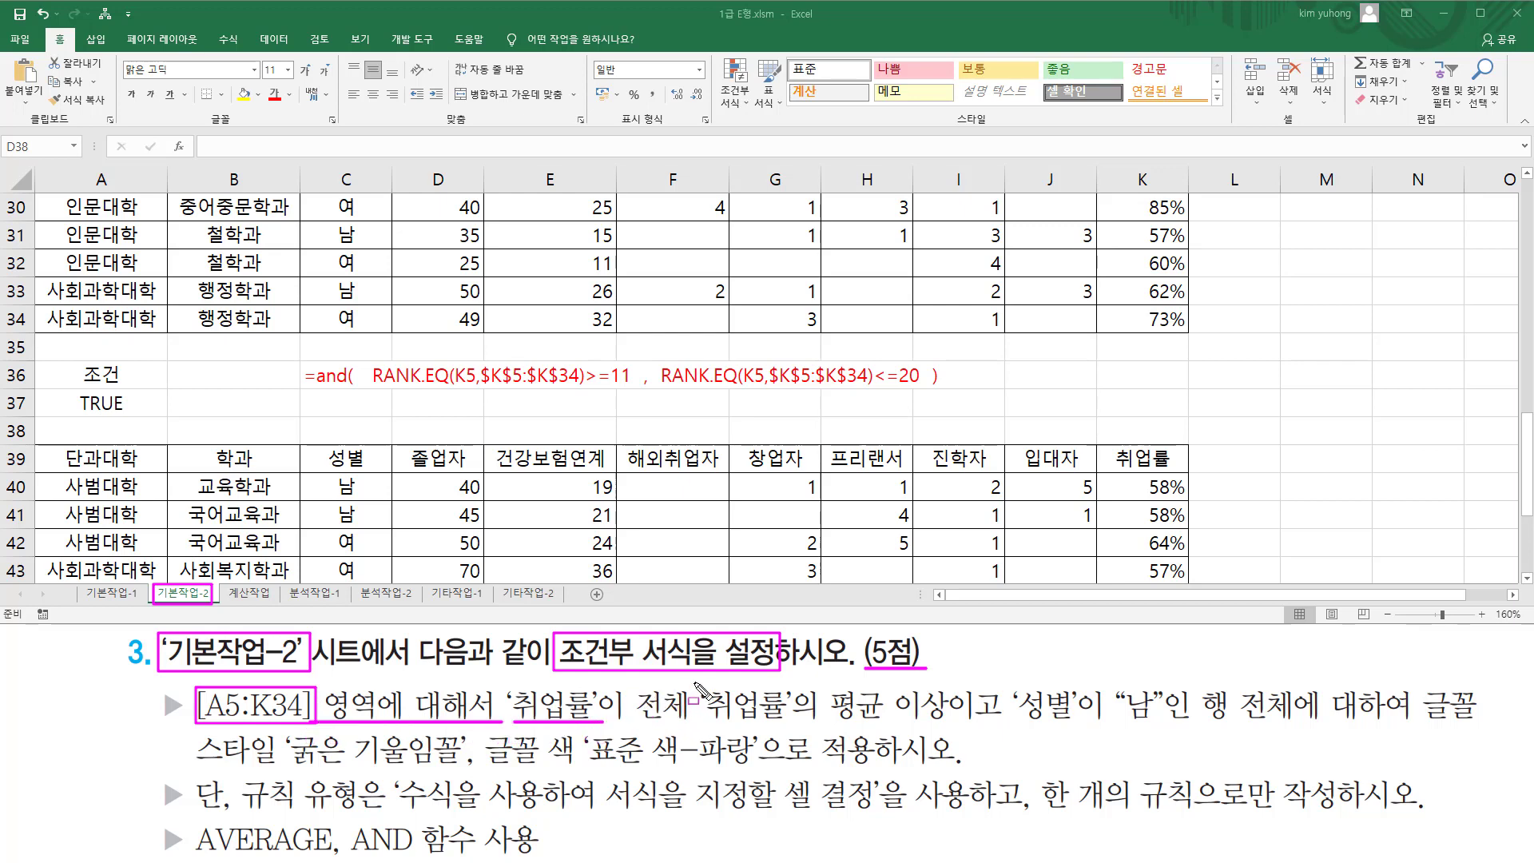
drag(694, 684, 959, 725)
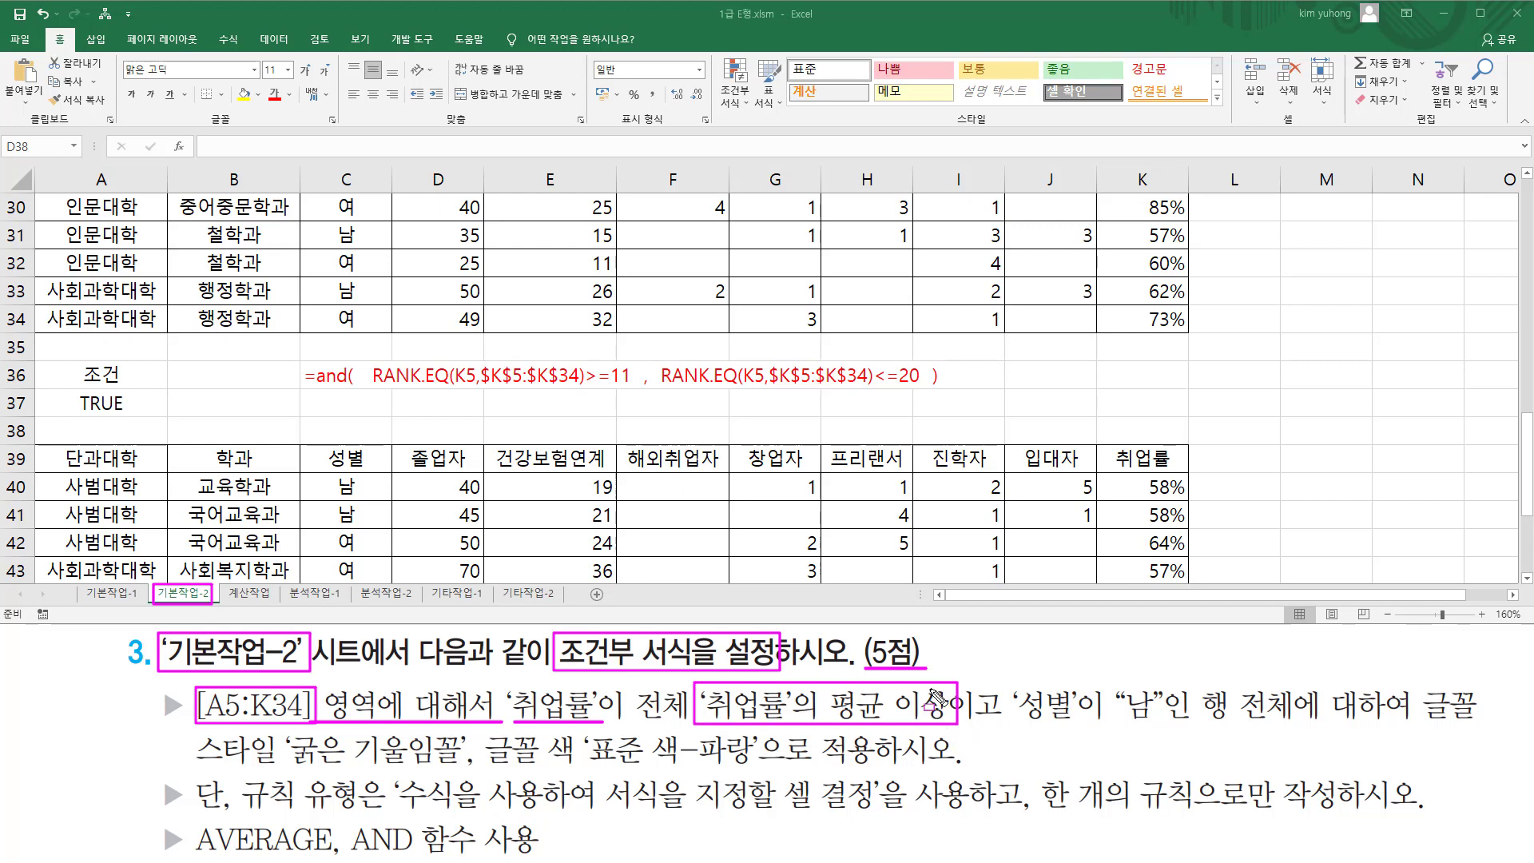
mouse_move(1016, 721)
mouse_down()
mouse_move(1153, 723)
mouse_move(1160, 685)
mouse_move(1301, 726)
mouse_up()
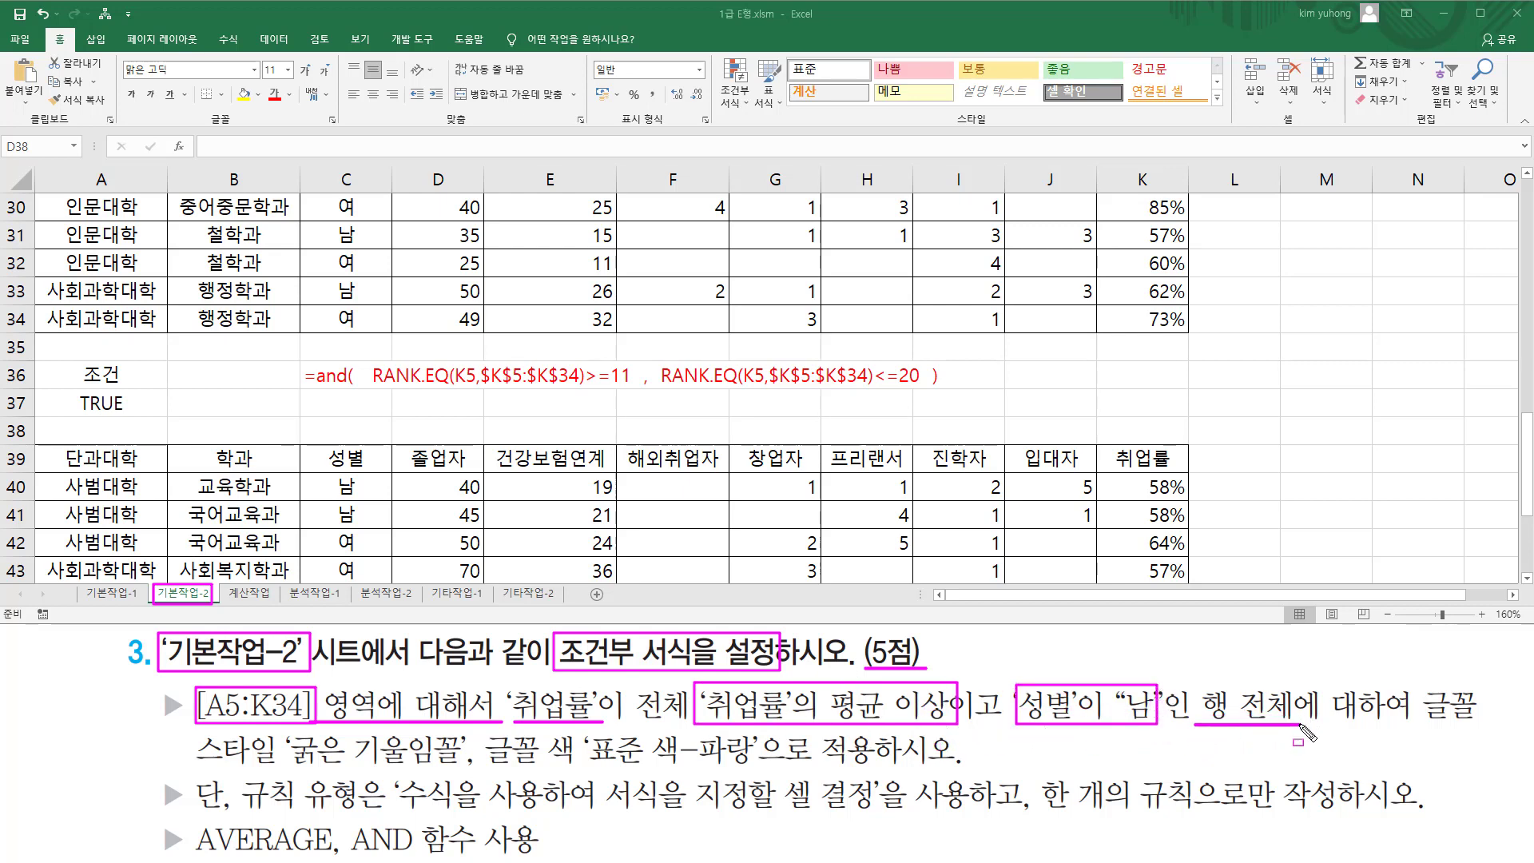
drag(288, 768, 462, 768)
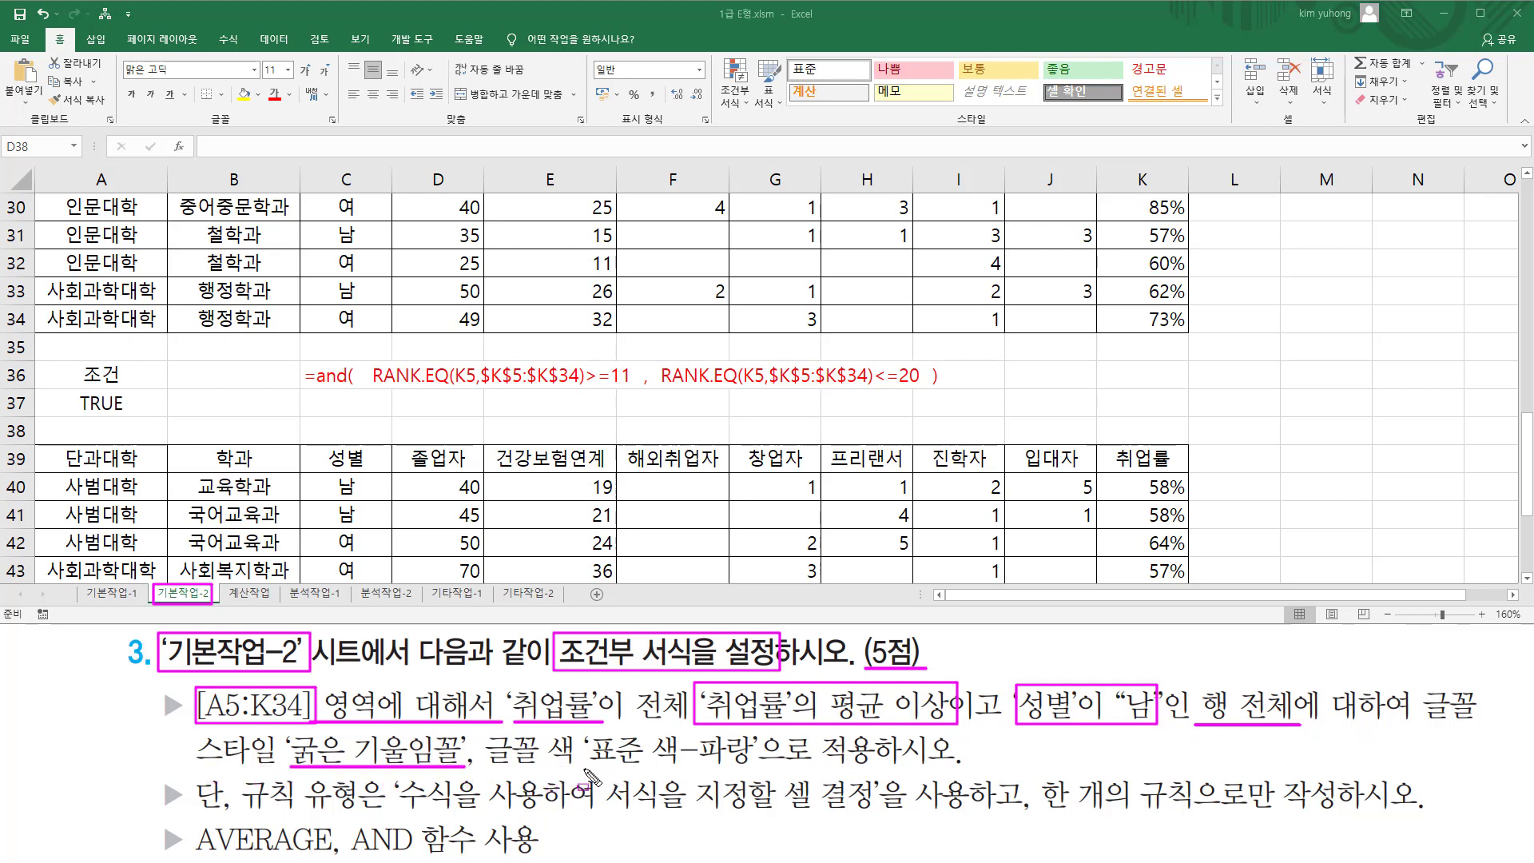
drag(583, 768, 764, 769)
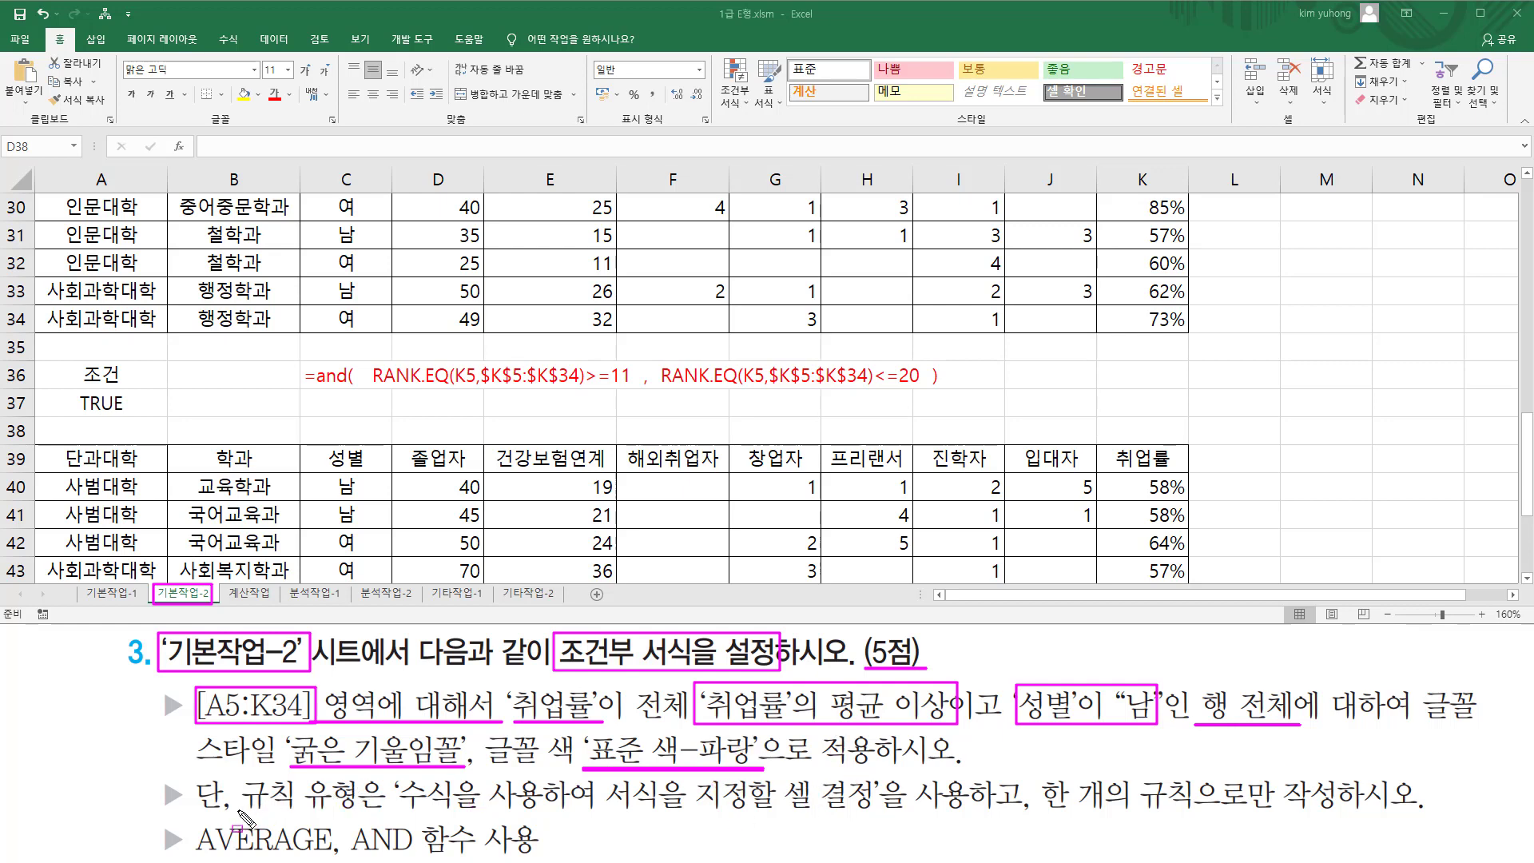
drag(238, 810, 871, 813)
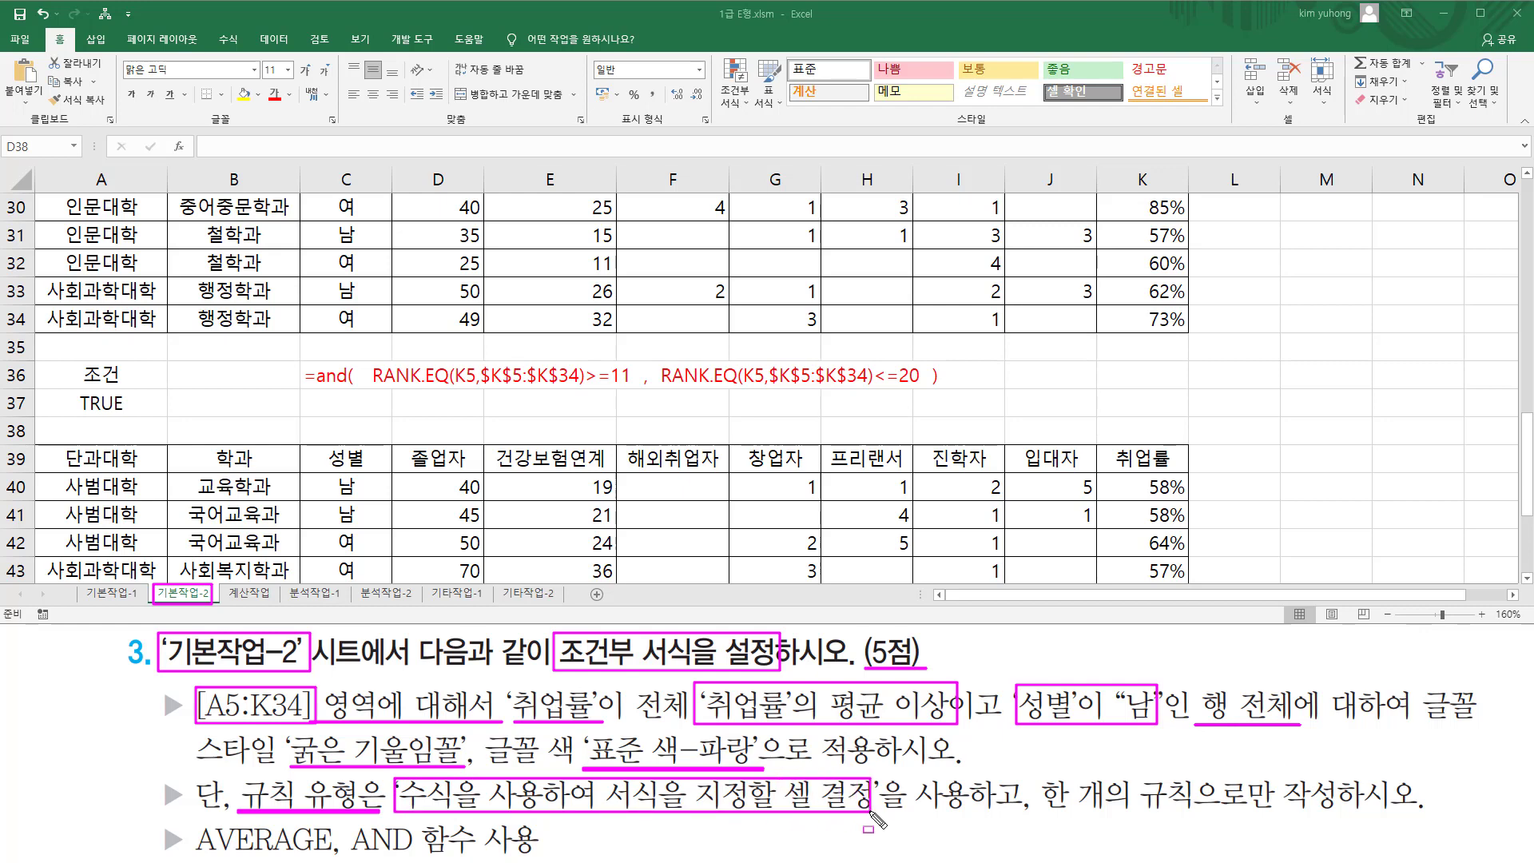
drag(1039, 813, 1343, 815)
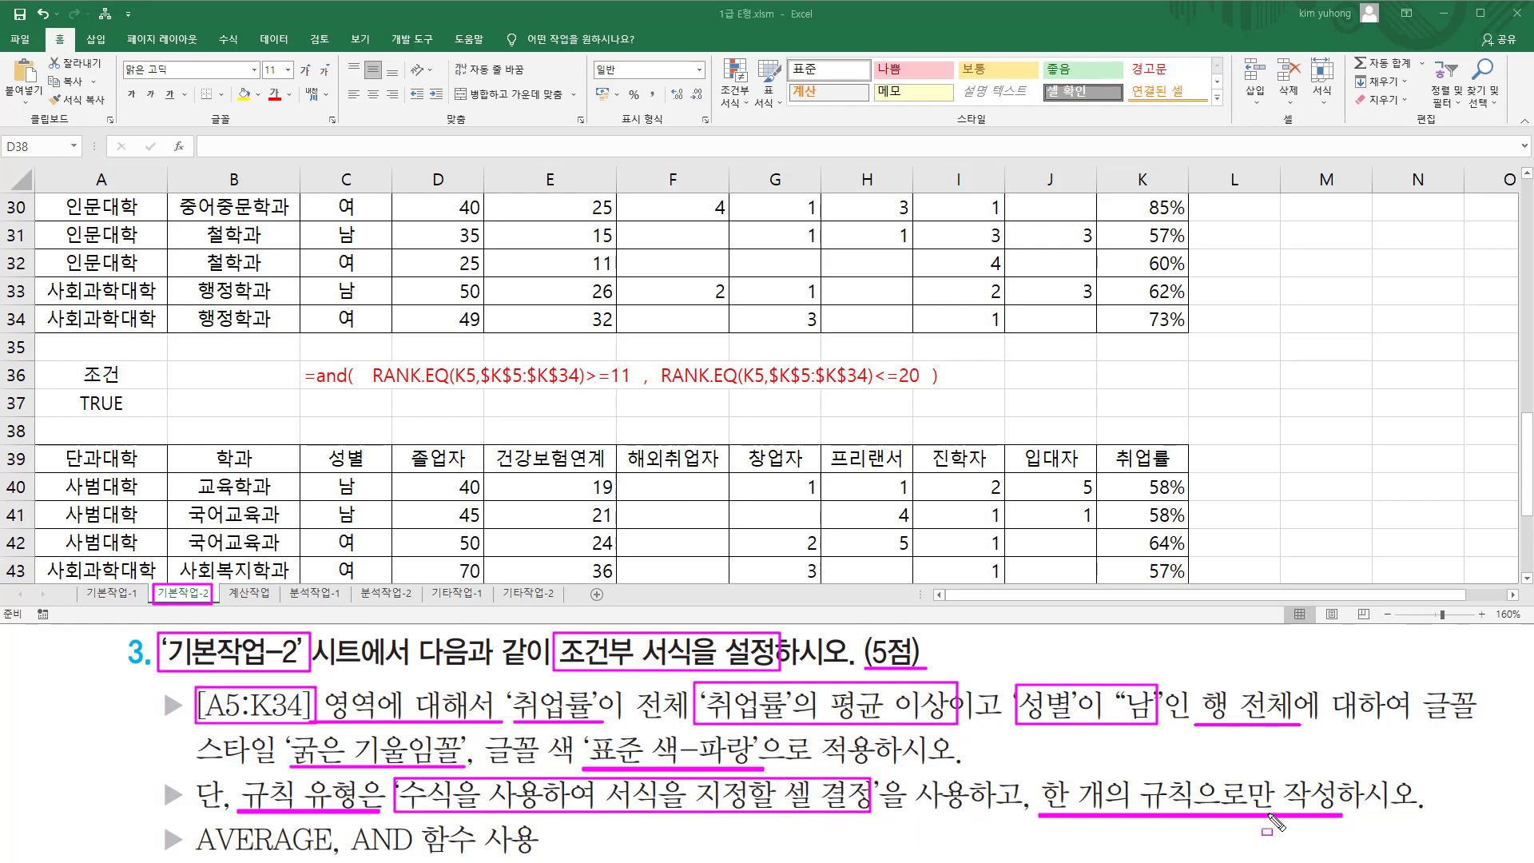
key(Escape)
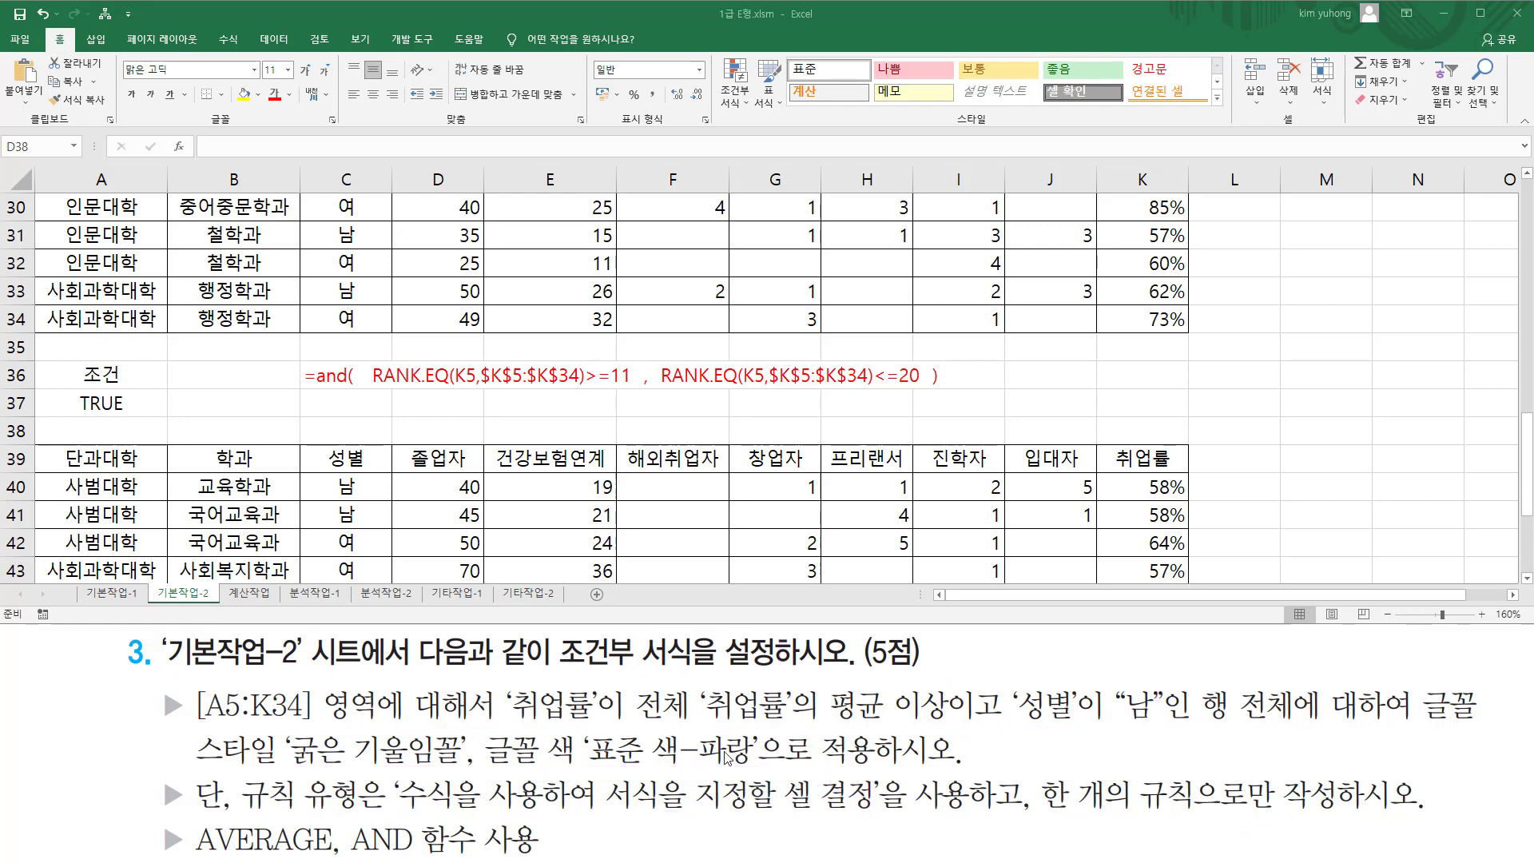
mouse_move(502, 678)
mouse_down()
mouse_move(621, 731)
mouse_move(980, 732)
mouse_move(954, 735)
mouse_up()
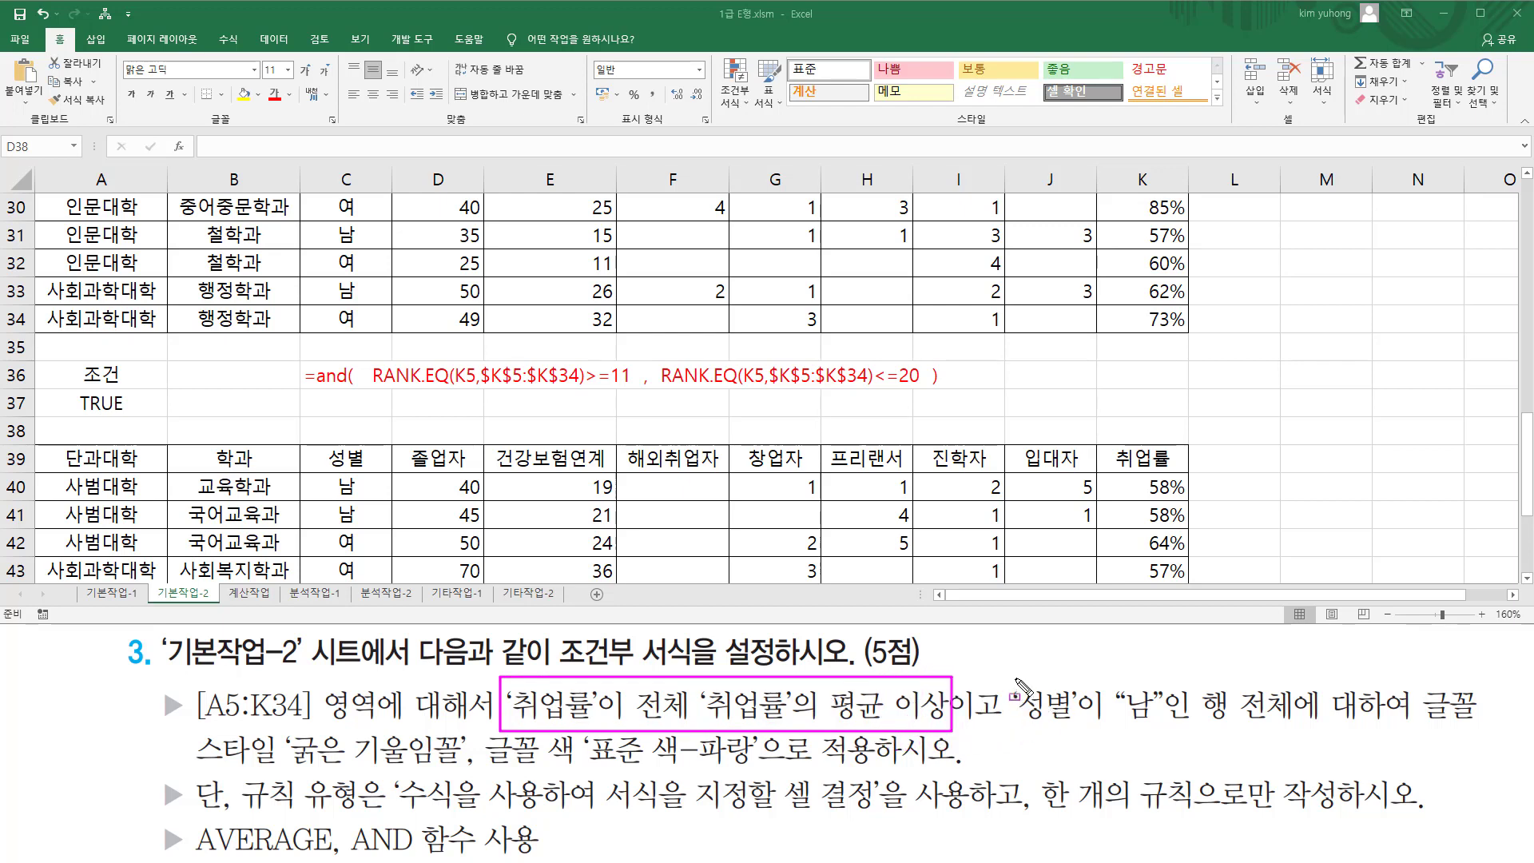
drag(1009, 679, 1166, 731)
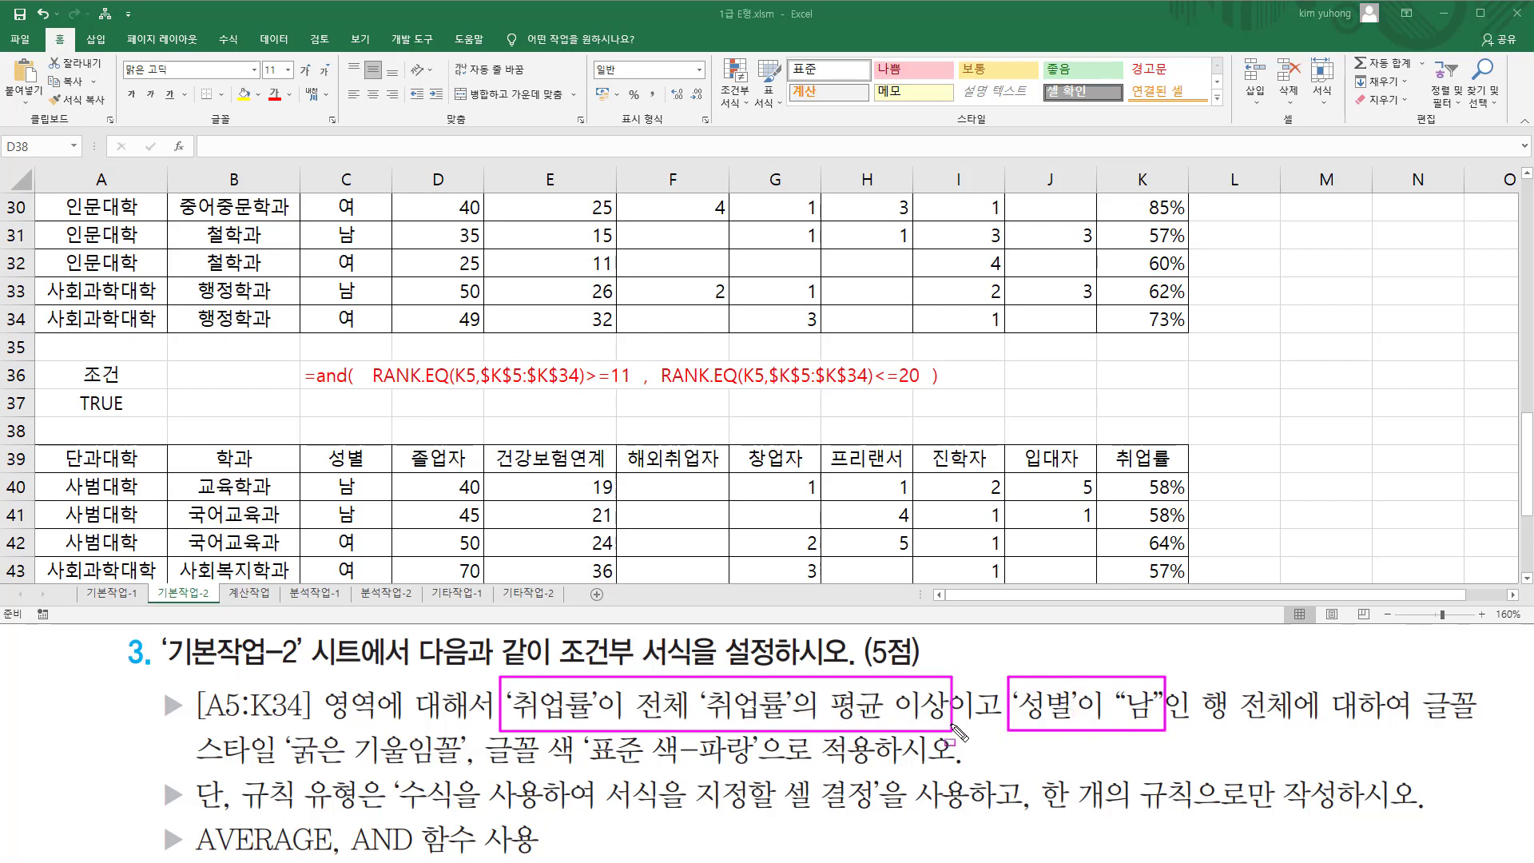
drag(956, 722, 1000, 722)
drag(195, 856, 412, 856)
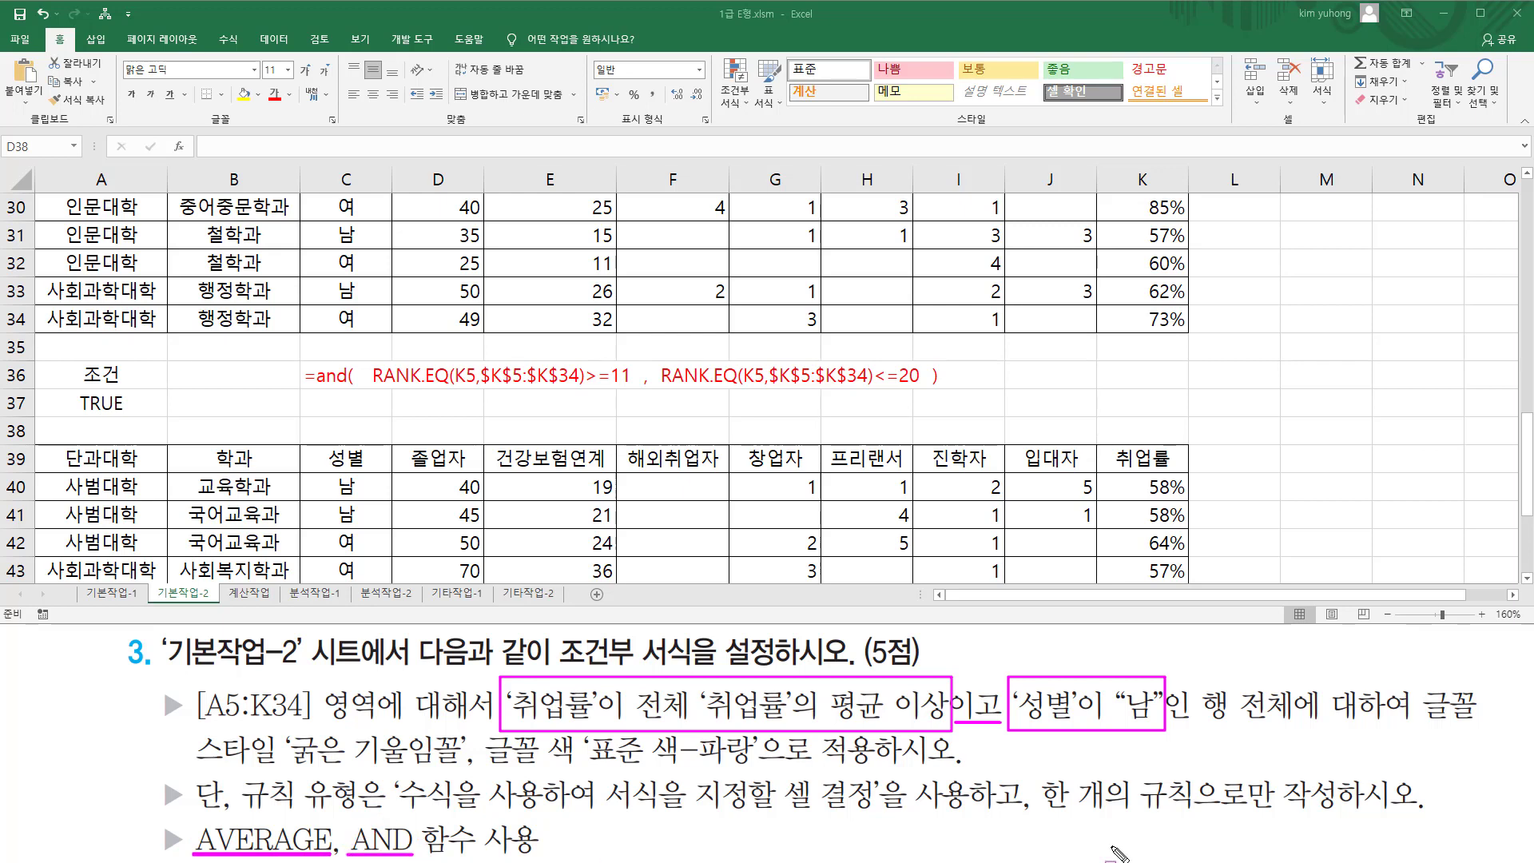
drag(1031, 810, 1333, 810)
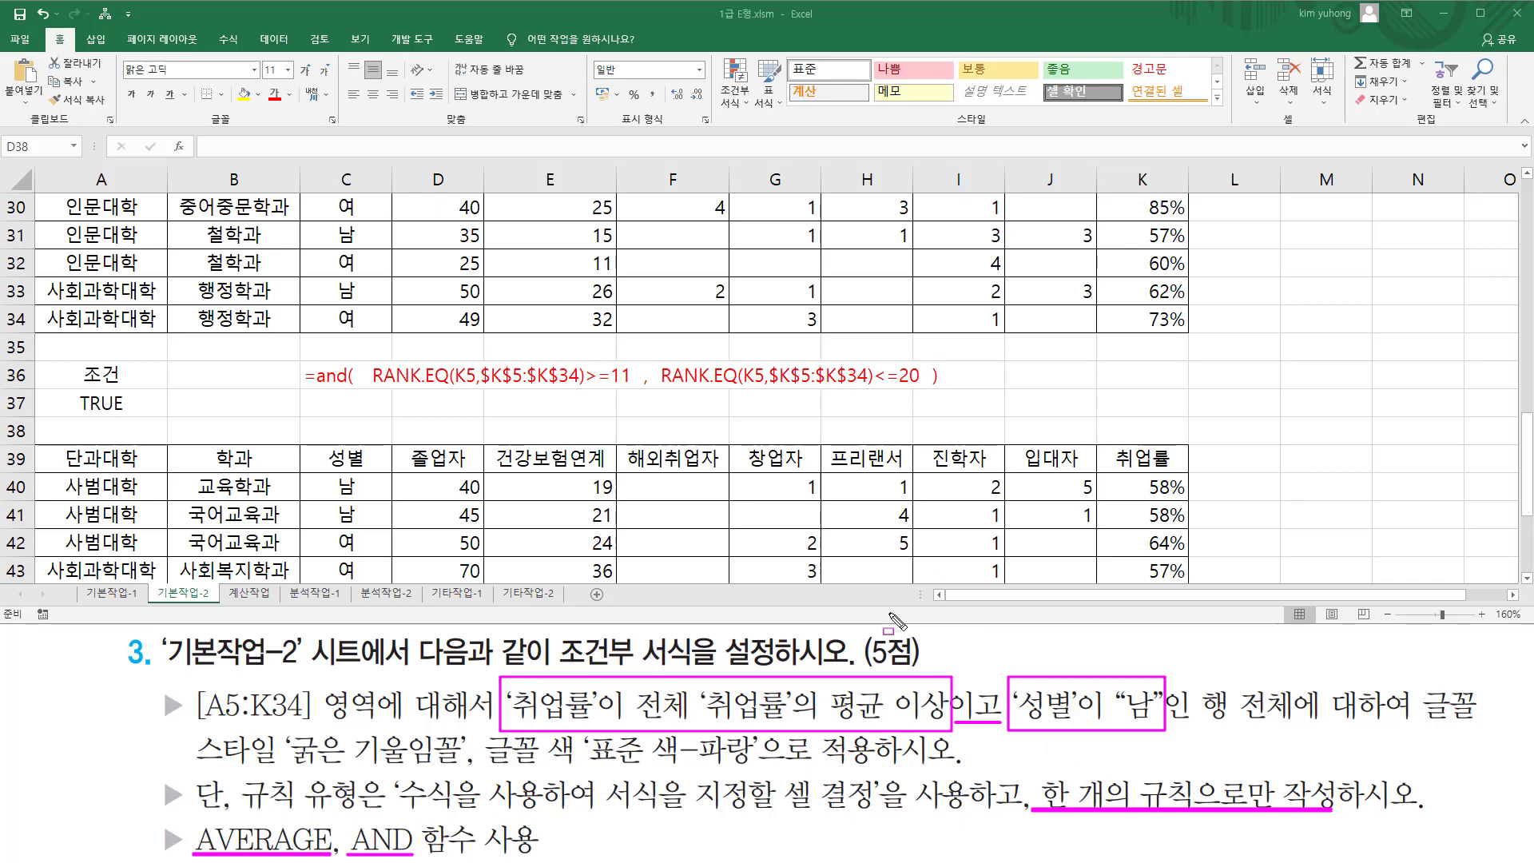
Select A5:K34 and start a new conditional formatting rule for the range
key(Escape)
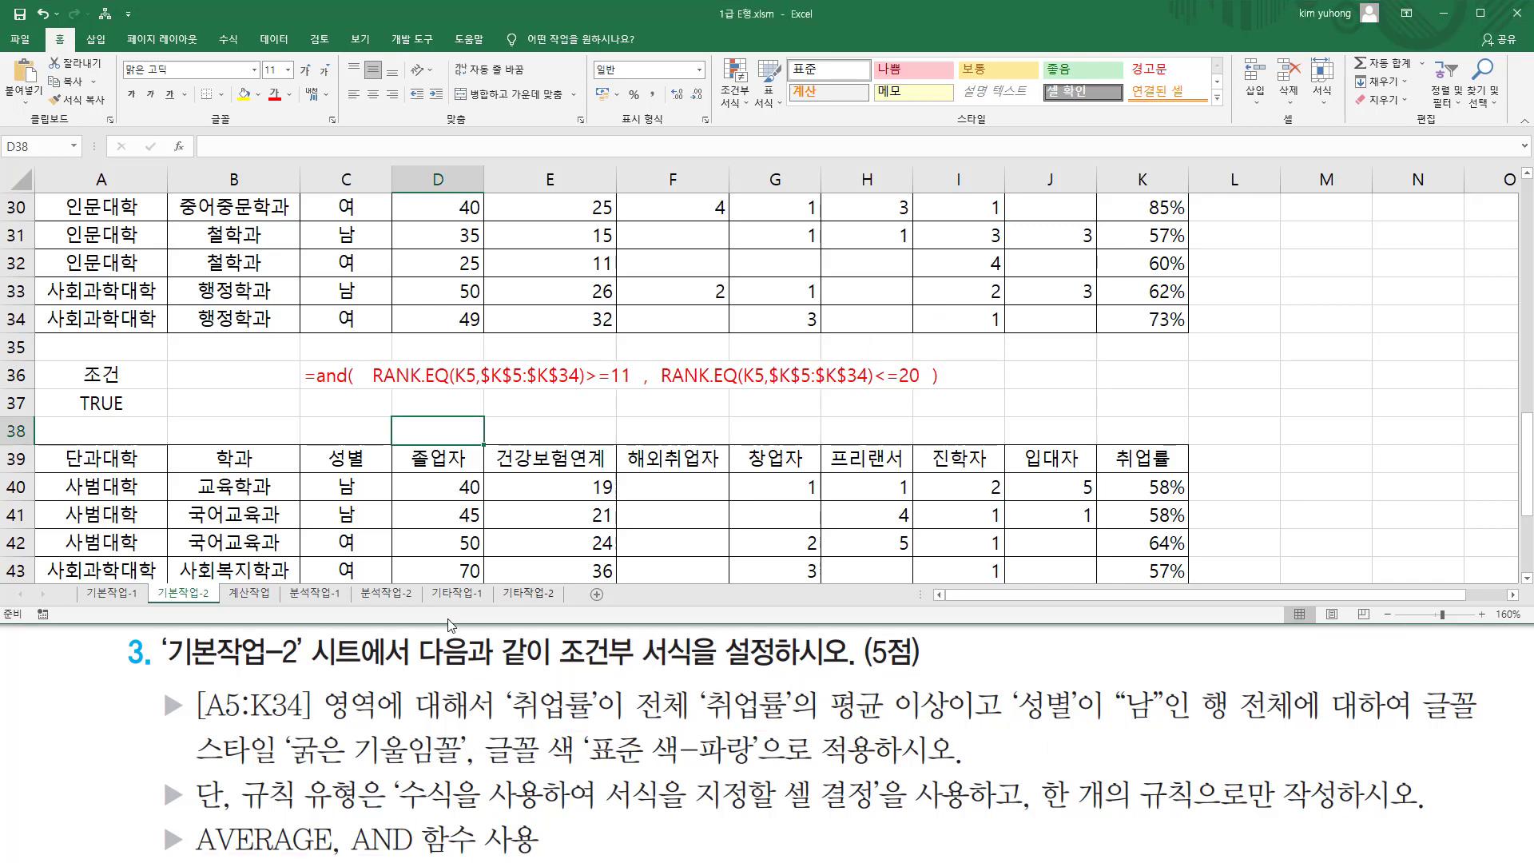
drag(196, 739, 318, 739)
key(Escape)
drag(1141, 317, 70, 321)
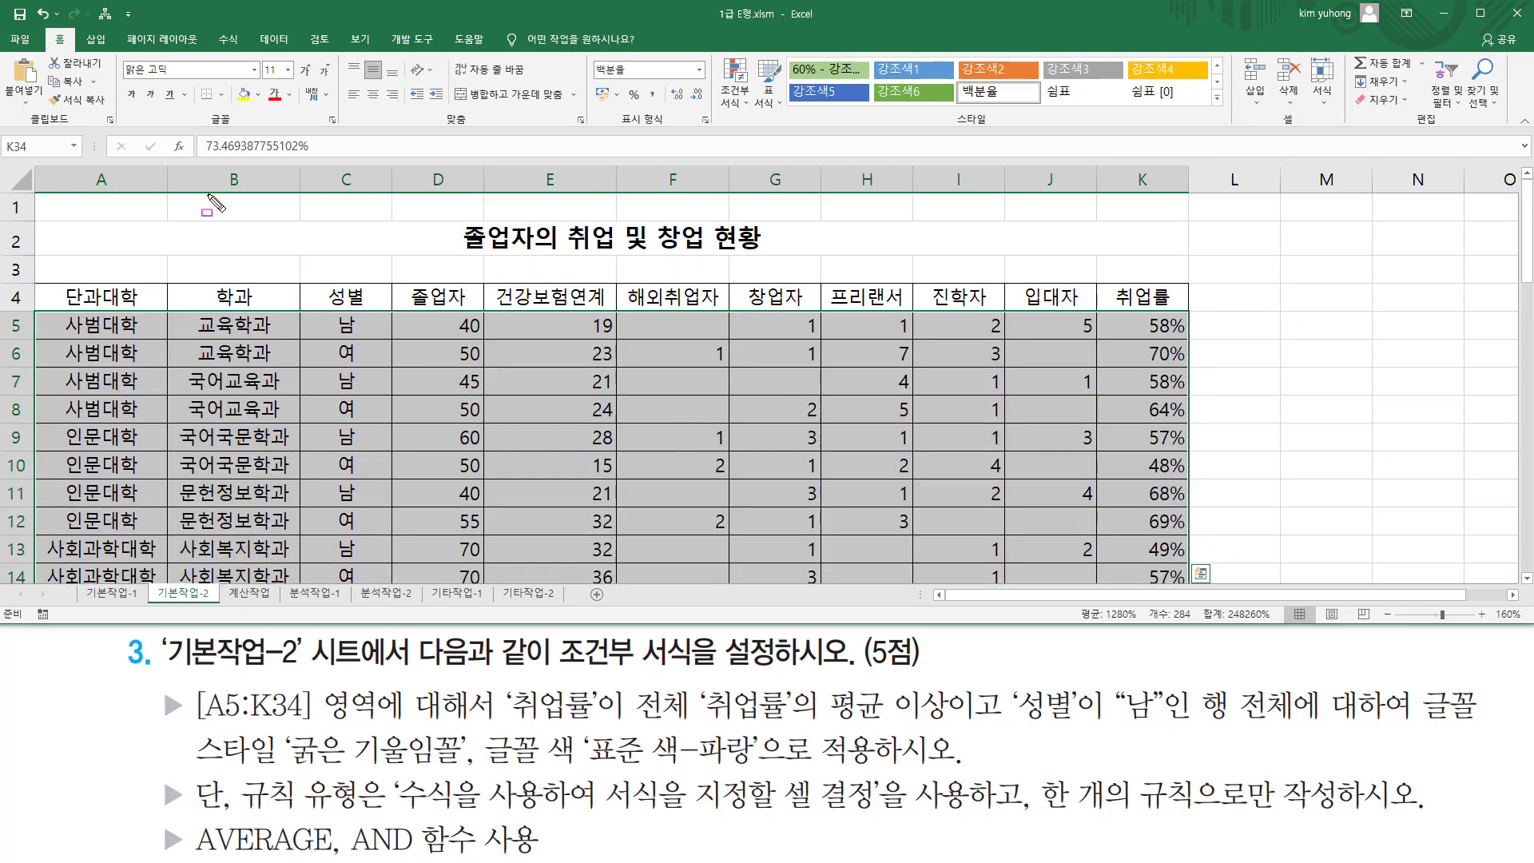
drag(47, 28, 75, 50)
drag(718, 71, 763, 126)
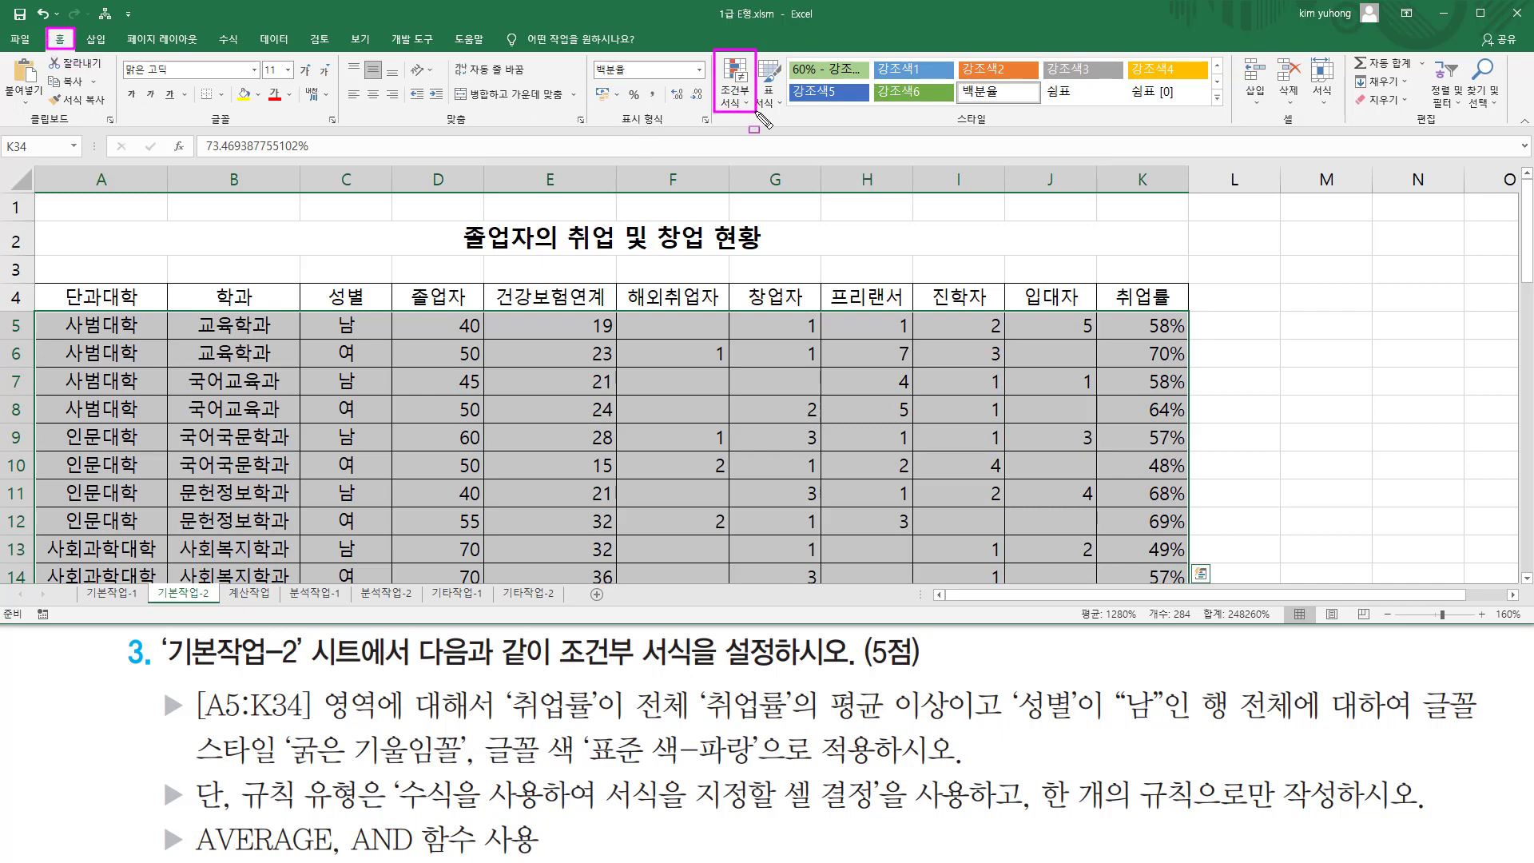
key(Escape)
click(736, 109)
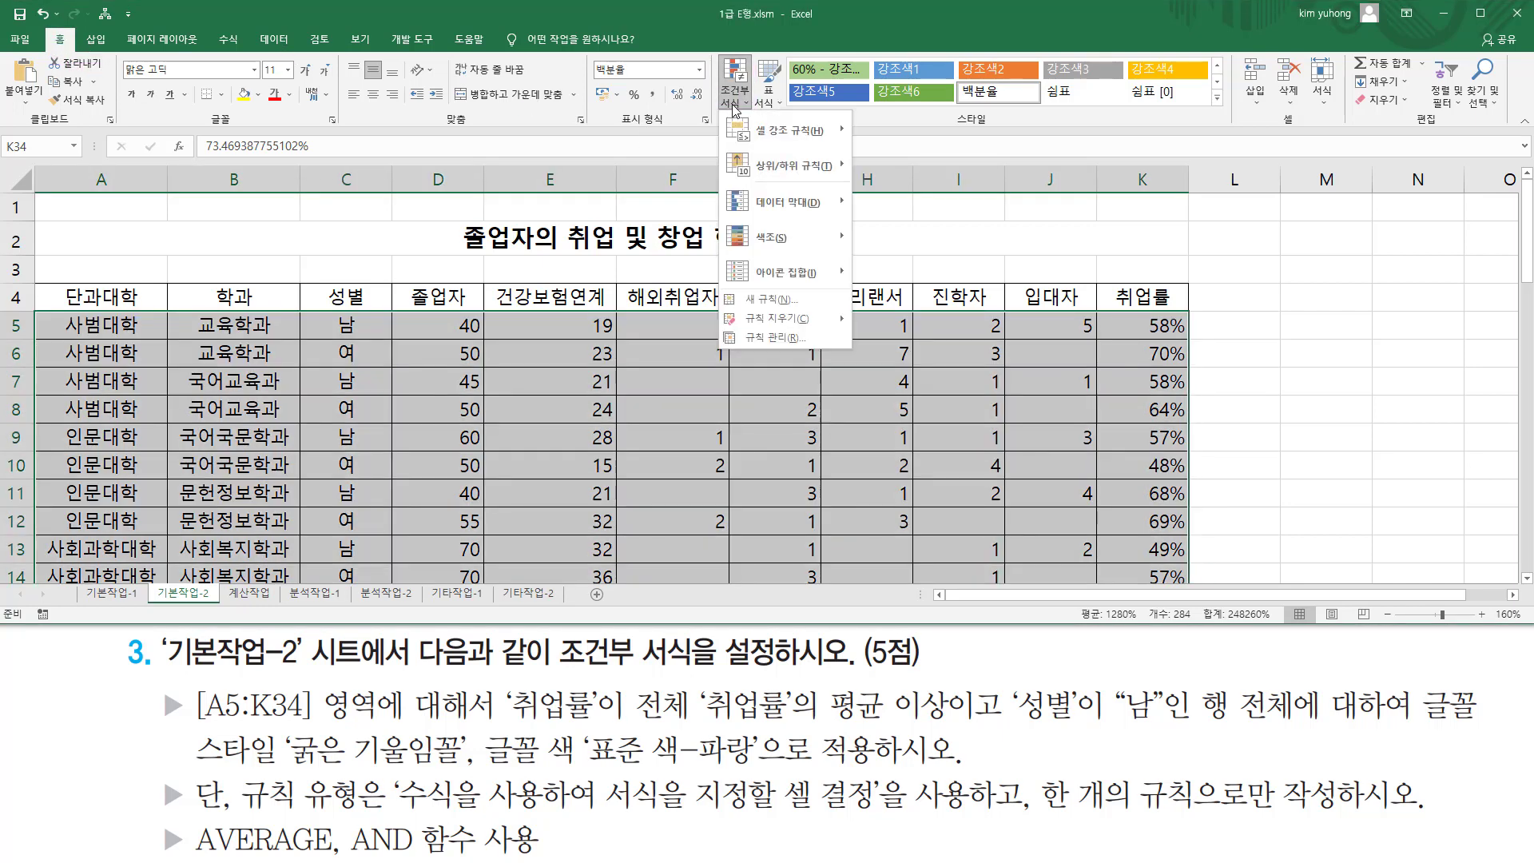
click(766, 302)
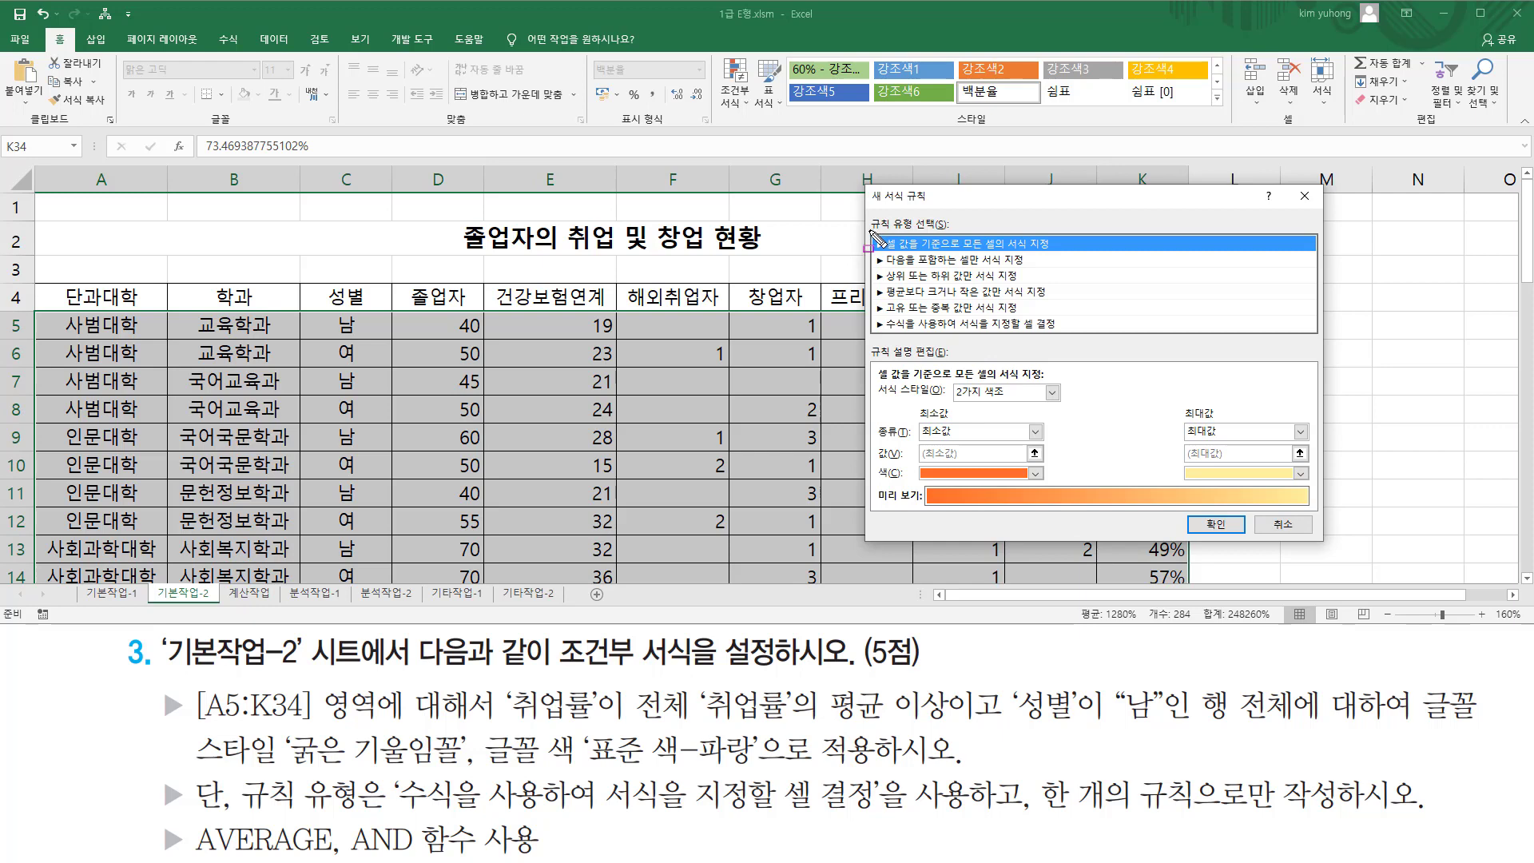
Choose the rule type '수식을 사용하여 서식을 지정할 셀 결정' for the new rule
drag(869, 230, 943, 230)
mouse_move(394, 771)
mouse_down()
mouse_move(601, 813)
mouse_move(995, 811)
mouse_up()
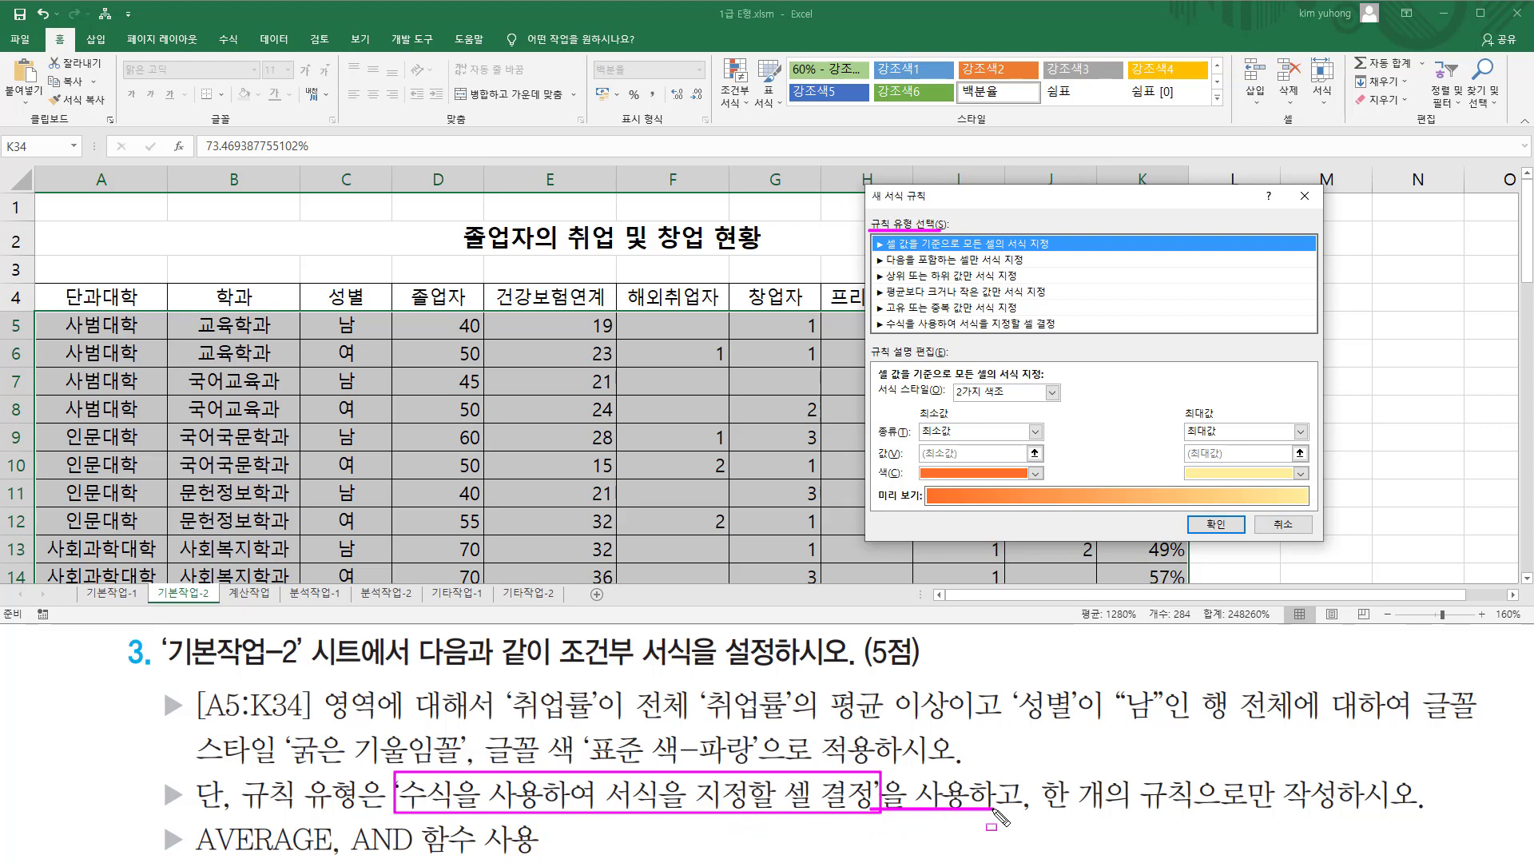
mouse_move(871, 317)
mouse_down()
mouse_move(1087, 339)
mouse_move(1071, 335)
mouse_up()
key(Escape)
click(1029, 324)
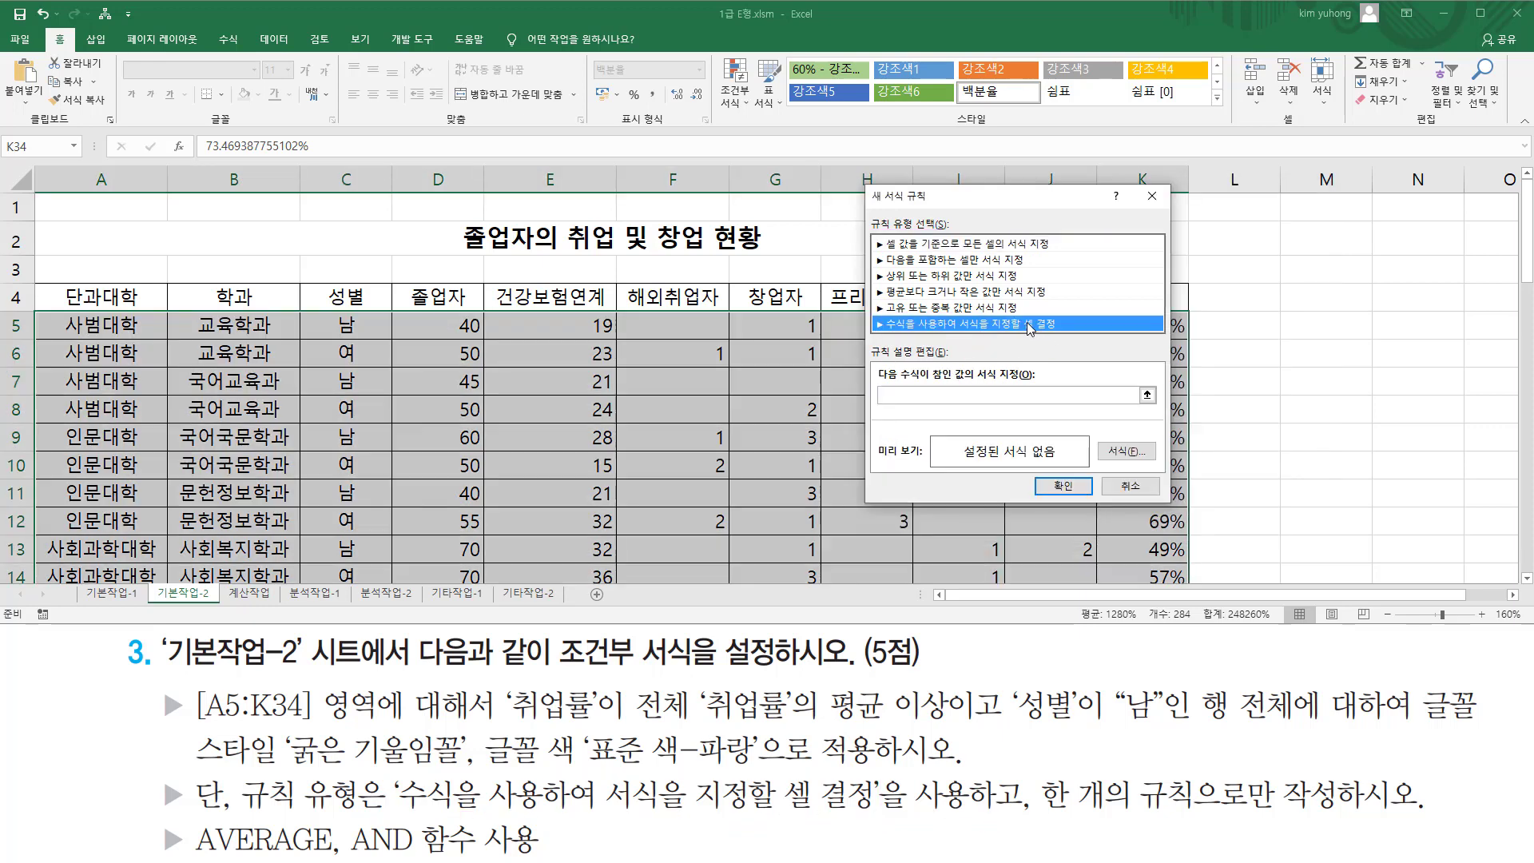
Begin the rule formula with a column-locked reference to the first 취업률 cell, =$K5
key(ctrl+2)
mouse_move(879, 382)
mouse_down()
mouse_move(885, 397)
mouse_move(1096, 402)
mouse_up()
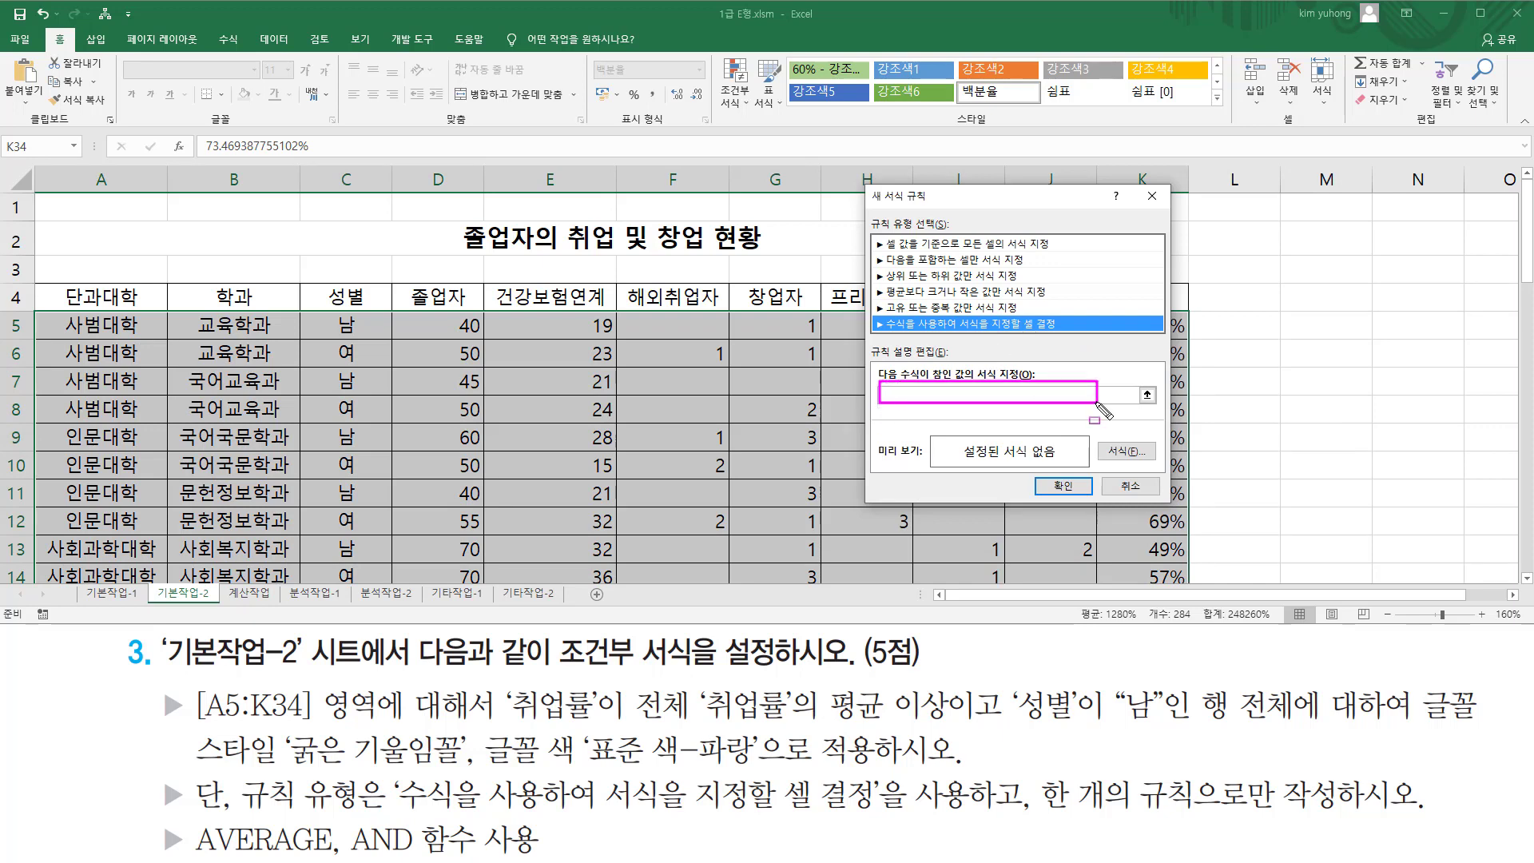
key(Escape)
click(959, 396)
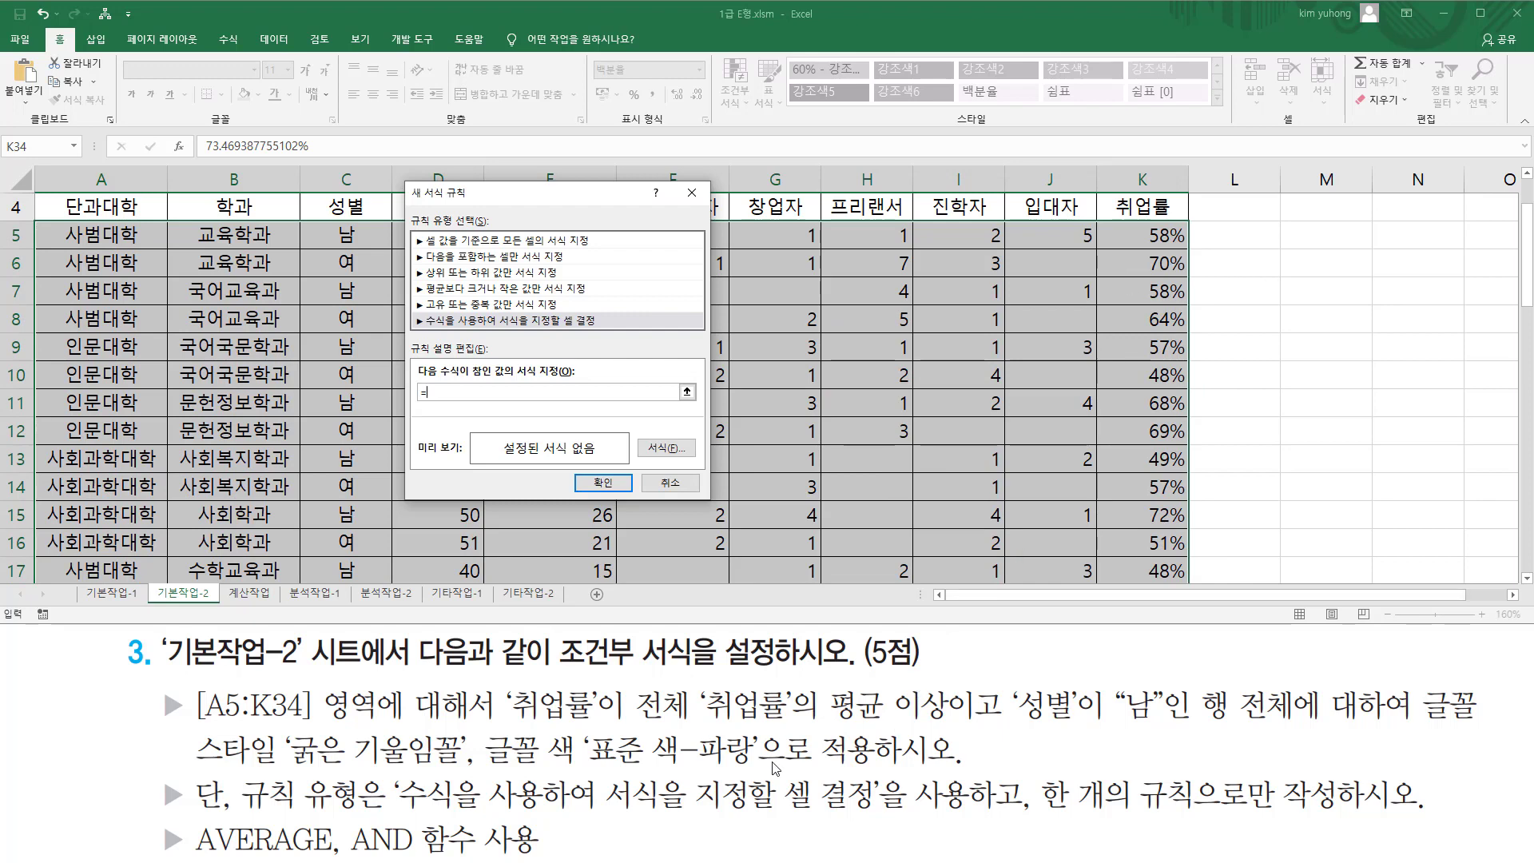
mouse_move(506, 728)
mouse_down()
mouse_move(951, 728)
mouse_move(958, 679)
mouse_up()
key(Escape)
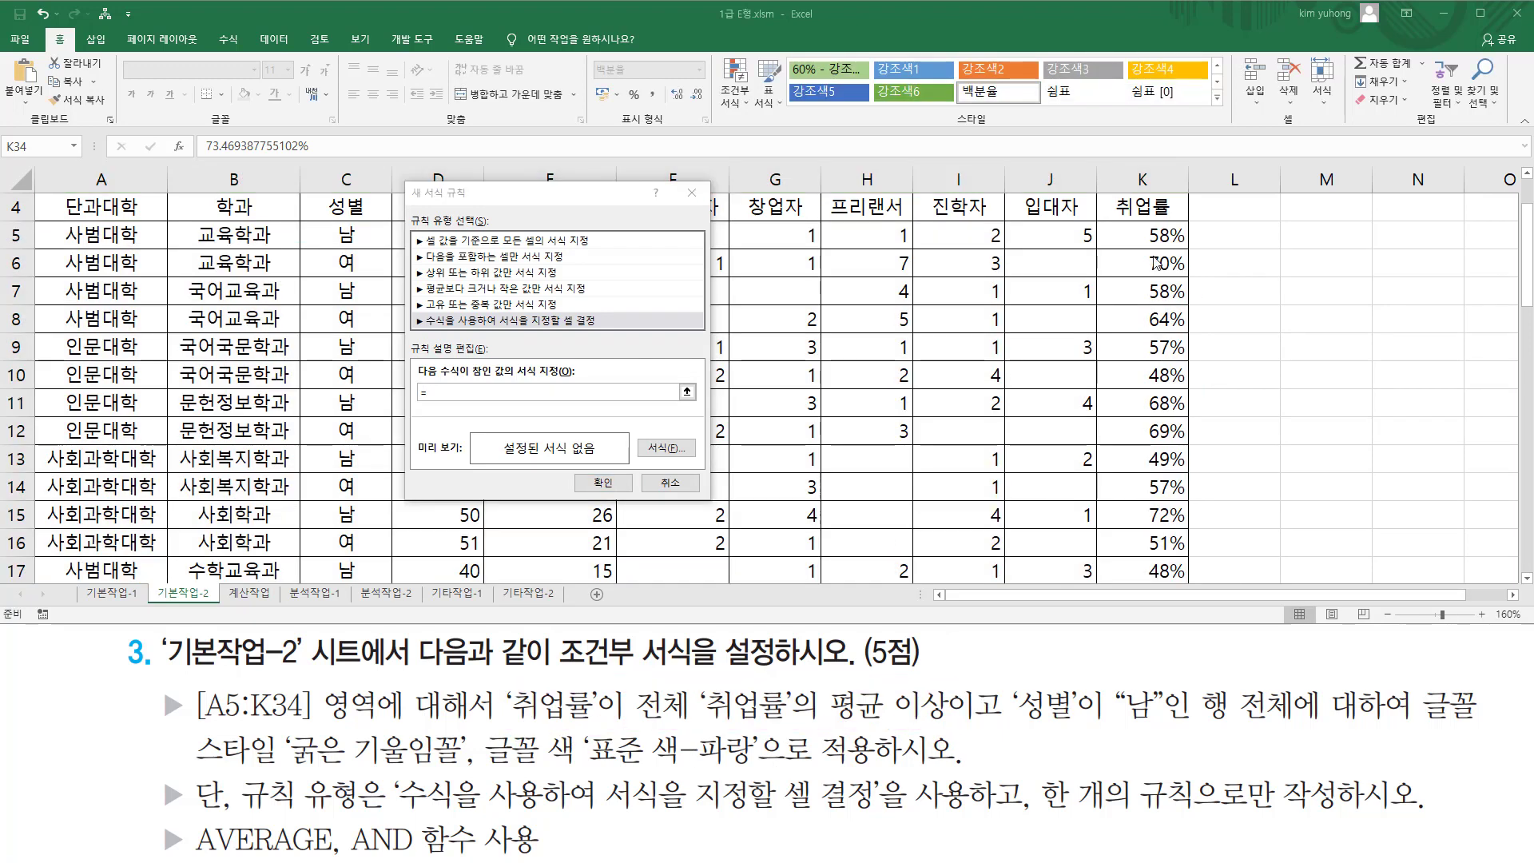
click(1120, 237)
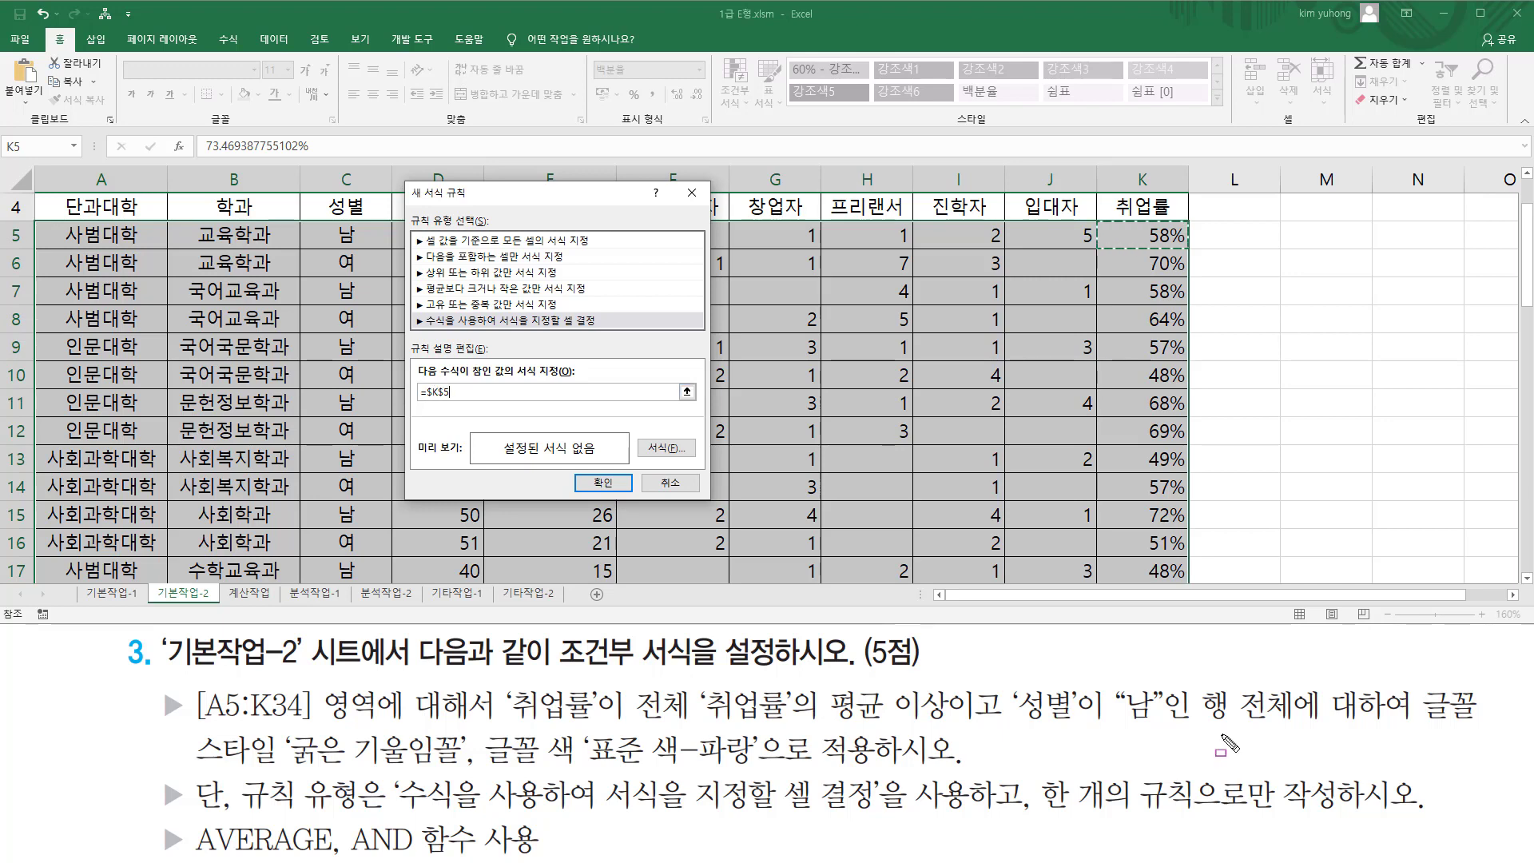
mouse_move(1200, 723)
mouse_down()
mouse_move(1313, 724)
mouse_move(1200, 681)
mouse_up()
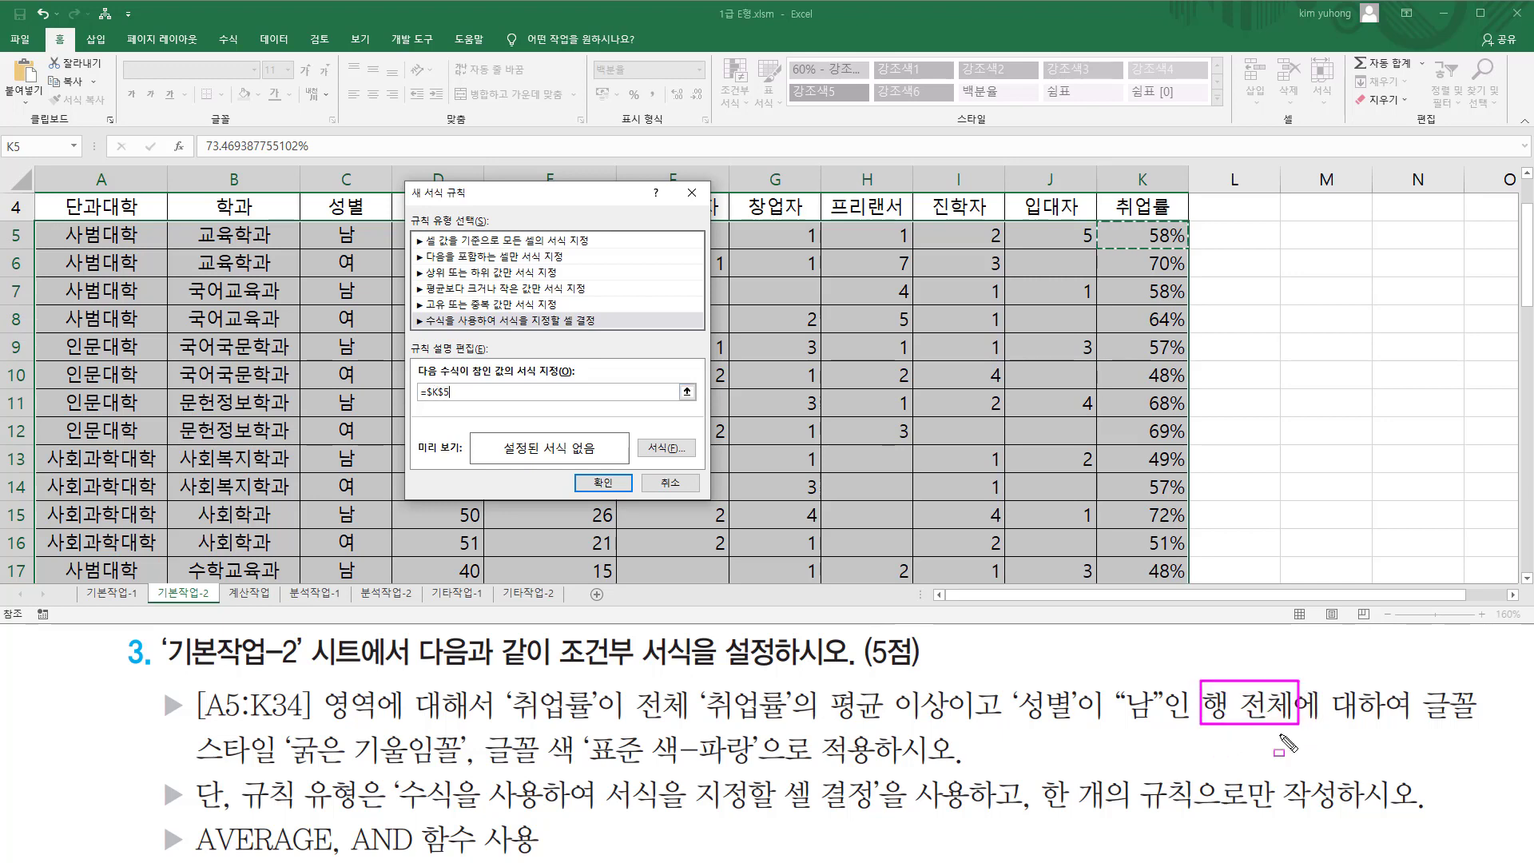
scroll(881, 419, up, 1)
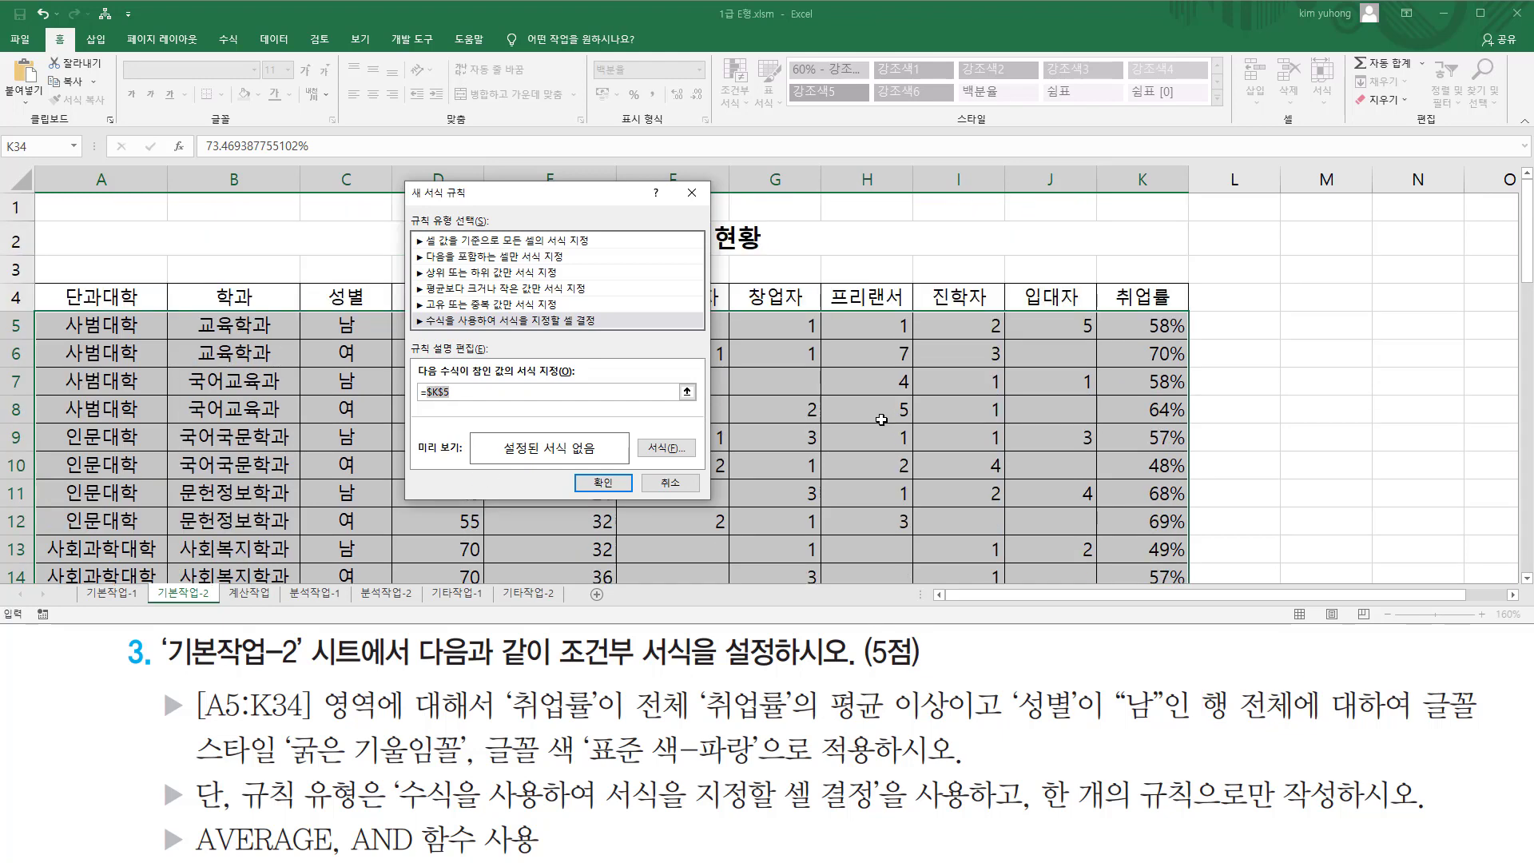
key(F4)
scroll(875, 425, down, 9)
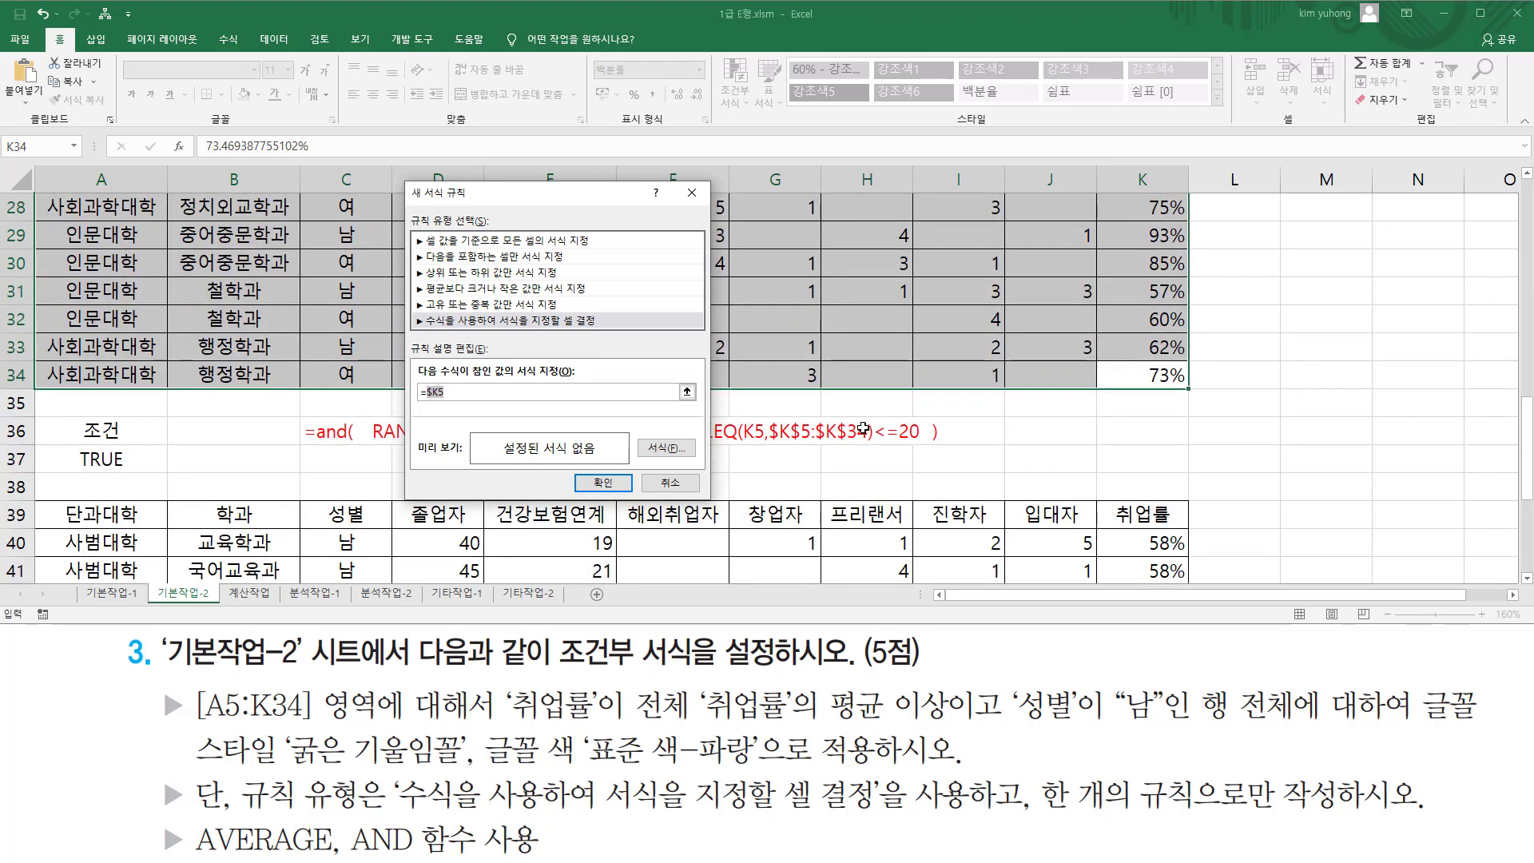
click(426, 390)
click(439, 393)
text($)
Extend the rule formula with the average comparison so that it reads =$K5>=average($K$5:$K$34)
drag(646, 722, 960, 724)
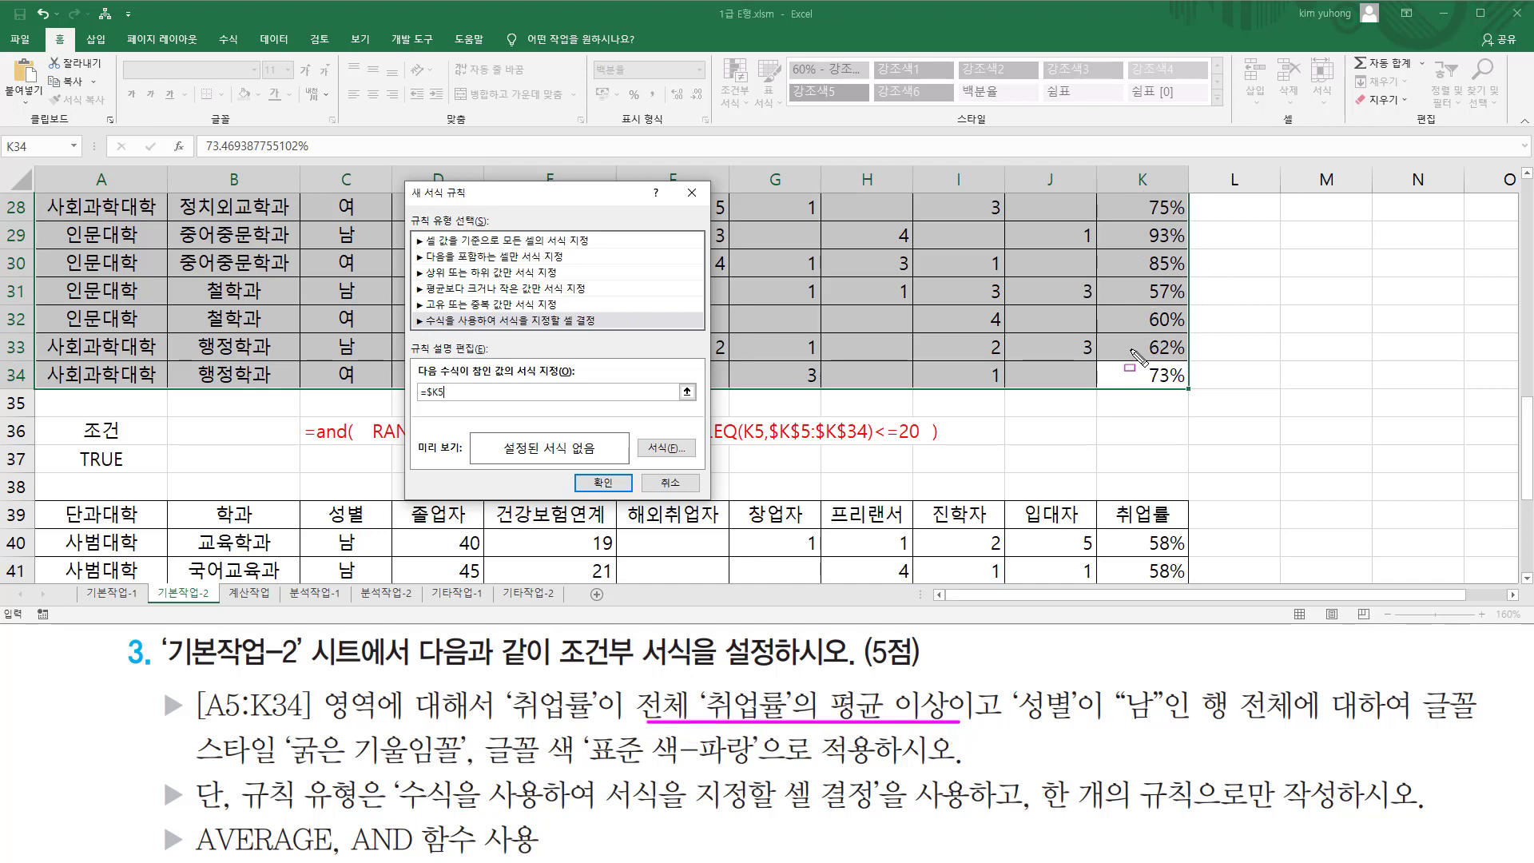
key(Escape)
click(484, 391)
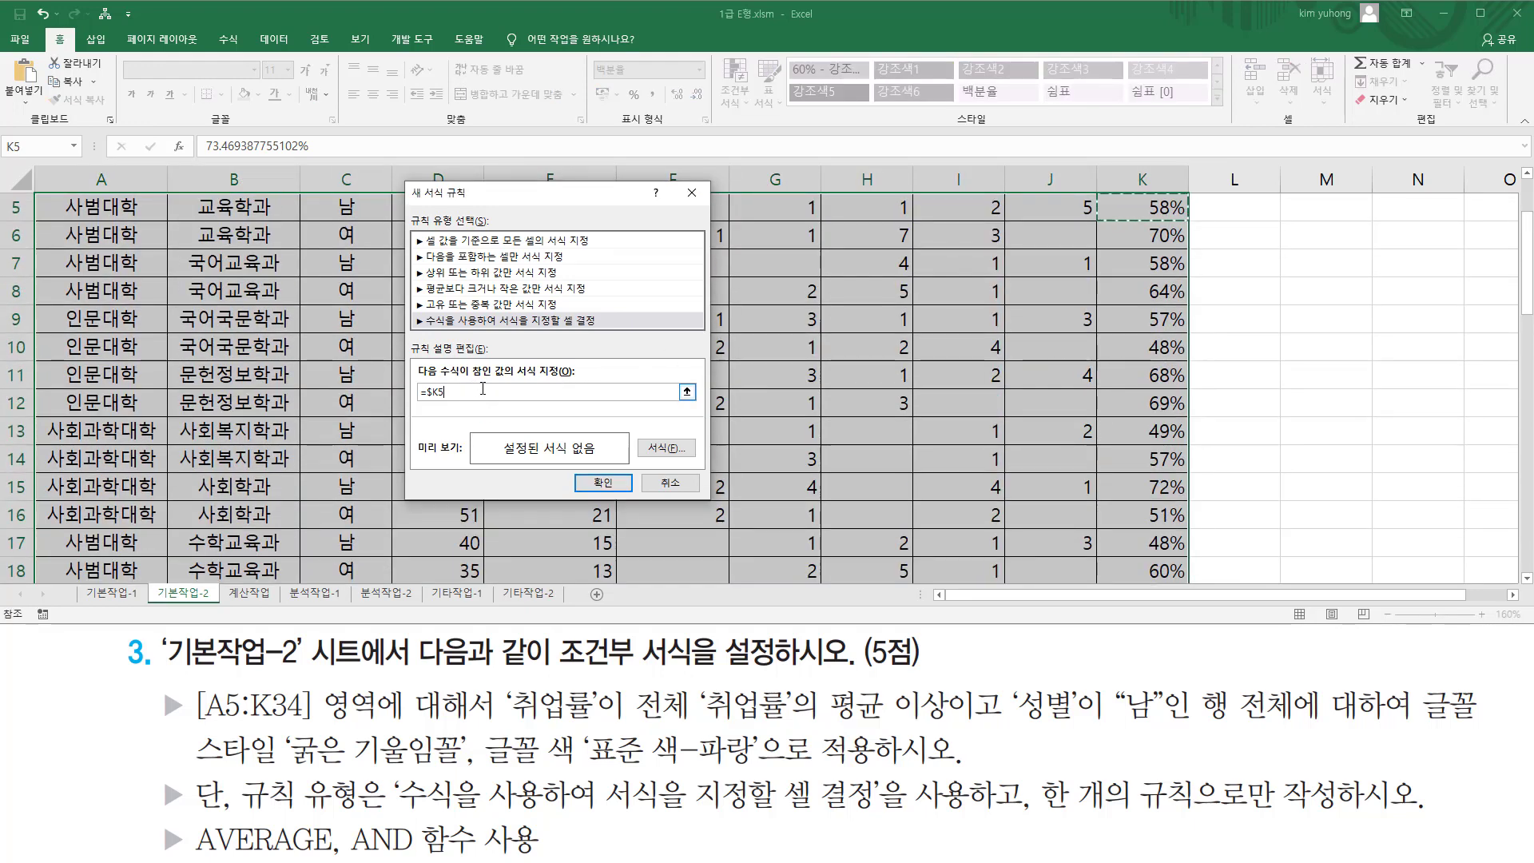
text(>=average)
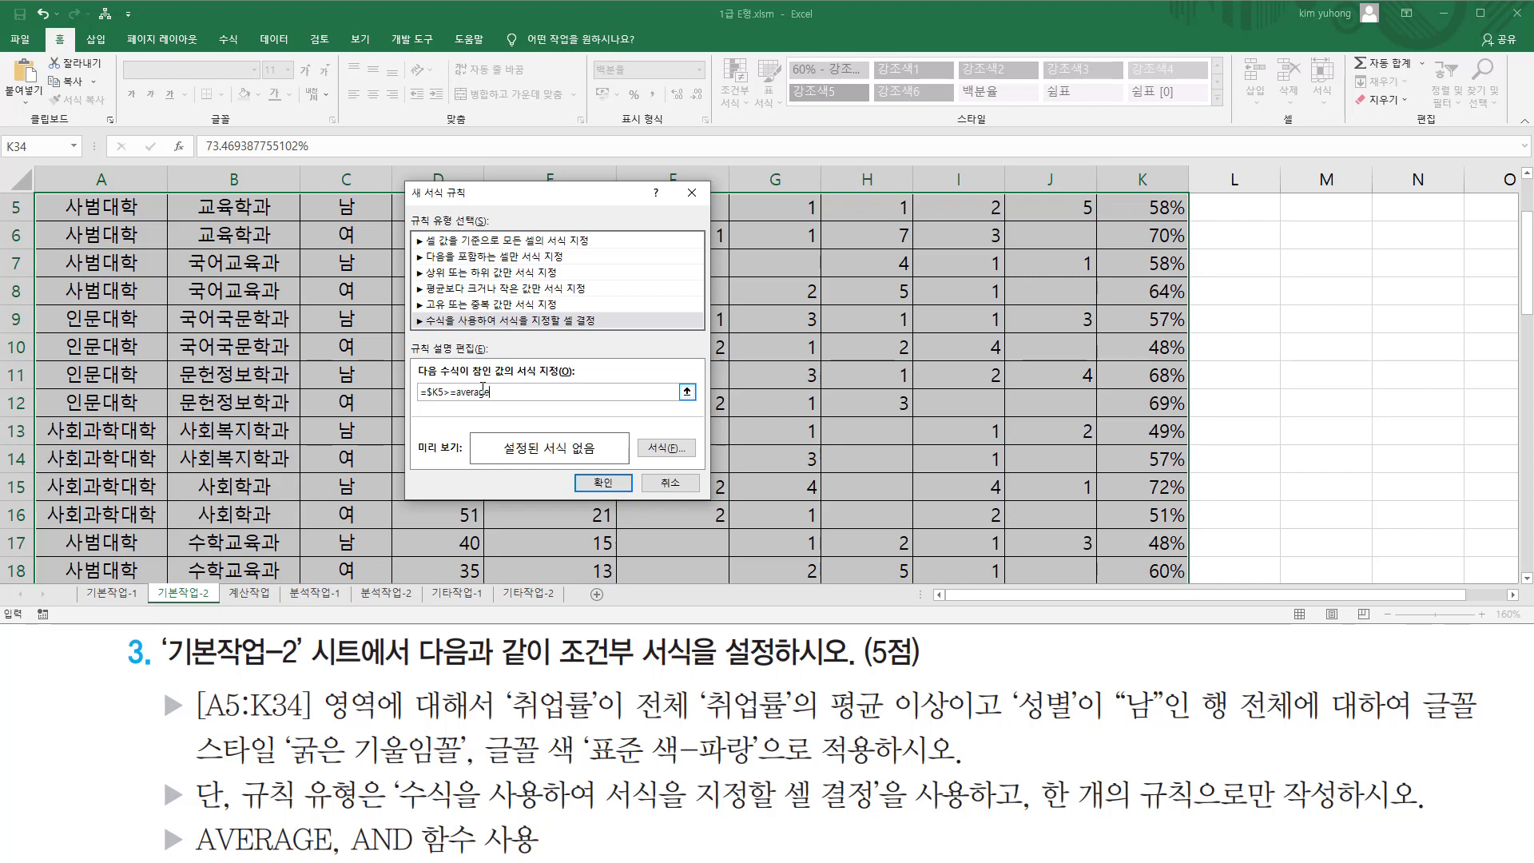
text(()
scroll(1146, 337, up, 2)
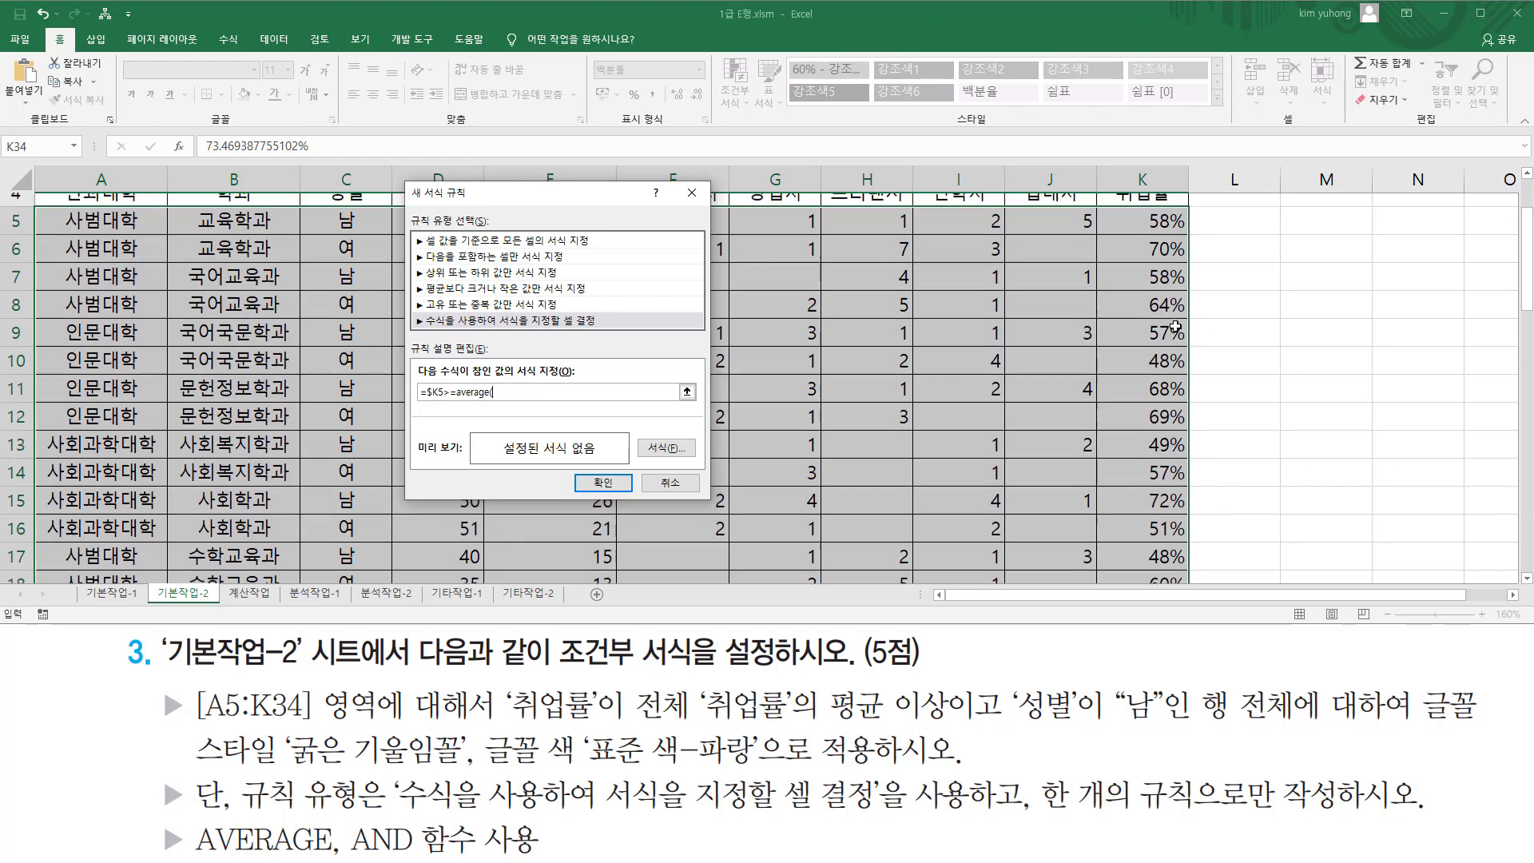
drag(1146, 337, 1151, 515)
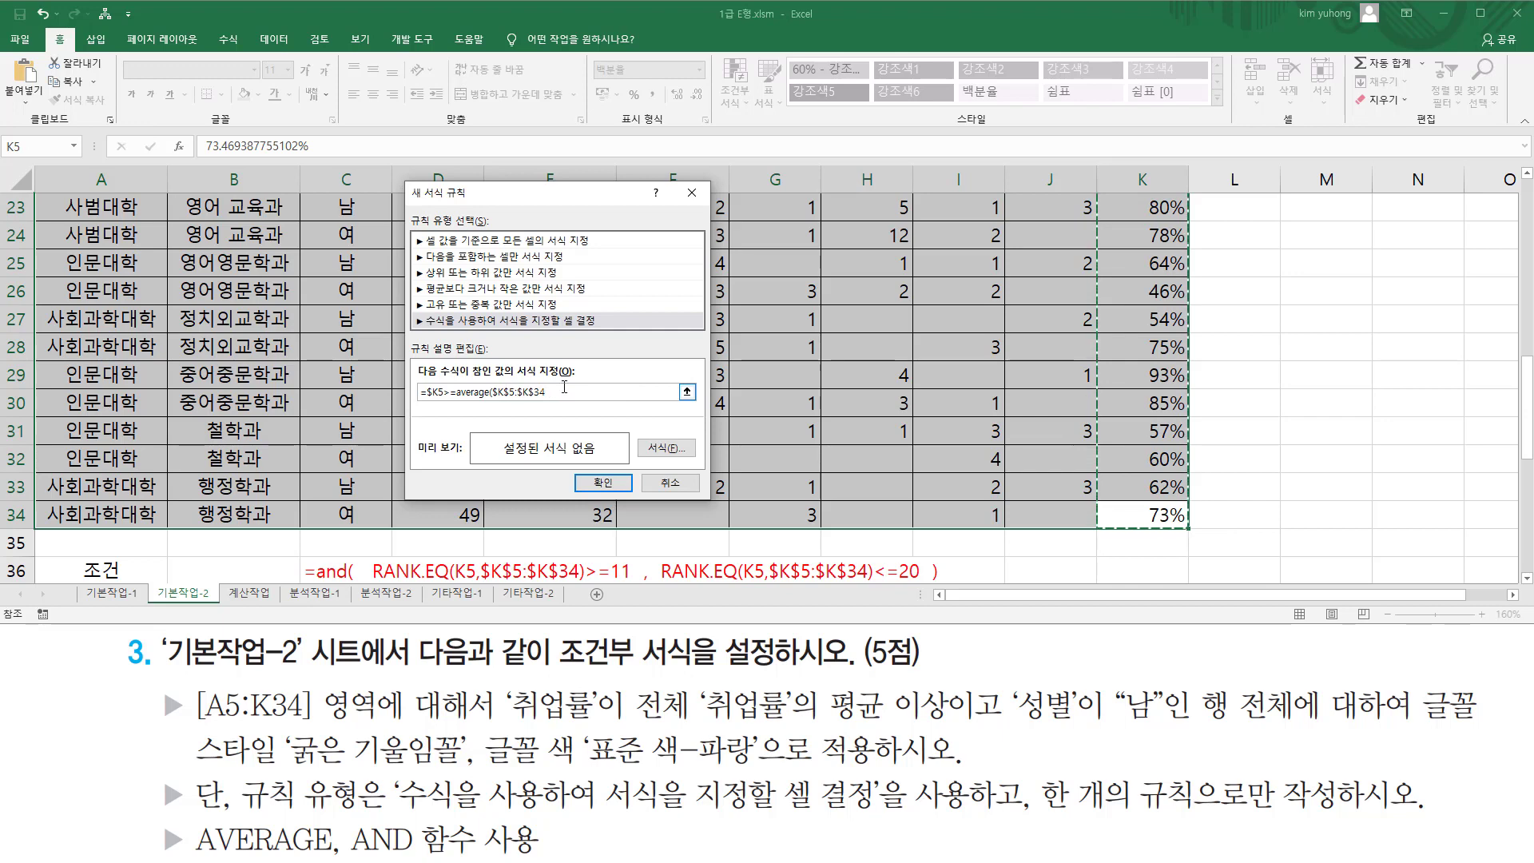
text())
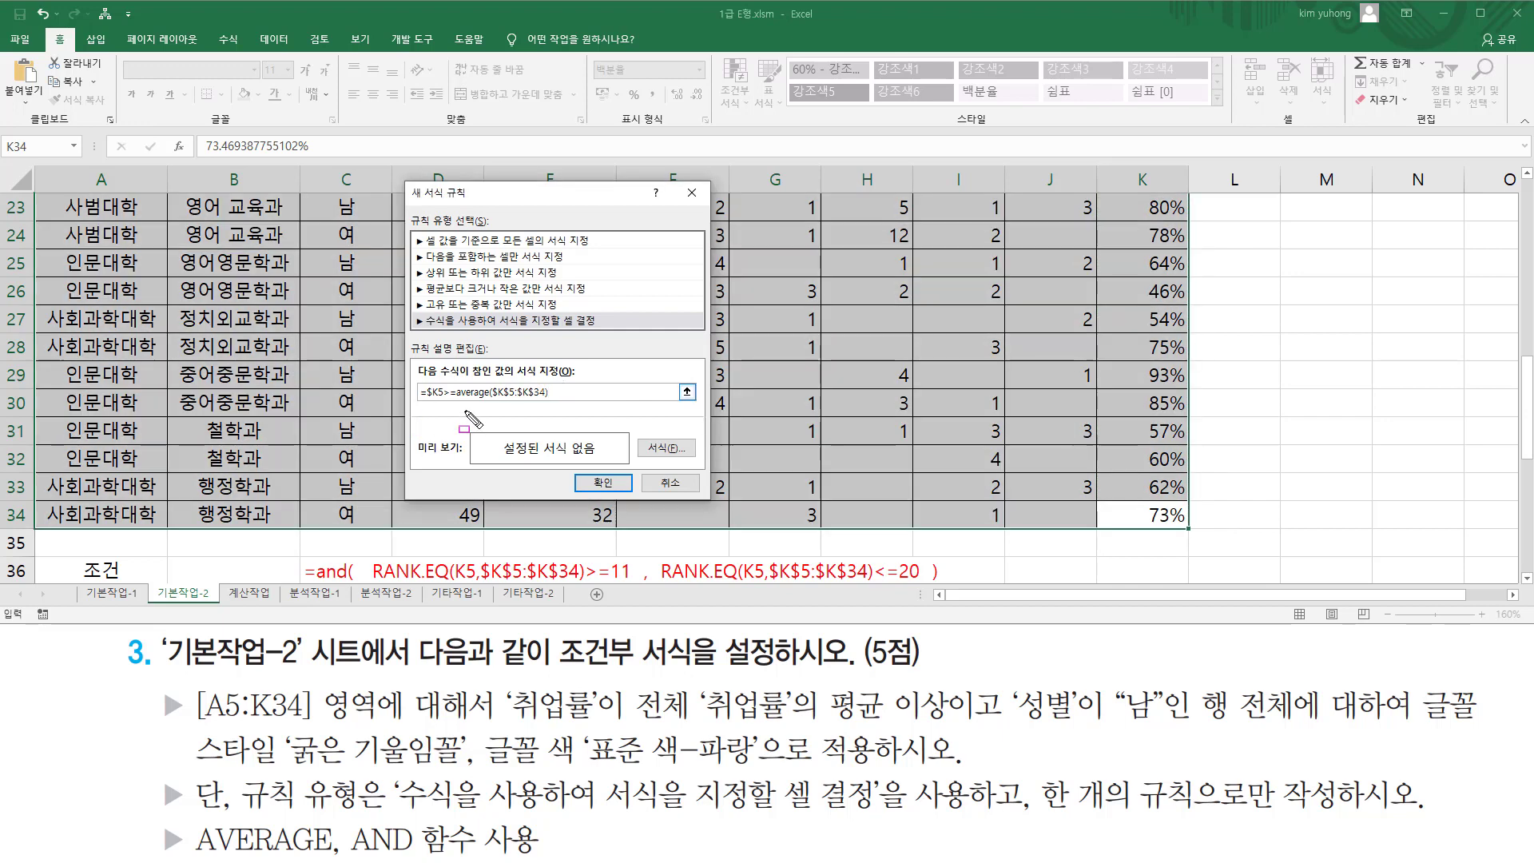
drag(453, 400, 553, 401)
drag(427, 382, 440, 406)
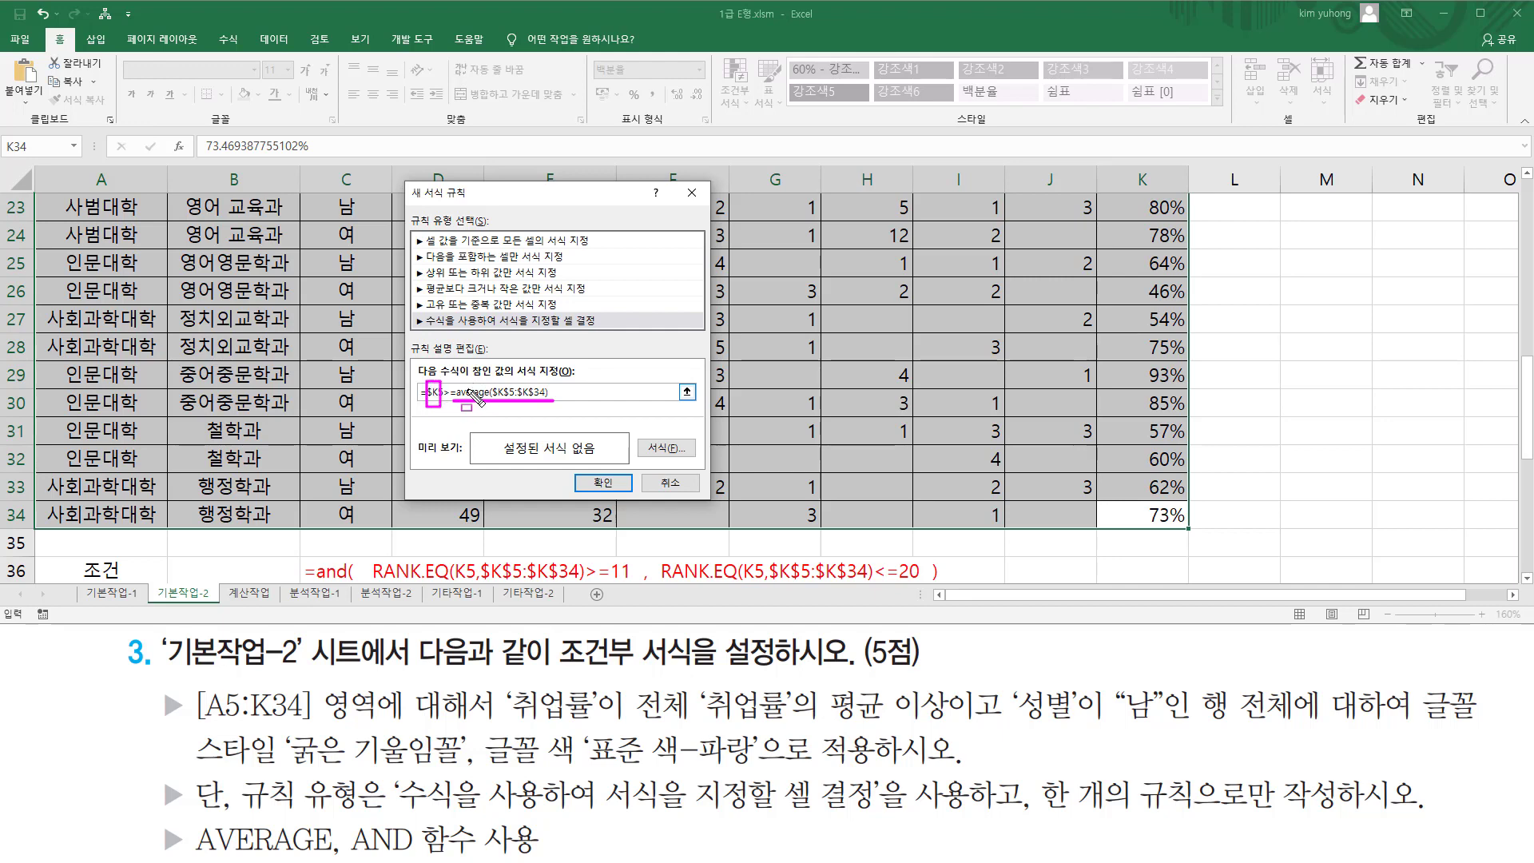
drag(442, 398, 454, 399)
key(Escape)
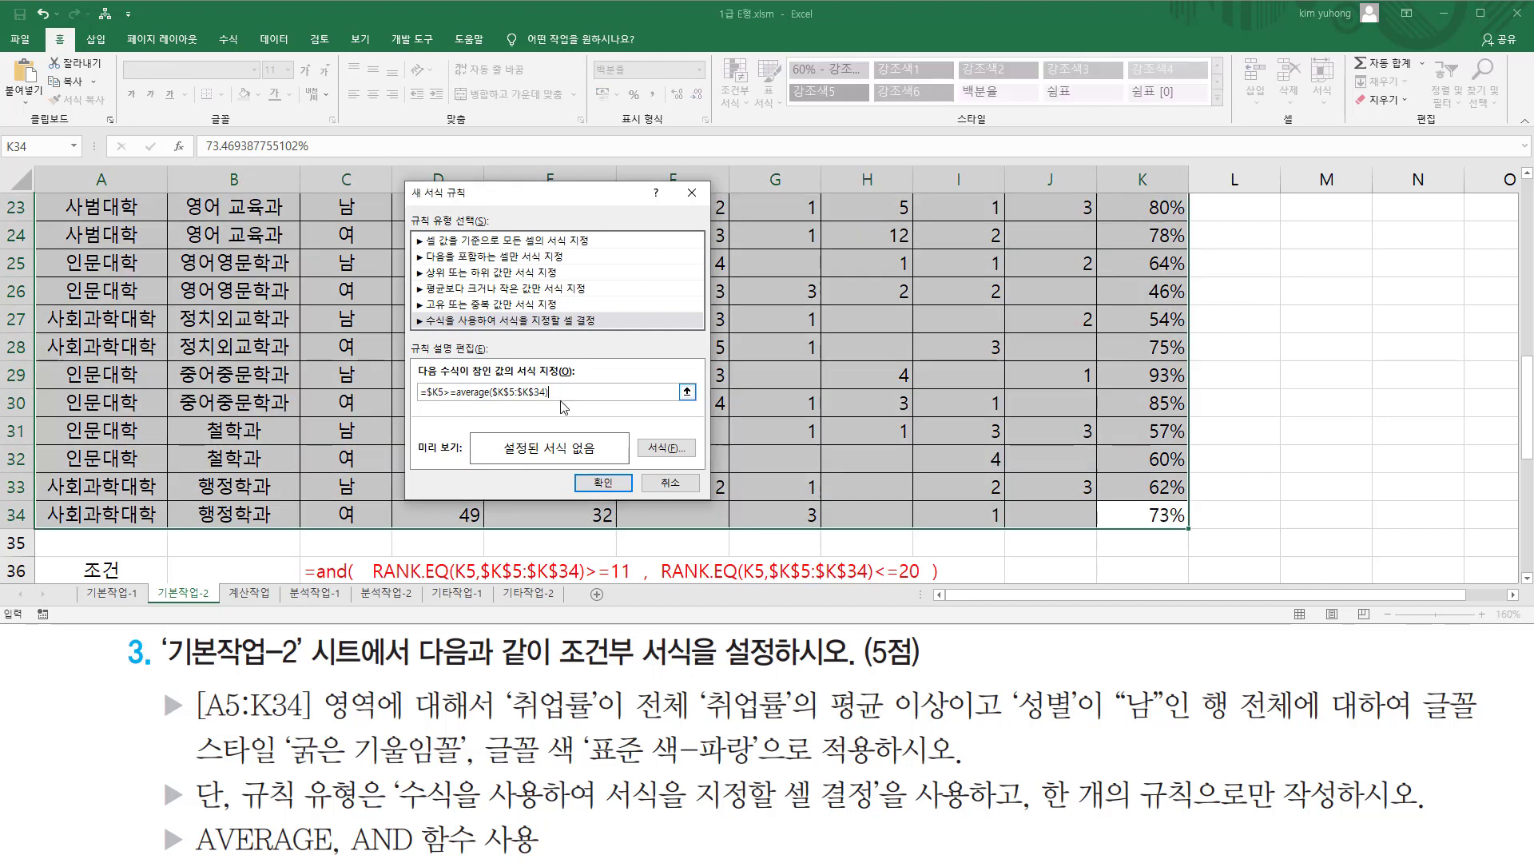
Append the 성별 condition ,$C5="남" to the rule formula, keeping only column C locked
text(,)
mouse_move(1018, 678)
mouse_down()
mouse_move(1035, 703)
mouse_move(1173, 735)
mouse_up()
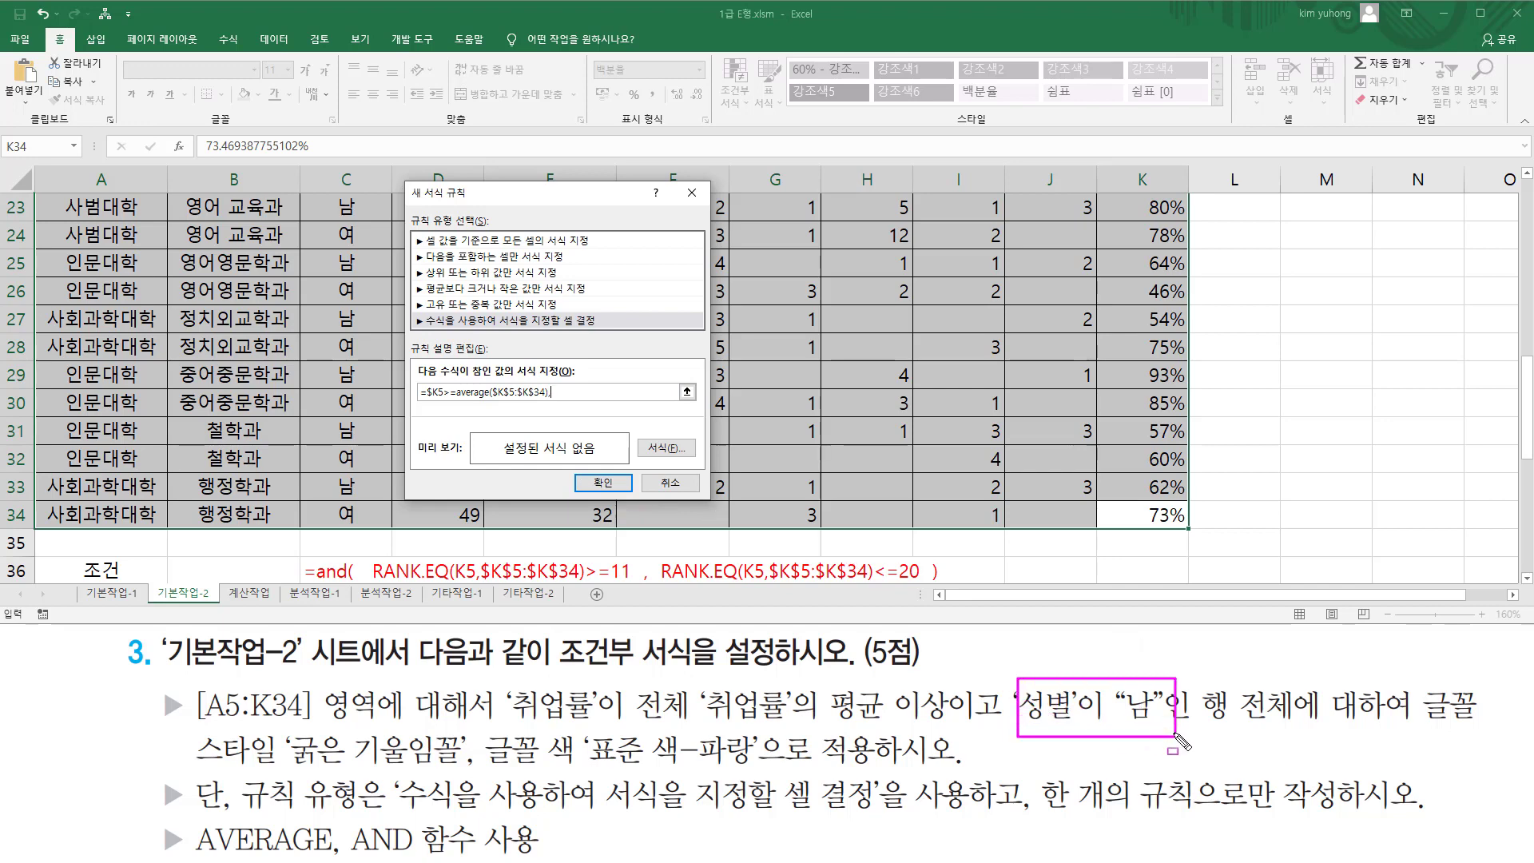
key(Escape)
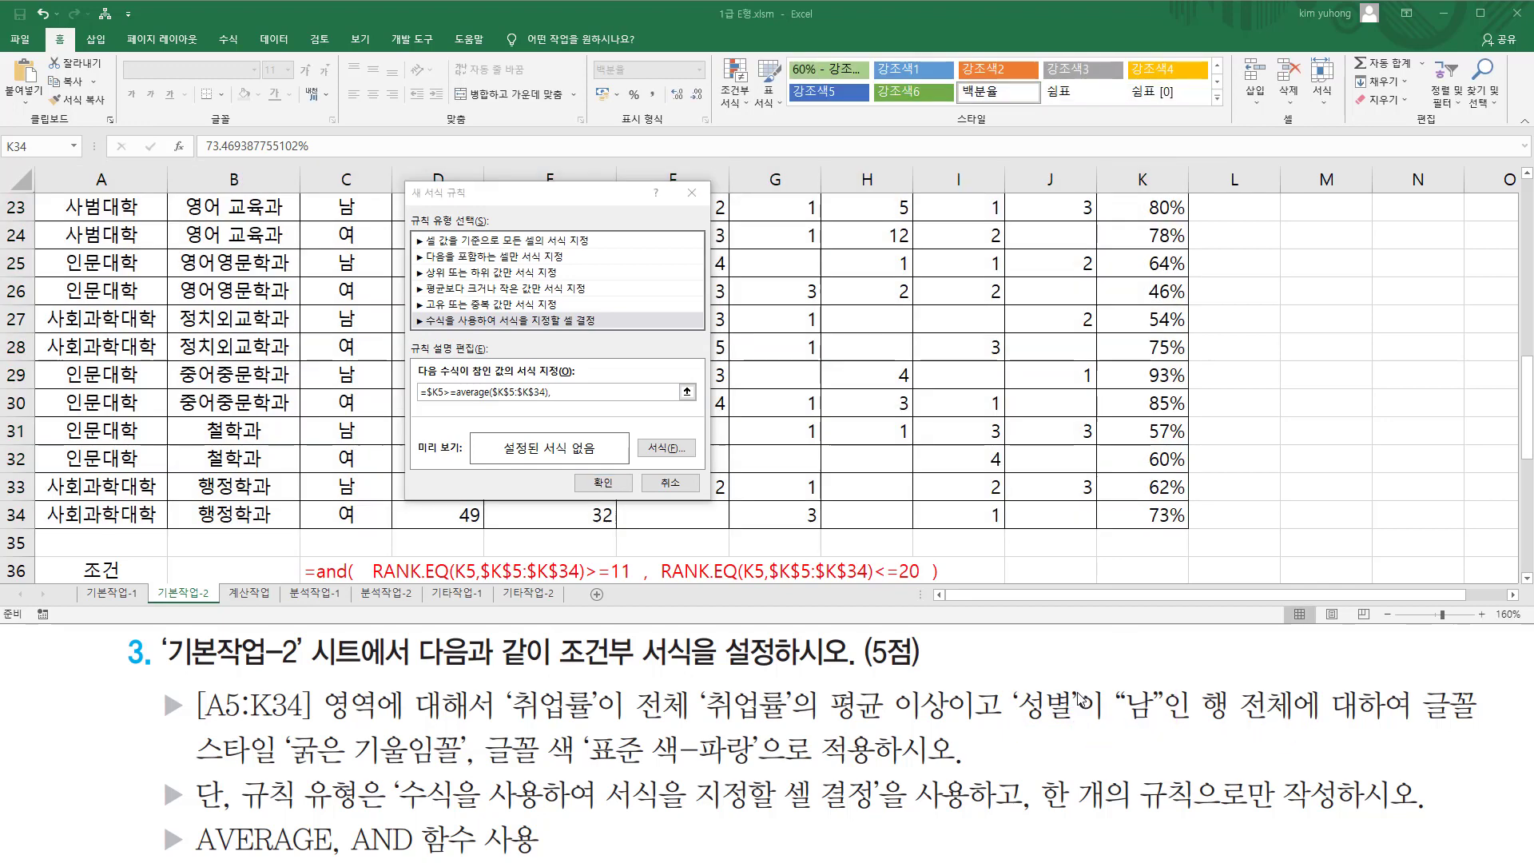
click(570, 423)
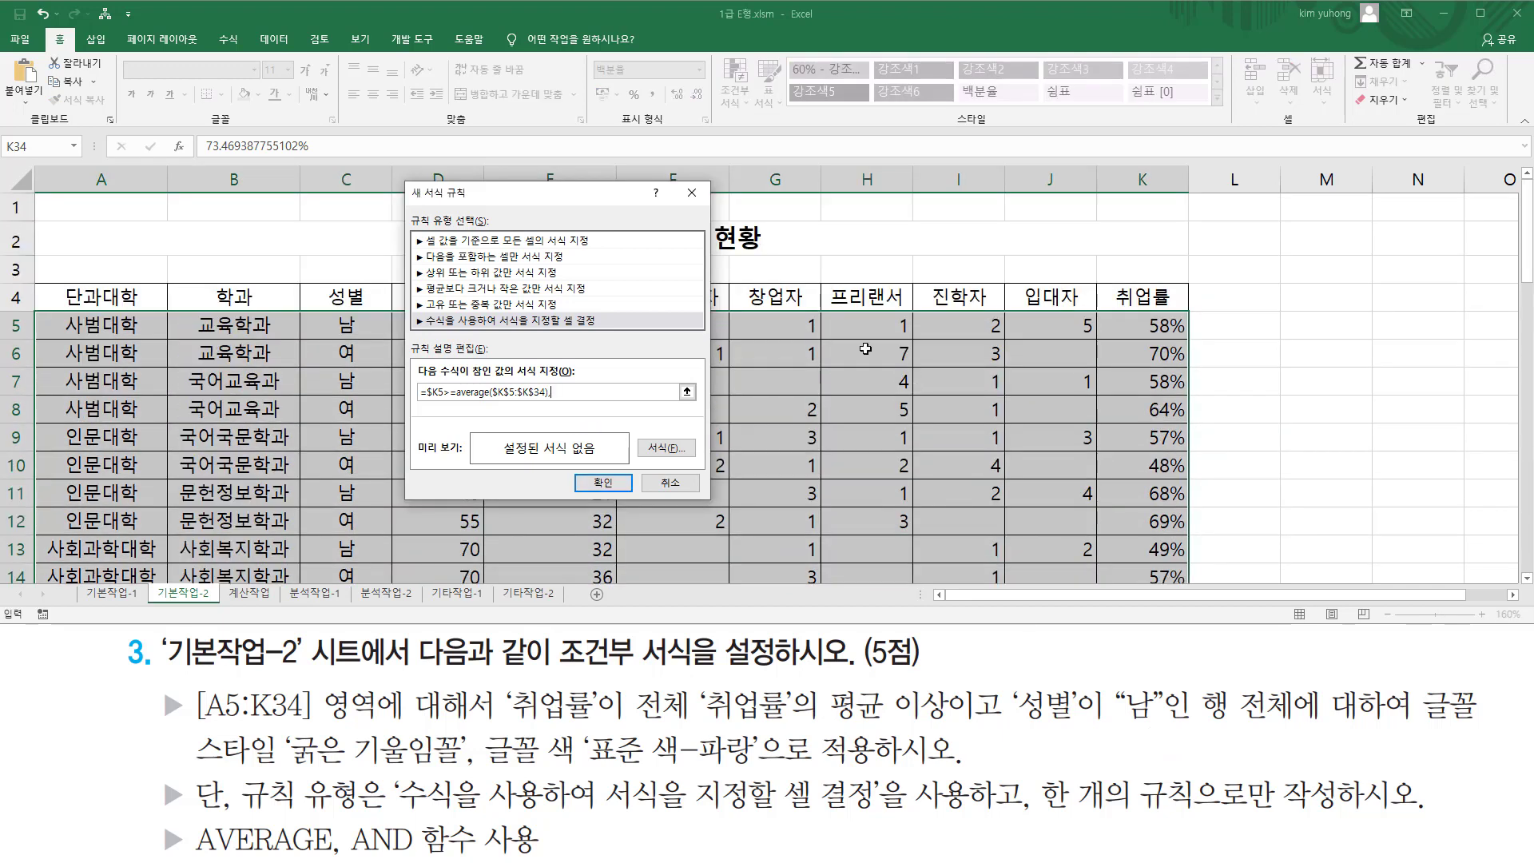
click(350, 324)
key(F4)
key(F4)
scroll(348, 328, down, 9)
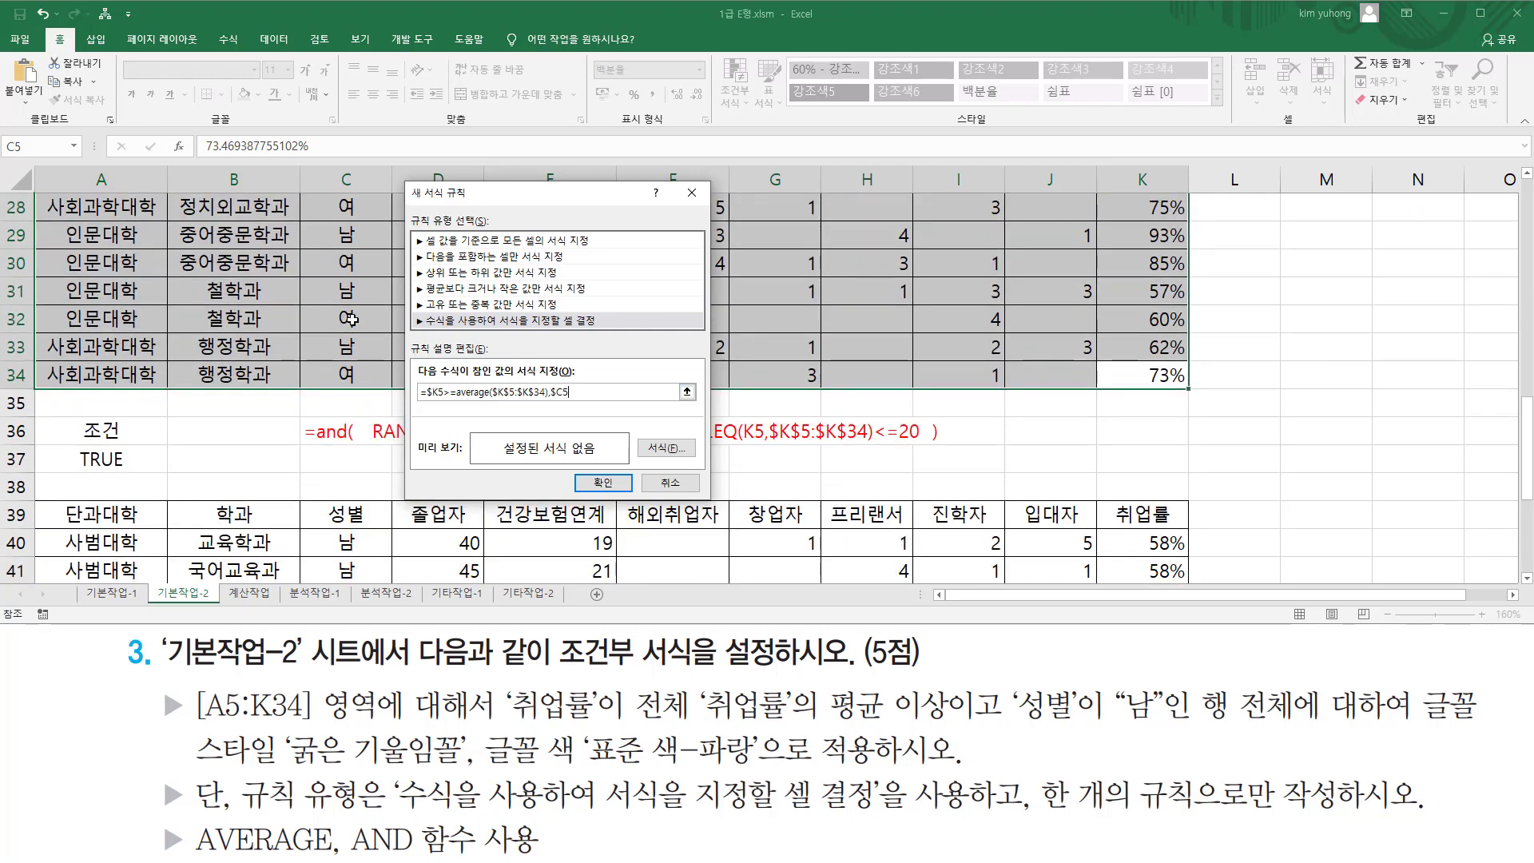
scroll(349, 320, up, 9)
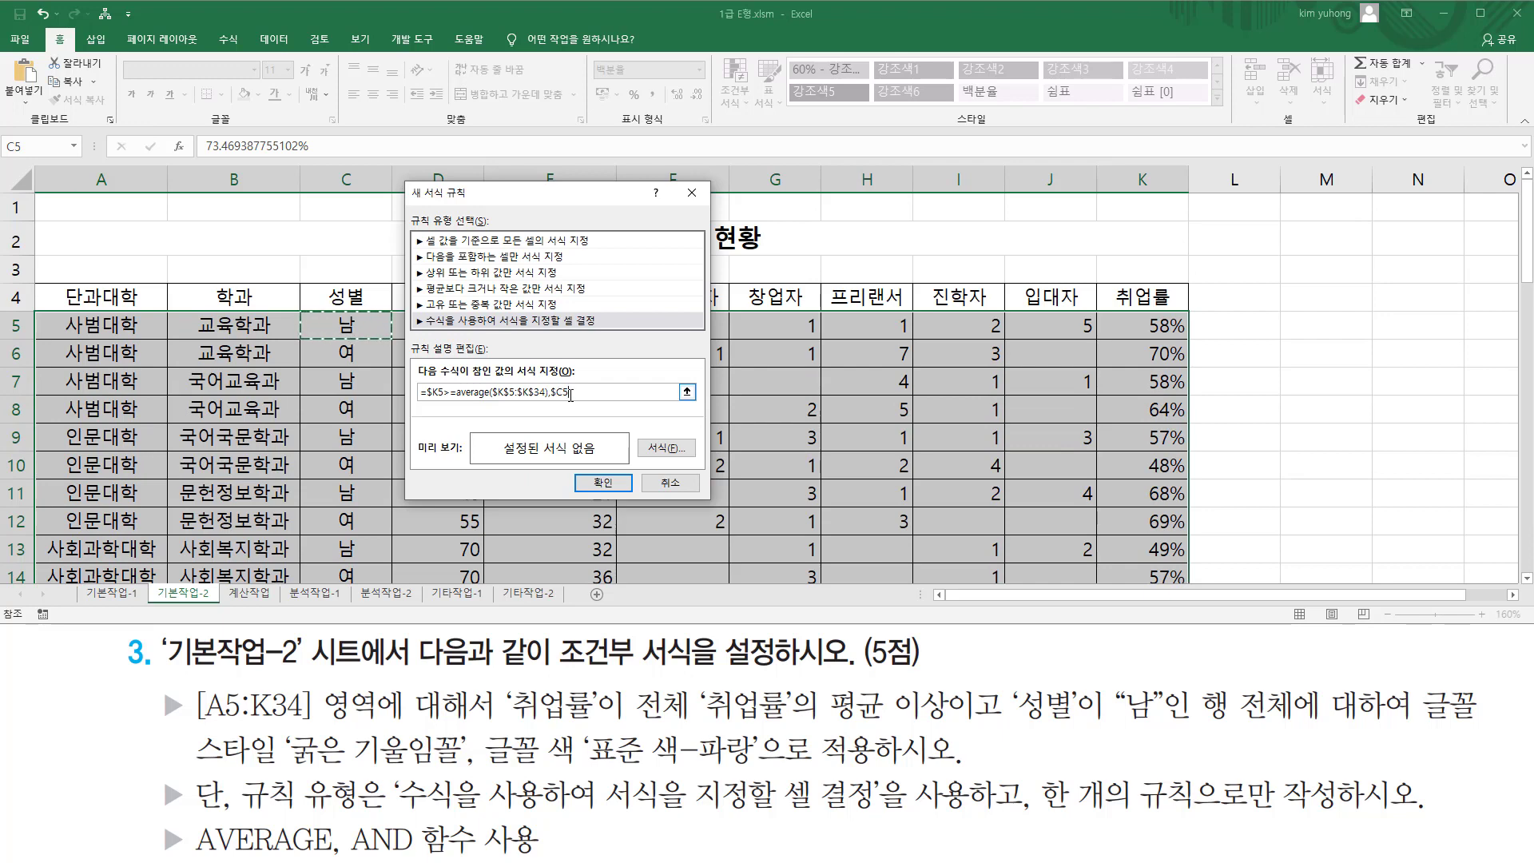
text(="남)
Wrap both conditions in AND so the rule formula reads =and($K5>=average($K$5:$K$34),$C5="남")
key(ctrl+2)
drag(423, 401, 549, 402)
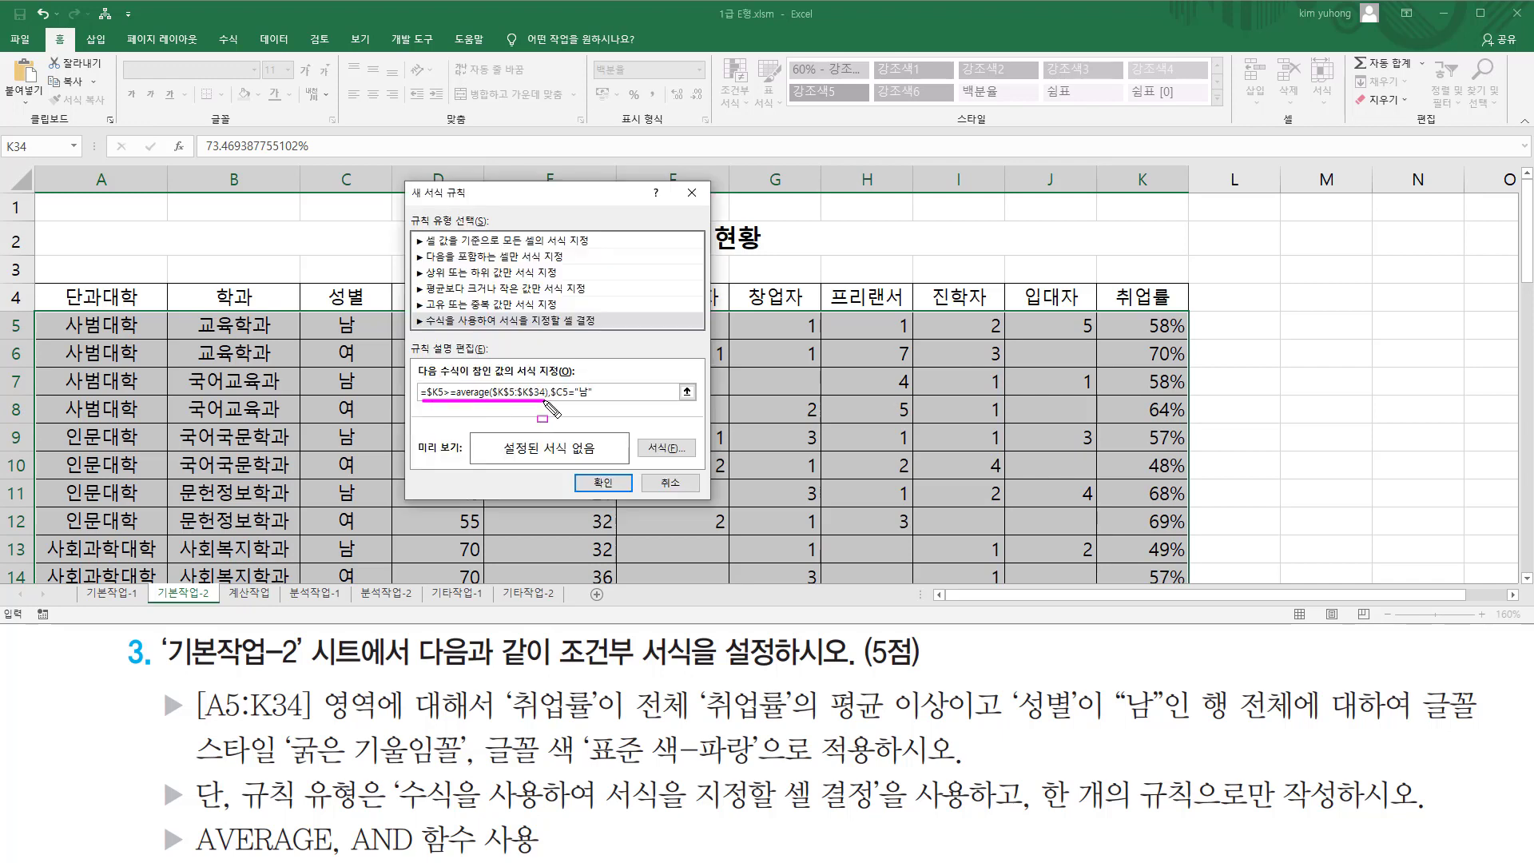
drag(553, 401, 594, 401)
key(Escape)
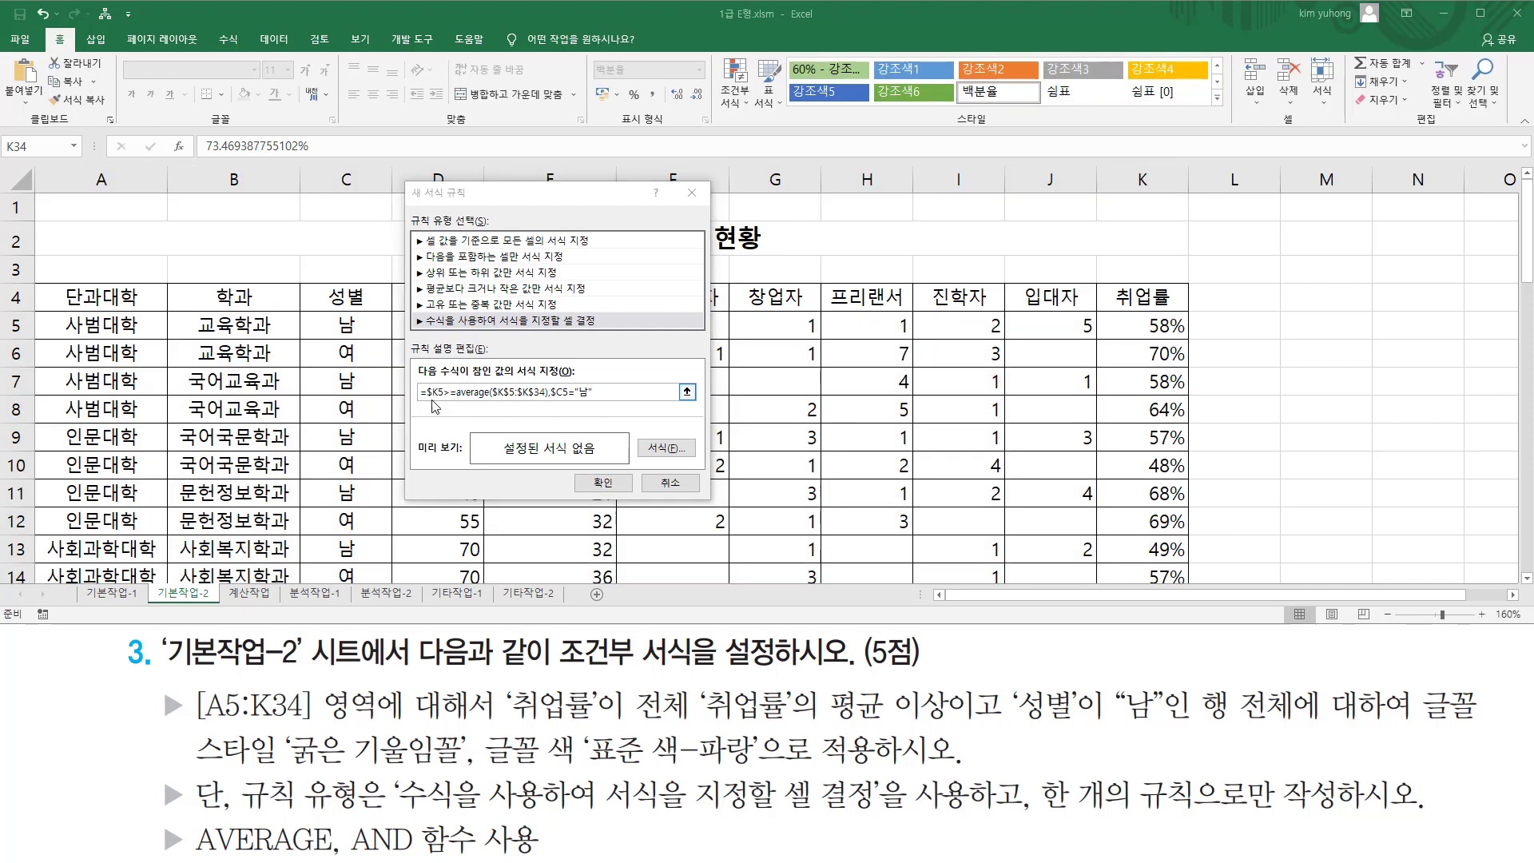
click(582, 391)
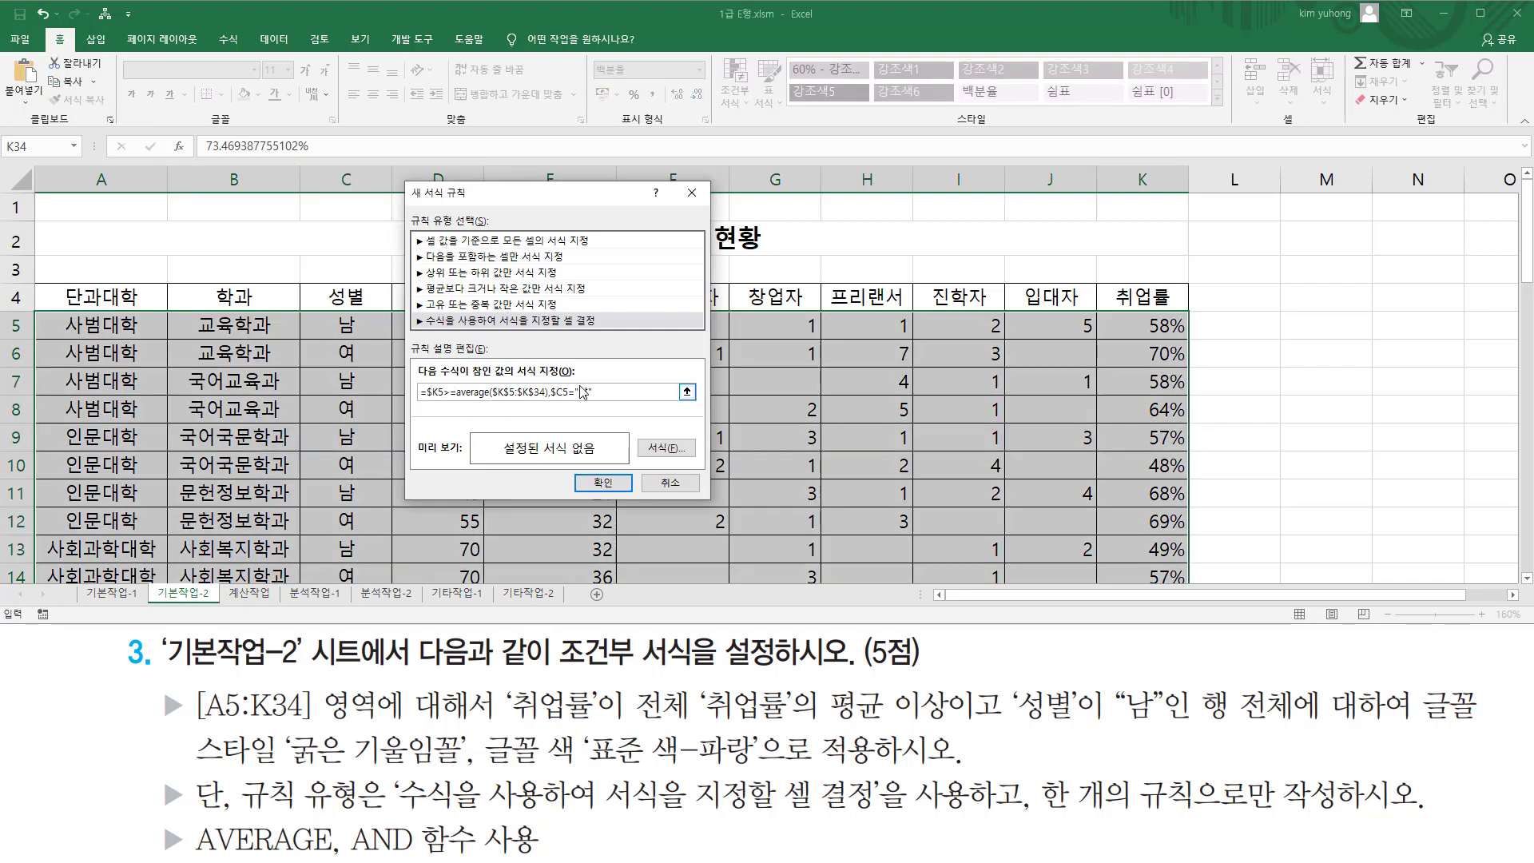
key(Home)
key(Right)
text(ㅁ)
key(BackSpace)
text(and()
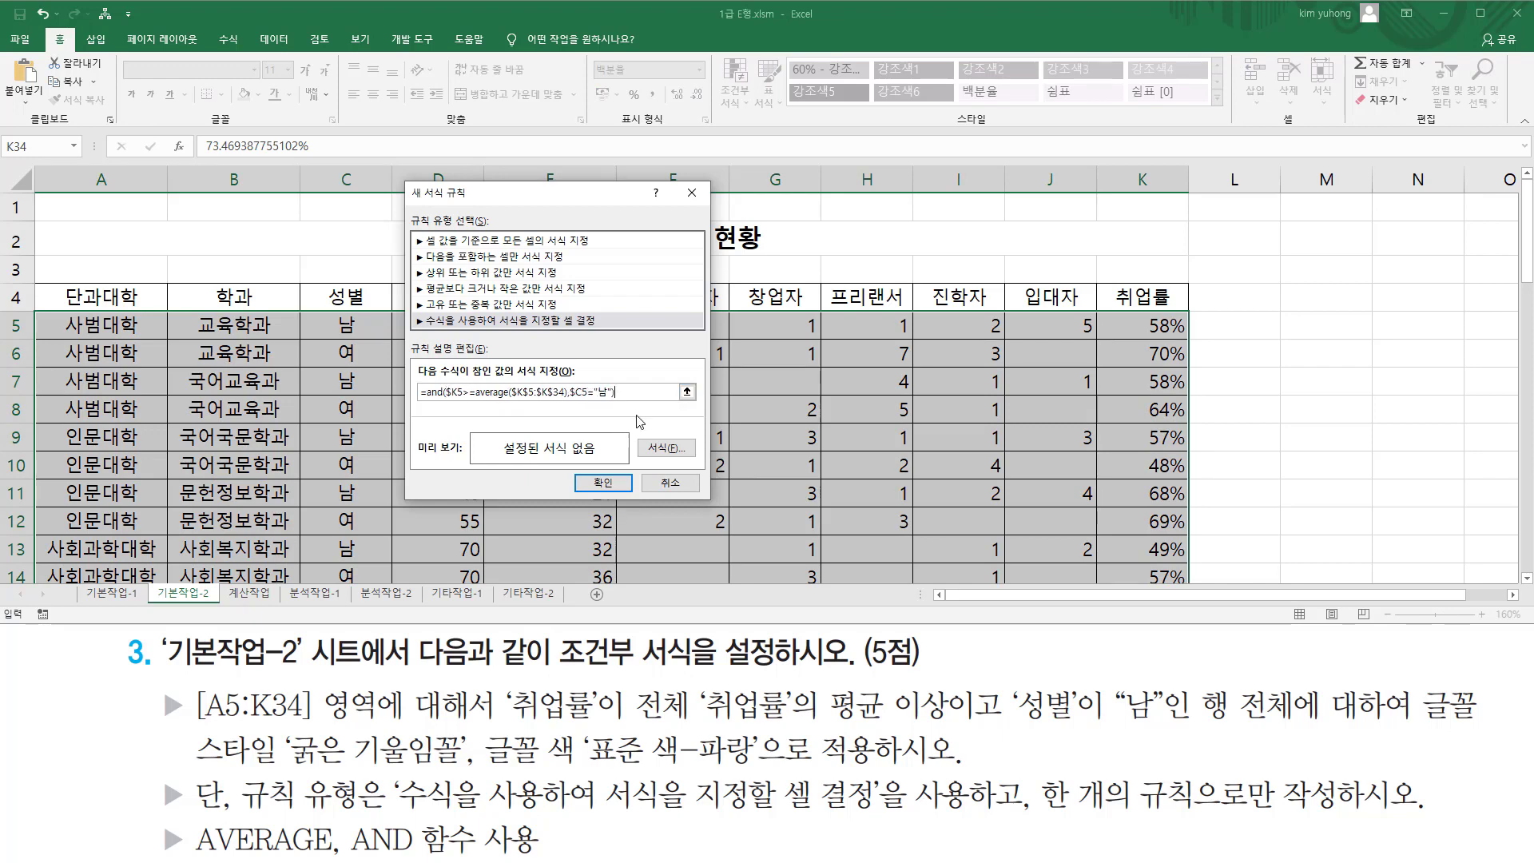
drag(637, 393, 243, 393)
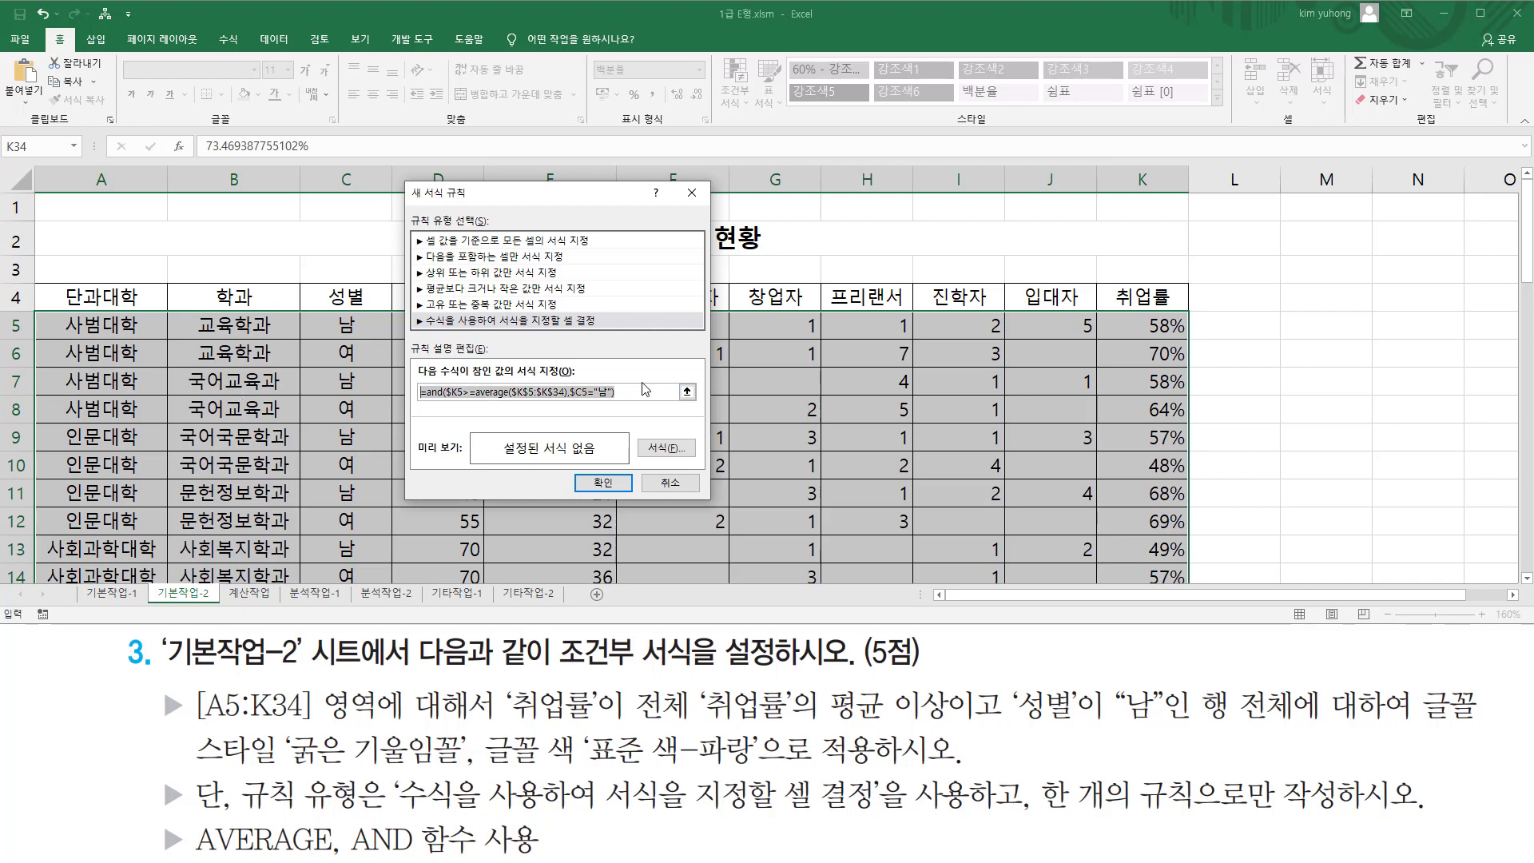
click(643, 392)
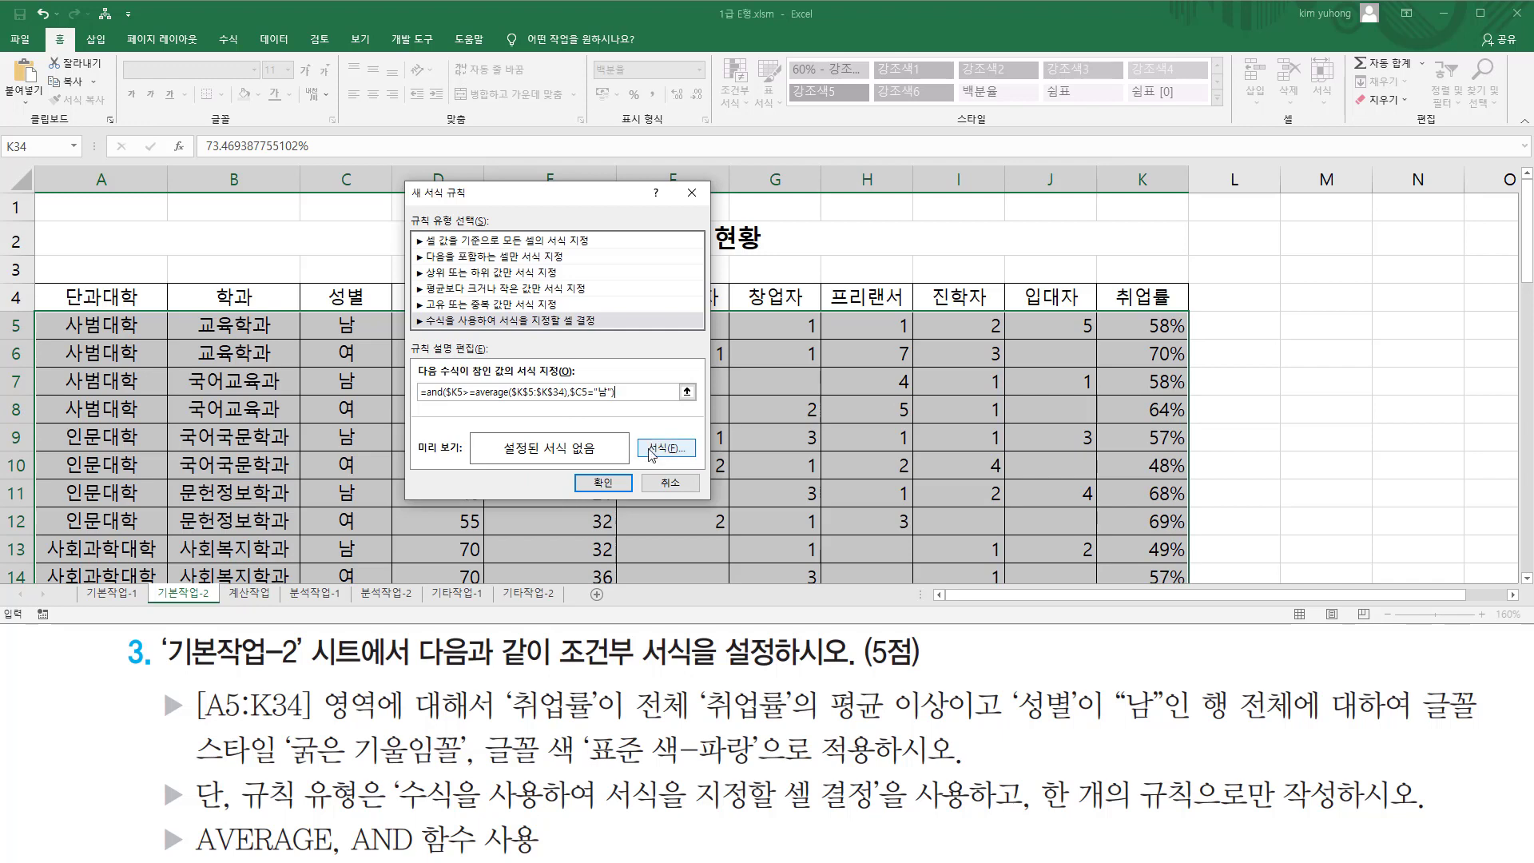
Format the rule's matches with bold italic (굵은 기울임꼴) text in standard blue, apply the rule and check the formatted rows
click(660, 449)
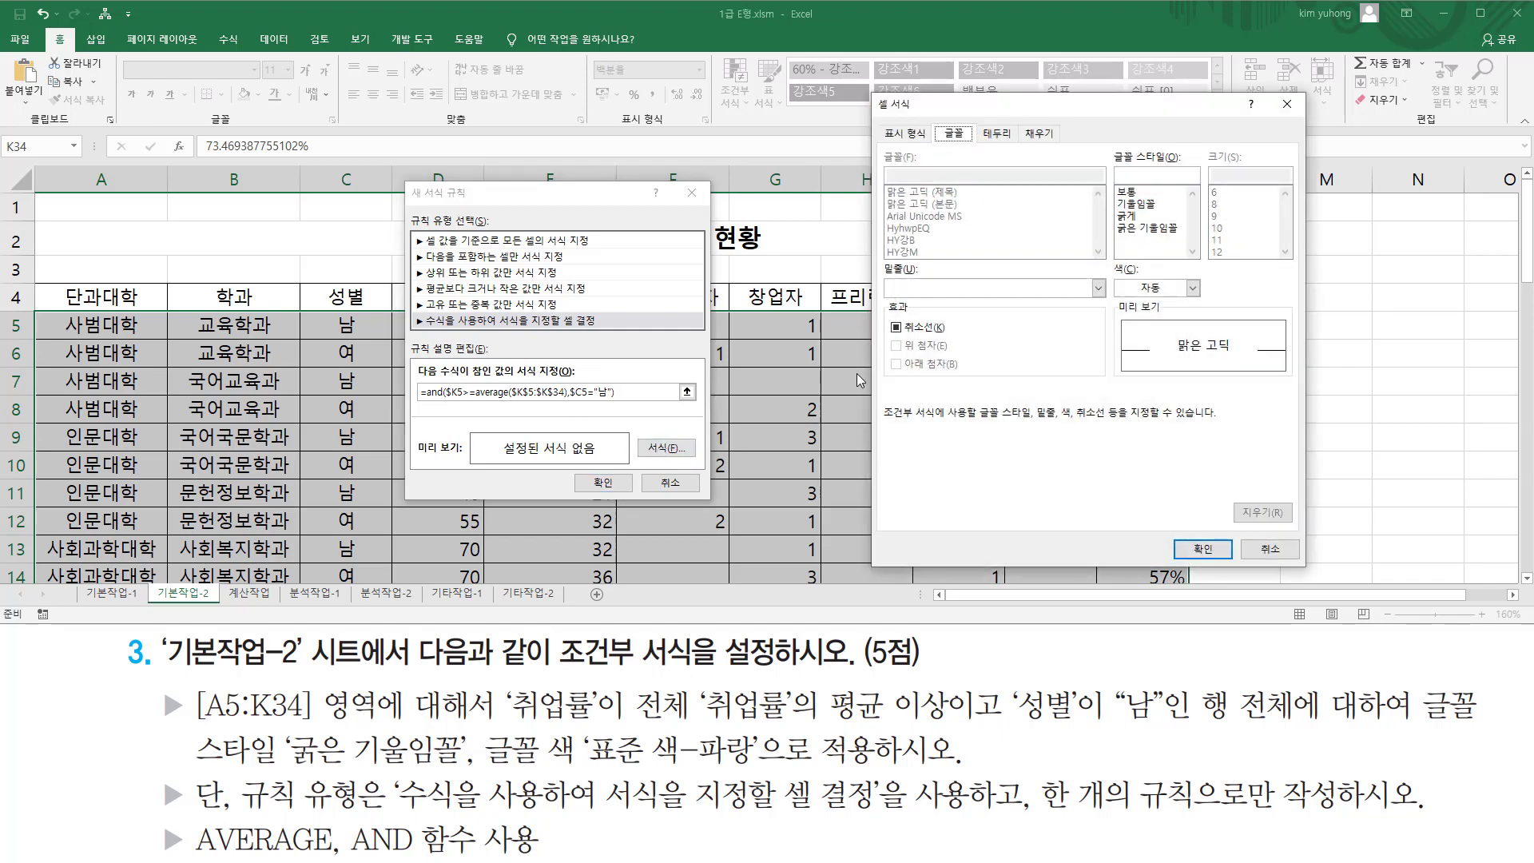
click(1147, 229)
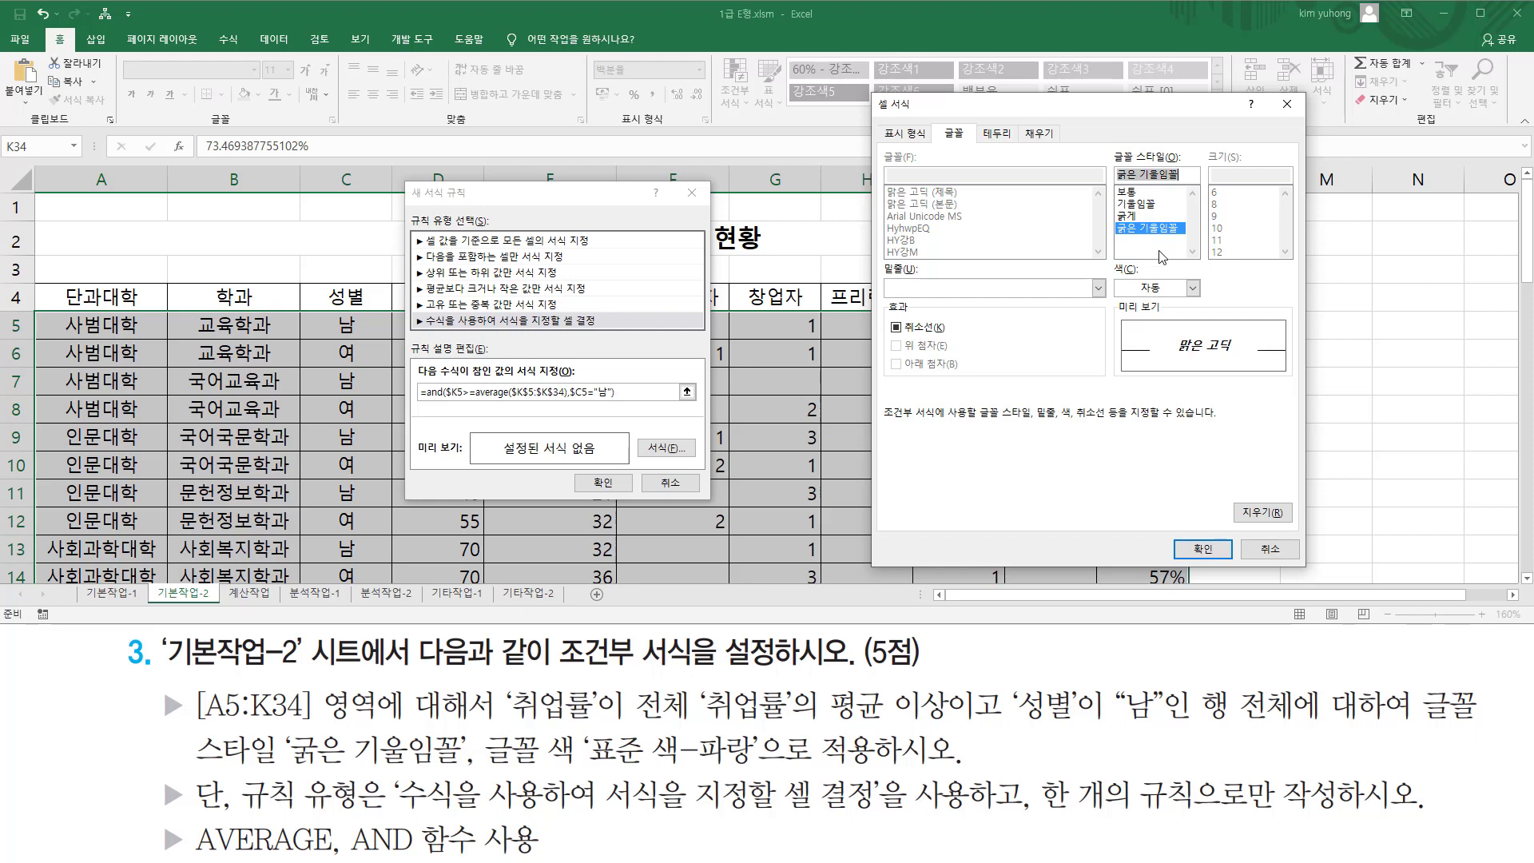
click(1148, 291)
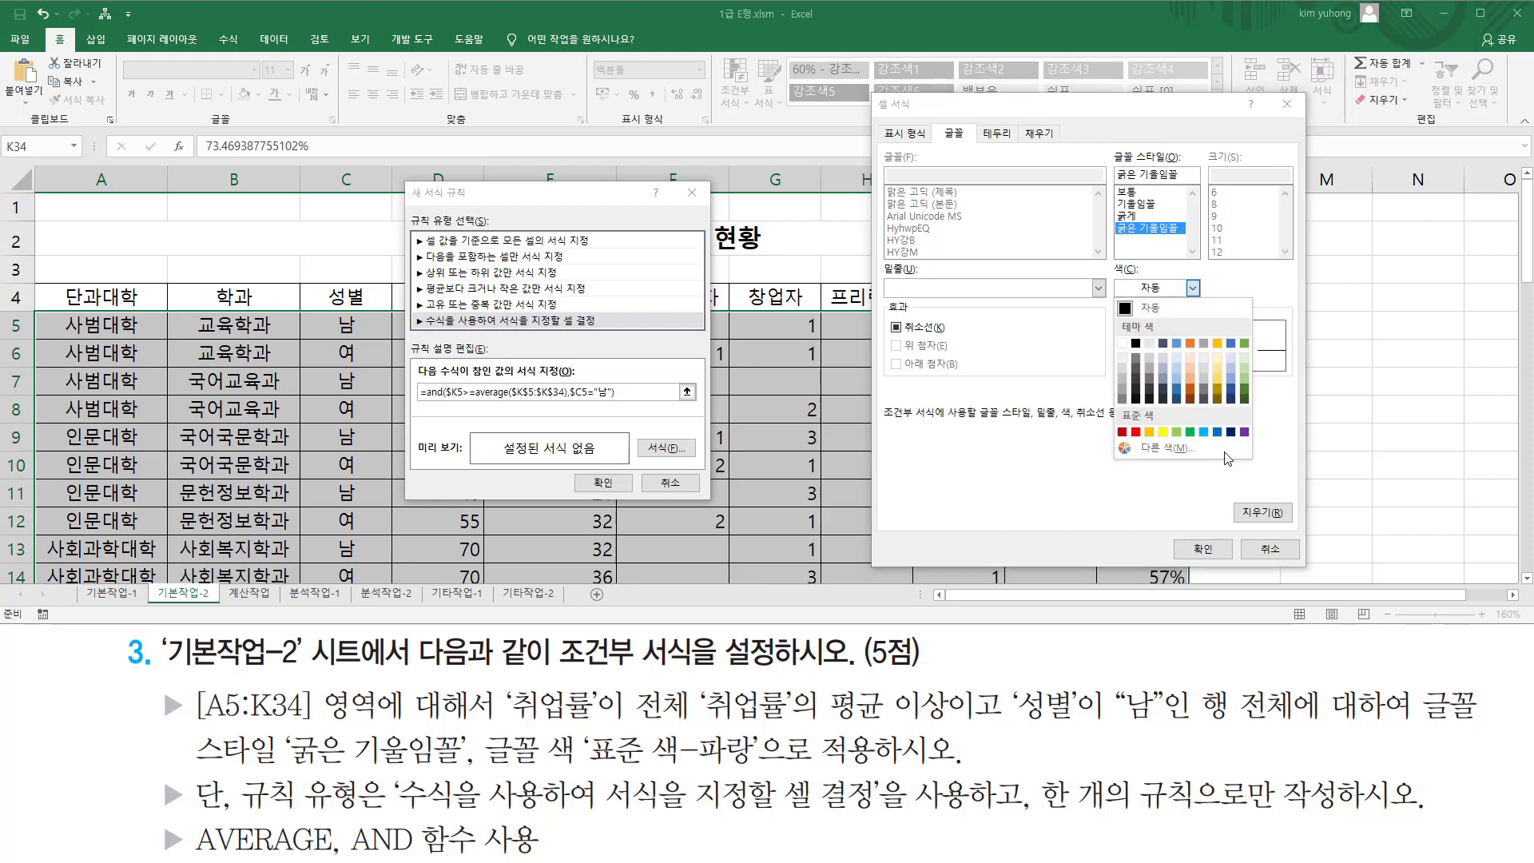
click(1217, 432)
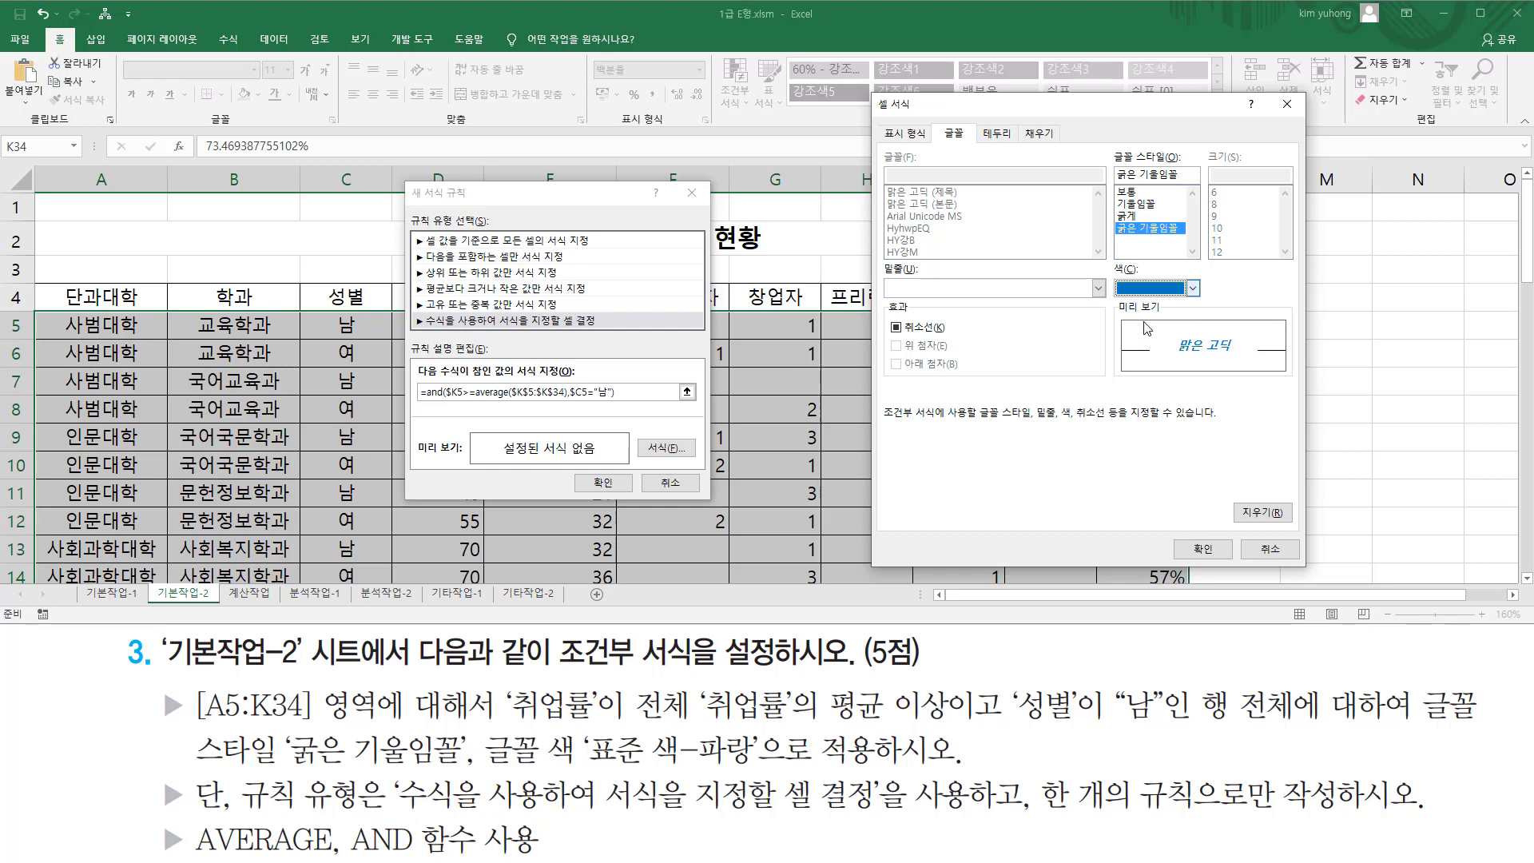
click(1205, 549)
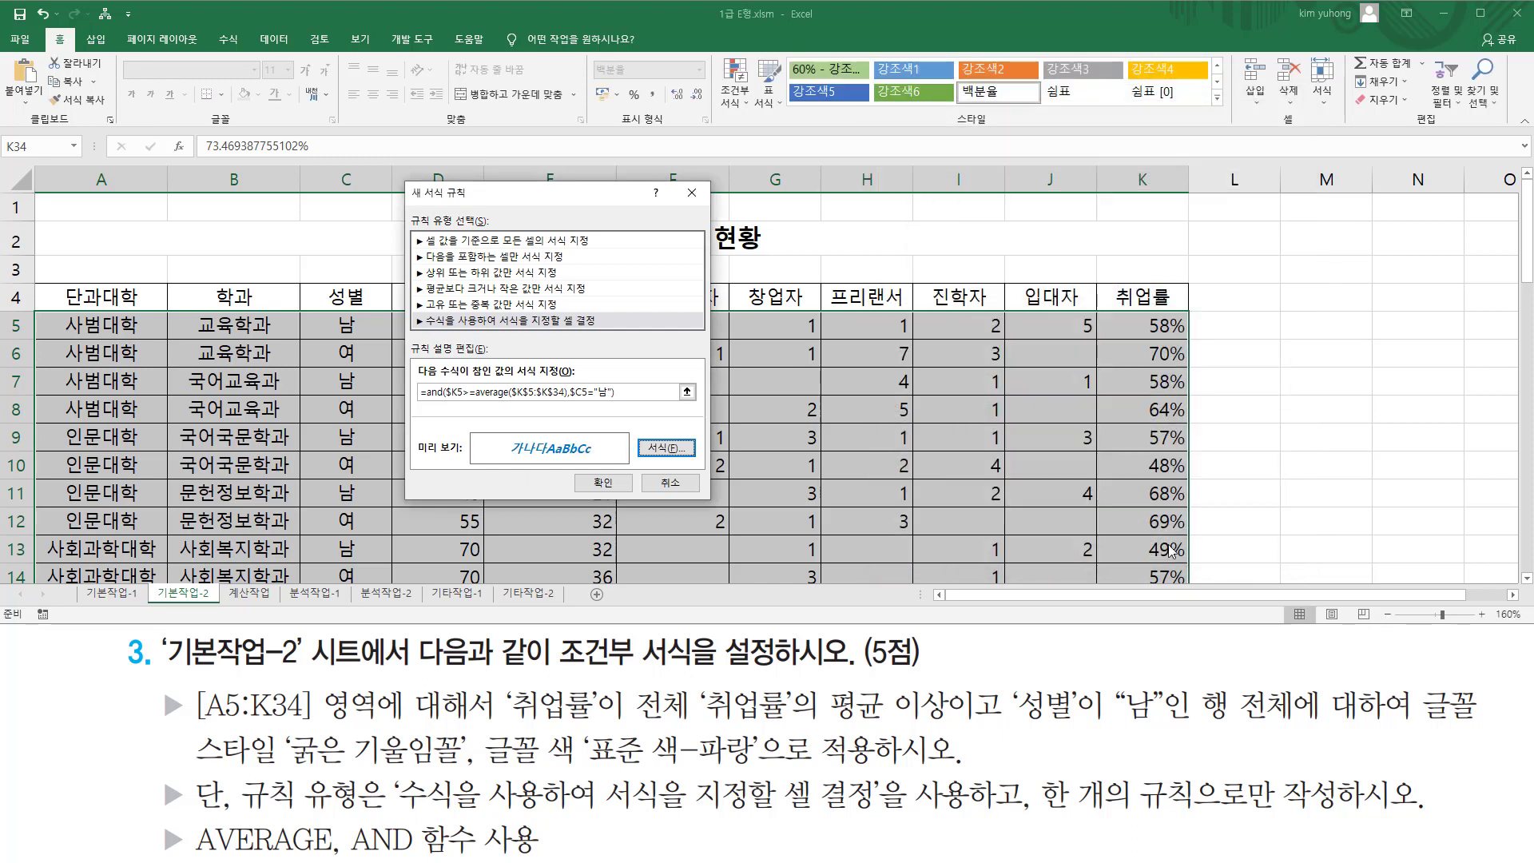
click(603, 484)
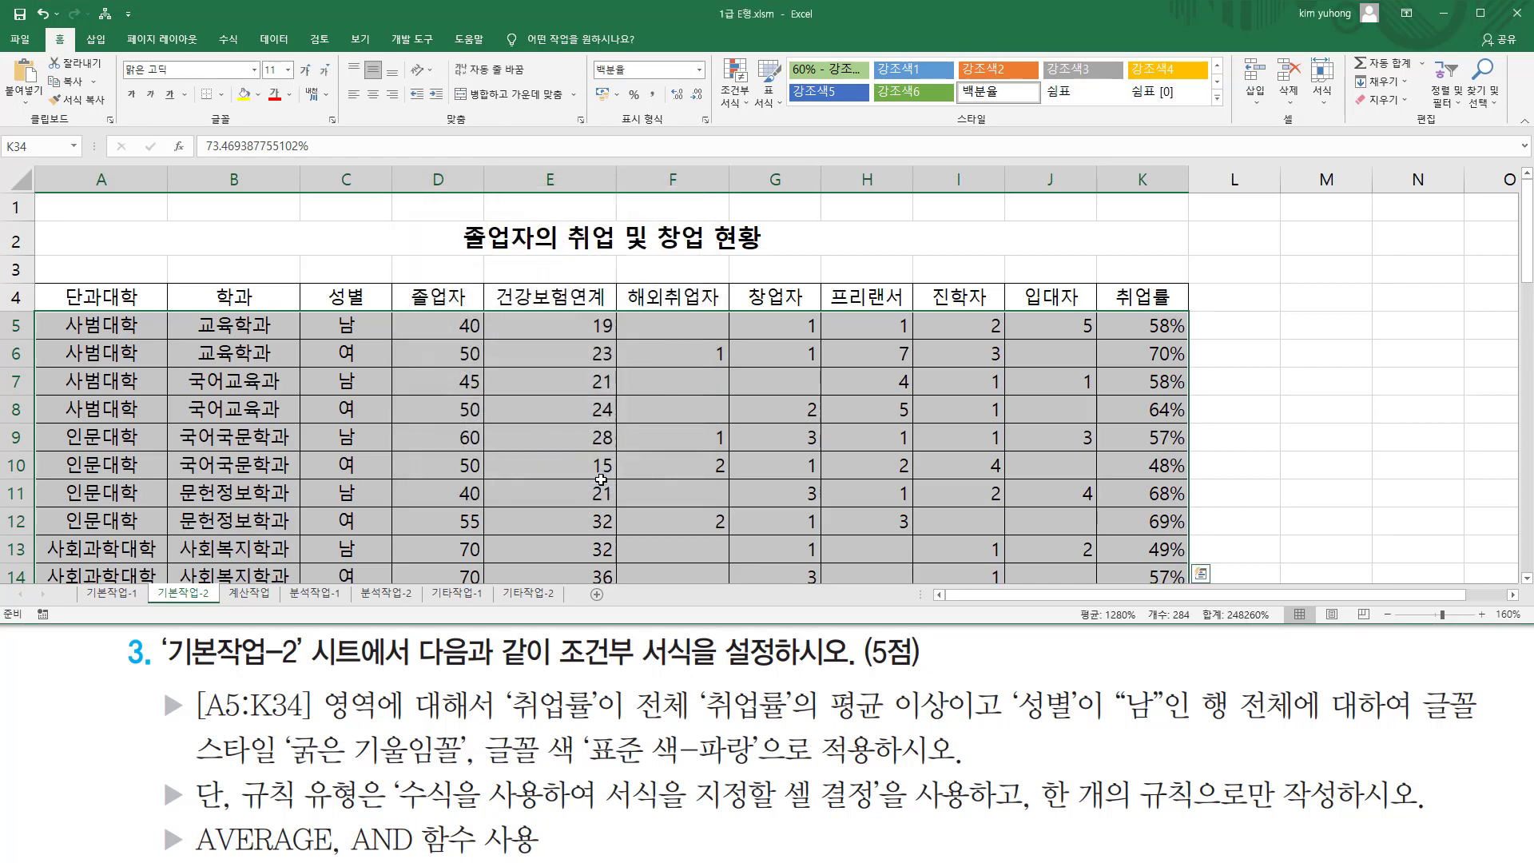
scroll(604, 348, down, 2)
click(438, 324)
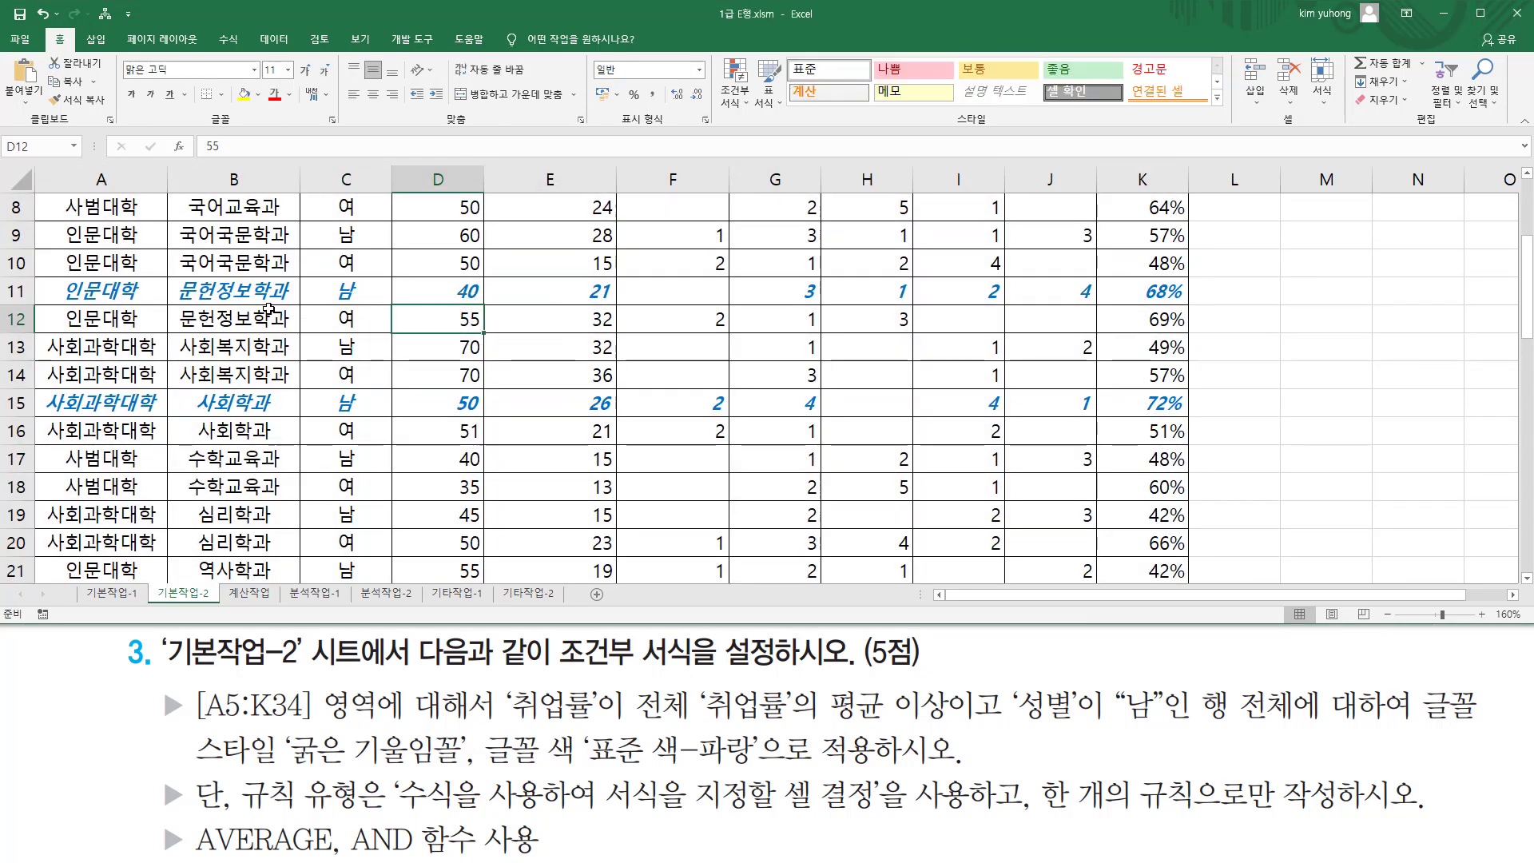
scroll(271, 312, down, 3)
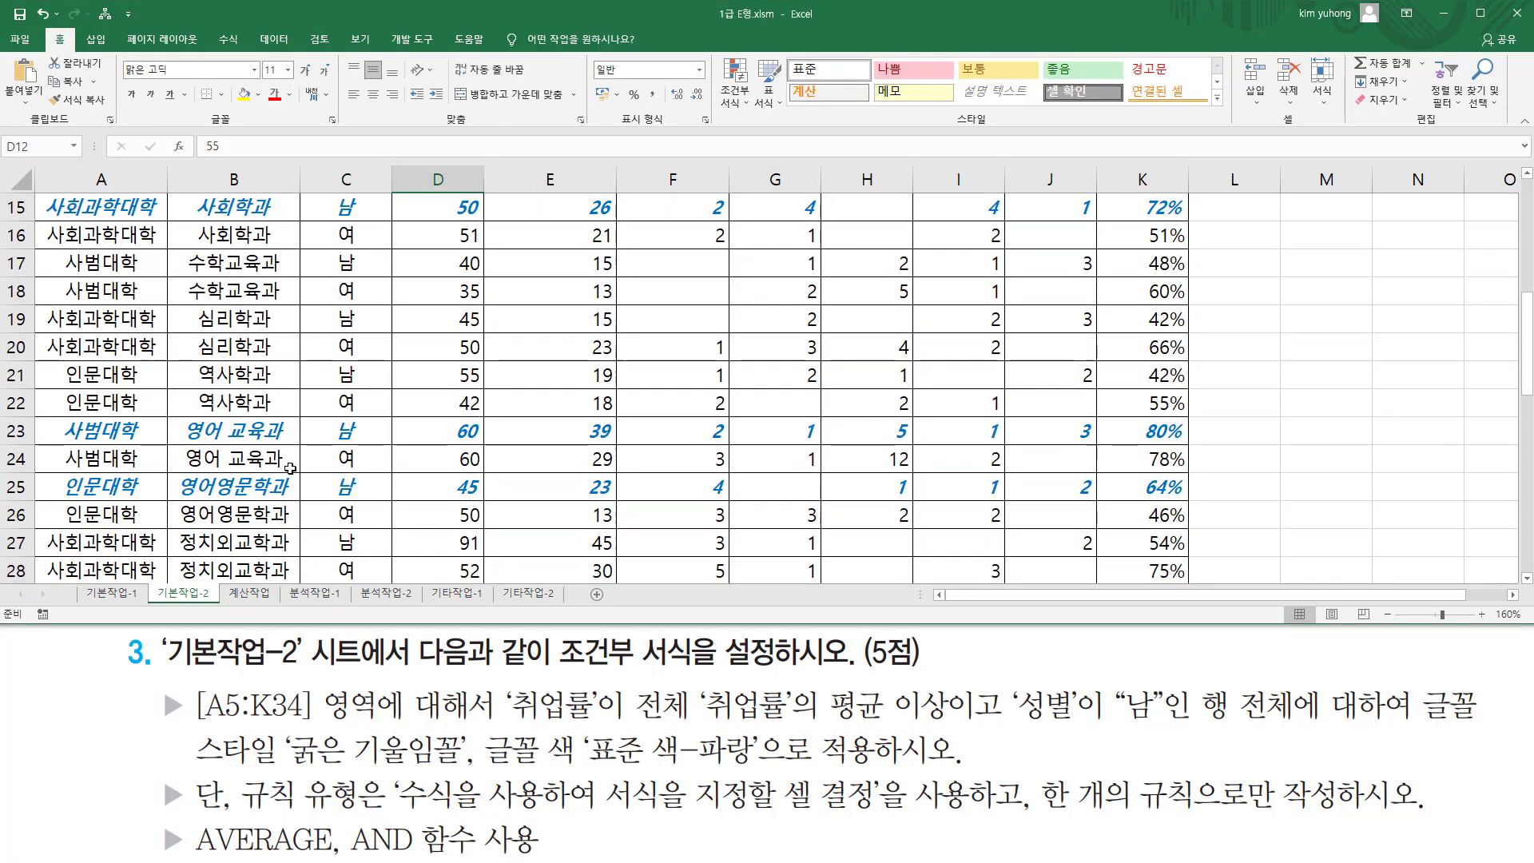
scroll(439, 400, down, 2)
scroll(610, 416, up, 7)
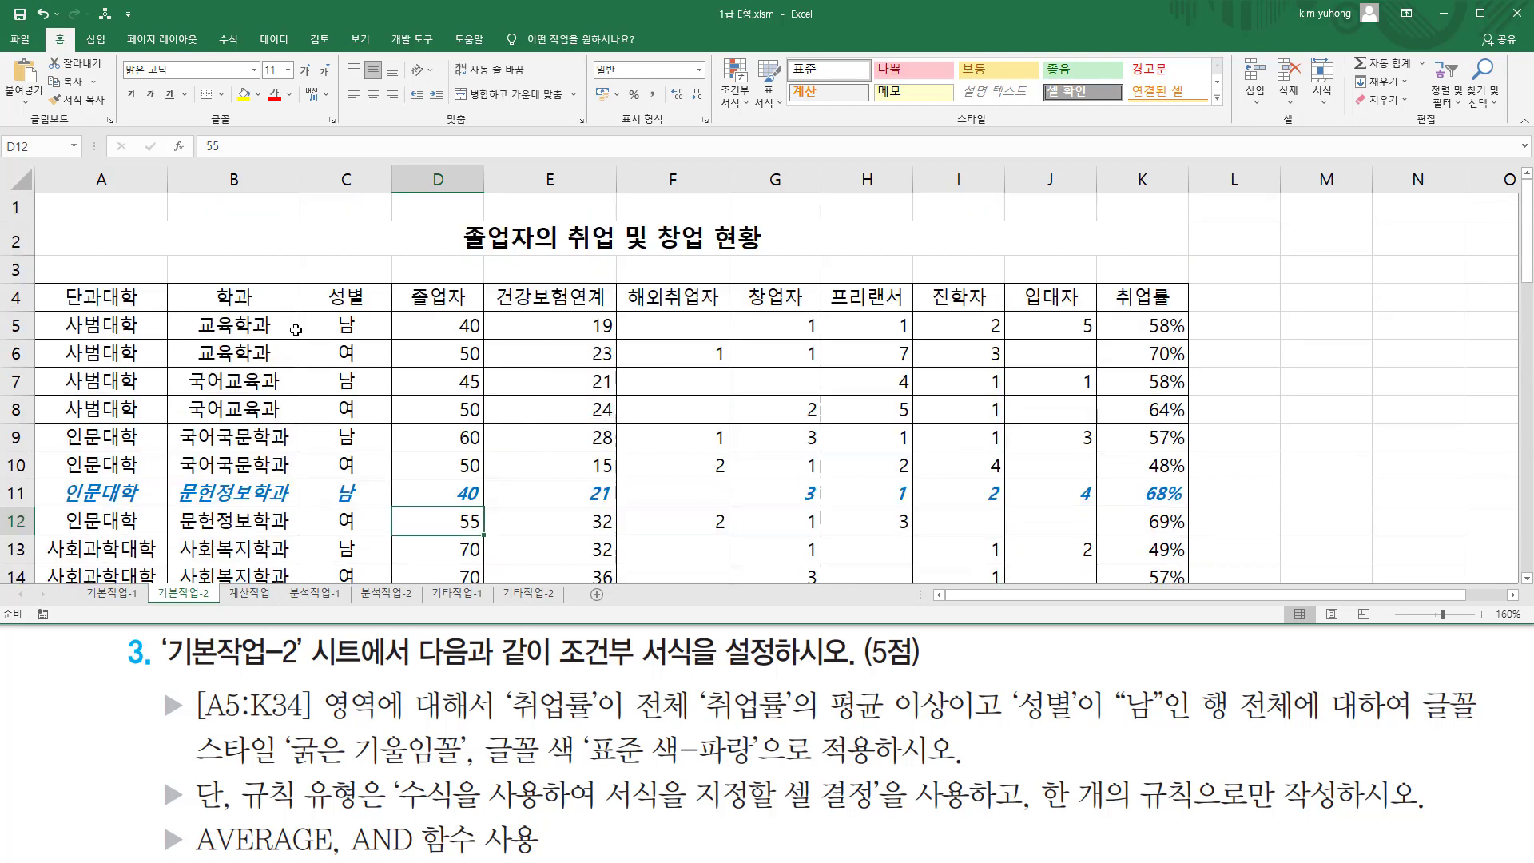
Record the rule formula as plain text in B3, with spaces separating its two conditions inside the and() parentheses
click(212, 266)
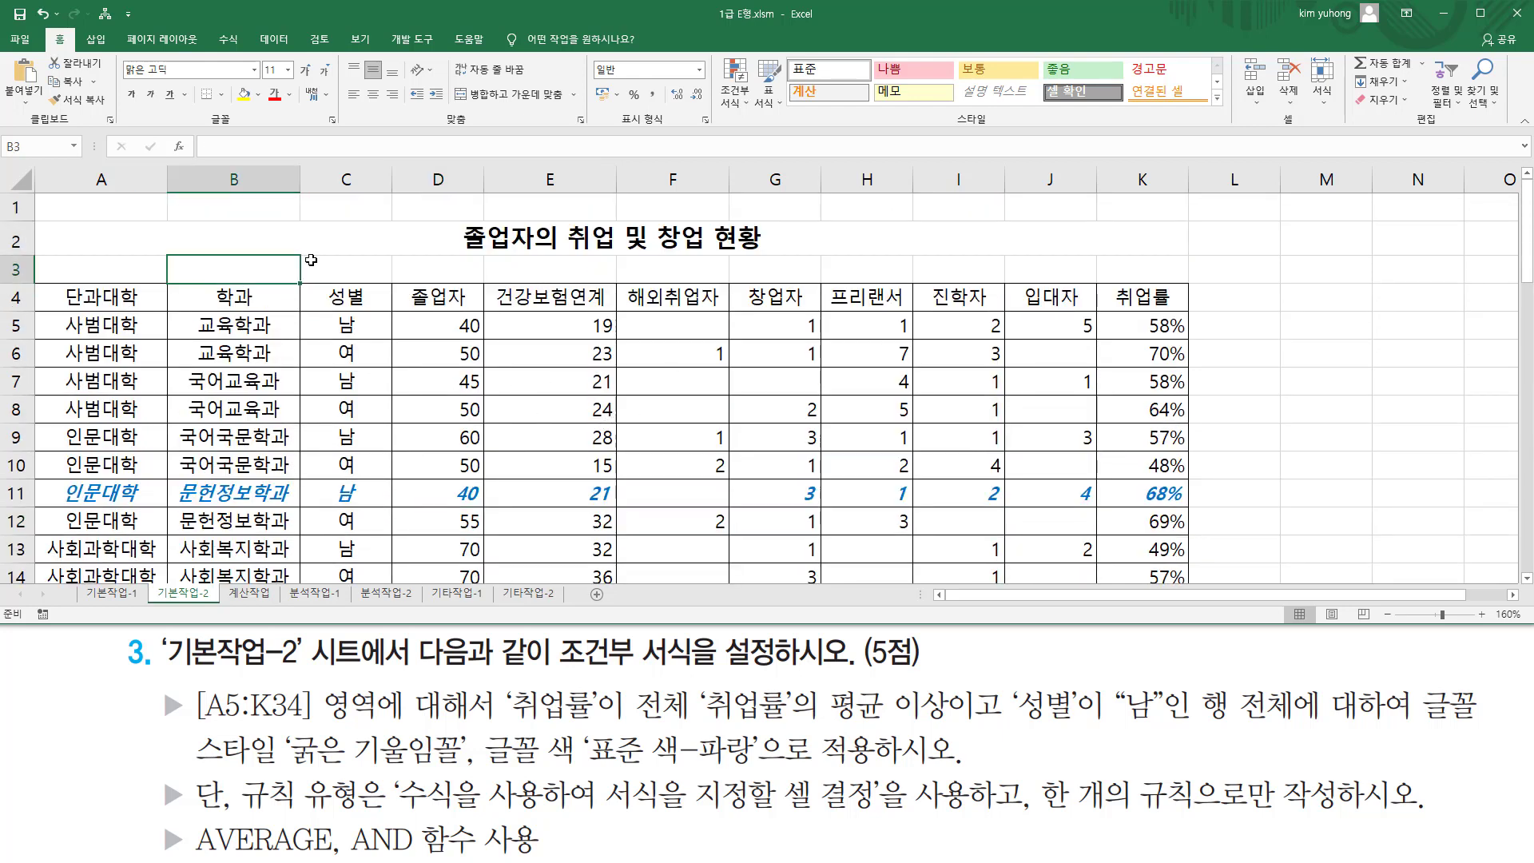
text(')
key(ctrl+v)
key(Return)
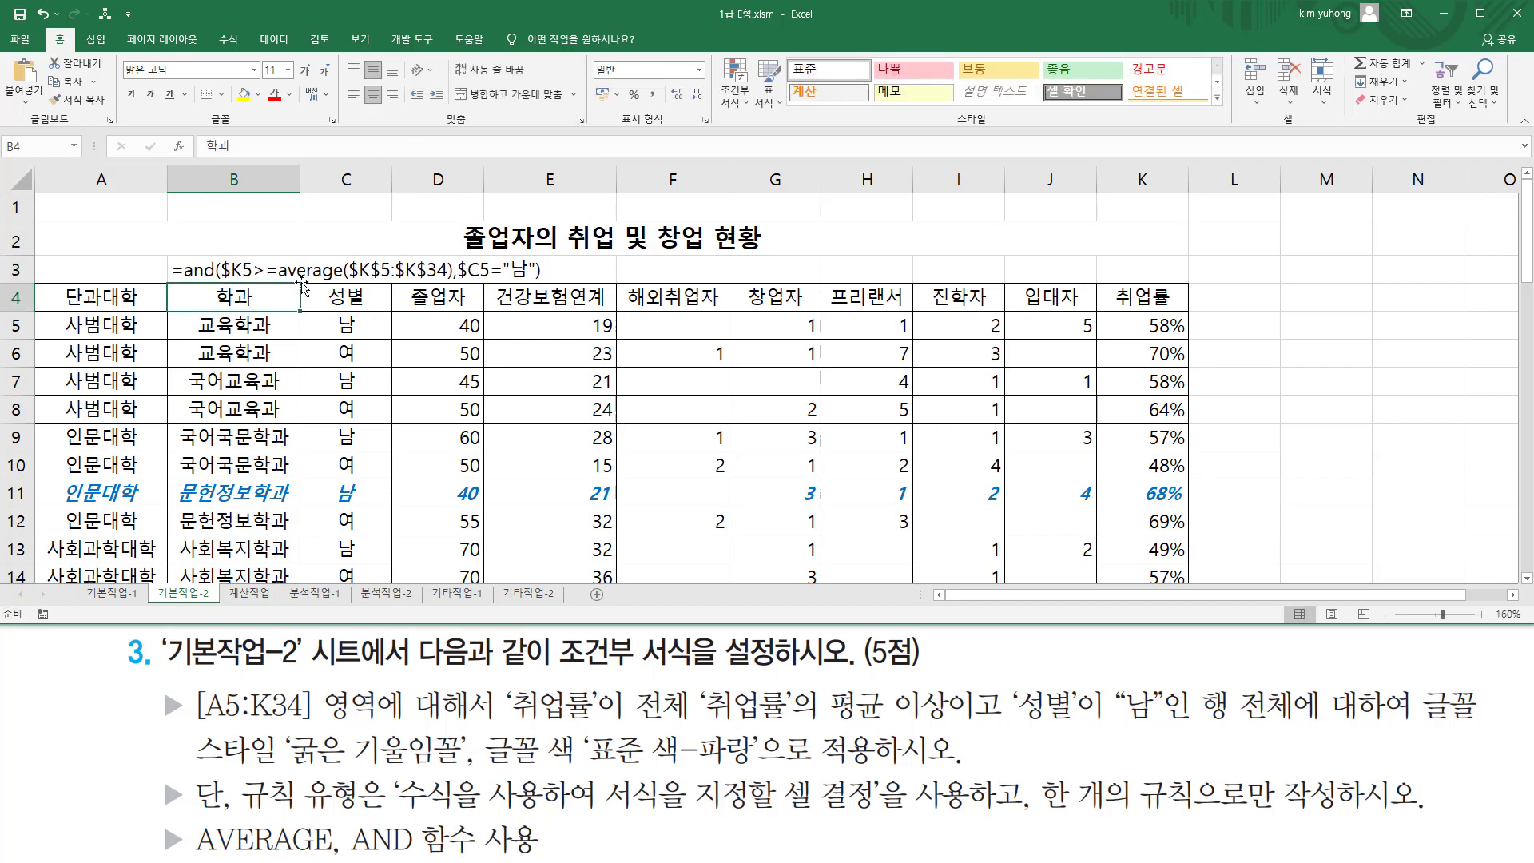
click(288, 271)
double_click(285, 268)
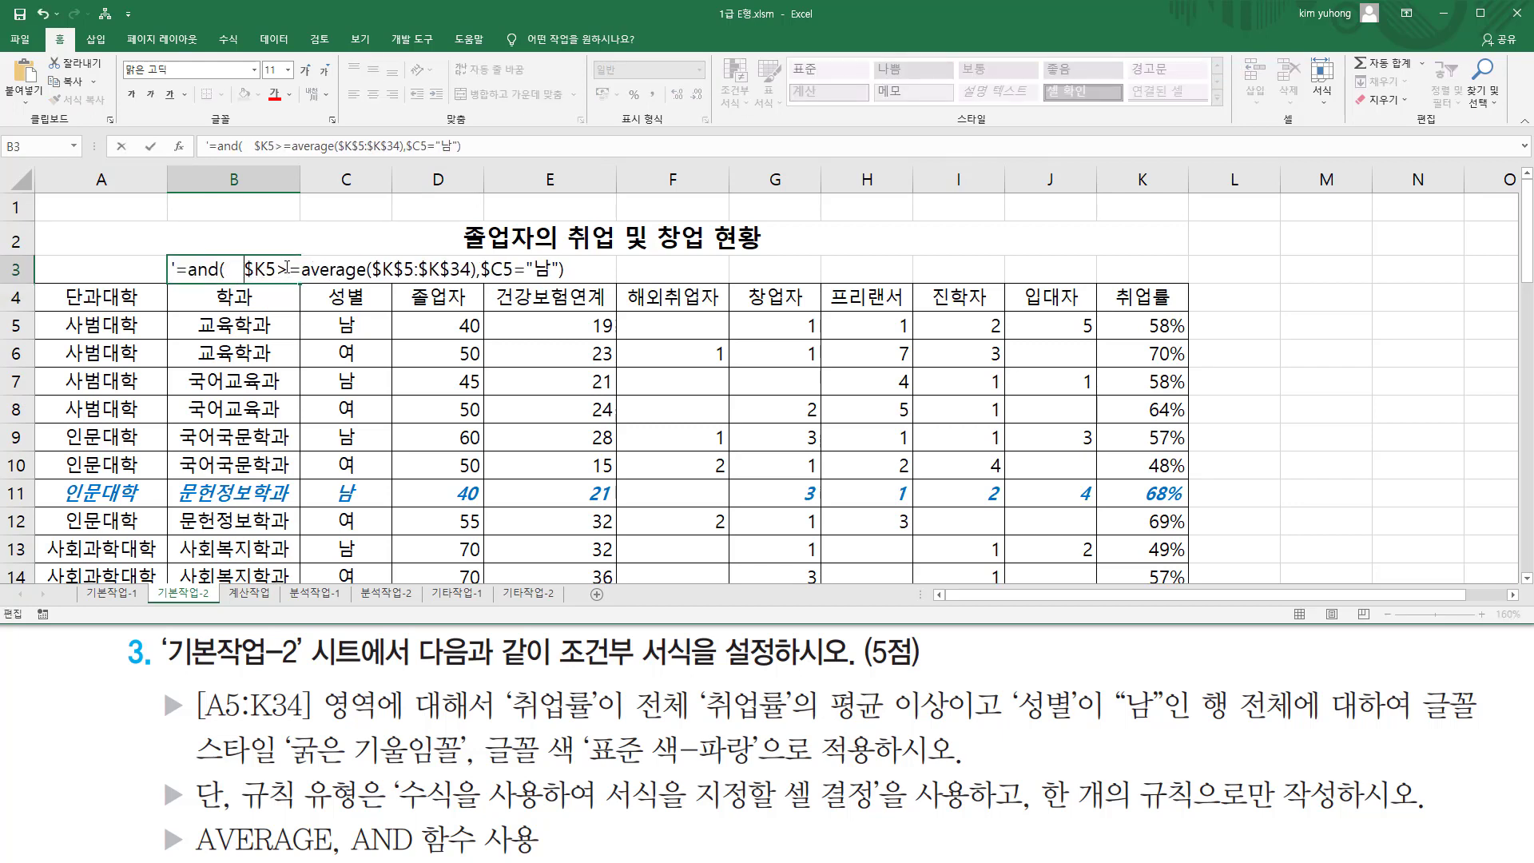
click(553, 376)
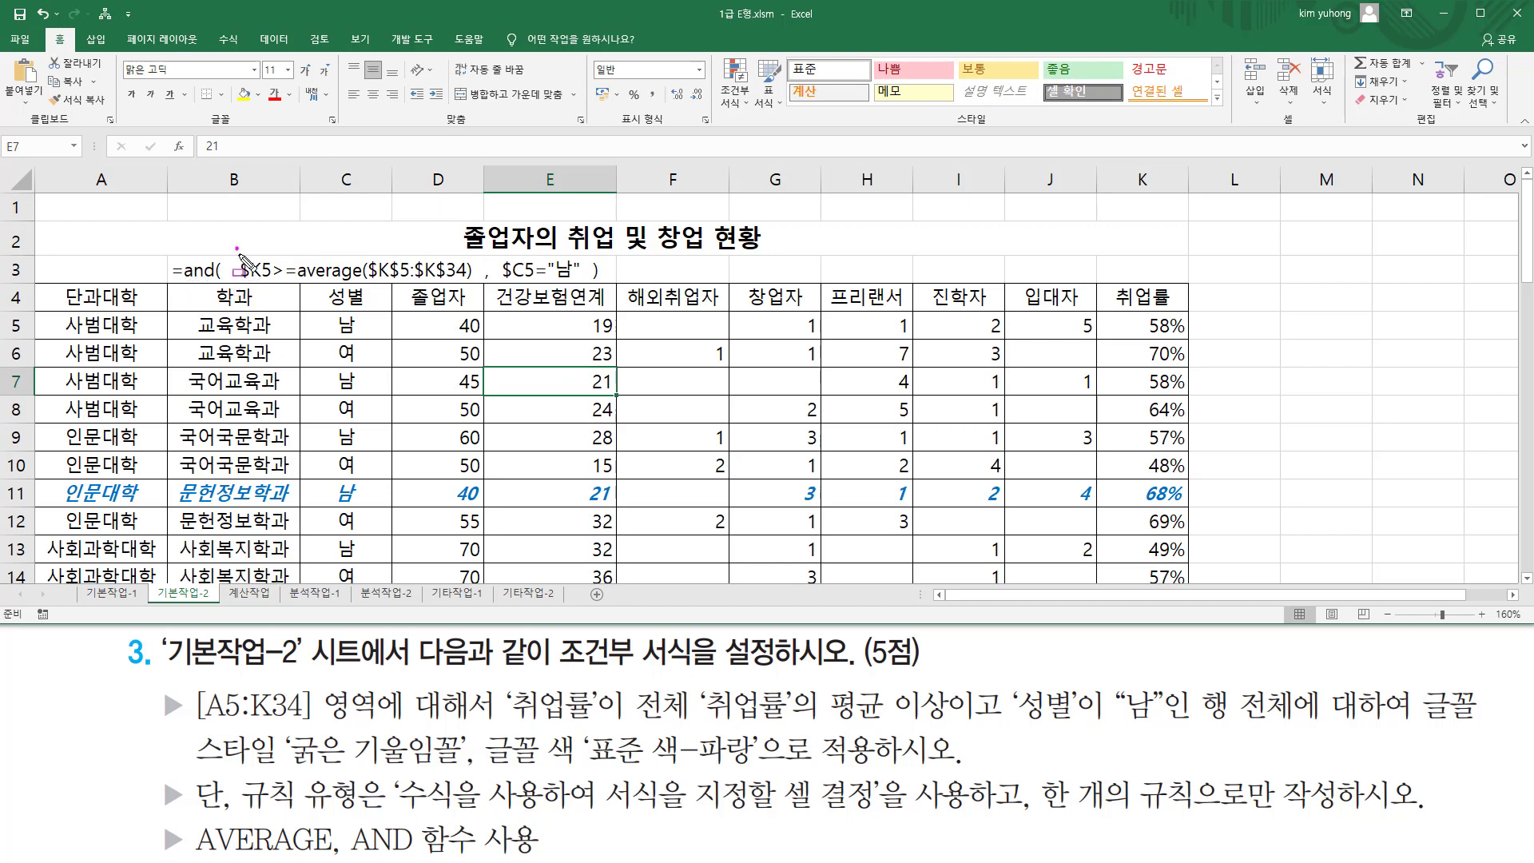
mouse_move(237, 248)
mouse_down()
mouse_move(495, 310)
mouse_move(479, 288)
mouse_up()
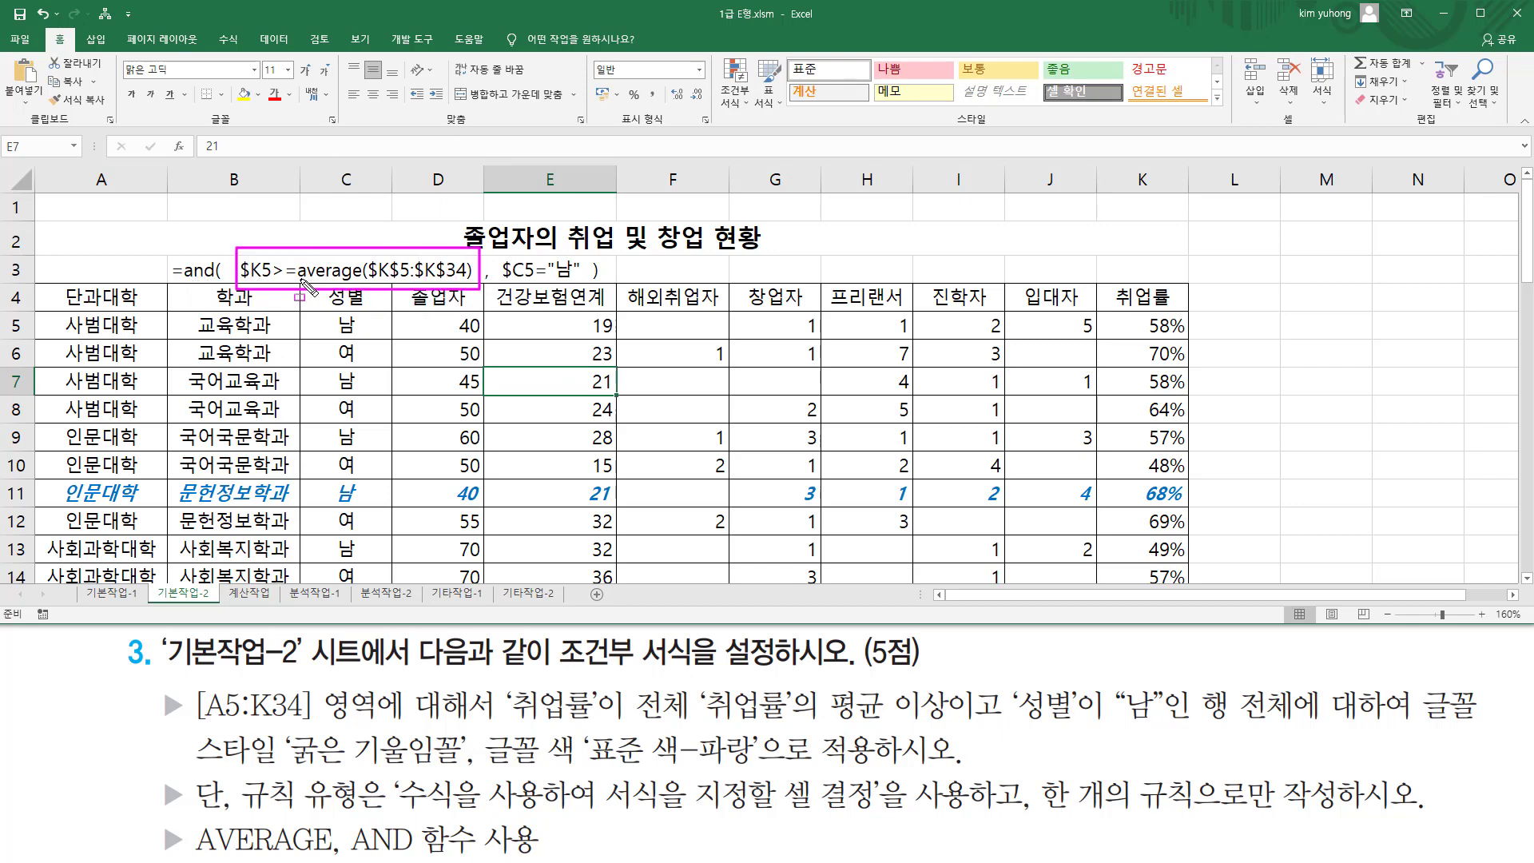
drag(296, 281, 464, 281)
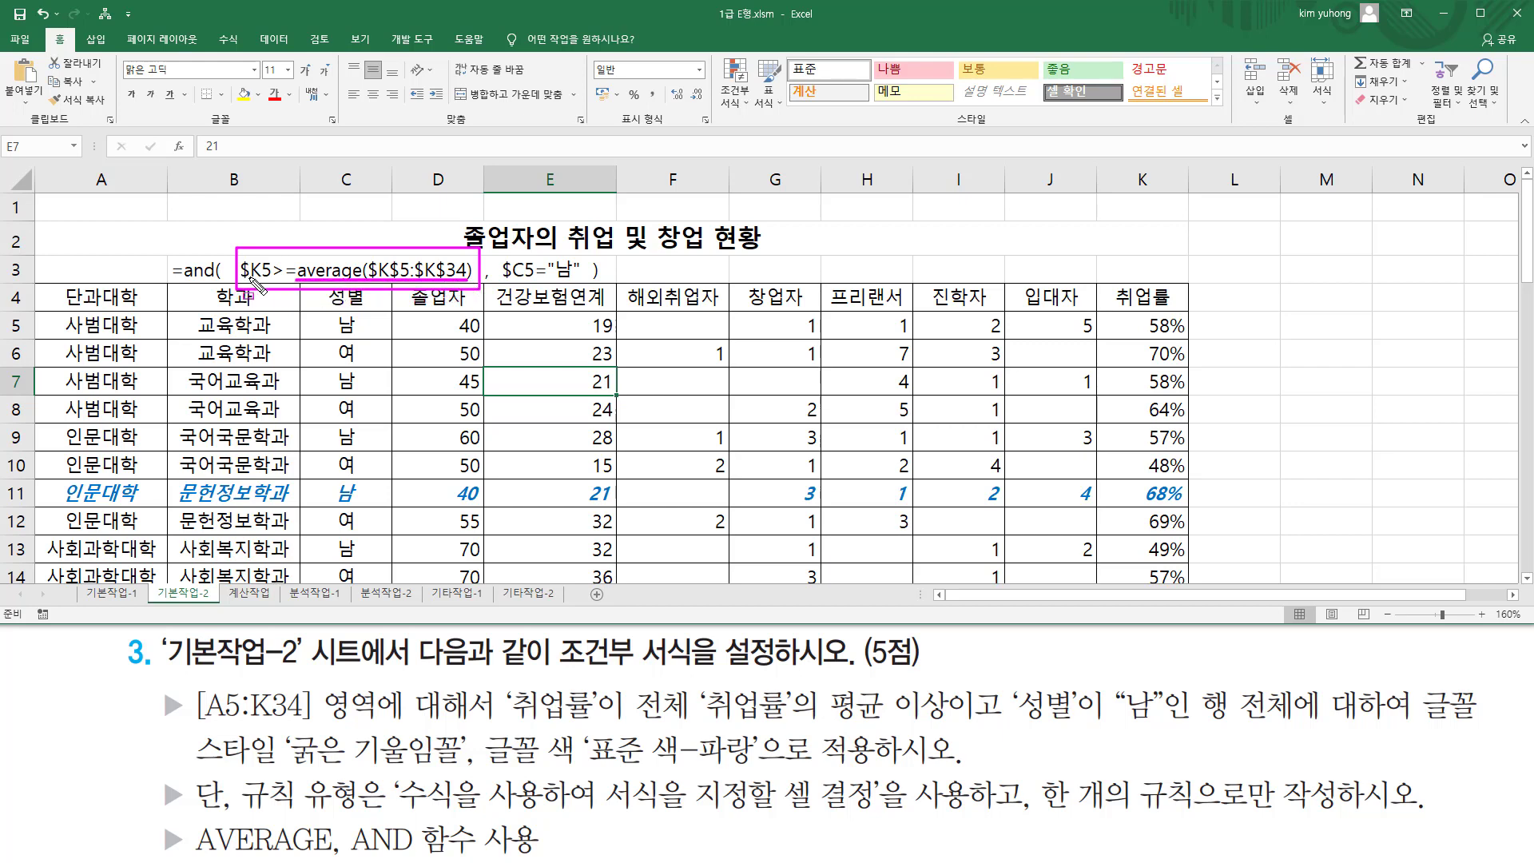
drag(240, 280, 266, 280)
drag(270, 279, 294, 279)
drag(503, 281, 575, 283)
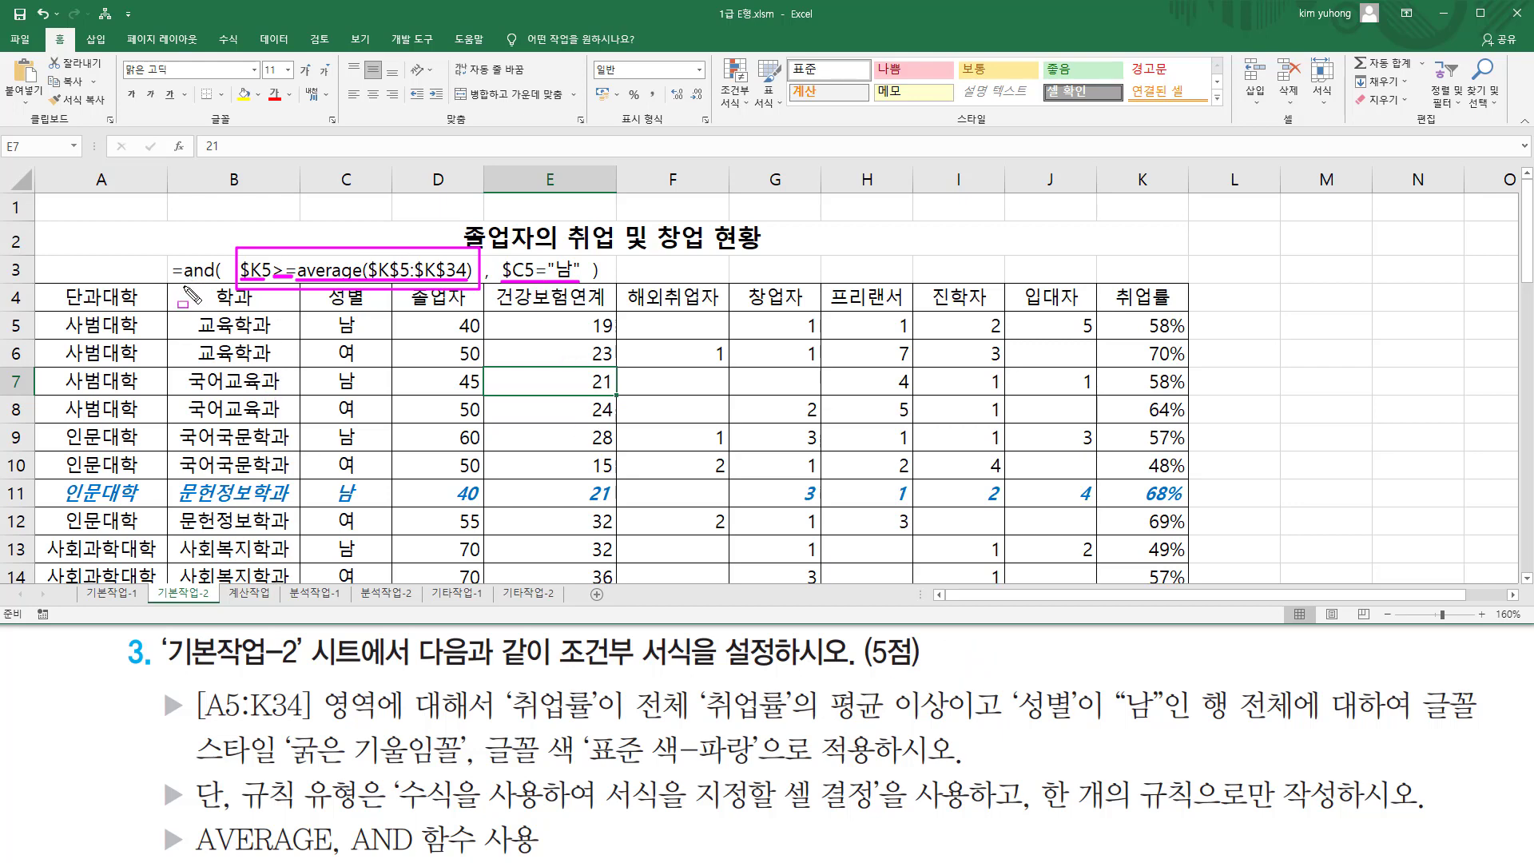
drag(183, 282, 213, 282)
key(Escape)
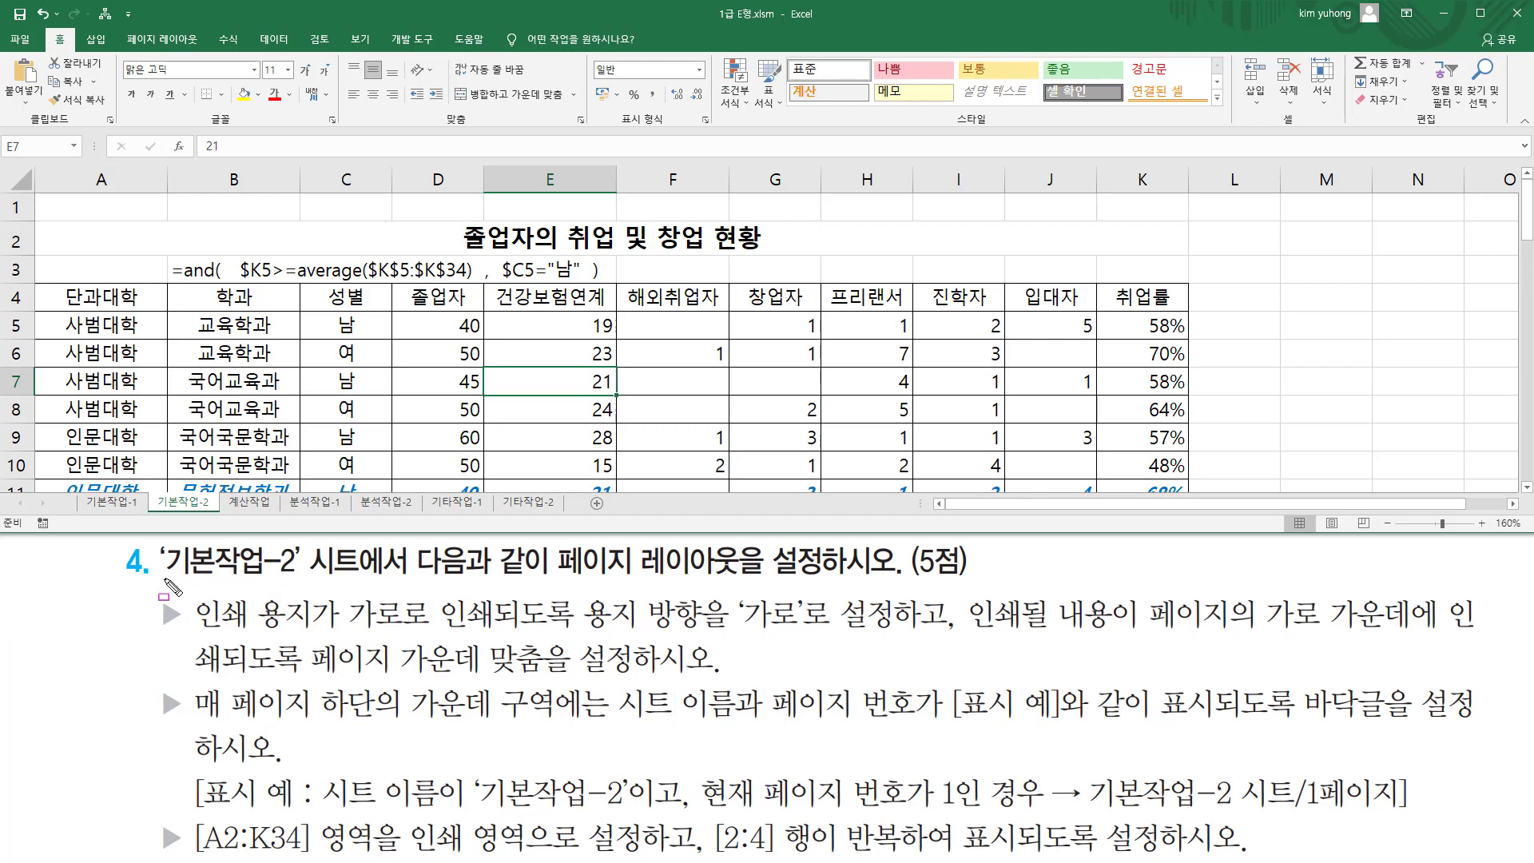
drag(162, 579, 297, 579)
drag(151, 494, 218, 513)
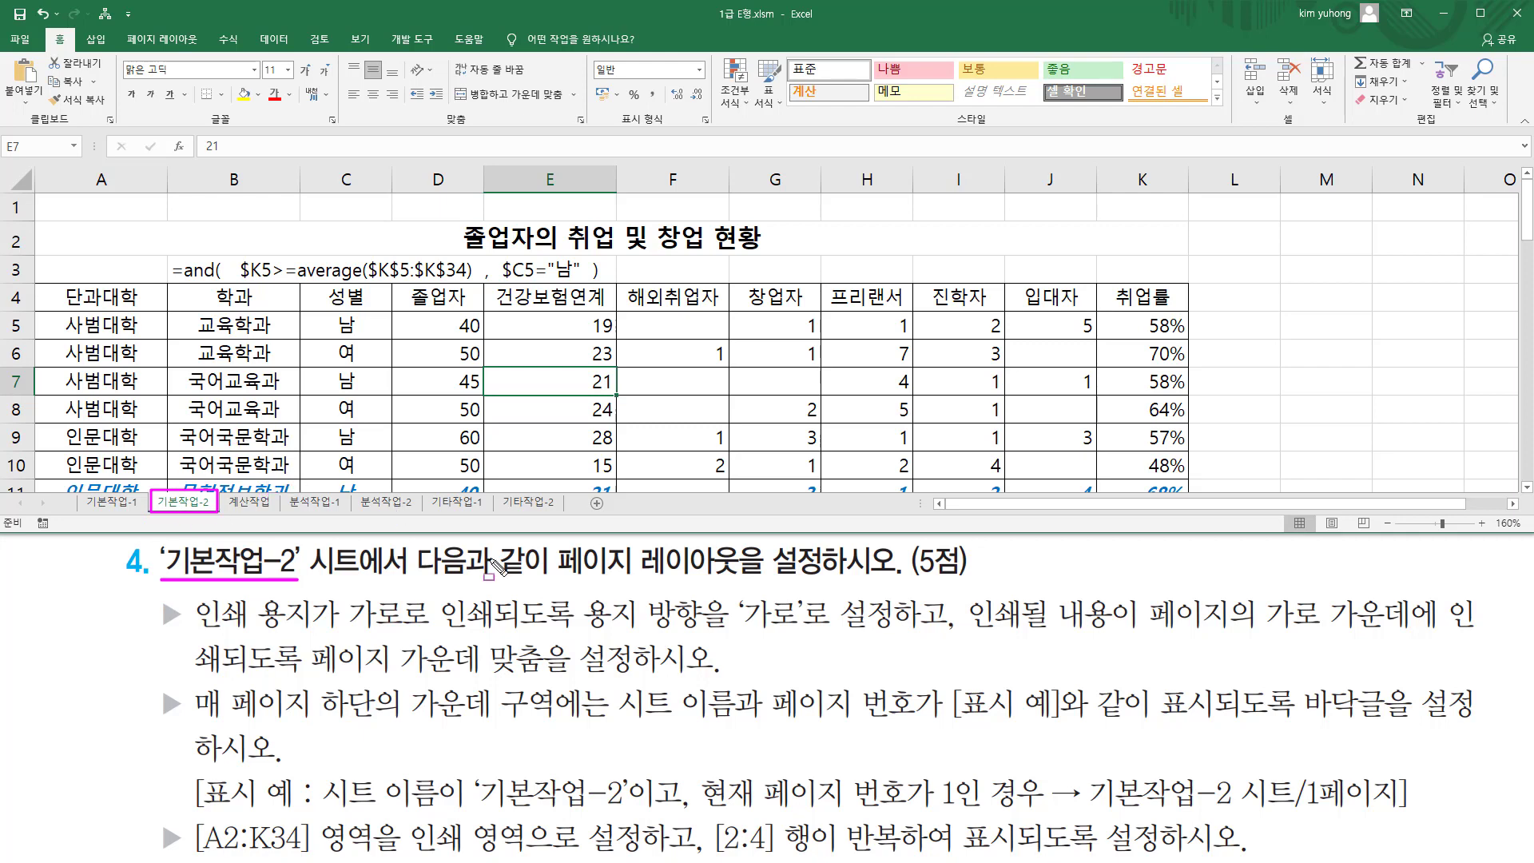
drag(548, 592, 737, 592)
drag(910, 581, 967, 581)
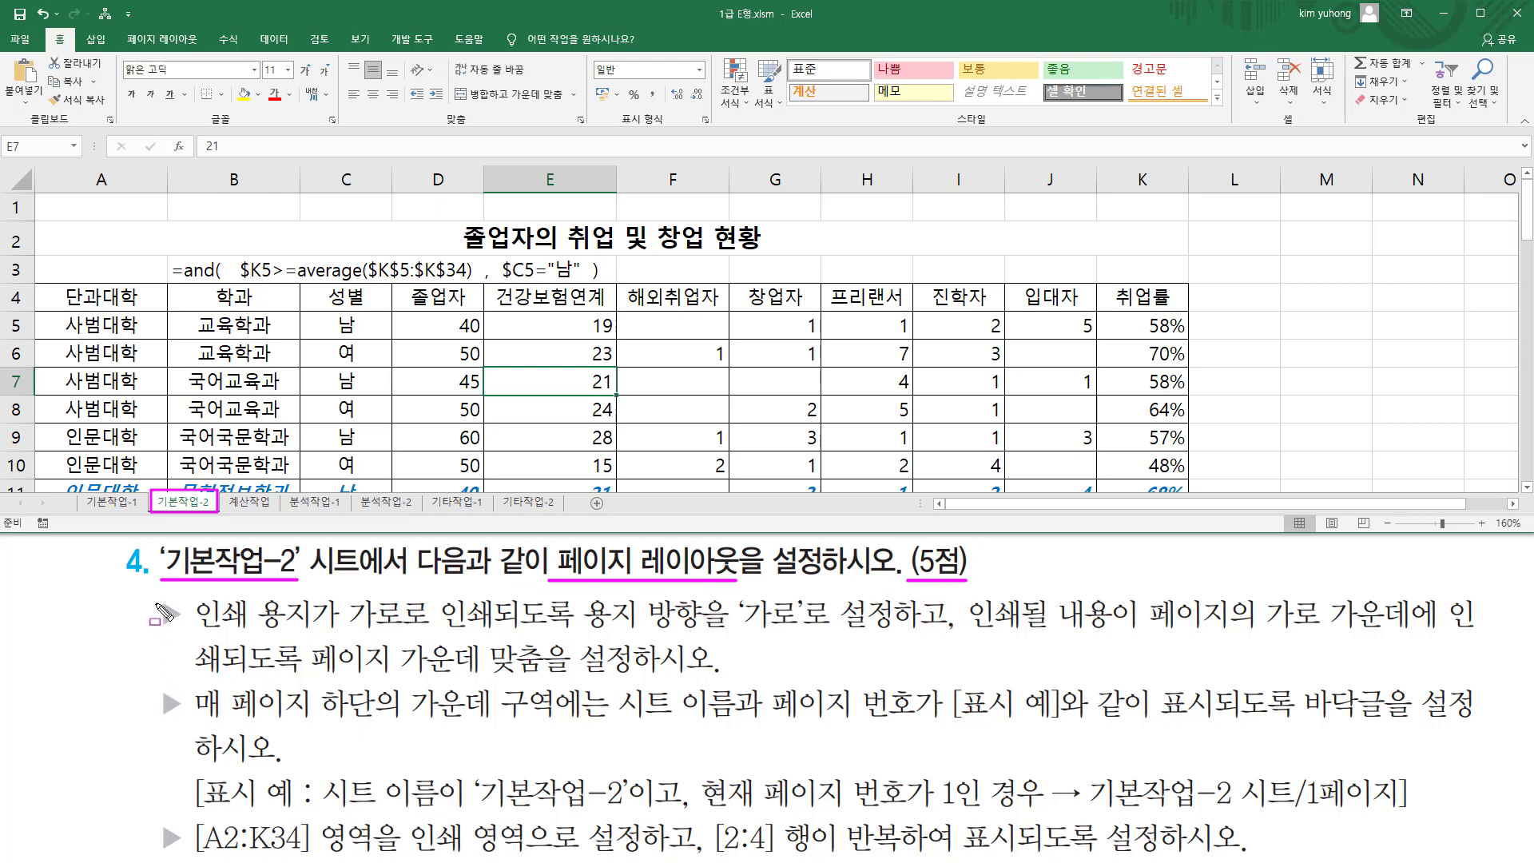
drag(157, 605, 189, 857)
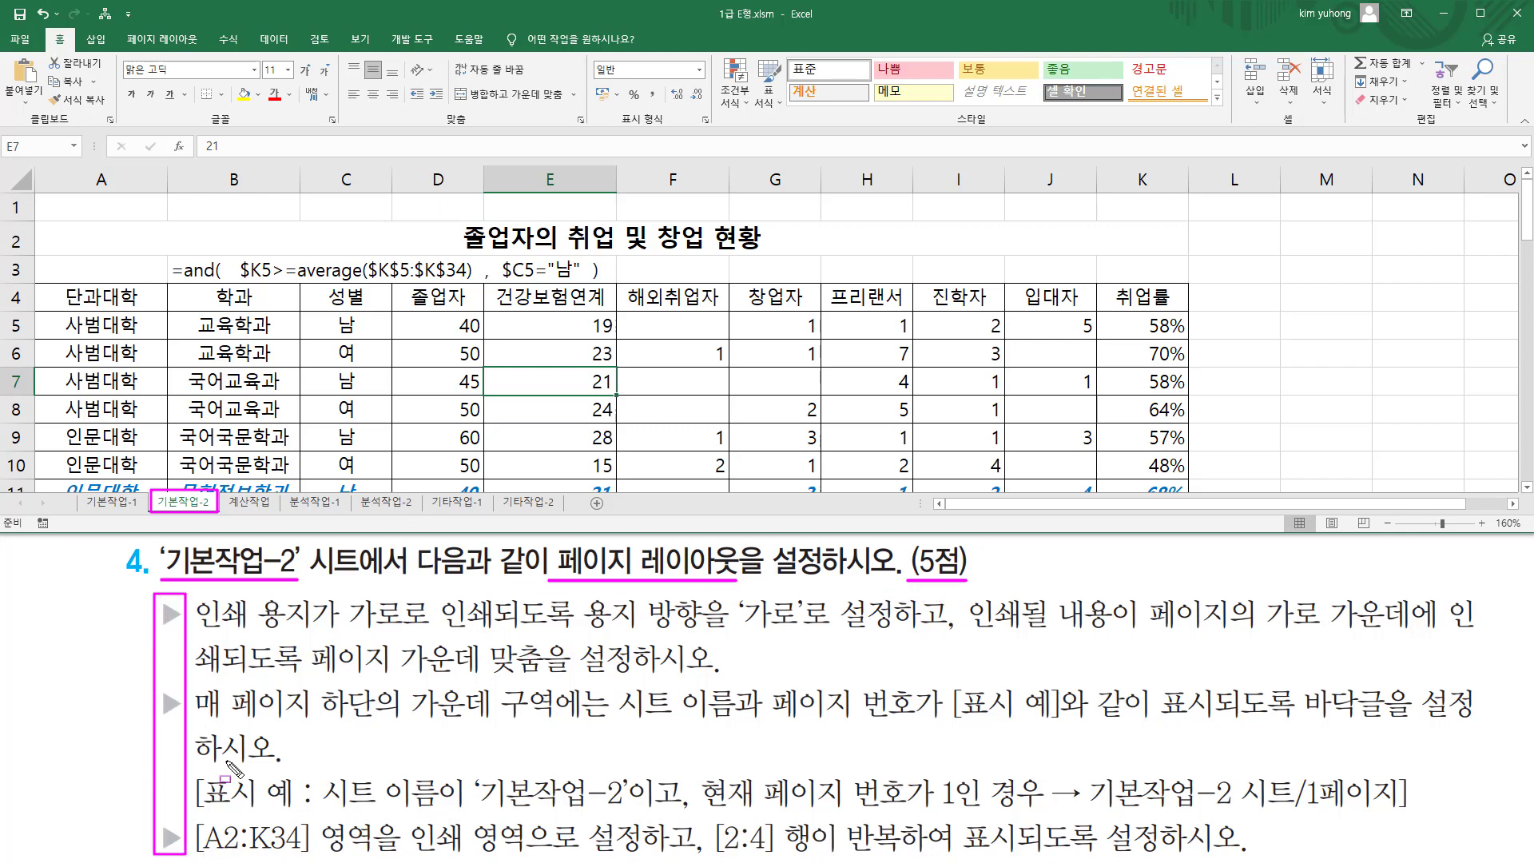
key(Escape)
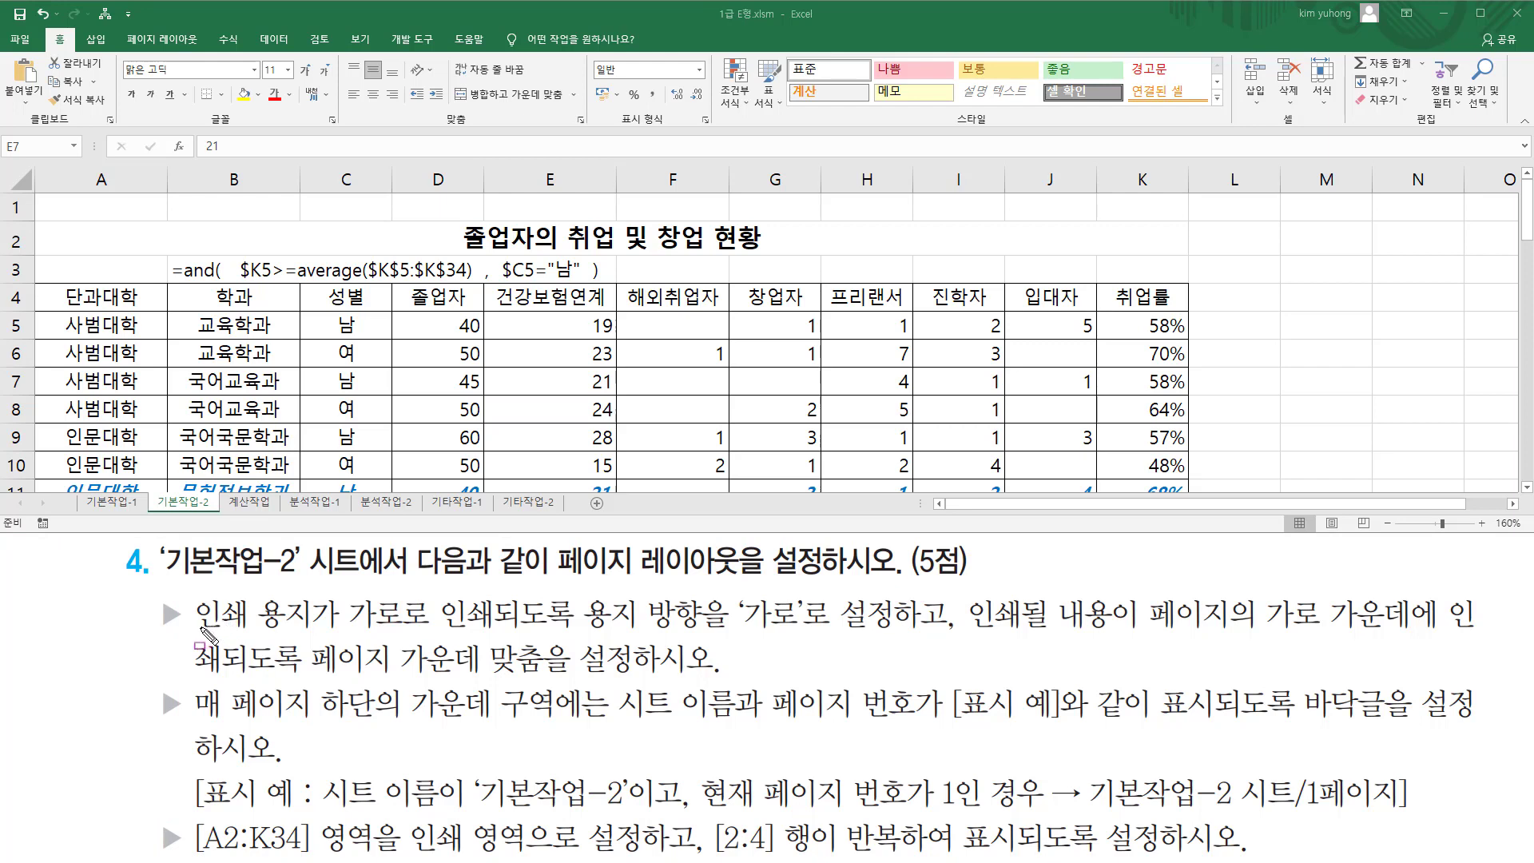
drag(192, 631, 308, 631)
mouse_move(351, 584)
mouse_down()
mouse_move(407, 628)
mouse_move(835, 646)
mouse_up()
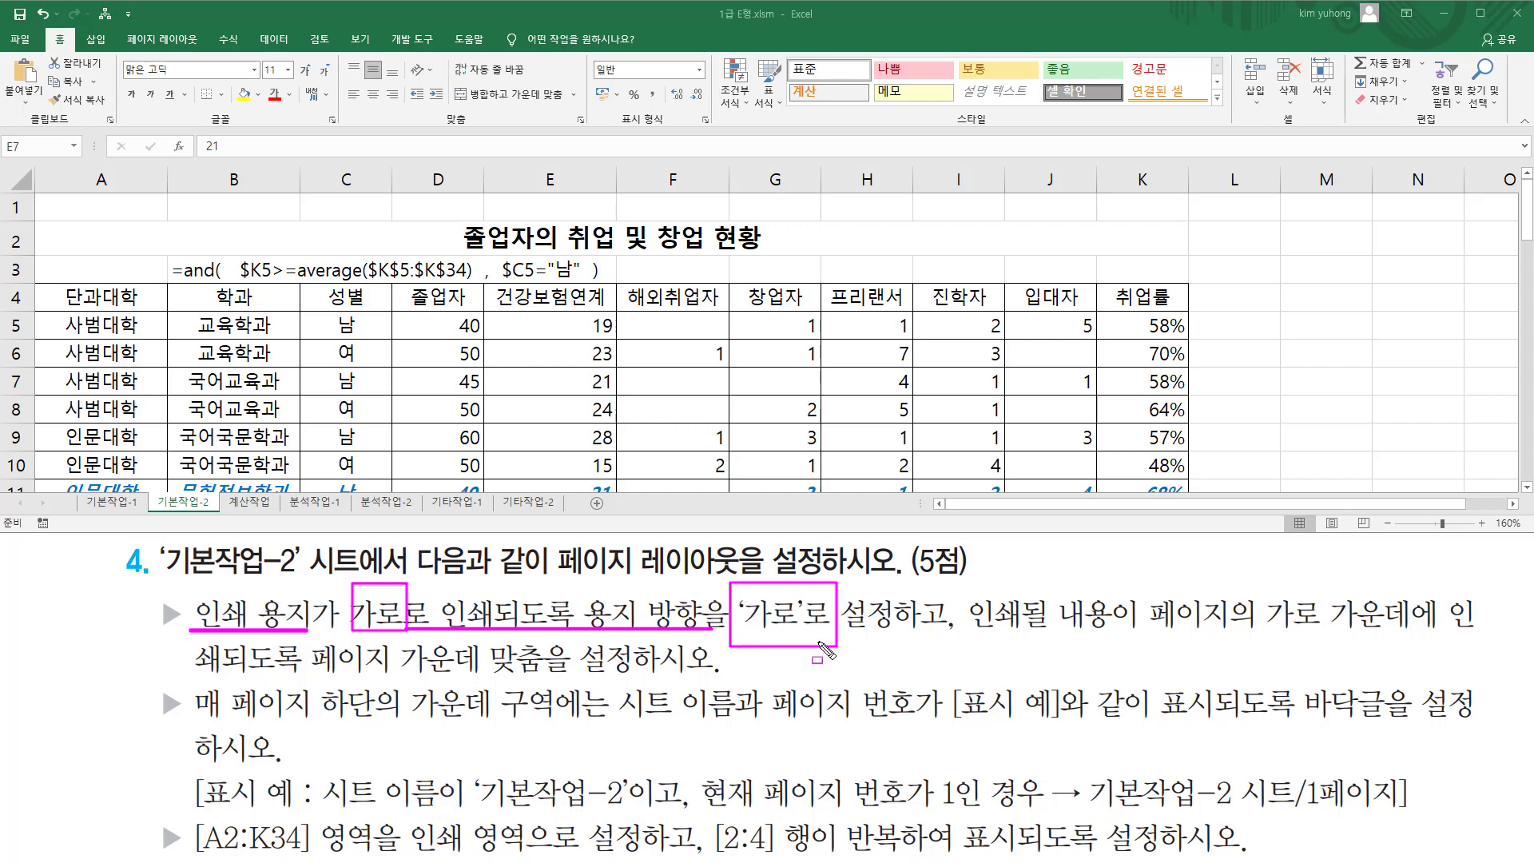
mouse_move(575, 588)
mouse_down()
mouse_move(595, 614)
mouse_move(723, 662)
mouse_move(708, 640)
mouse_move(751, 617)
mouse_move(818, 643)
mouse_up()
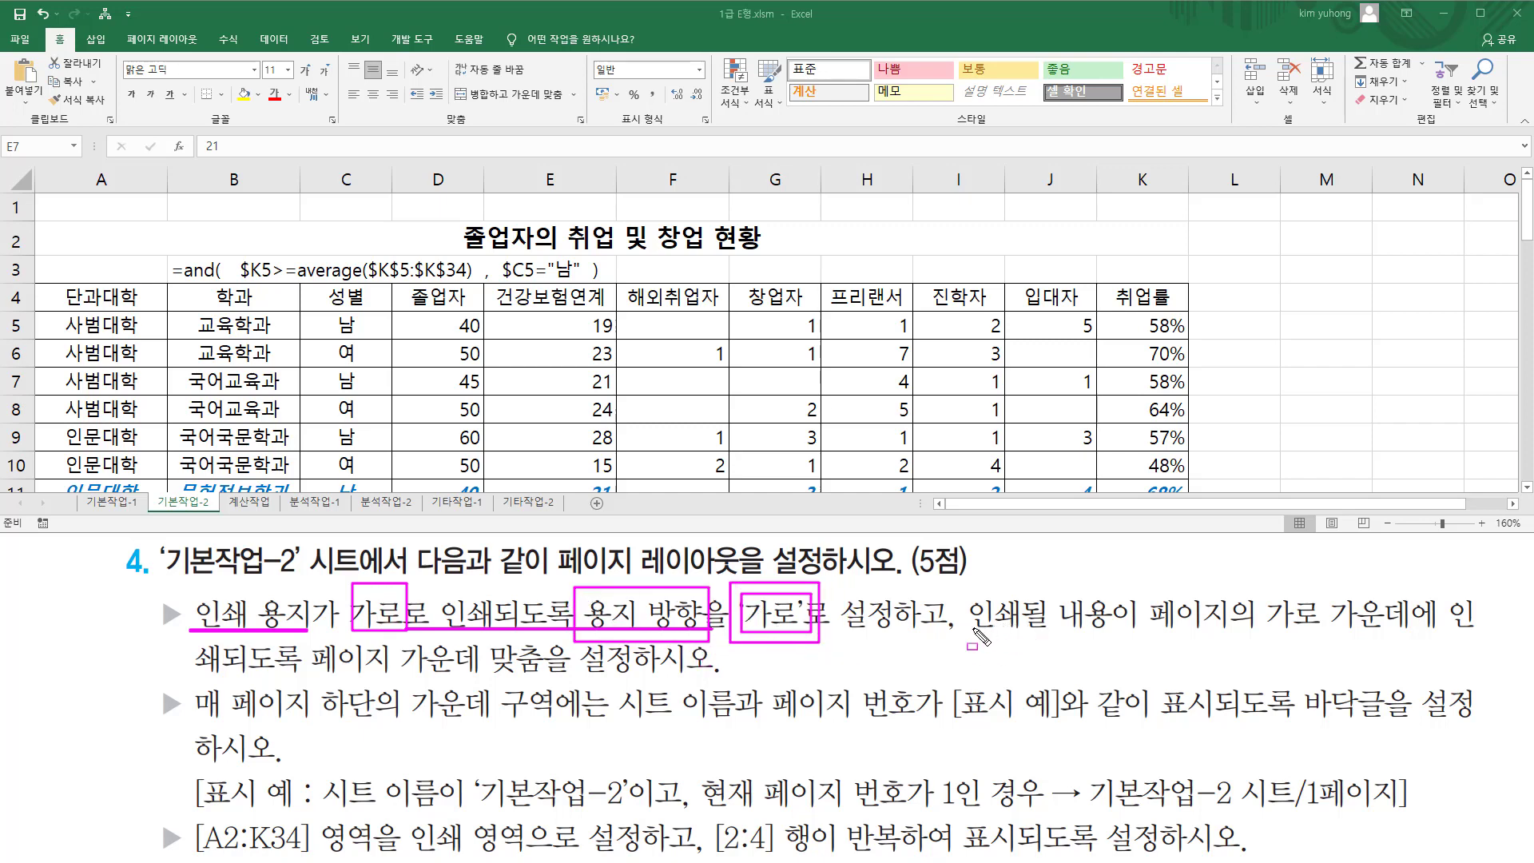
drag(972, 628, 1450, 637)
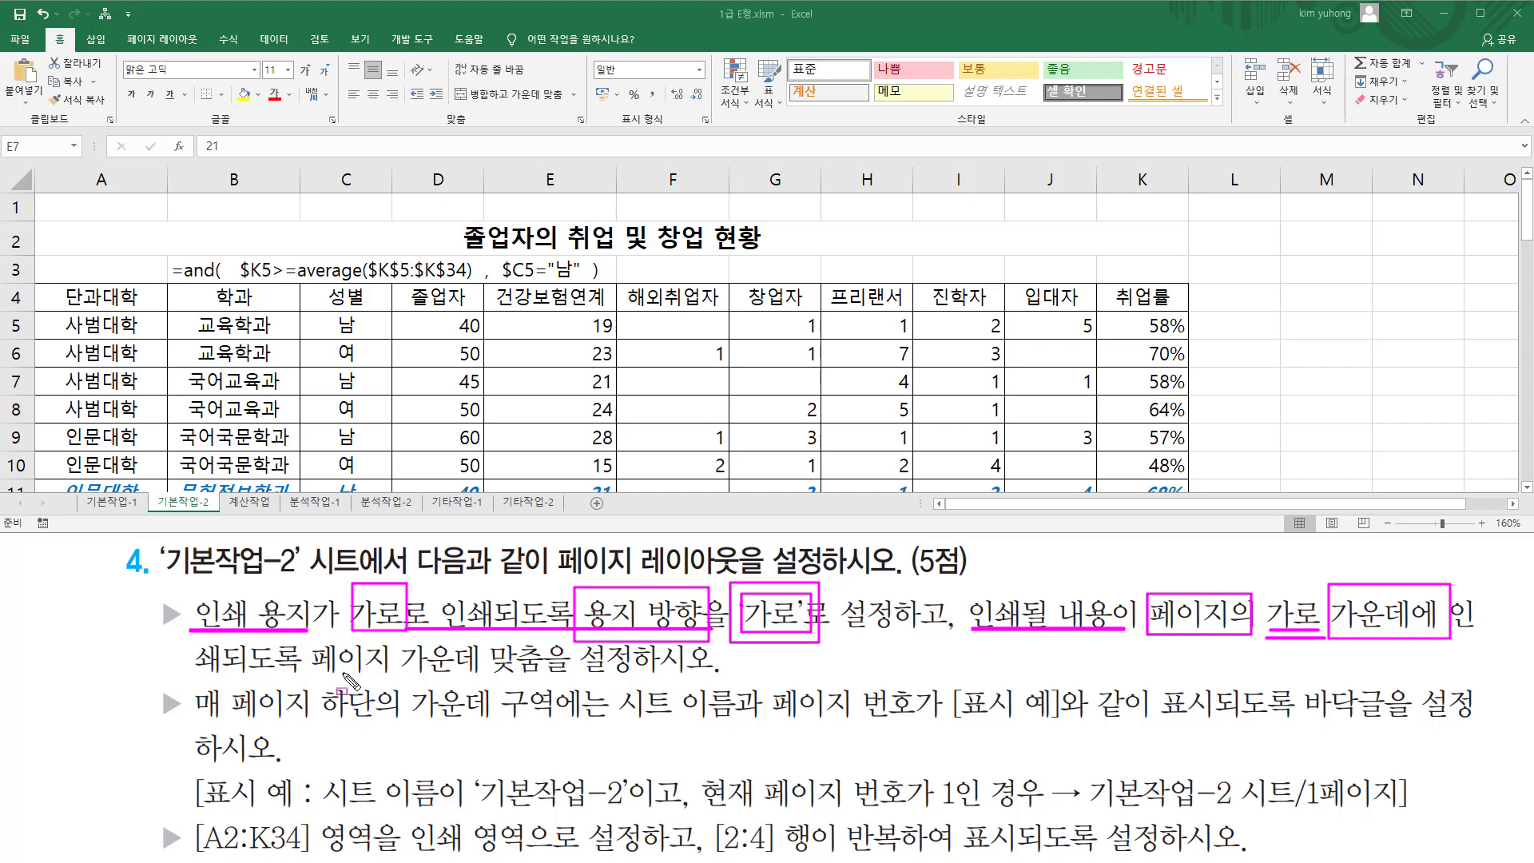
drag(308, 672, 724, 674)
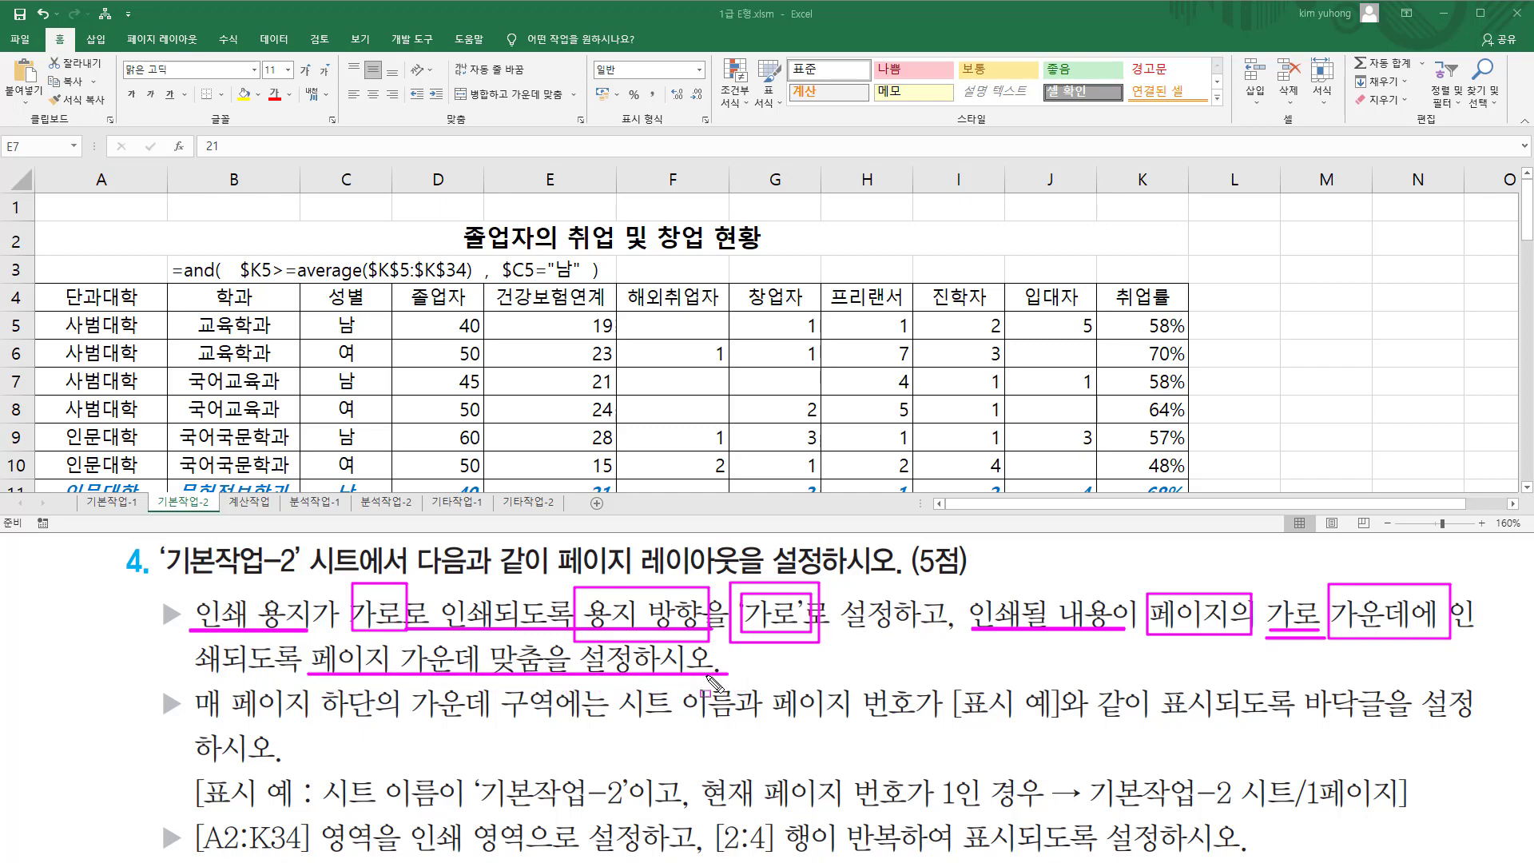
key(Escape)
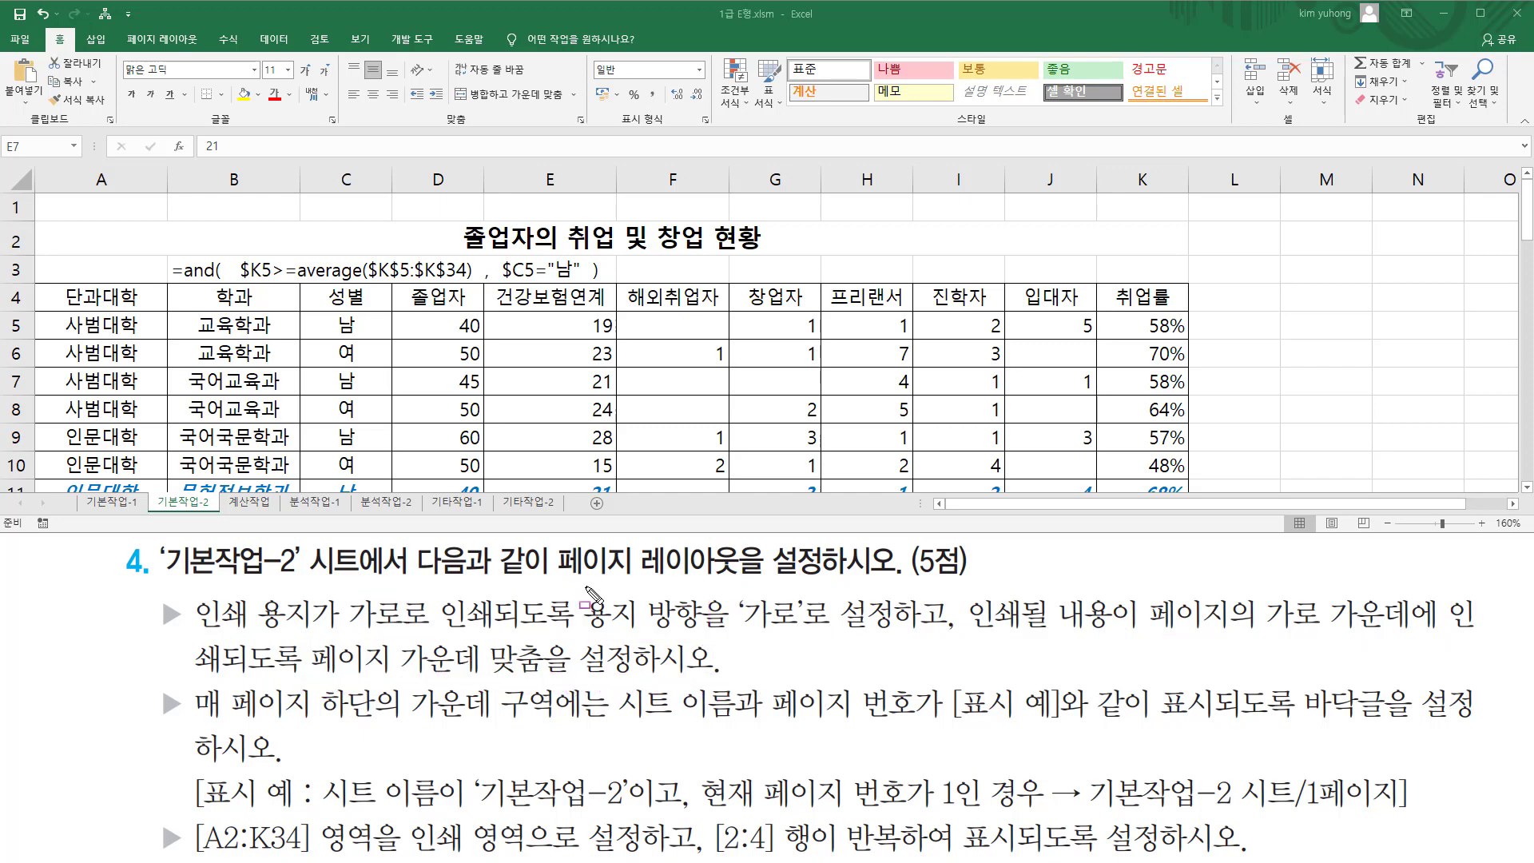
mouse_move(581, 586)
mouse_down()
mouse_move(700, 634)
mouse_move(812, 633)
mouse_up()
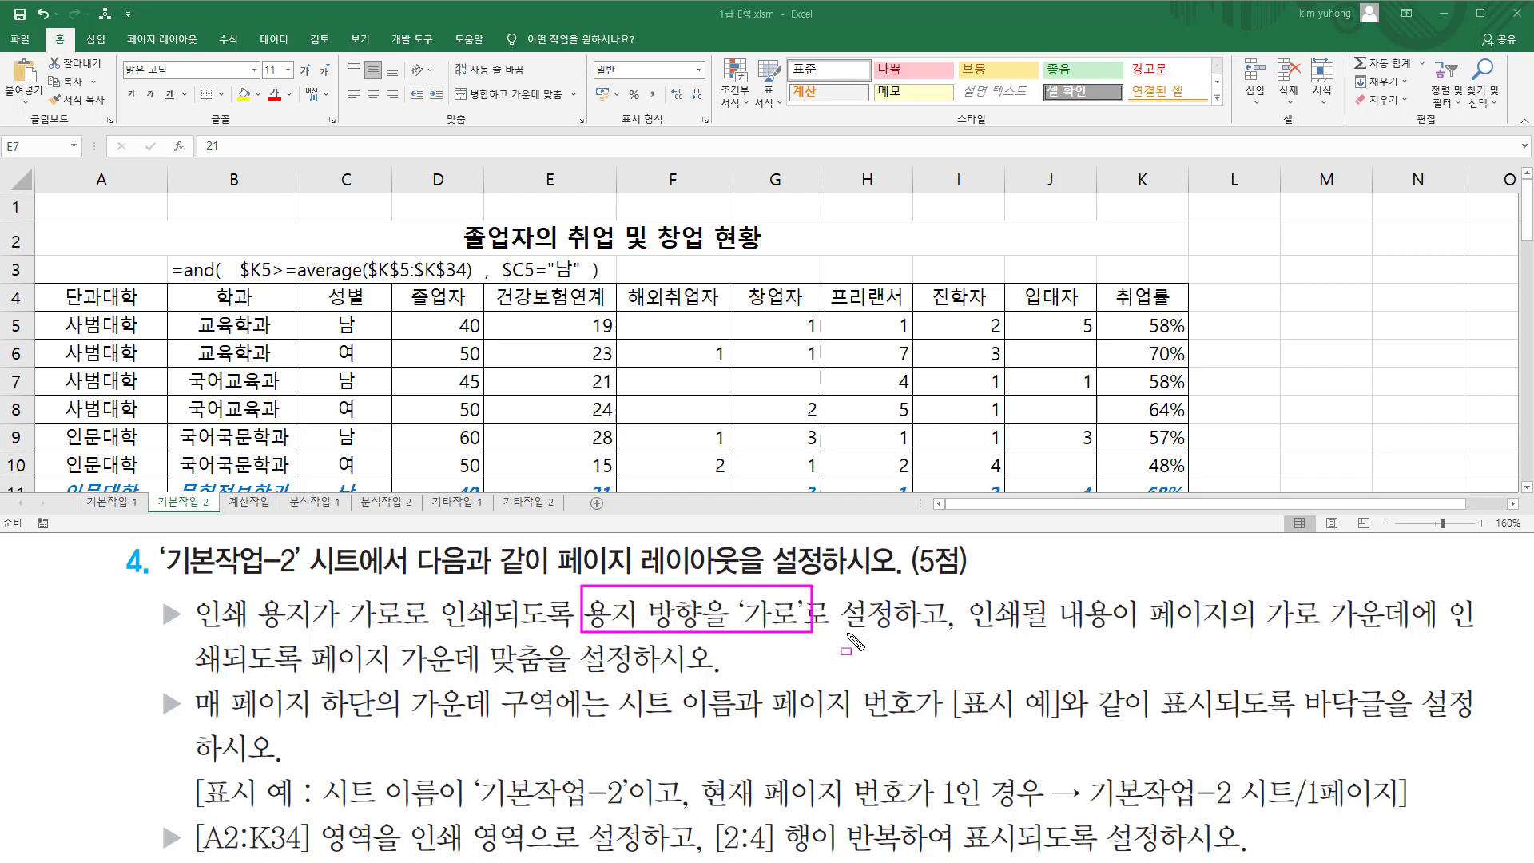
drag(310, 674, 548, 674)
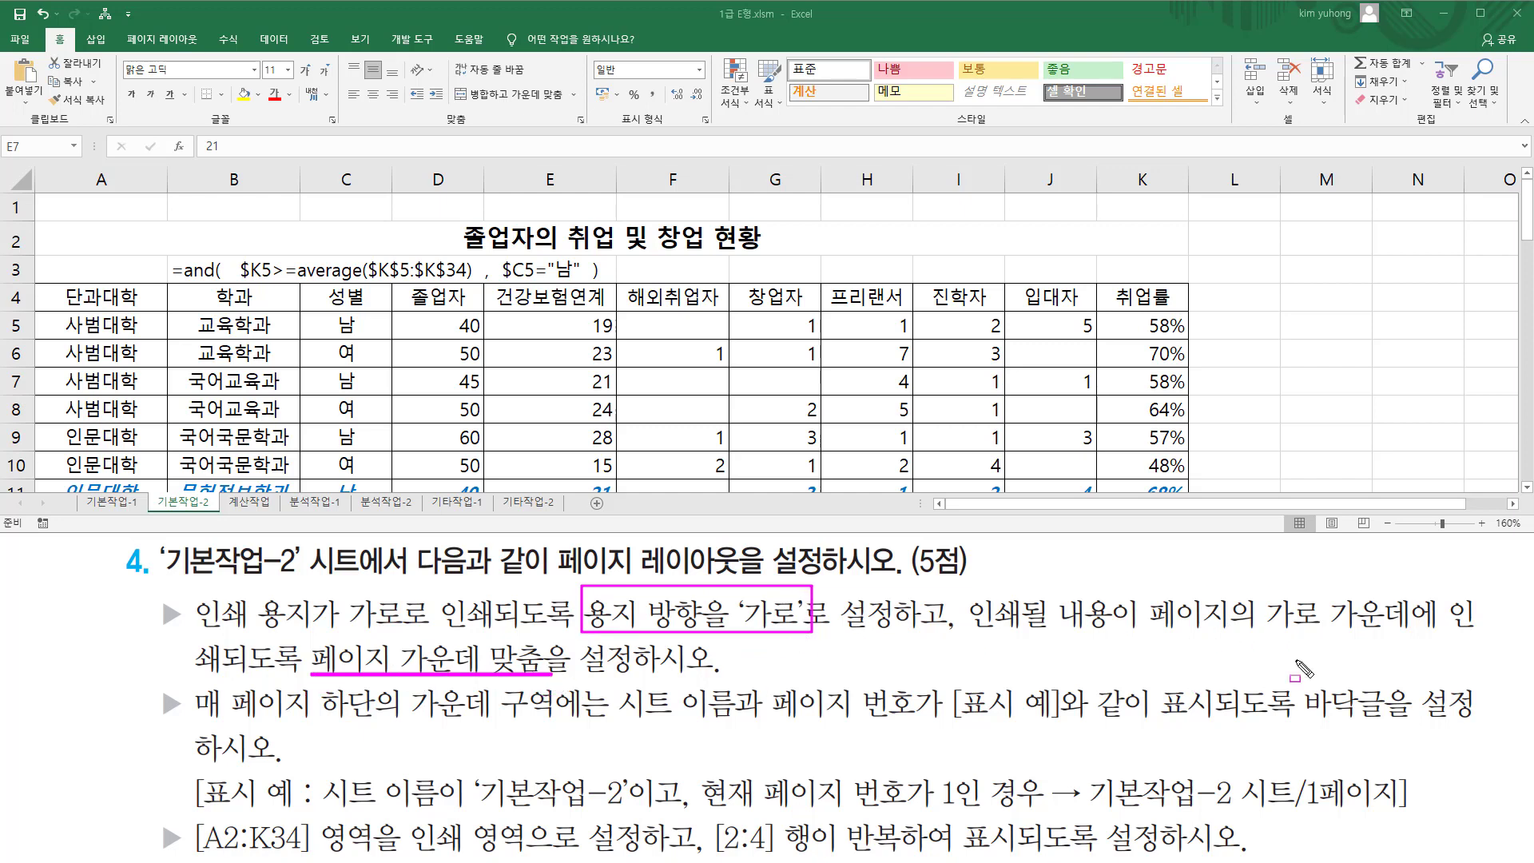
mouse_move(1266, 586)
mouse_down()
mouse_move(1320, 640)
mouse_move(1320, 583)
mouse_move(1411, 634)
mouse_up()
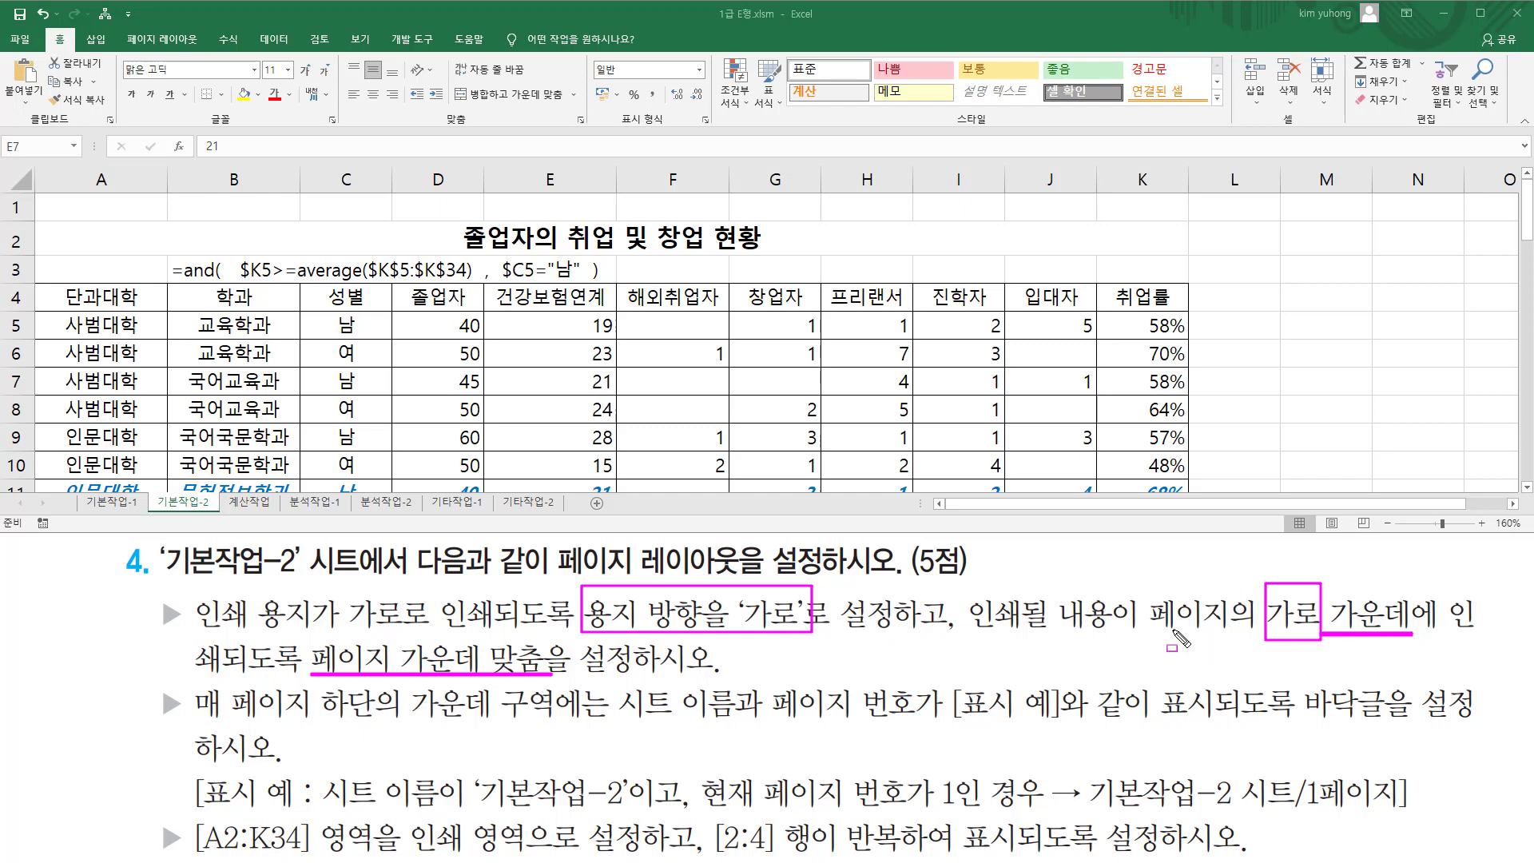
key(Escape)
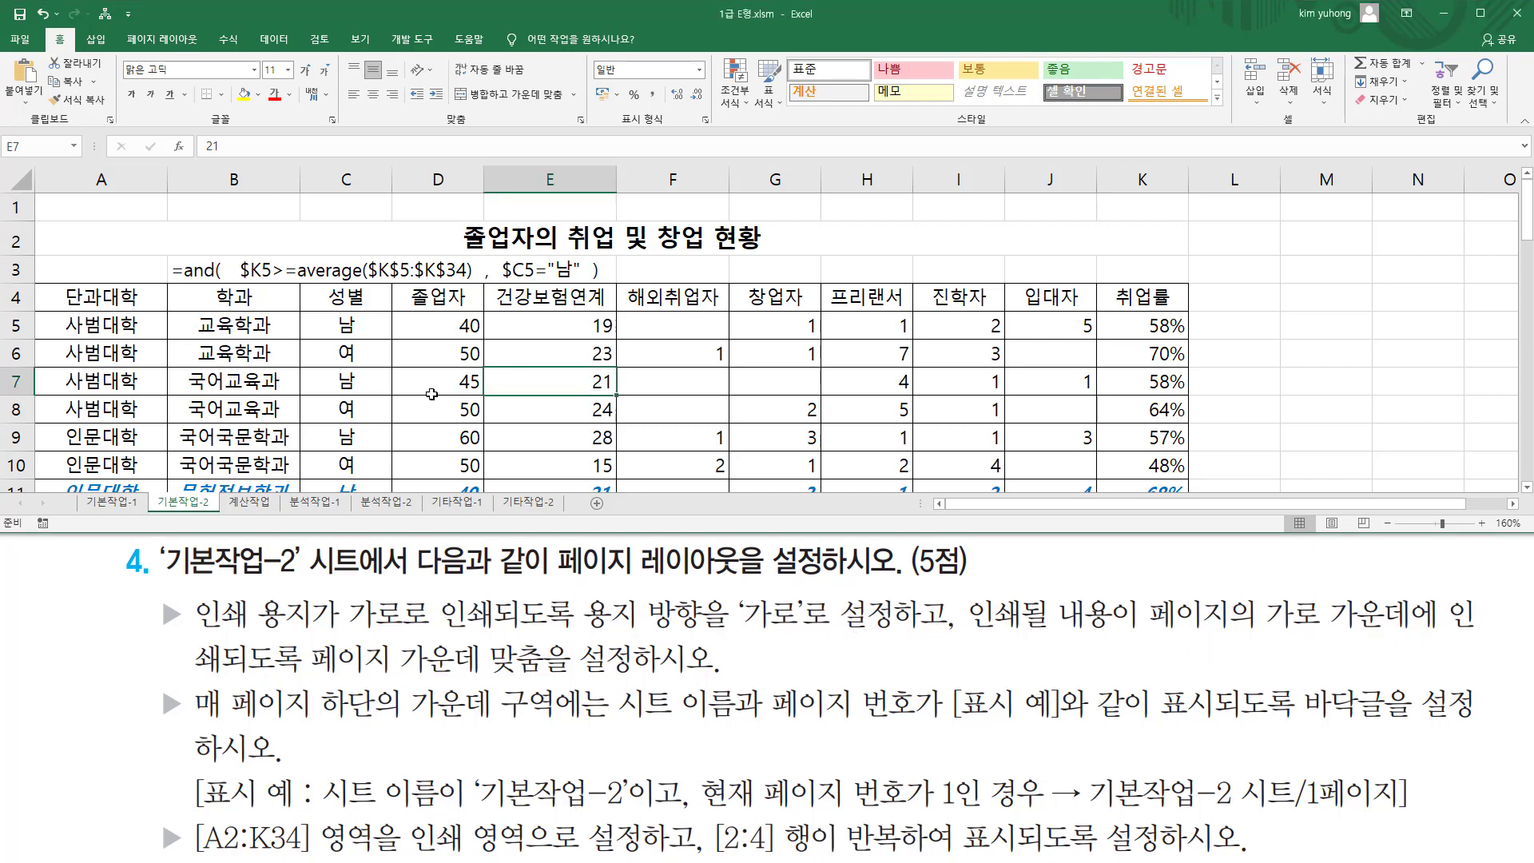
Choose landscape (가로) as the paper orientation in the Page Setup of the 기본작업-2 sheet
click(168, 42)
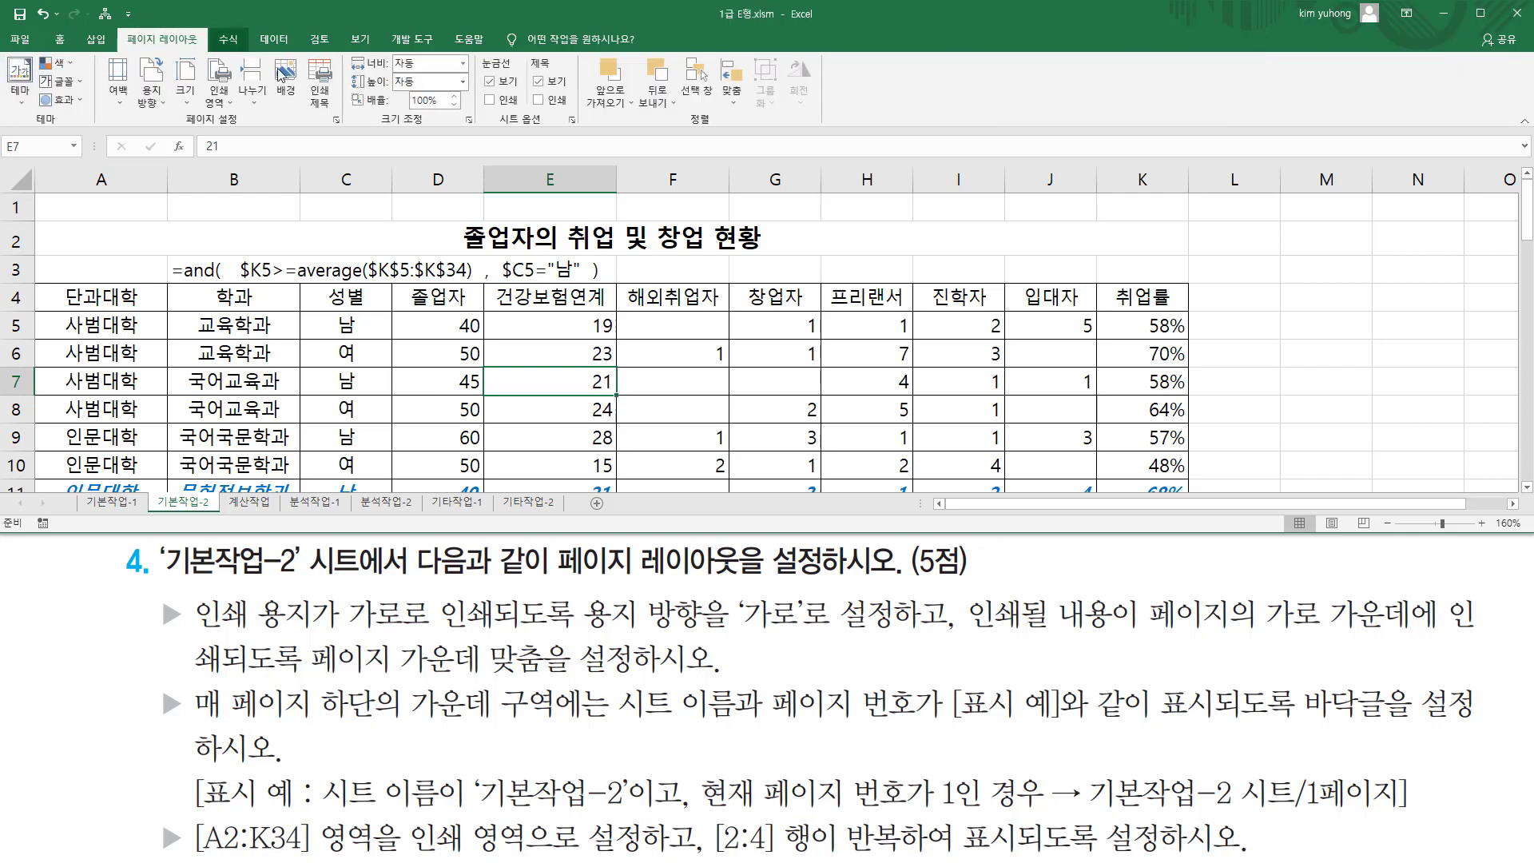
click(336, 120)
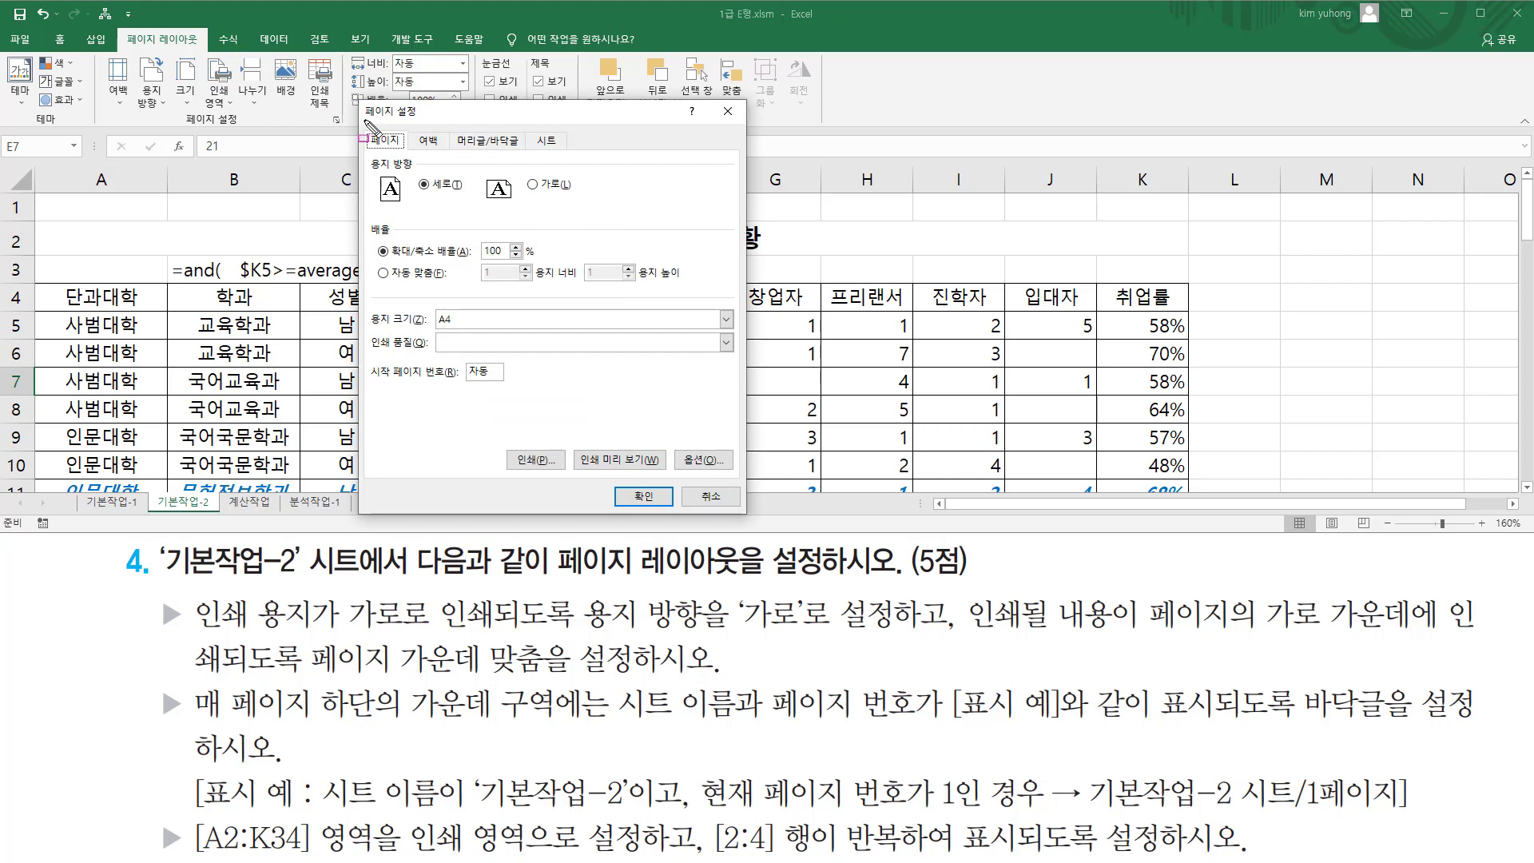
drag(363, 118, 422, 118)
drag(363, 155, 421, 174)
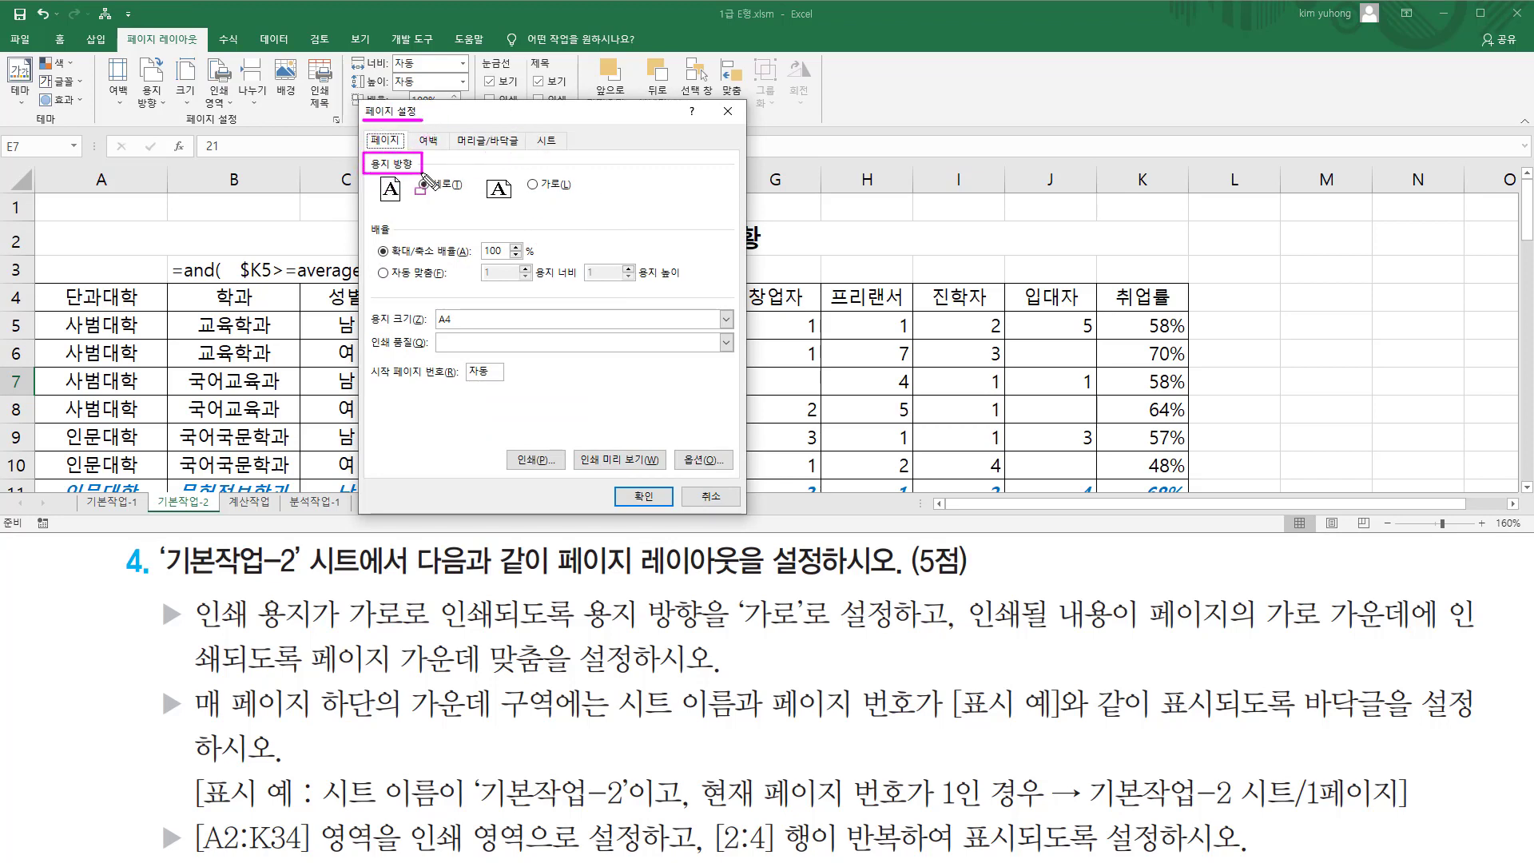
drag(524, 169, 571, 201)
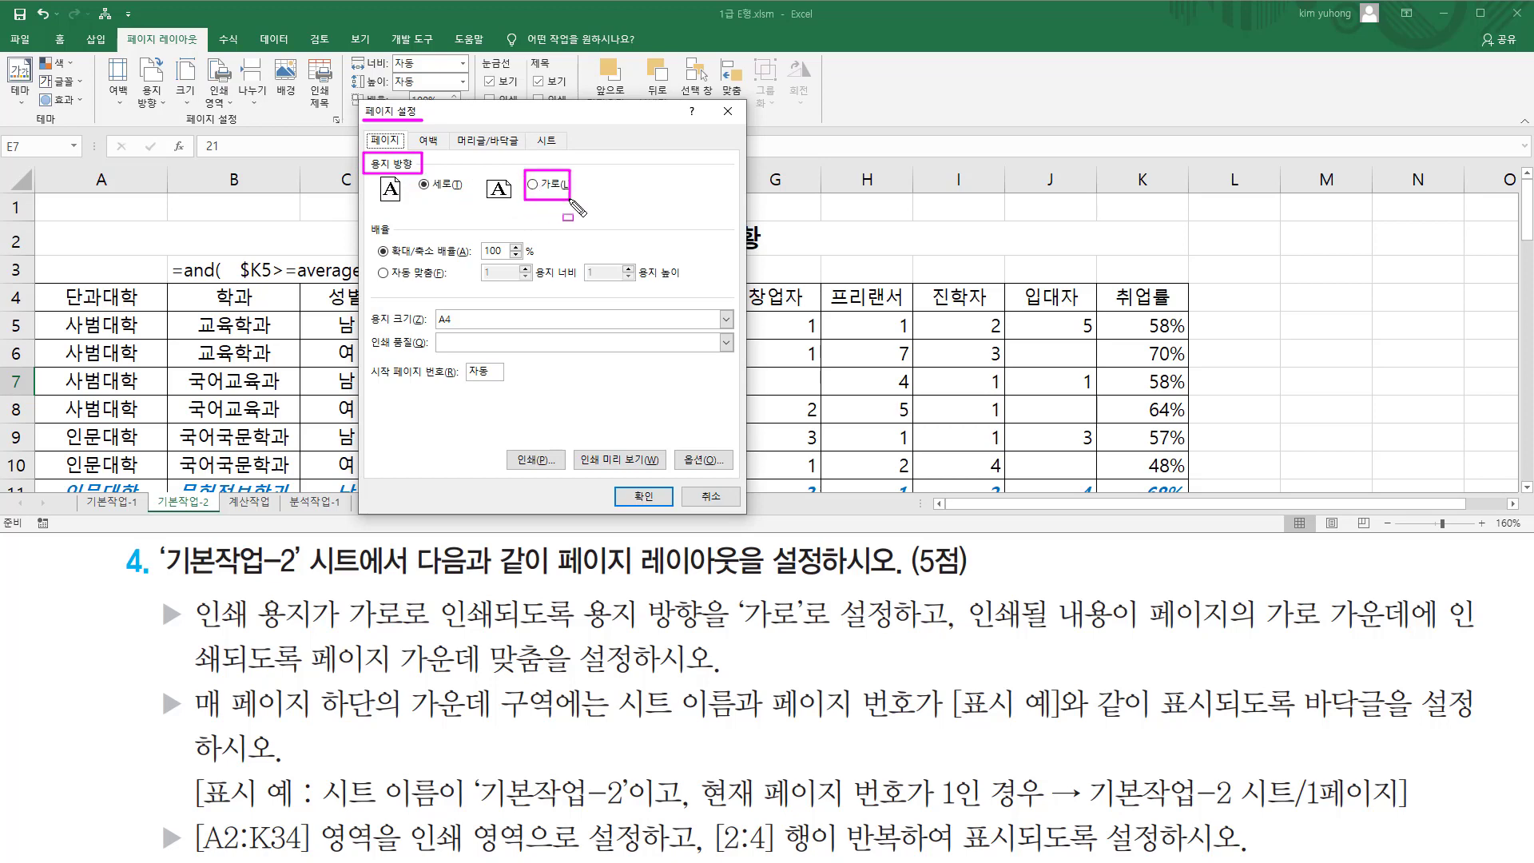
click(533, 185)
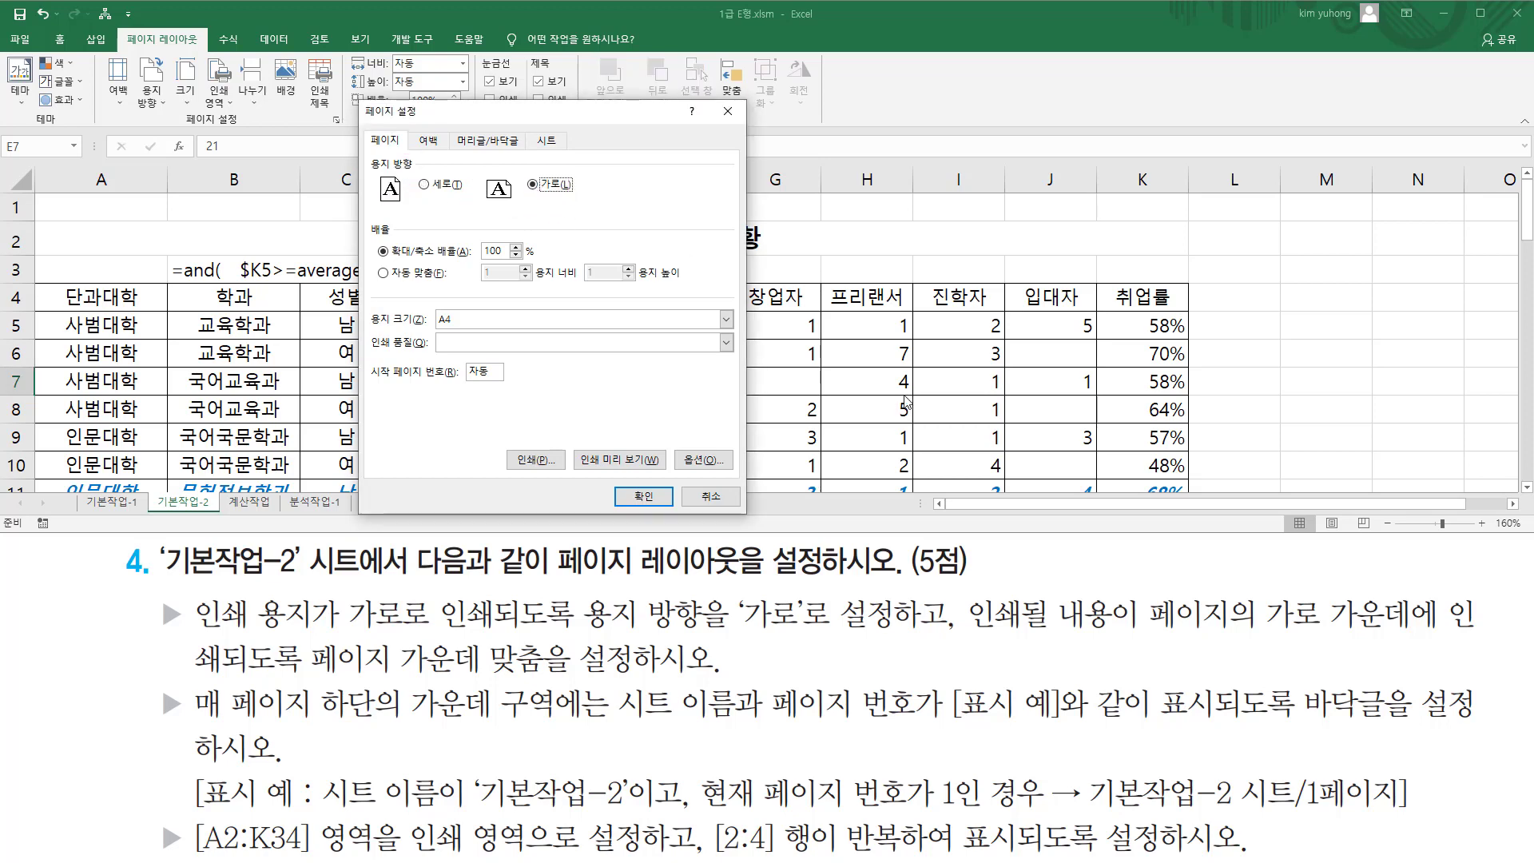
Centre the printed content horizontally (가로) on the page in the margin settings of Page Setup
mouse_move(313, 676)
mouse_down()
mouse_move(553, 680)
mouse_move(563, 645)
mouse_move(548, 633)
mouse_up()
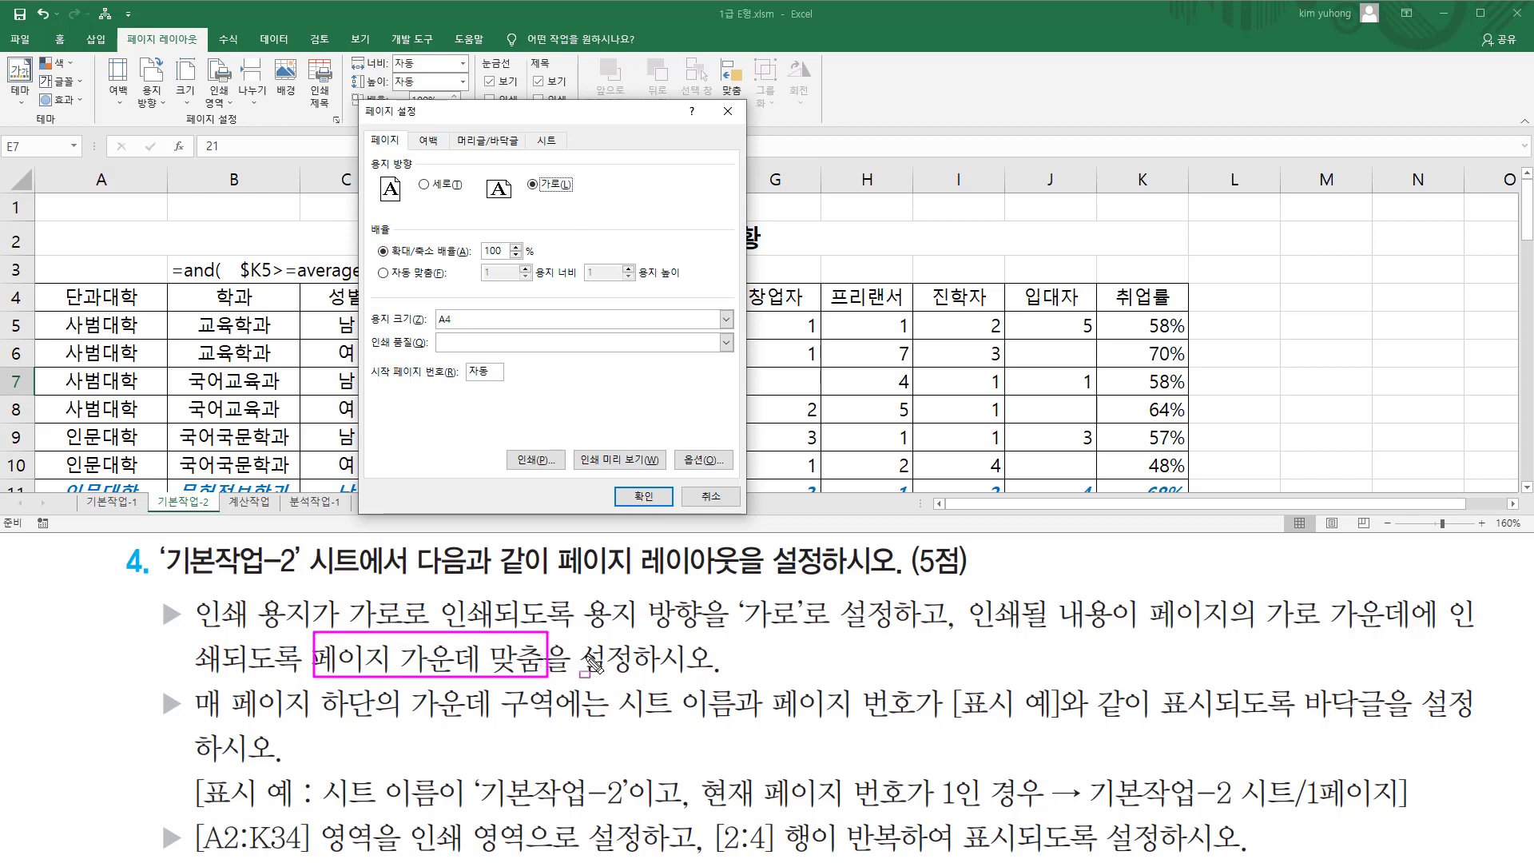
drag(414, 127, 445, 156)
click(429, 144)
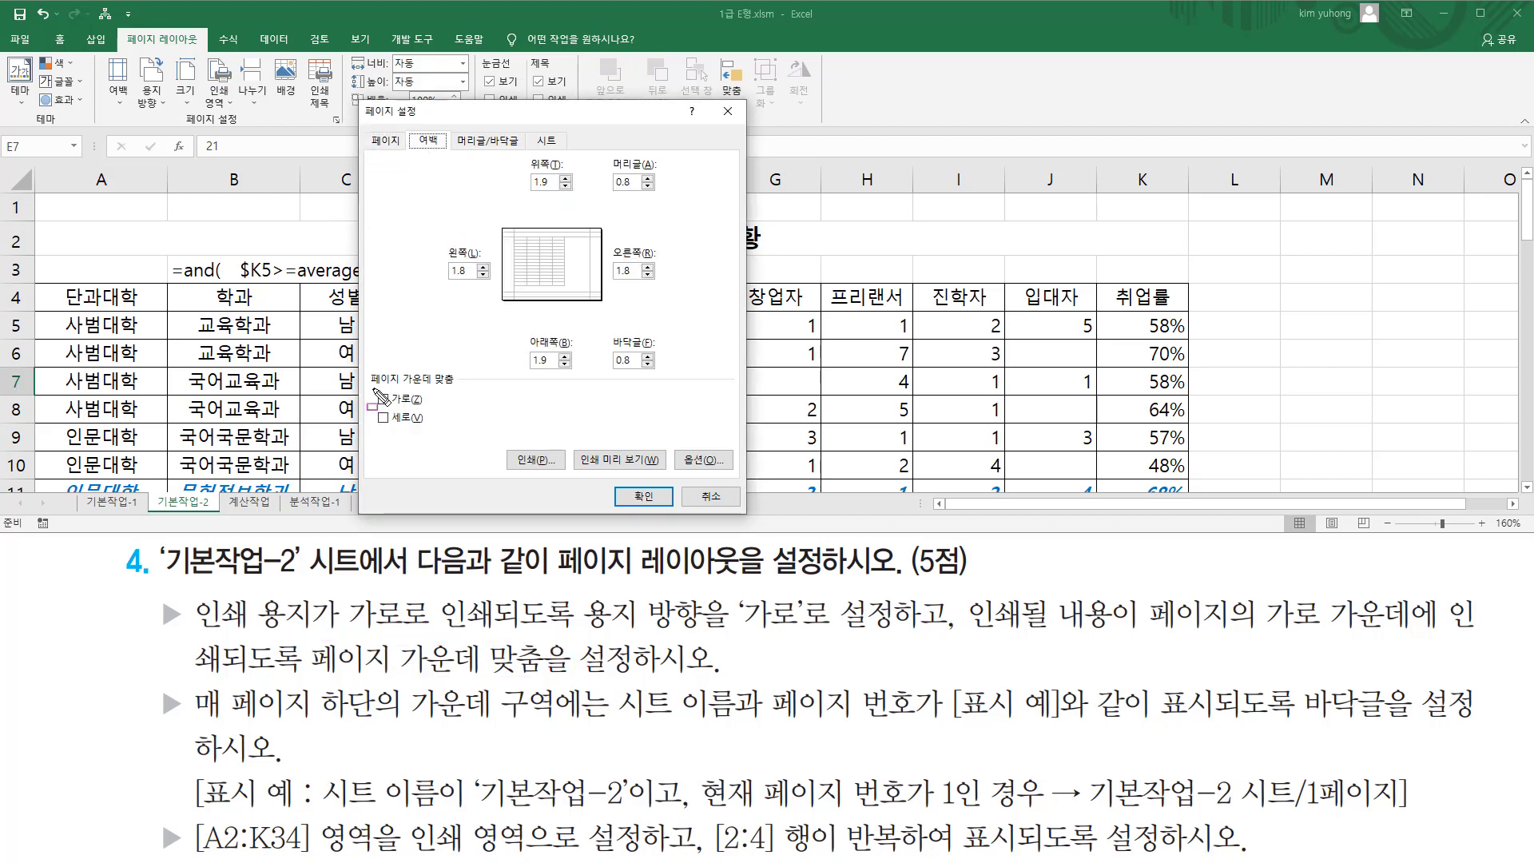
mouse_move(367, 387)
mouse_down()
mouse_move(471, 395)
mouse_move(462, 368)
mouse_up()
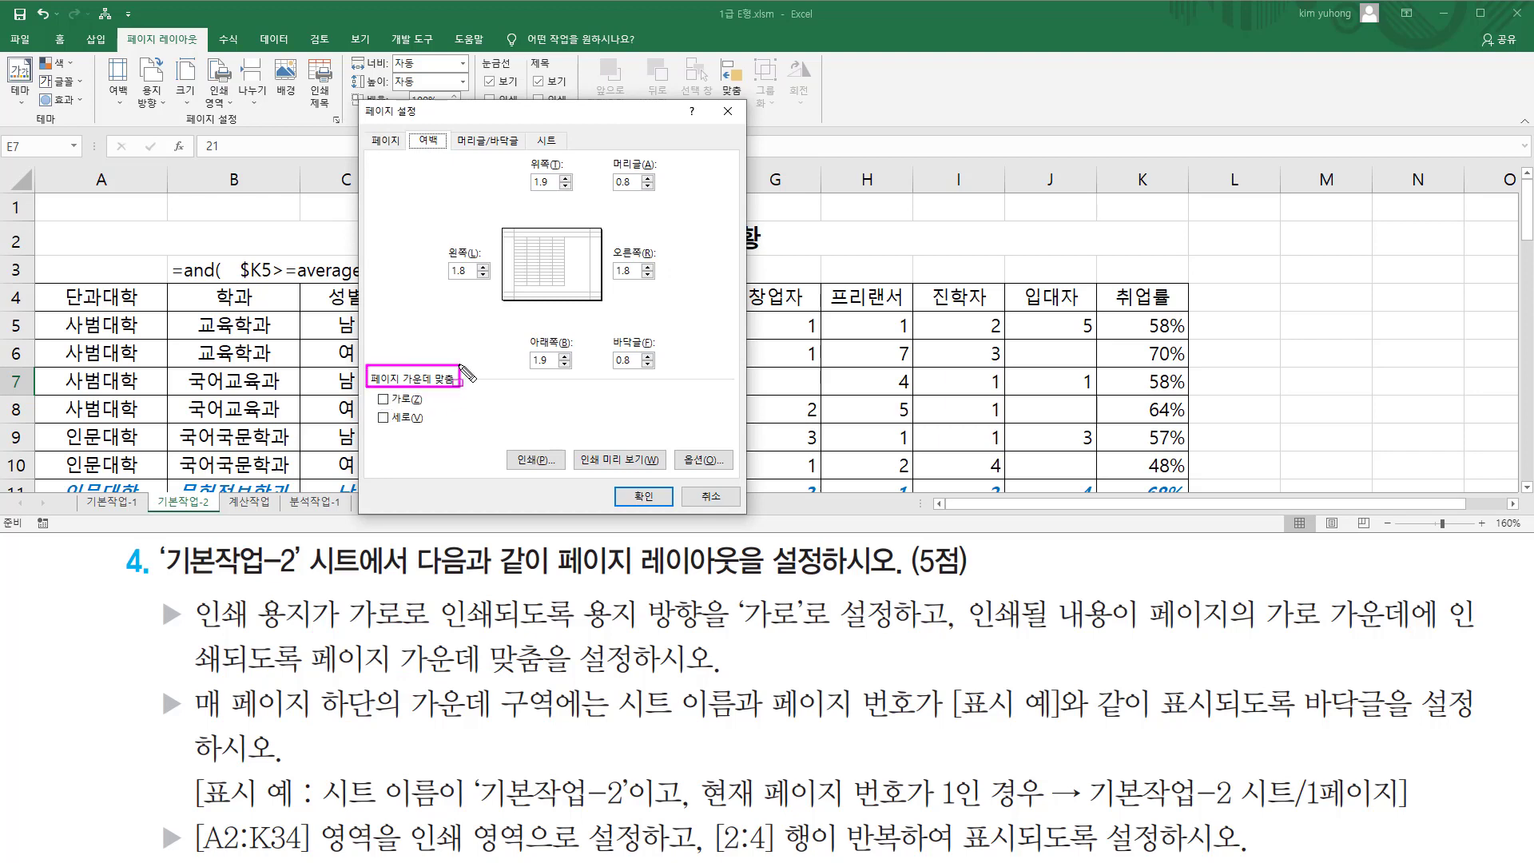
drag(1273, 644, 1283, 650)
mouse_move(1257, 589)
mouse_down()
mouse_move(1324, 631)
mouse_move(1416, 628)
mouse_up()
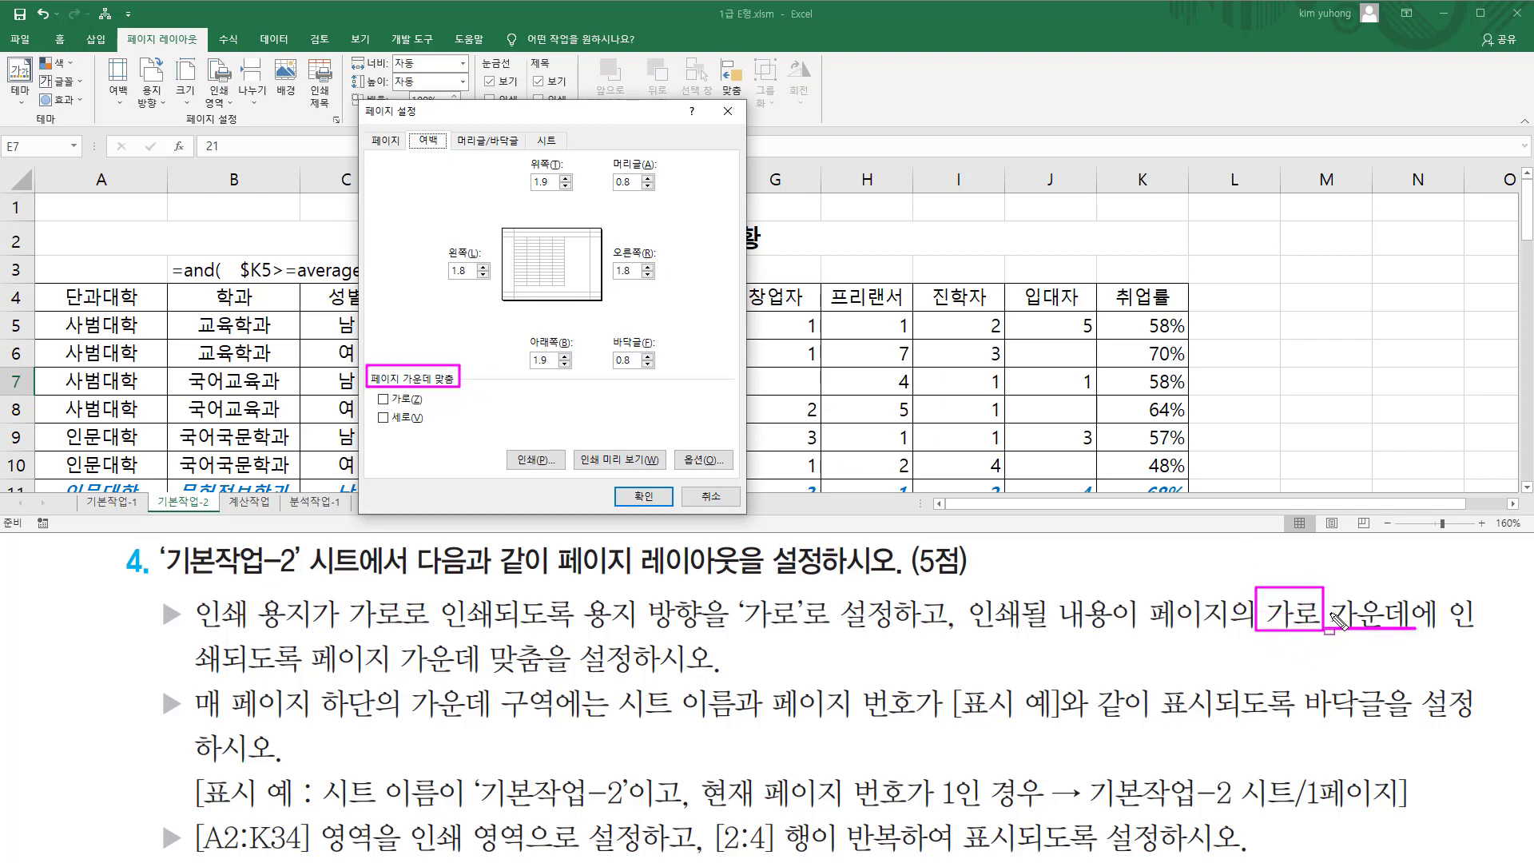
key(Escape)
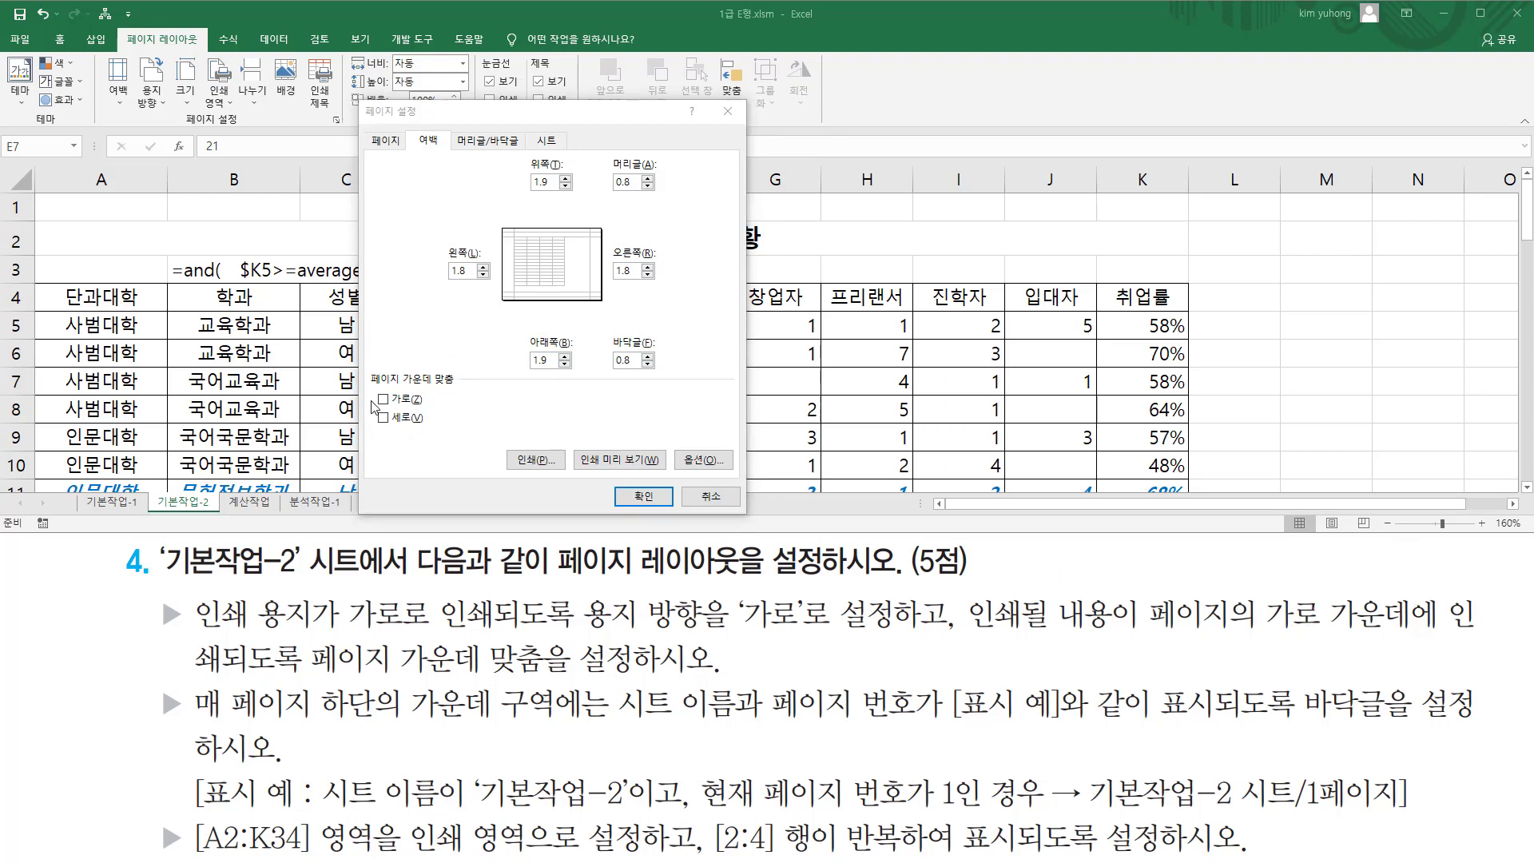
click(384, 400)
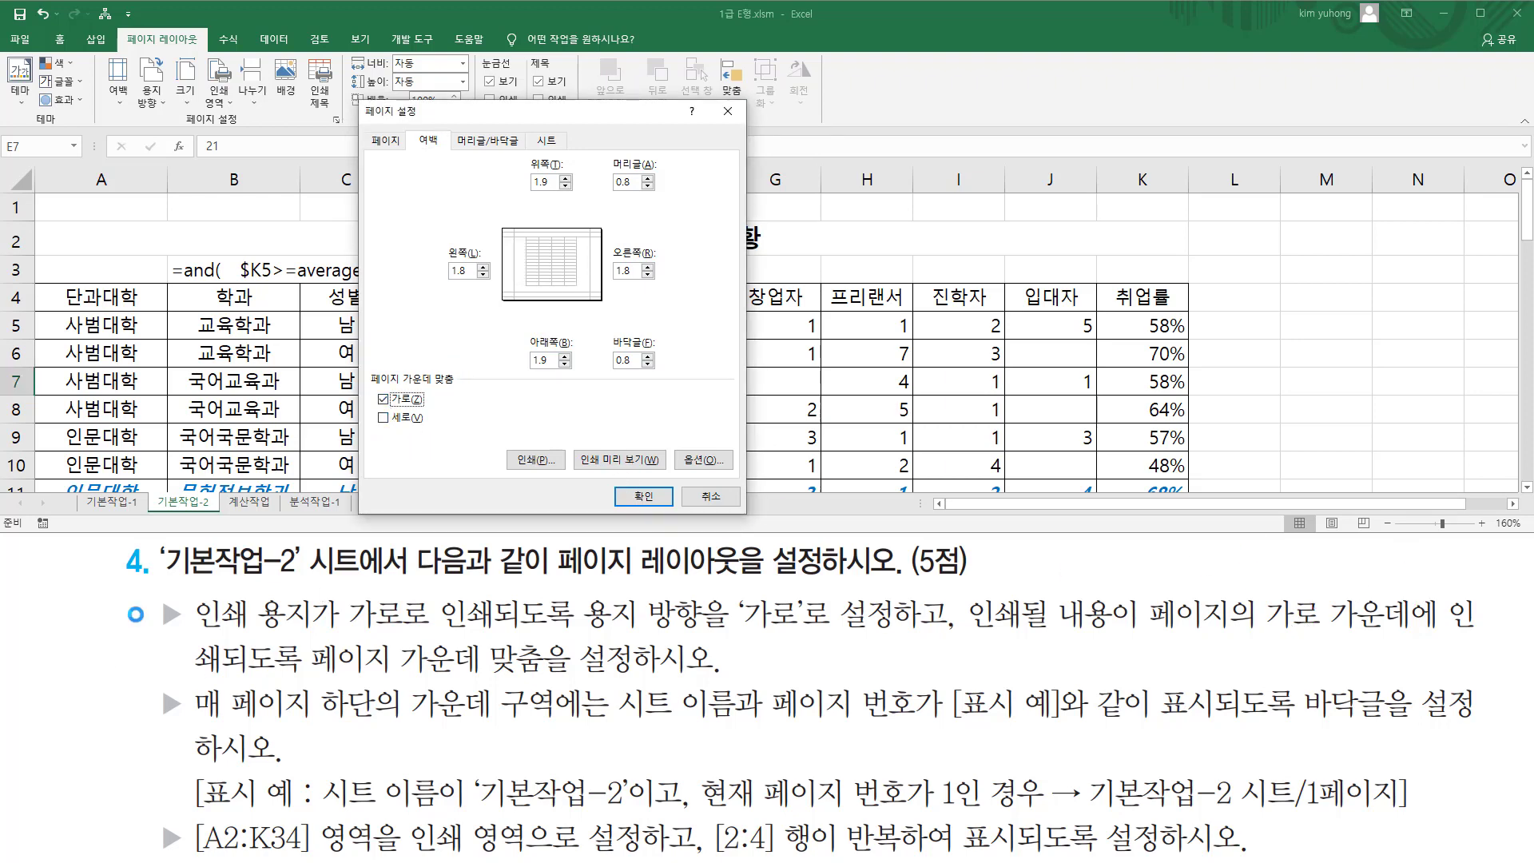
Read the footer requirement in the task text, including the display example combining sheet name and page number
mouse_move(150, 593)
mouse_down()
mouse_move(375, 679)
mouse_move(1486, 671)
mouse_up()
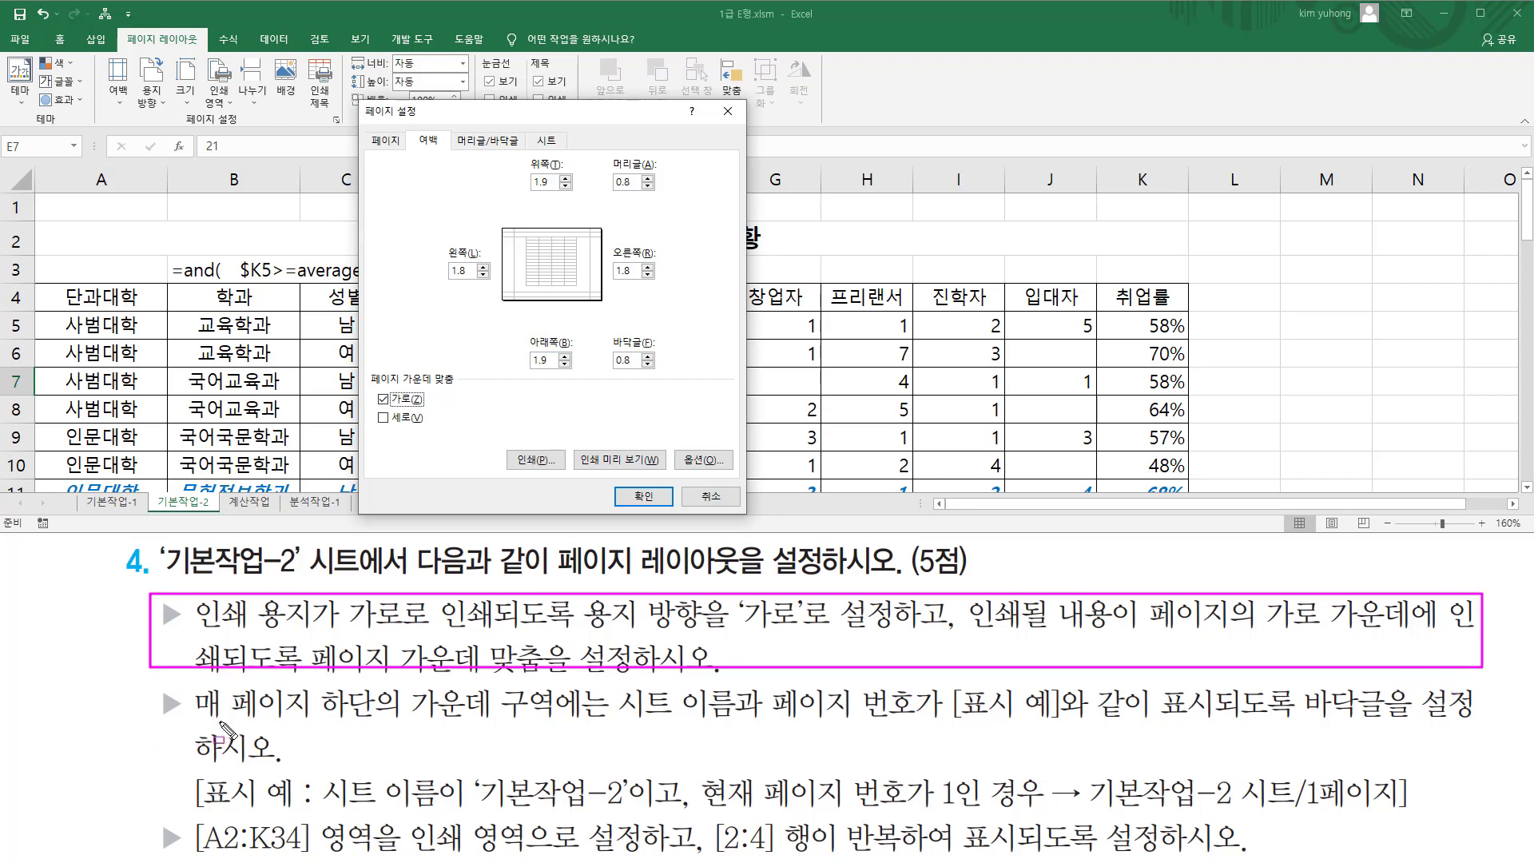
mouse_move(194, 723)
mouse_down()
mouse_move(298, 722)
mouse_move(364, 739)
mouse_move(376, 763)
mouse_move(374, 749)
mouse_move(477, 723)
mouse_move(1060, 733)
mouse_up()
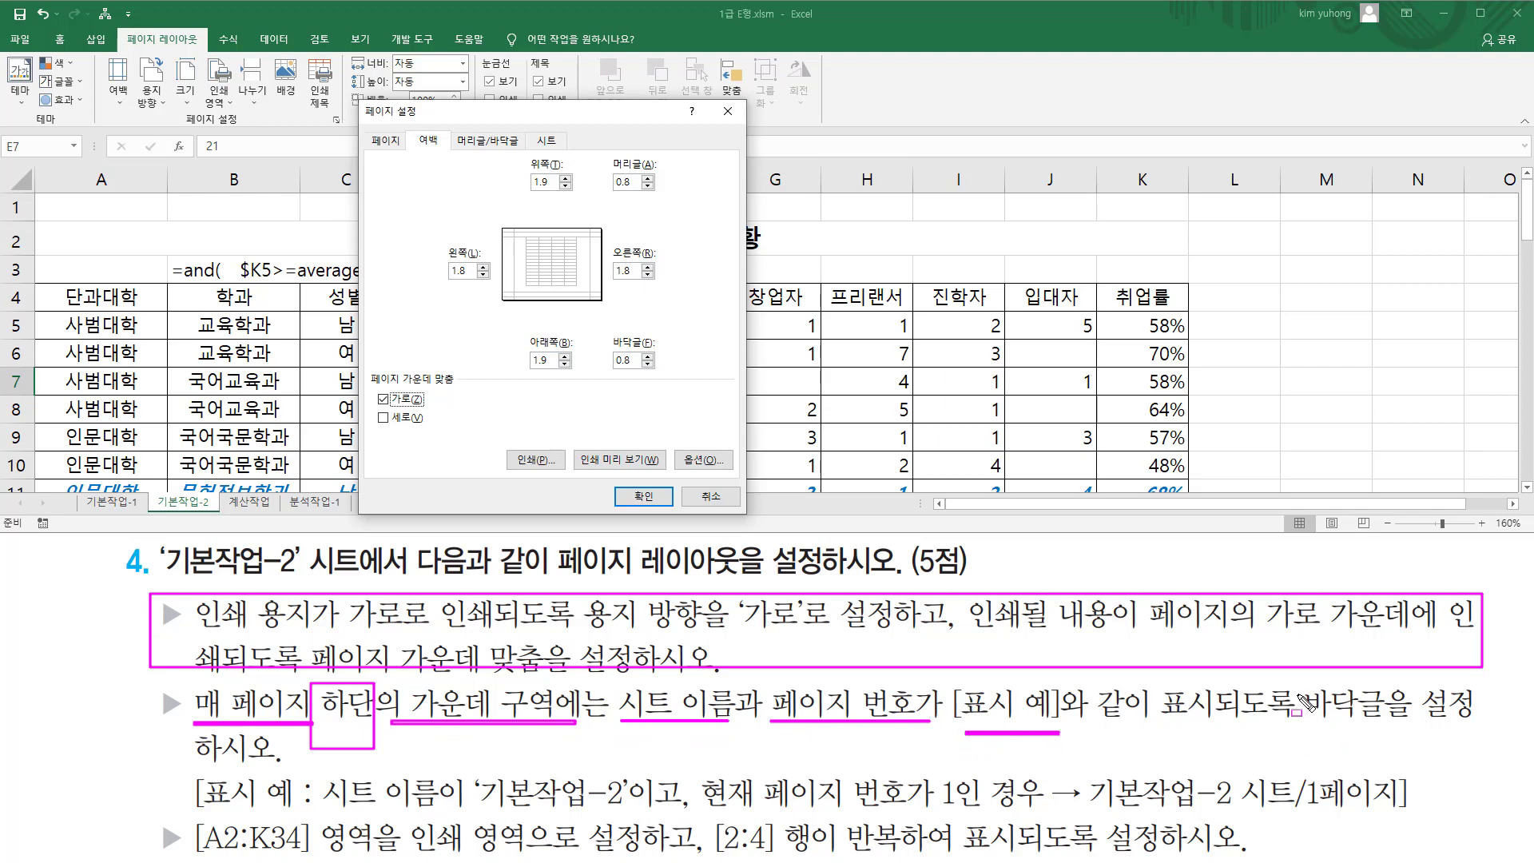
mouse_move(1296, 684)
mouse_down()
mouse_move(1360, 738)
mouse_move(1389, 738)
mouse_up()
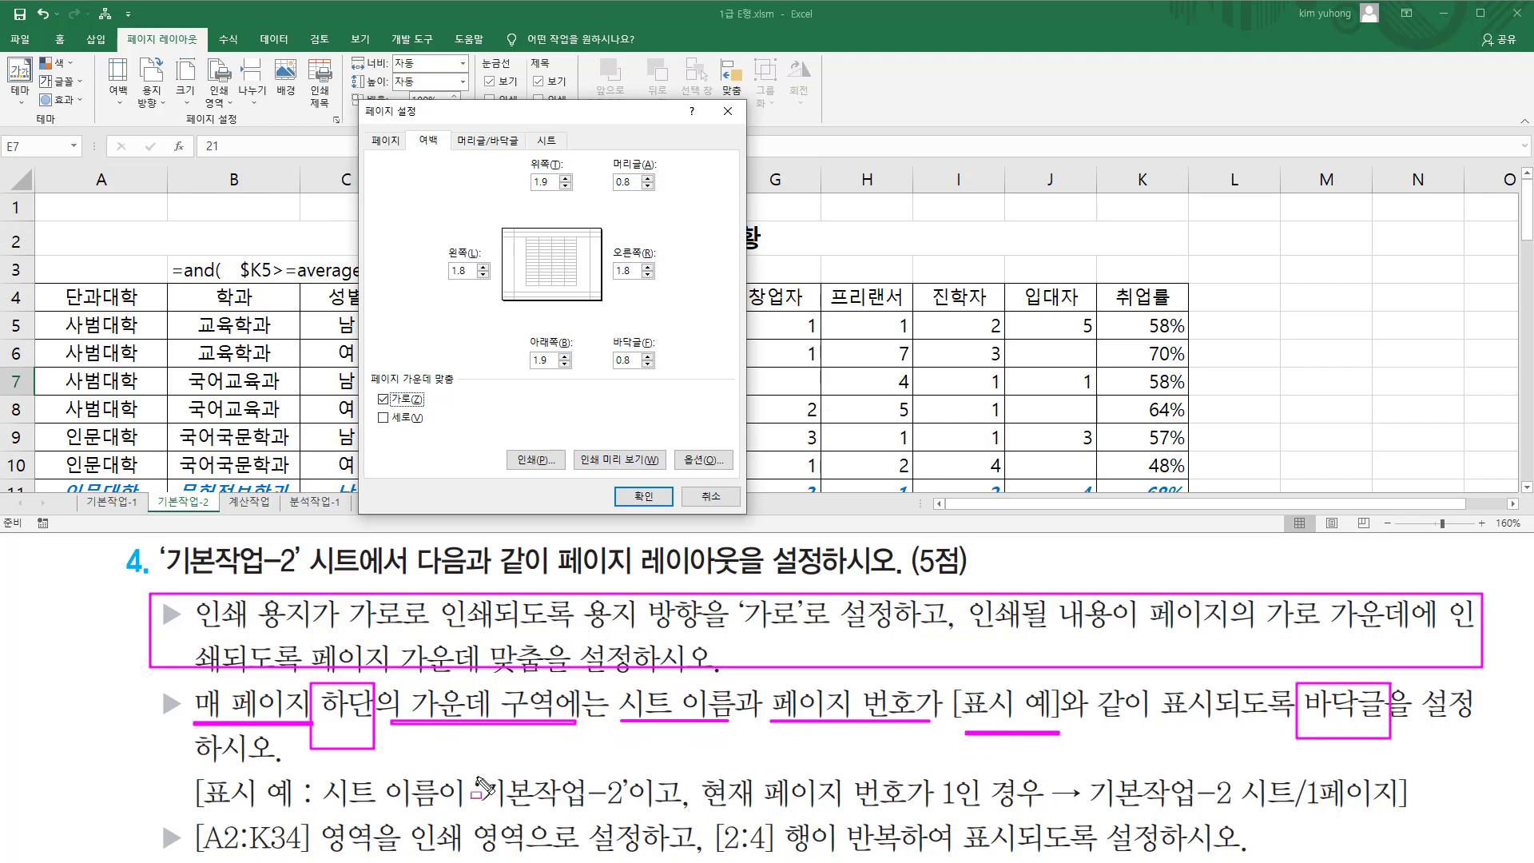
key(e)
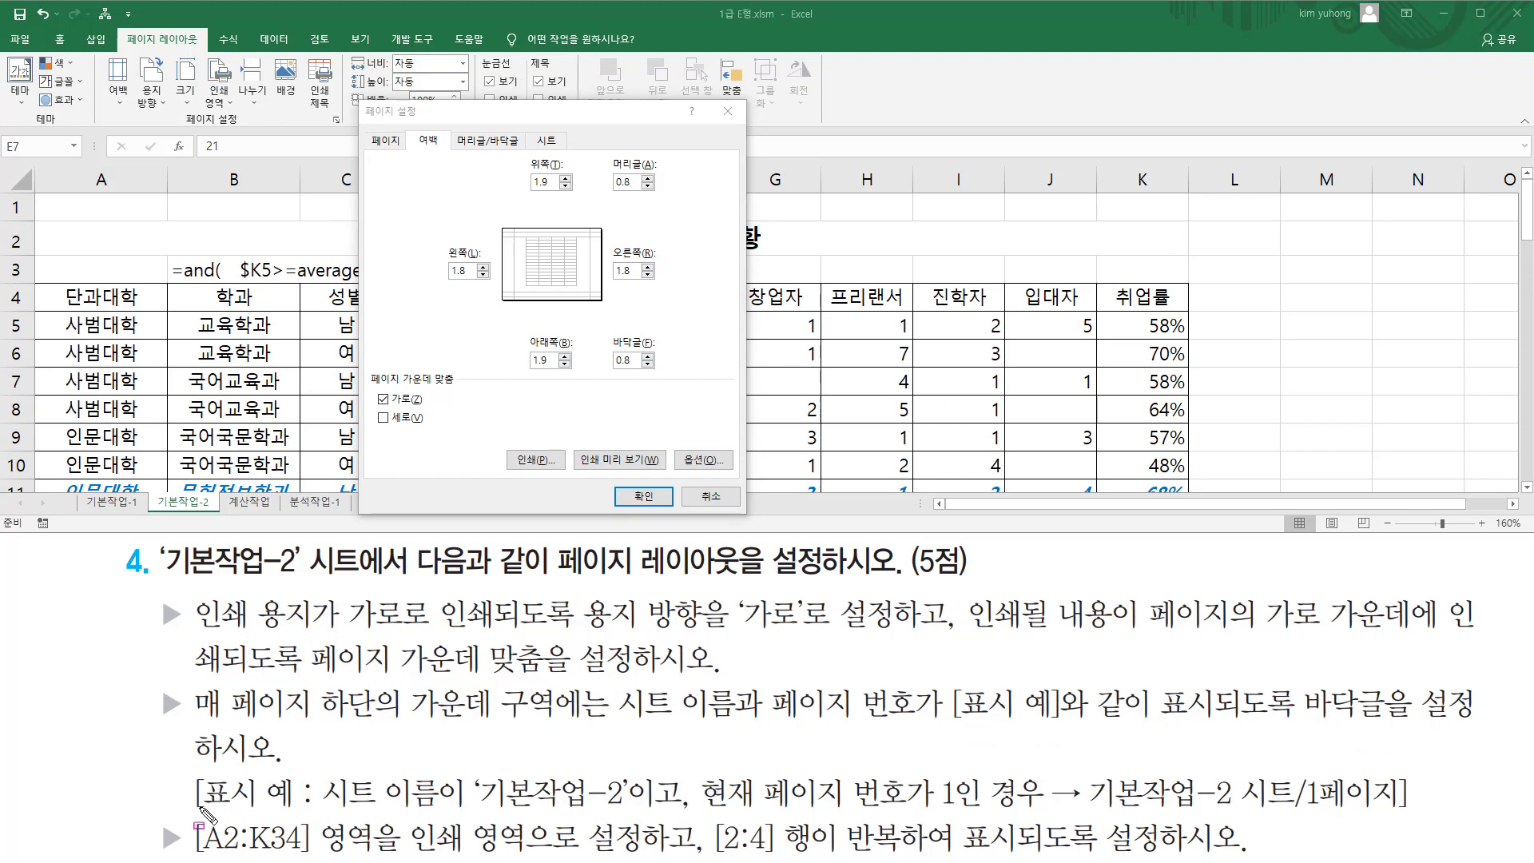
drag(198, 809, 300, 809)
mouse_move(473, 768)
mouse_down()
mouse_move(483, 808)
mouse_move(633, 815)
mouse_up()
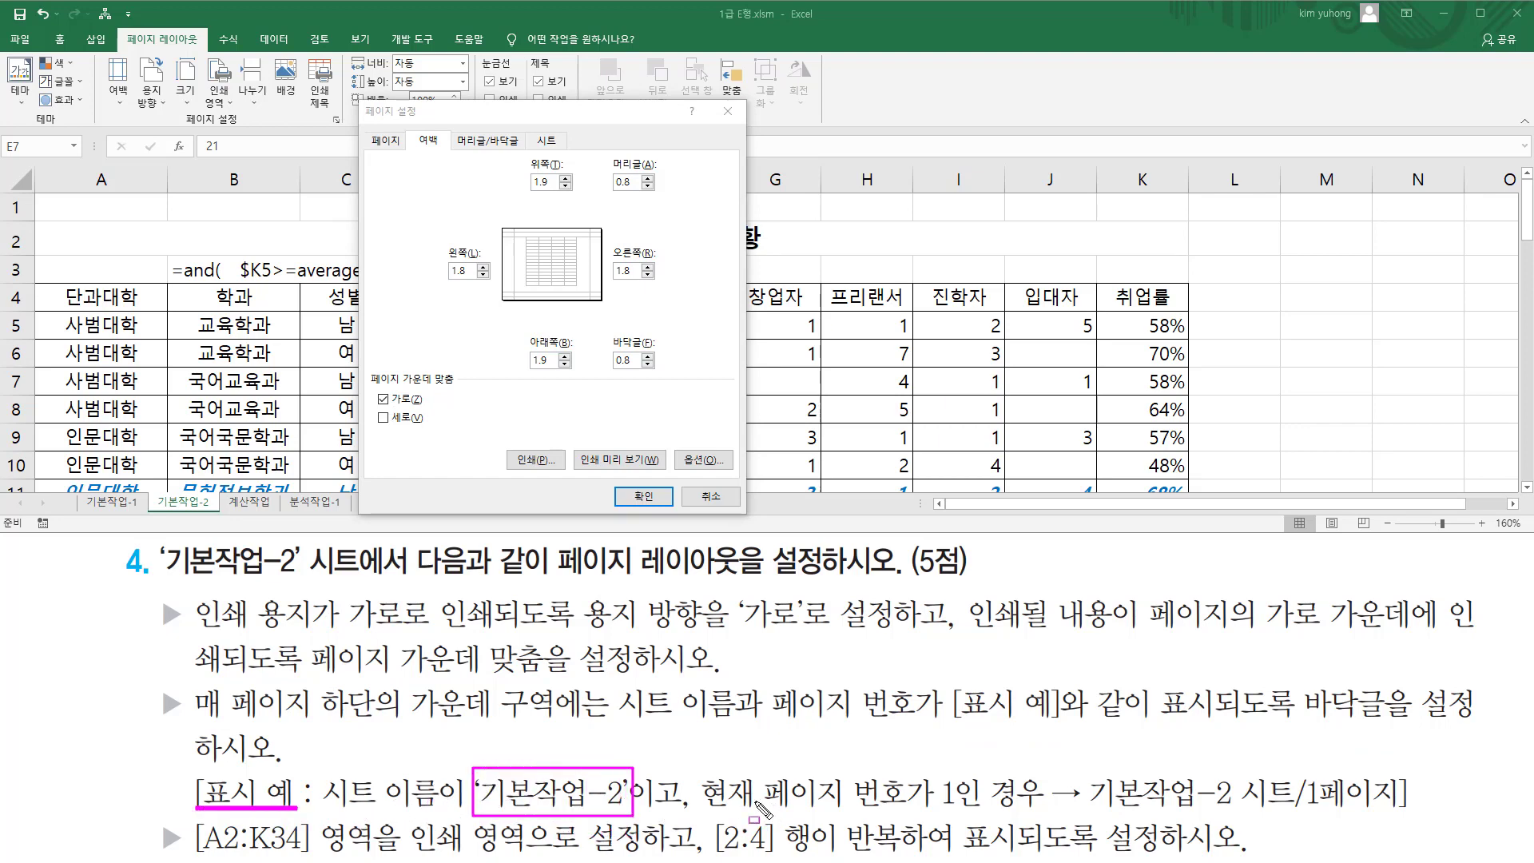
mouse_move(940, 771)
mouse_down()
mouse_move(943, 810)
mouse_move(960, 811)
mouse_up()
mouse_move(1088, 811)
mouse_down()
mouse_move(1234, 812)
mouse_move(1234, 776)
mouse_move(1304, 812)
mouse_up()
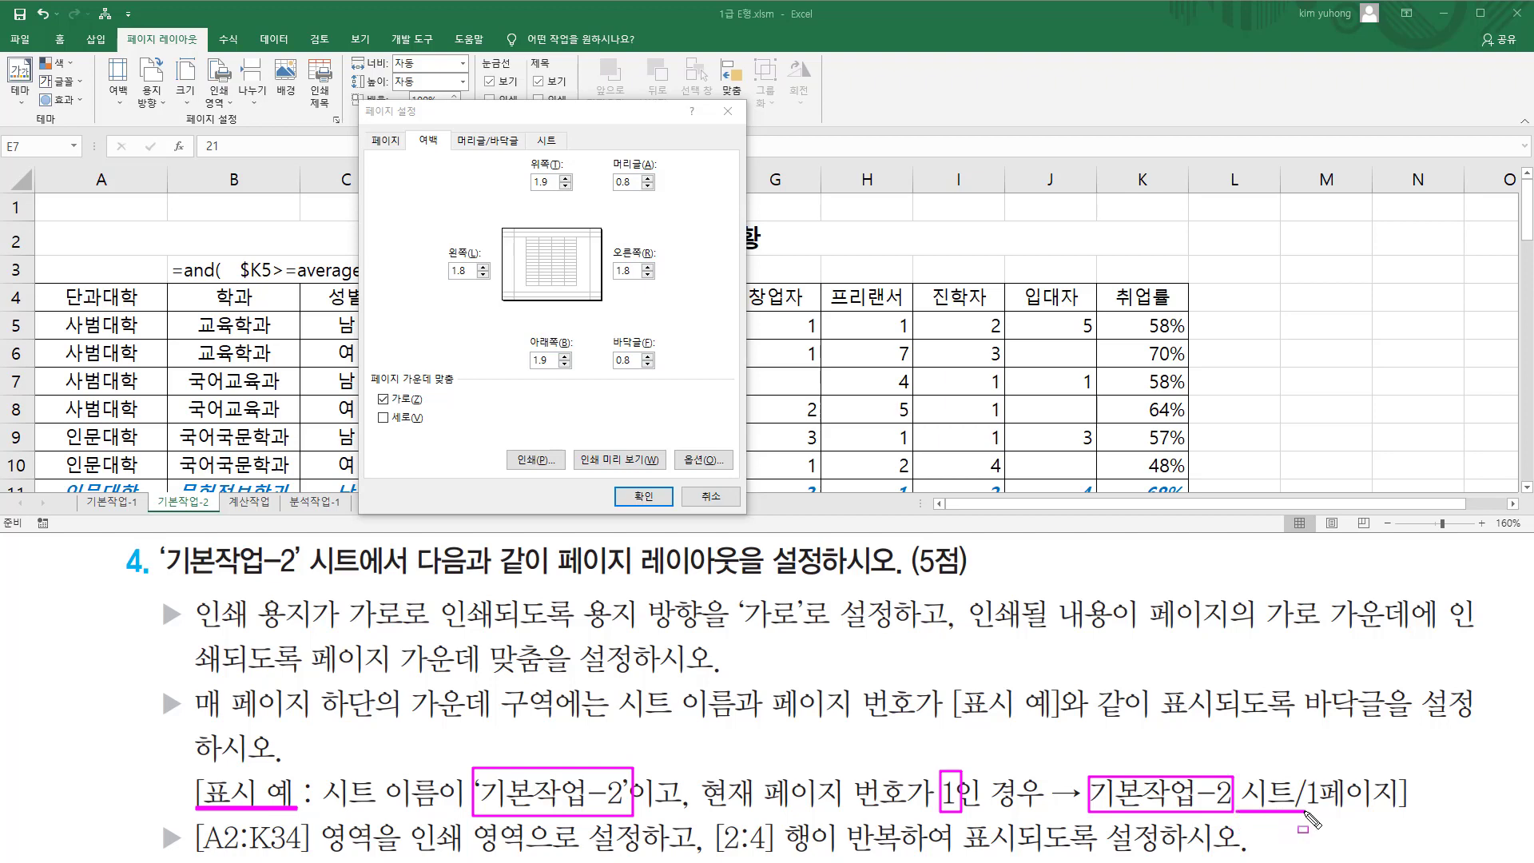
drag(958, 816, 946, 818)
mouse_move(1309, 775)
mouse_down()
mouse_move(1311, 810)
mouse_move(1307, 773)
mouse_move(1399, 812)
mouse_up()
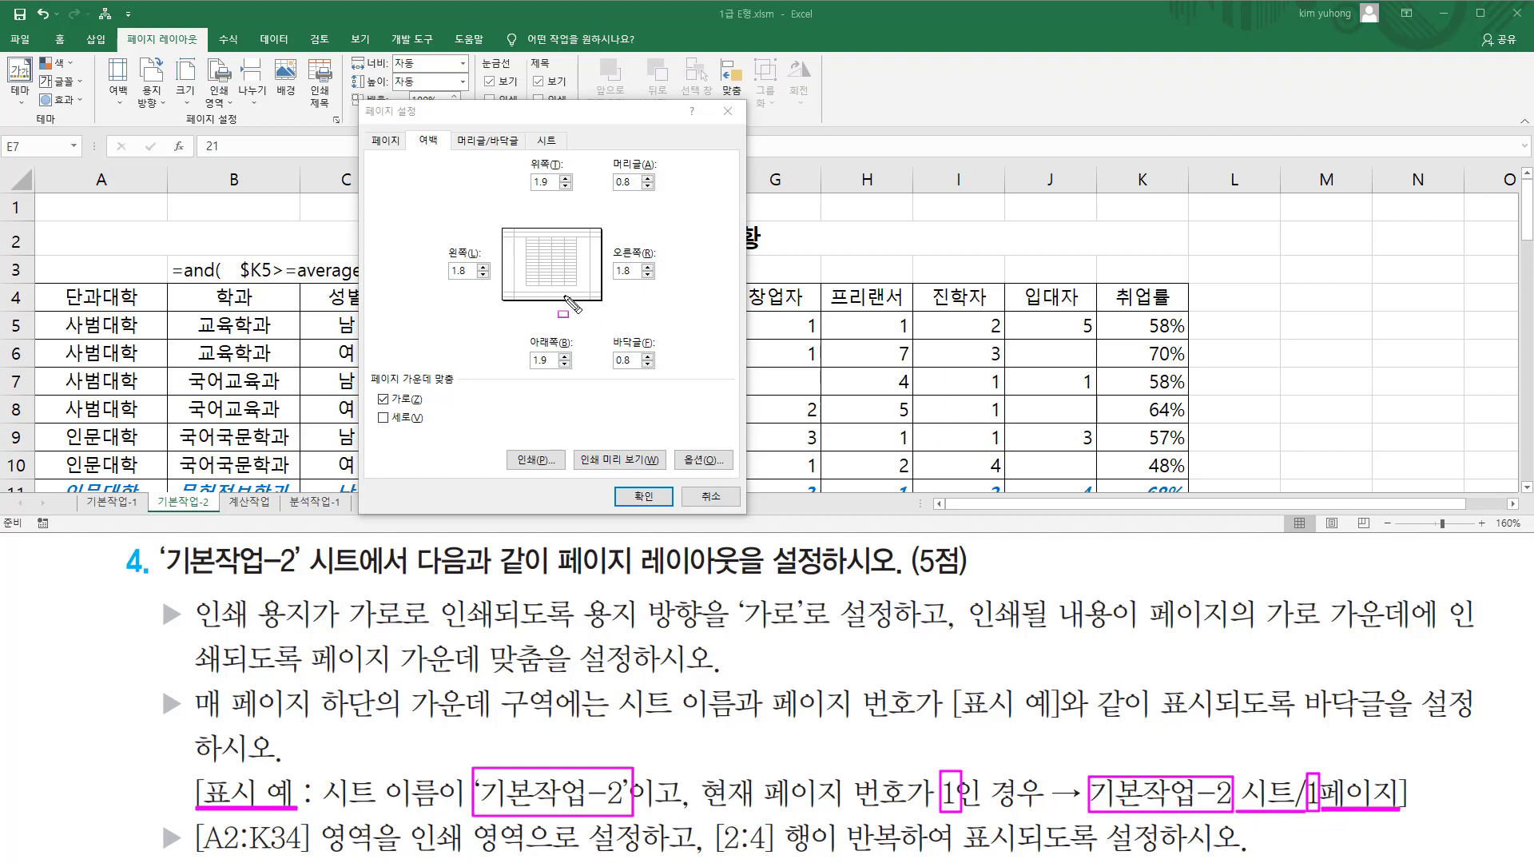
drag(1296, 674, 1390, 729)
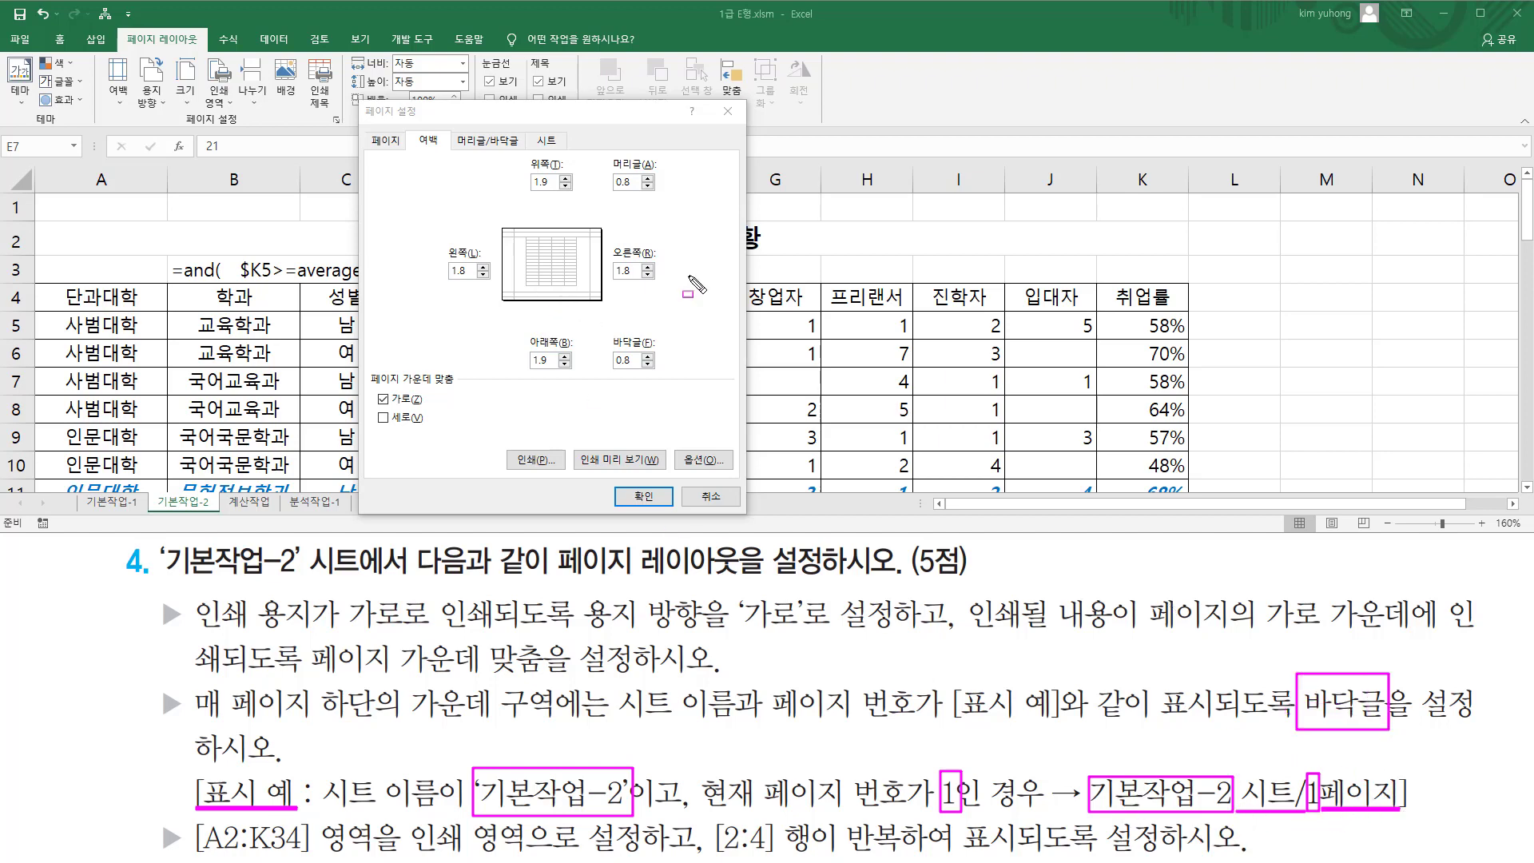
Open the custom footer editor and place the insertion point in its centre section (가운데 구역)
mouse_move(451, 128)
mouse_down()
mouse_move(474, 151)
mouse_move(521, 152)
mouse_up()
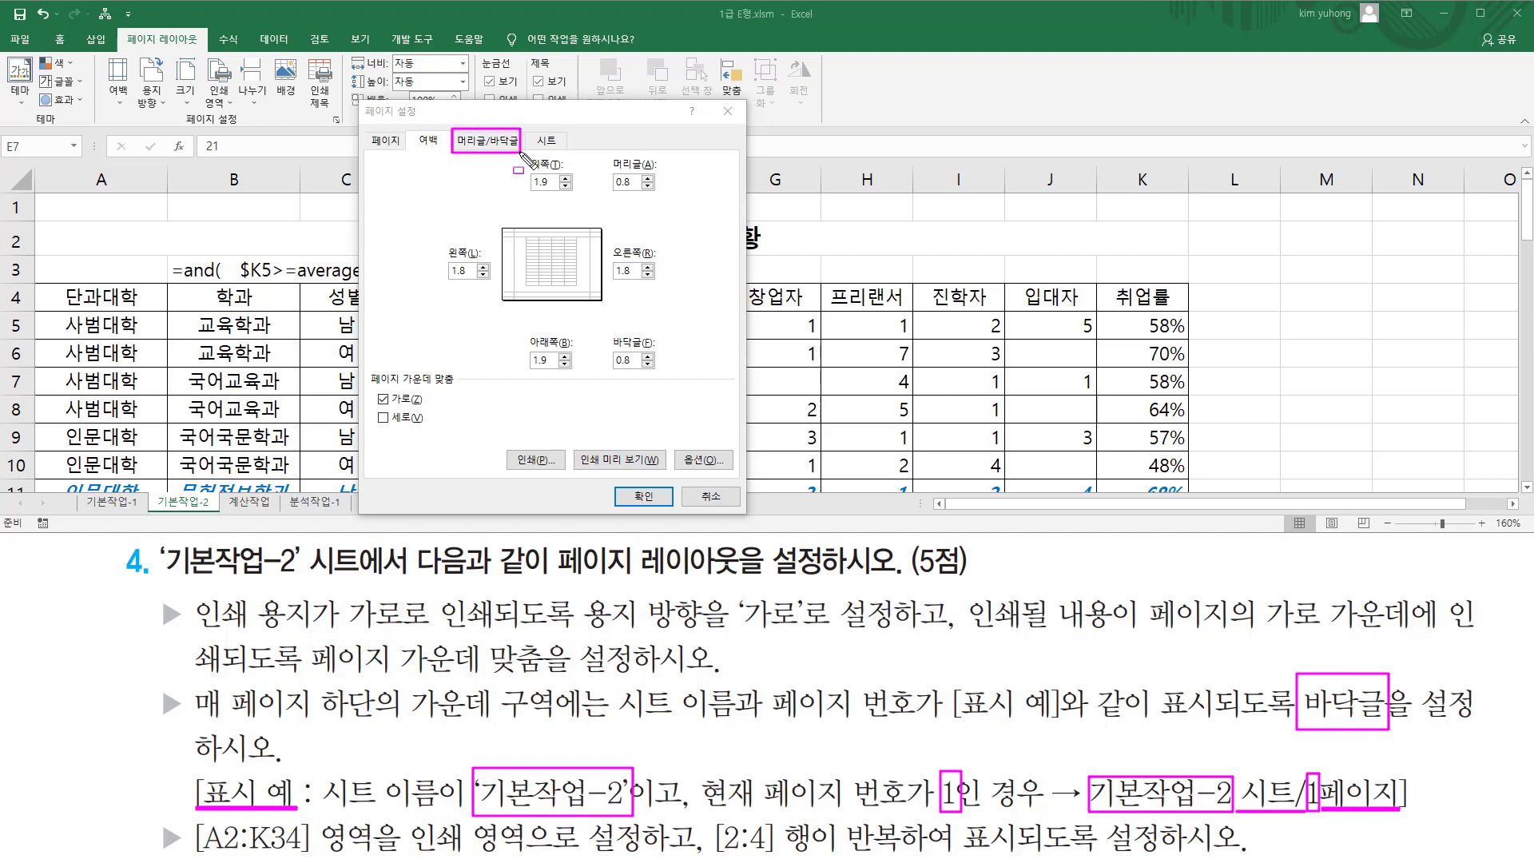
key(Escape)
click(483, 142)
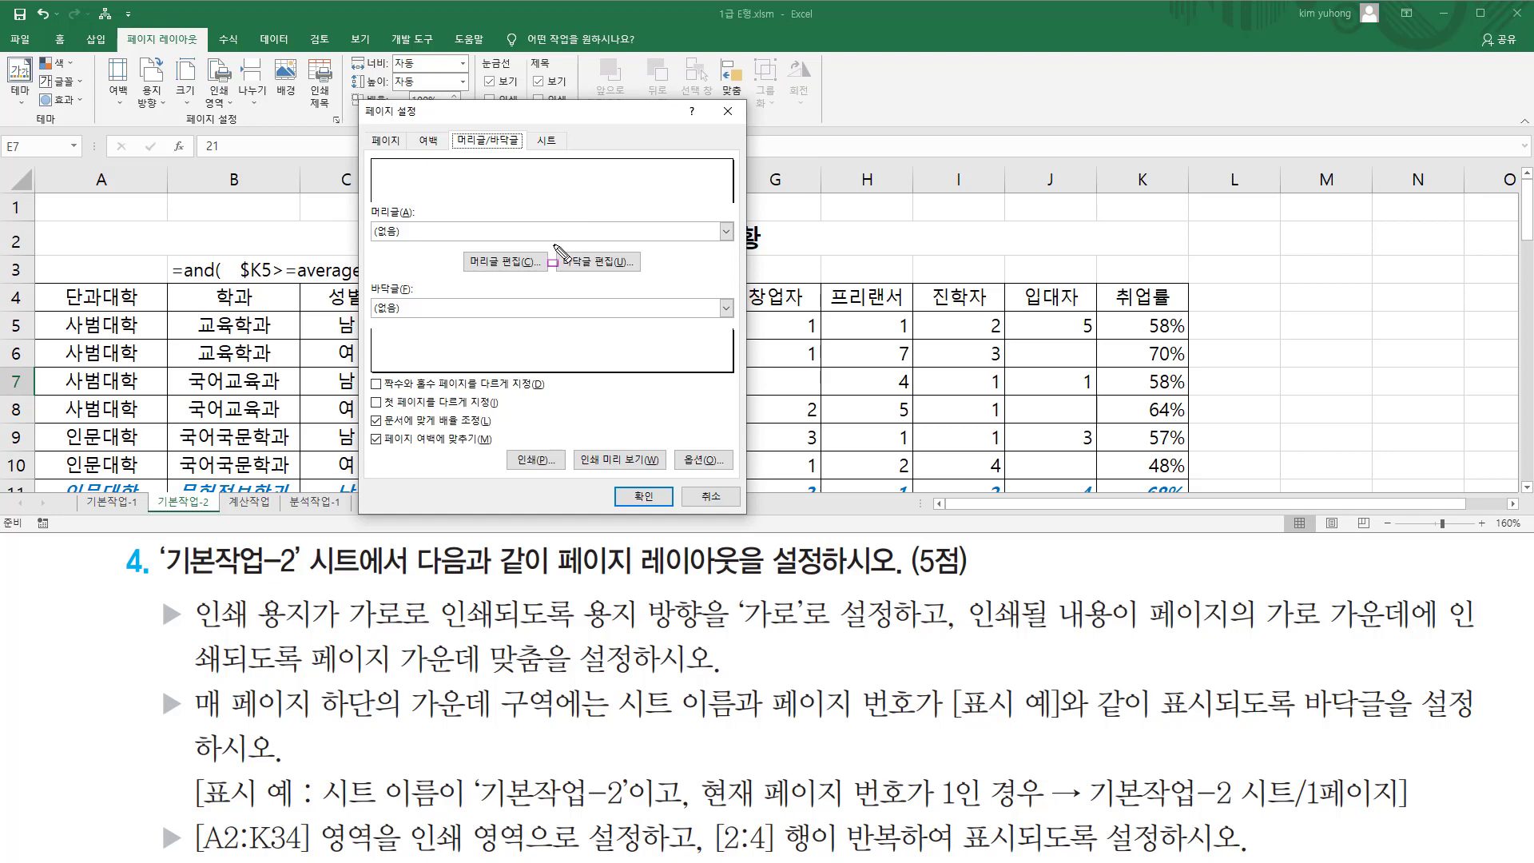
mouse_move(556, 241)
mouse_down()
mouse_move(560, 278)
mouse_move(645, 277)
mouse_up()
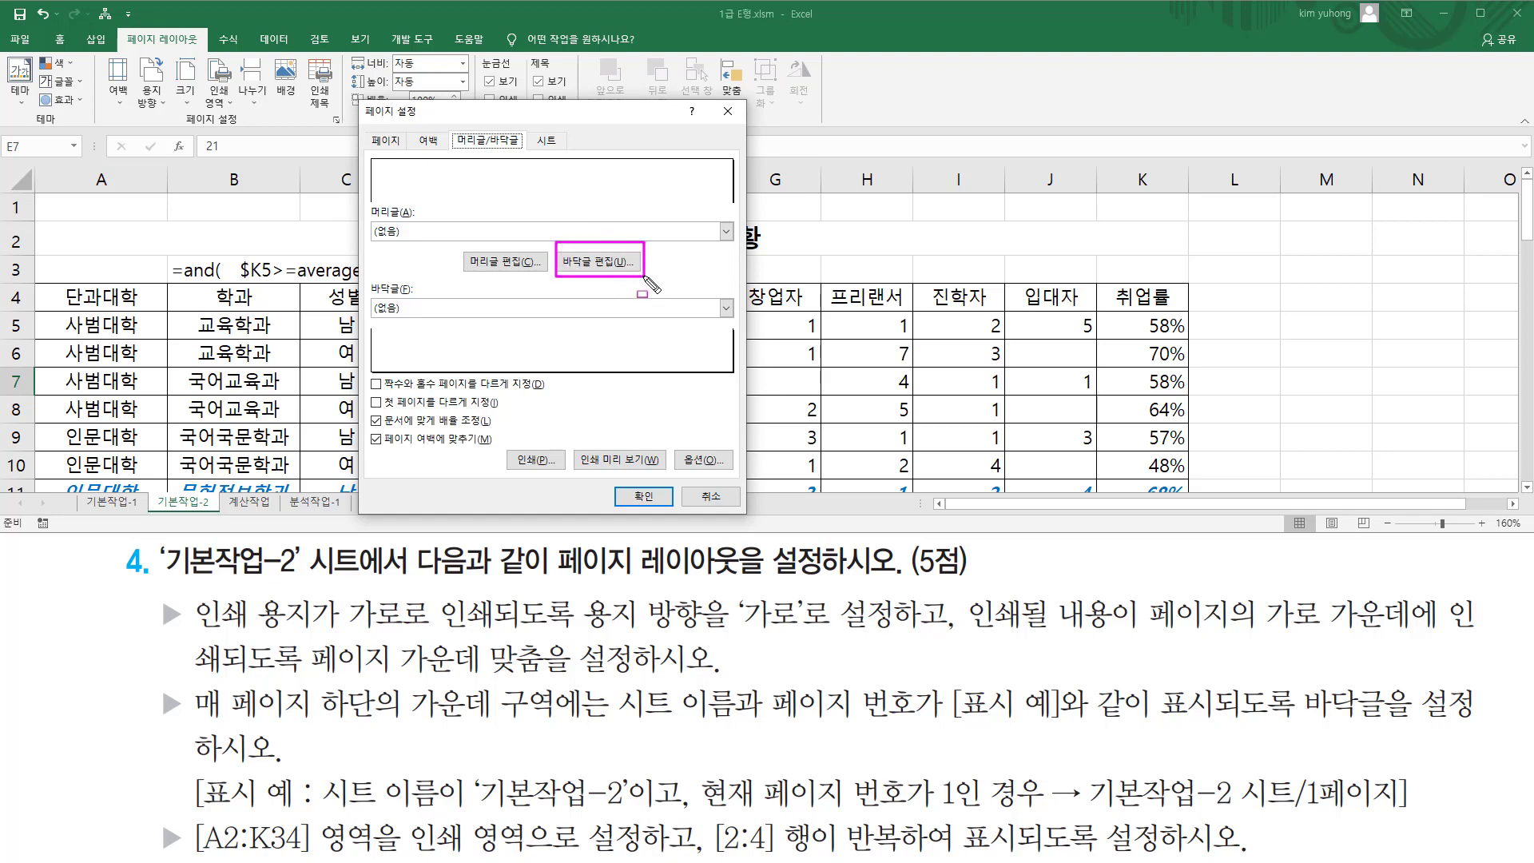
key(Escape)
click(600, 261)
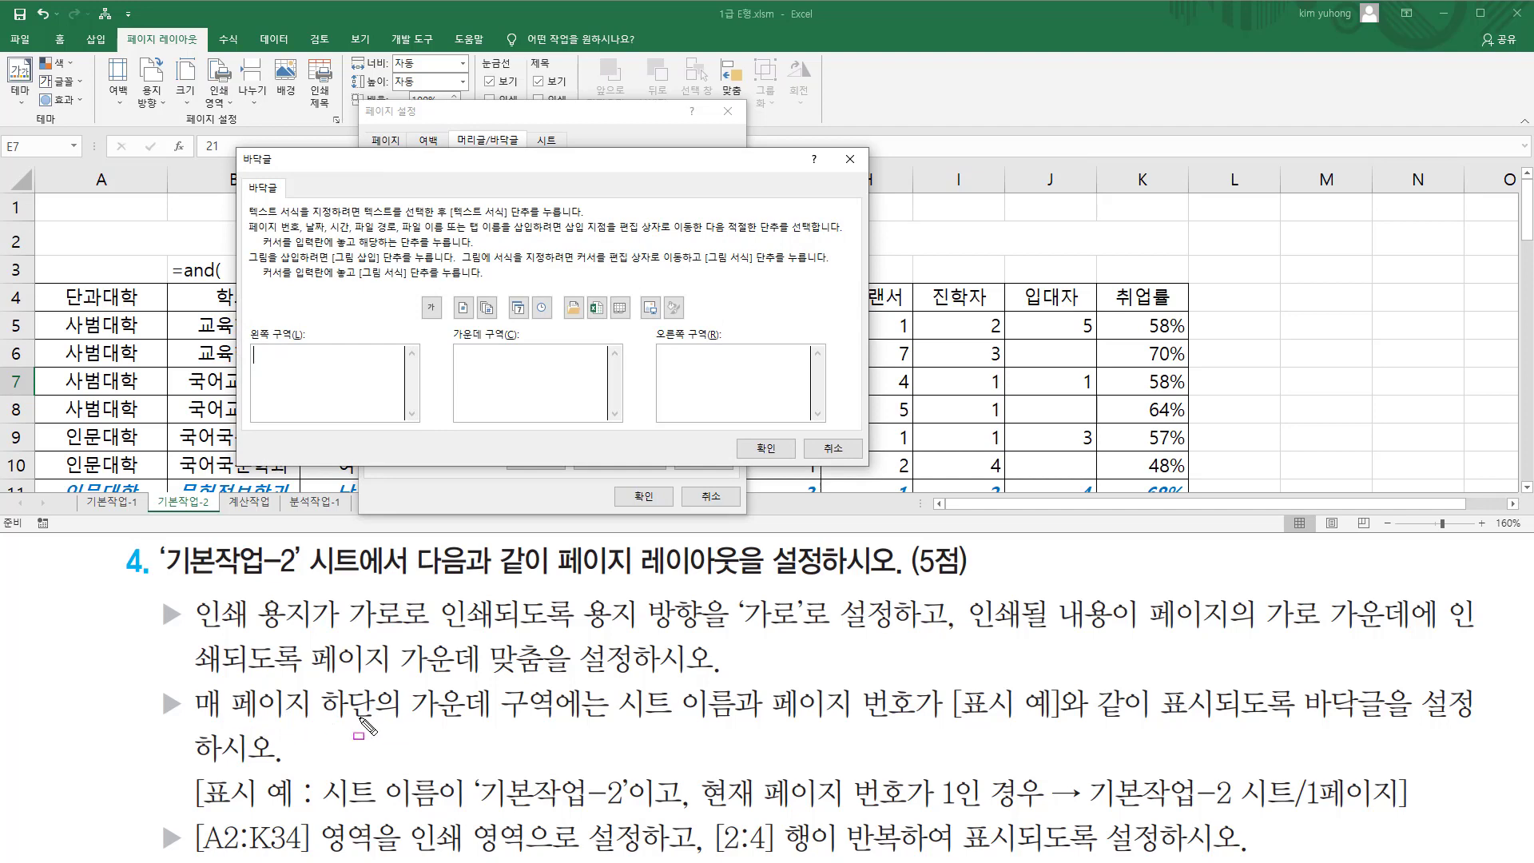
drag(408, 681, 561, 728)
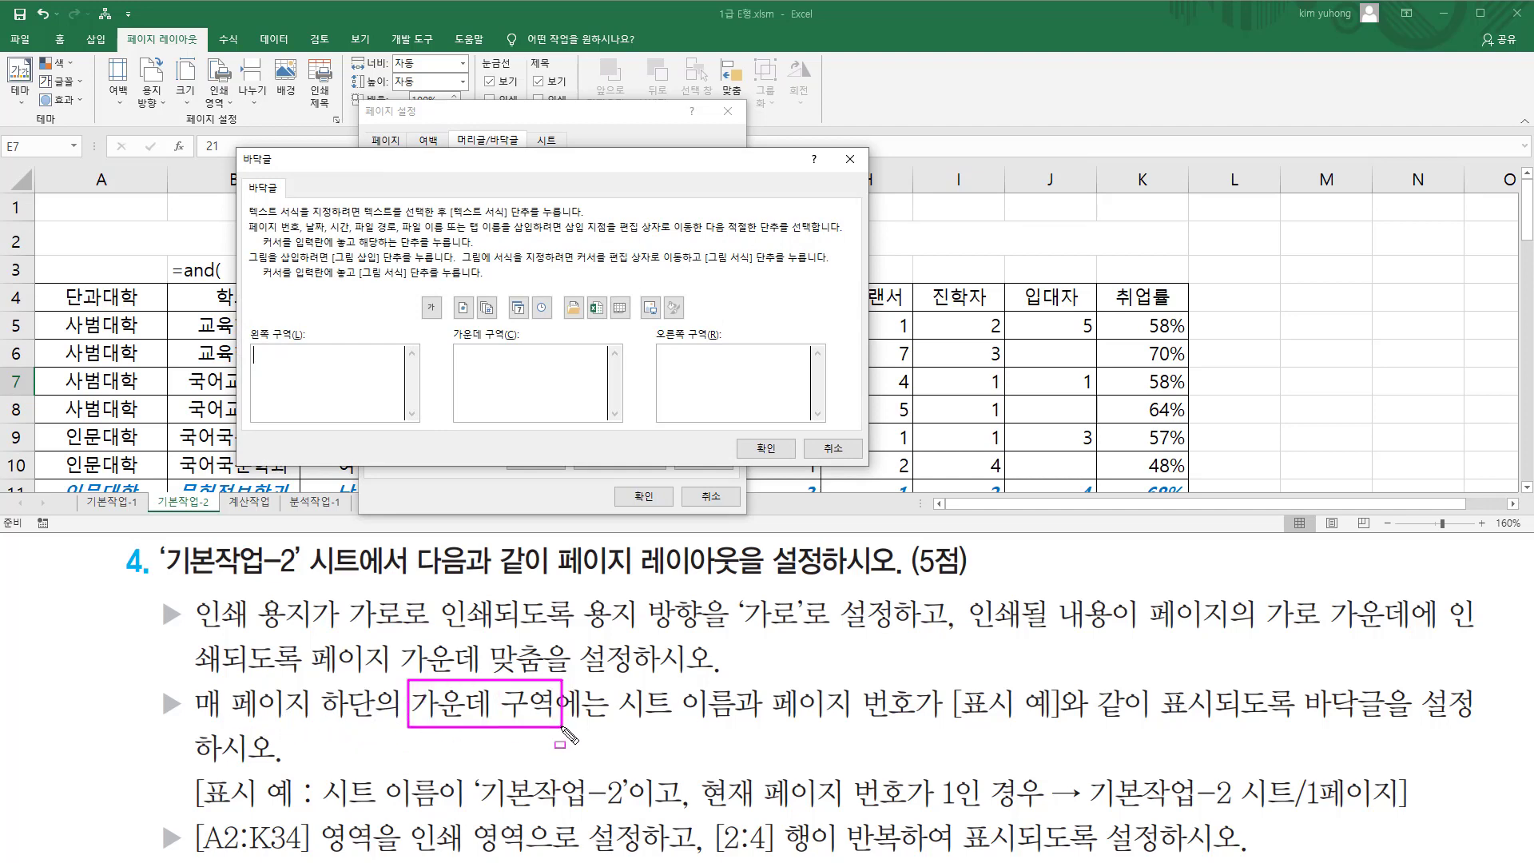
mouse_move(452, 341)
mouse_down()
mouse_move(515, 388)
mouse_move(605, 416)
mouse_up()
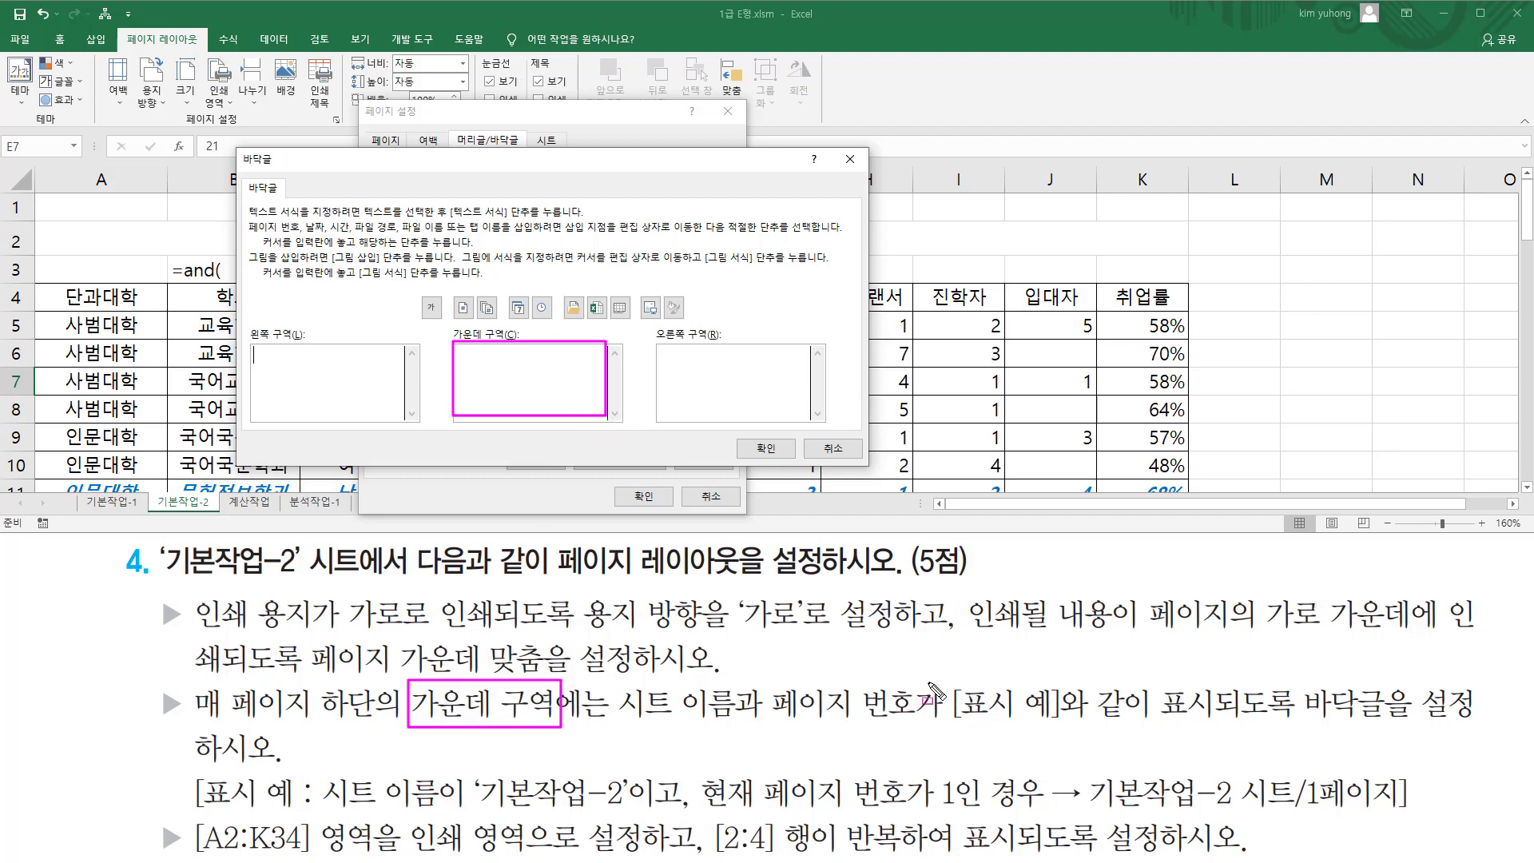
click(522, 420)
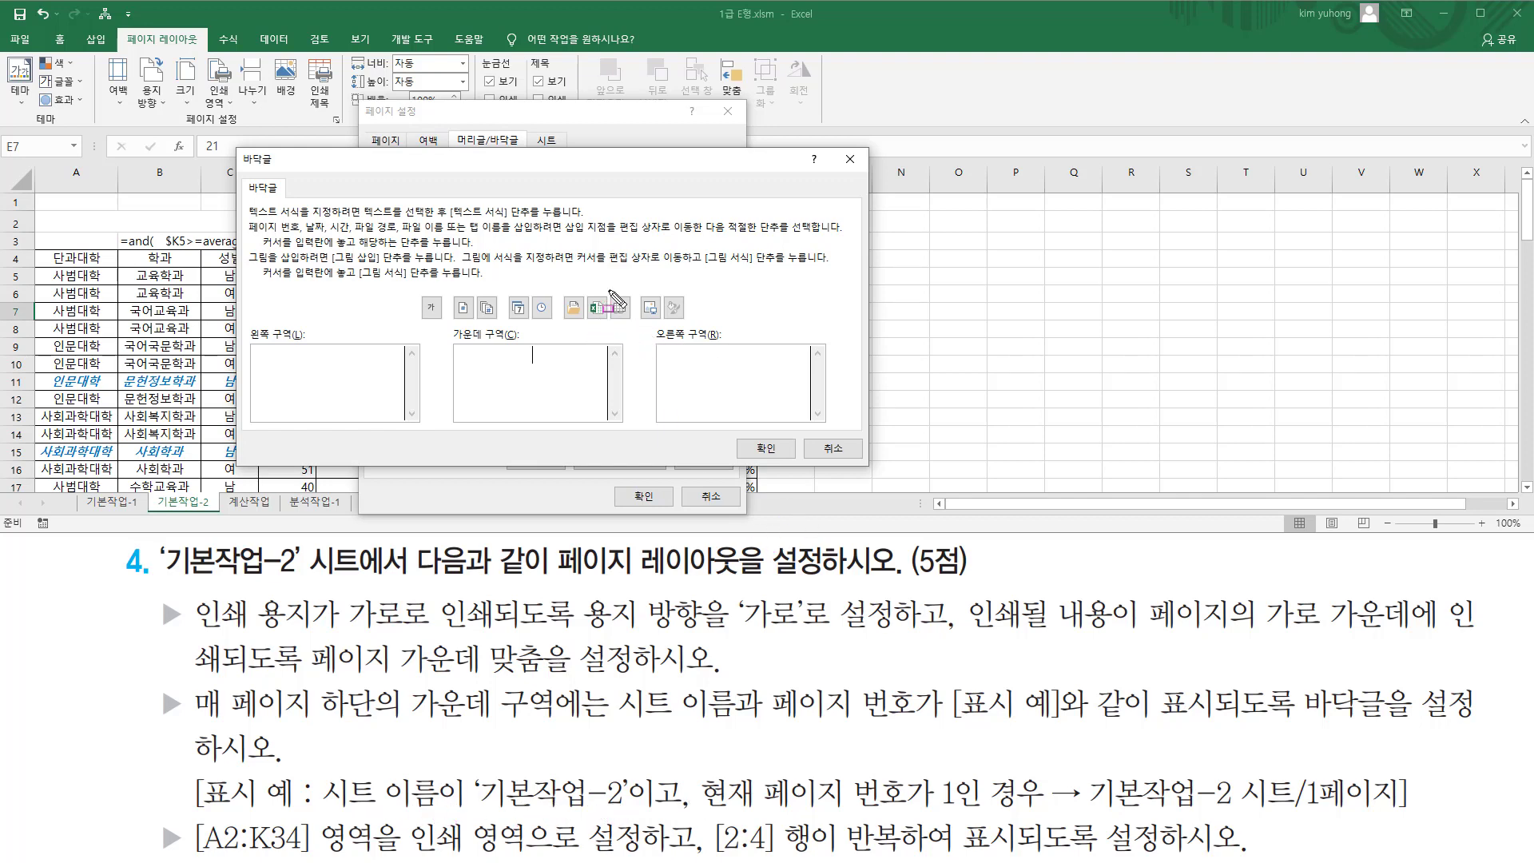
Insert the sheet name code &[탭] followed by the page number code &[페이지 번호] in the footer's centre section
drag(609, 290, 636, 325)
drag(452, 290, 472, 324)
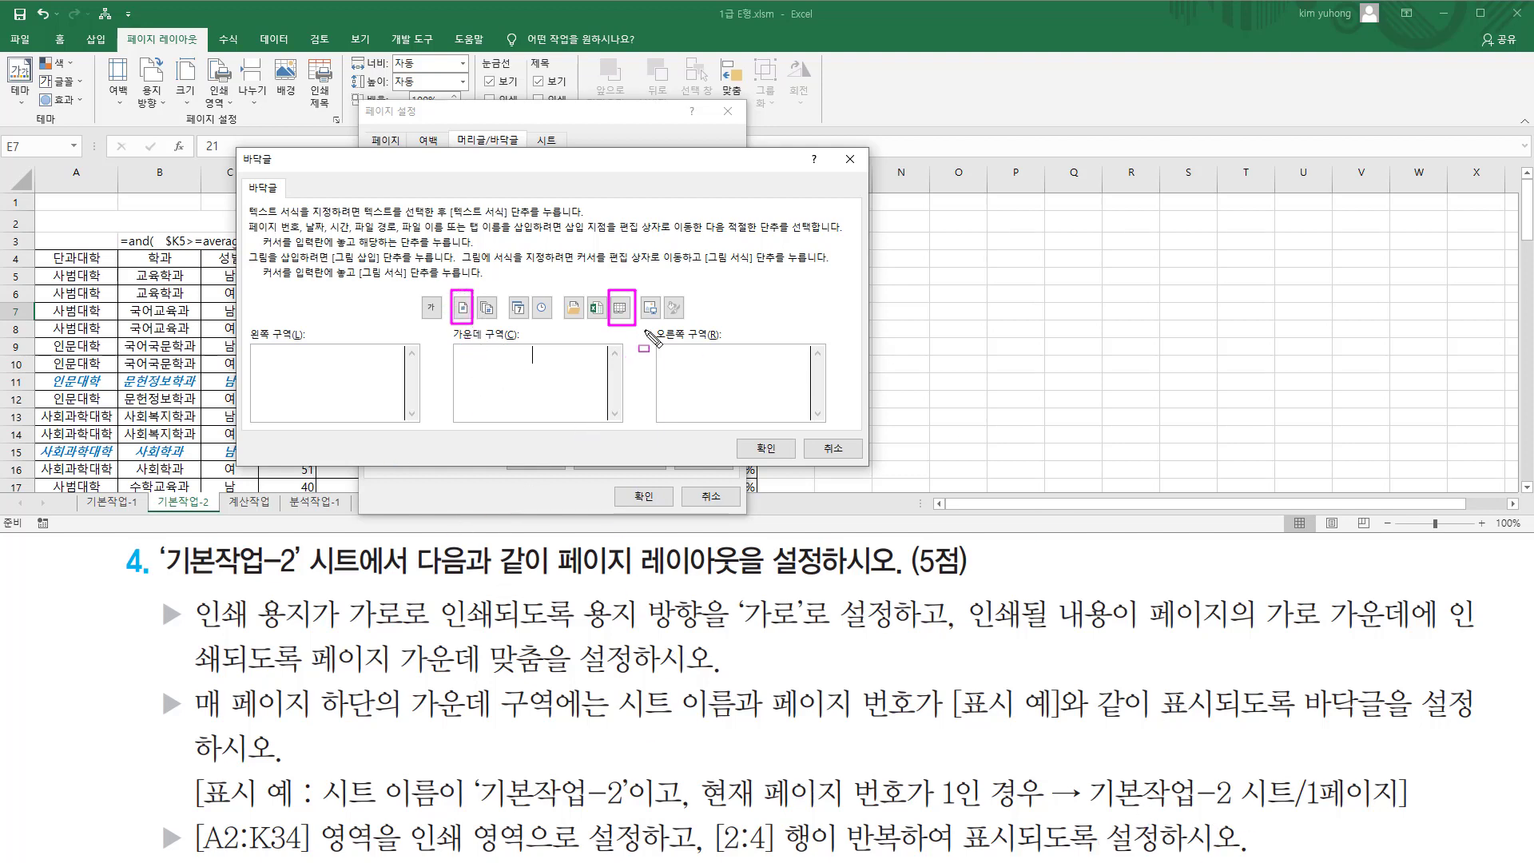
key(Escape)
click(619, 308)
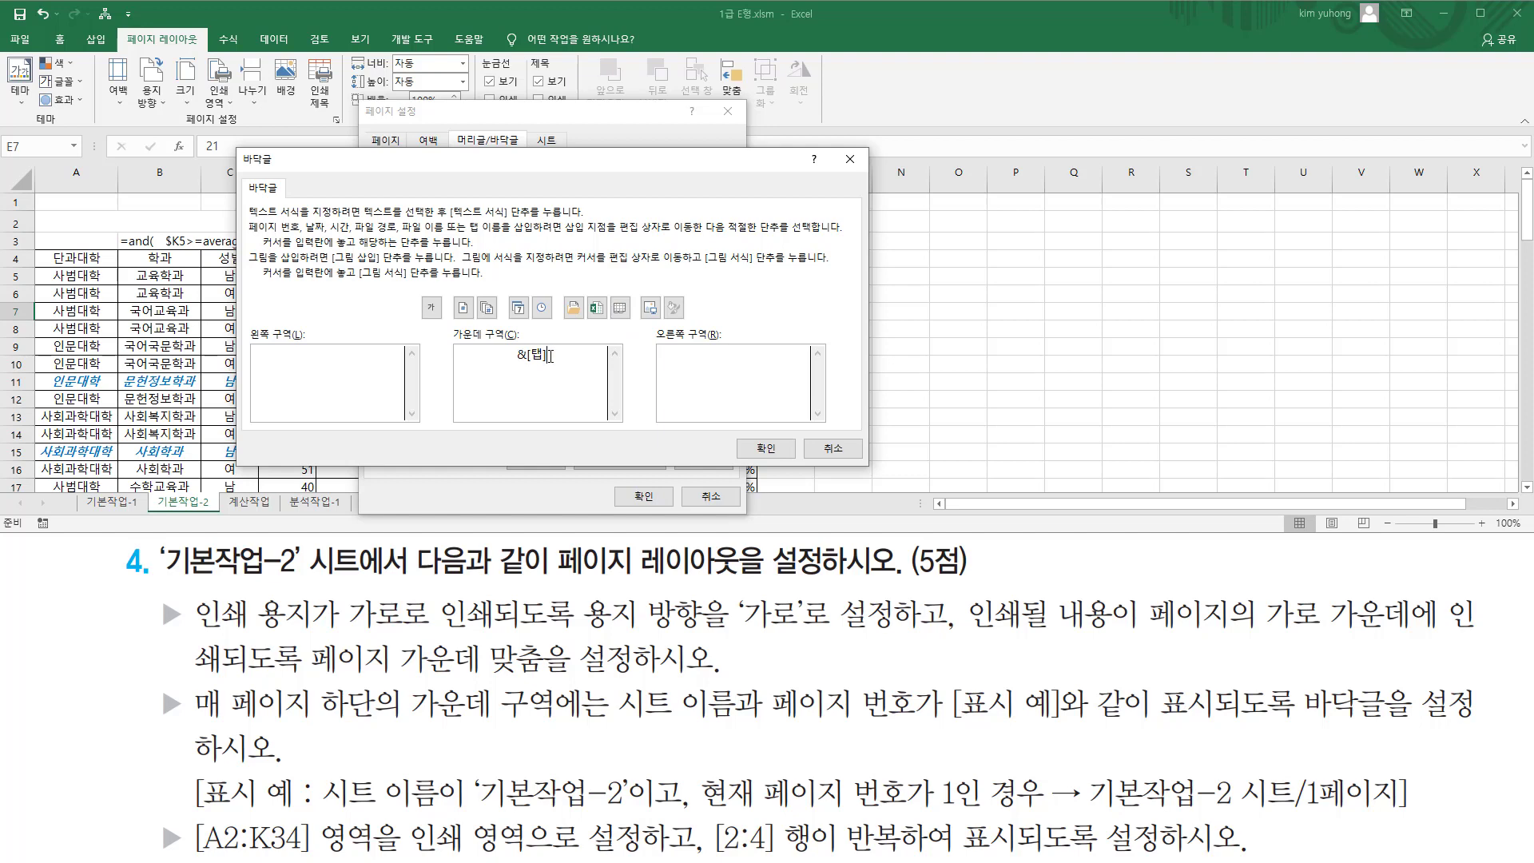
click(463, 308)
Add a space and the text 시트/ between the sheet name and page number codes in the footer
drag(477, 365, 505, 365)
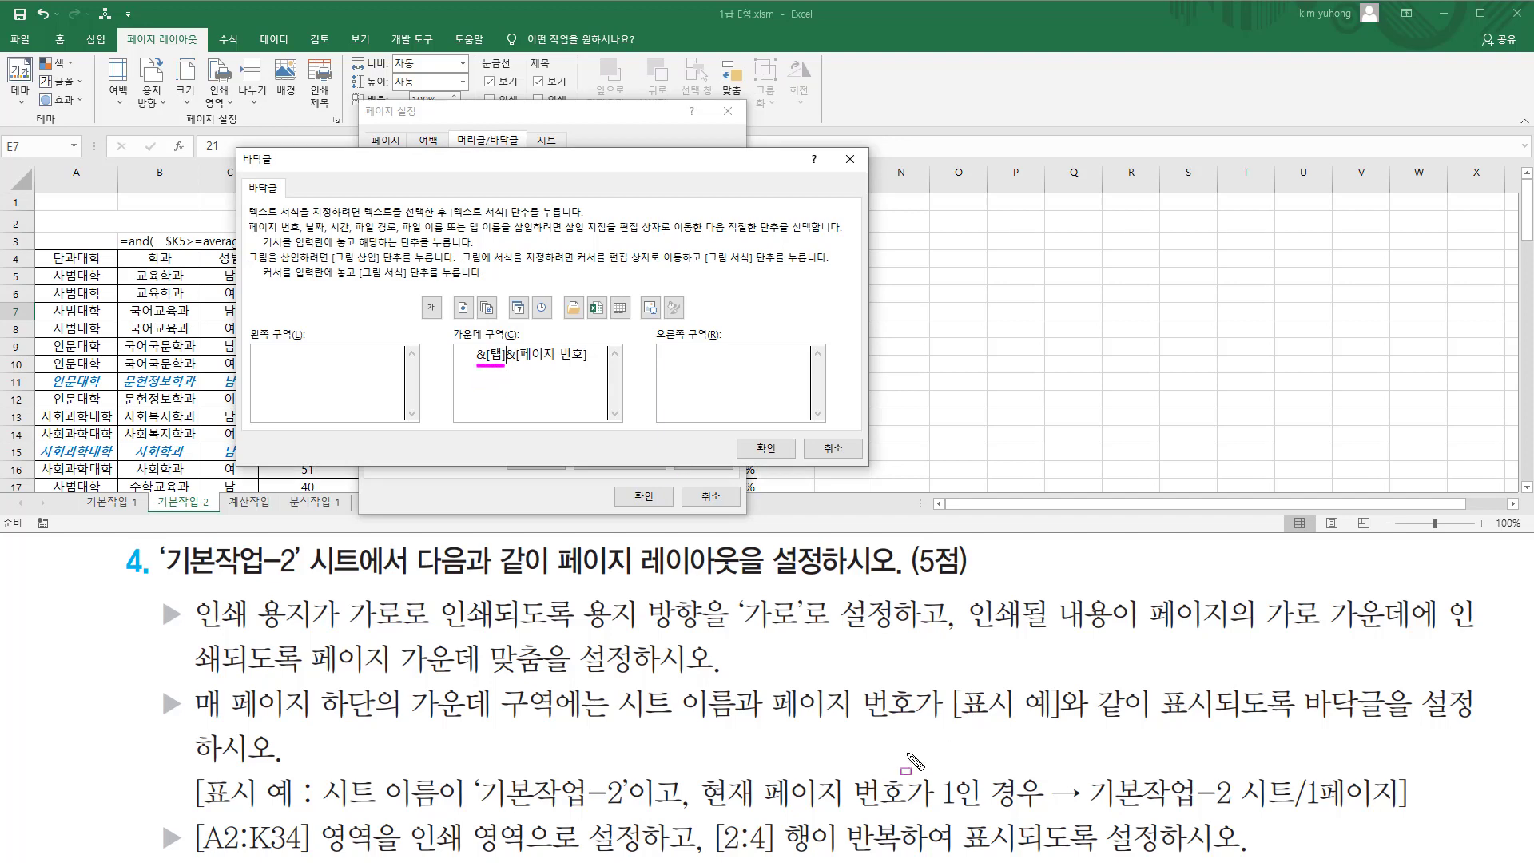
drag(1092, 806, 1235, 806)
drag(1230, 772, 1232, 813)
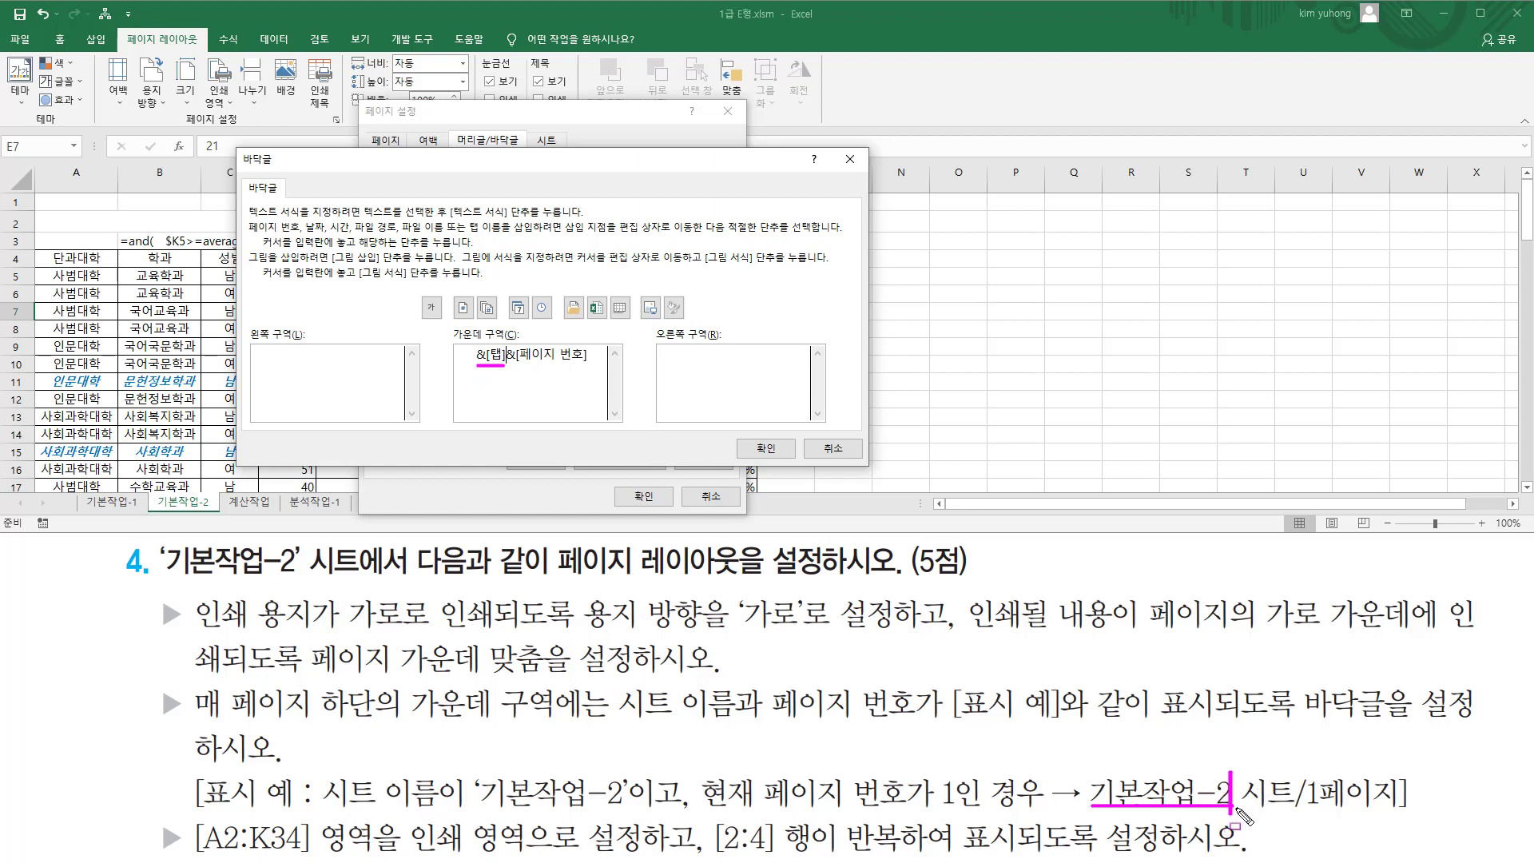
drag(1238, 808, 1294, 808)
key(Escape)
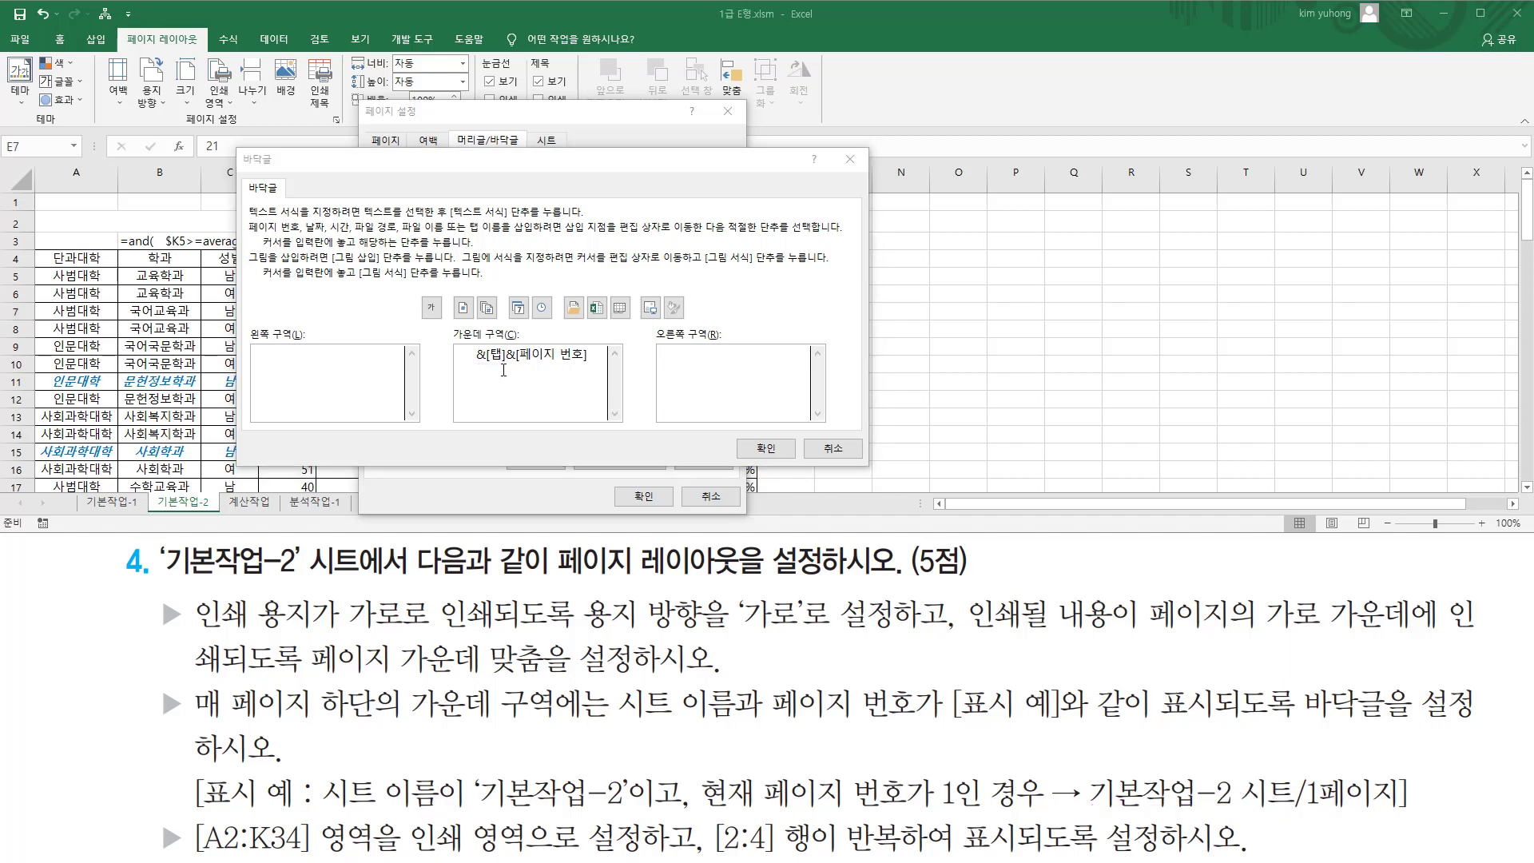
click(509, 358)
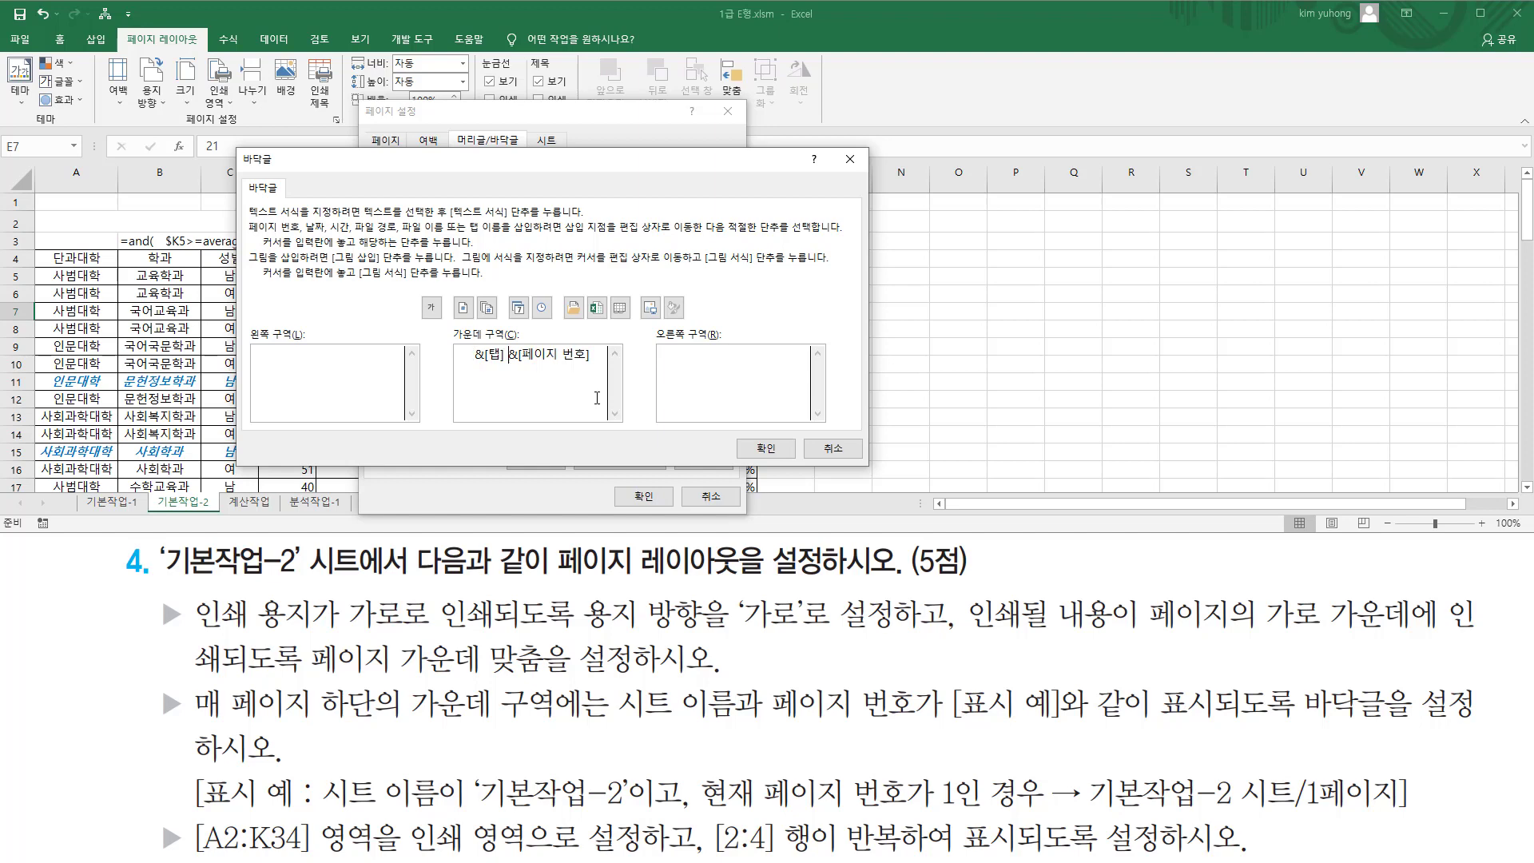
text(ㅅ)
text(트/)
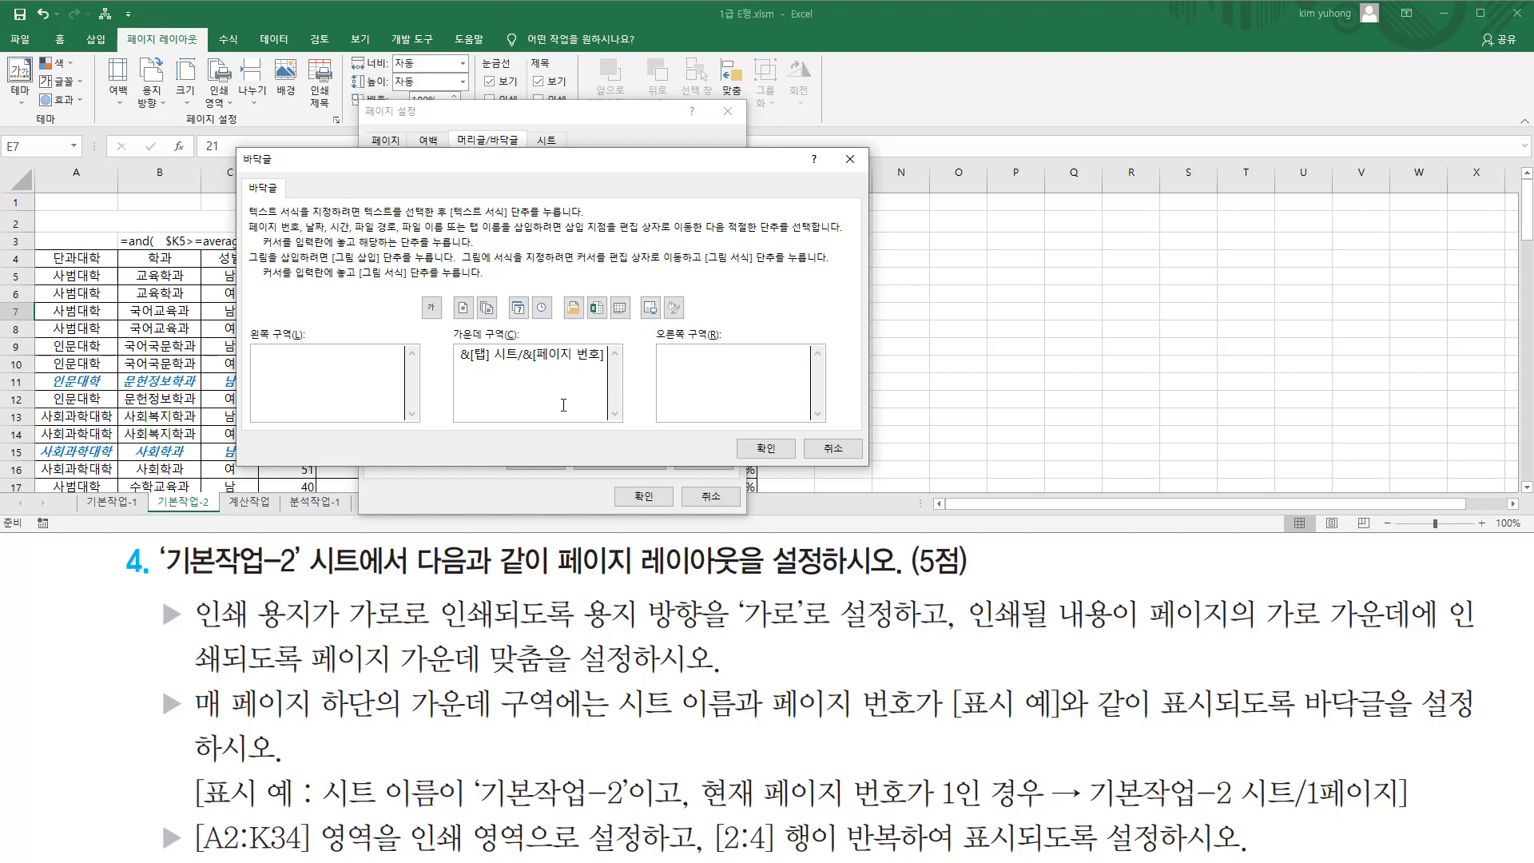
Append 페이지 after the page number code, accept the footer and compare its preview with the display example
key(ctrl+2)
mouse_move(1305, 807)
mouse_down()
mouse_move(1319, 781)
mouse_move(1329, 827)
mouse_up()
key(Escape)
click(597, 374)
text(ㅍ)
text(이지)
click(598, 374)
click(765, 449)
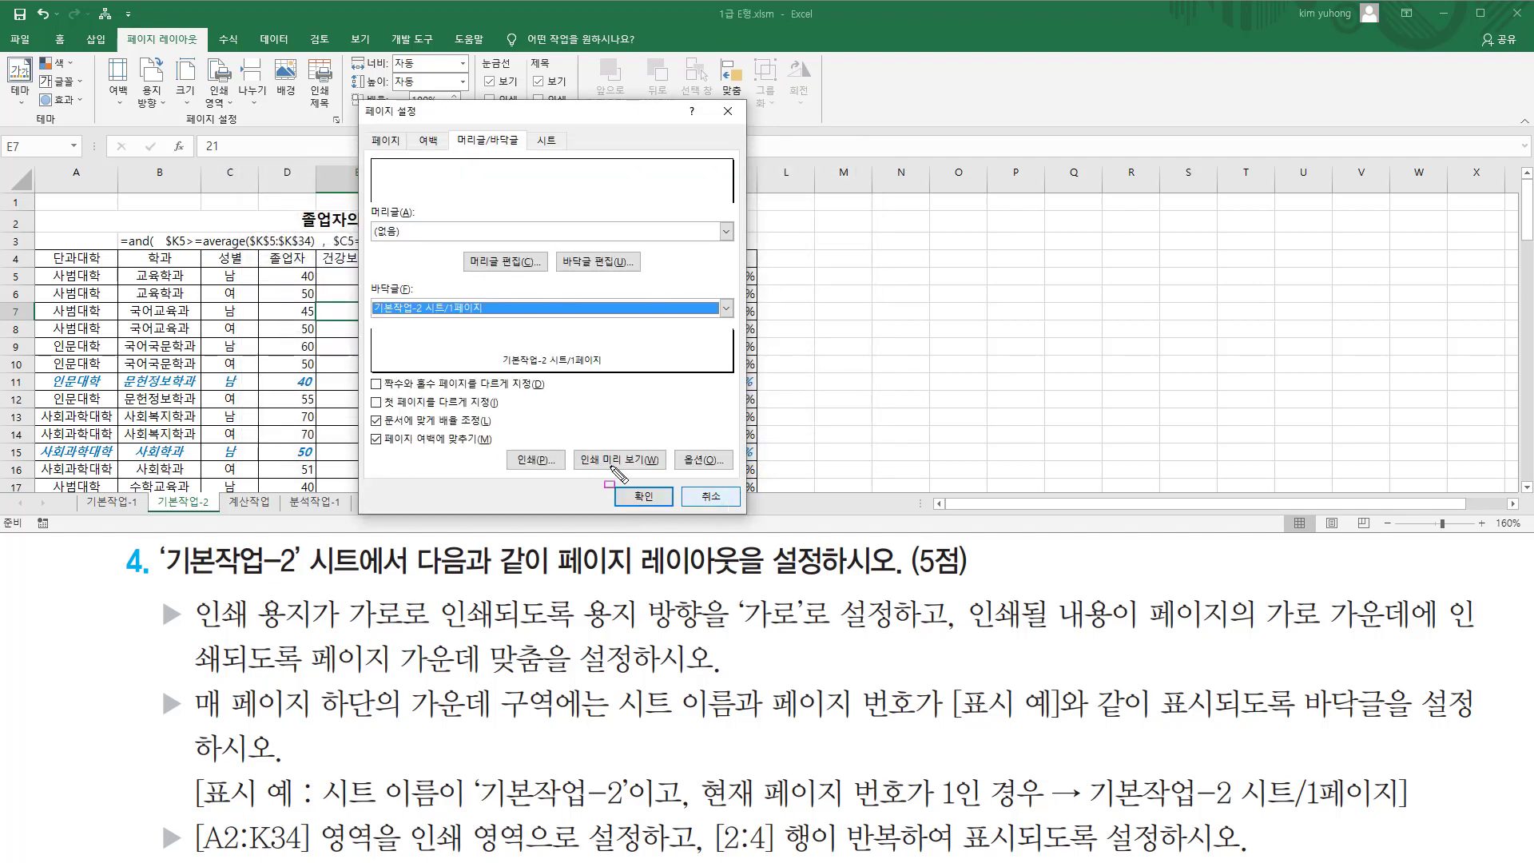
drag(494, 349, 611, 374)
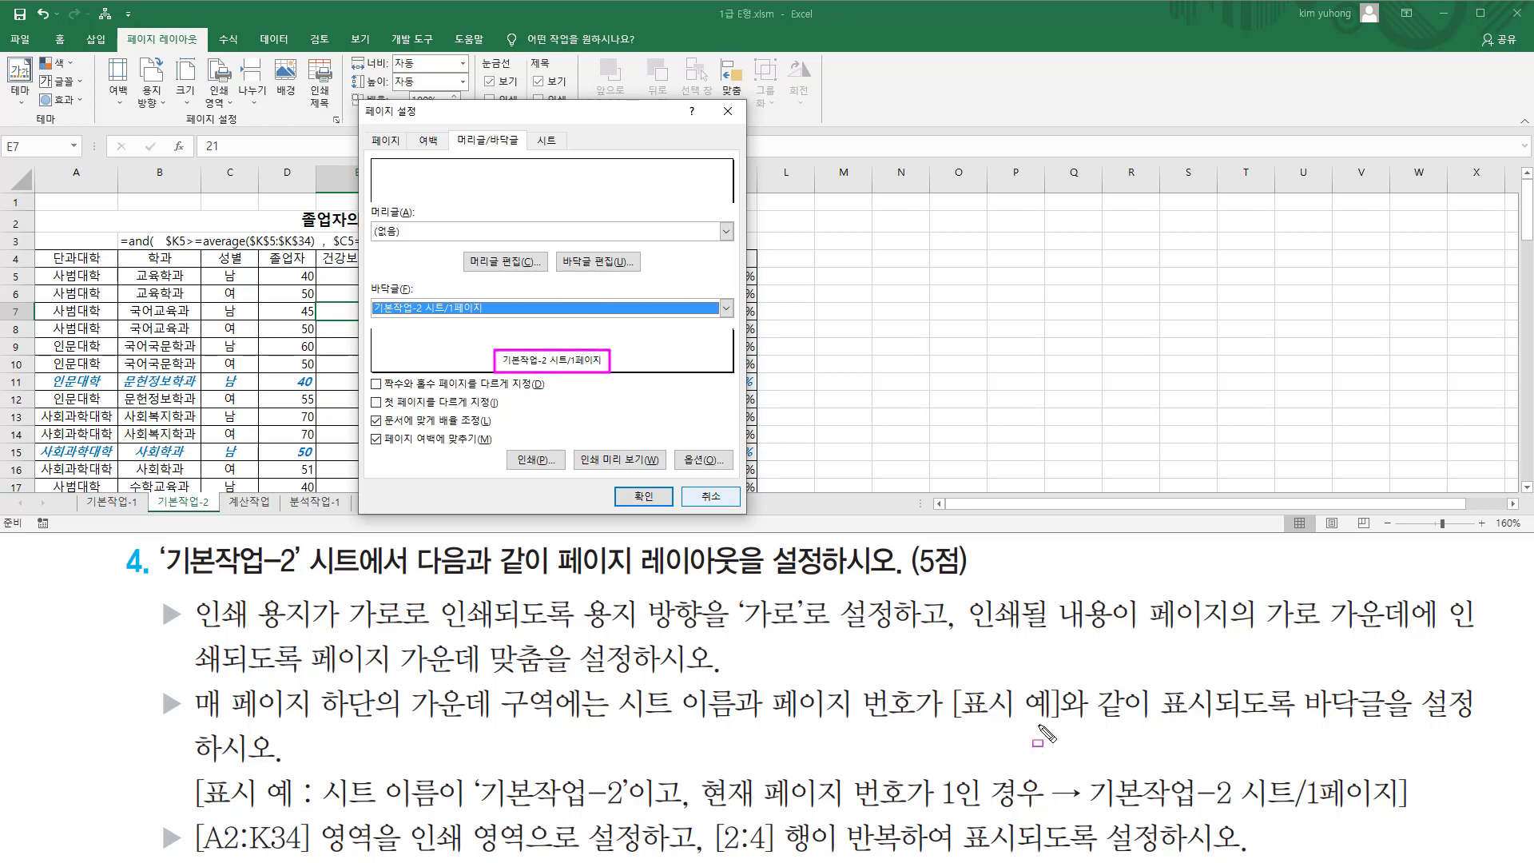
mouse_move(1096, 769)
mouse_down()
mouse_move(1103, 795)
mouse_move(1403, 815)
mouse_up()
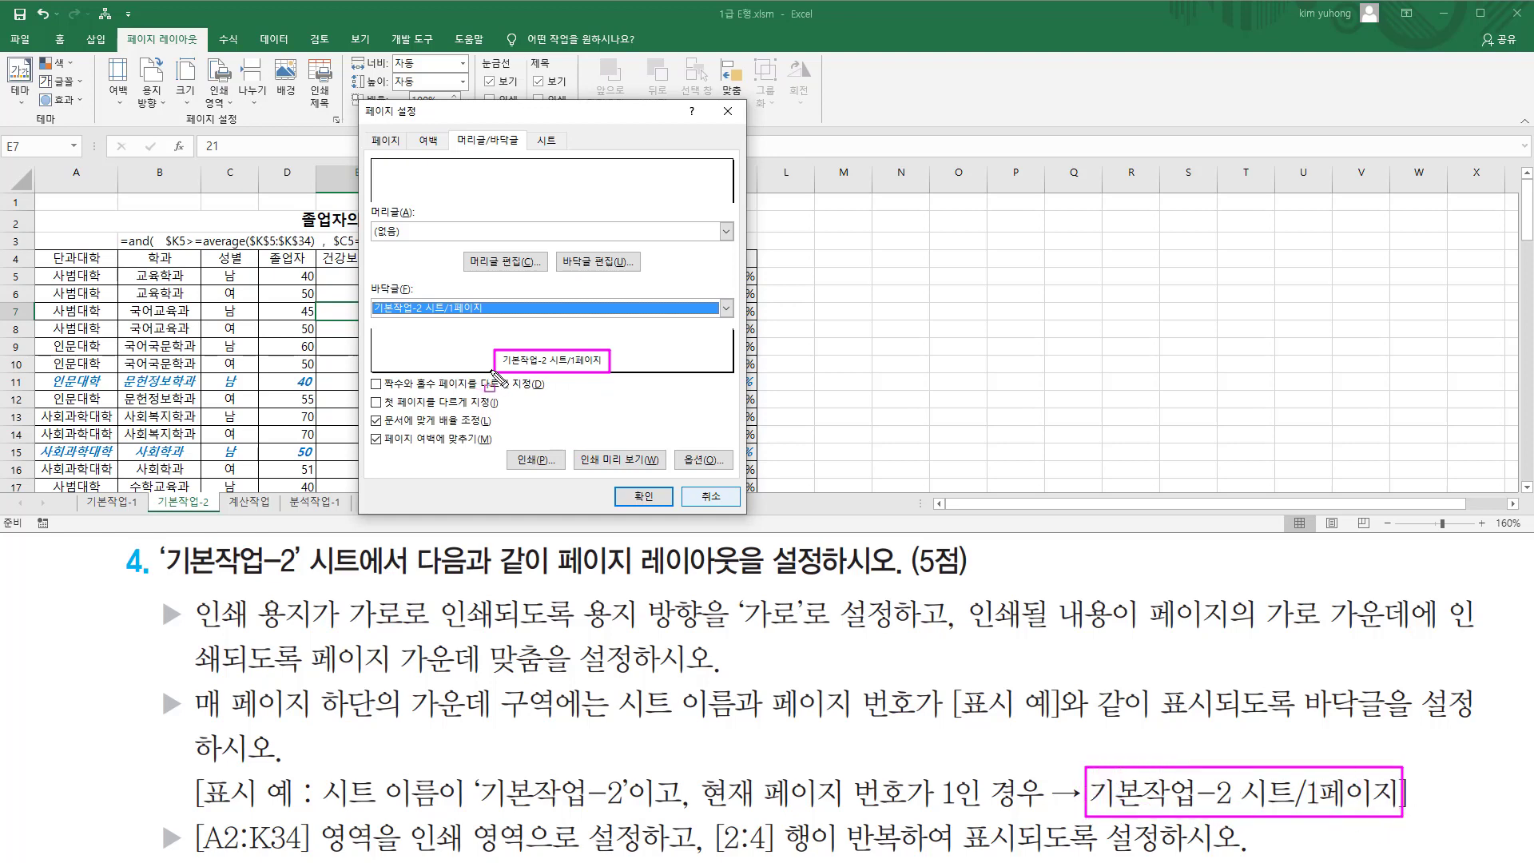
Review the required print area and repeated rows in the task text and open the page setup's sheet settings (시트)
drag(201, 857, 655, 857)
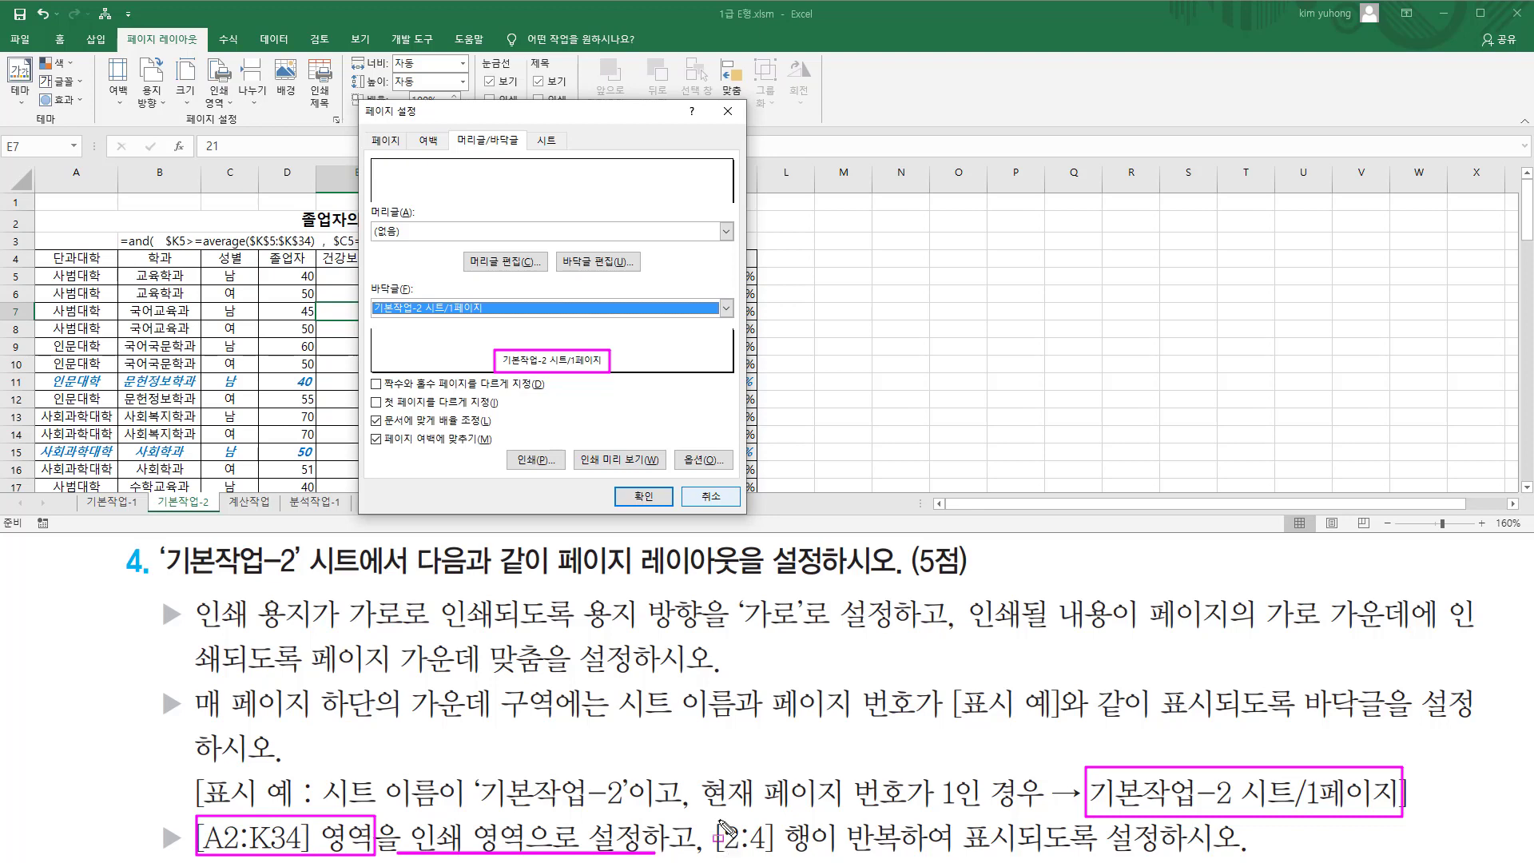
mouse_move(710, 808)
mouse_down()
mouse_move(743, 861)
mouse_move(1284, 857)
mouse_up()
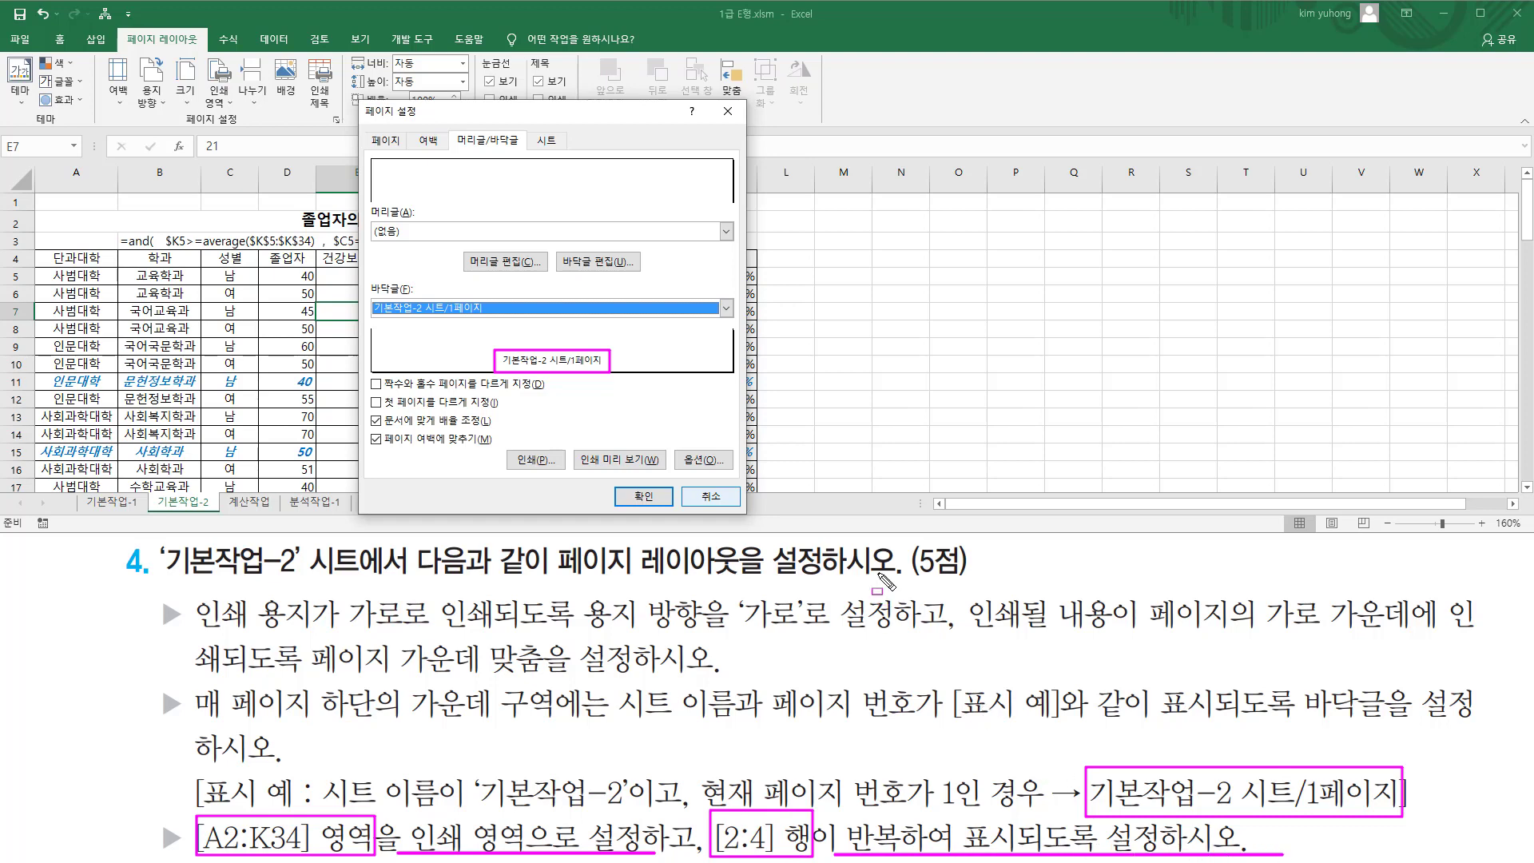
drag(529, 126, 562, 147)
key(Escape)
click(548, 142)
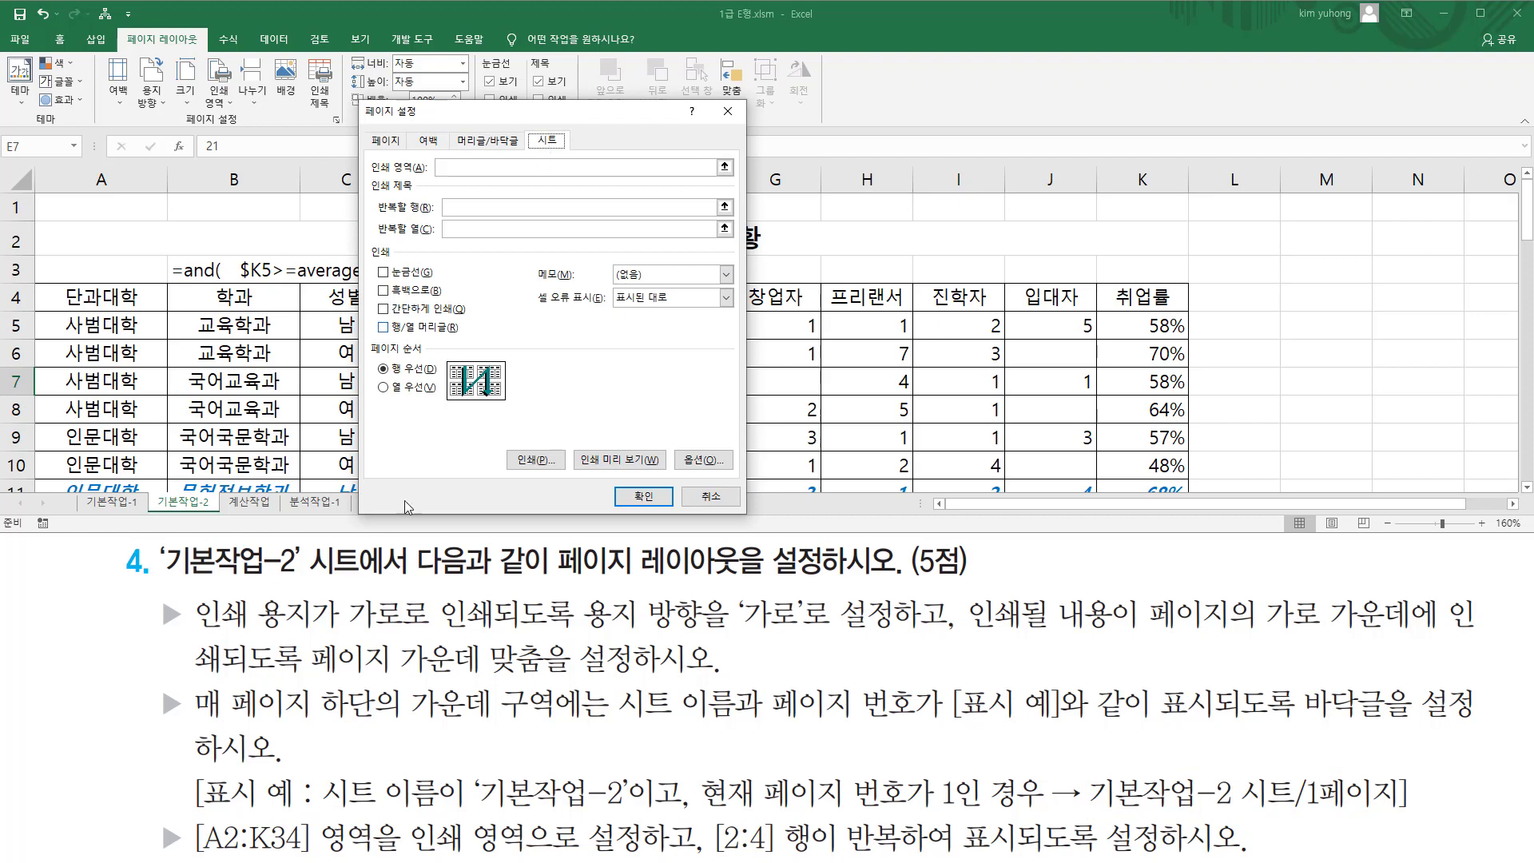
Set the print area (인쇄 영역) to $A$2:$K$34
drag(194, 851, 301, 854)
drag(402, 819, 649, 859)
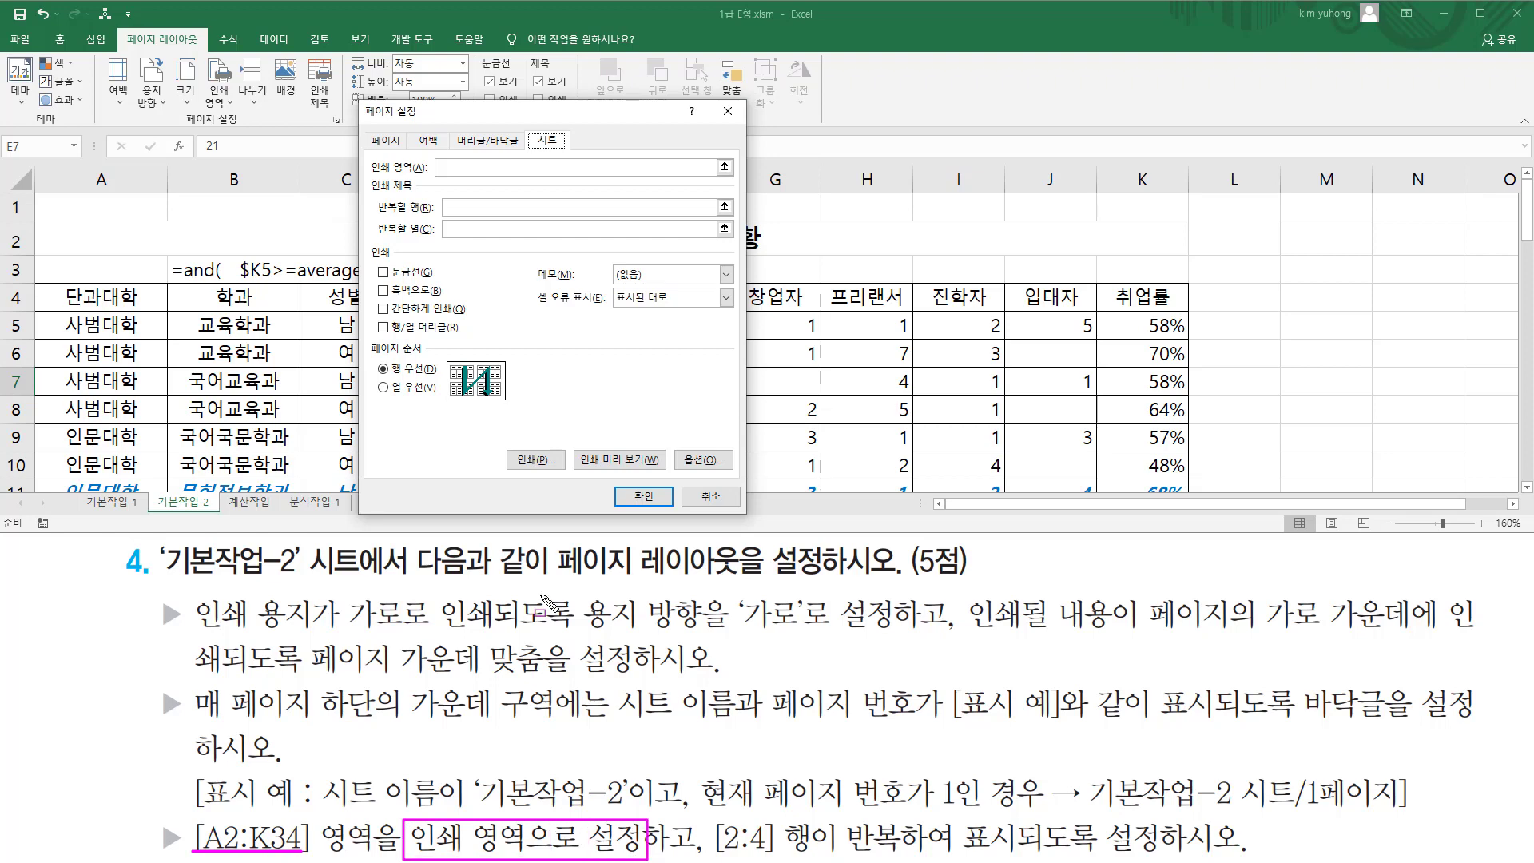
drag(366, 159, 426, 179)
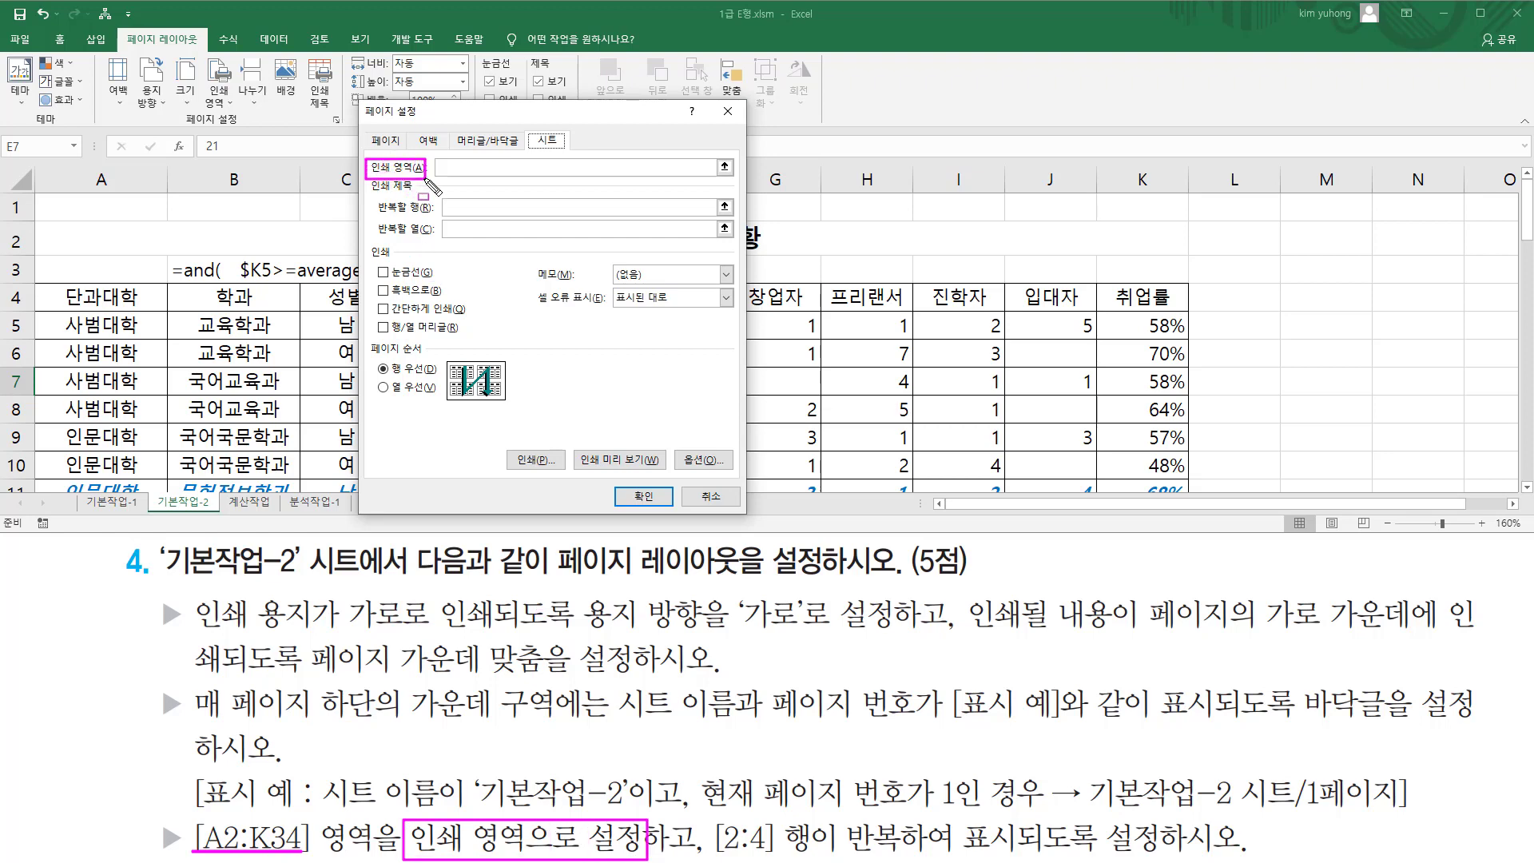
key(Escape)
click(460, 166)
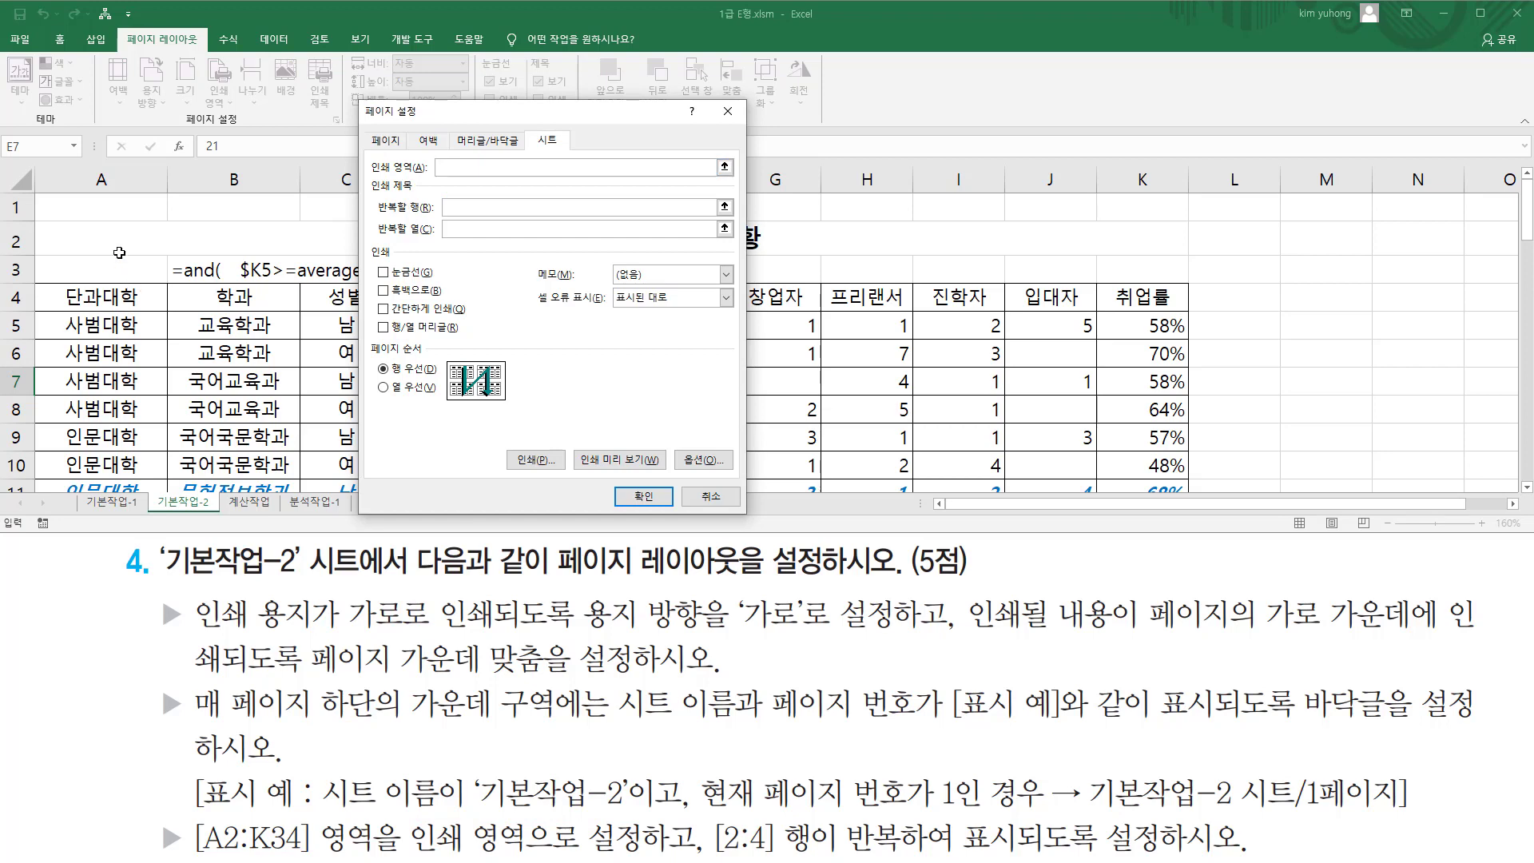
click(99, 235)
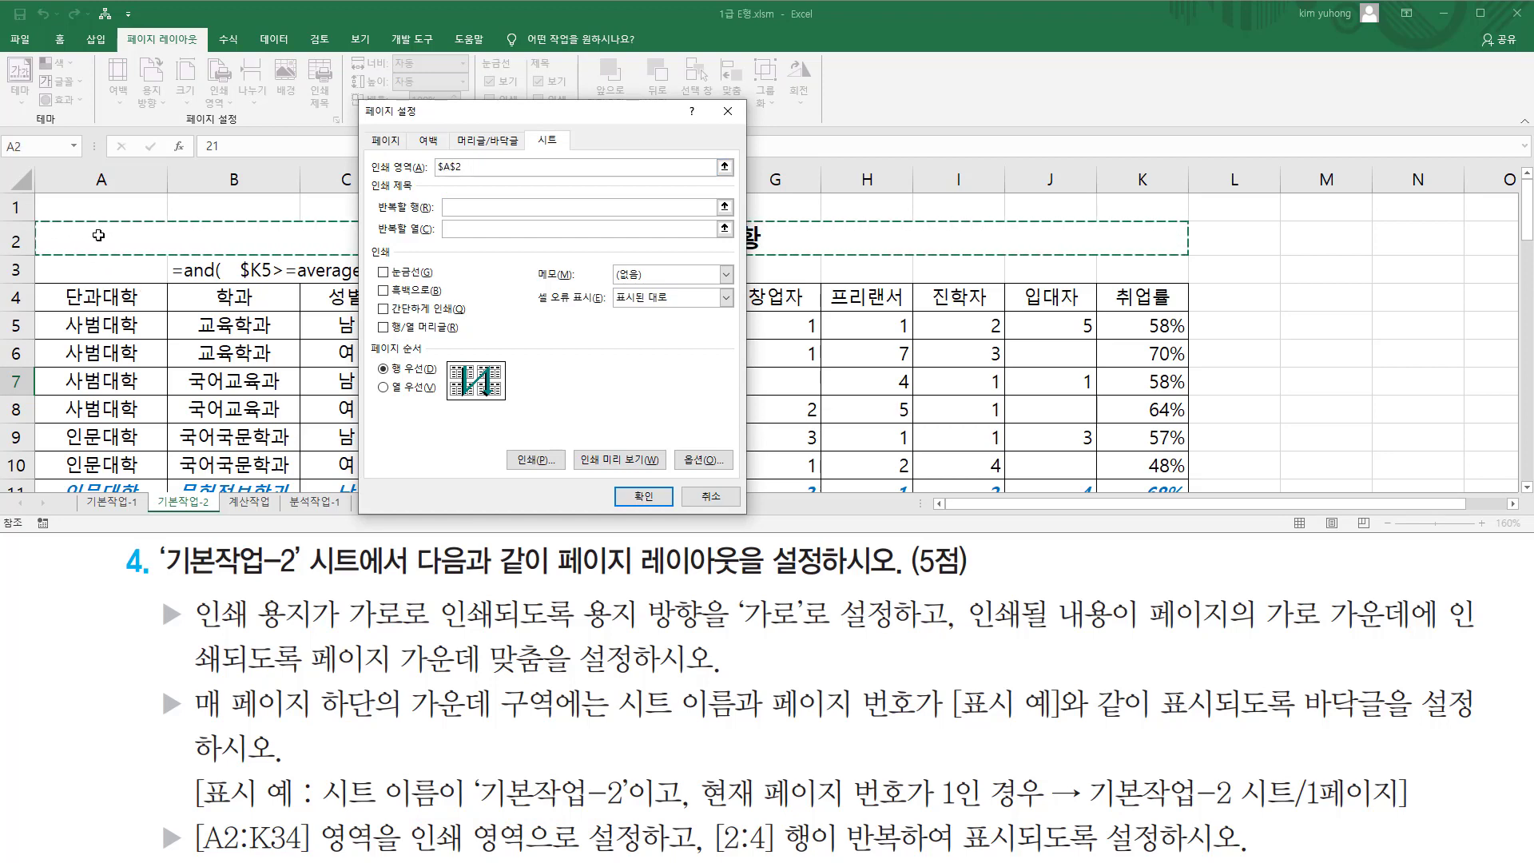
drag(98, 235, 84, 370)
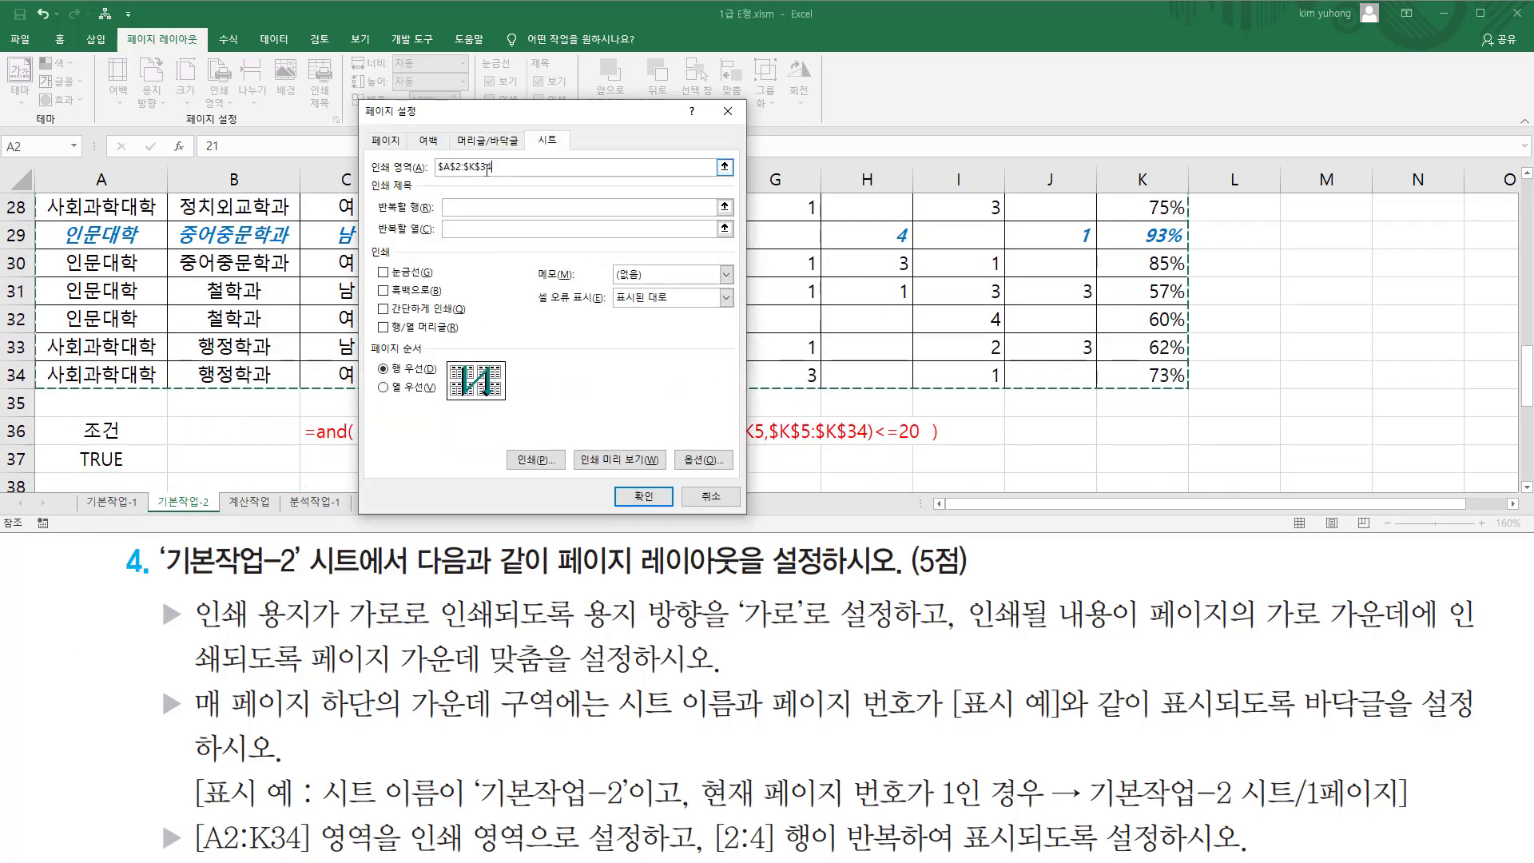
double_click(456, 166)
click(454, 166)
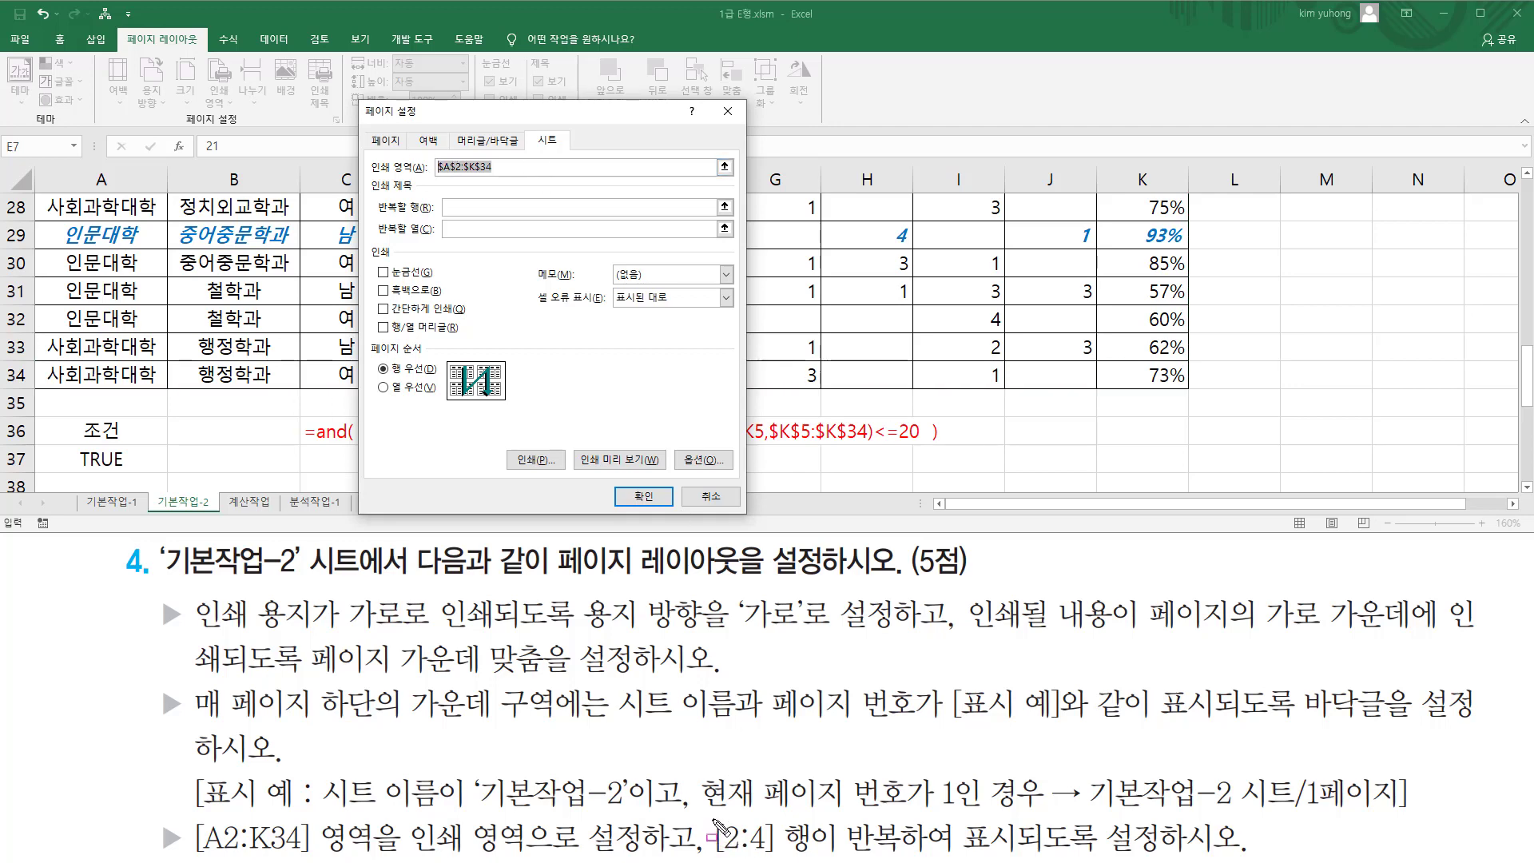
Set the rows to repeat (반복할 행) to $2:$4 and accept the page setup
mouse_move(712, 819)
mouse_down()
mouse_move(770, 859)
mouse_move(903, 858)
mouse_up()
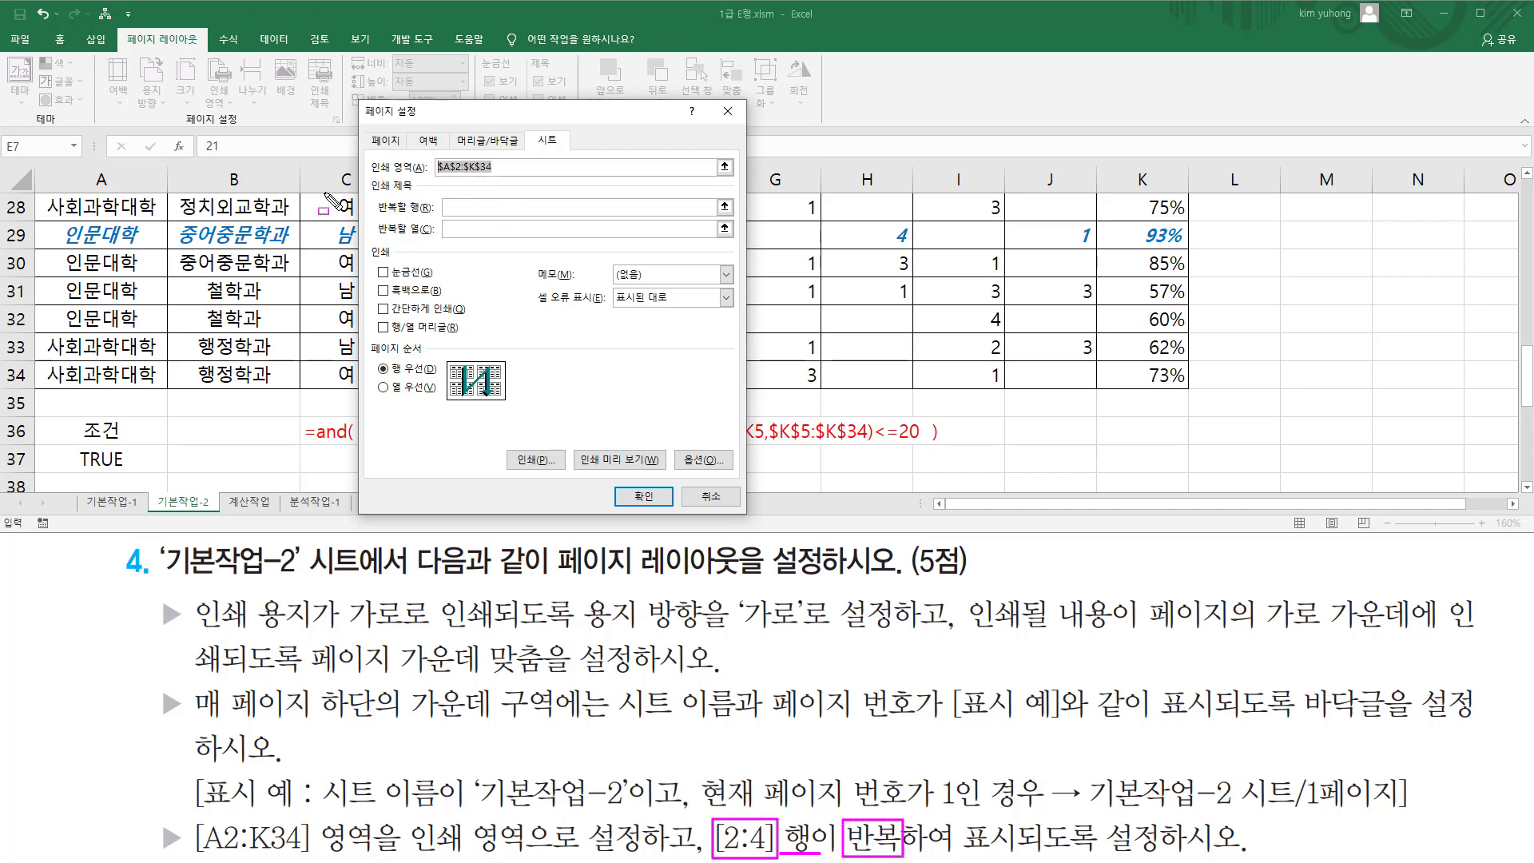
drag(374, 203, 434, 217)
key(Escape)
click(464, 208)
scroll(468, 209, up, 9)
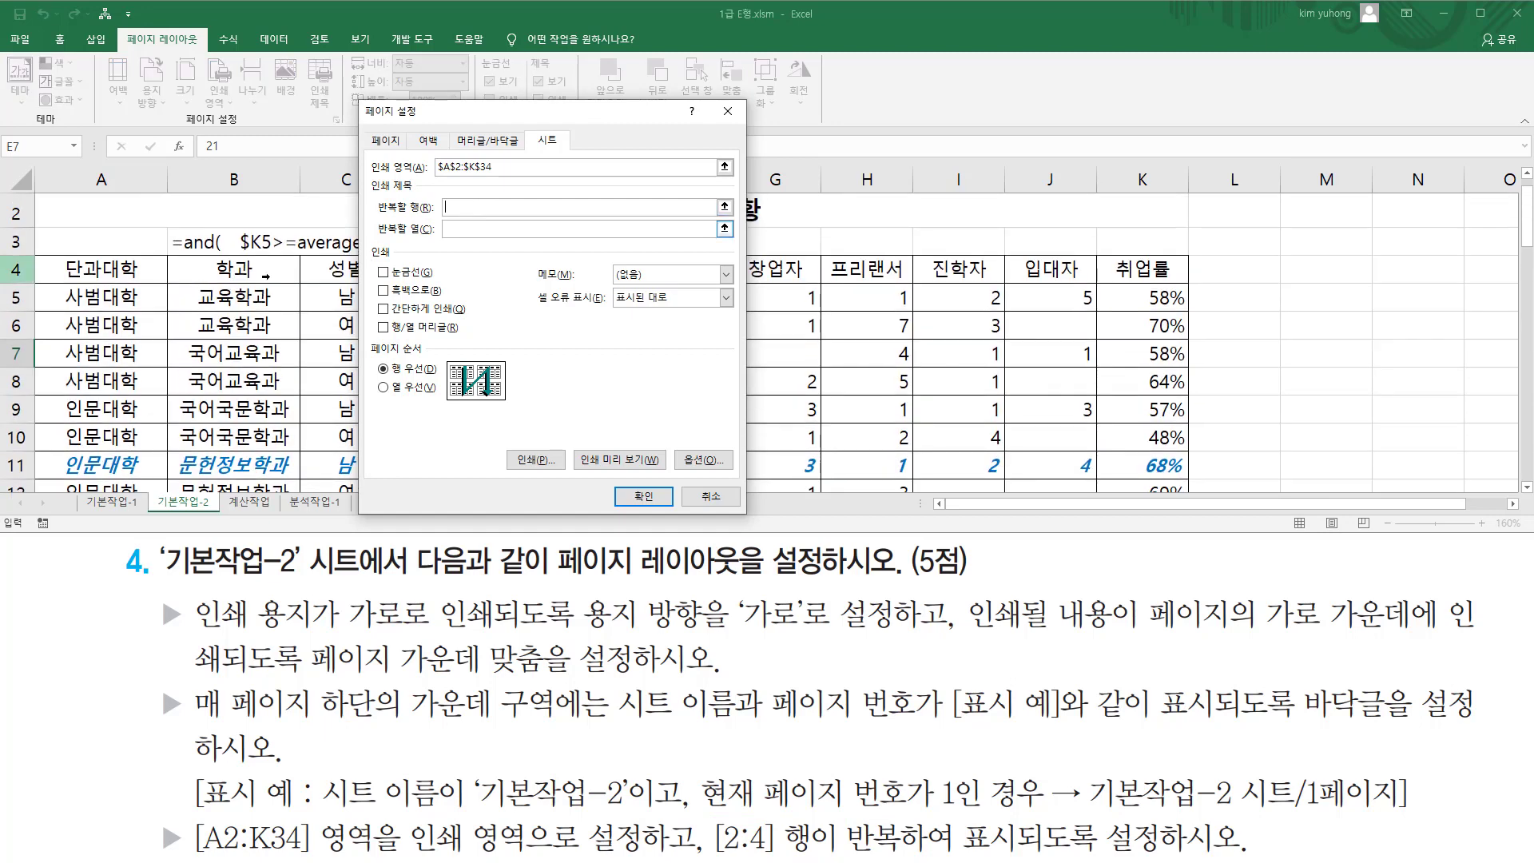
drag(20, 213, 24, 271)
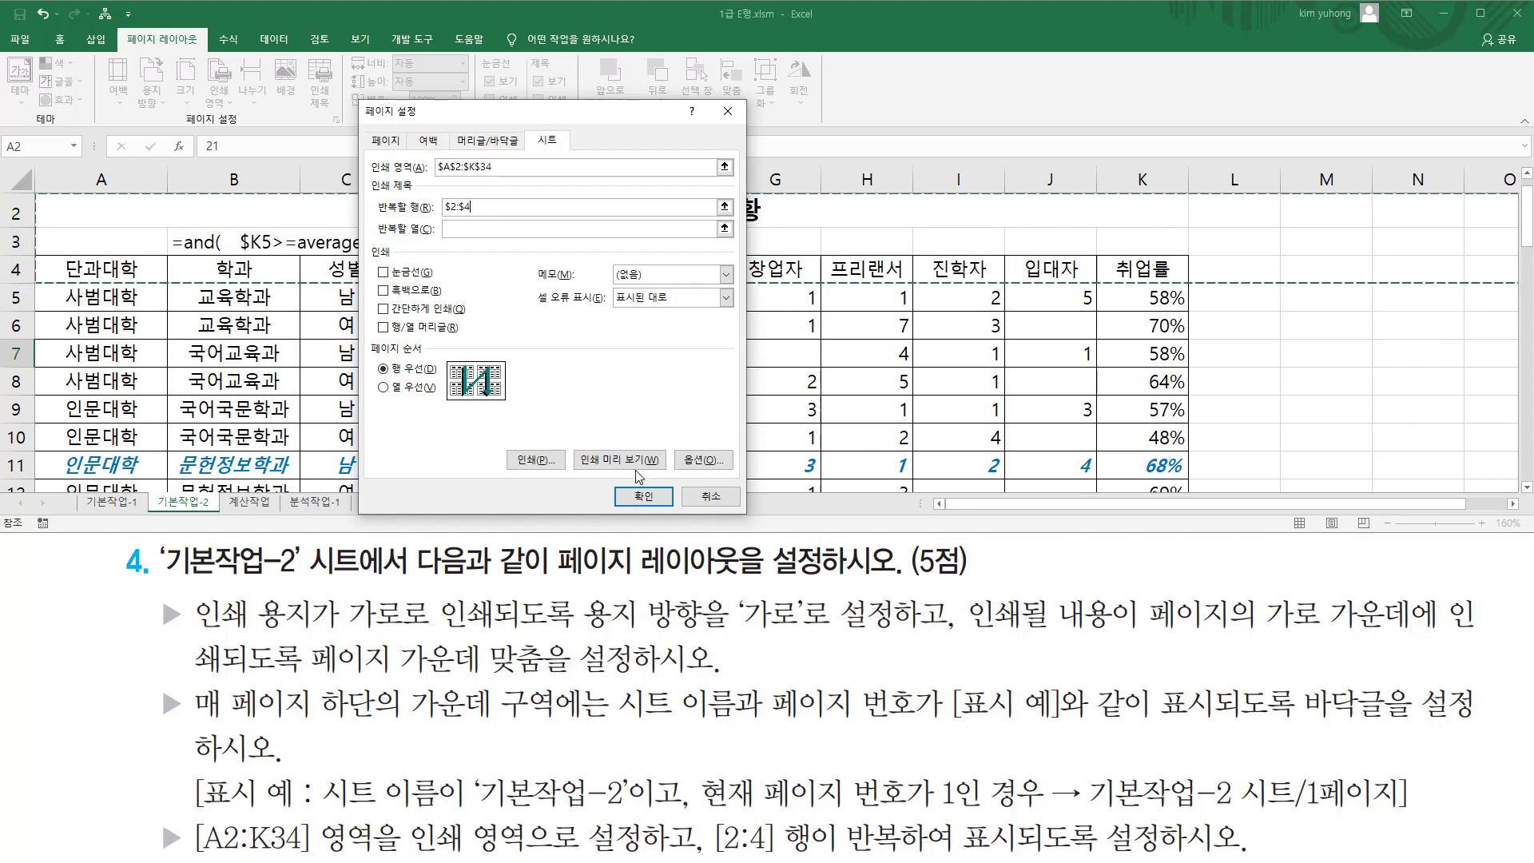
click(639, 496)
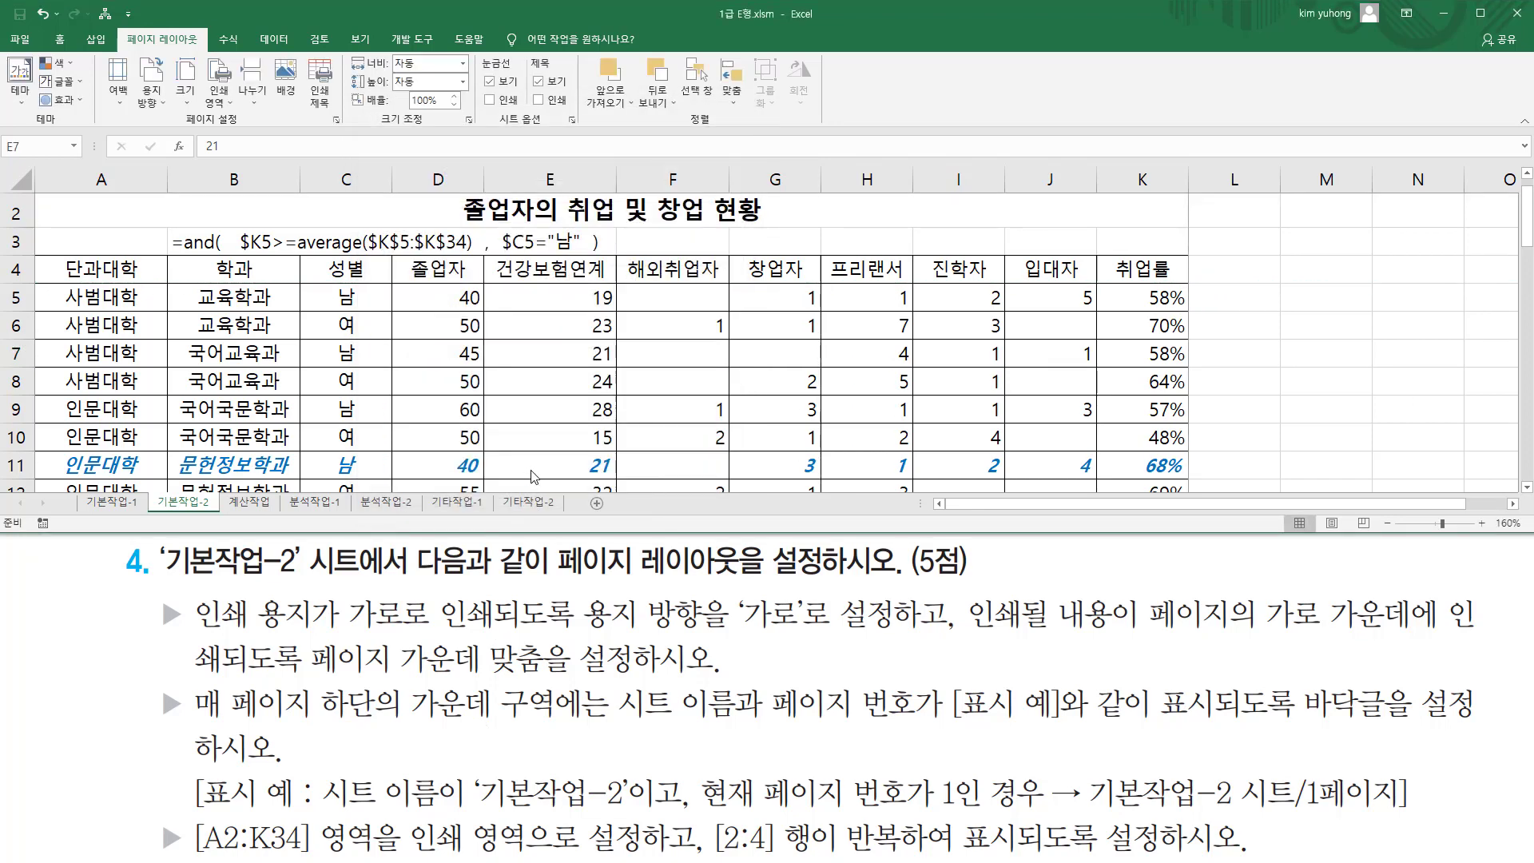
click(276, 303)
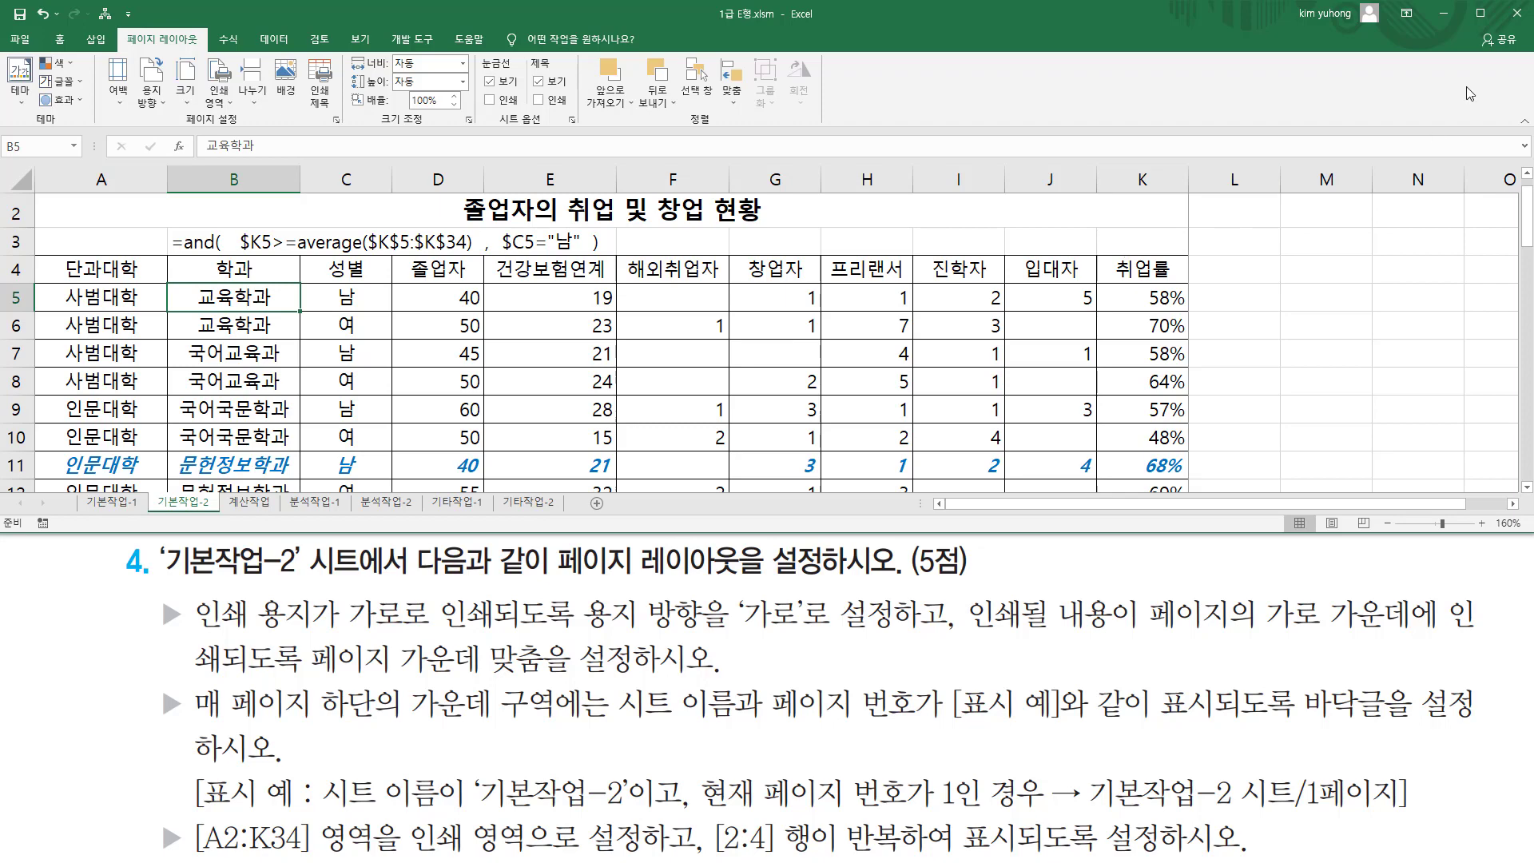
Enlarge the workbook window, open the print preview and examine the layout, table and footer on both pages
click(1480, 15)
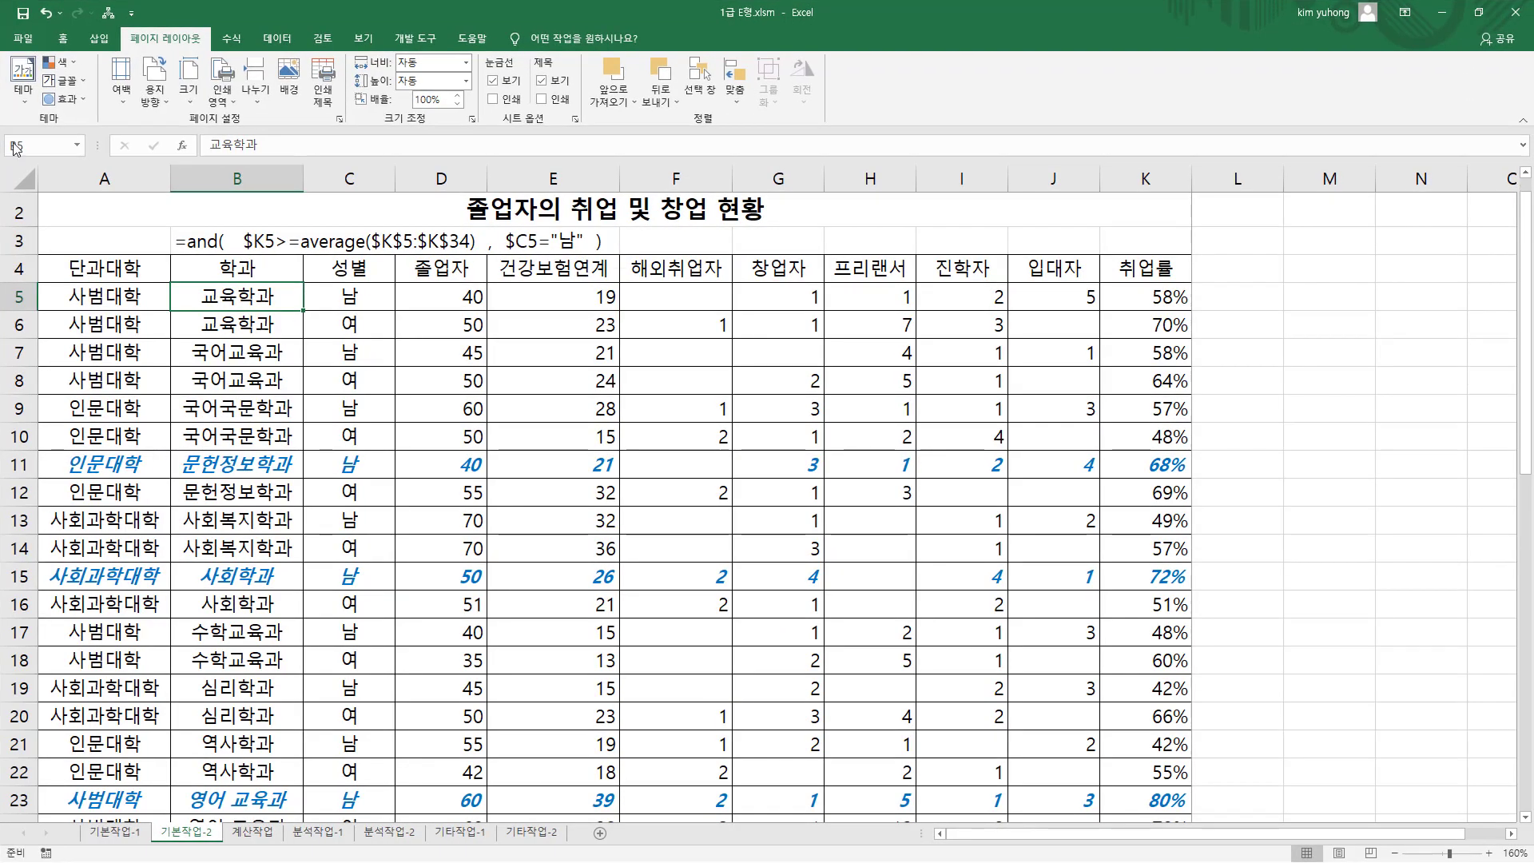
click(24, 40)
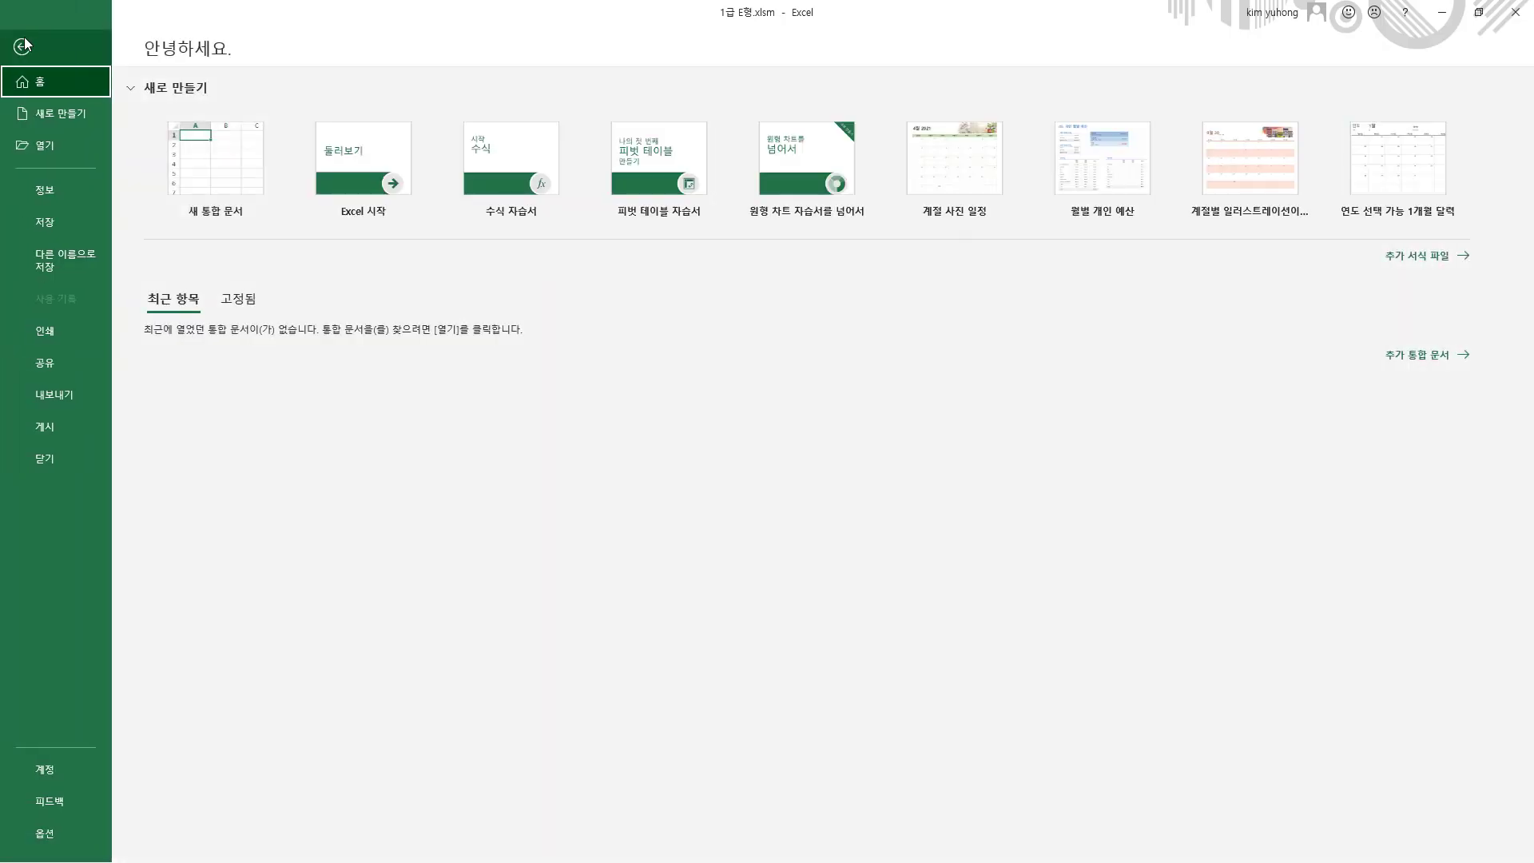
click(48, 330)
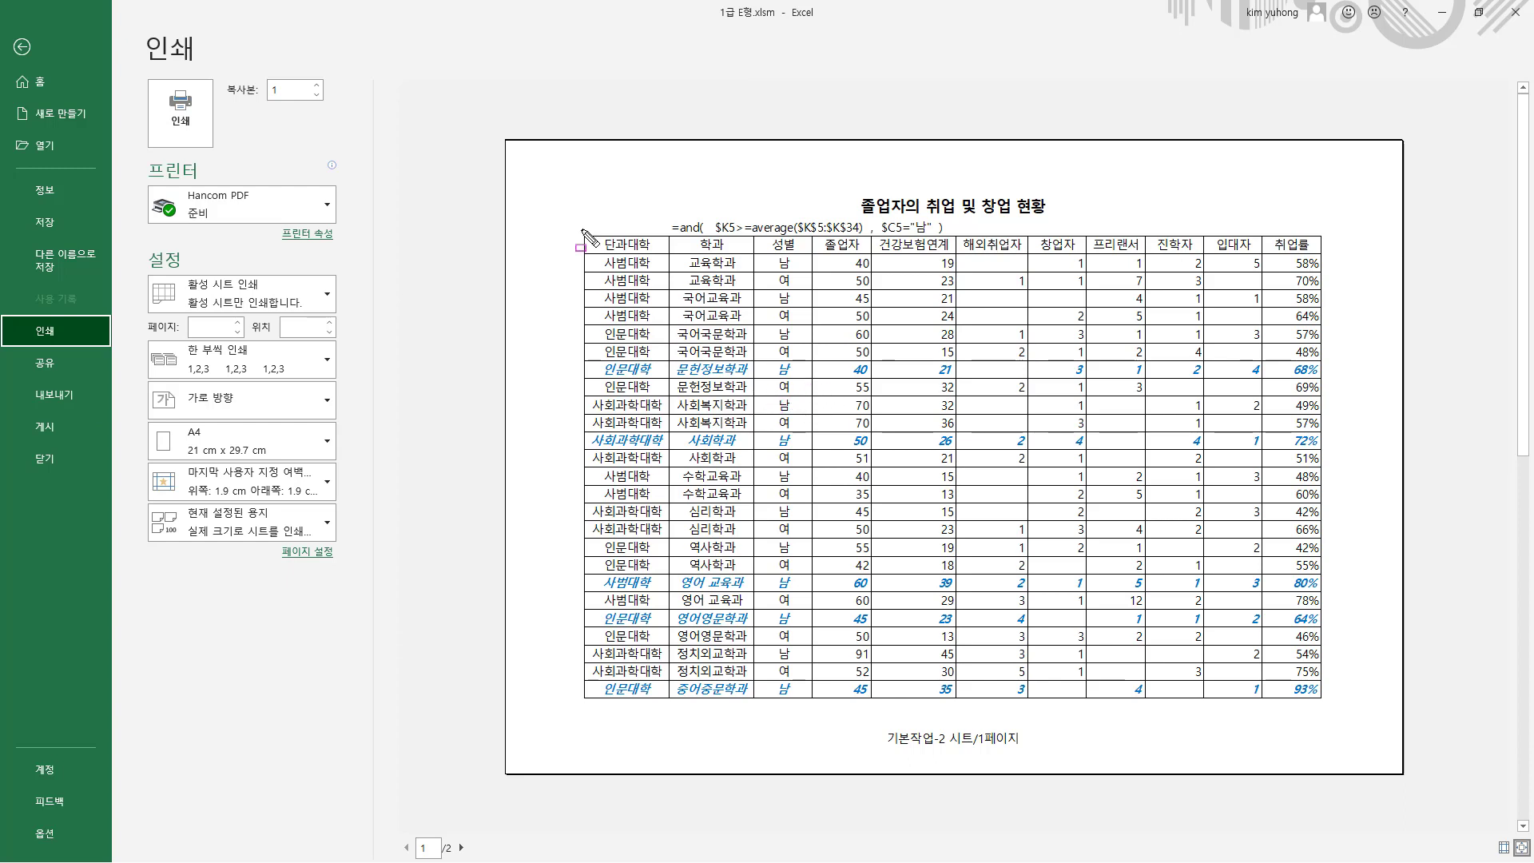
mouse_move(518, 153)
mouse_down()
mouse_move(1431, 780)
mouse_move(1397, 763)
mouse_up()
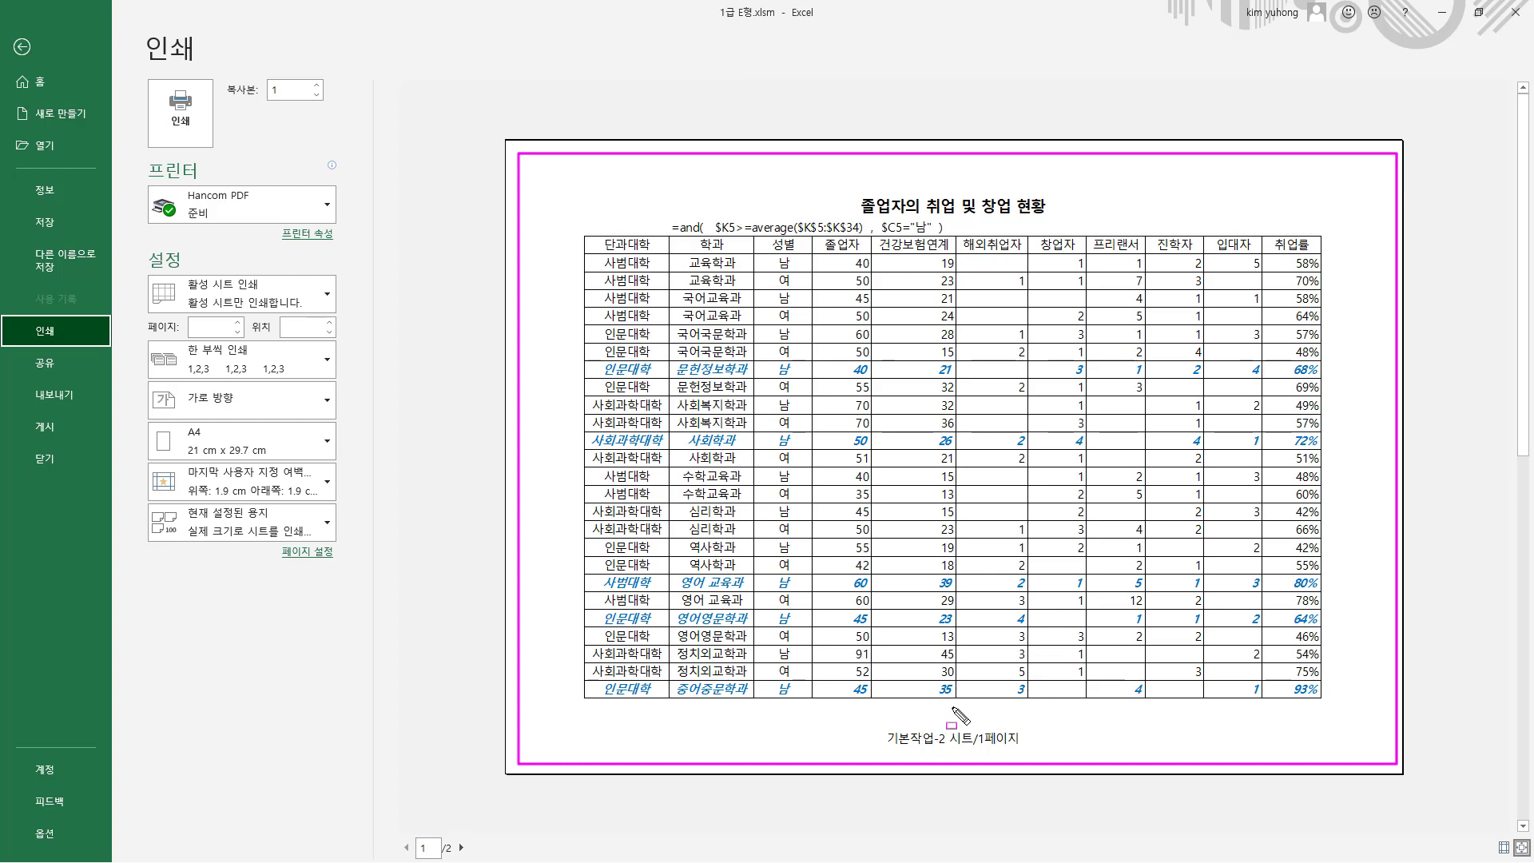
key(Escape)
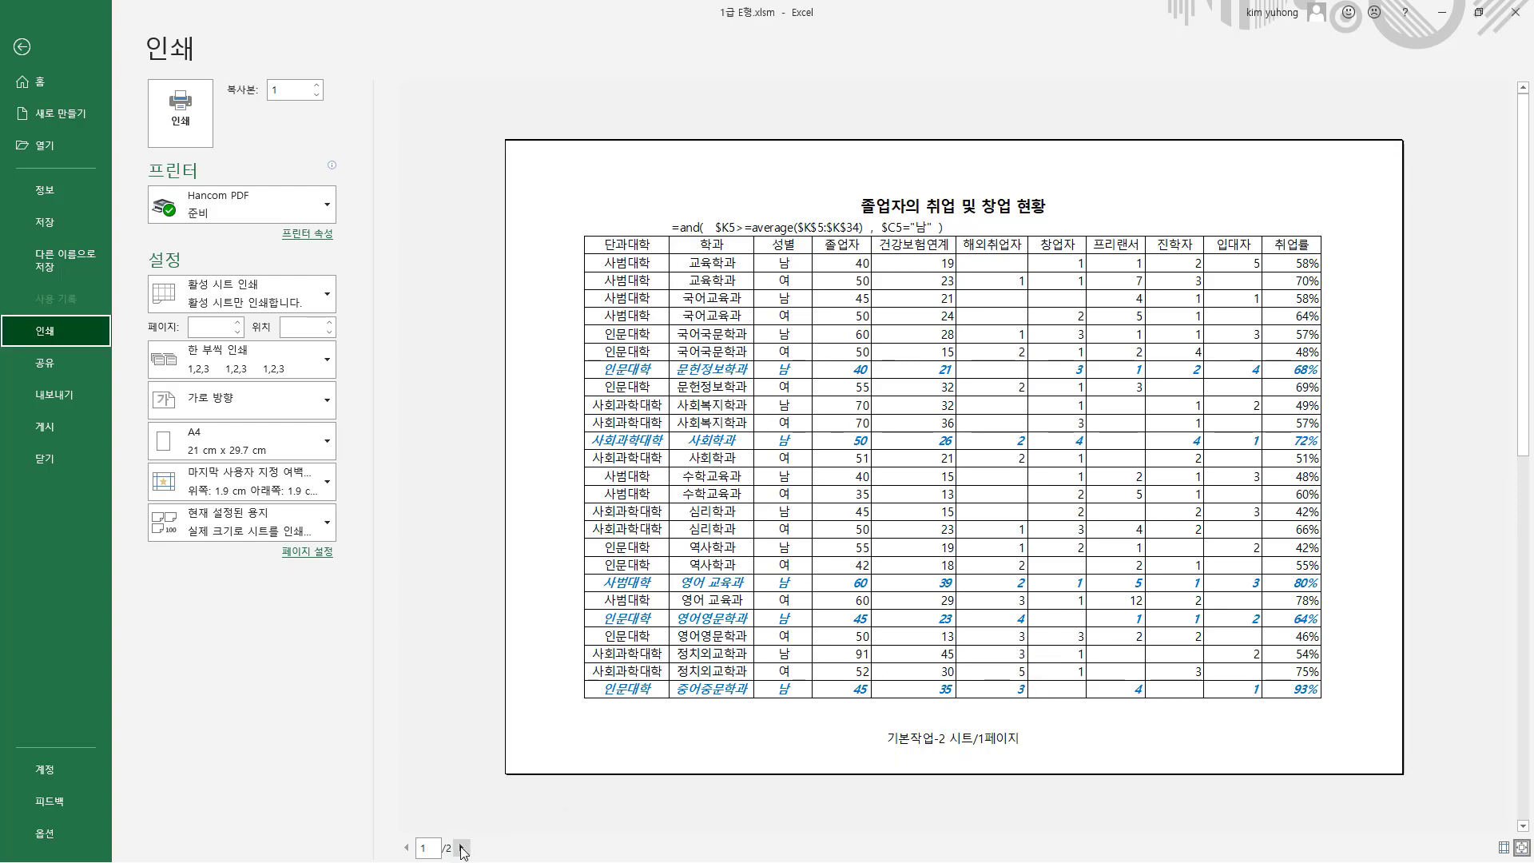
click(461, 848)
mouse_move(584, 202)
mouse_down()
mouse_move(805, 332)
mouse_move(1319, 340)
mouse_up()
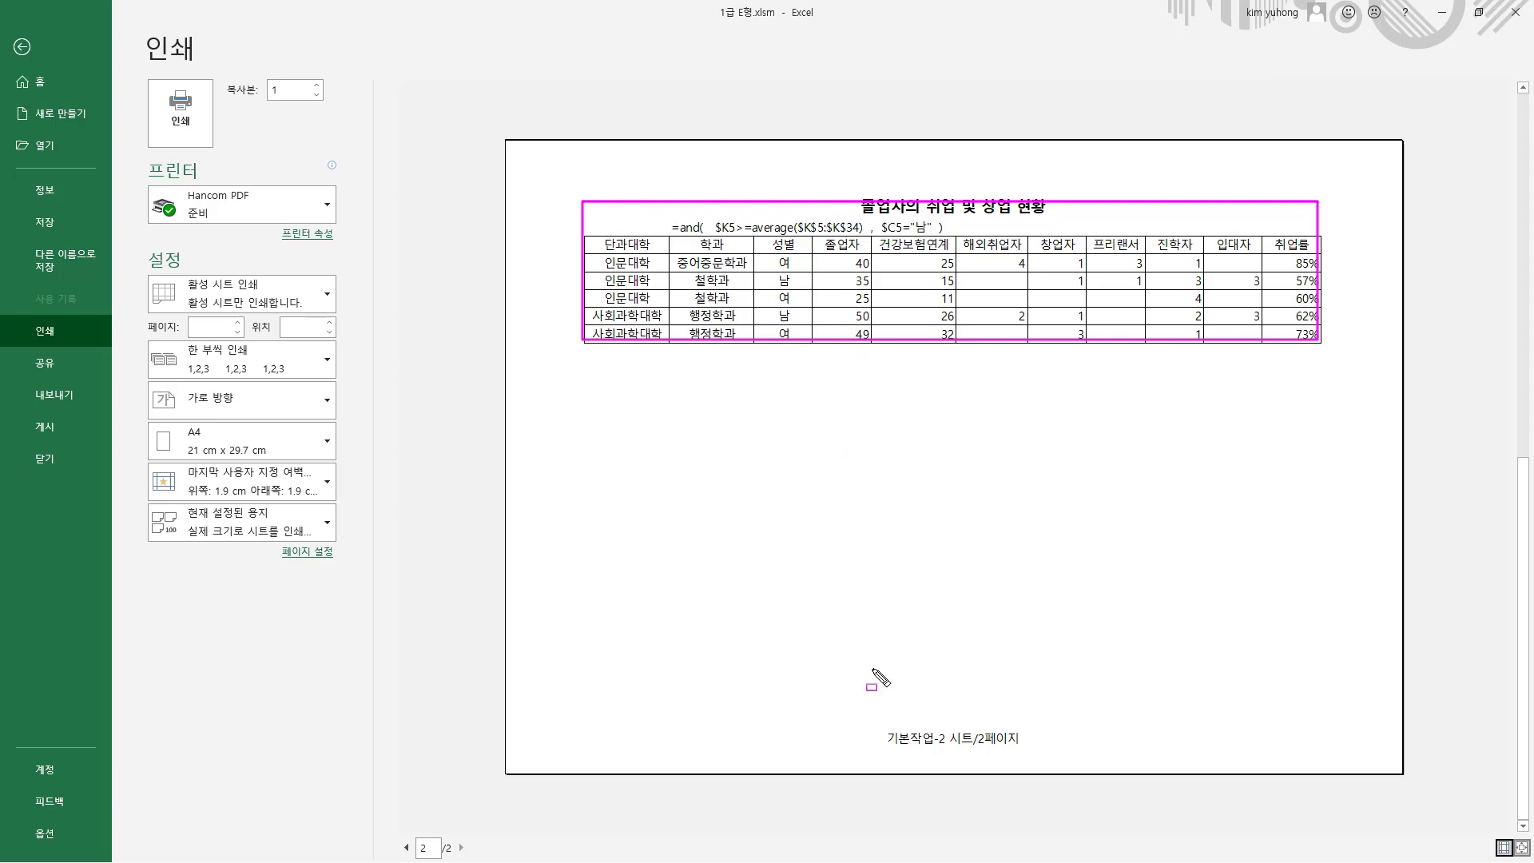
drag(878, 716, 1041, 757)
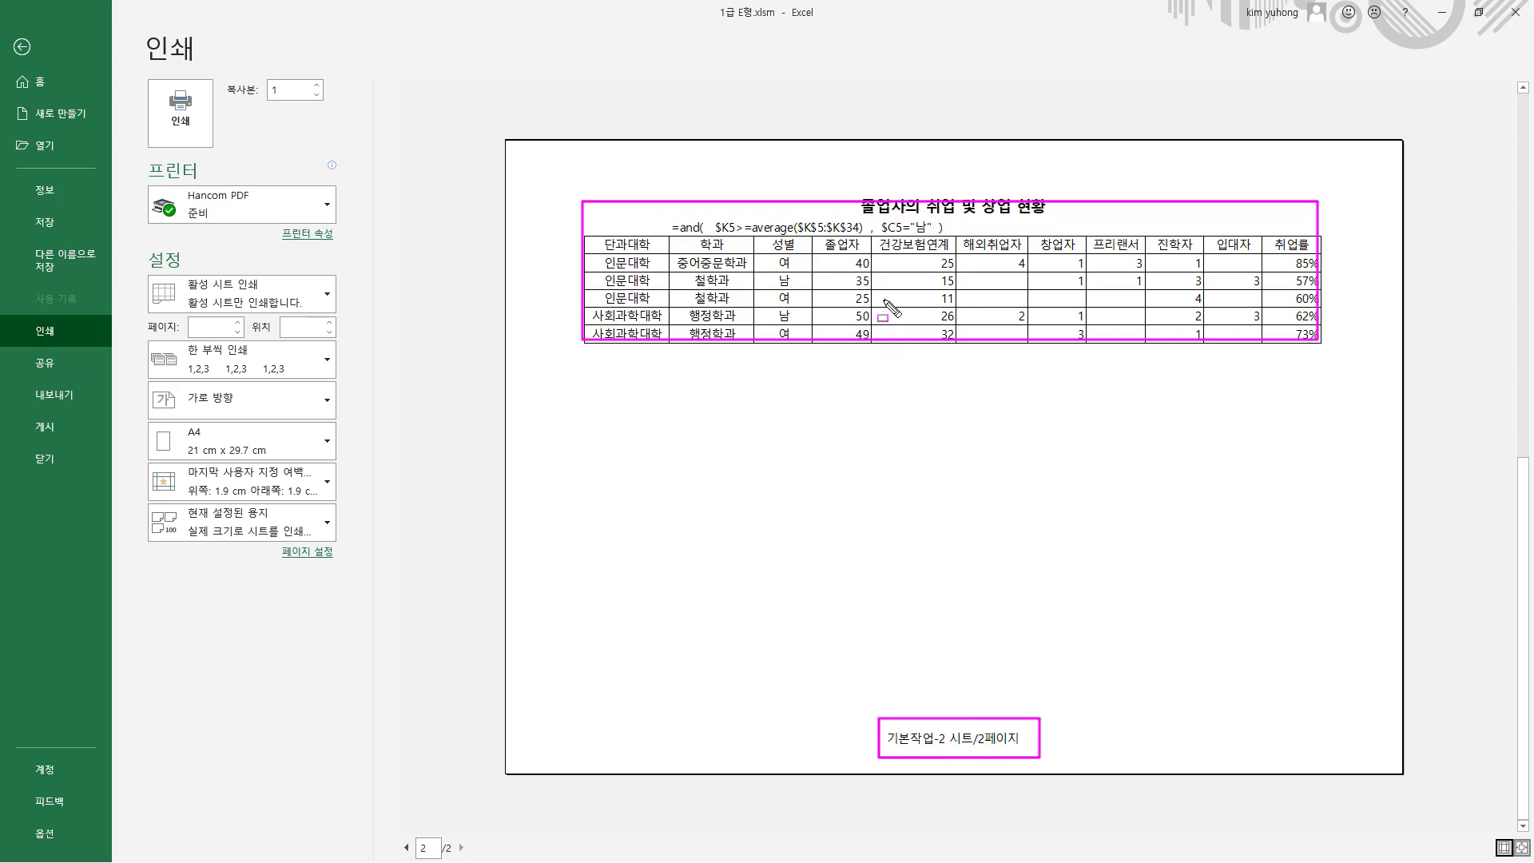
key(Escape)
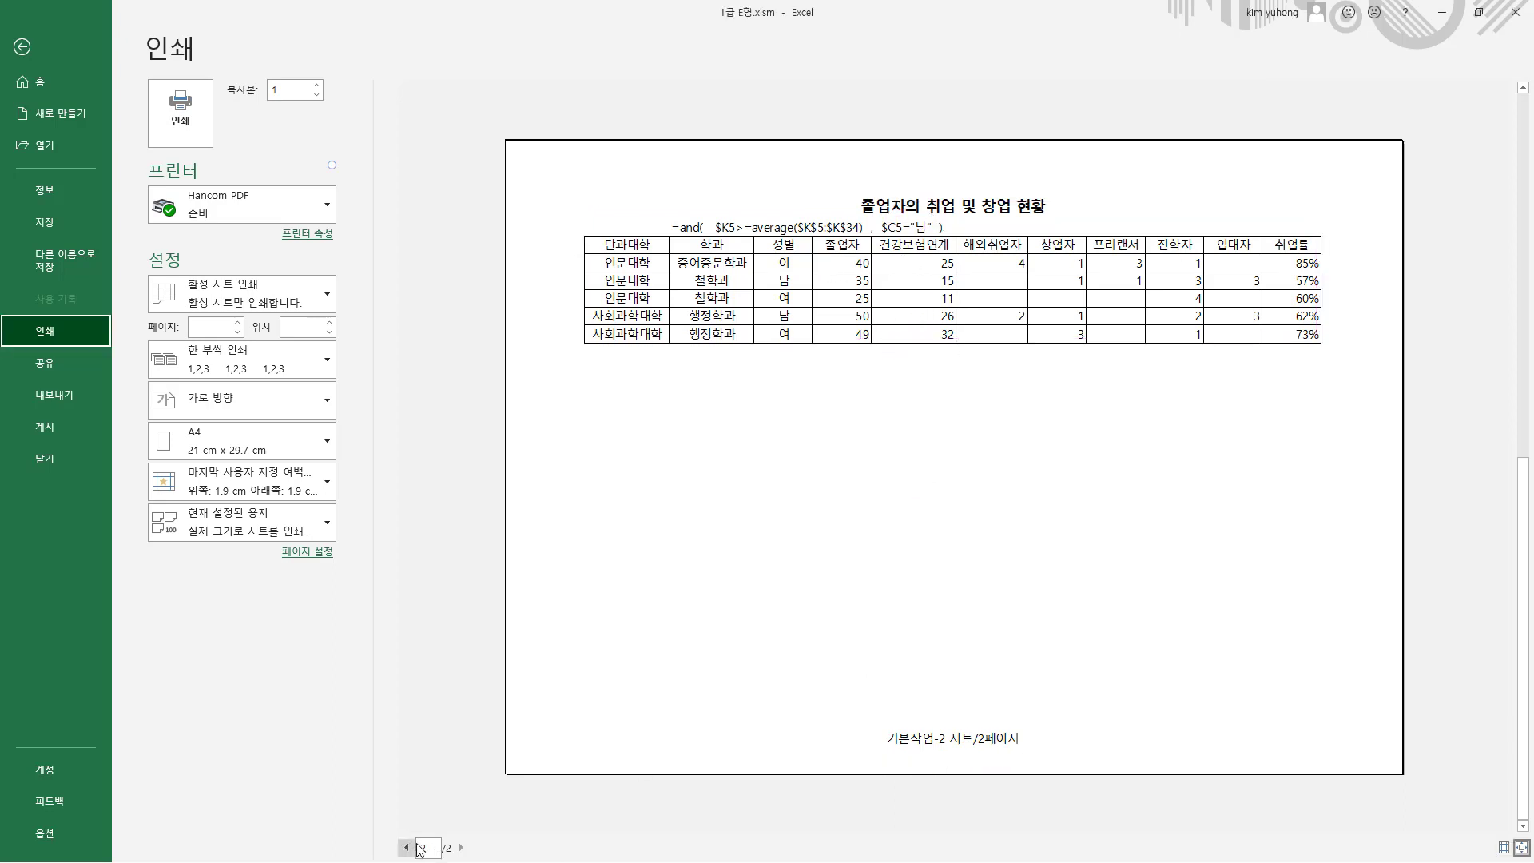
Compare the repeated title and header rows on pages 1 and 2 of the print preview
click(409, 849)
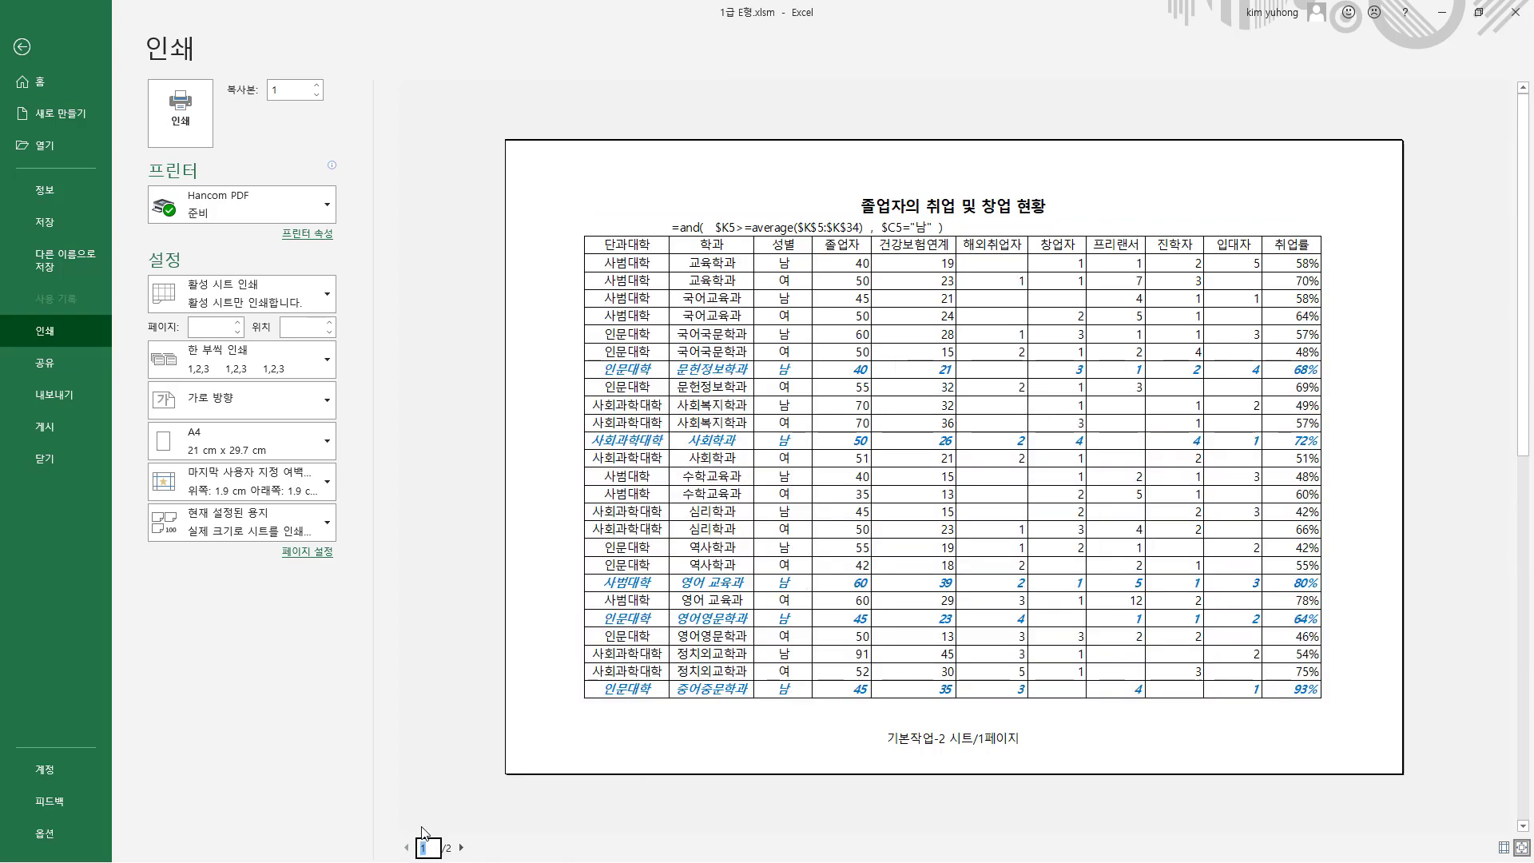
click(461, 848)
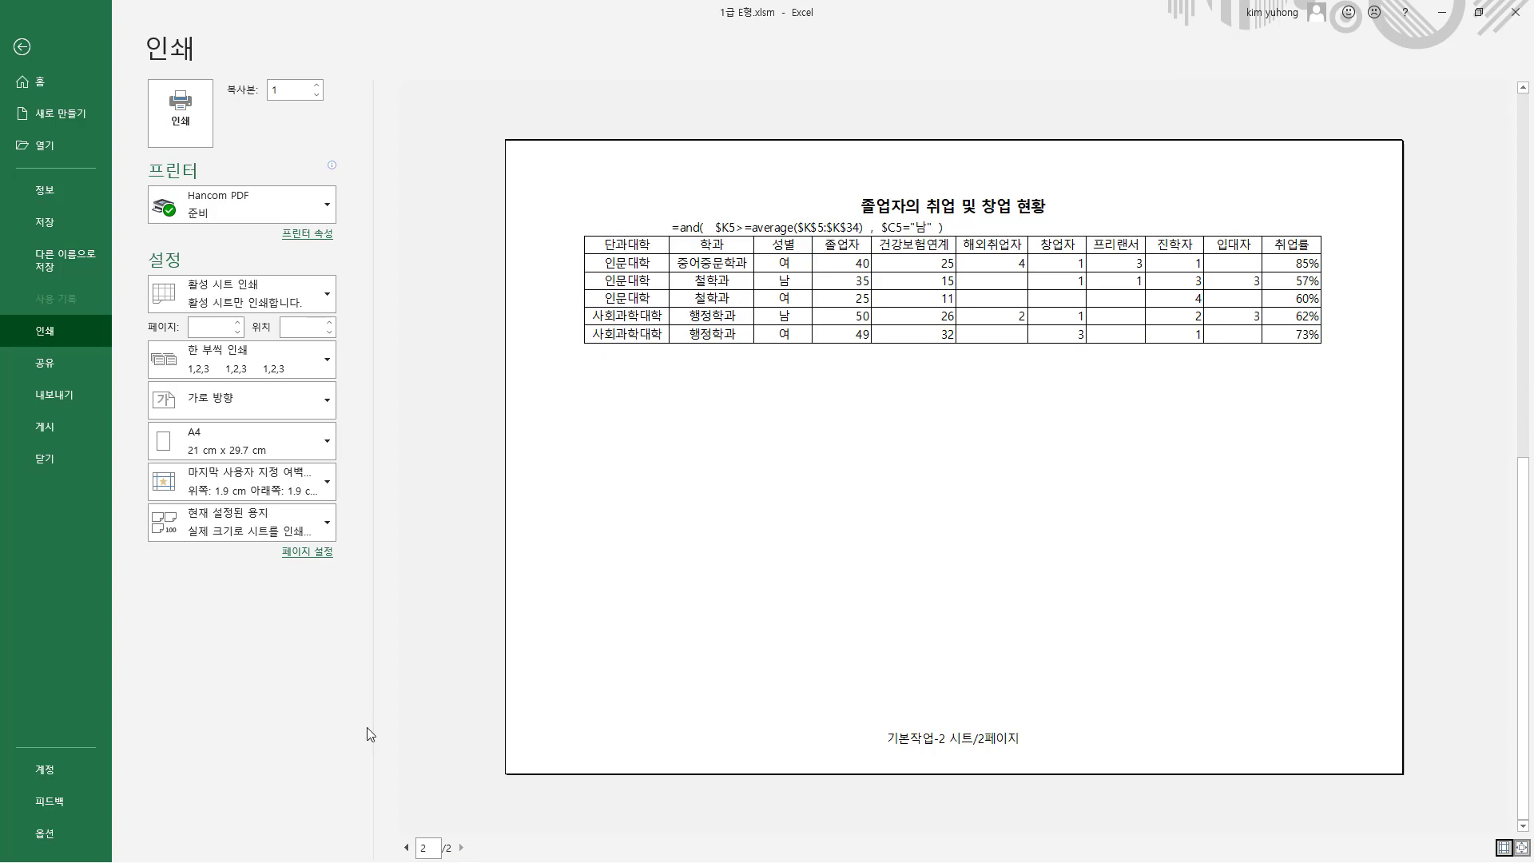
click(407, 848)
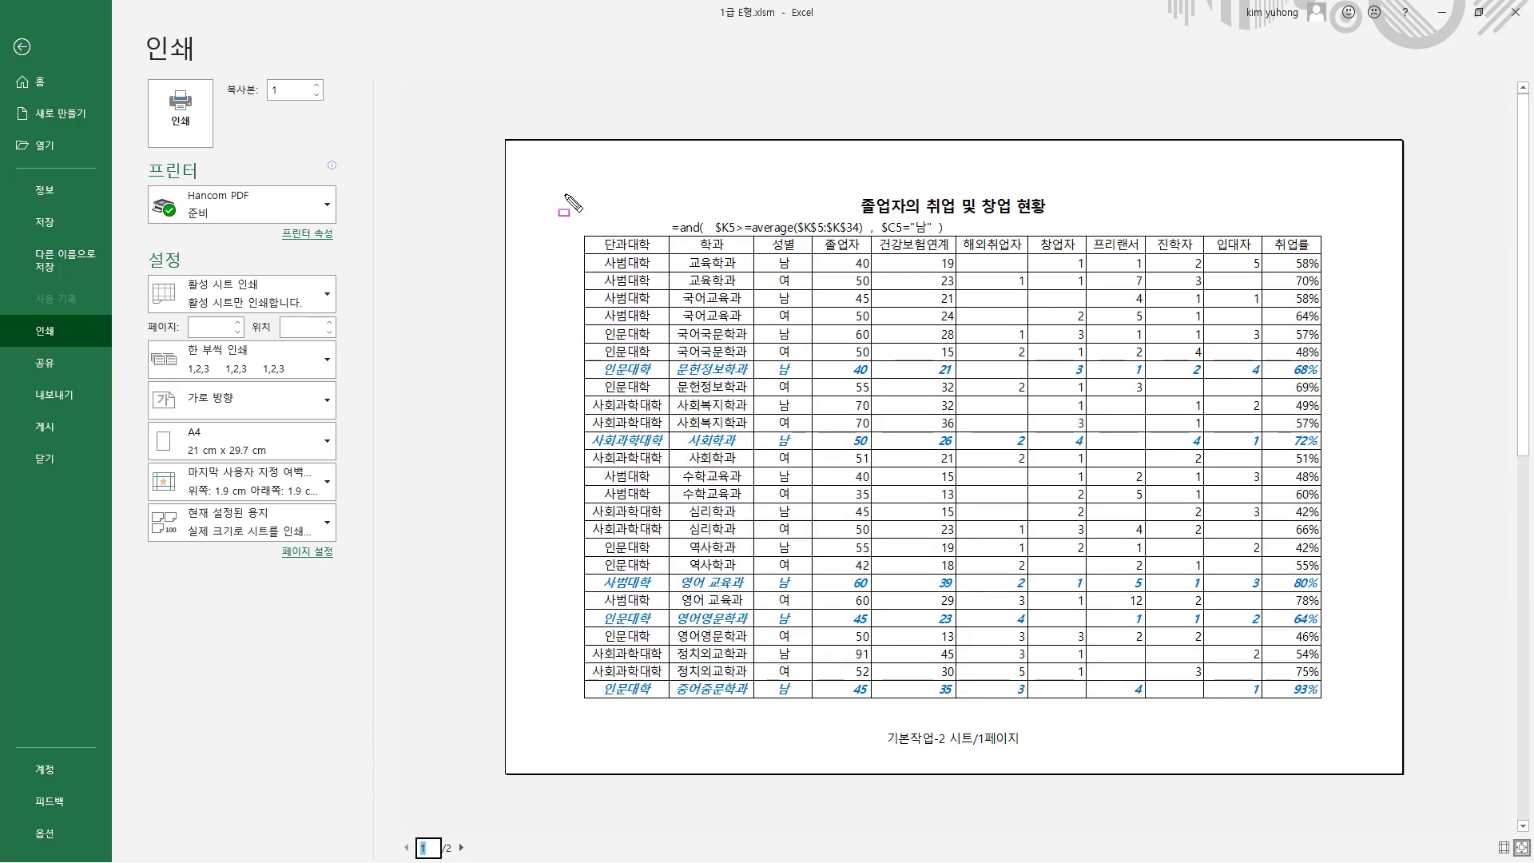
mouse_move(565, 195)
mouse_down()
mouse_move(975, 244)
mouse_move(1060, 217)
mouse_move(1067, 262)
mouse_move(1322, 257)
mouse_up()
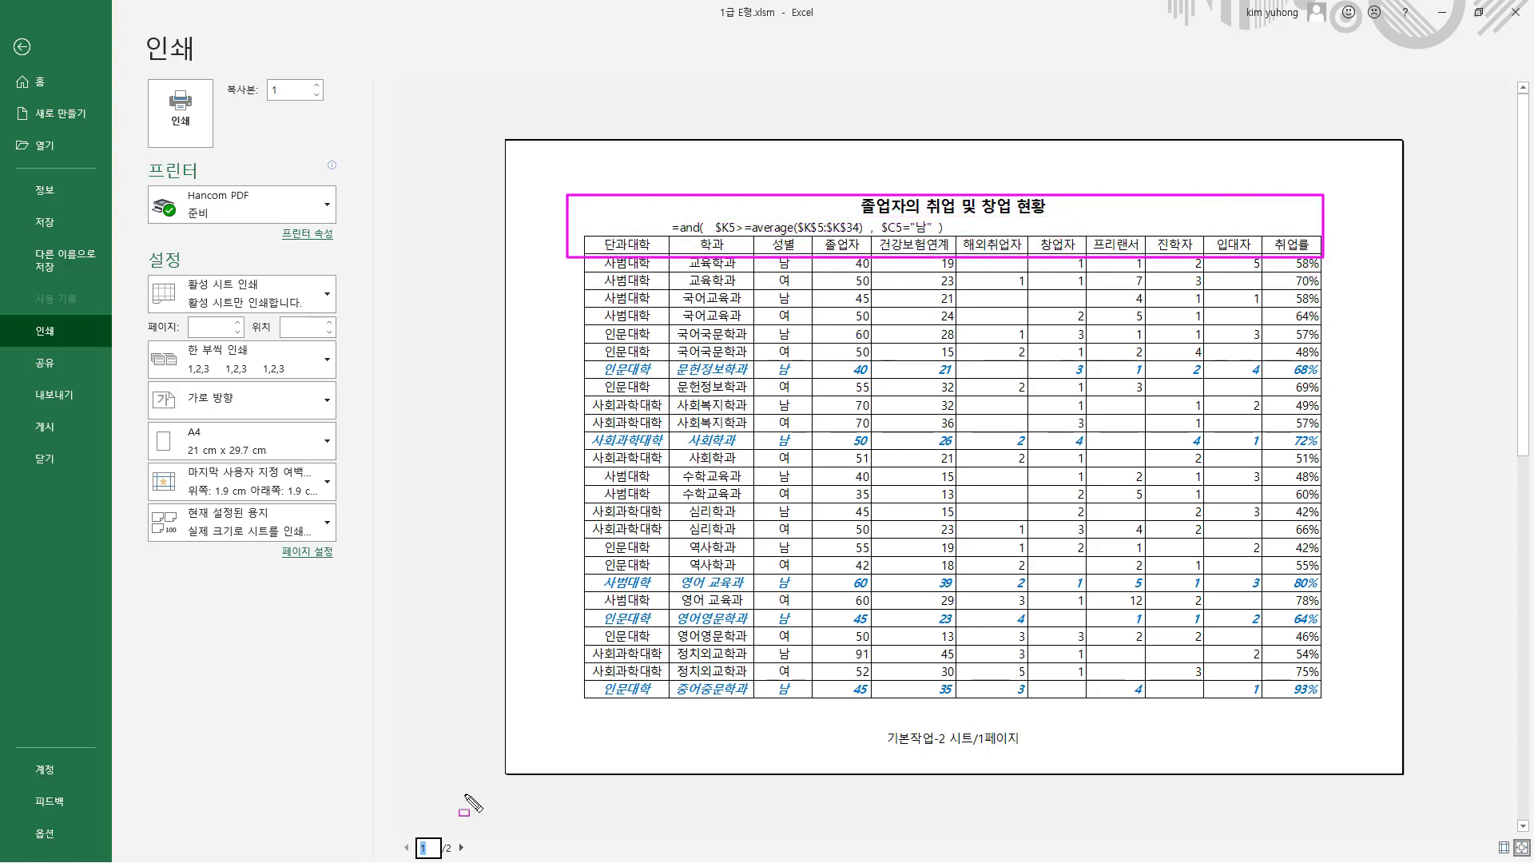
key(Escape)
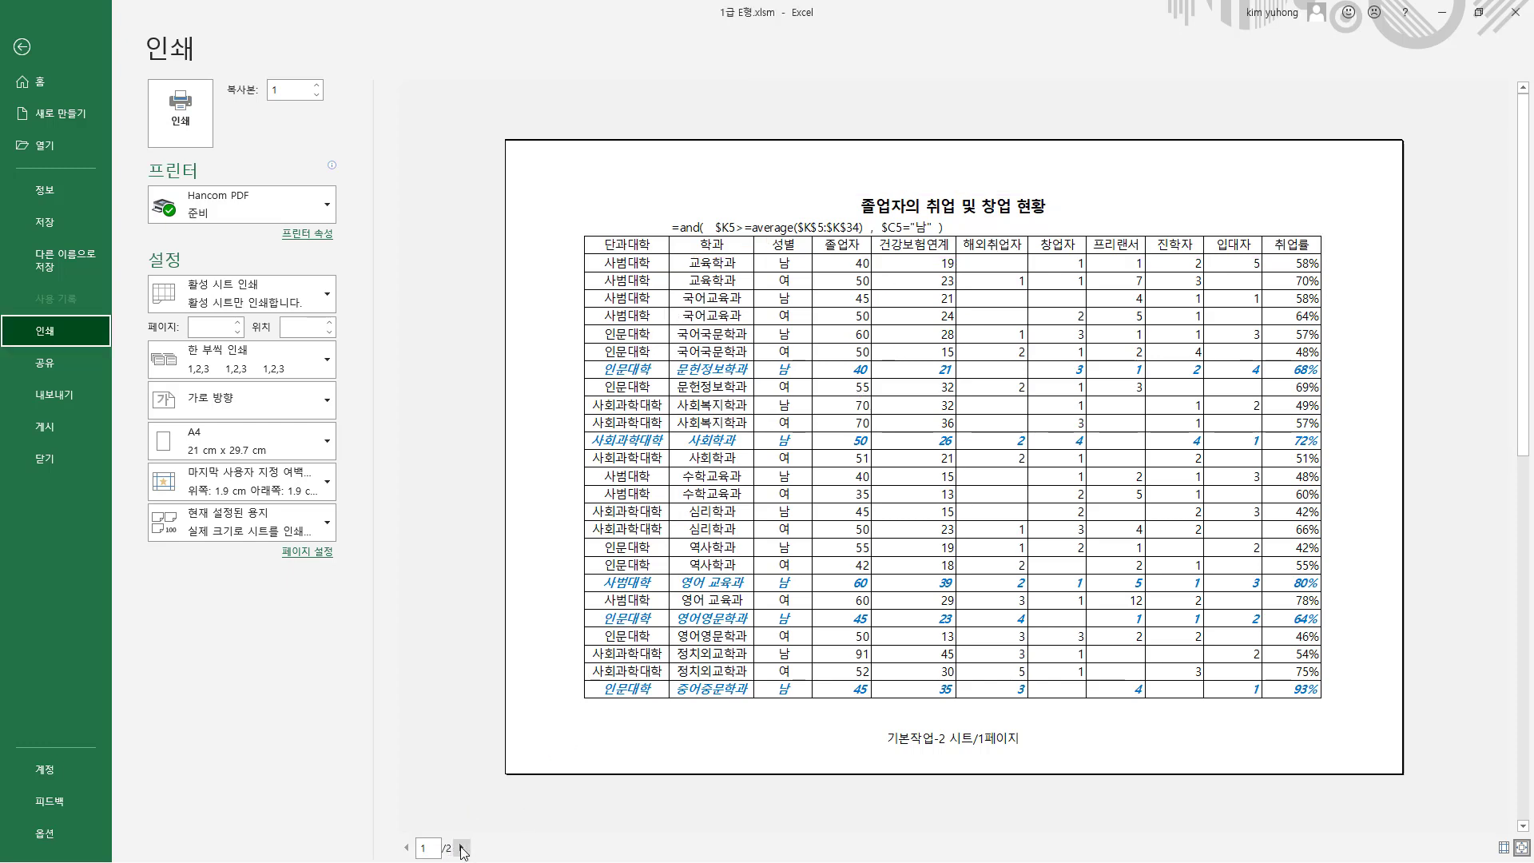
click(461, 848)
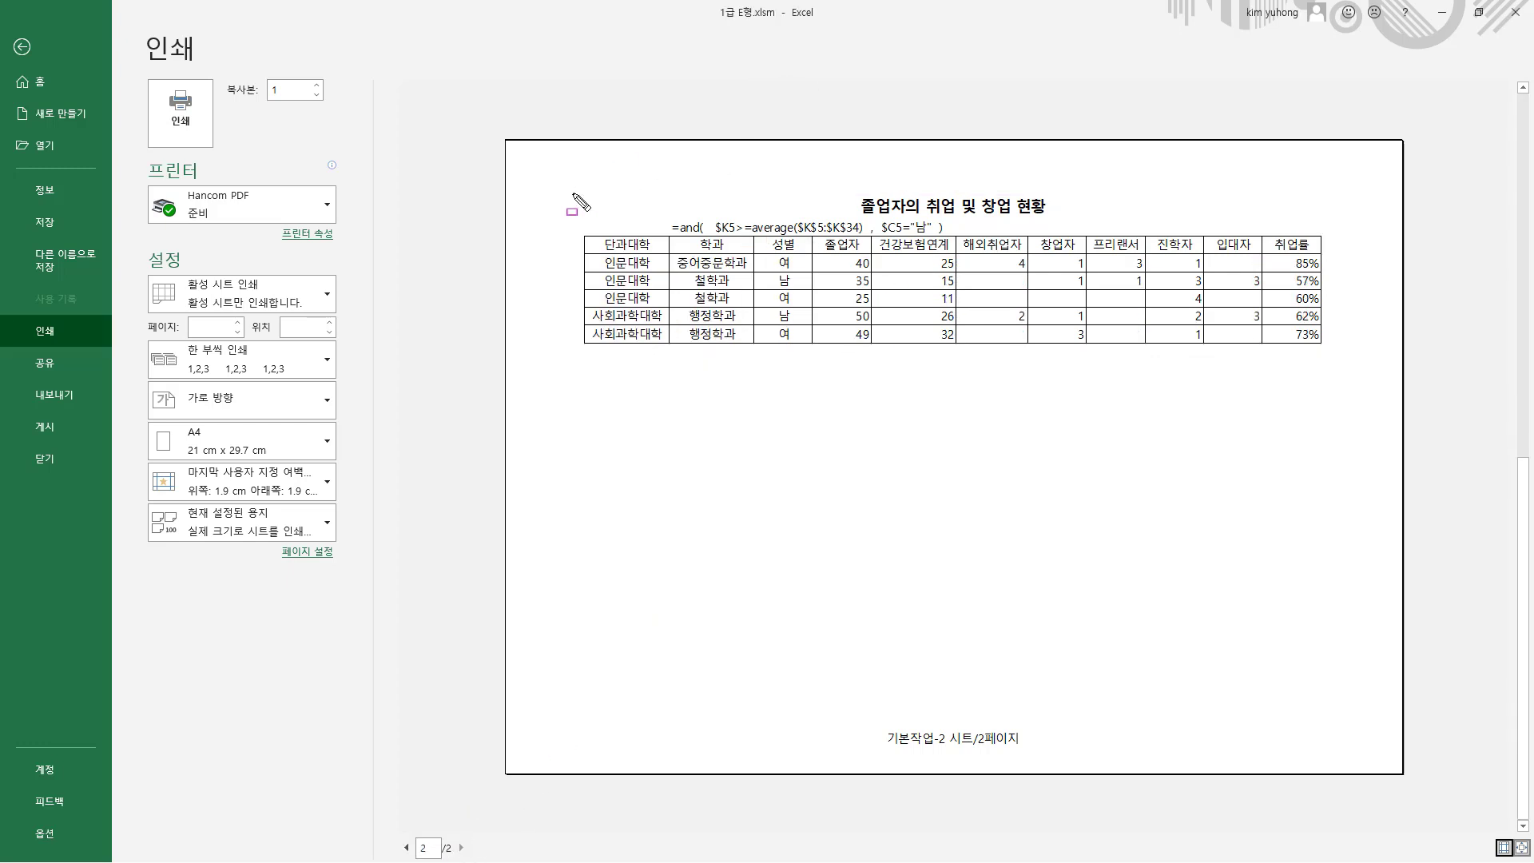
mouse_move(573, 194)
mouse_down()
mouse_move(1013, 267)
mouse_move(1310, 273)
mouse_move(1326, 256)
mouse_up()
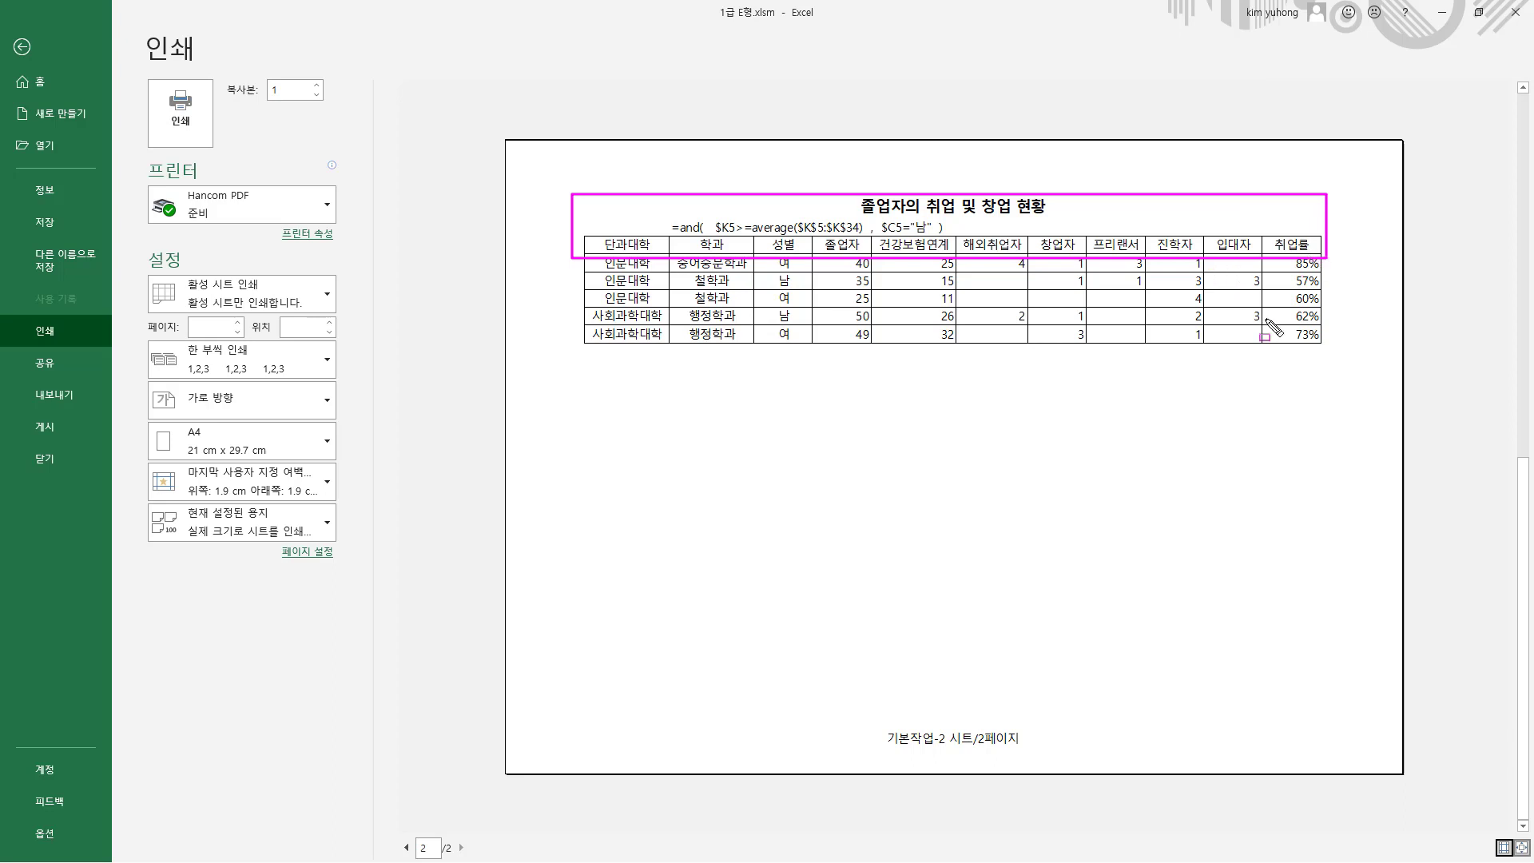